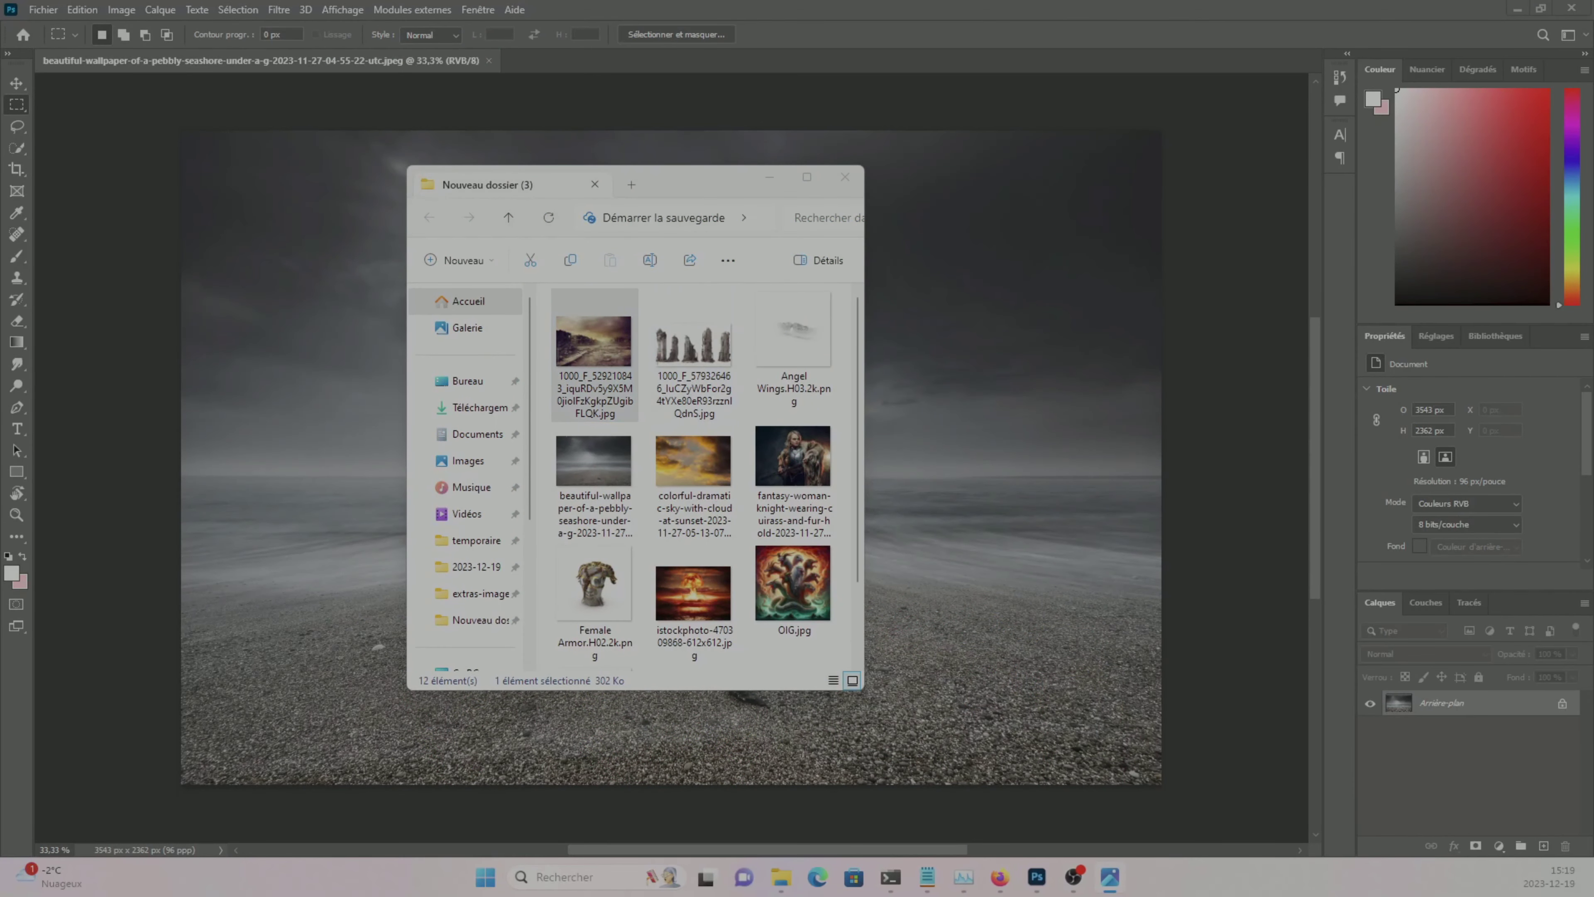
- Preview a source image from Explorer and move its preview to the centre of the screen
key("Return")
left_click_drag(1263, 391, 857, 213)
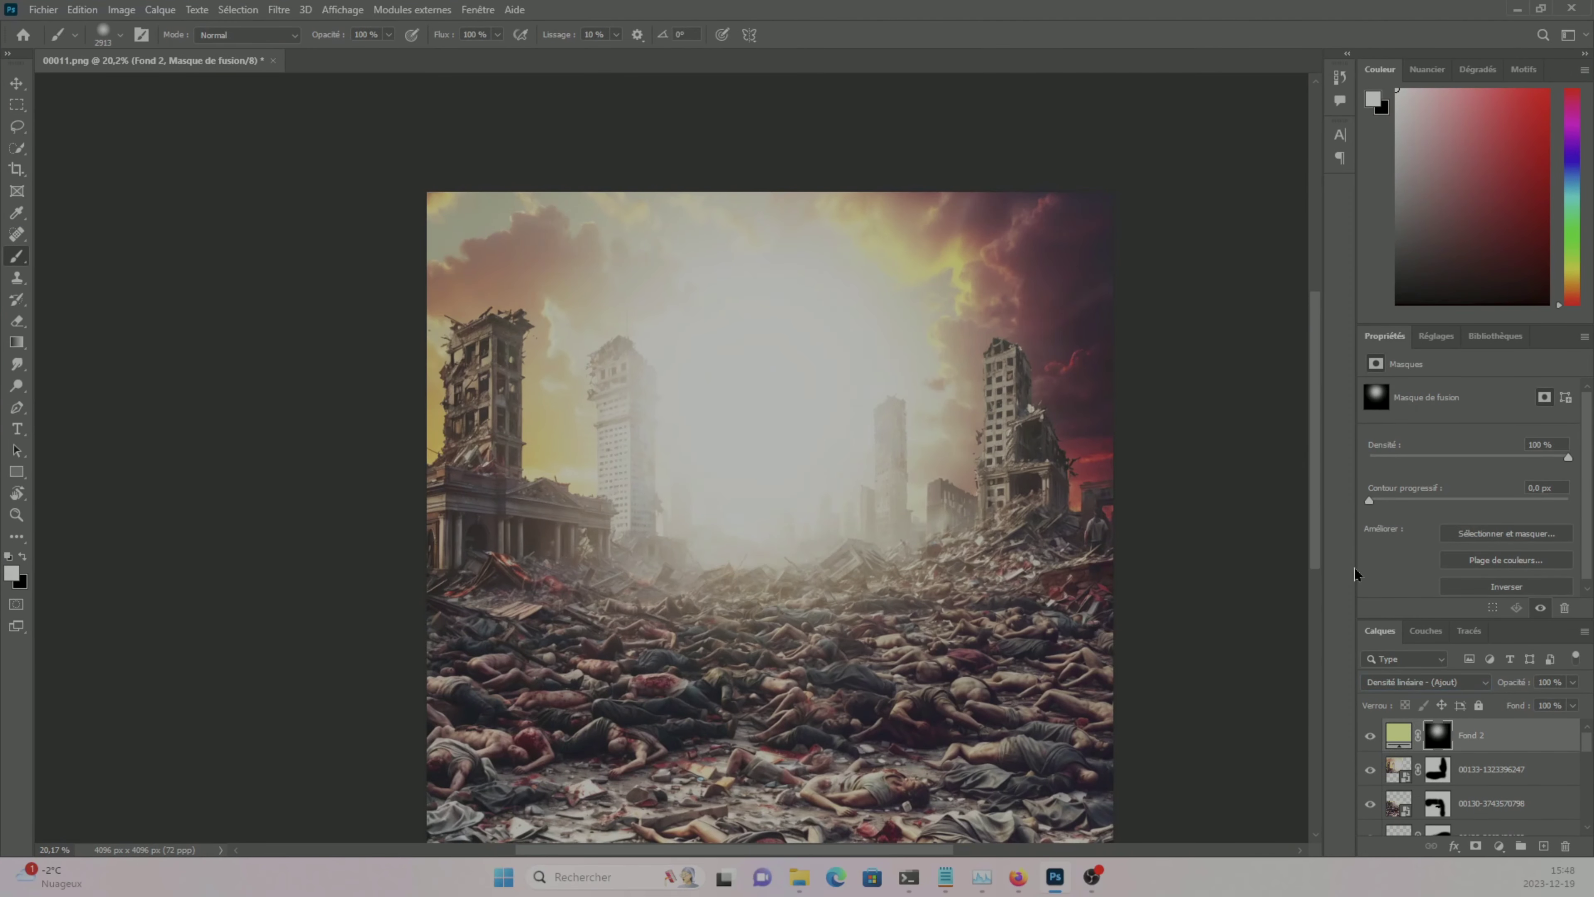
- Enlarge the placed layer and make the Rider.G02.2k horse-and-rider layer visible
left_click_drag(770, 403, 771, 303)
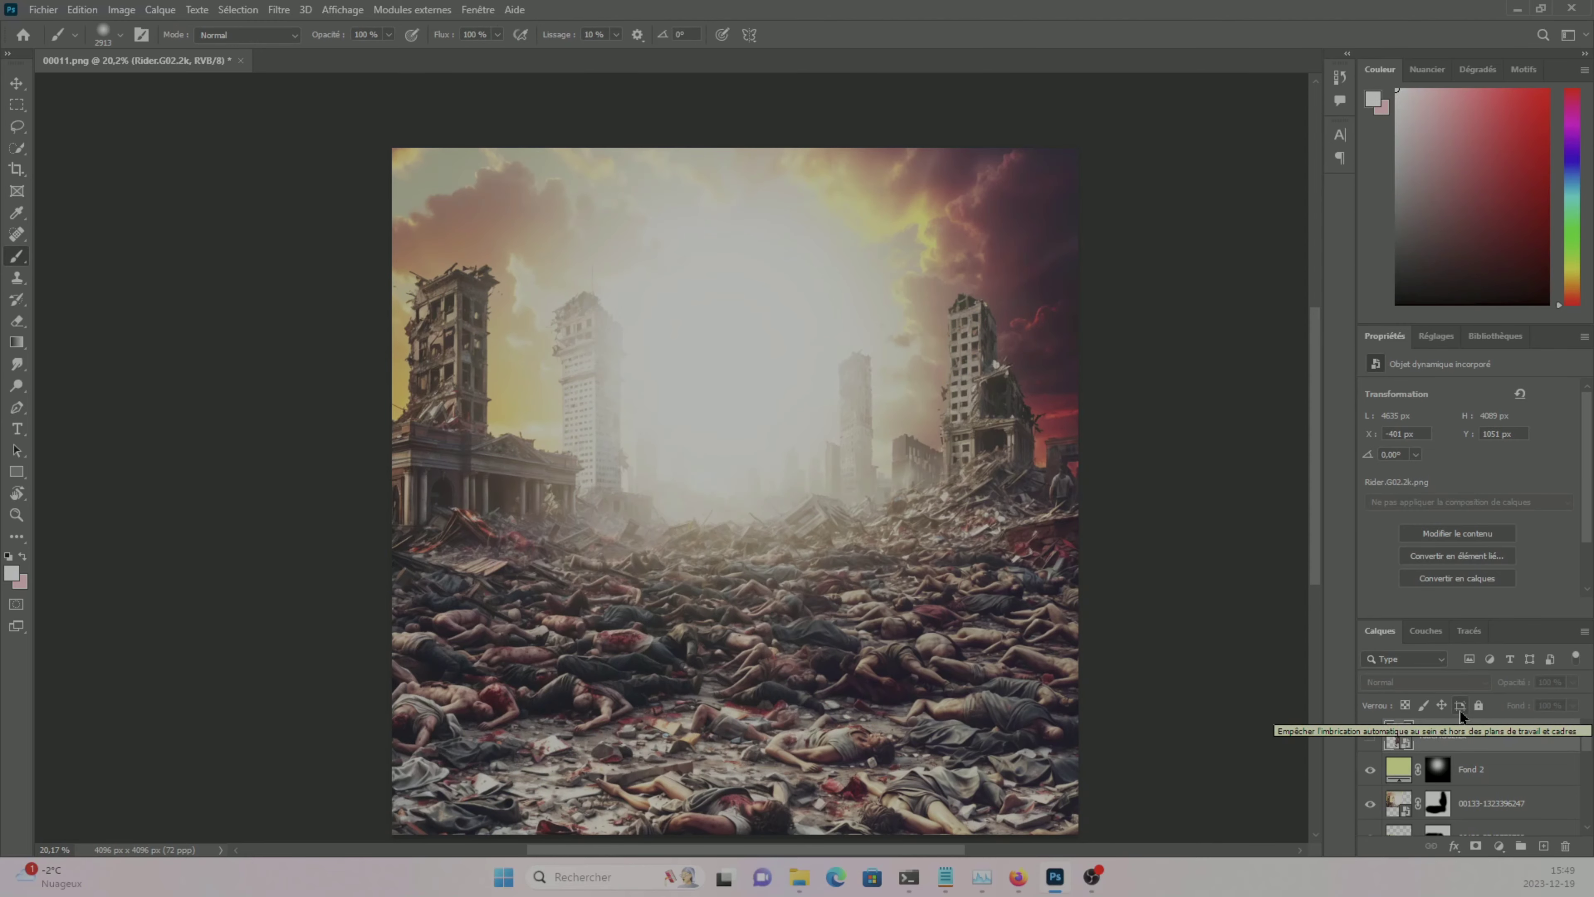
left_click(1368, 737)
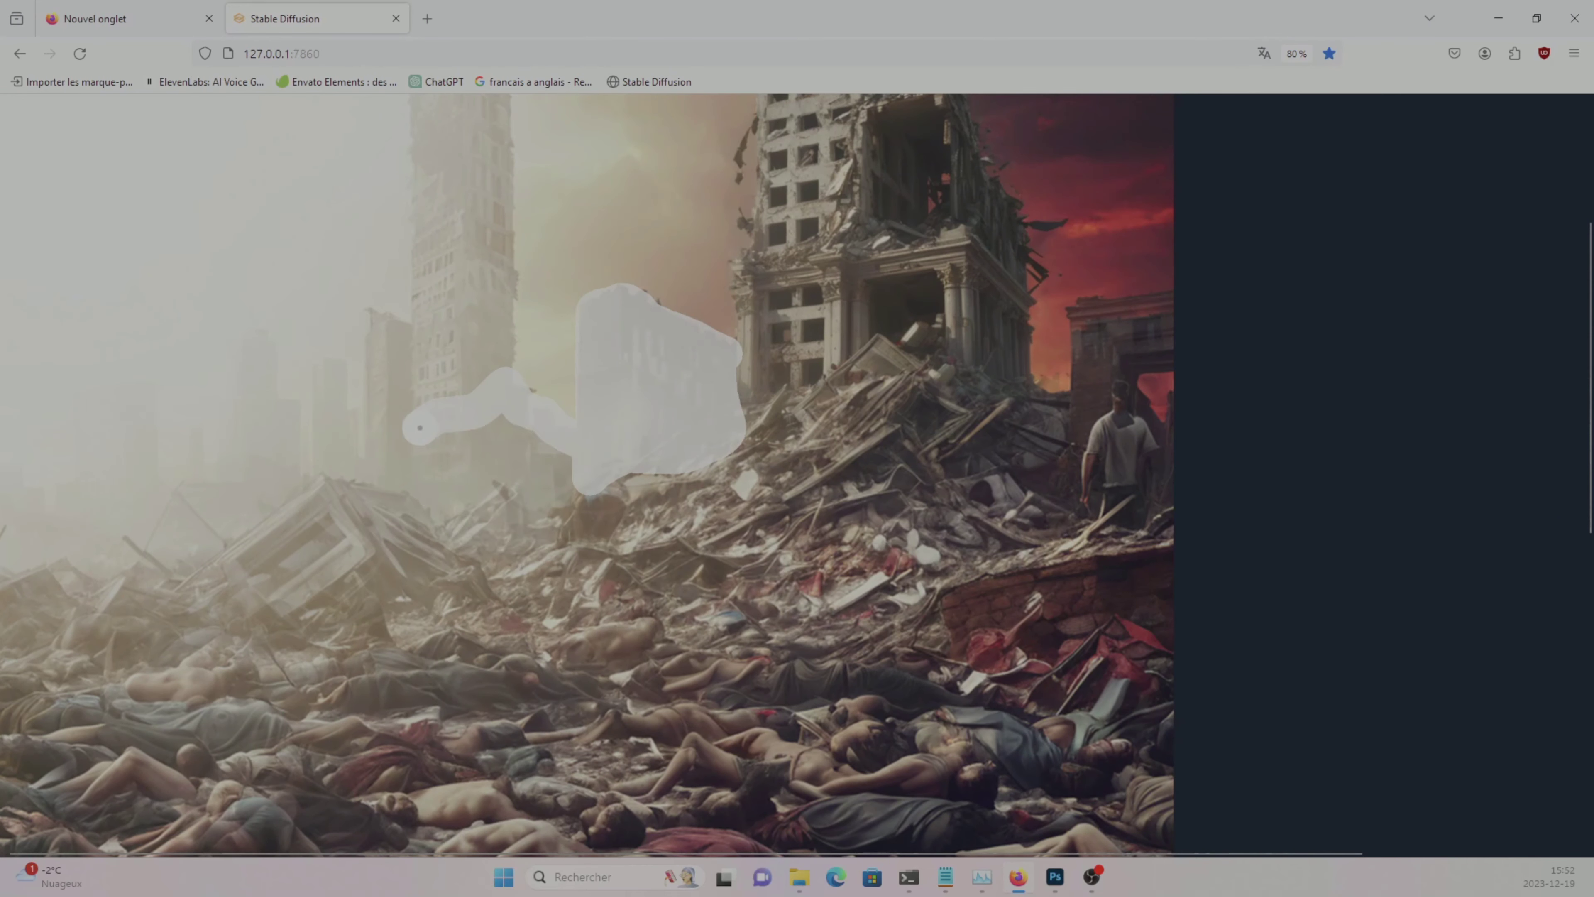
- Paint the inpaint mask over the left tower, the left building's facade and the image's left side
left_click_drag(420, 428, 423, 332)
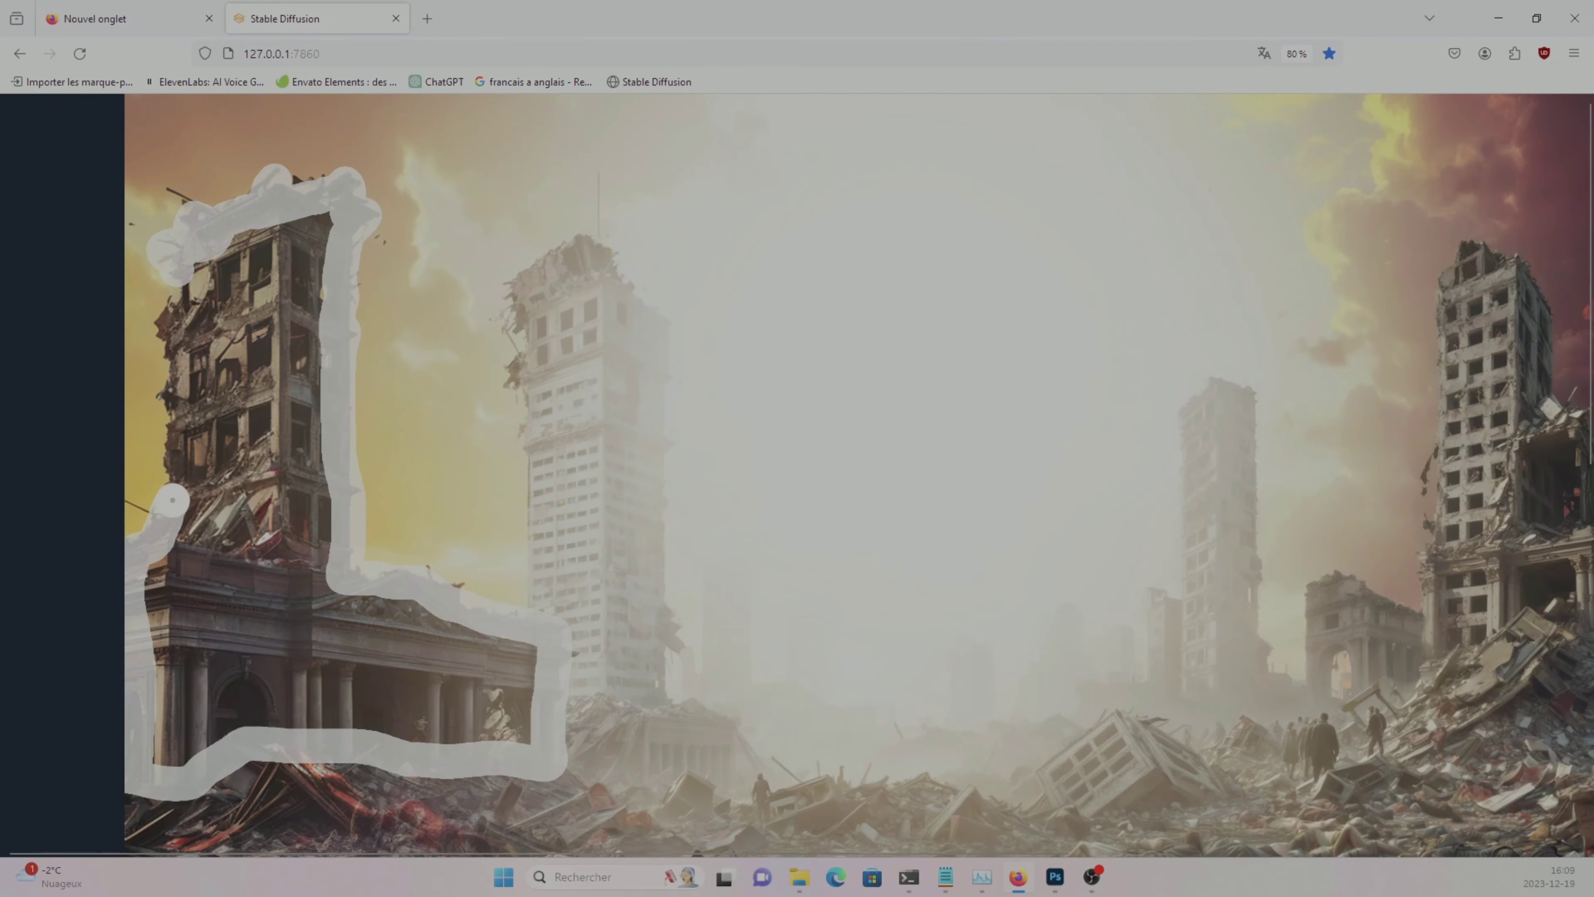
left_click_drag(173, 501, 483, 705)
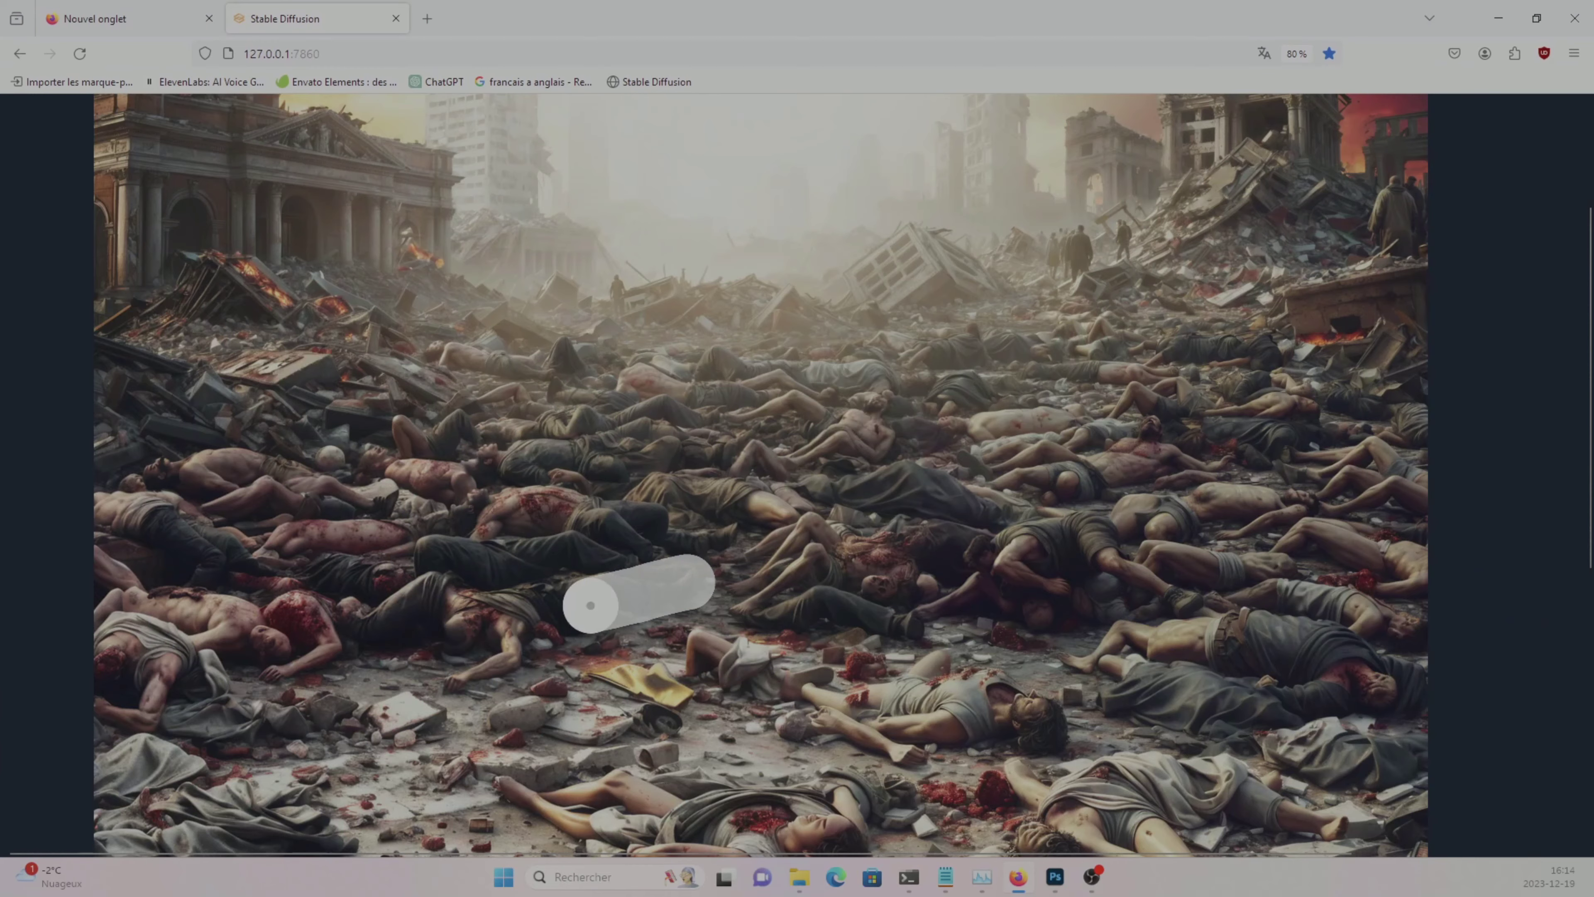
left_click_drag(640, 590, 454, 487)
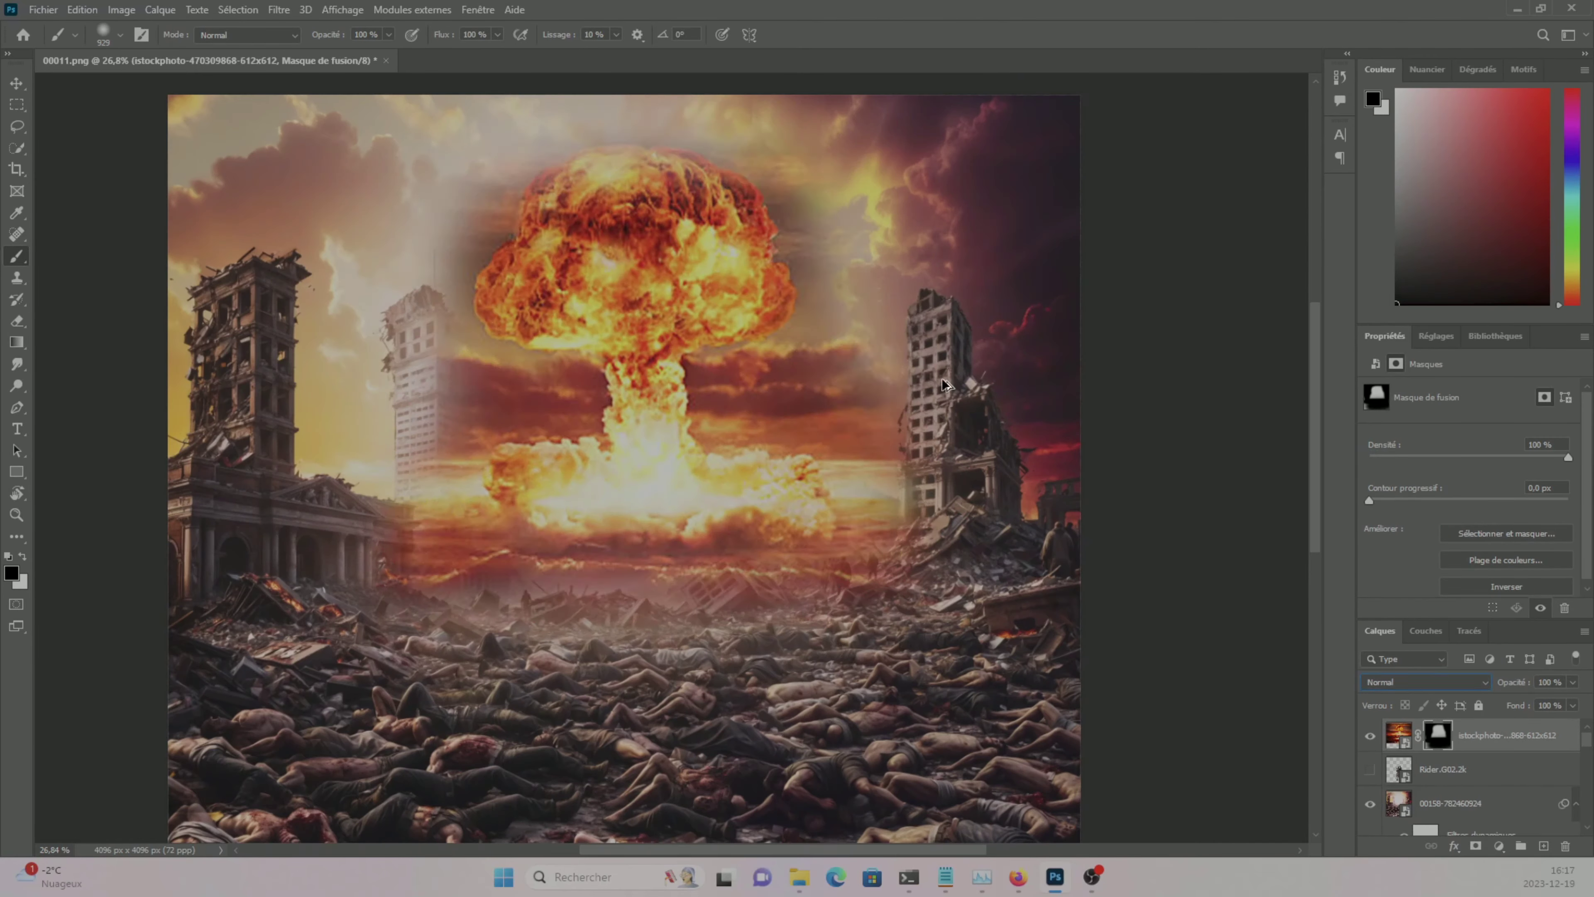
key("x")
scroll(690, 499, "down", 2)
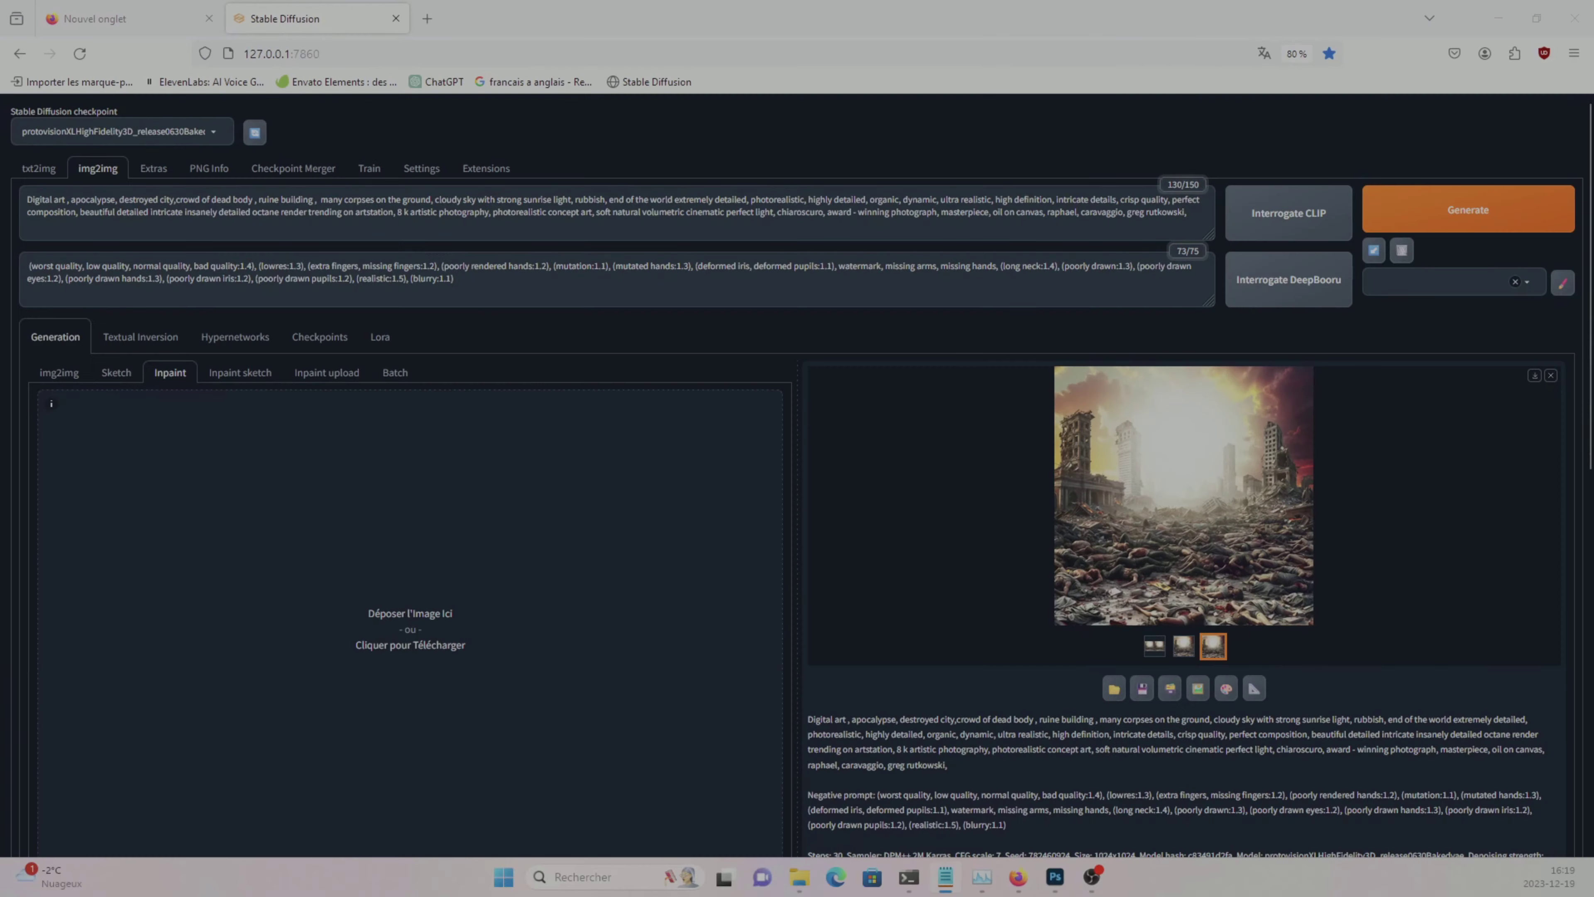
- Generate the sky explosion twice, then add 'gold AND SILVER MAJESWINGS' to the prompt
left_click(1467, 225)
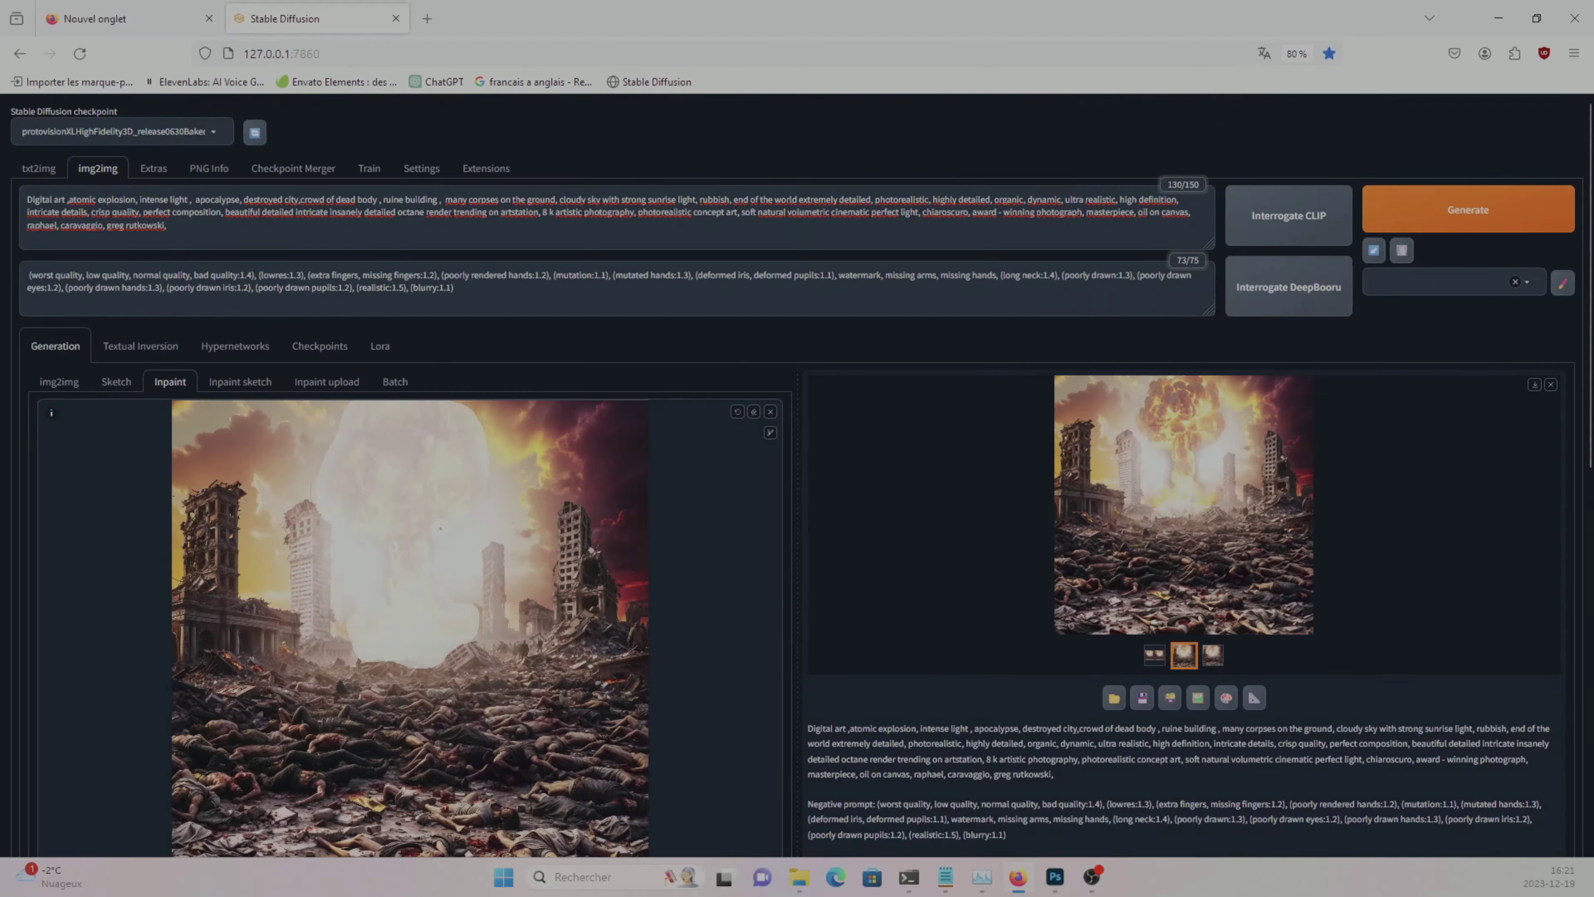
left_click(1467, 210)
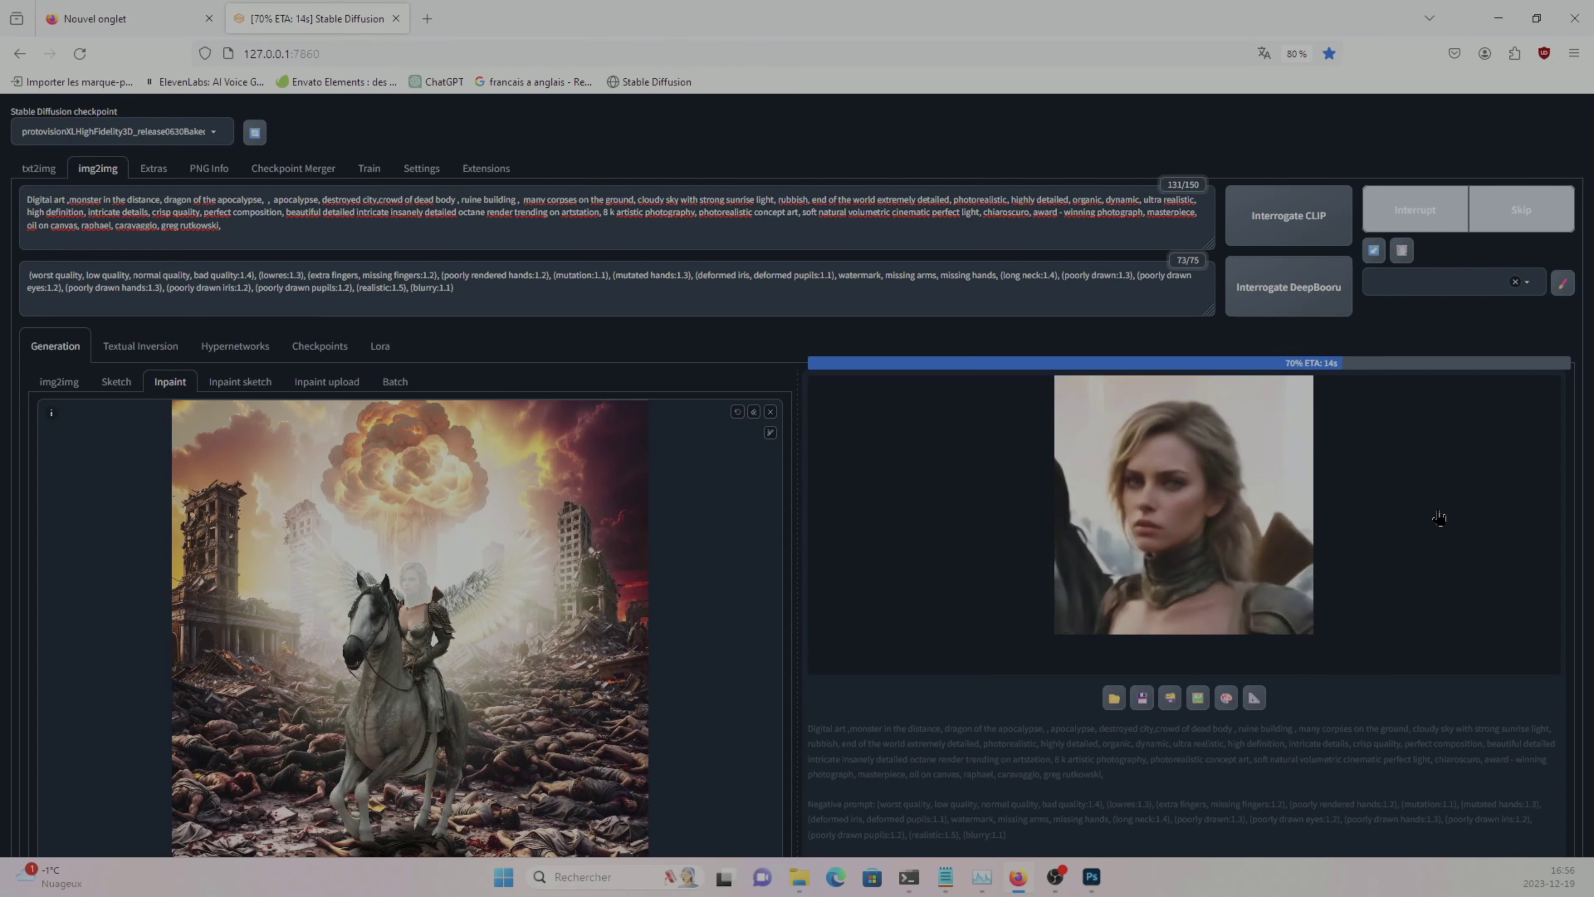
type("gold AND SILVER MAJESWINGS")
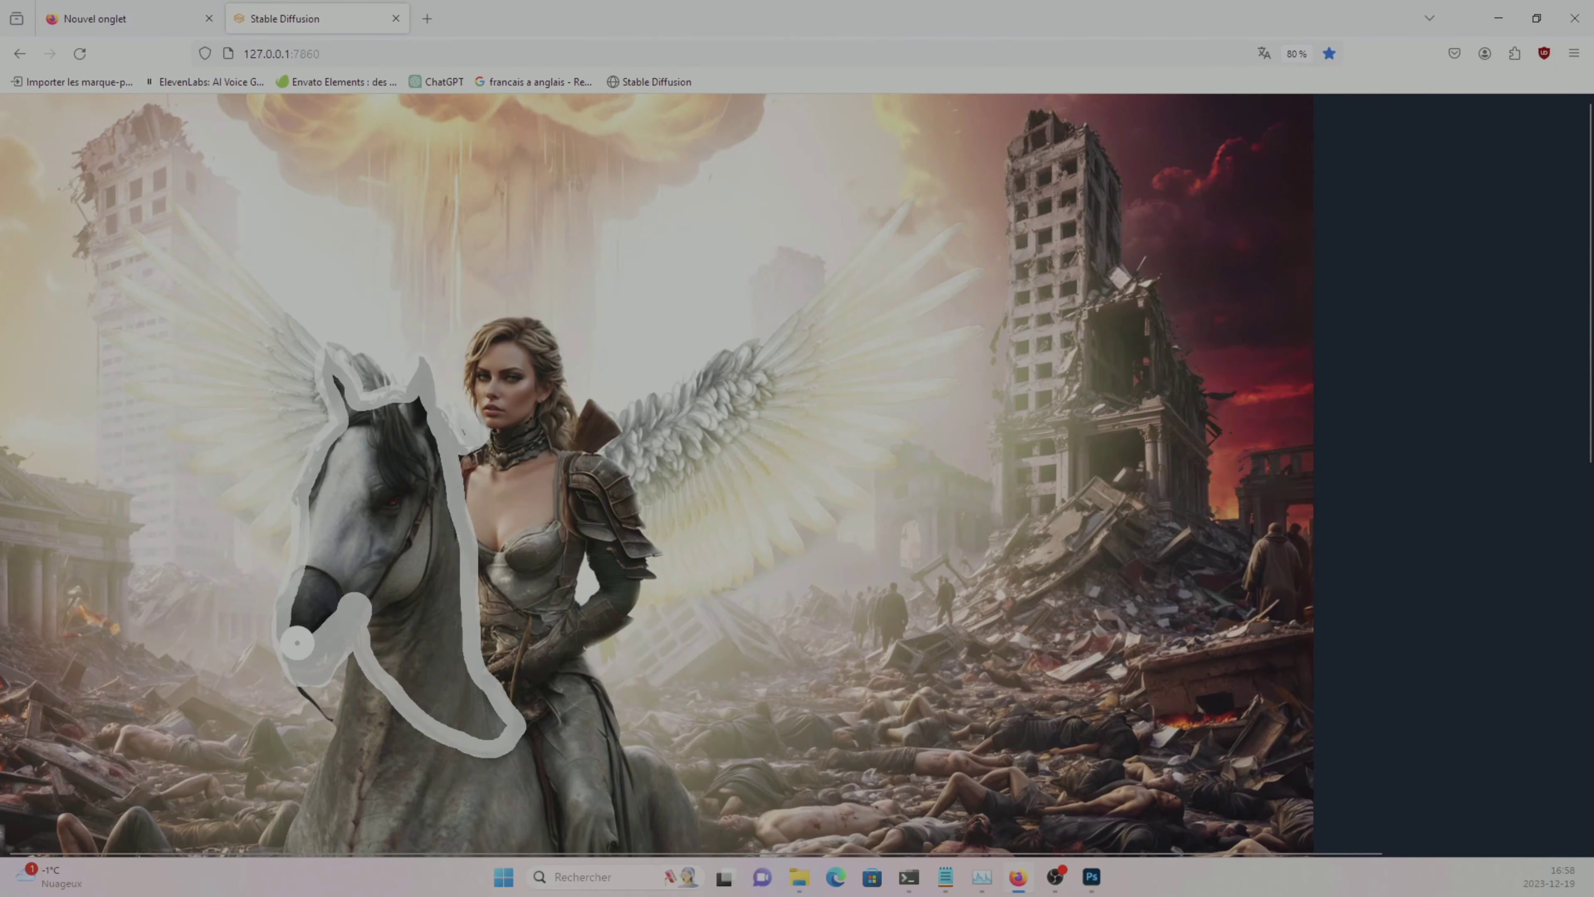
- Fill in the horse-head mask and review the armoured-rider result in full screen
left_click_drag(530, 464, 471, 691)
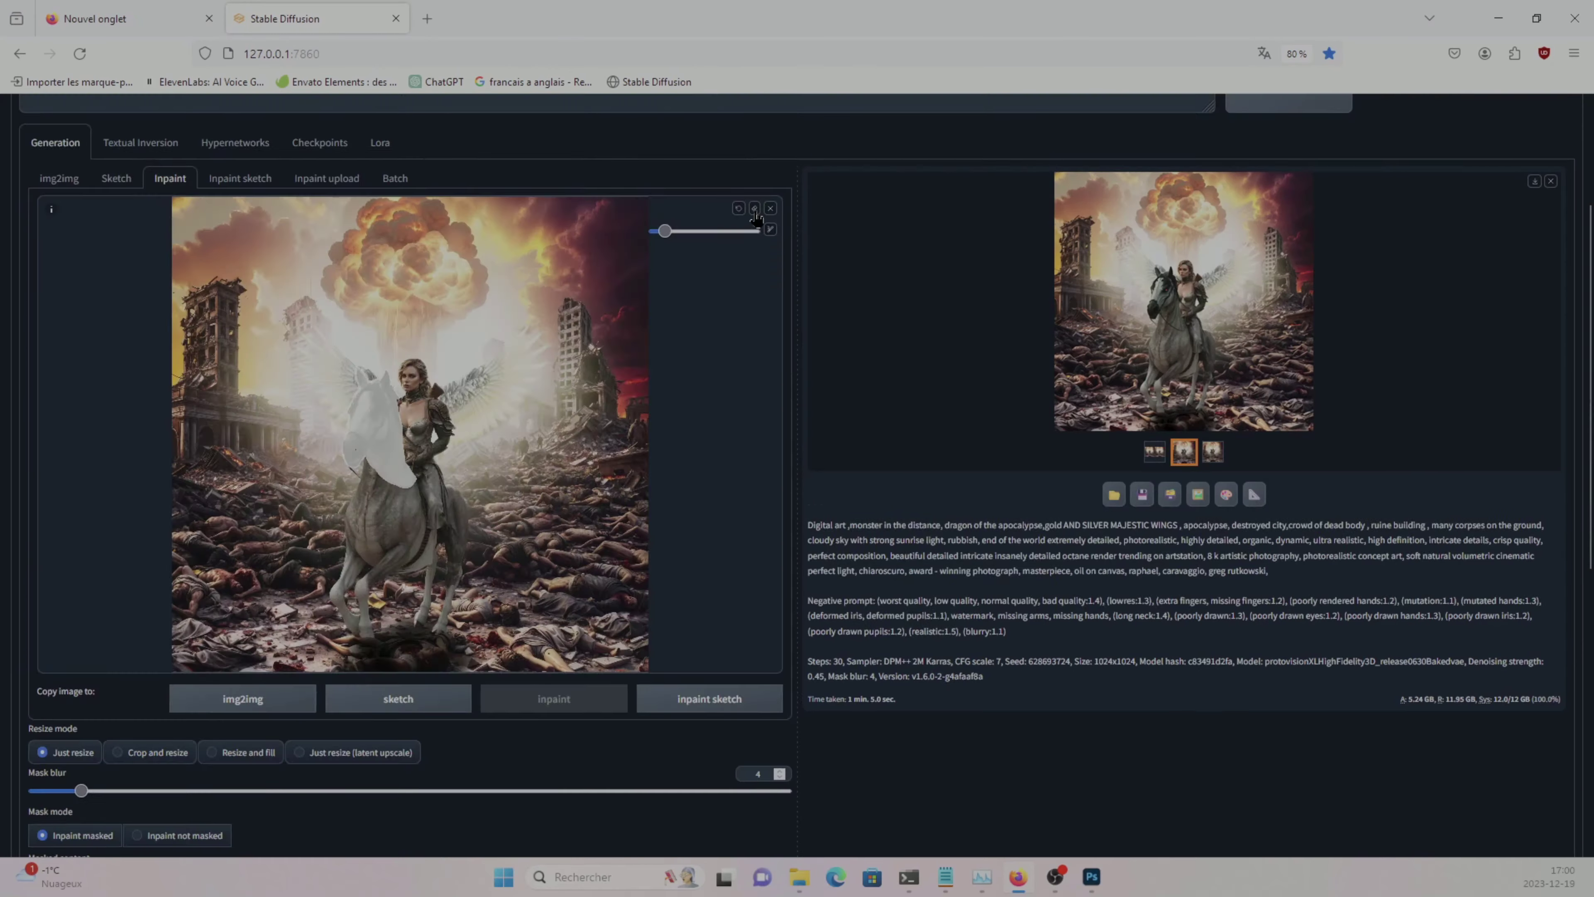
key("Return")
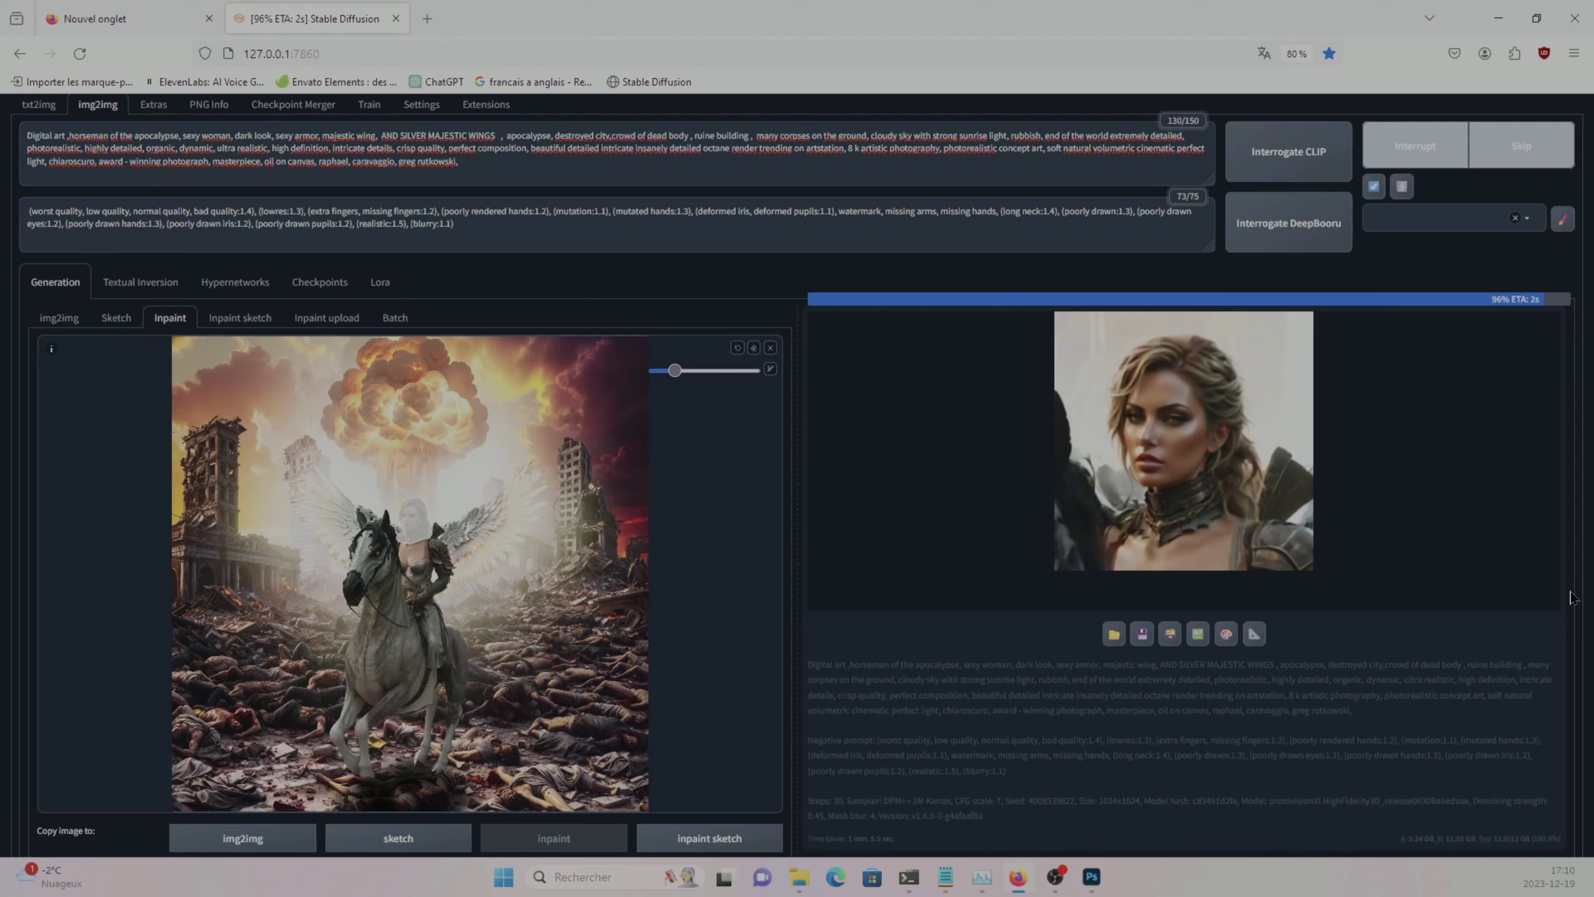
scroll(1572, 597, "down", 10)
scroll(1572, 596, "up", 7)
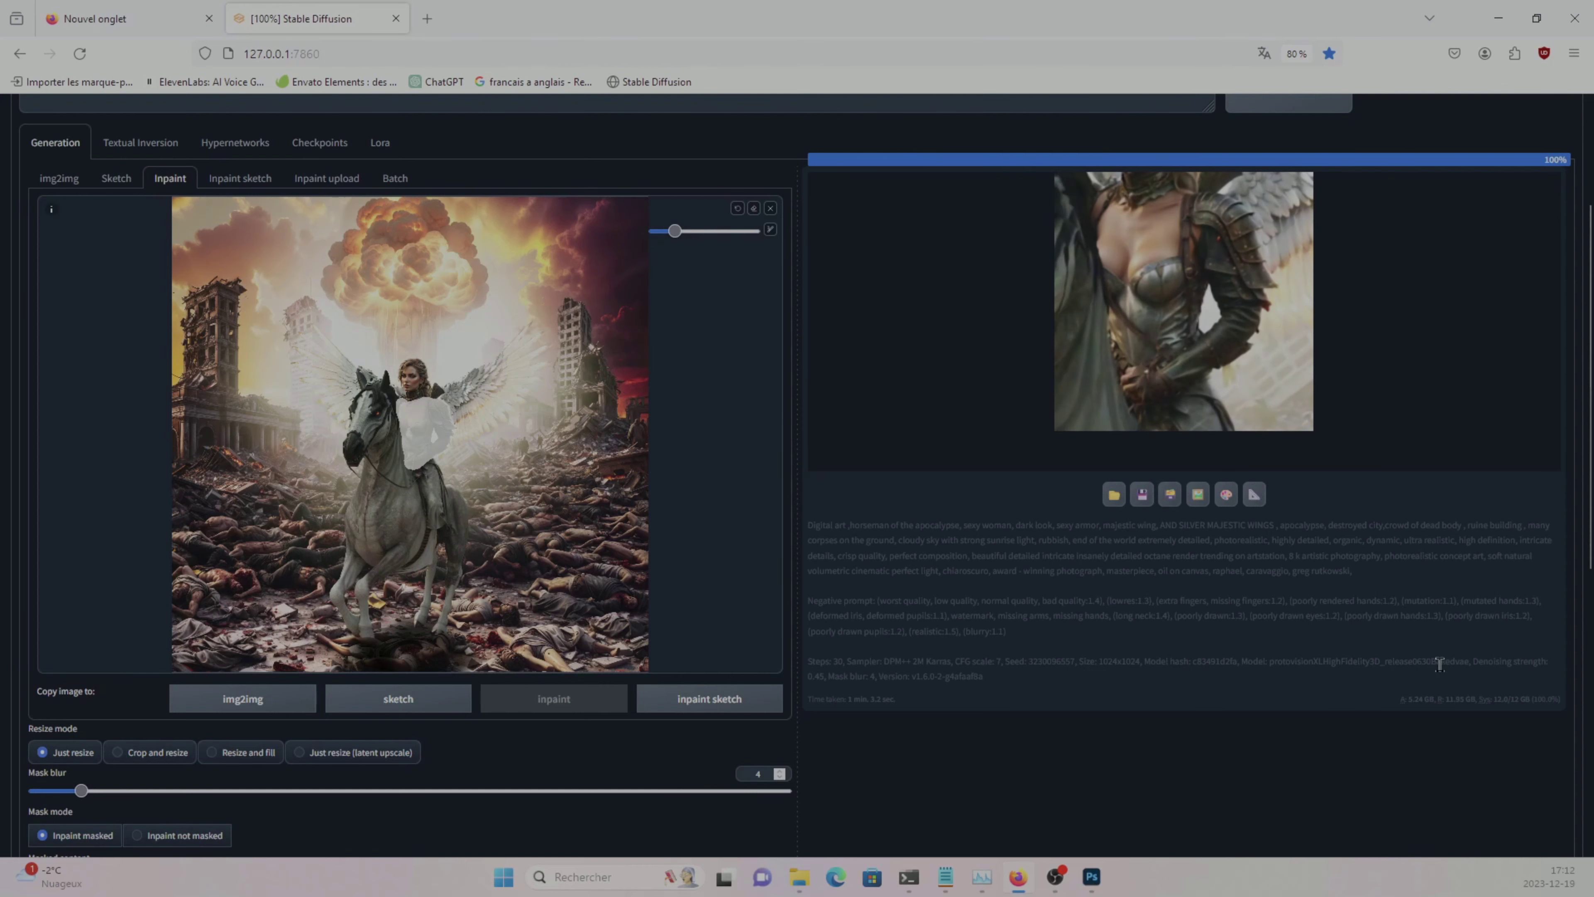
key("Escape")
scroll(532, 650, "down", 5)
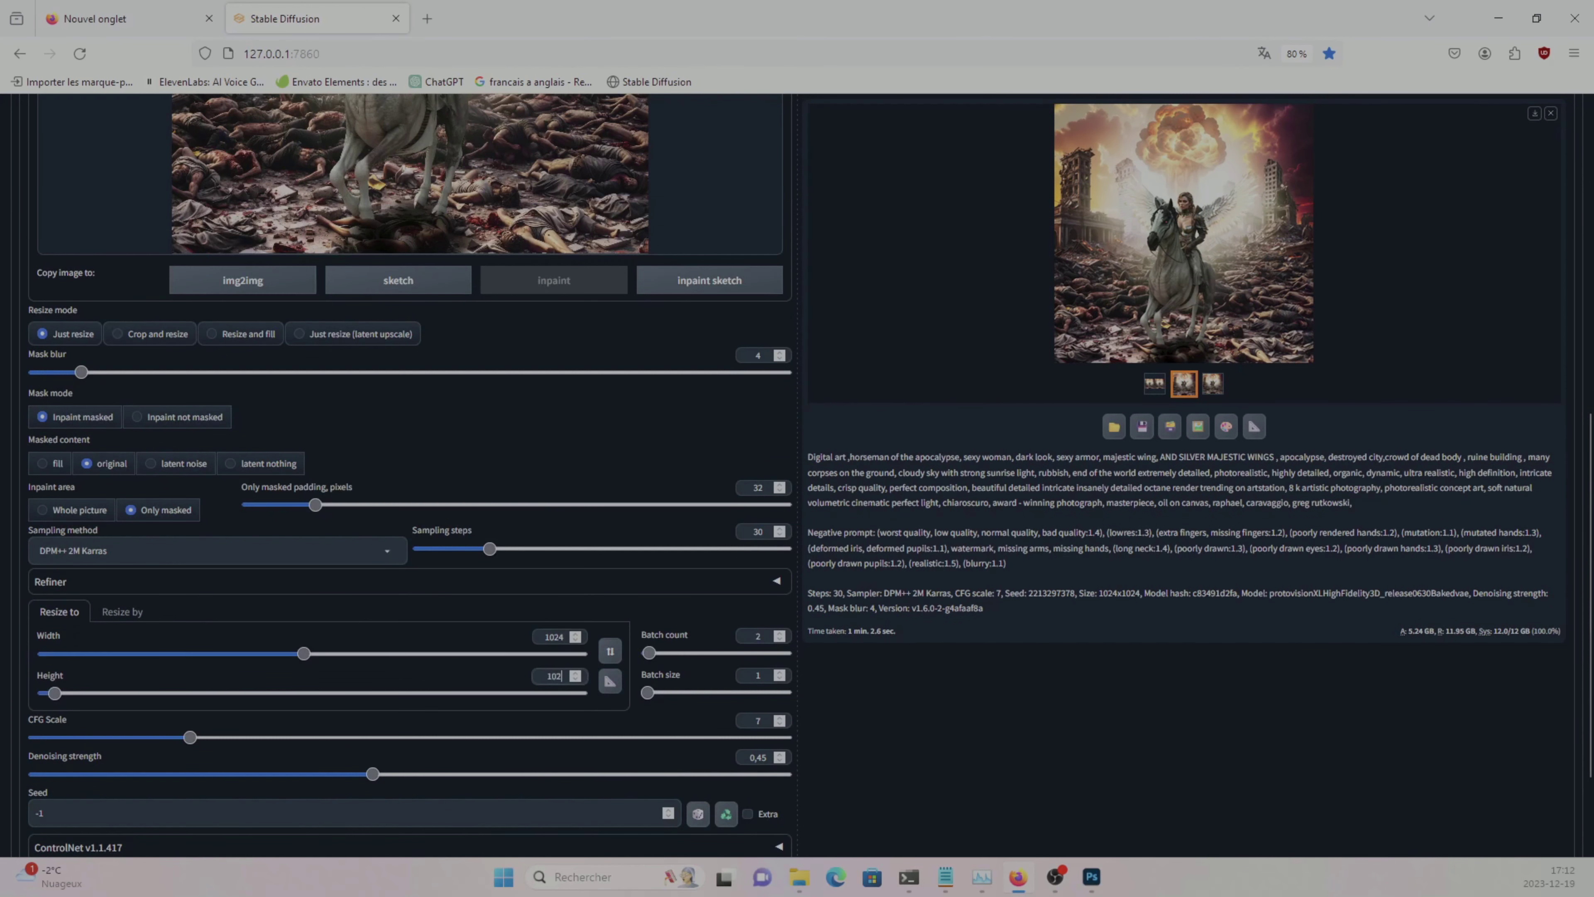
- Mask the horse's body and legs, generate, and review the new results full size
left_click_drag(377, 207, 322, 651)
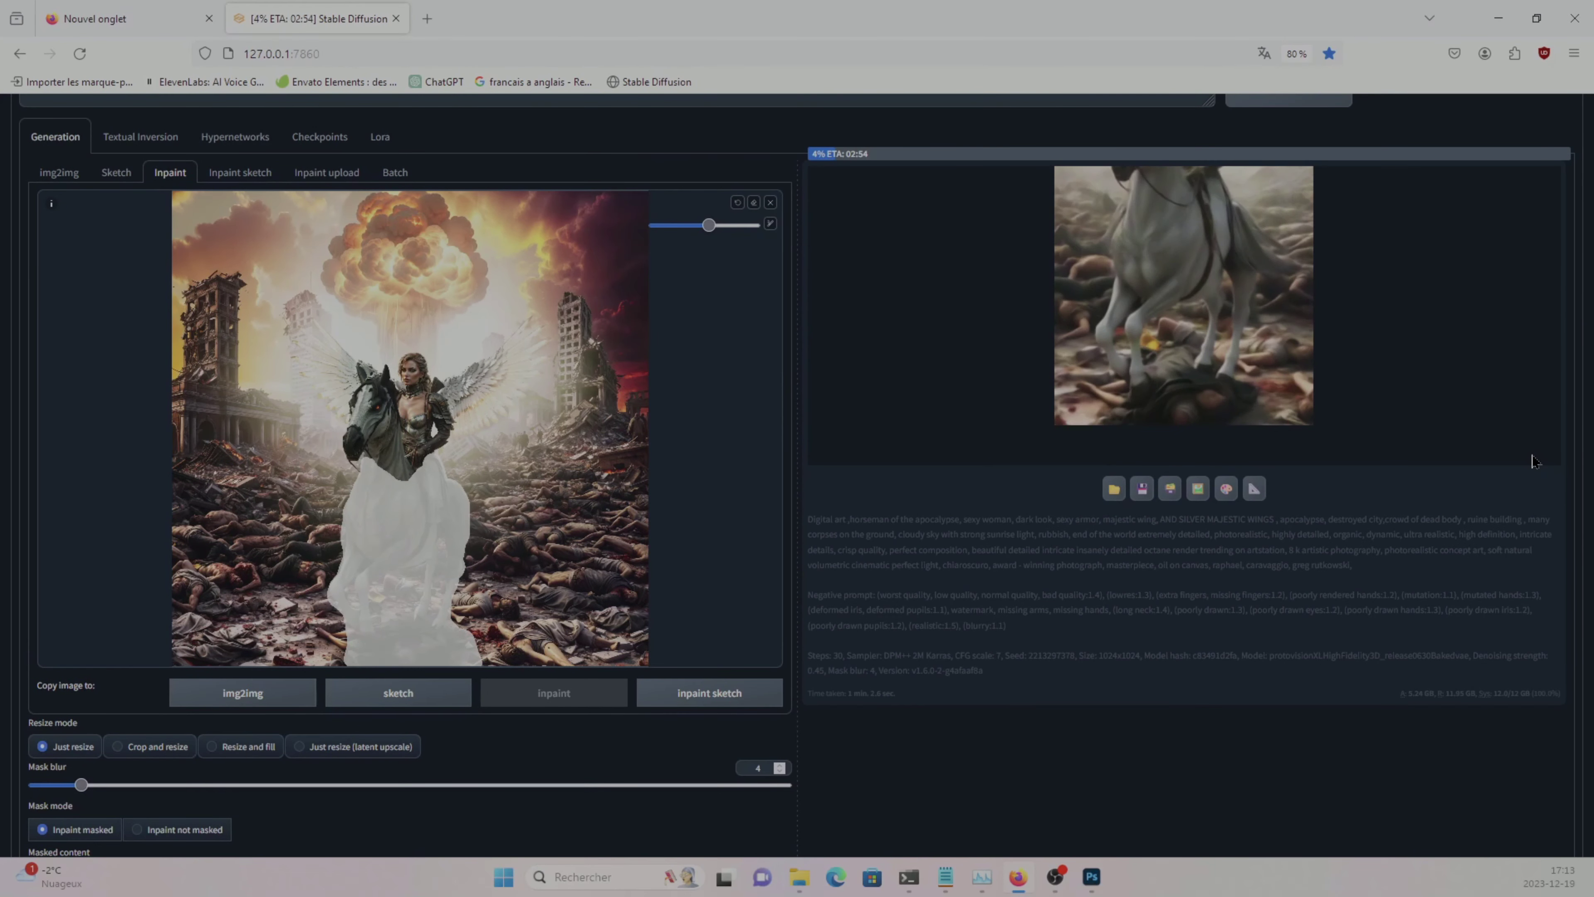
scroll(1532, 461, "up", 3)
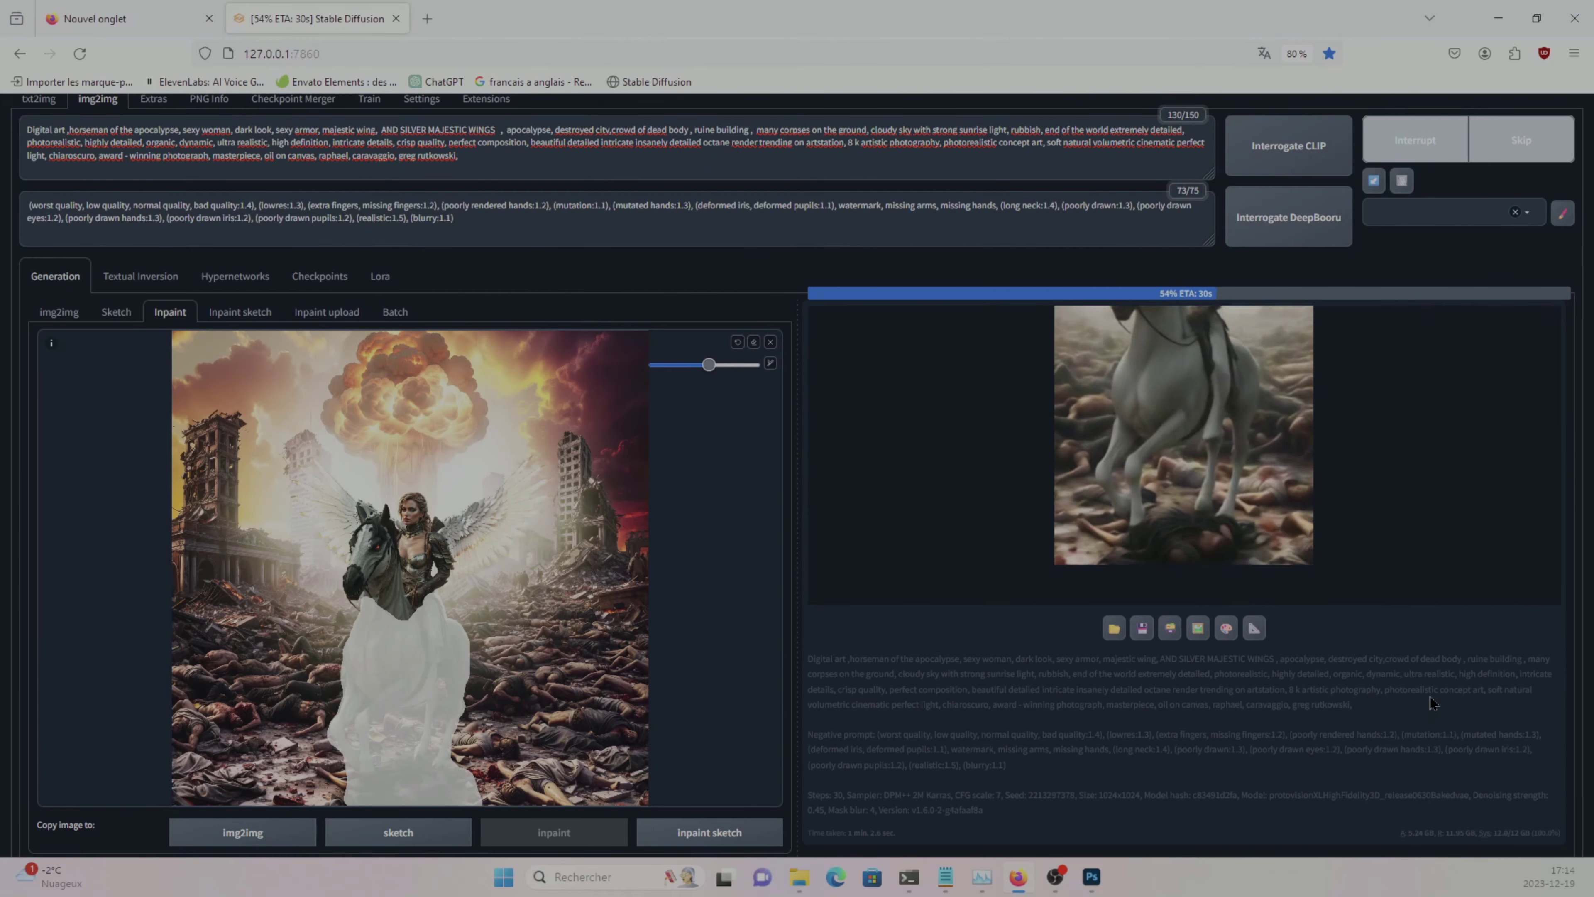
scroll(1427, 659, "up", 1)
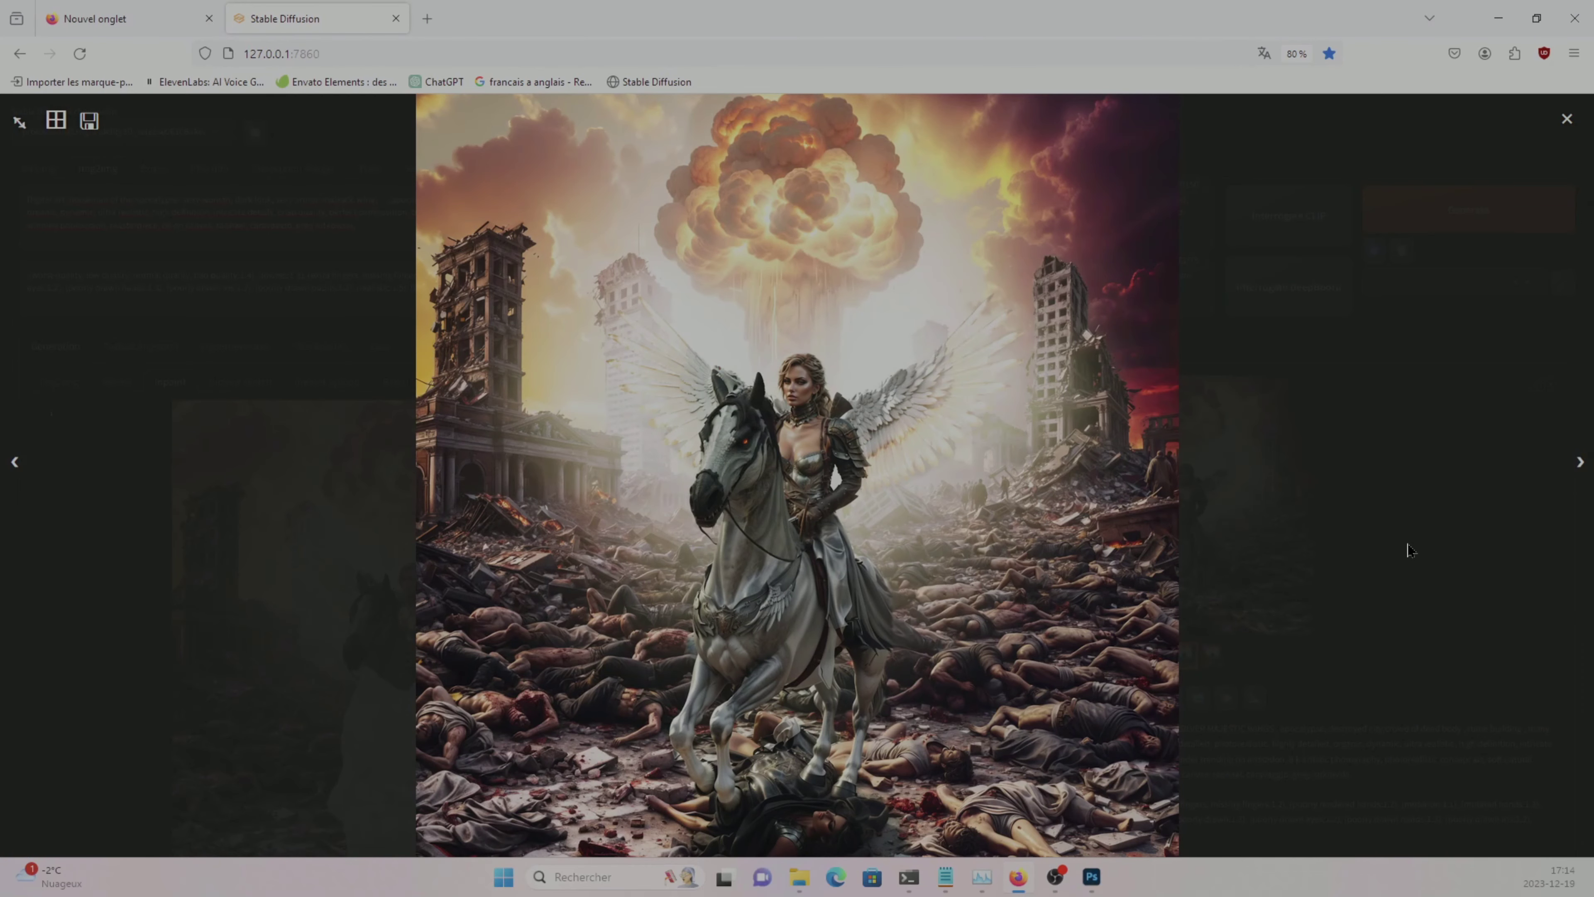
left_click(1409, 550)
scroll(1403, 685, "down", 2)
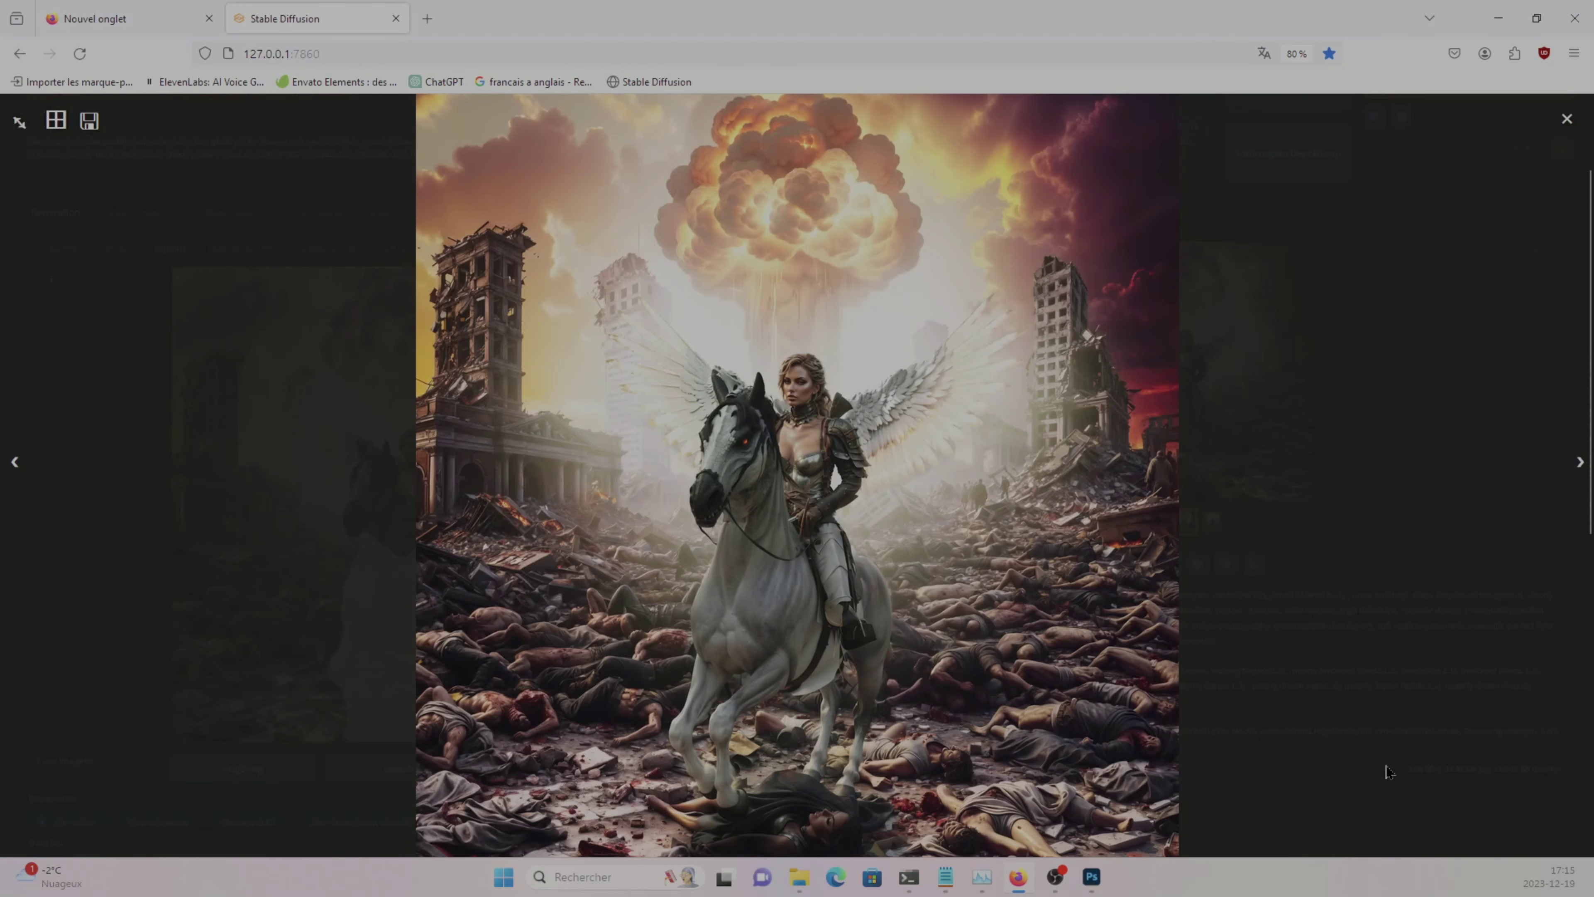
left_click(1402, 446)
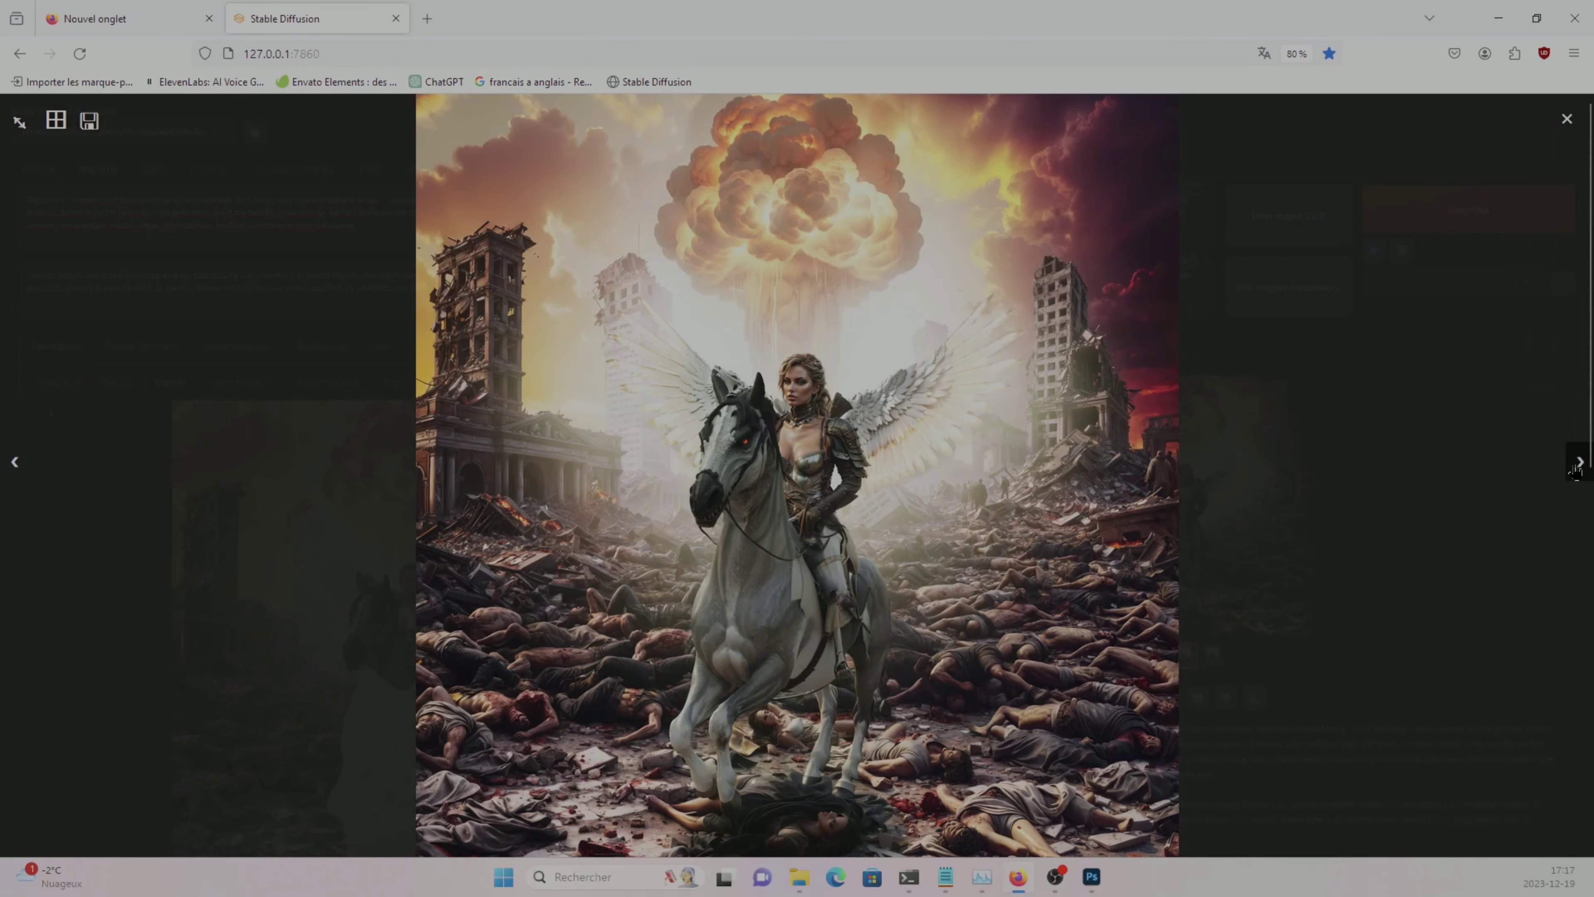
left_click(995, 653)
scroll(996, 653, "down", 3)
scroll(522, 516, "down", 5)
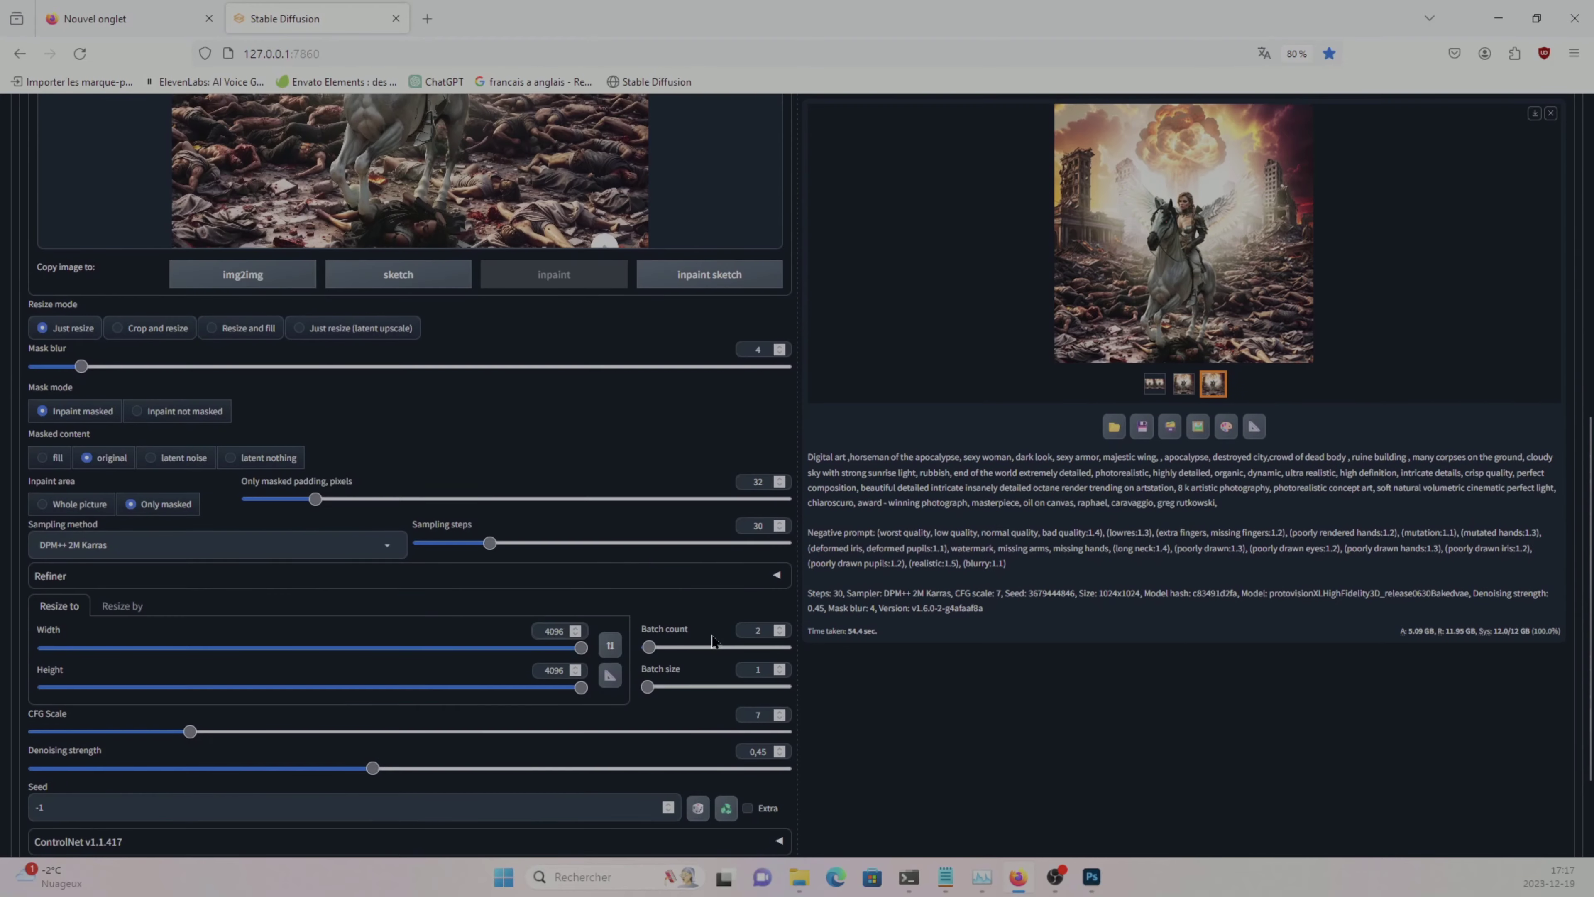
scroll(523, 516, "up", 5)
- Regenerate the horse twice more with the updated mask, checking each result full size
key("s")
key("s")
key("ctrl+Return")
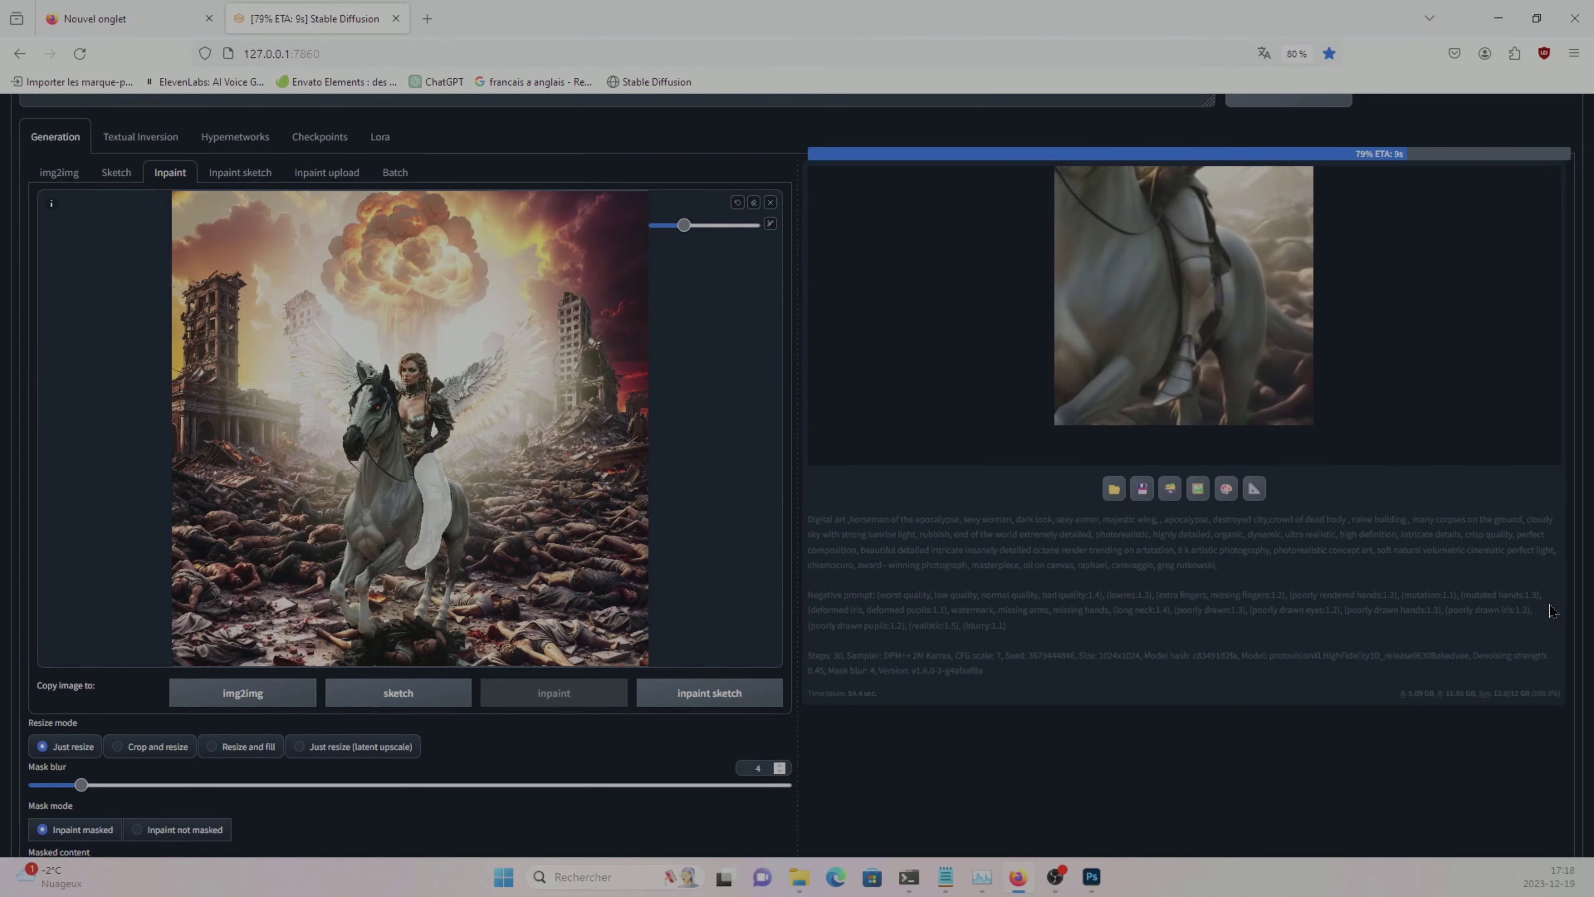
left_click(1230, 354)
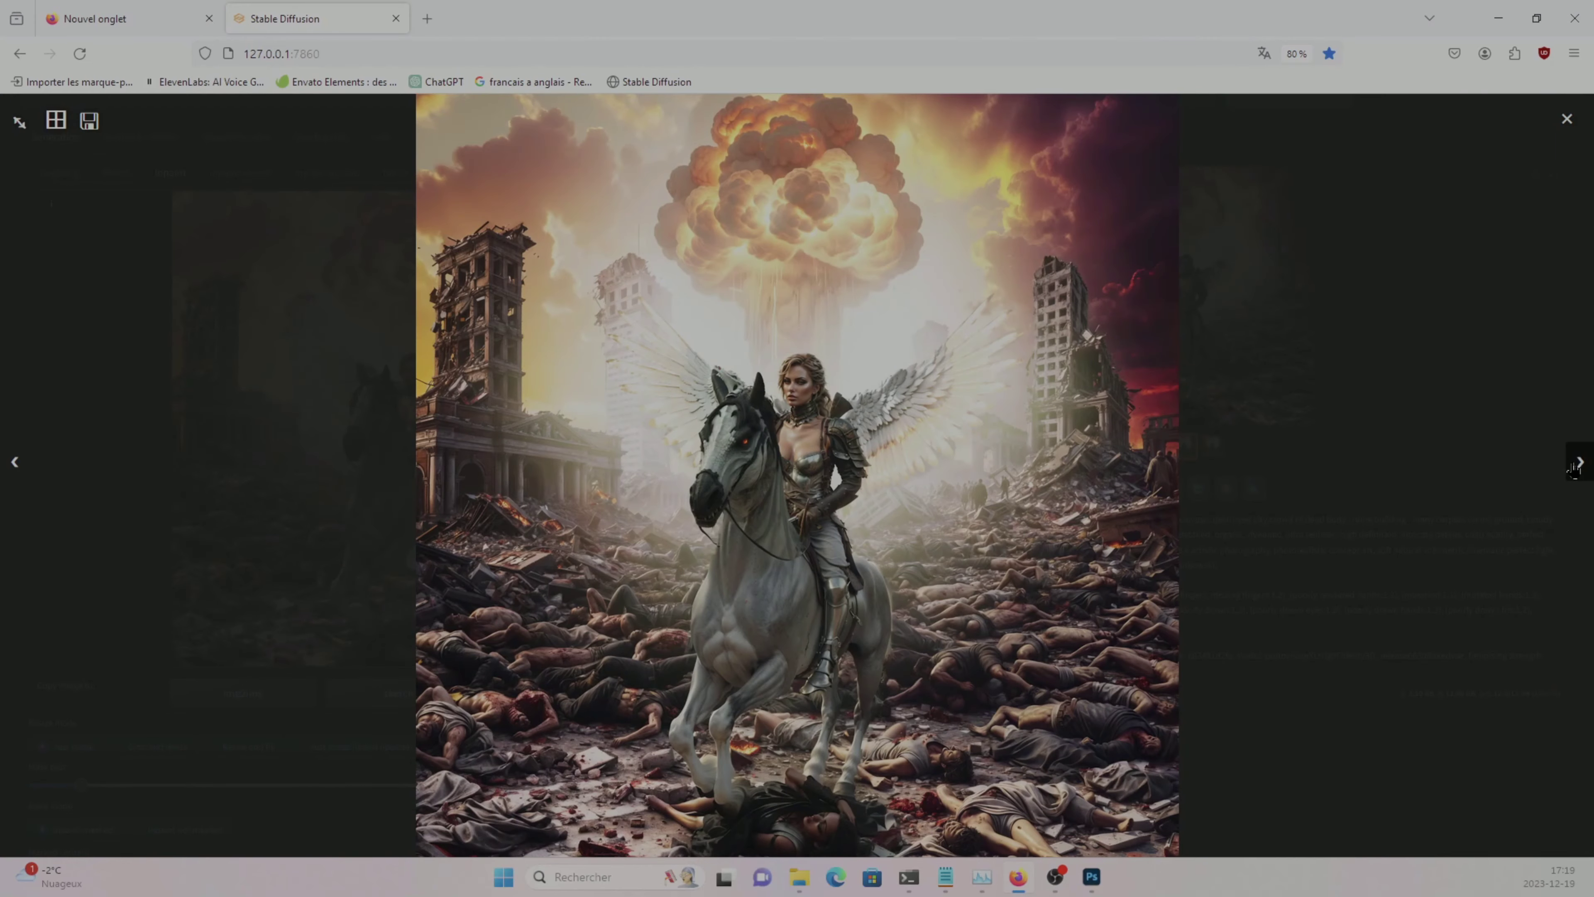
key("Escape")
scroll(1492, 541, "up", 3)
scroll(1492, 542, "down", 1)
key("ctrl+Return")
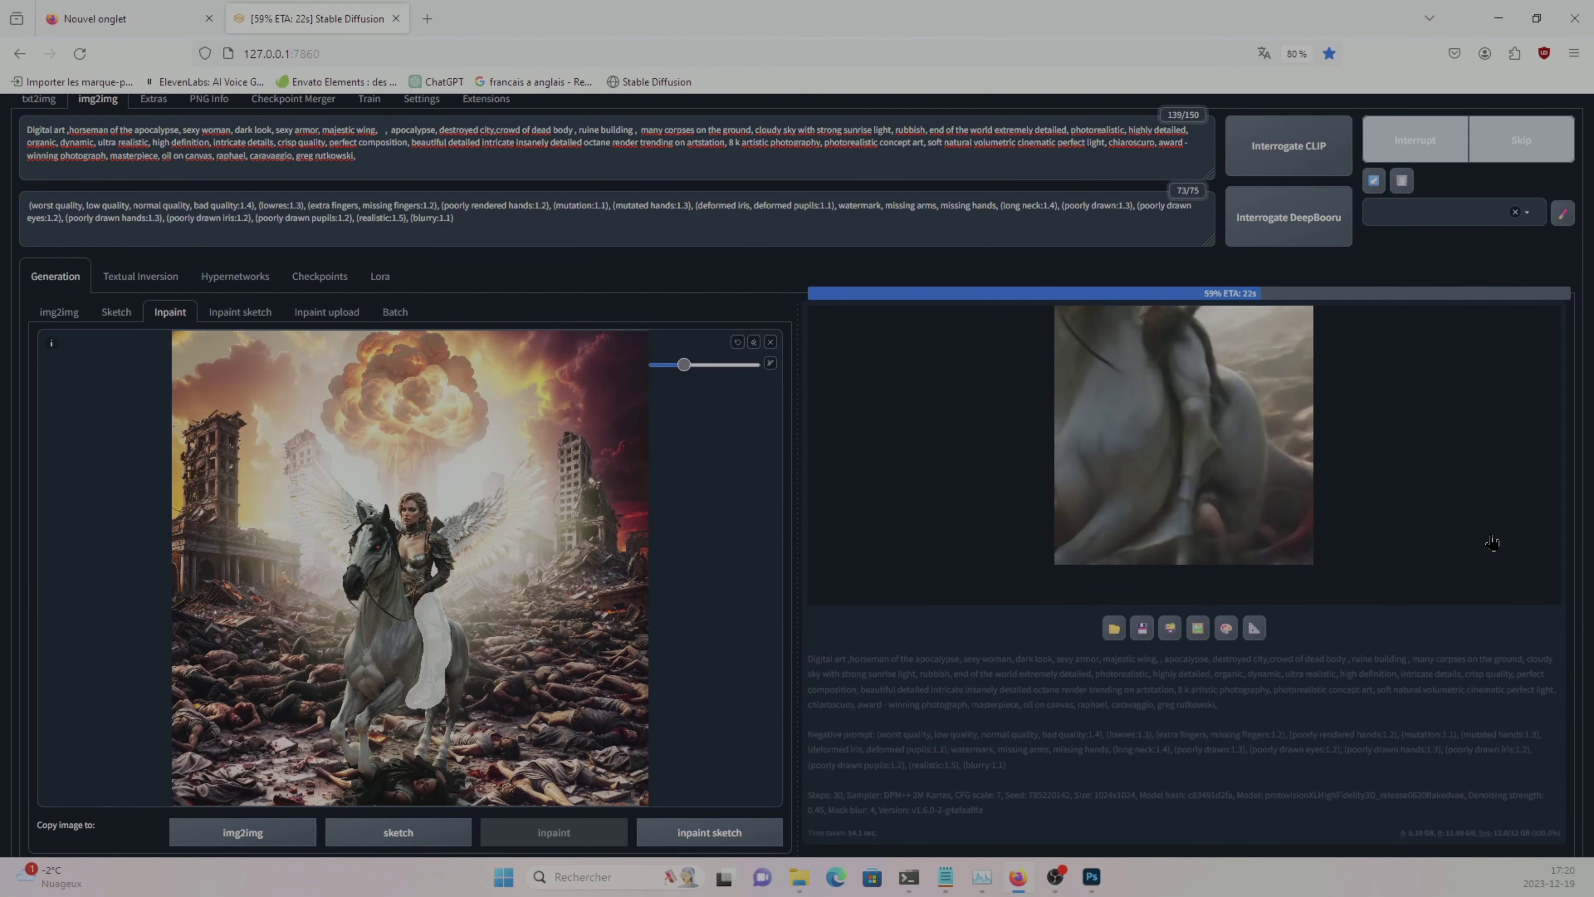
left_click(1179, 543)
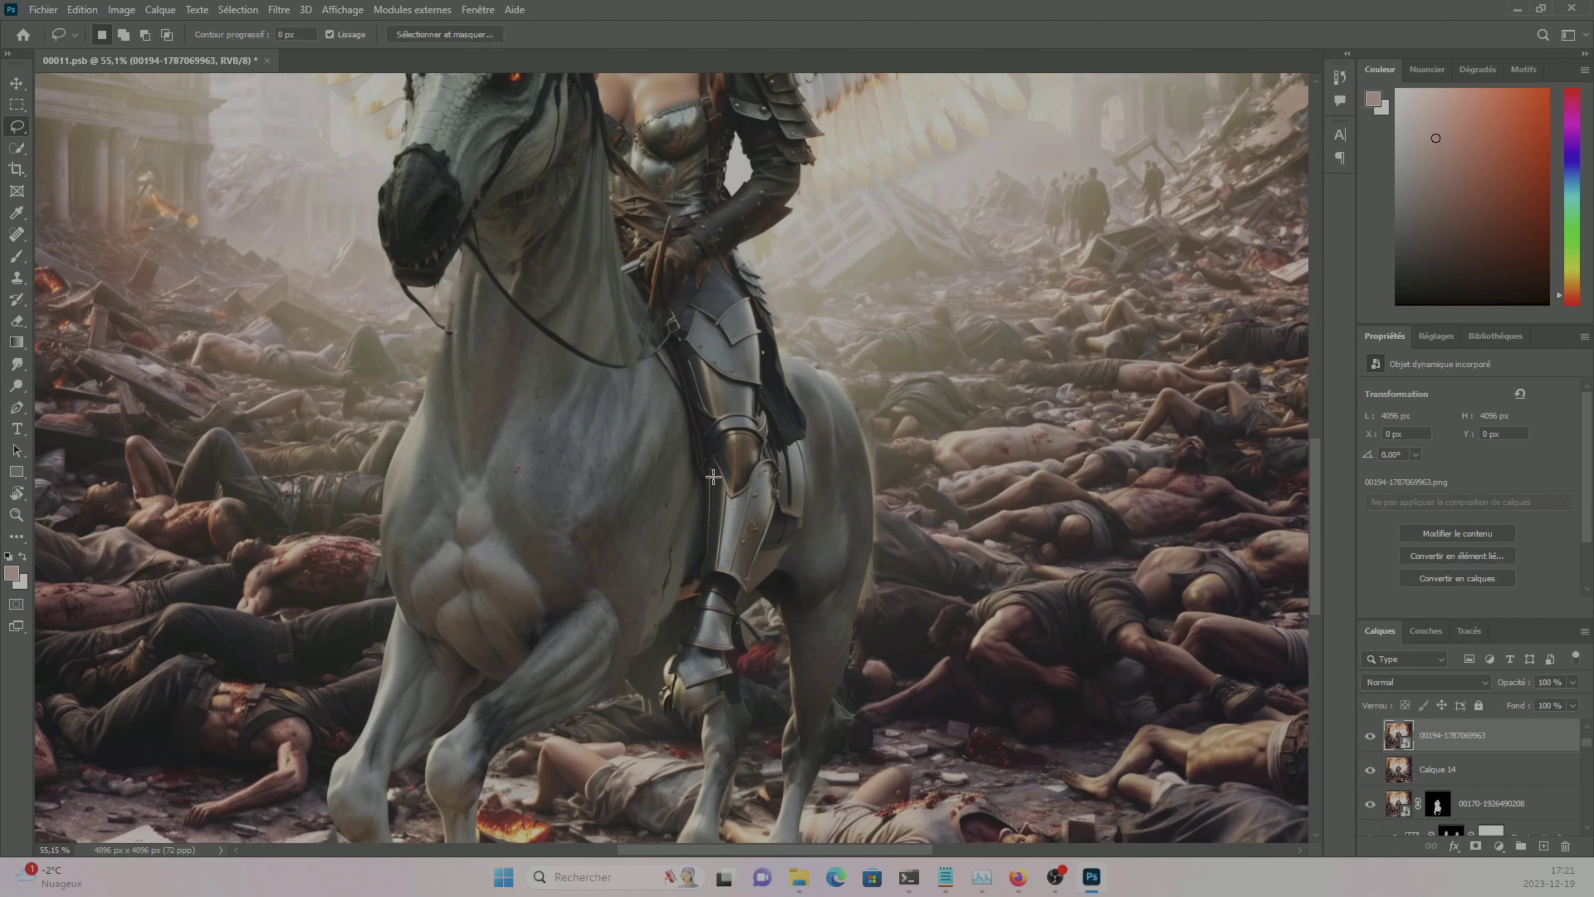
- Select the rider's armoured leg and paint black around it on Calque 15's mask
key("w")
left_click_drag(712, 476, 666, 636)
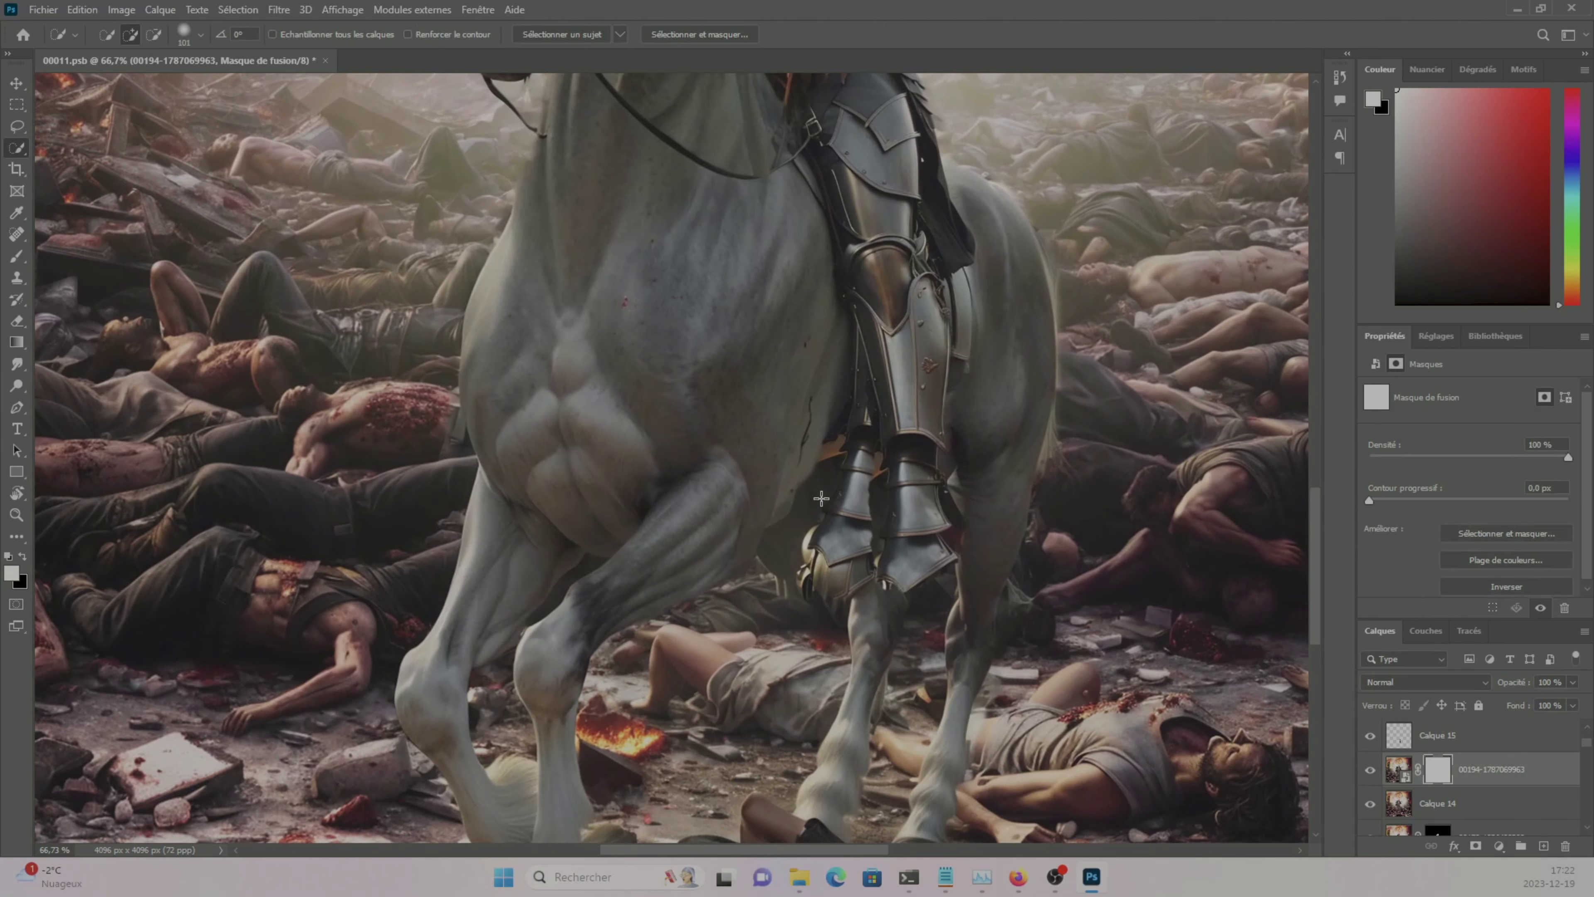
key("b")
key("x")
key("x")
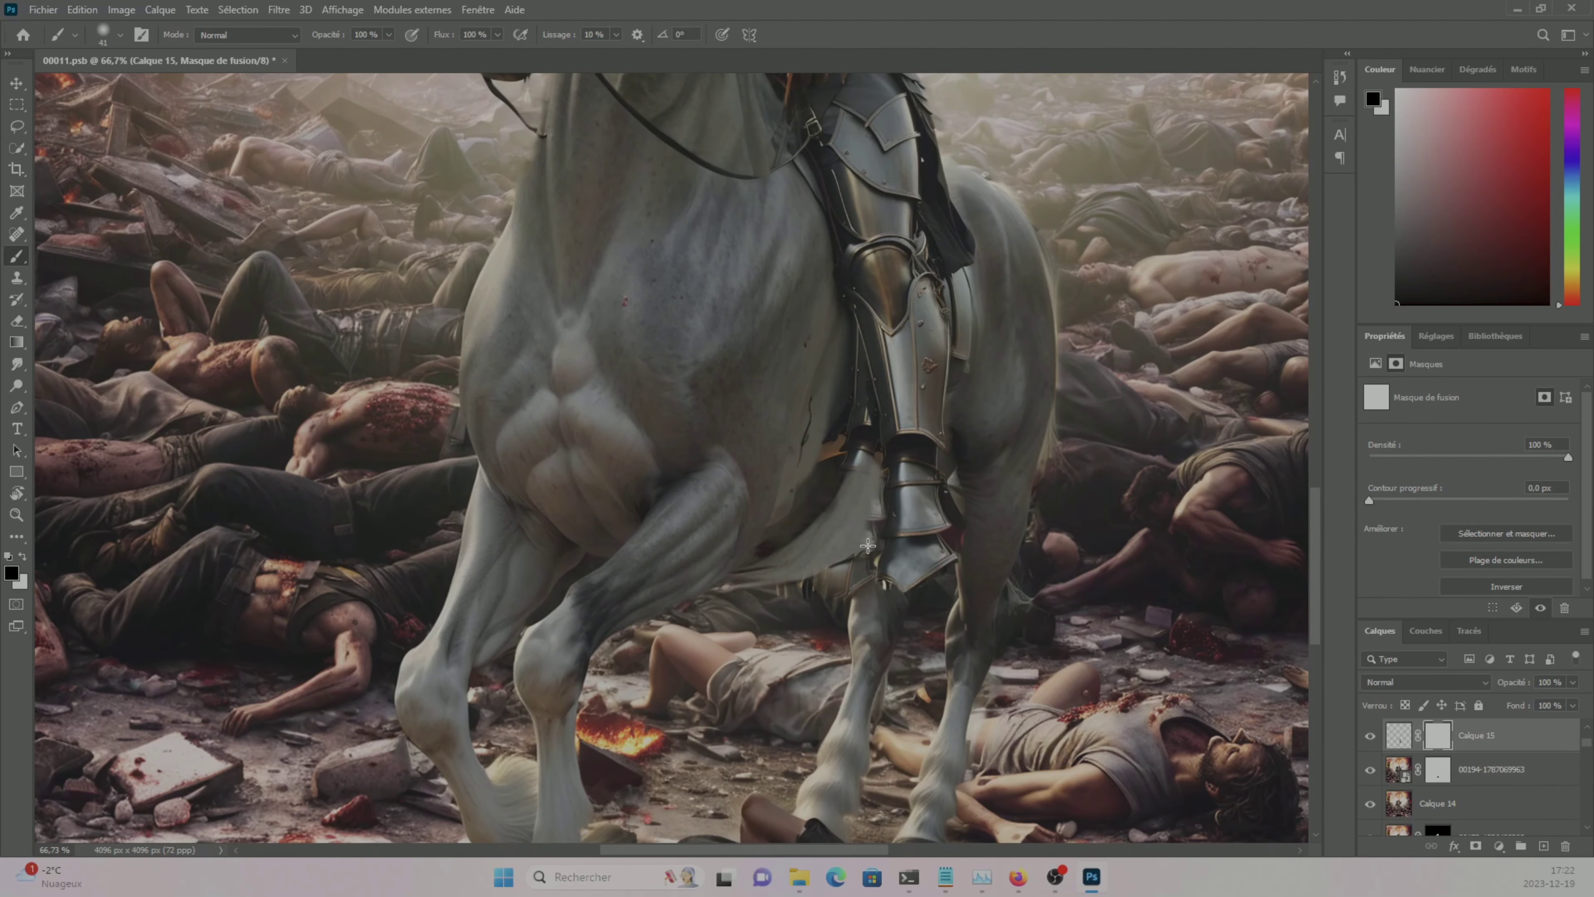
scroll(843, 570, "down", 5)
left_click_drag(1090, 582, 1030, 619)
left_click(1402, 744)
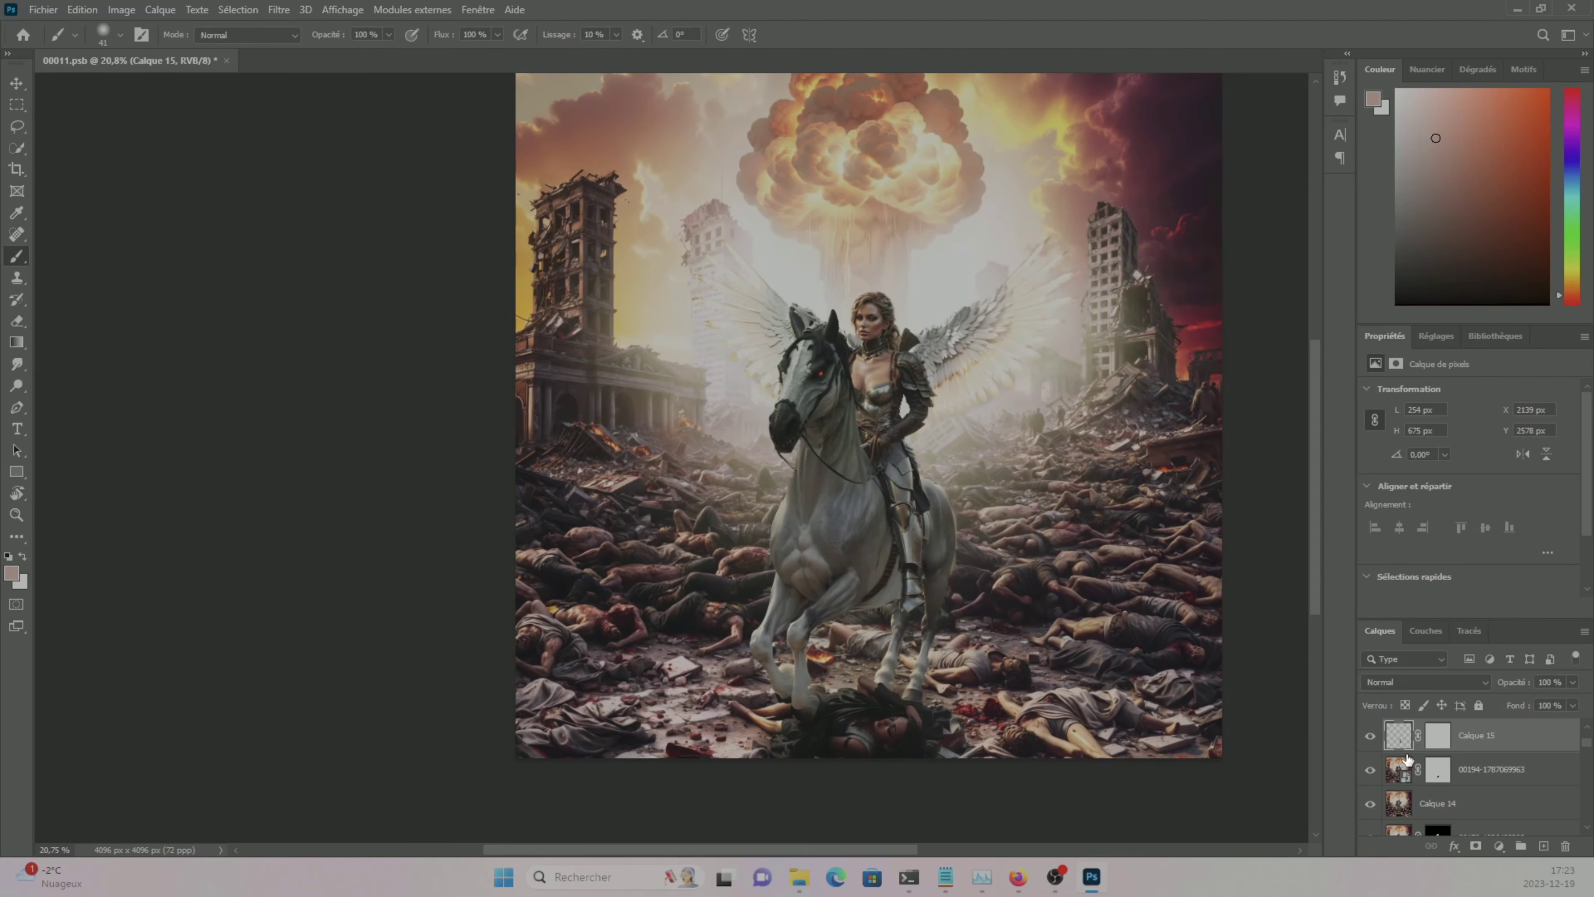
left_click(1524, 10)
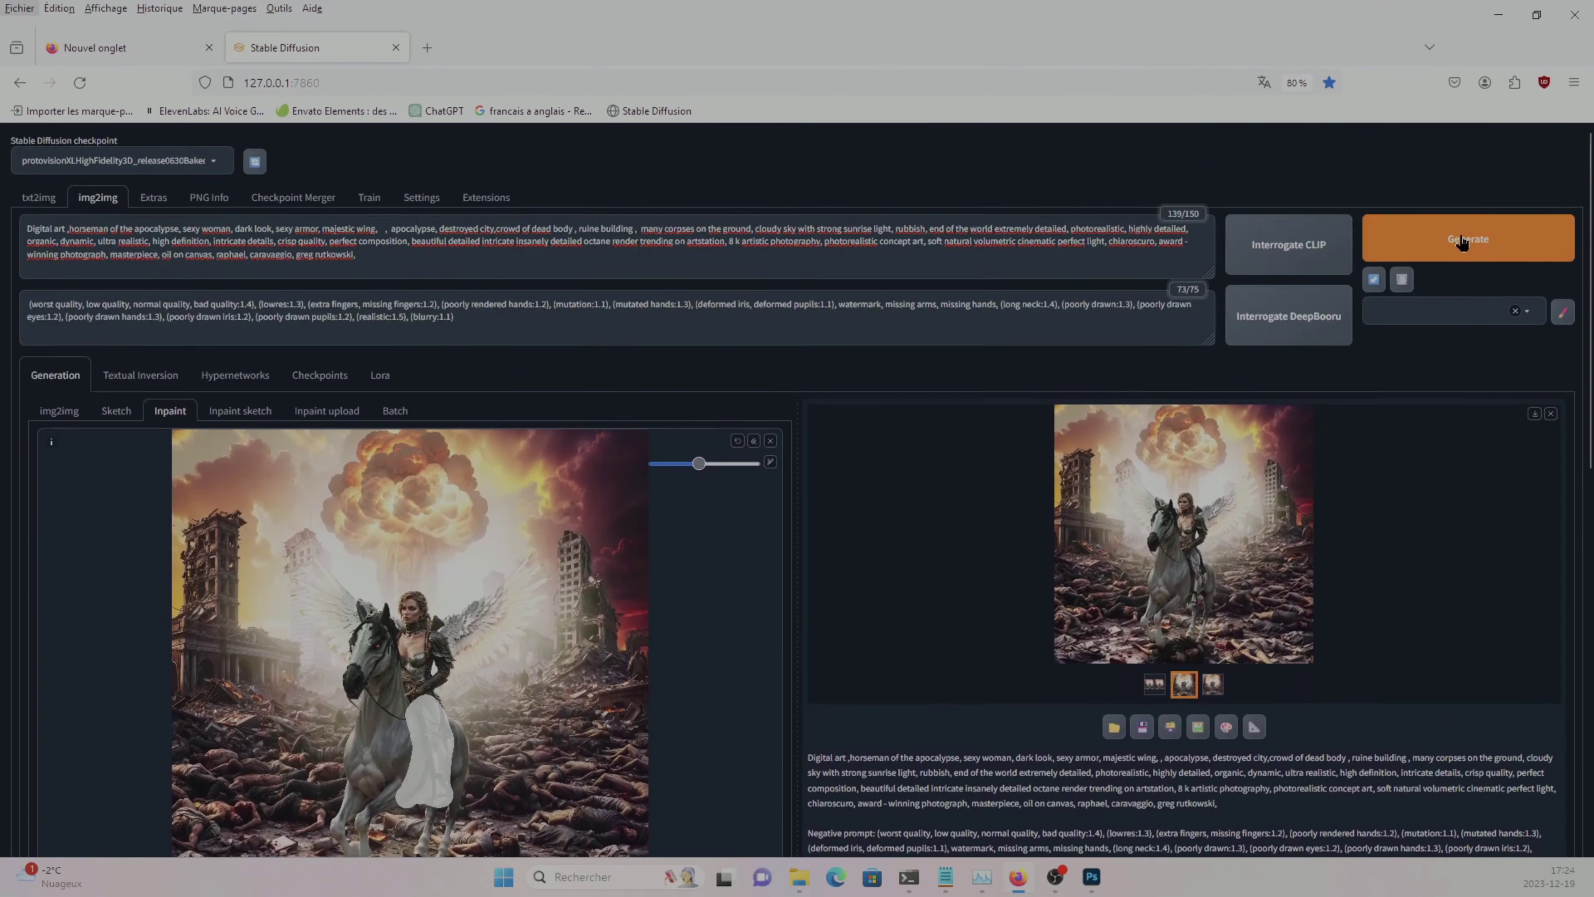
- Generate a new inpaint, view the horseman result, and paint a mask over the horse
left_click(1462, 239)
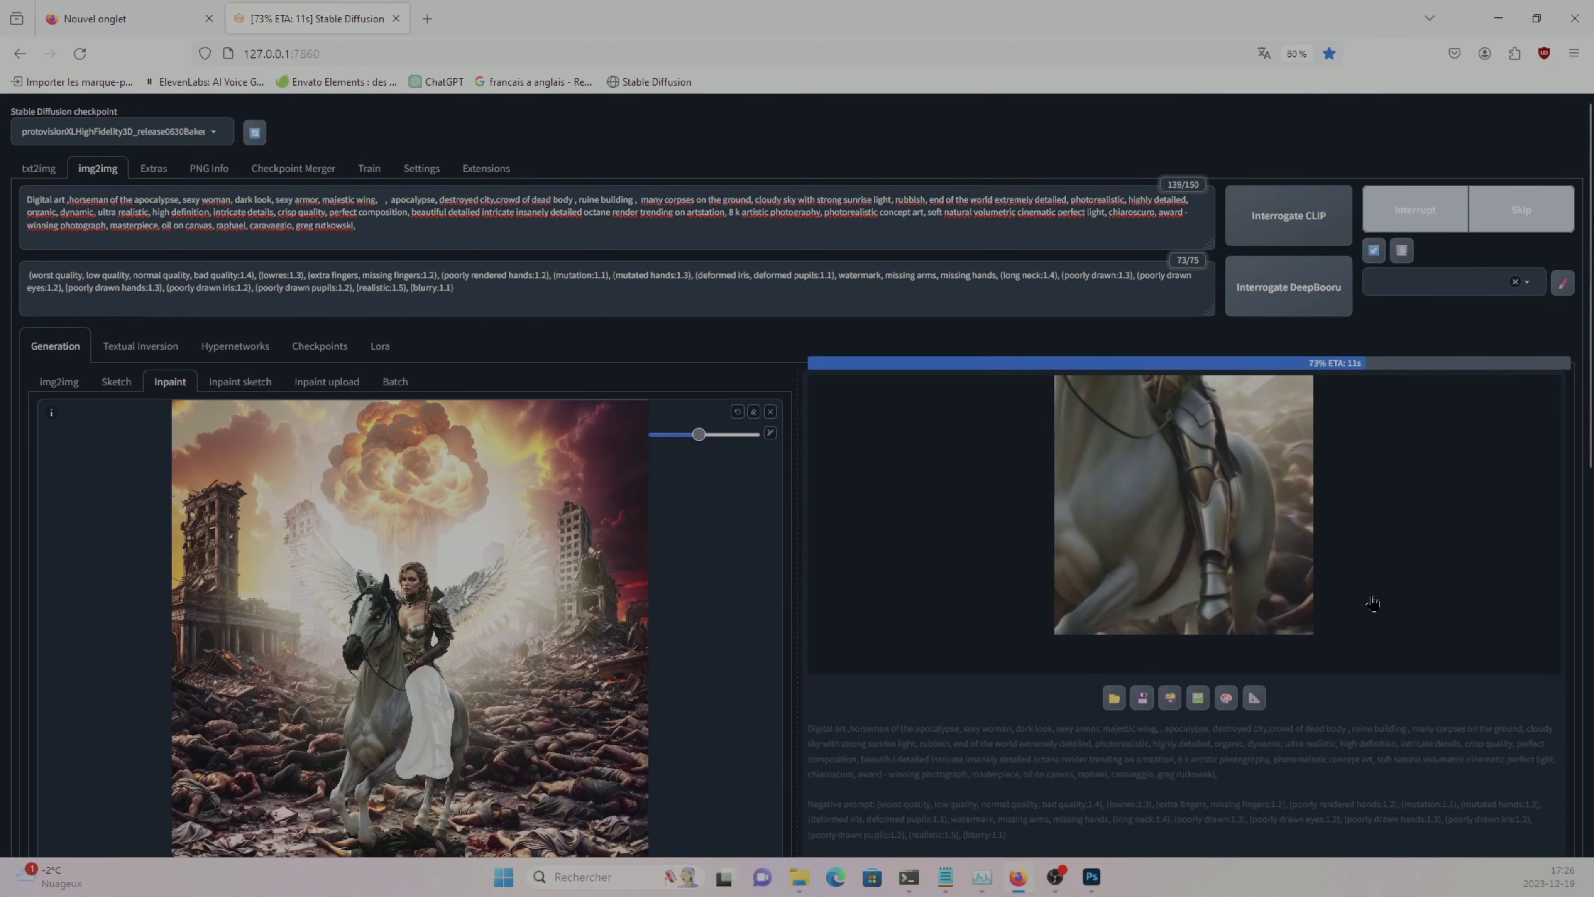
scroll(1330, 661, "down", 2)
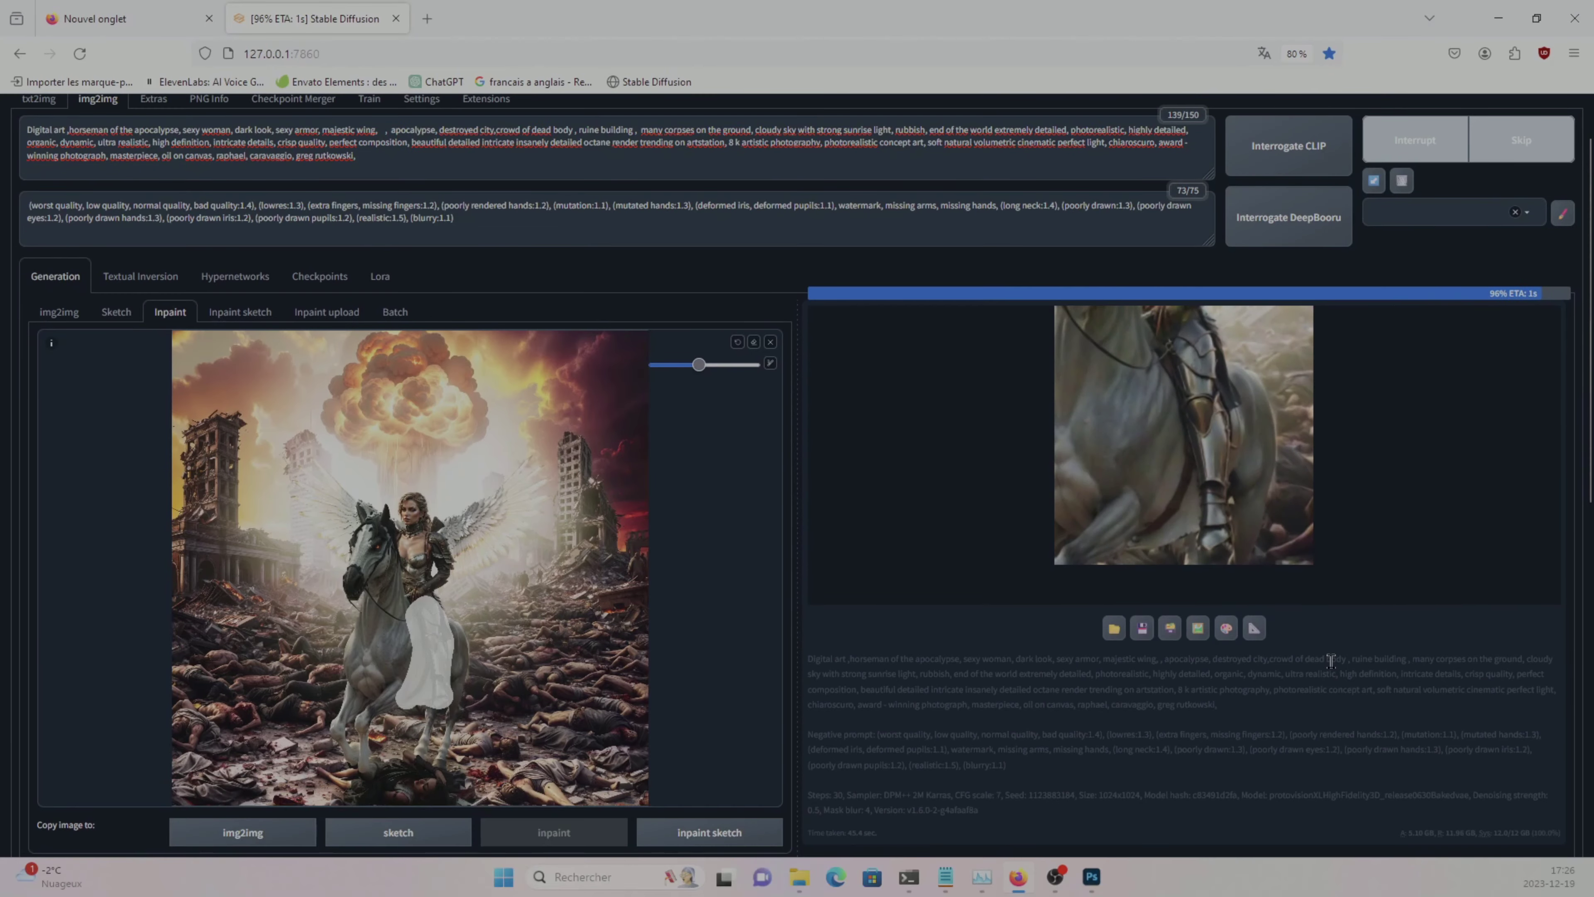
left_click(1390, 564)
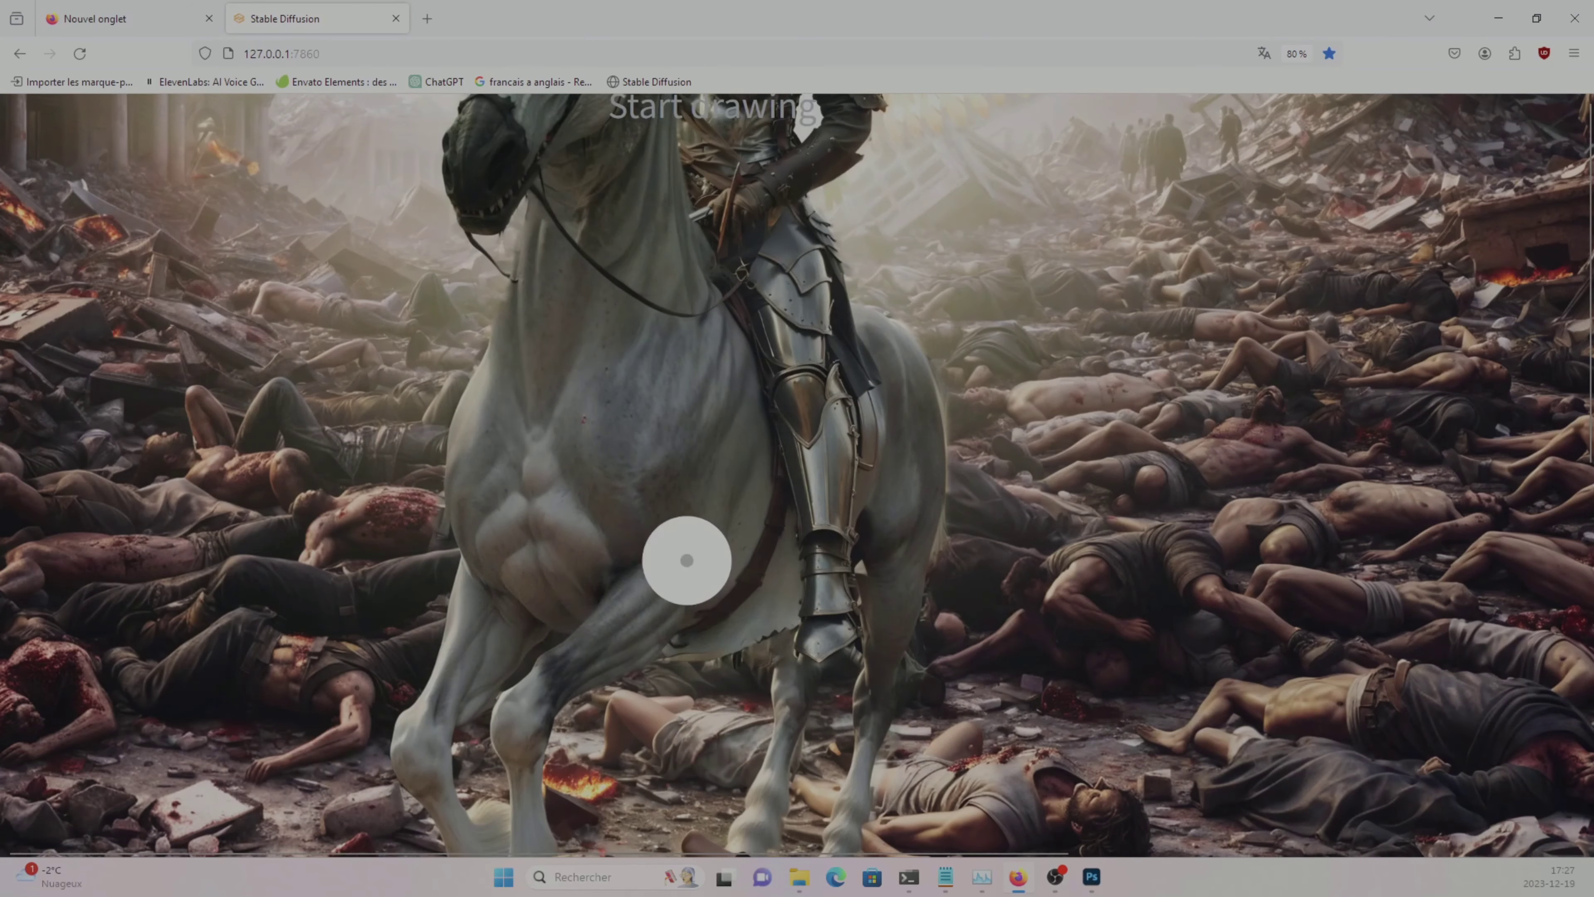
mouse_move(481, 356)
left_mouse_down()
mouse_move(782, 612)
mouse_move(747, 598)
mouse_move(636, 460)
left_mouse_up()
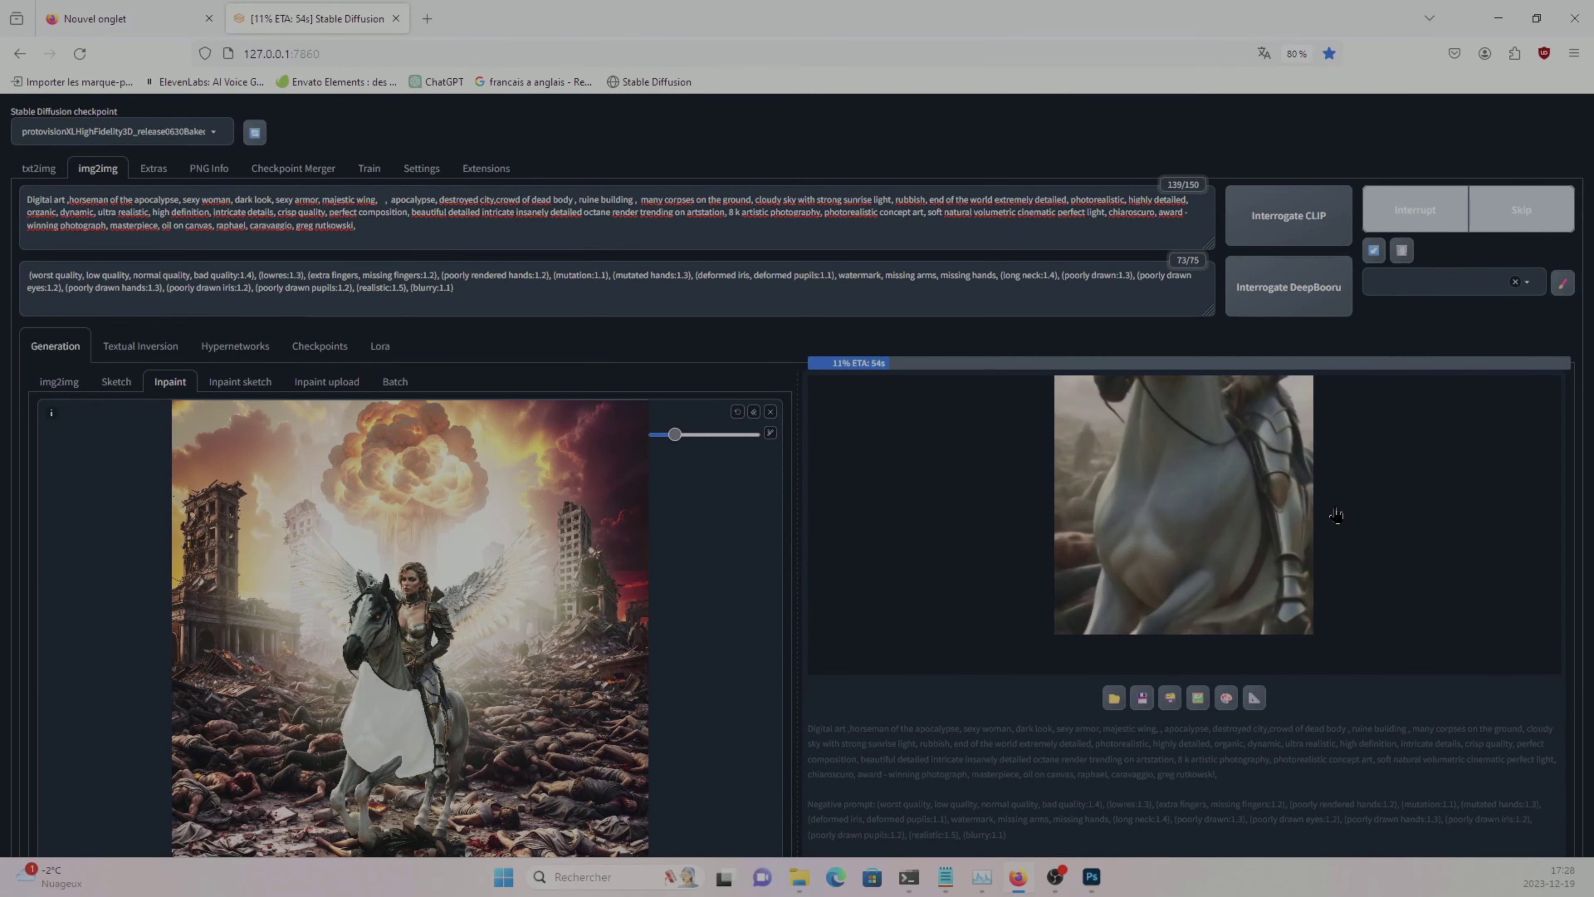
scroll(1437, 643, "down", 2)
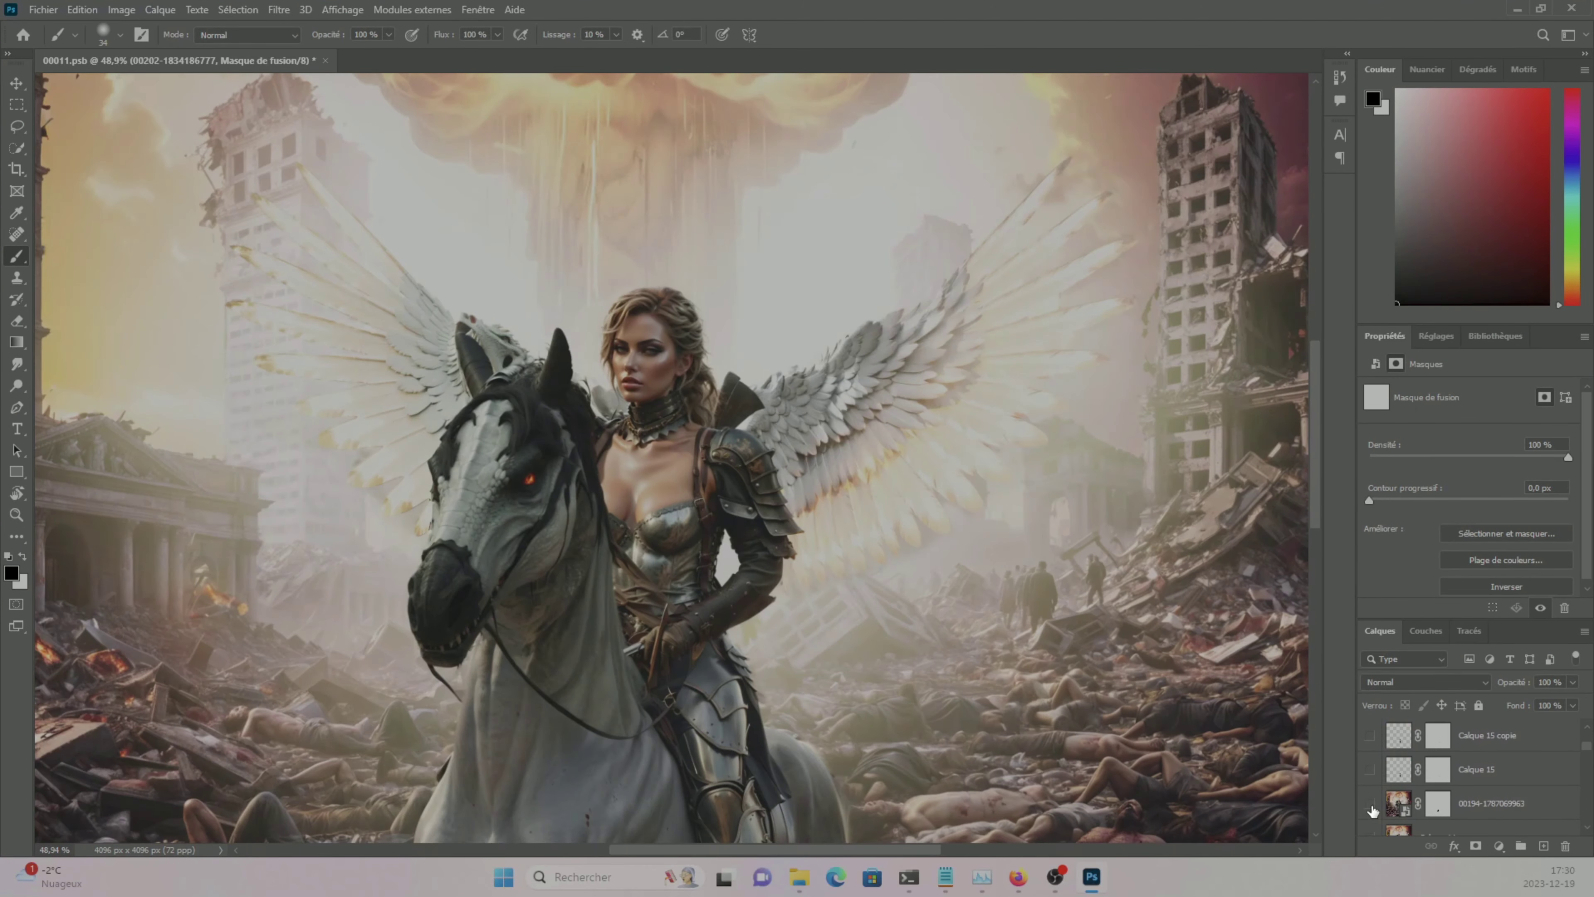
- Zoom in on the wing feathers and reduce the brush size to inspect them up close
scroll(1133, 327, "up", 3)
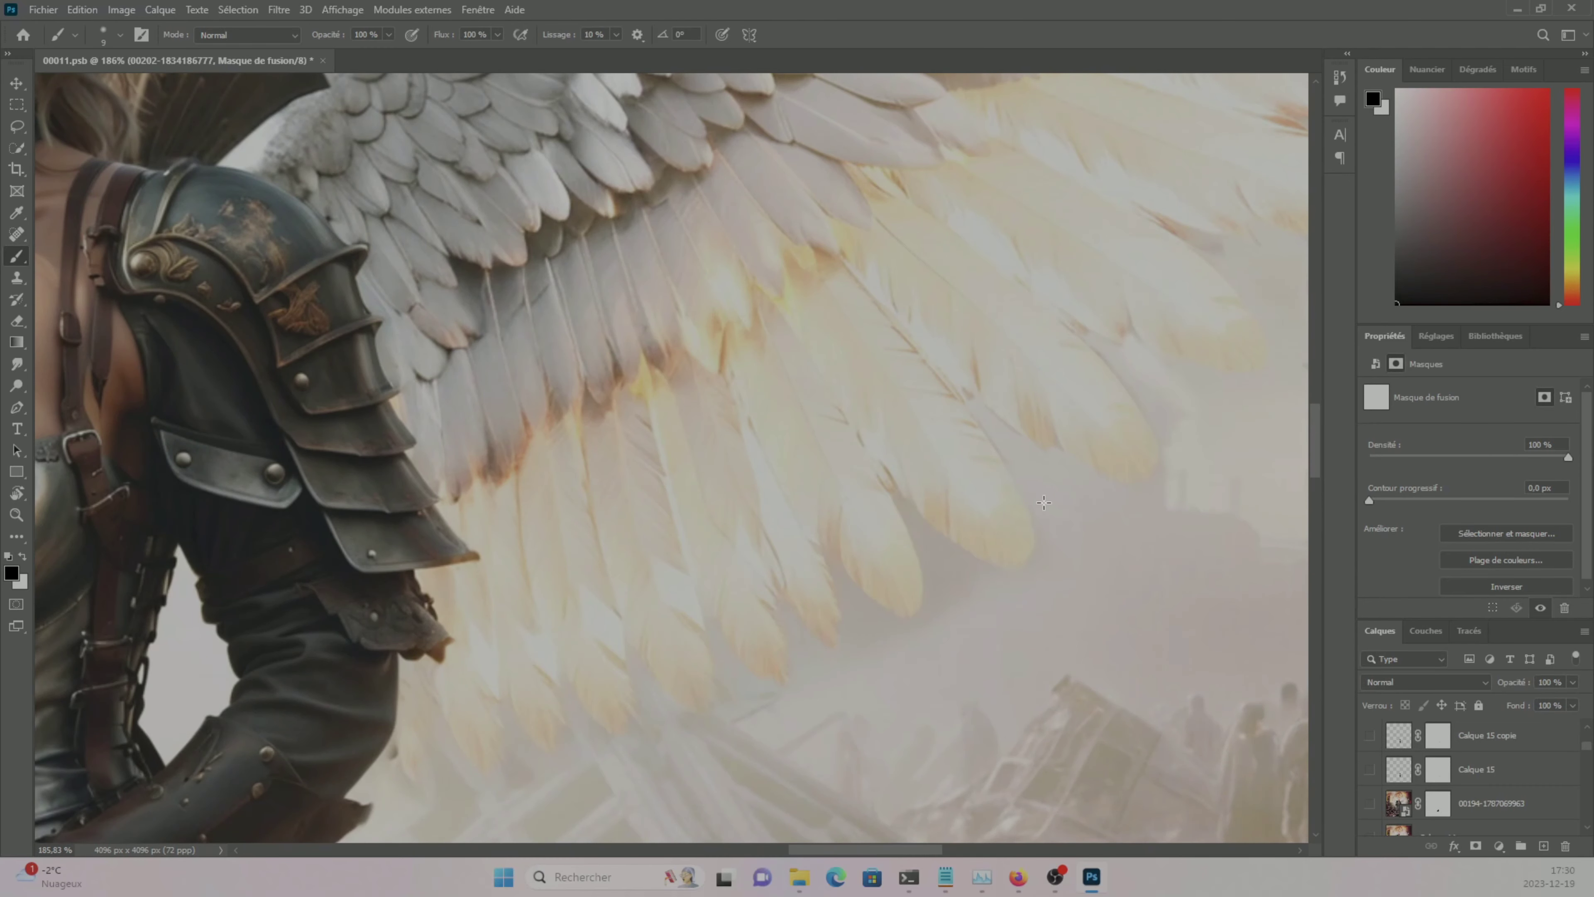
scroll(960, 550, "up", 3)
key("bracketleft")
key("bracketleft")
scroll(857, 594, "down", 2)
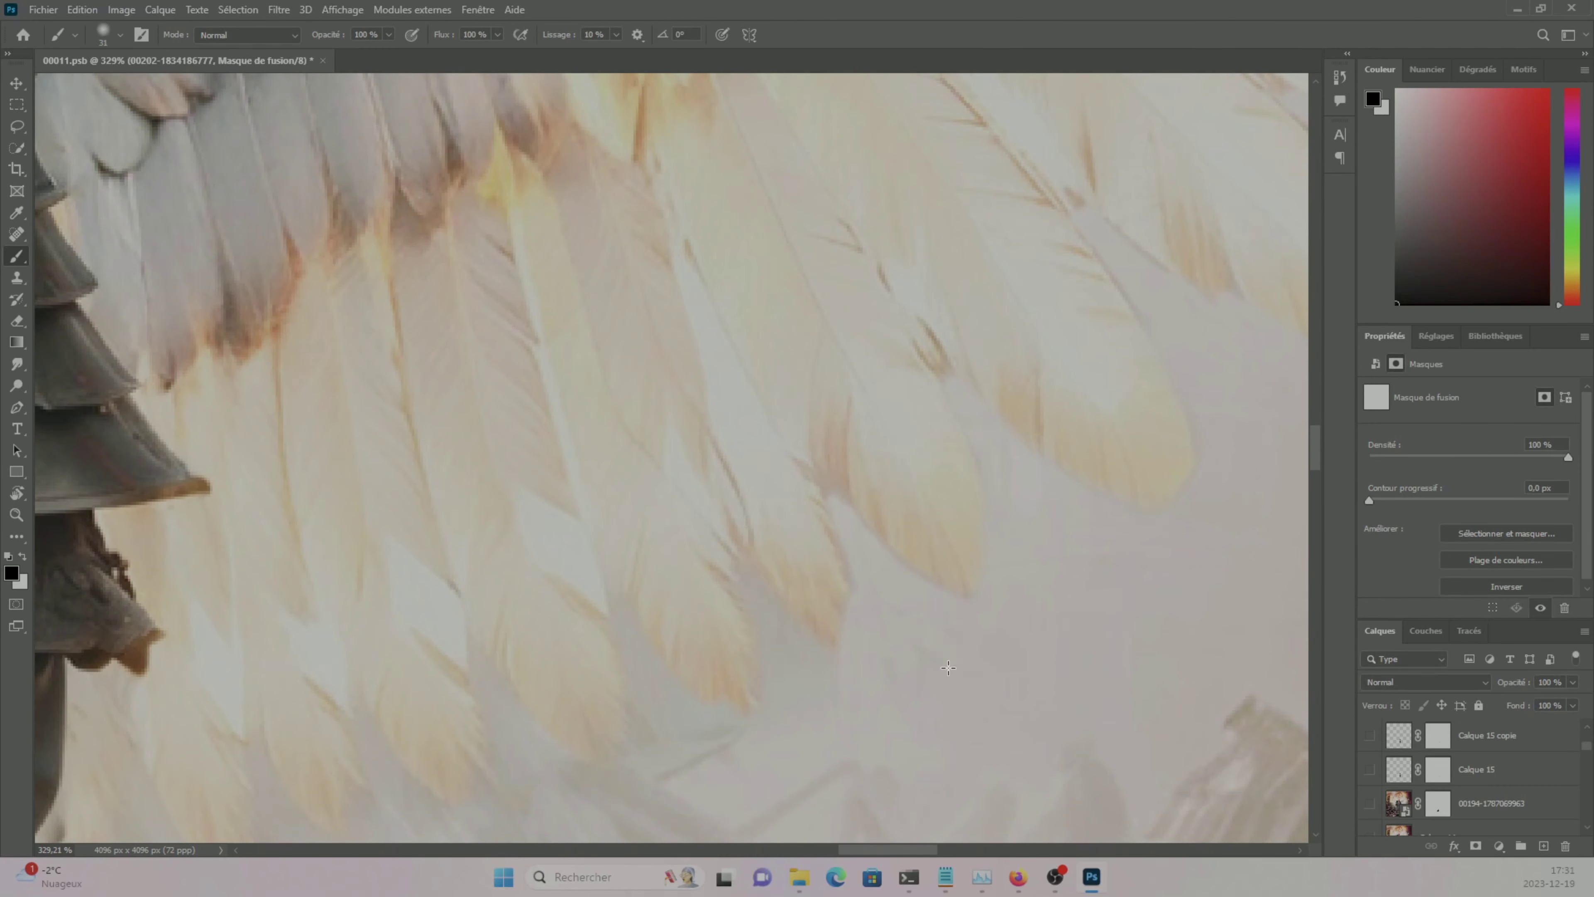
key("bracketleft")
key("bracketleft")
scroll(948, 666, "down", 3)
scroll(946, 424, "left", 2)
scroll(756, 558, "left", 3)
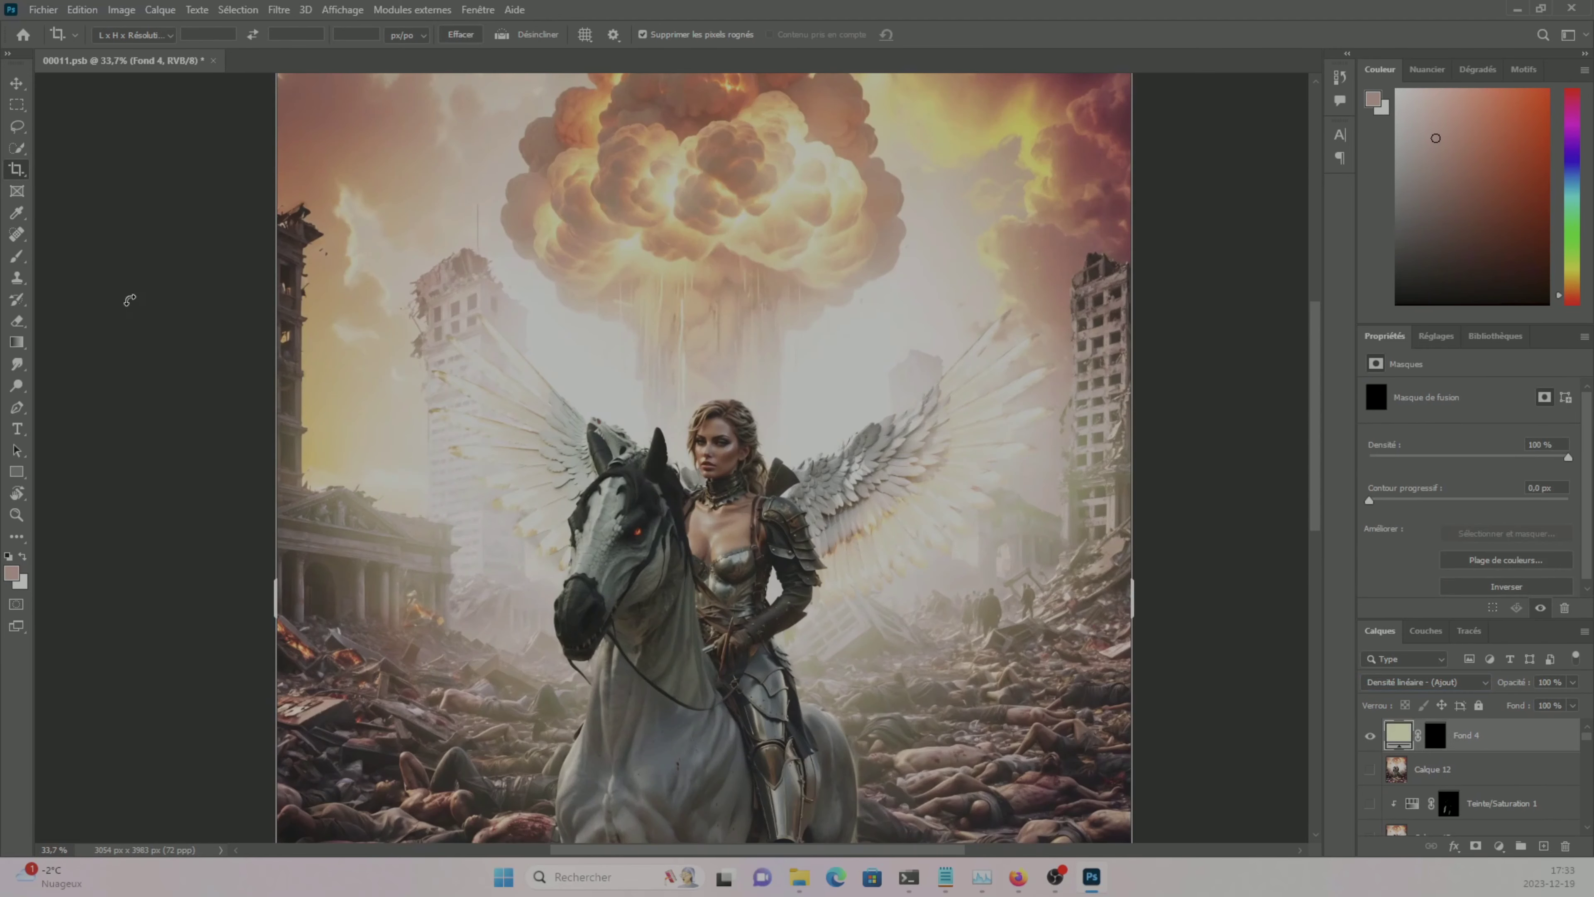
- Paint a soft glow into the Fond 4 mask and lower its fill to 27%
key("b")
left_click_drag(580, 356, 943, 659)
left_click_drag(1572, 724, 1519, 735)
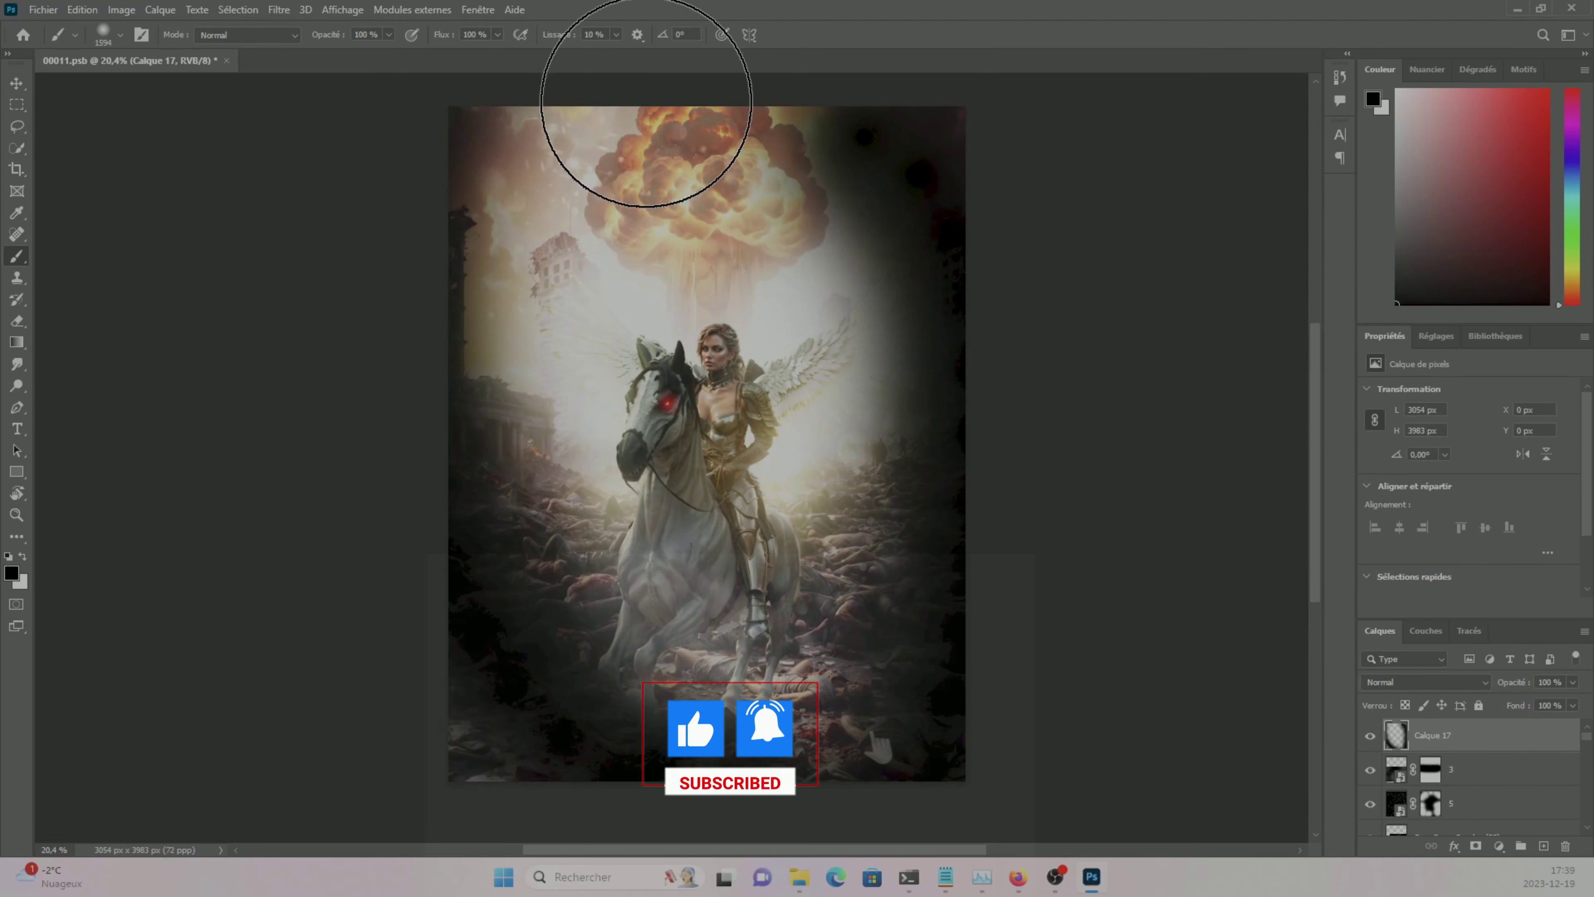
- Set the merged layer to Lumière tamisée blending at 55% opacity and begin its Camera Raw colour grade
left_click(1425, 682)
left_click(1405, 666)
left_click_drag(1544, 682, 1520, 682)
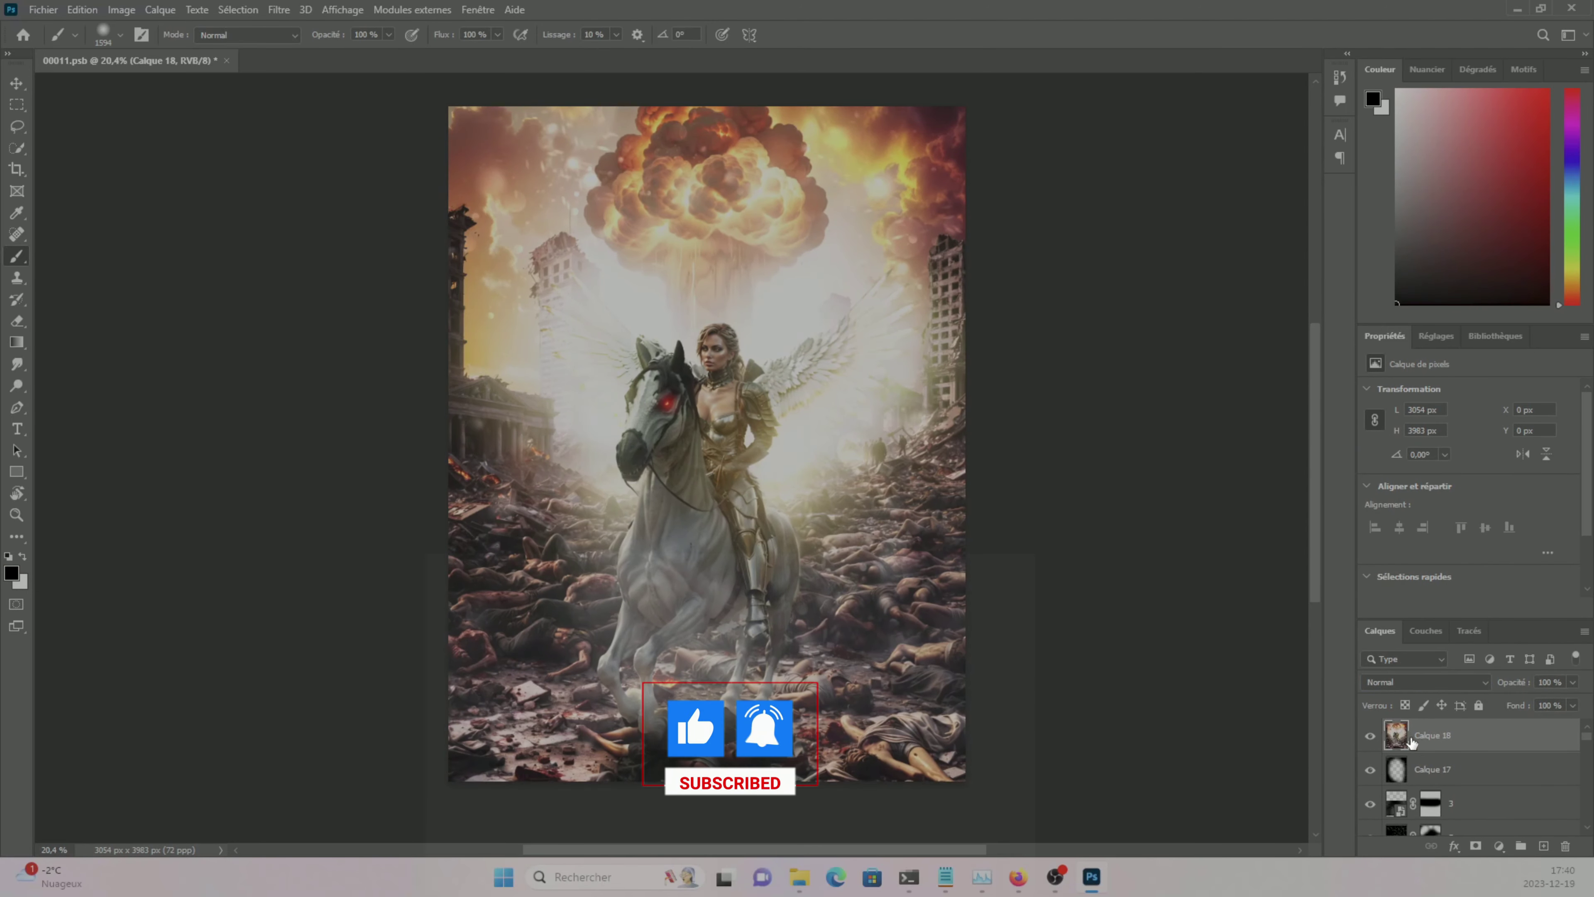
key("ctrl+shift+a")
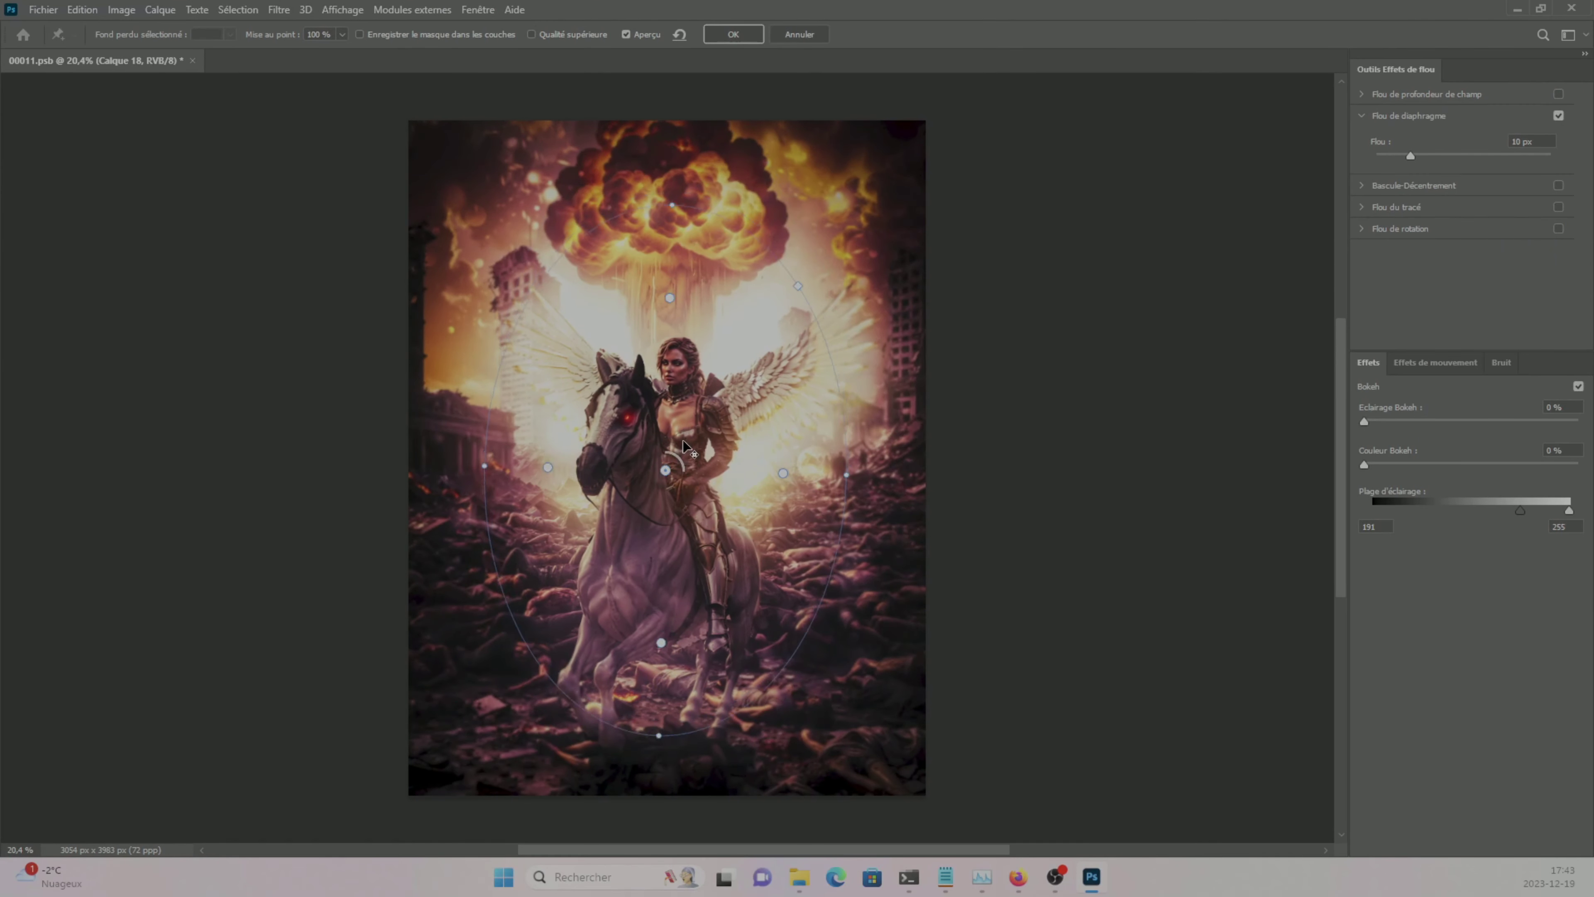
- Commit the iris blur and hide Calque 18 to compare it with the layer beneath
key("Return")
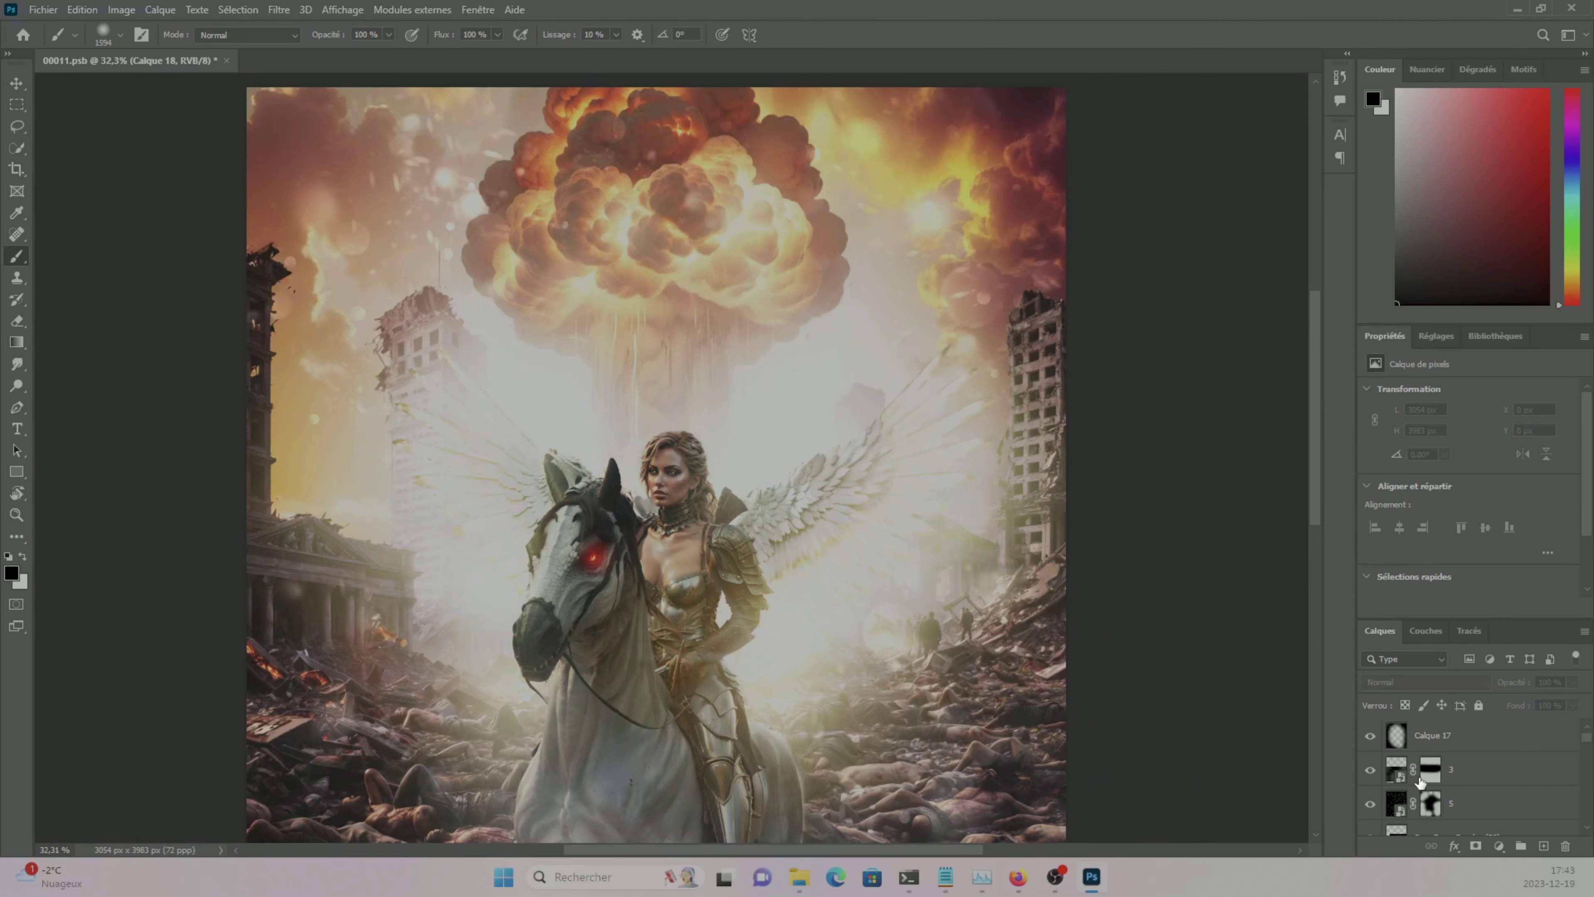
left_click(1398, 781)
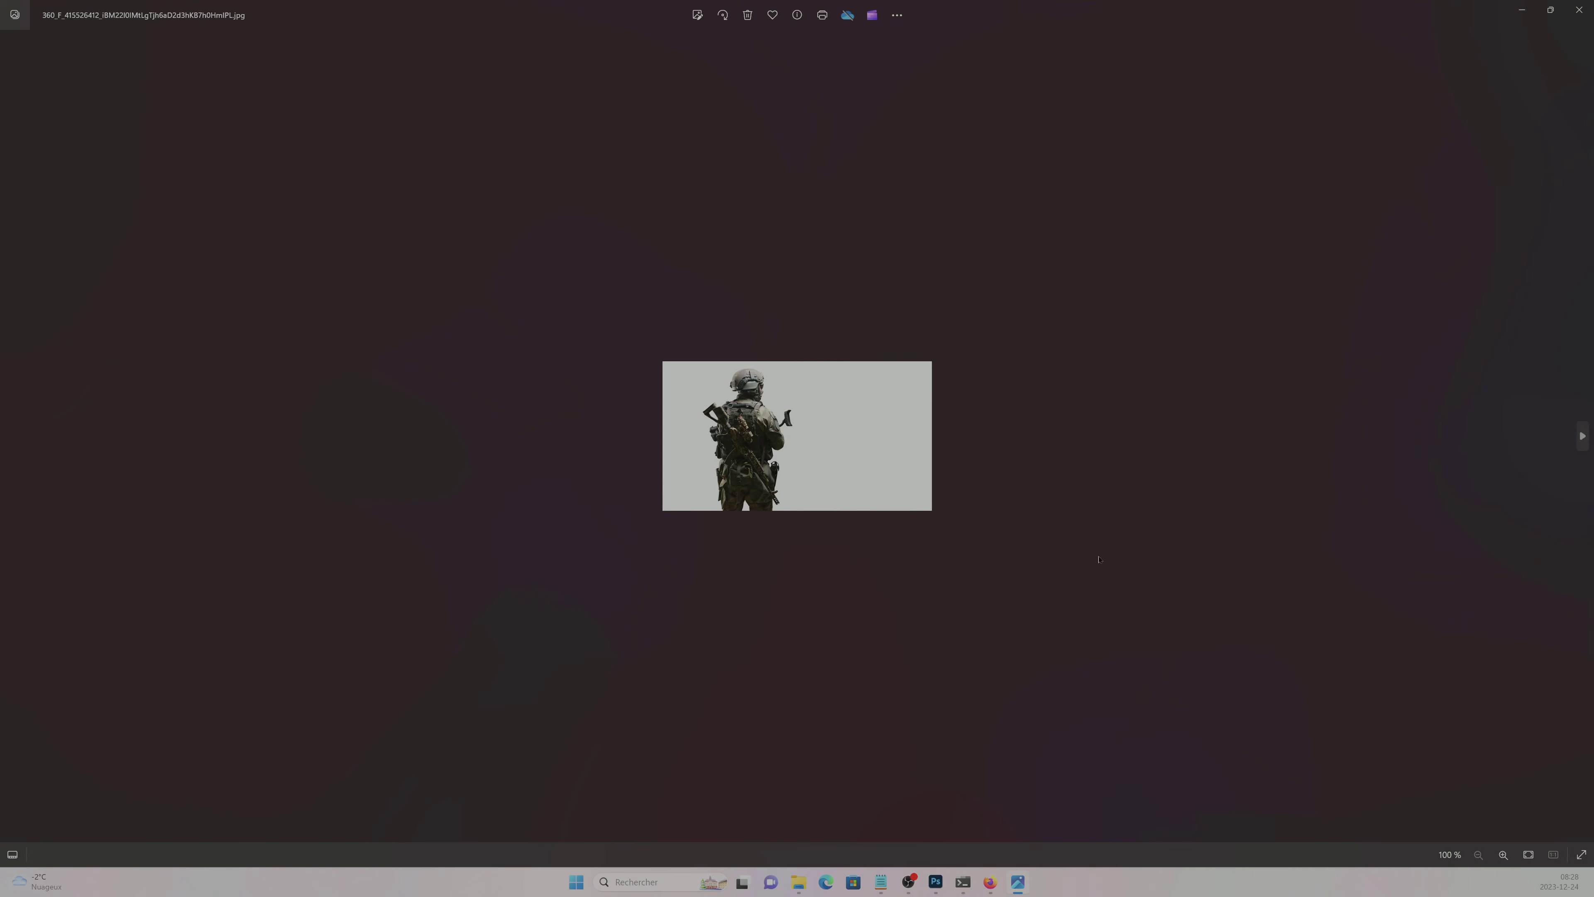
- Step through demon, pentagram, gun, brain, blood, robot, rock and cable references to the kayak soldiers photo
left_click(1581, 435)
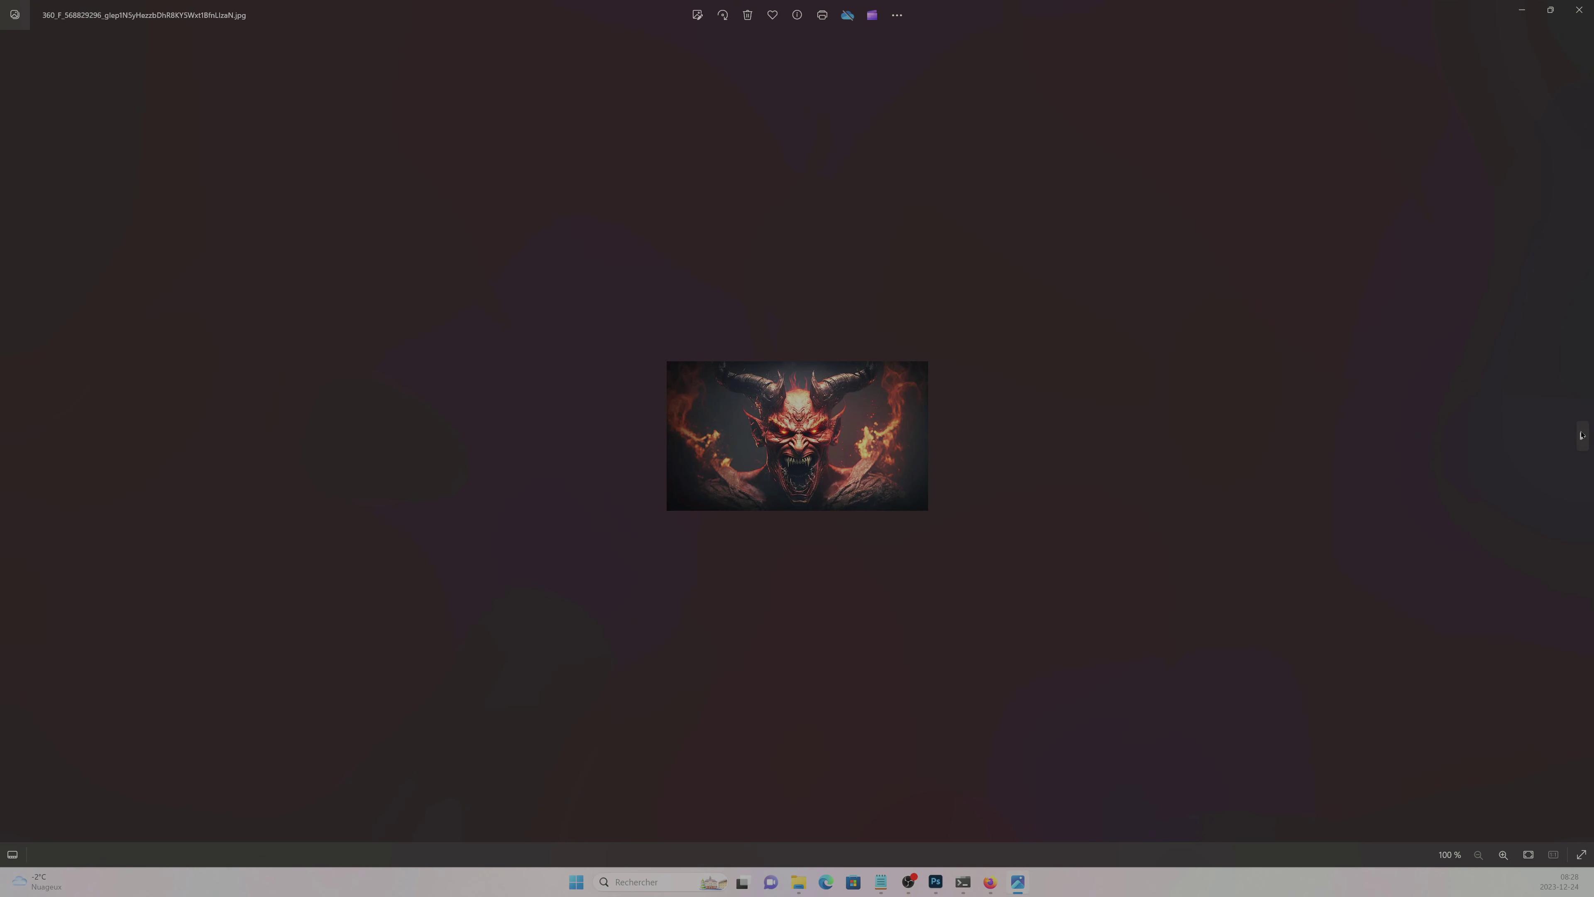
left_click(1582, 435)
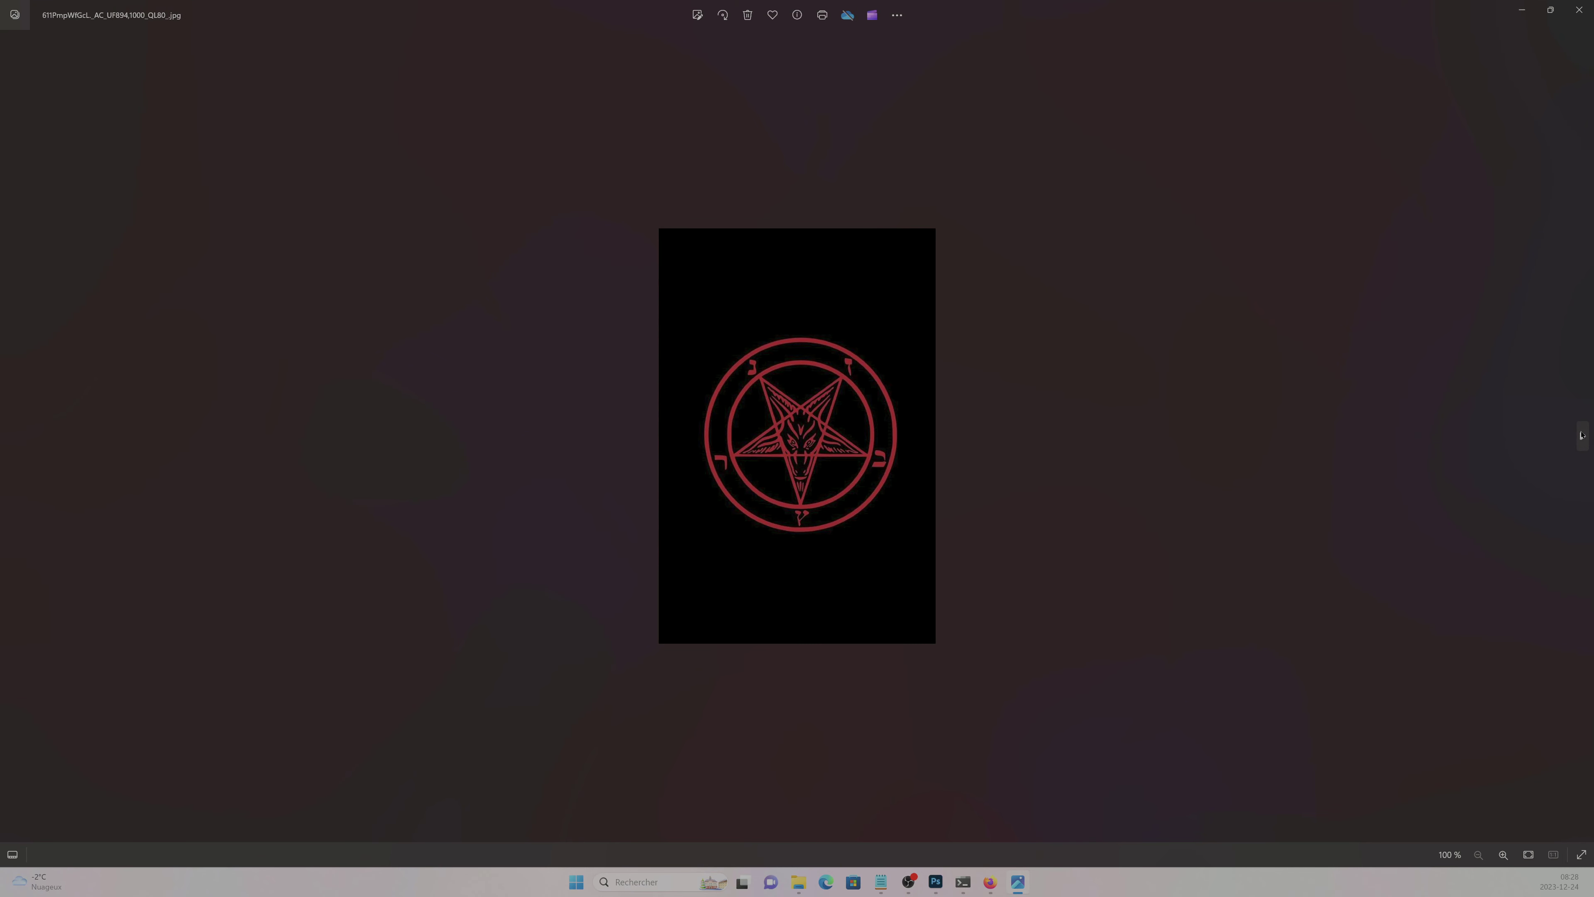
left_click(1581, 435)
left_click(1581, 435)
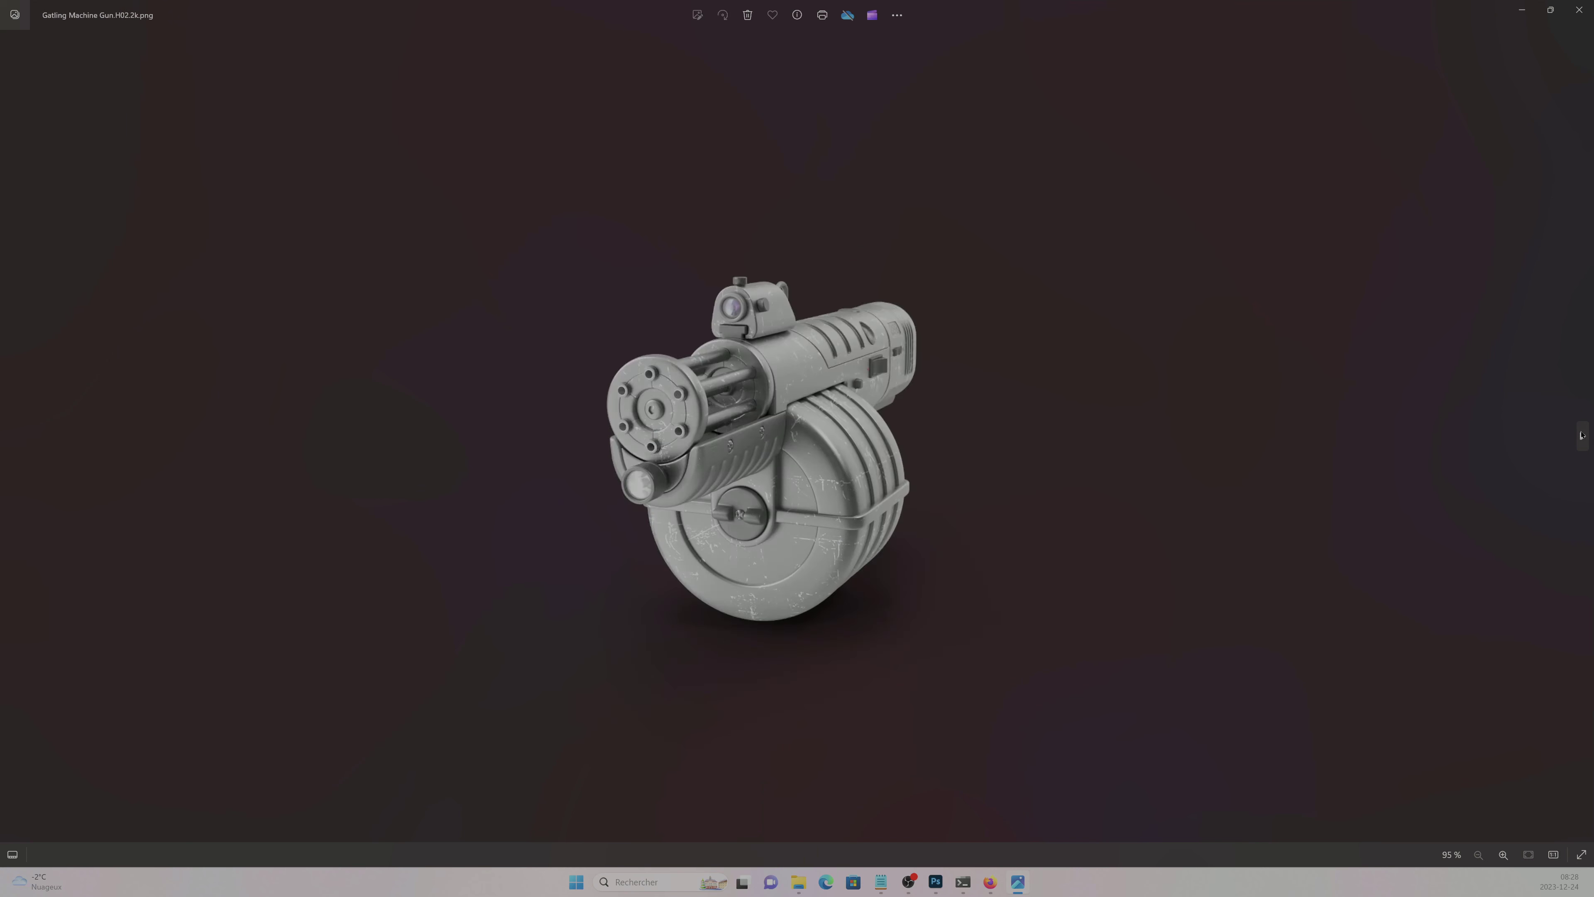
left_click(1581, 435)
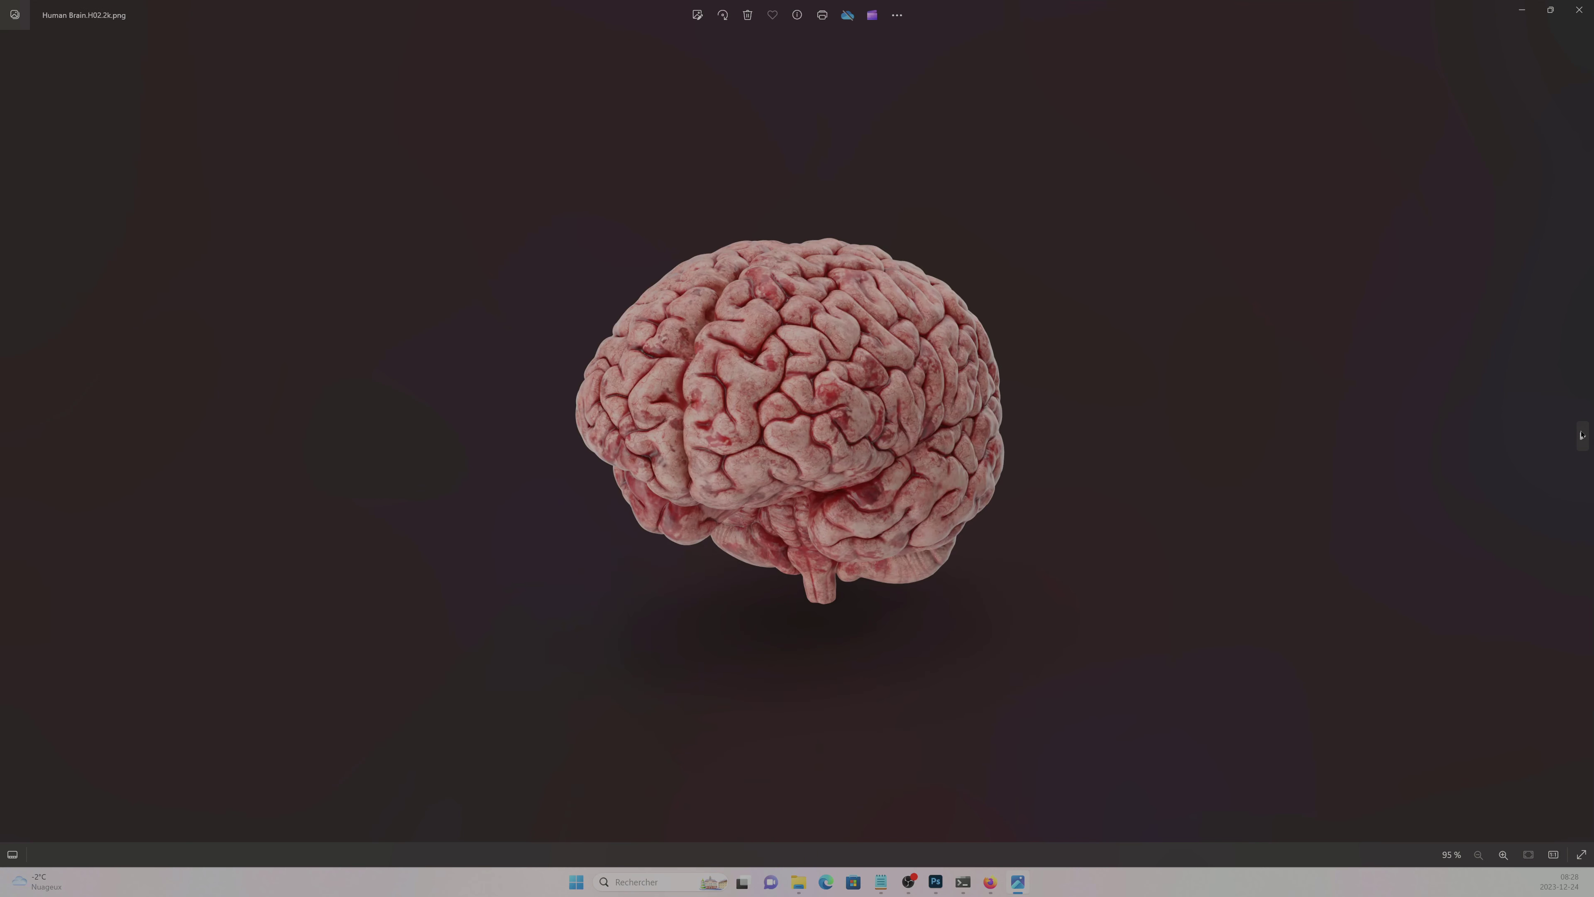
left_click(1582, 435)
left_click(1582, 435)
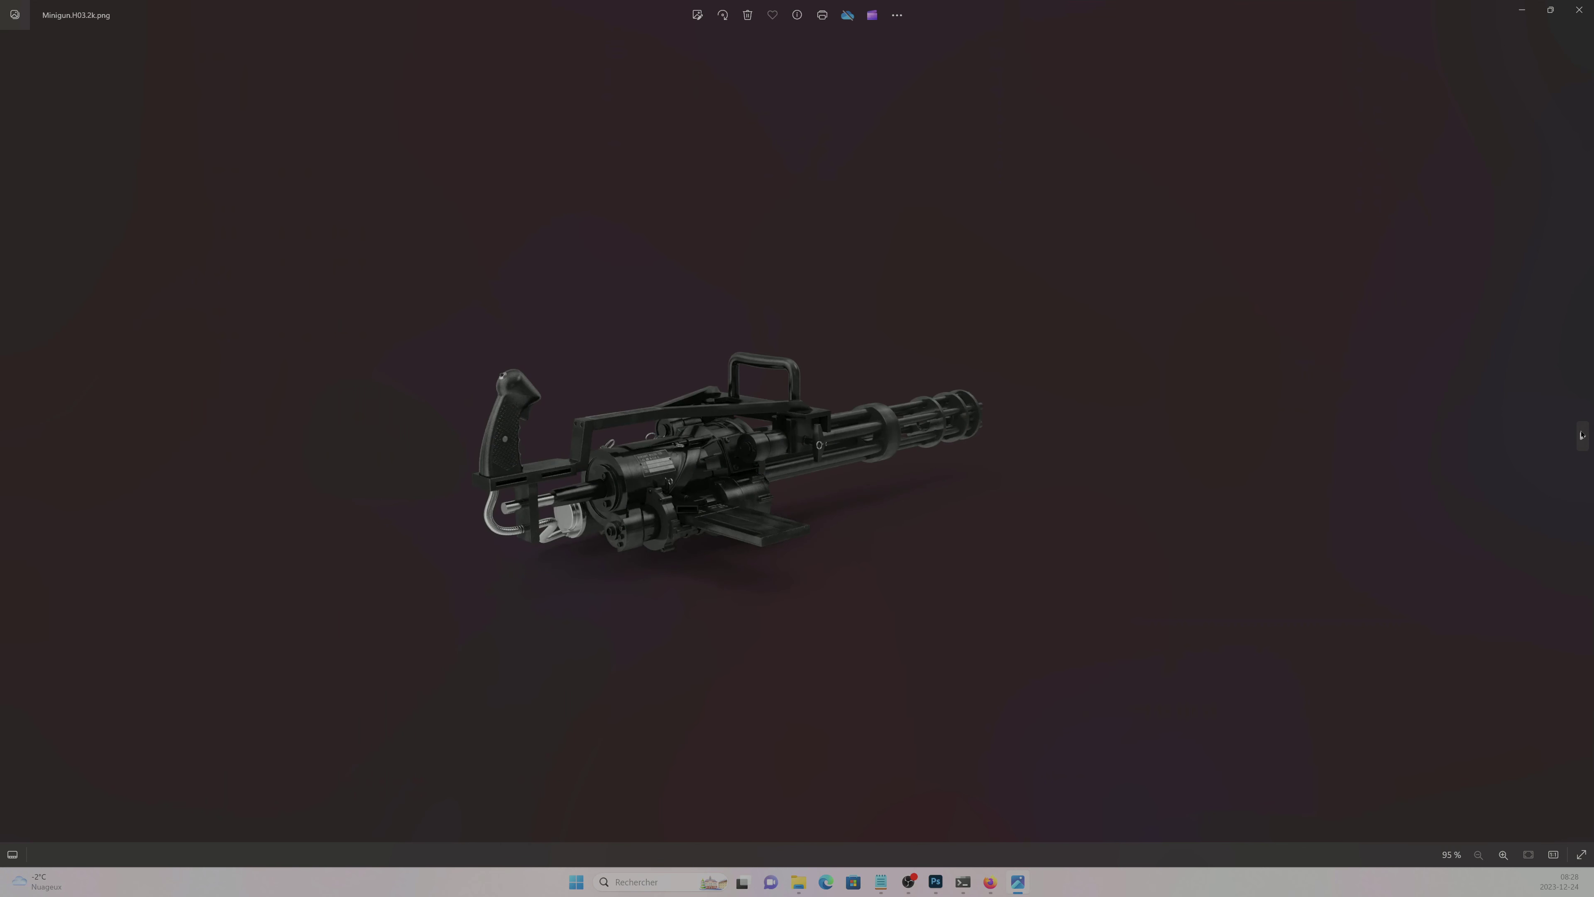
left_click(1581, 435)
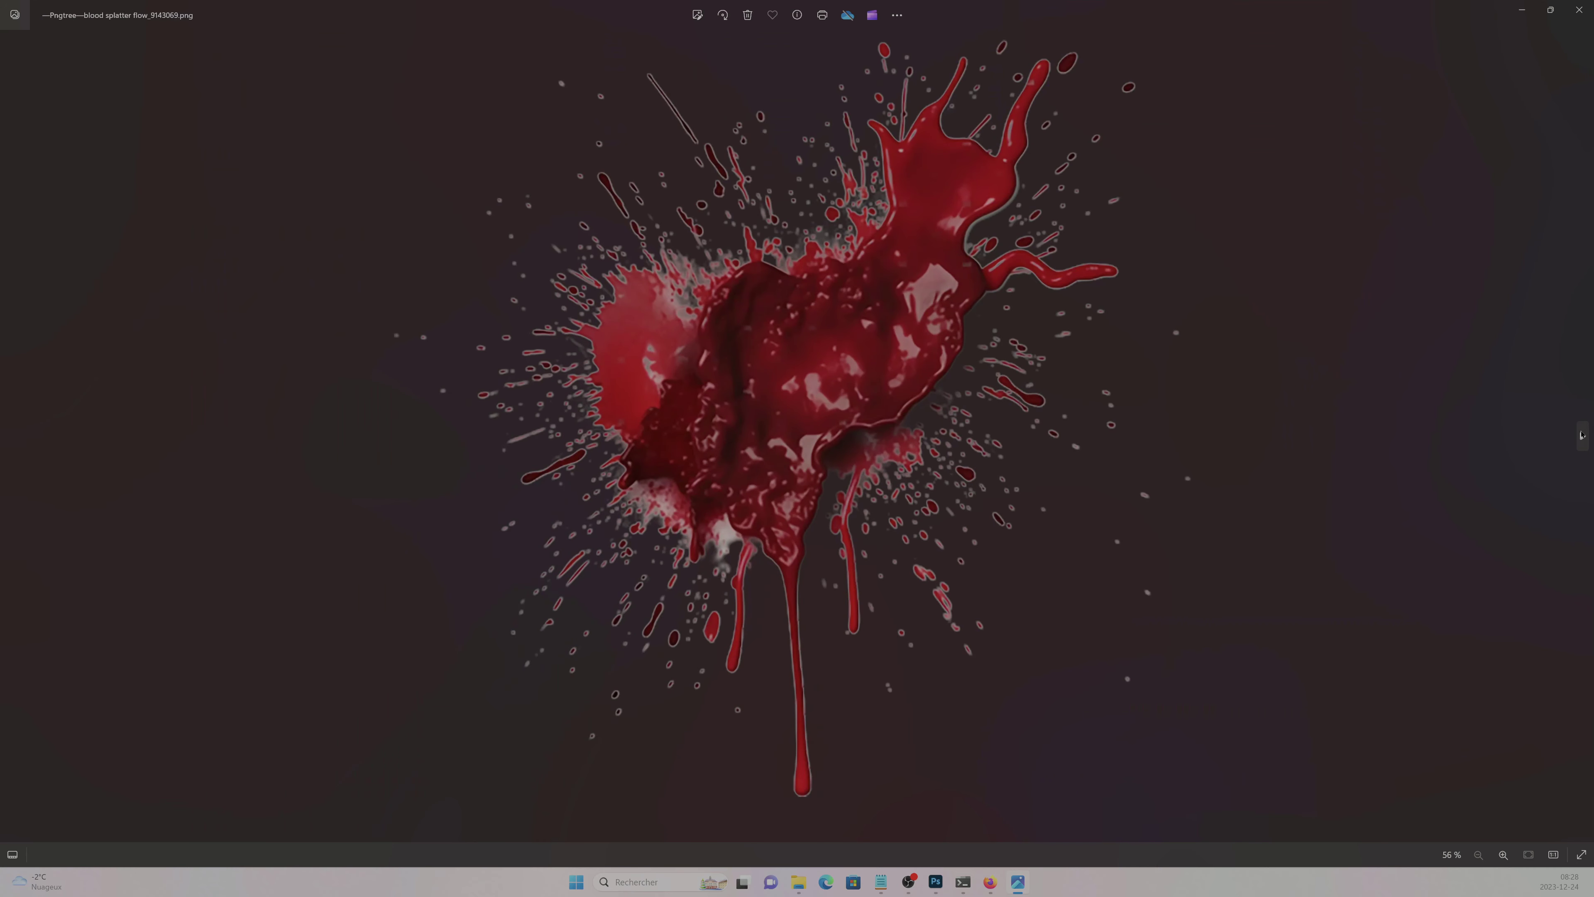
left_click(1582, 435)
left_click(1582, 435)
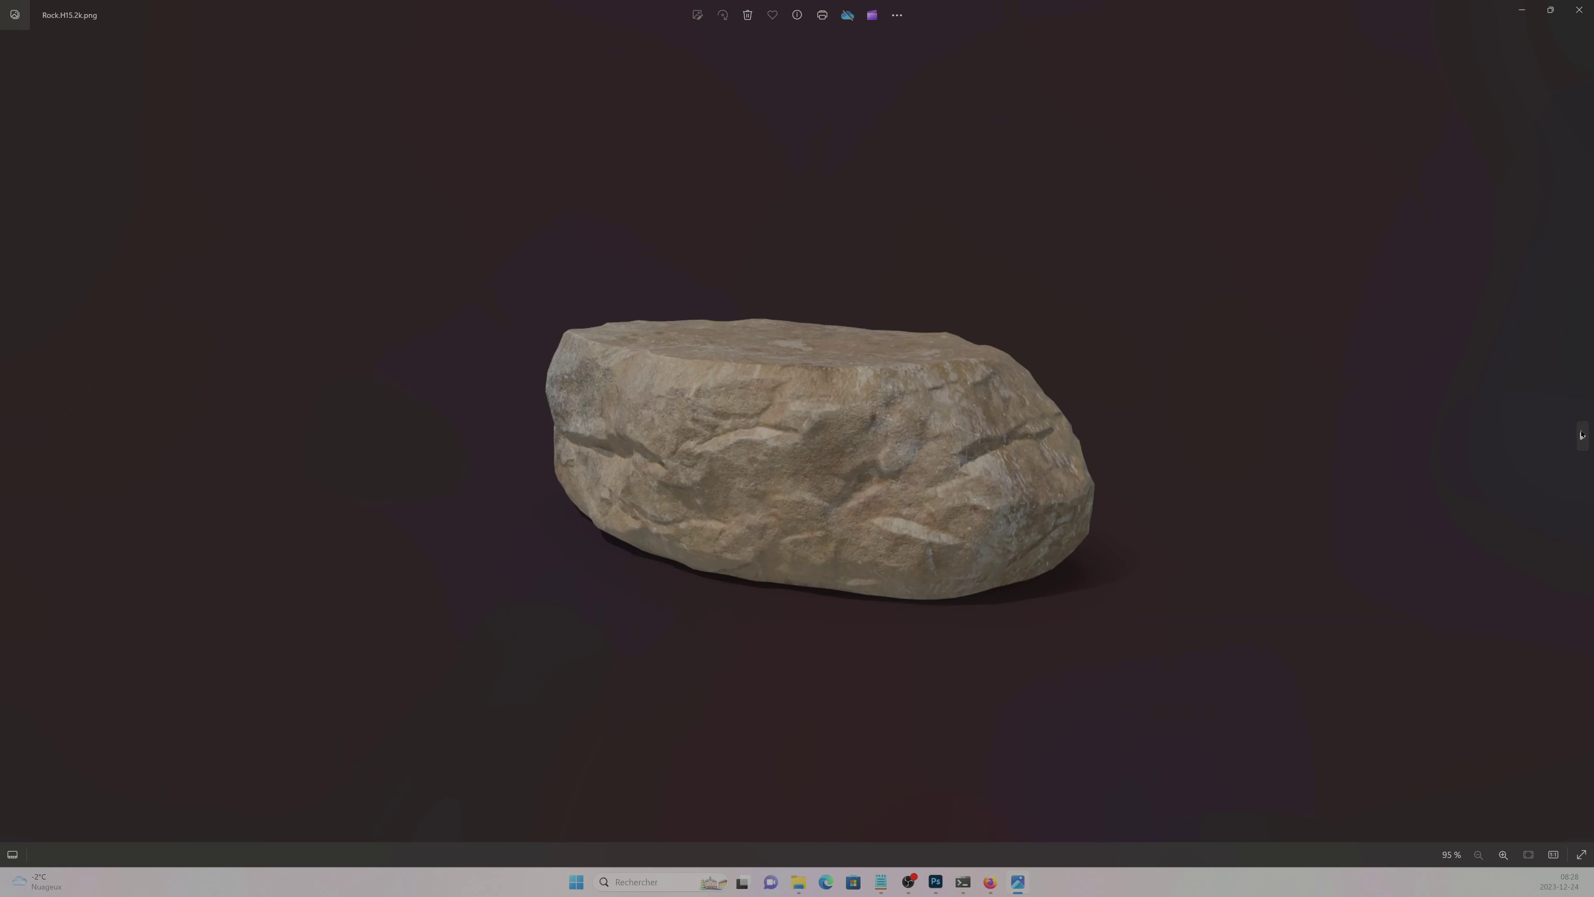
left_click(1581, 435)
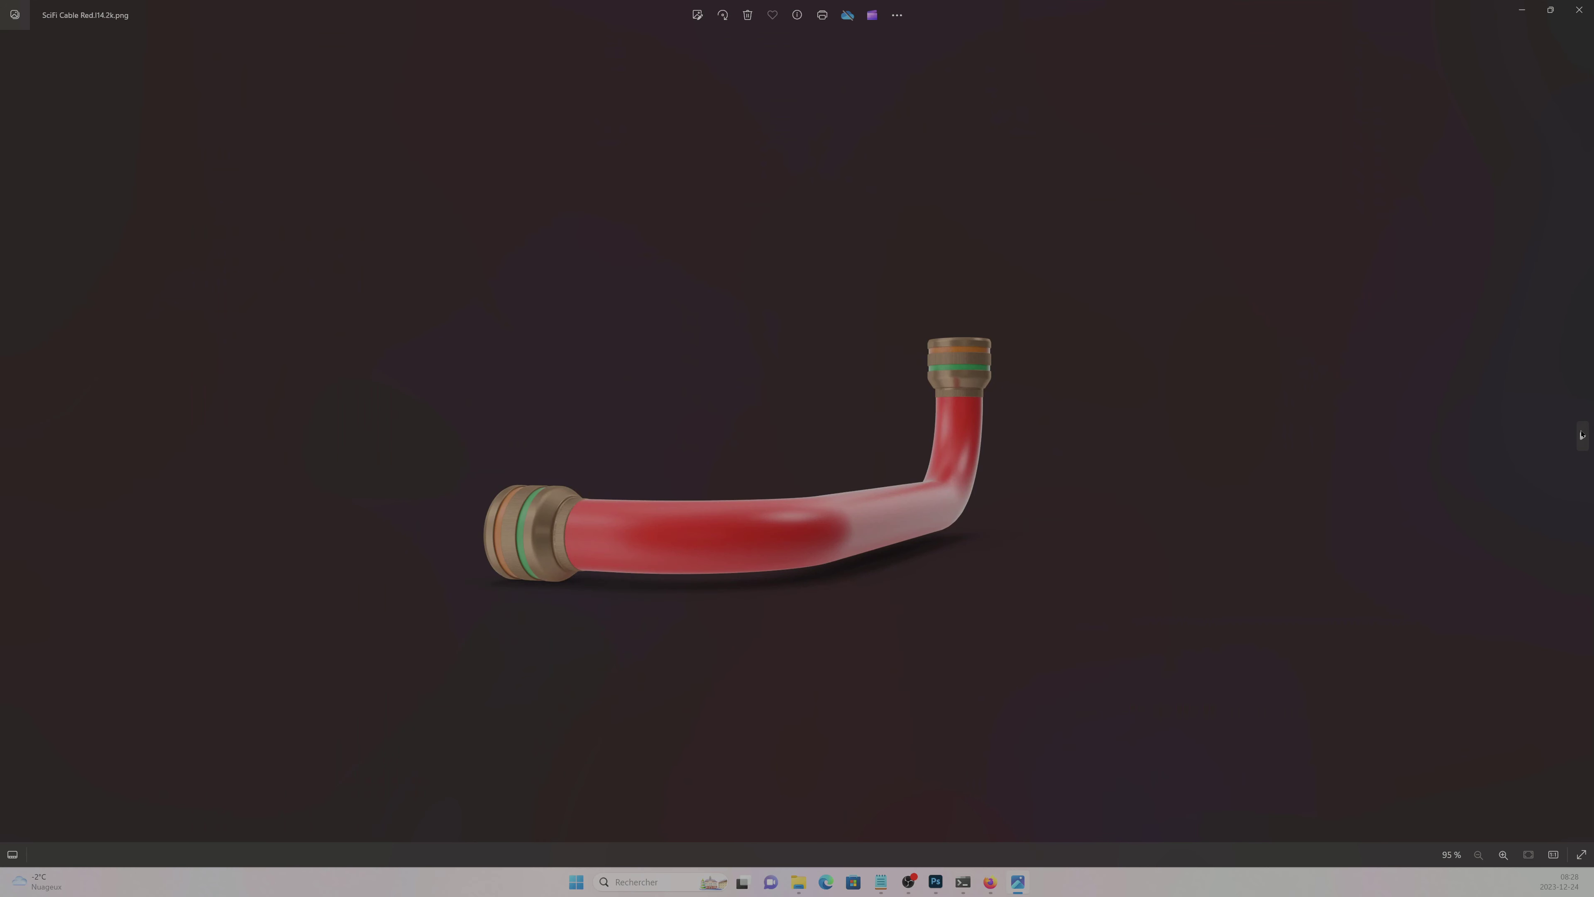
left_click(1582, 435)
left_click(1581, 435)
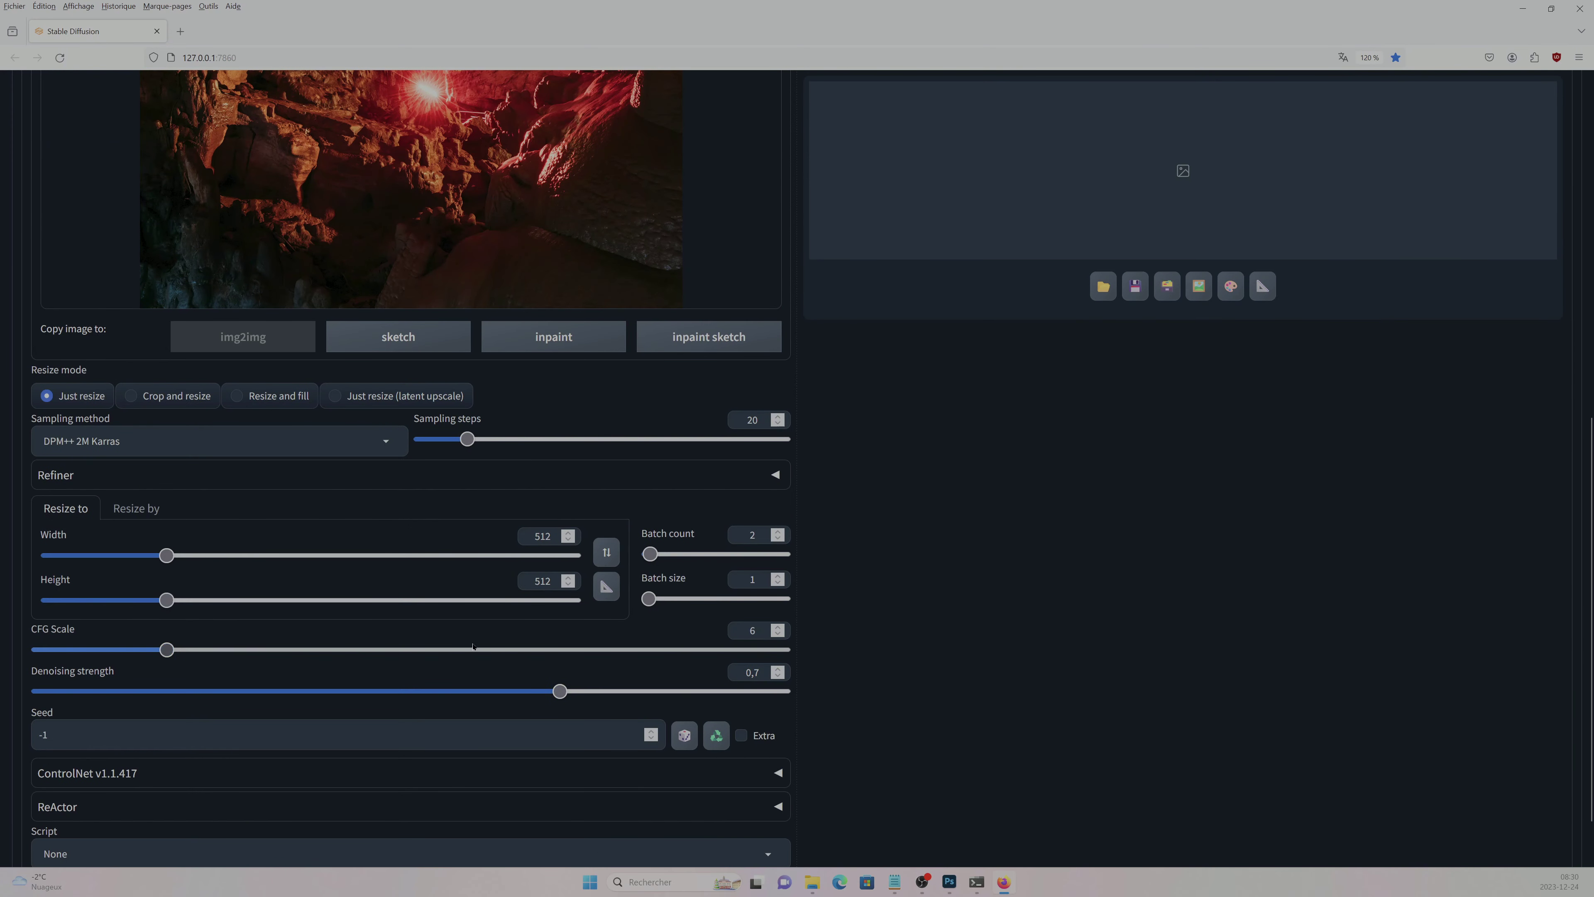
- Scroll back up the img2img page to the 'hell on mars' cave prompt
scroll(473, 646, "up", 5)
scroll(1110, 671, "up", 2)
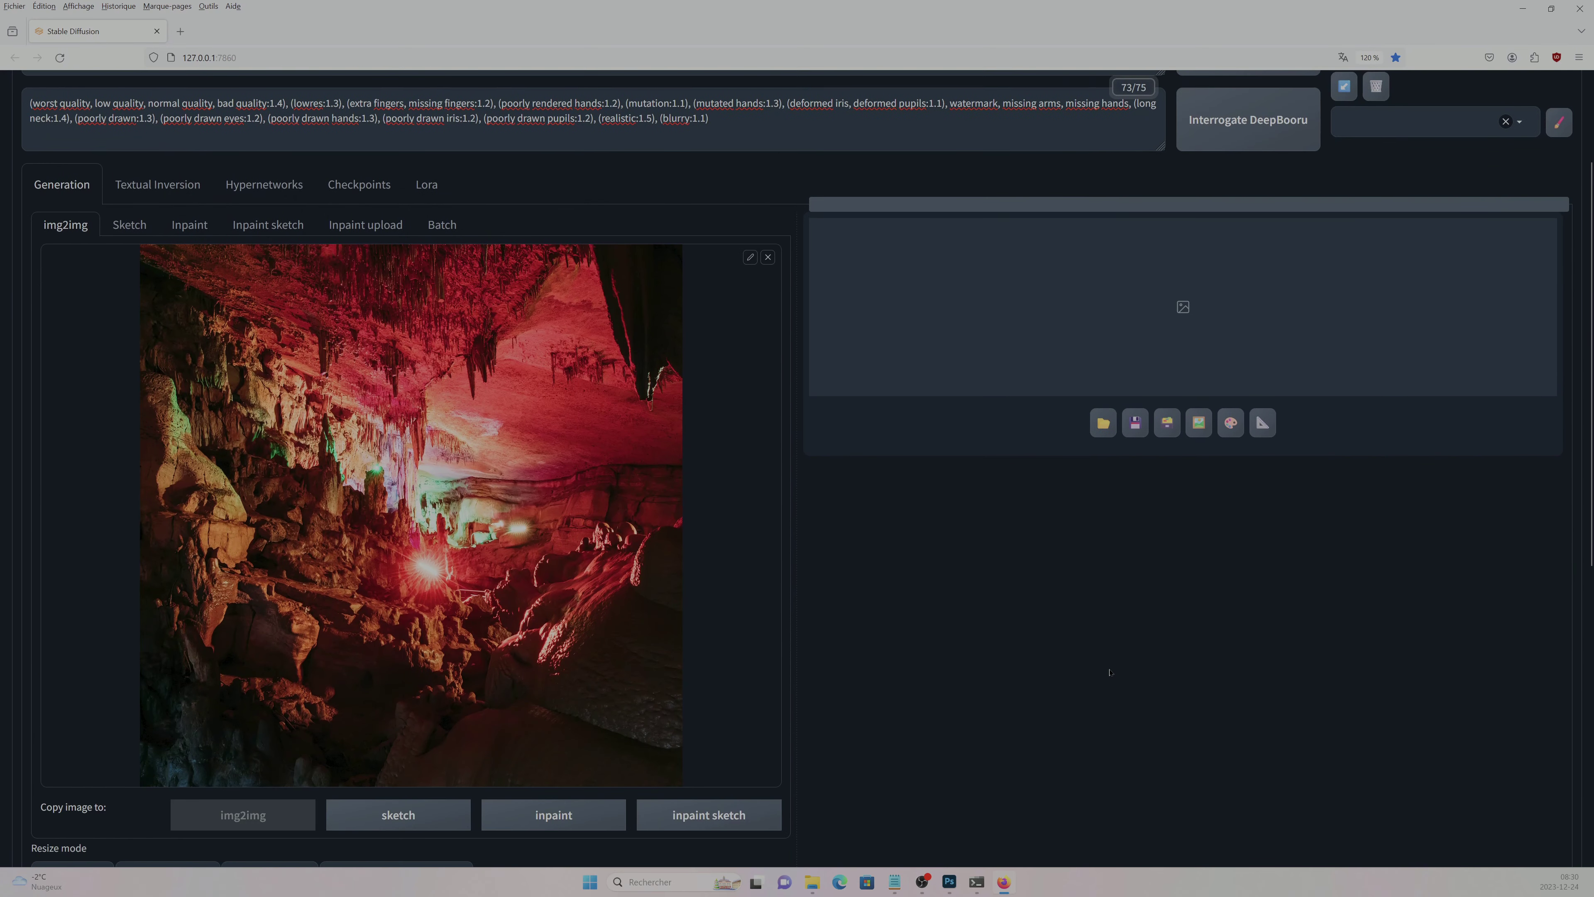
scroll(1109, 672, "up", 1)
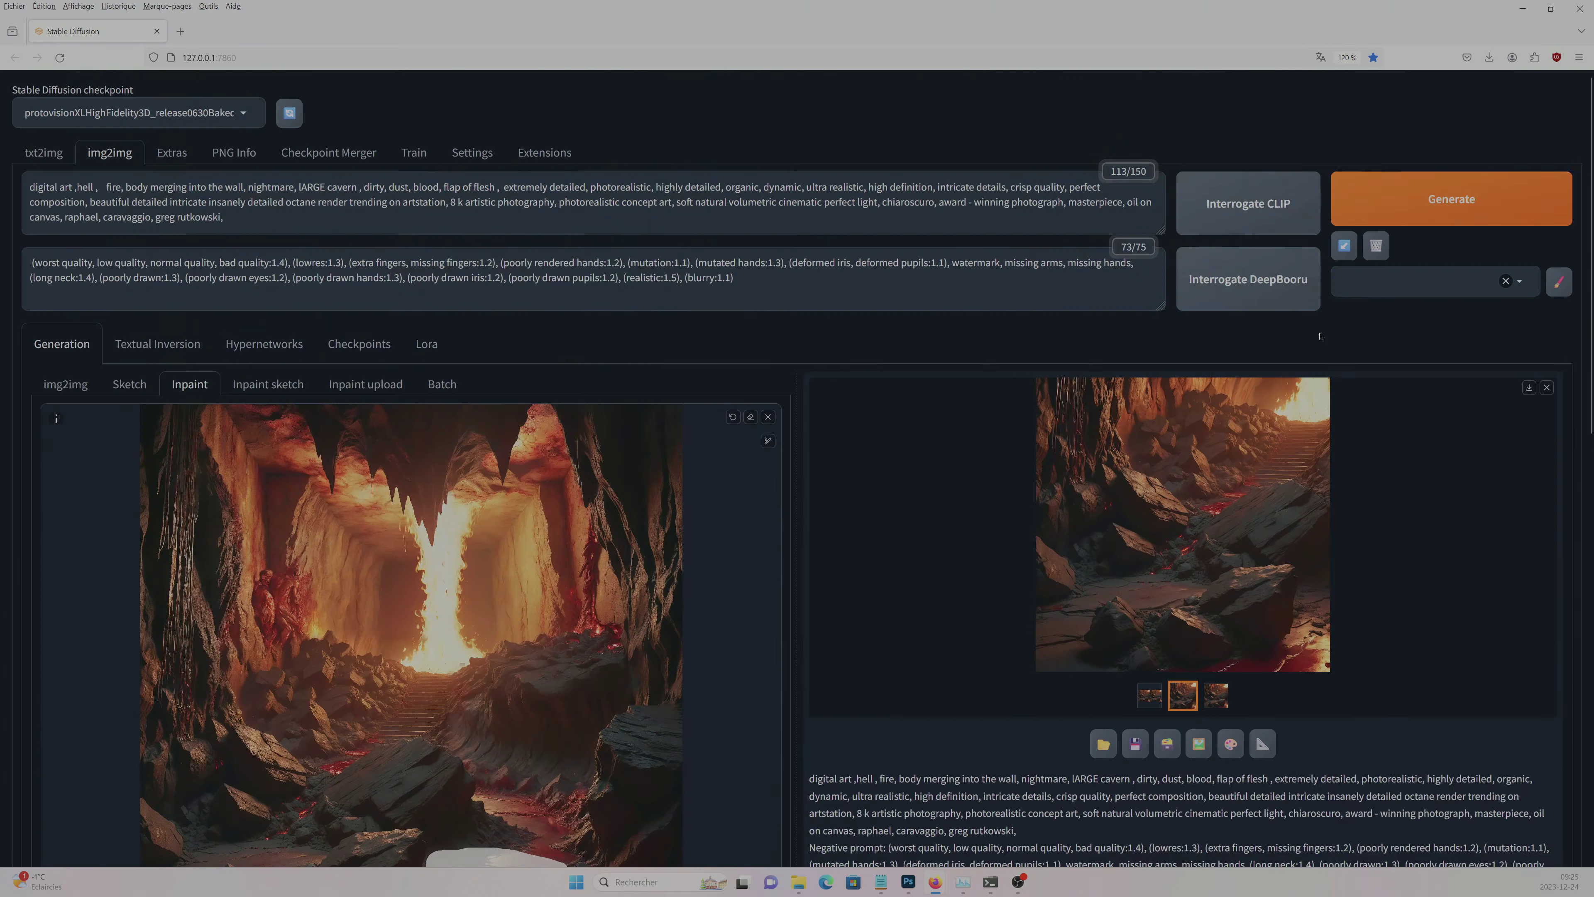
- Brush a mask over the cave's foreground floor and review the finished cavern full screen
scroll(408, 502, "down", 5)
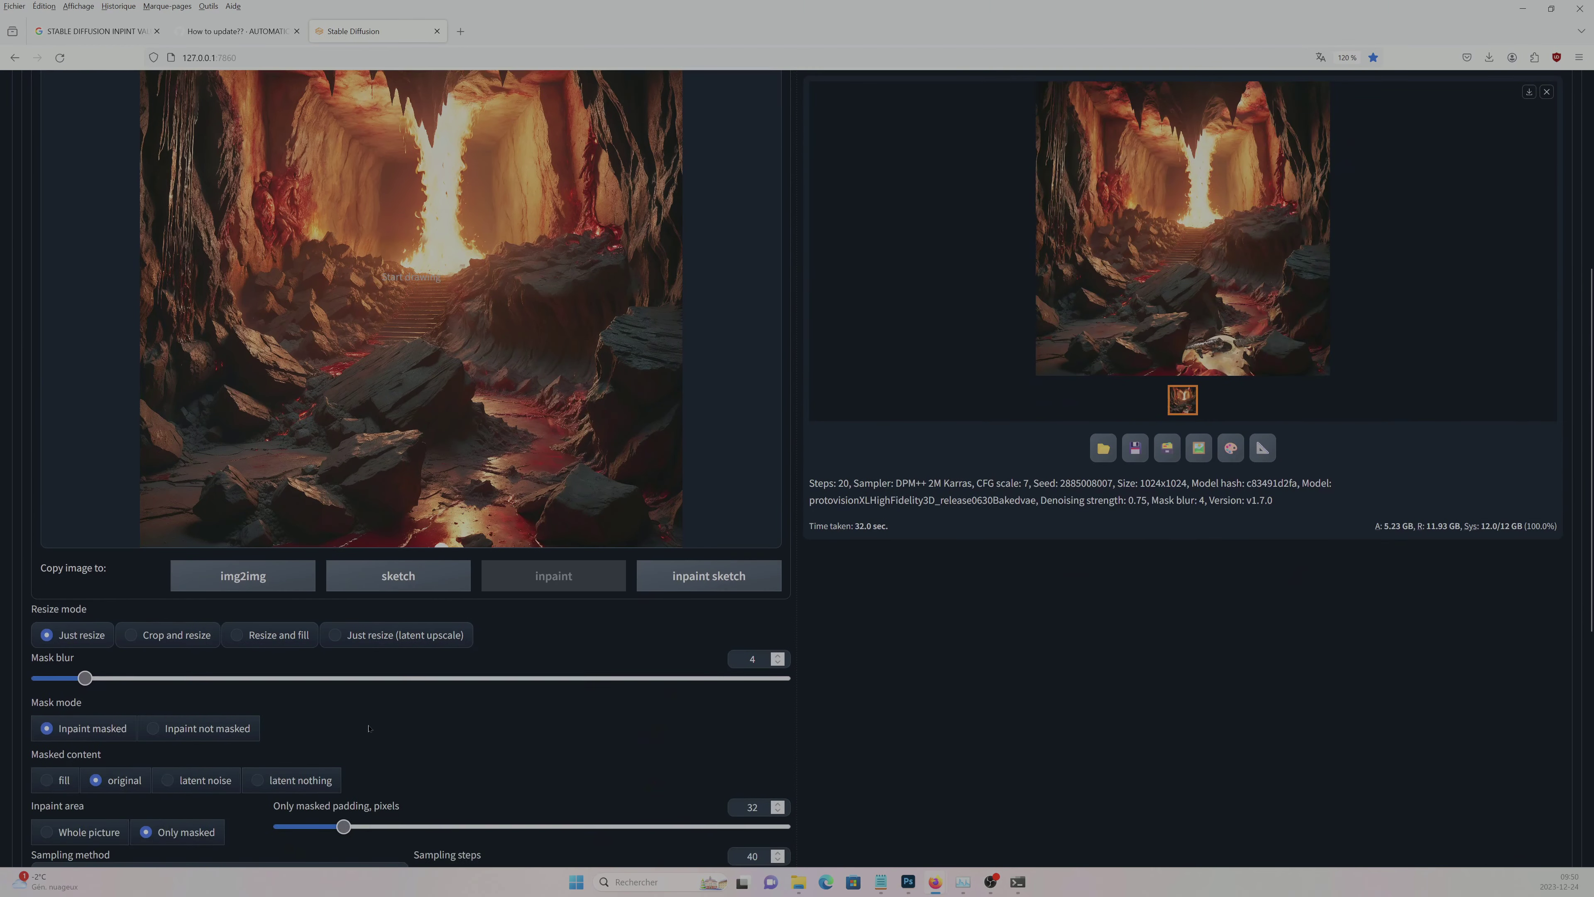
left_click_drag(342, 622, 477, 540)
scroll(1393, 562, "up", 5)
scroll(1378, 691, "down", 1)
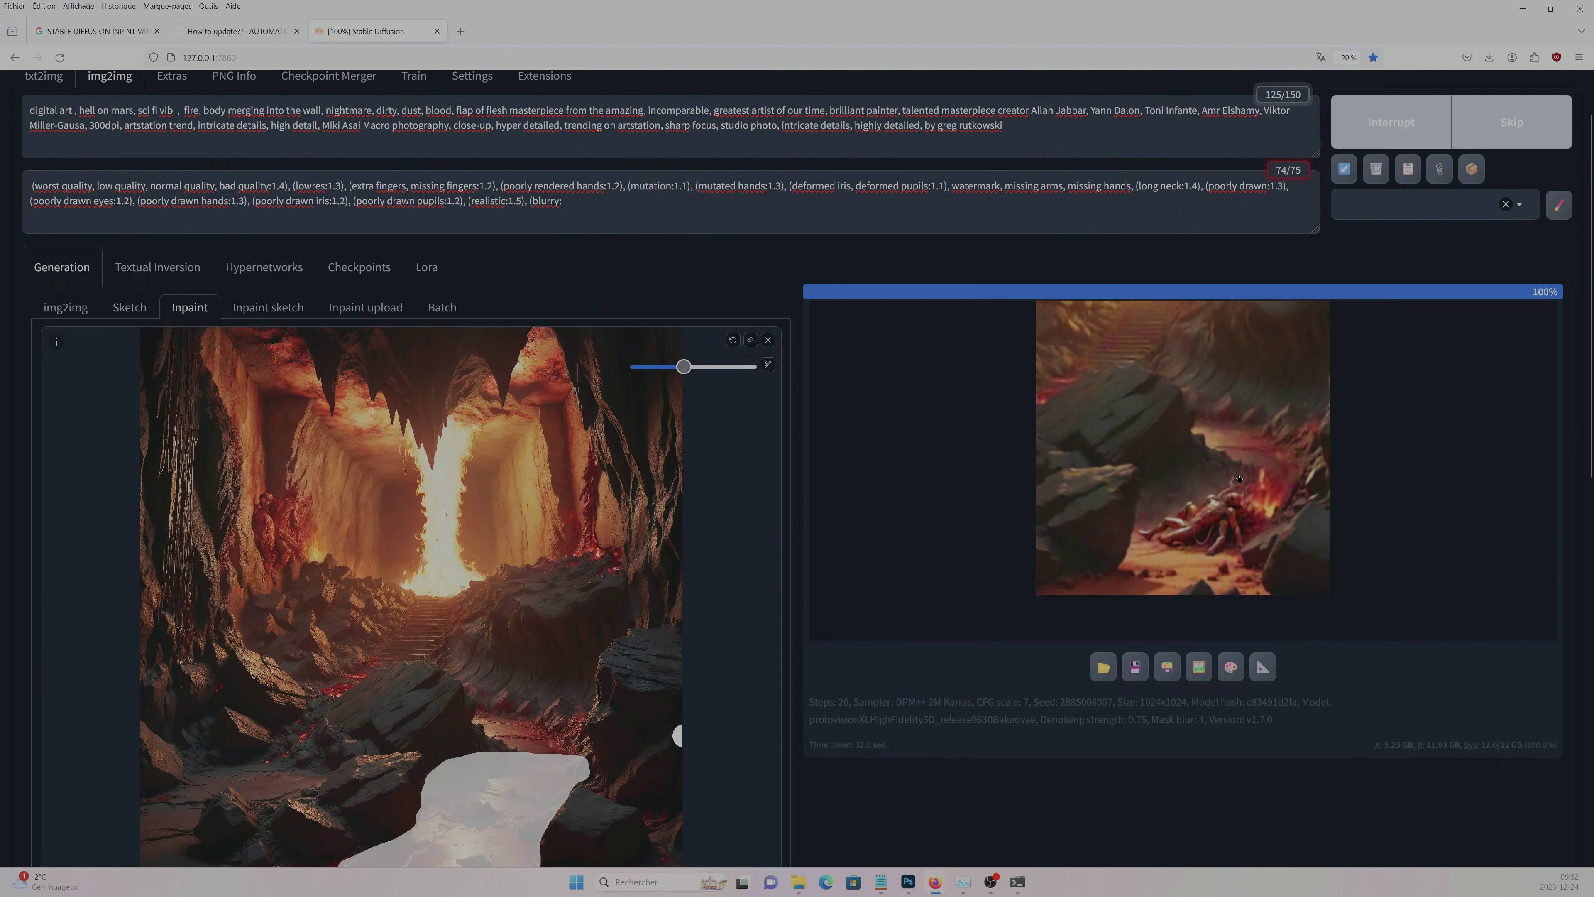
left_click(1183, 446)
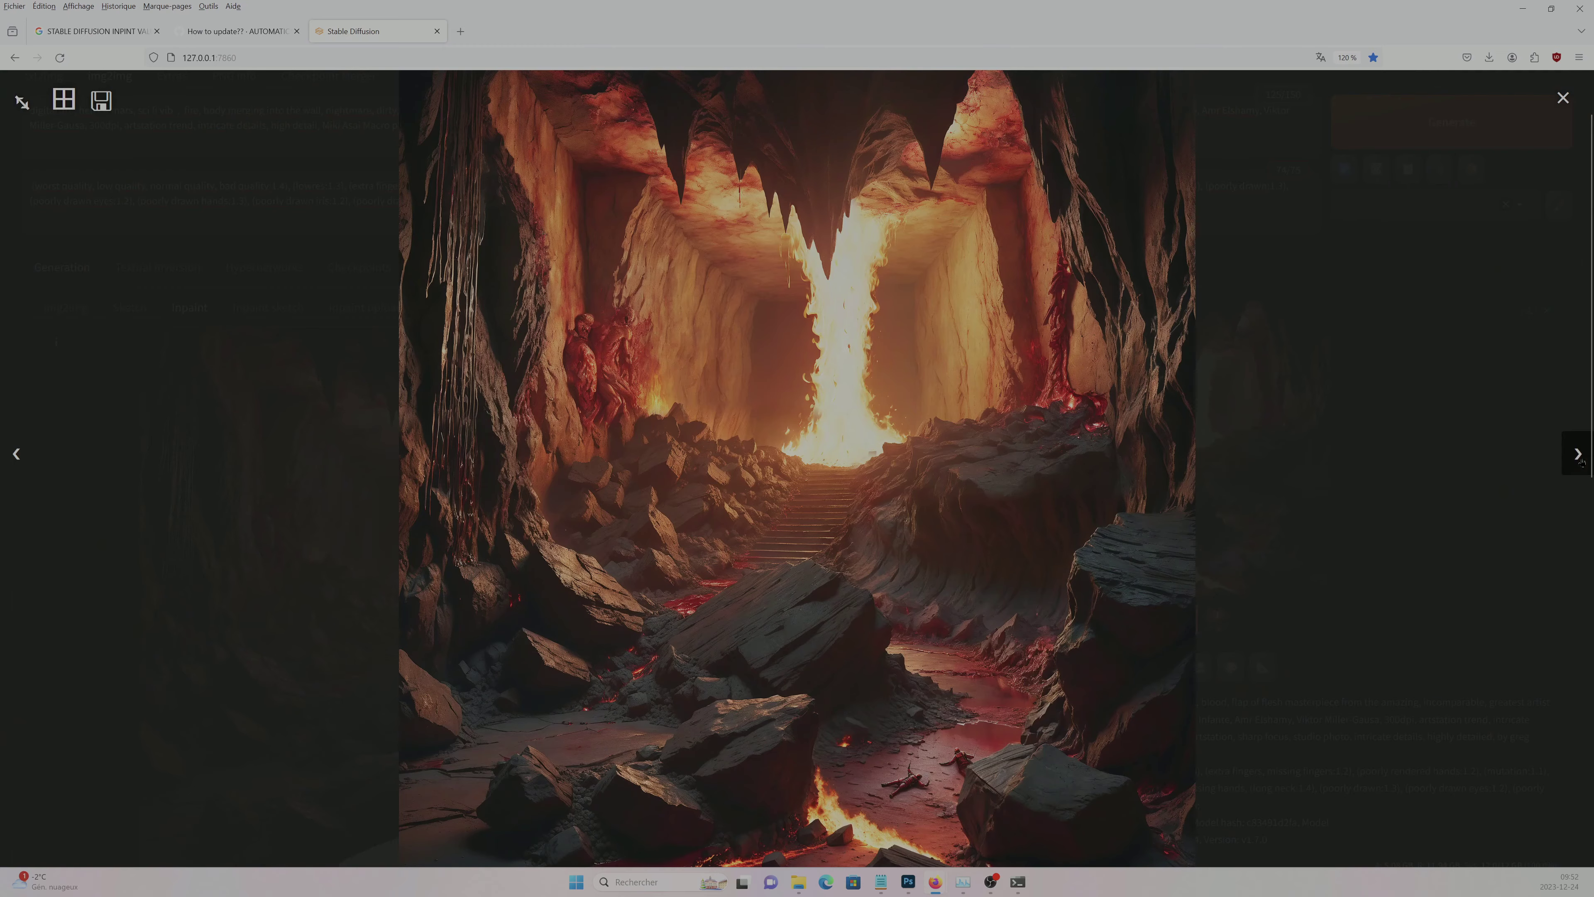
left_click(1562, 97)
scroll(1487, 555, "down", 3)
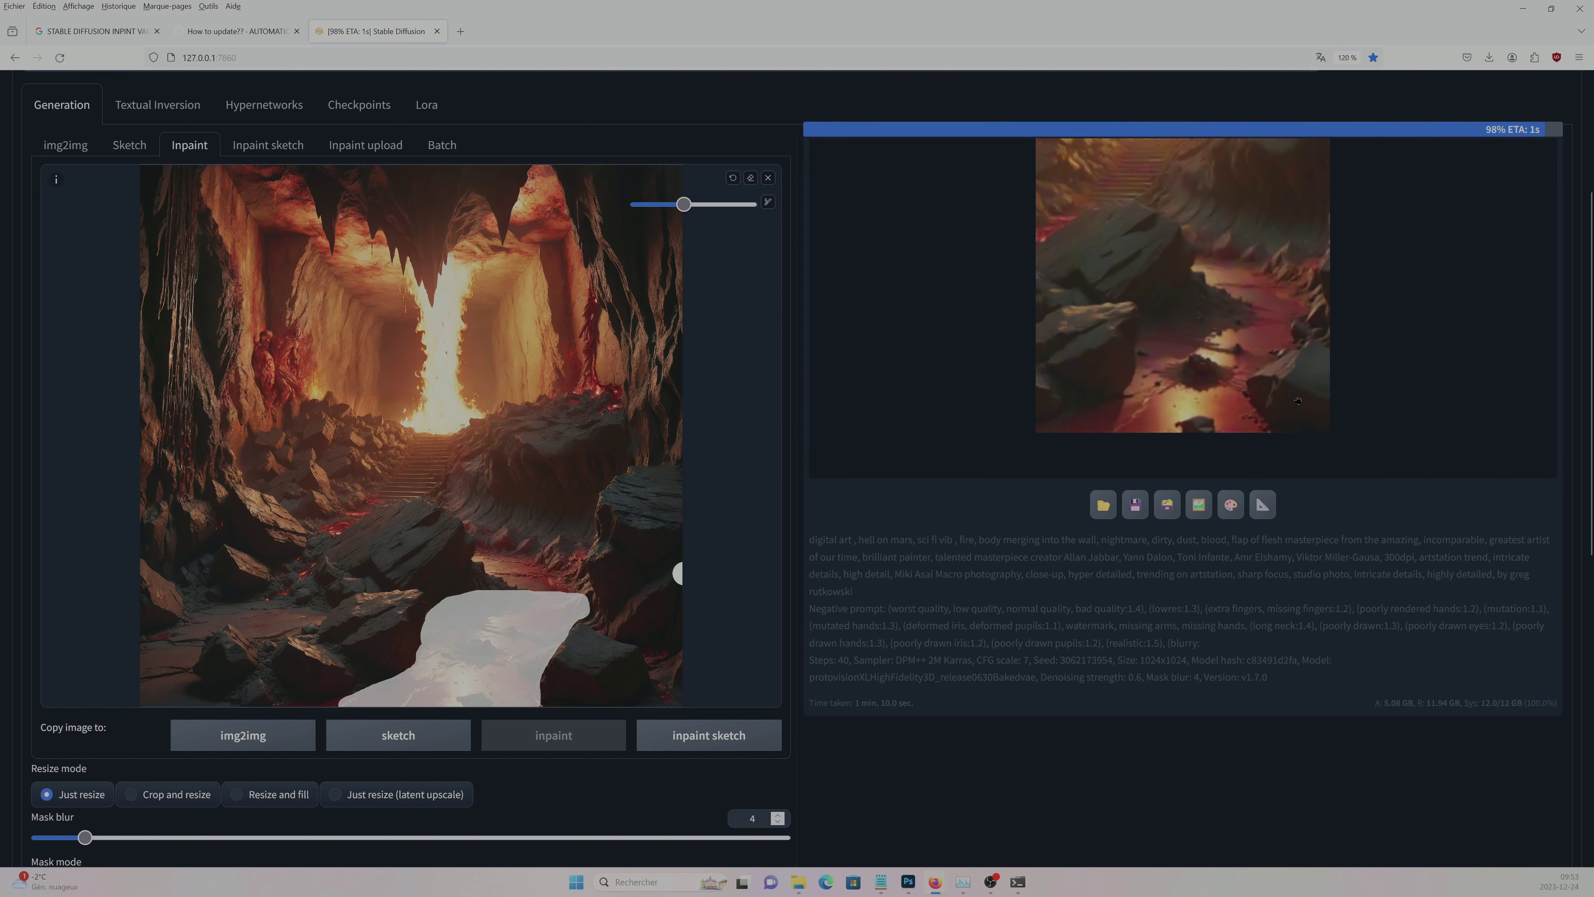
- Inspect the new inpaint result, fill the gap in the floor mask, and regenerate
left_click(1298, 401)
scroll(839, 702, "down", 5)
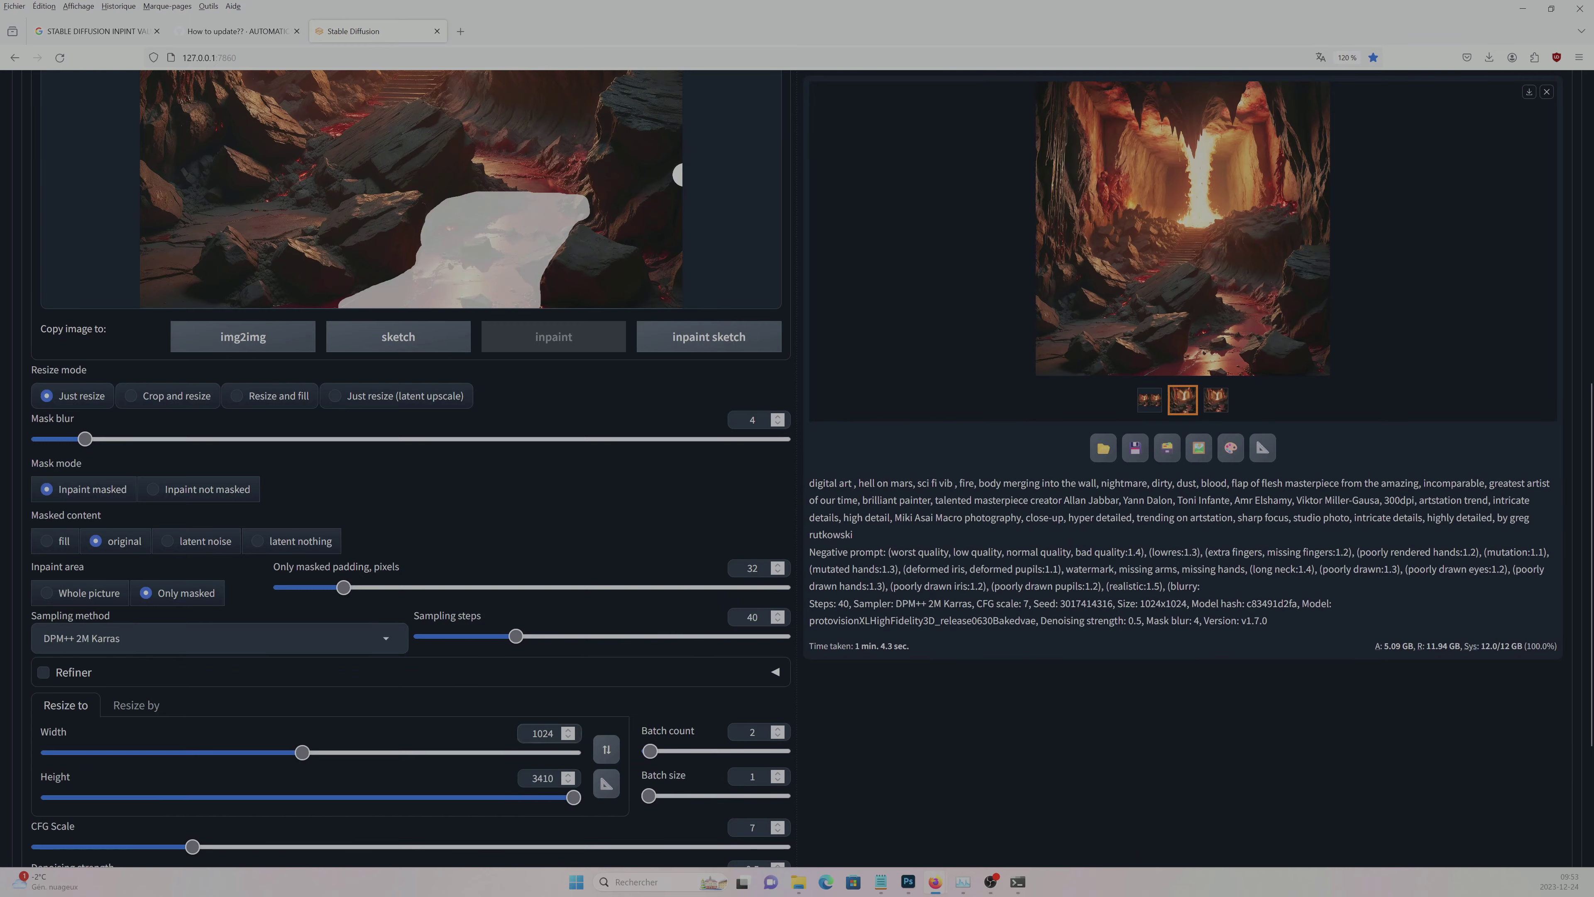
scroll(674, 544, "up", 6)
left_click_drag(656, 652, 602, 675)
key("ctrl+Return")
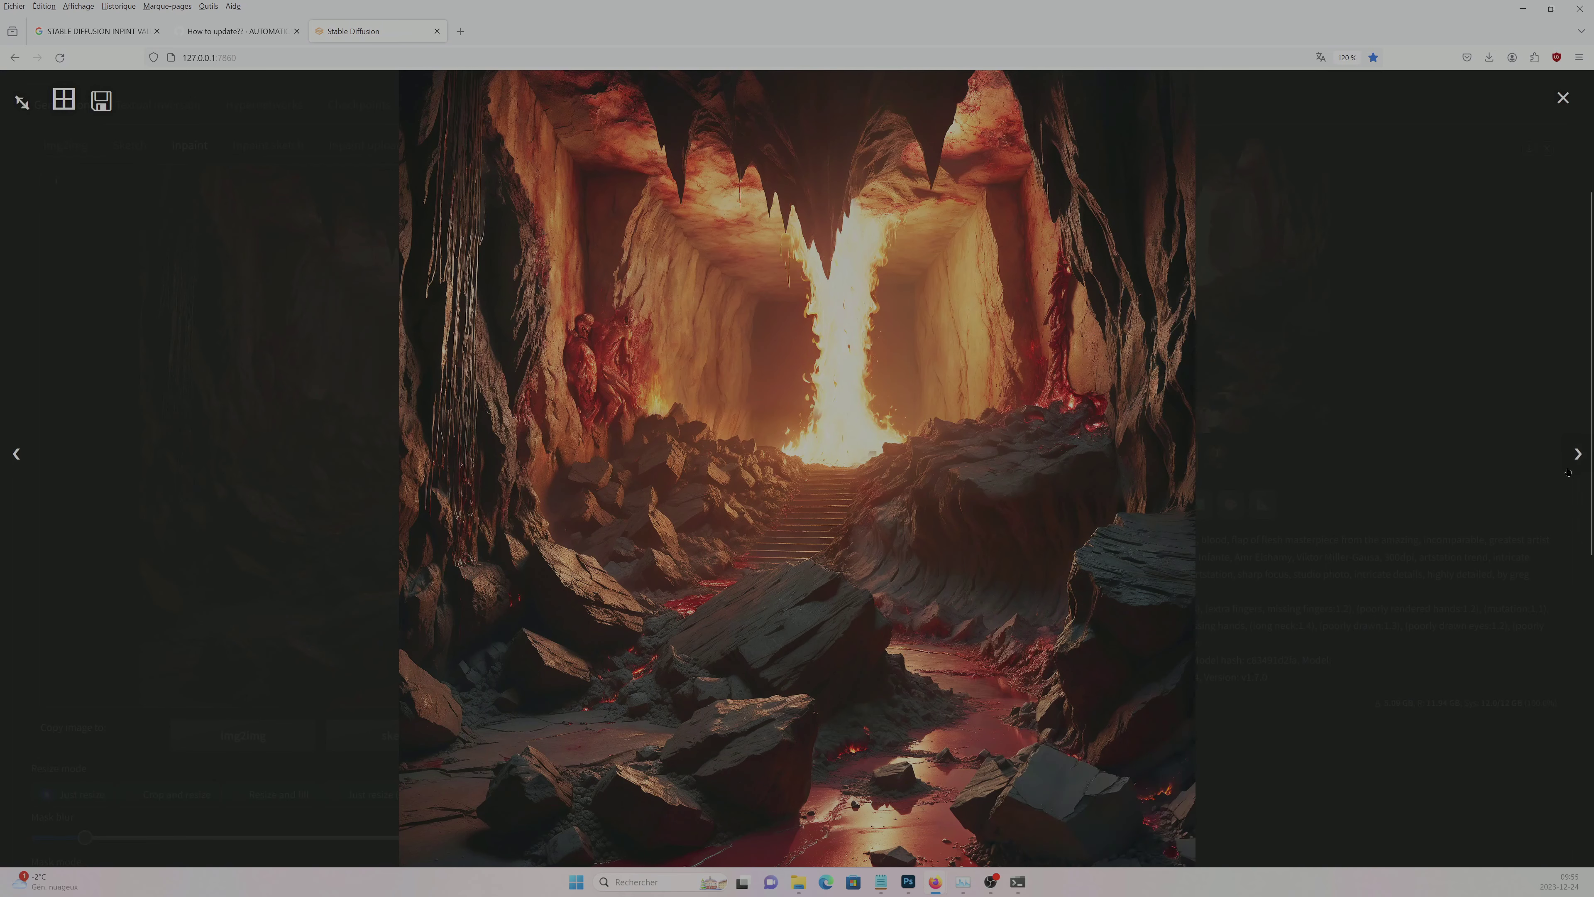
- Mask and regenerate the lower-right rocks, then loop a new mask around the foreground rocks
scroll(679, 491, "up", 3)
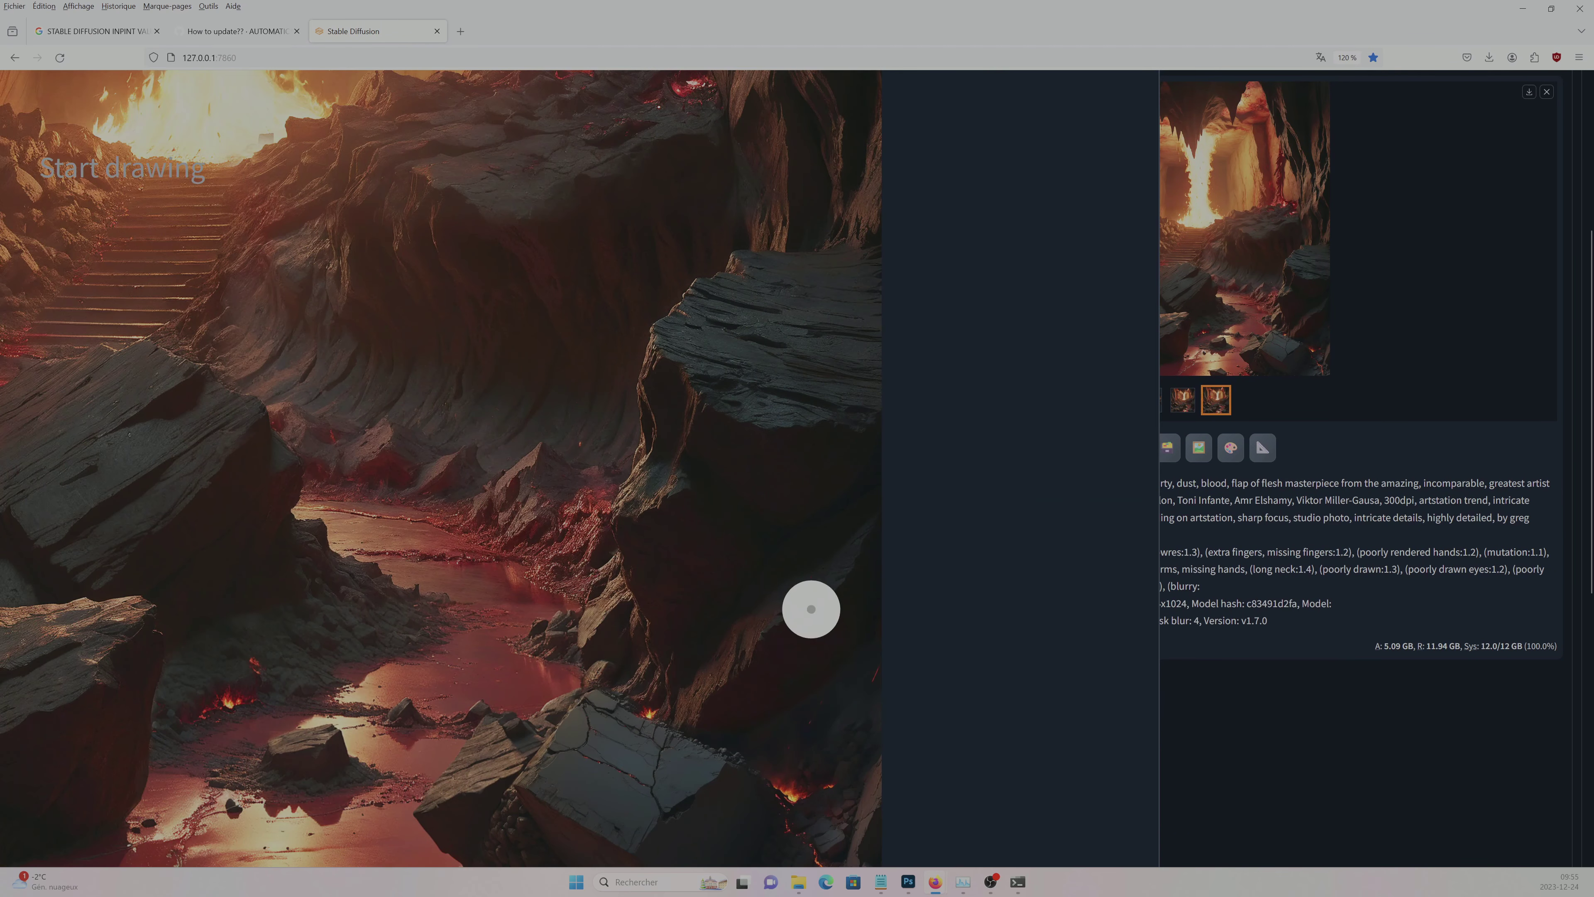
left_click_drag(859, 607, 603, 659)
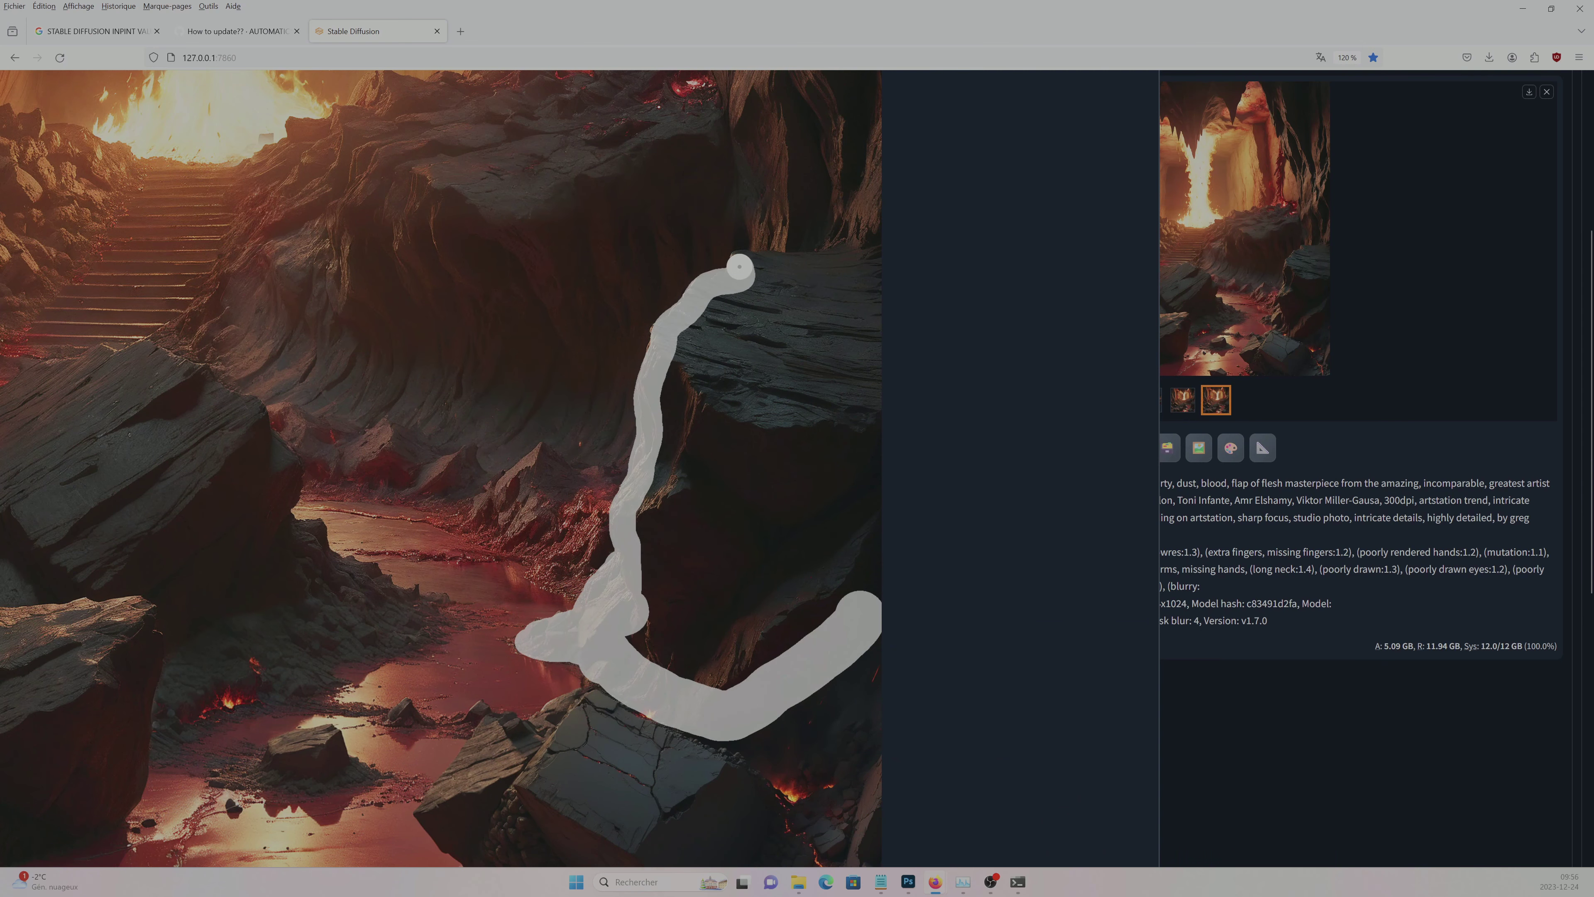
left_click_drag(861, 325, 765, 402)
key("r")
left_click(1459, 113)
scroll(1322, 553, "down", 3)
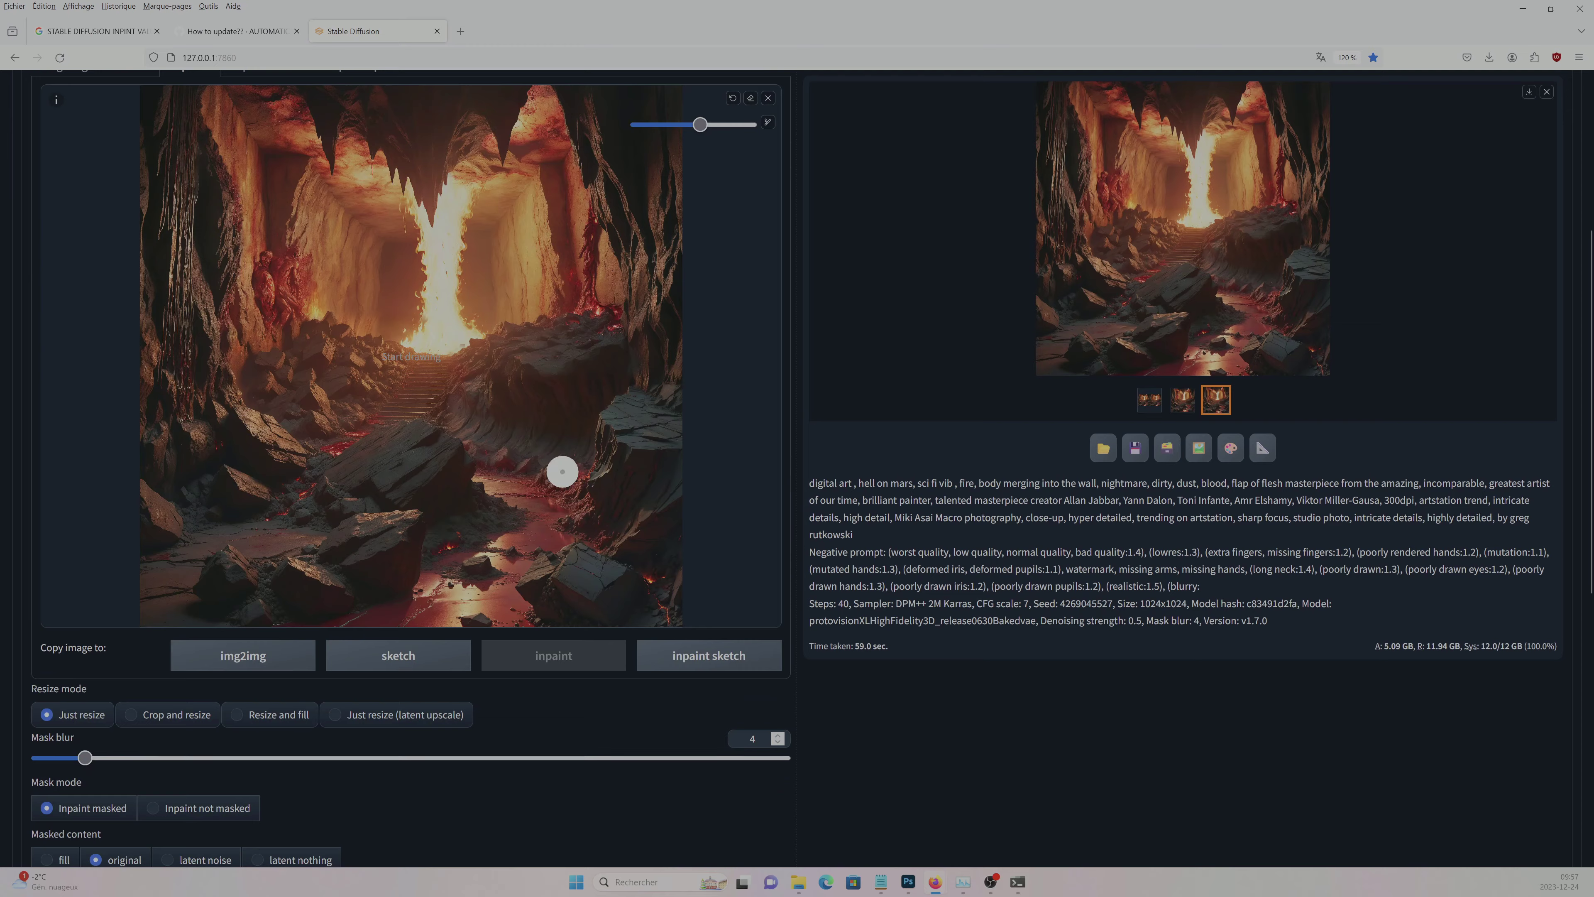
scroll(562, 471, "up", 5)
mouse_move(675, 641)
left_mouse_down()
mouse_move(284, 730)
mouse_move(409, 559)
mouse_move(356, 693)
left_mouse_up()
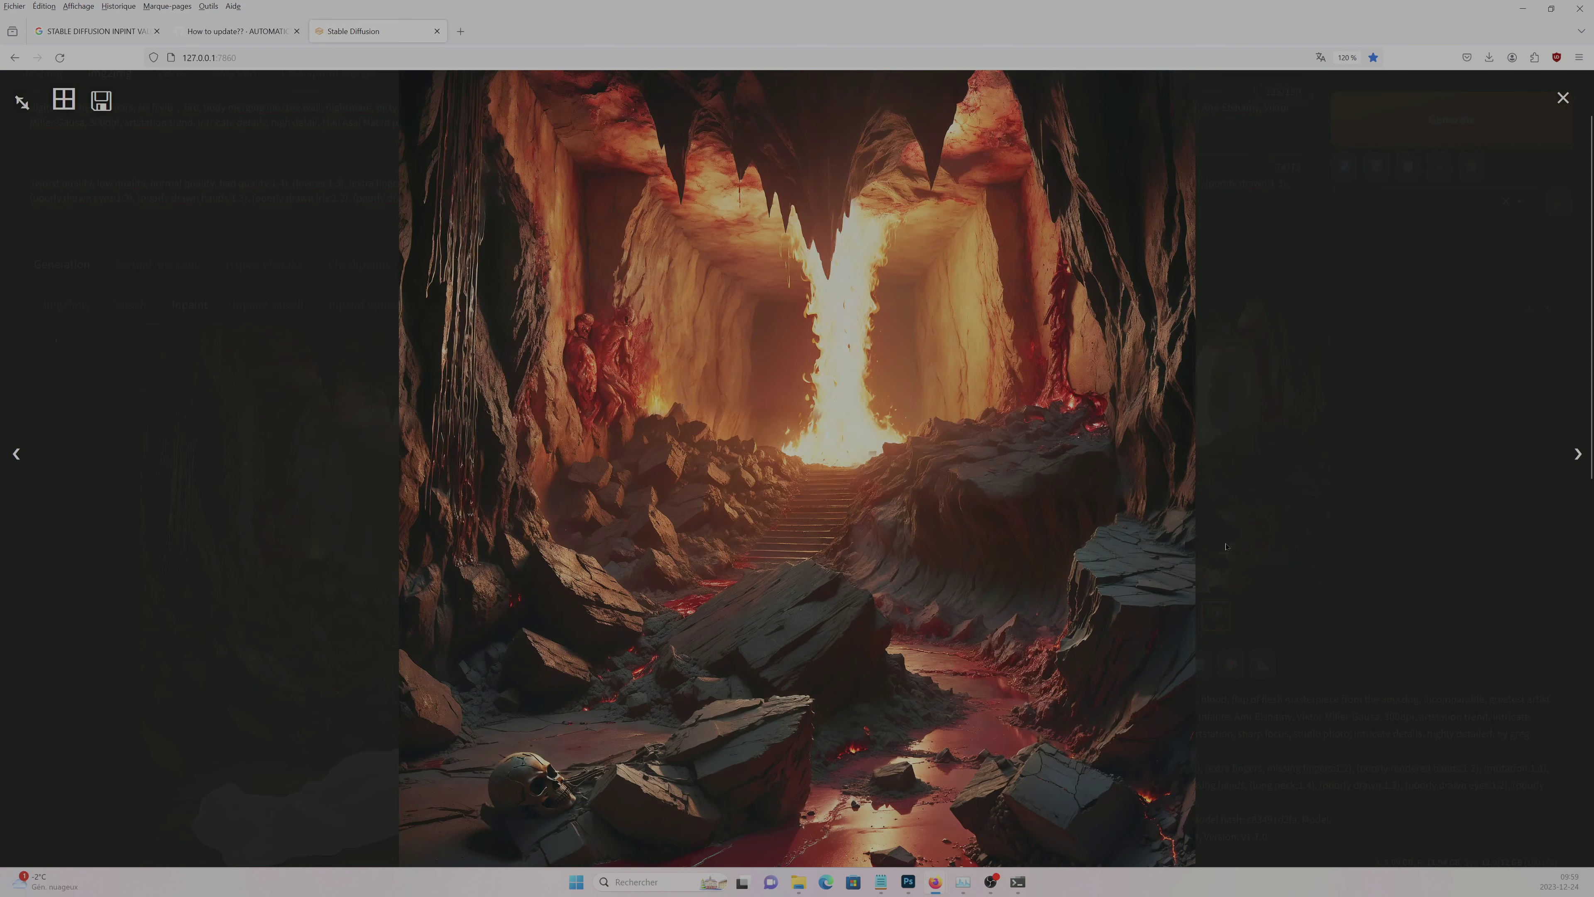
- On an enlarged canvas, brush a mask over the large boulder in the cave's middle
scroll(782, 255, "down", 10)
scroll(783, 254, "up", 7)
key("ctrl+z")
key("s")
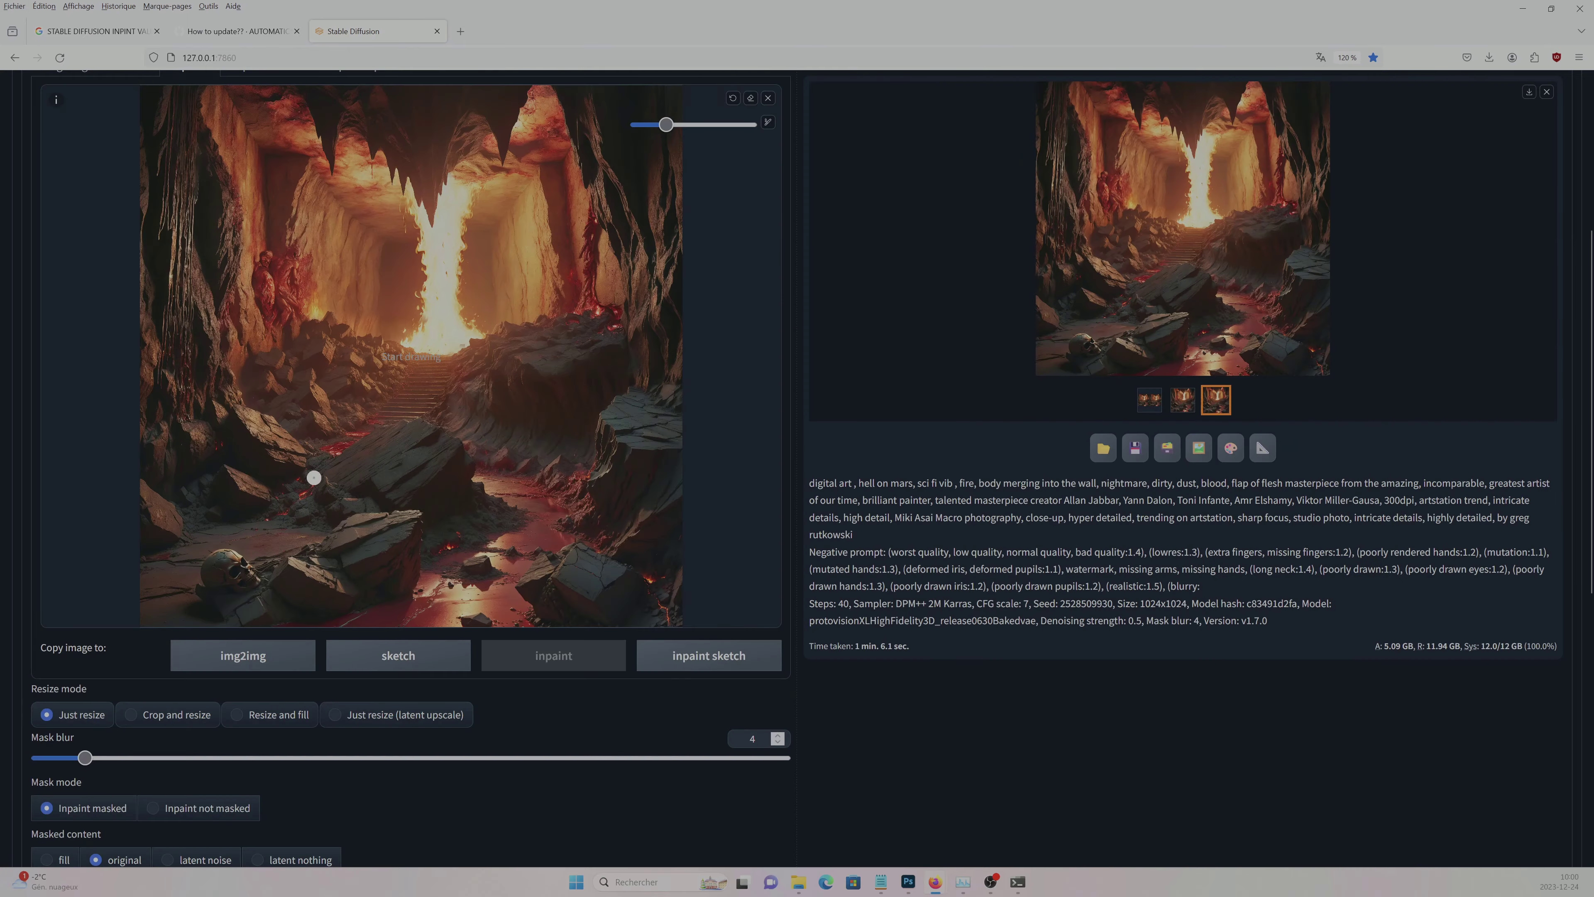
mouse_move(447, 556)
left_mouse_down()
mouse_move(240, 570)
mouse_move(576, 338)
mouse_move(789, 427)
mouse_move(551, 544)
mouse_move(480, 431)
mouse_move(701, 480)
left_mouse_up()
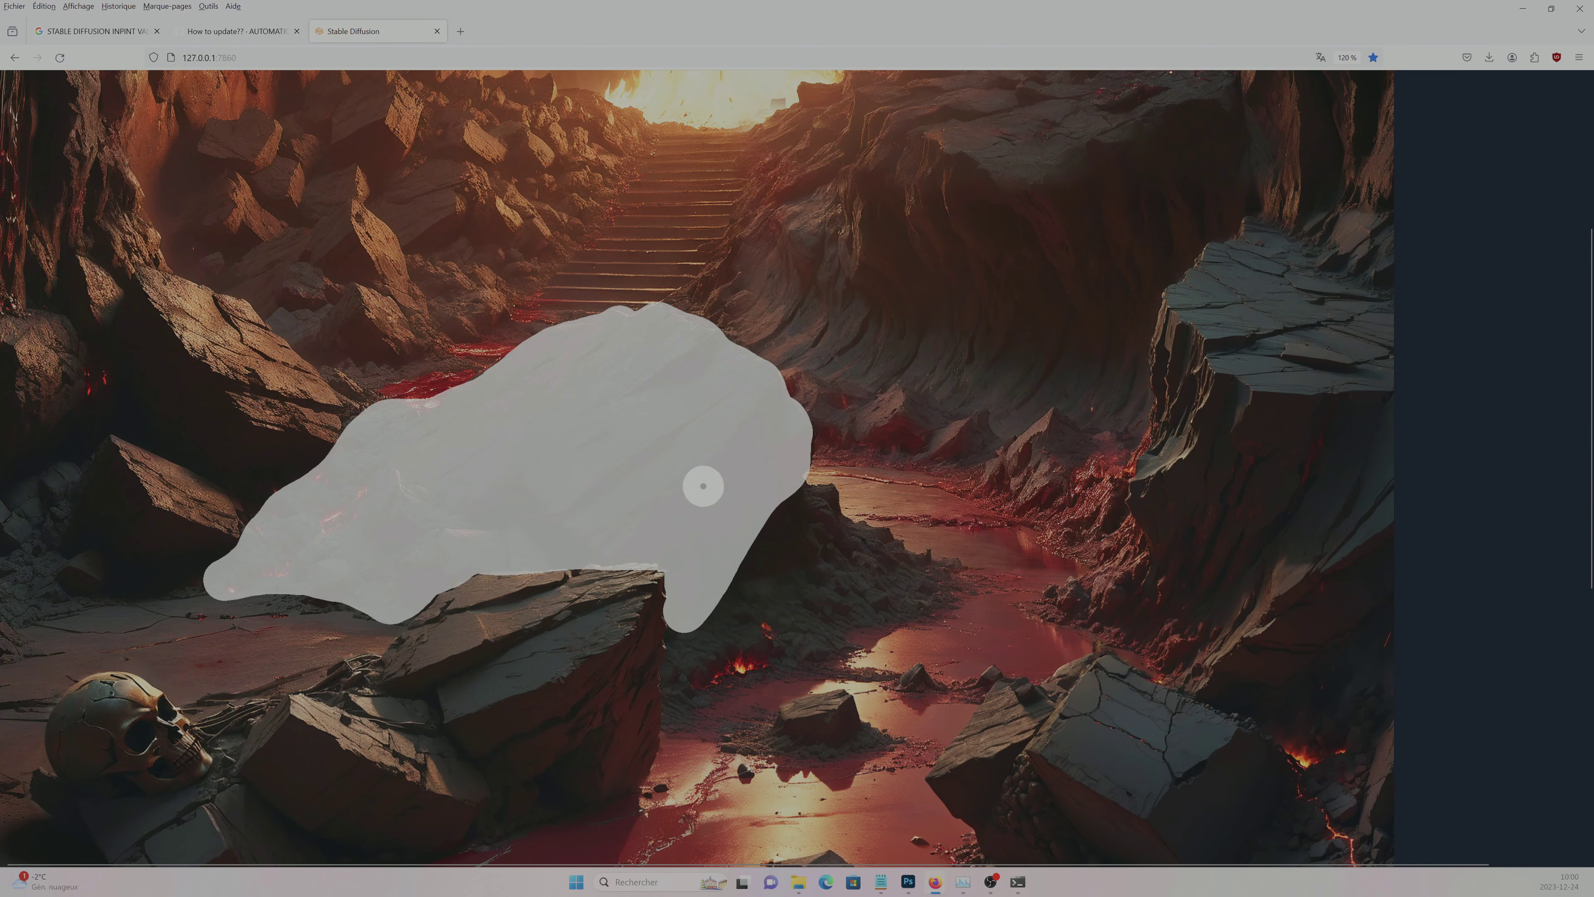
key("s")
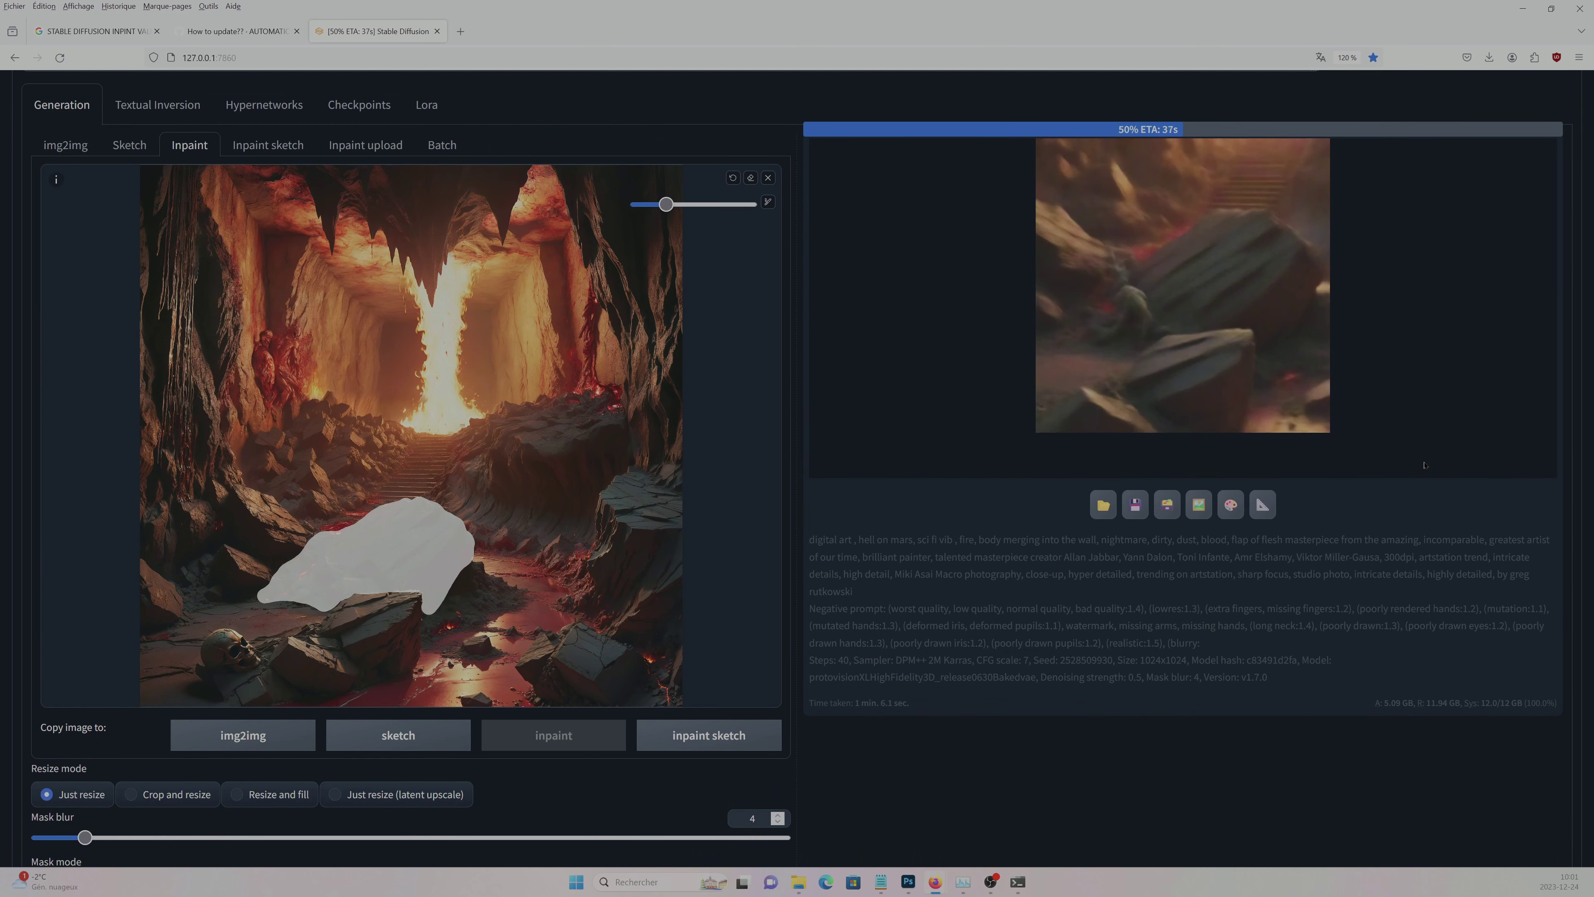
scroll(1424, 465, "up", 5)
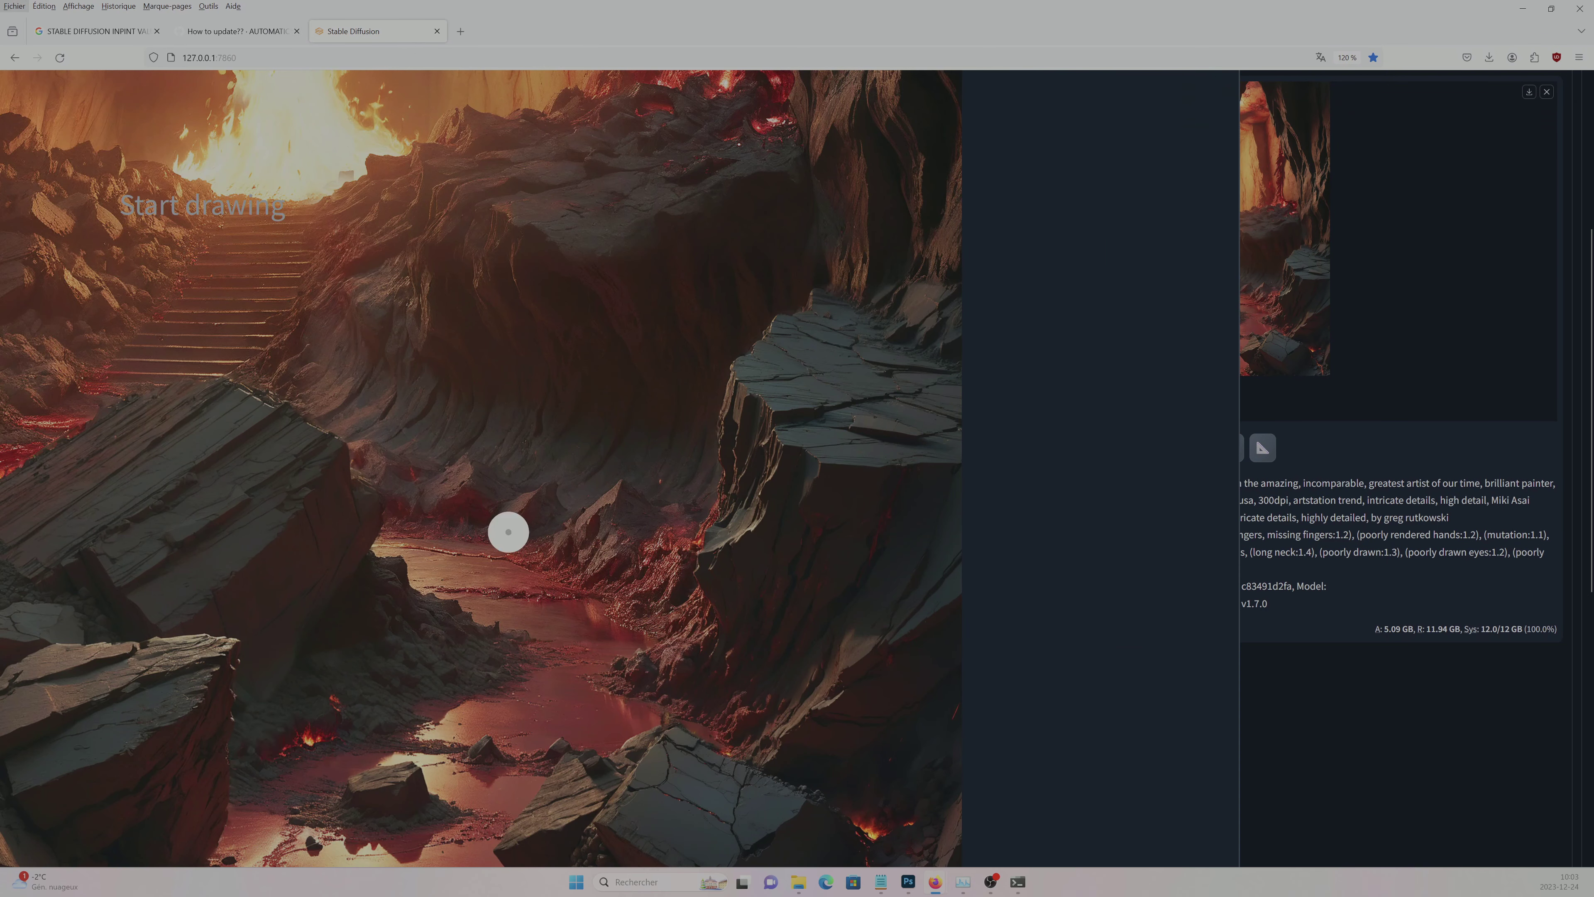
- Mask the cave's upper-right wall and generate new rock detail for it
mouse_move(267, 733)
left_mouse_down()
mouse_move(631, 679)
mouse_move(565, 703)
left_mouse_up()
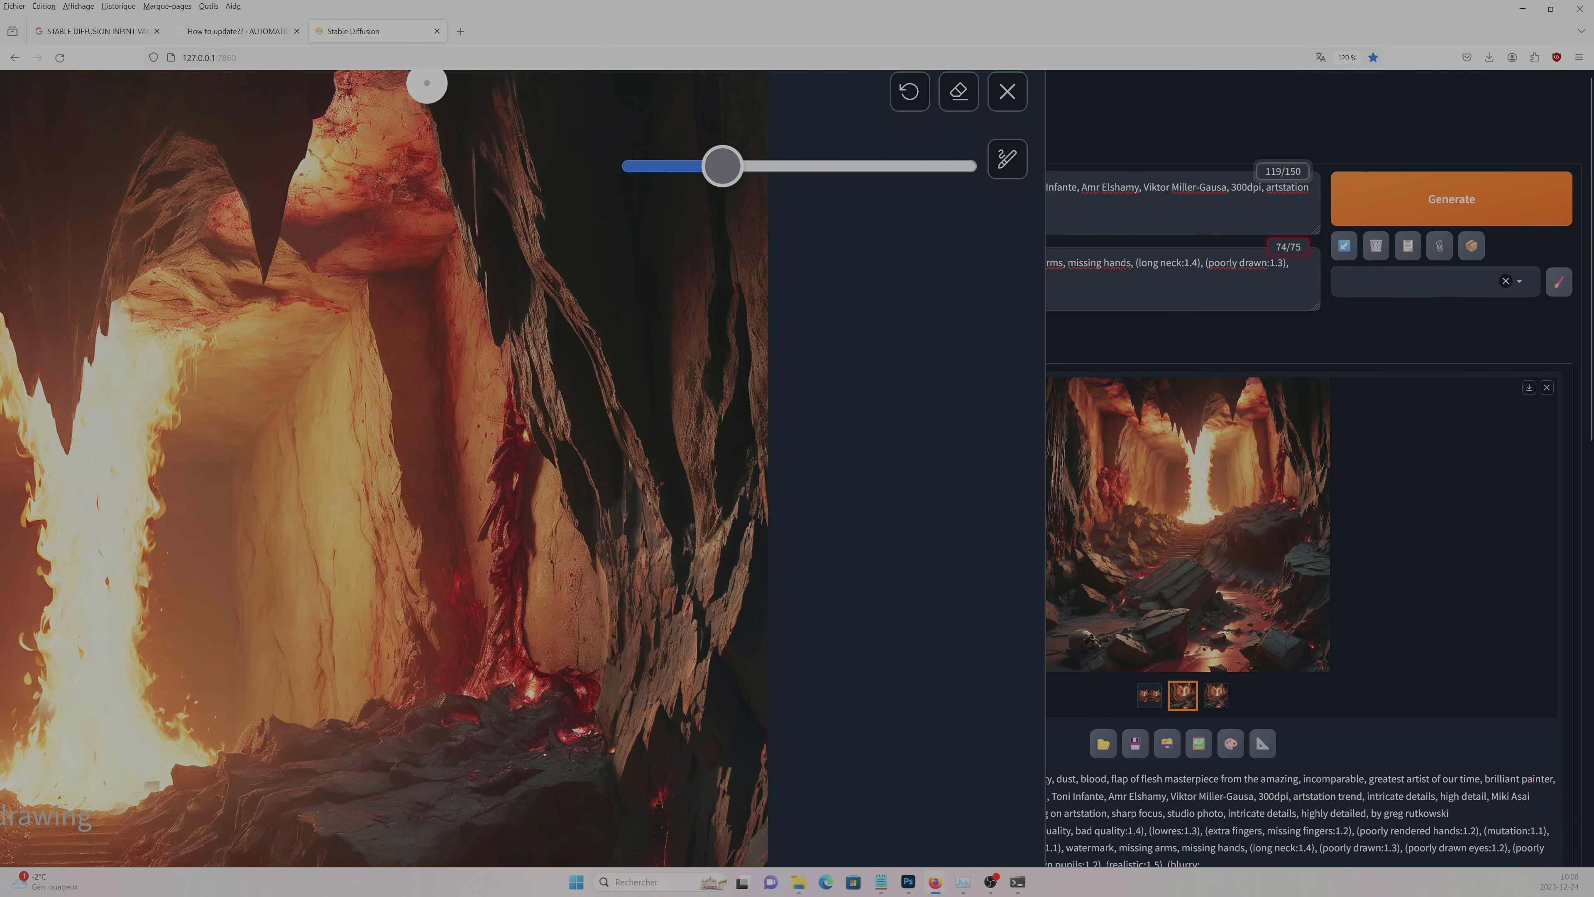
mouse_move(433, 79)
left_mouse_down()
mouse_move(706, 258)
mouse_move(718, 96)
left_mouse_up()
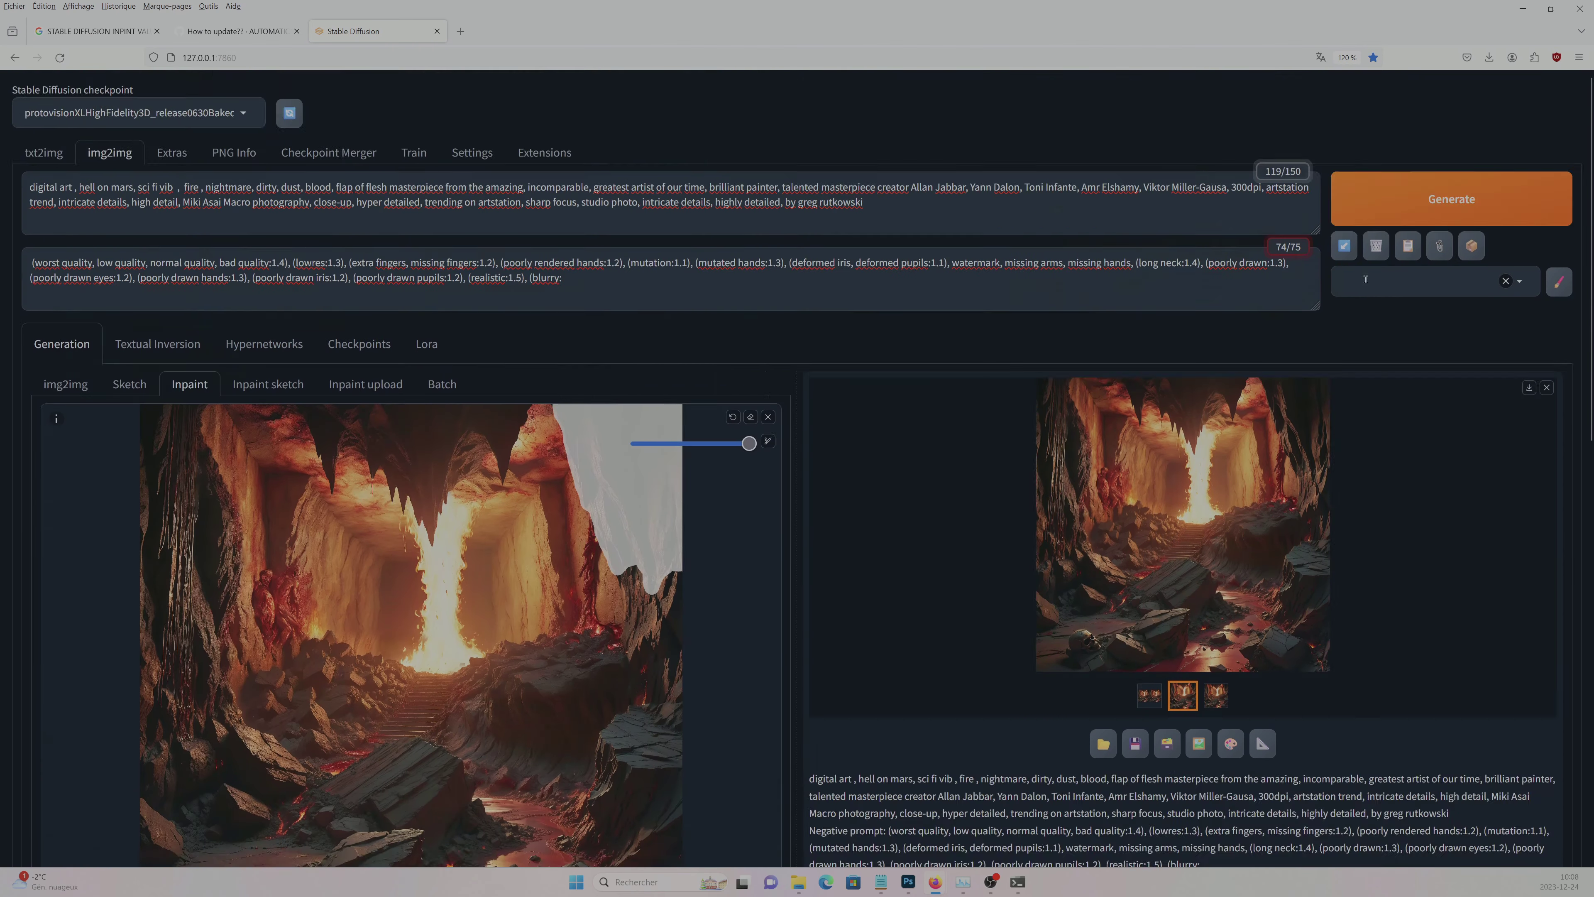
left_click(1452, 199)
scroll(1472, 529, "down", 4)
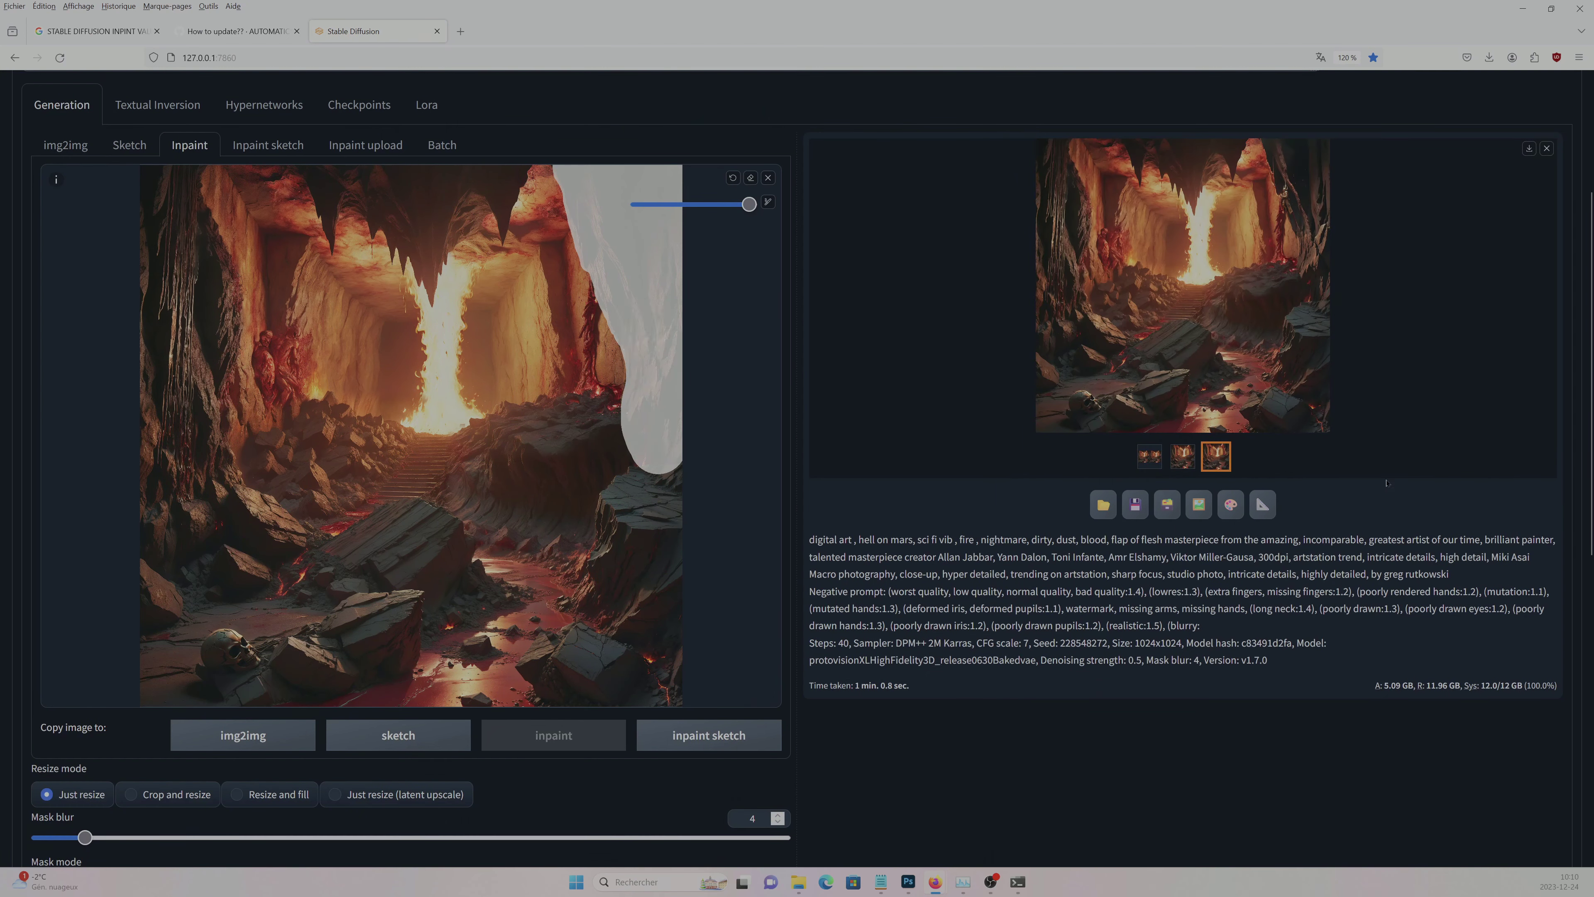
scroll(1468, 609, "down", 2)
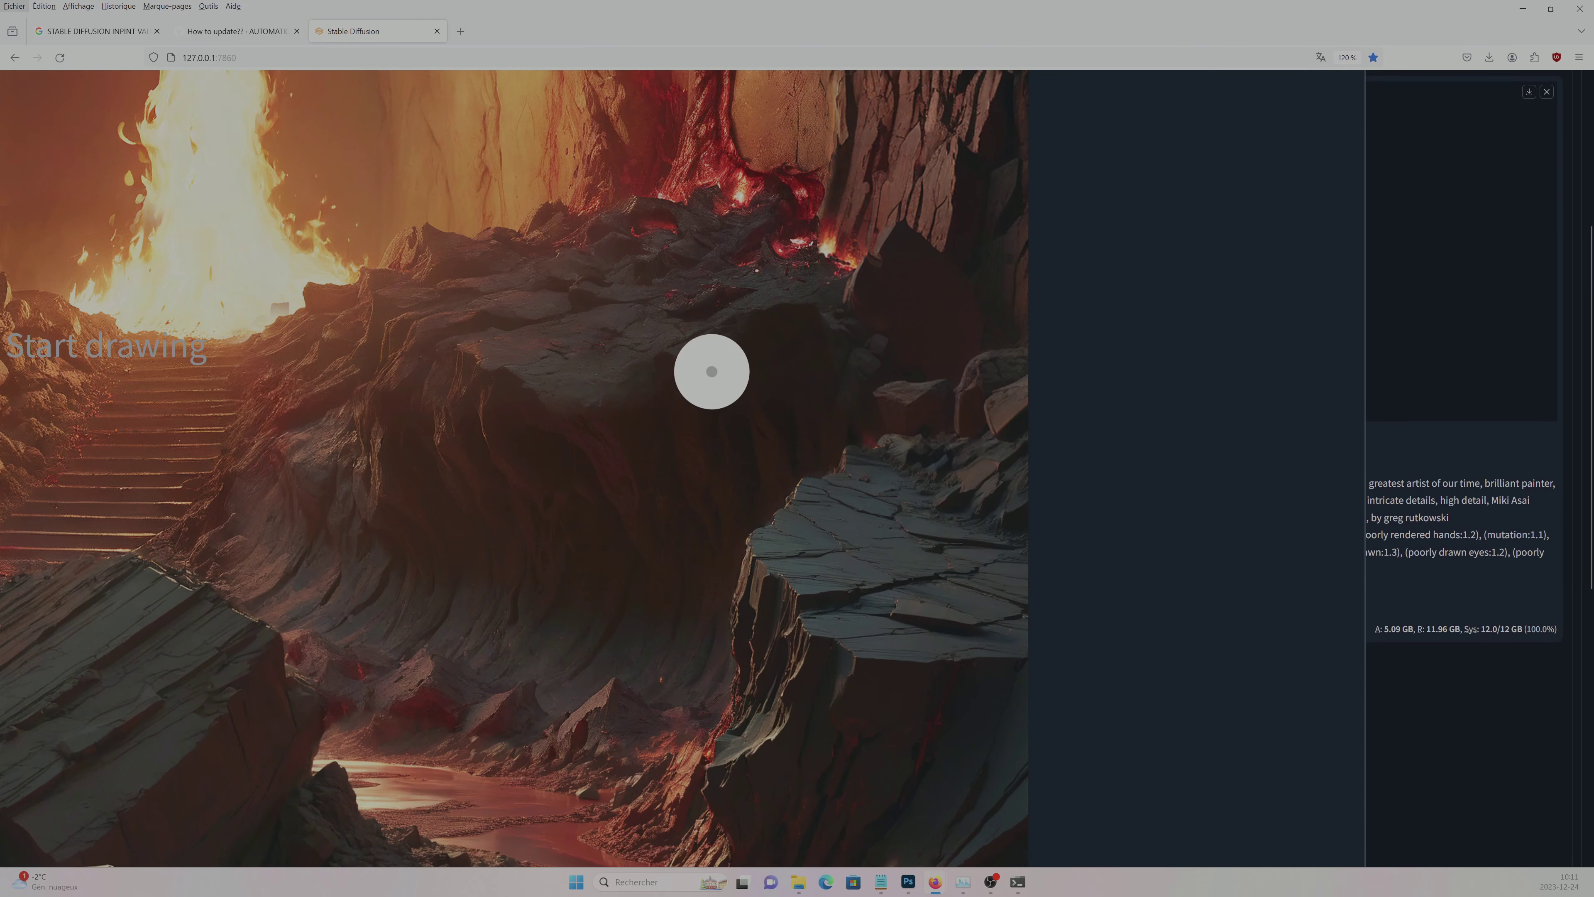
- Mask the rock ledge to the right of the stairs
mouse_move(712, 369)
left_mouse_down()
mouse_move(278, 556)
mouse_move(423, 773)
left_mouse_up()
scroll(423, 772, "down", 5)
mouse_move(616, 484)
left_mouse_down()
mouse_move(651, 121)
mouse_move(789, 200)
left_mouse_up()
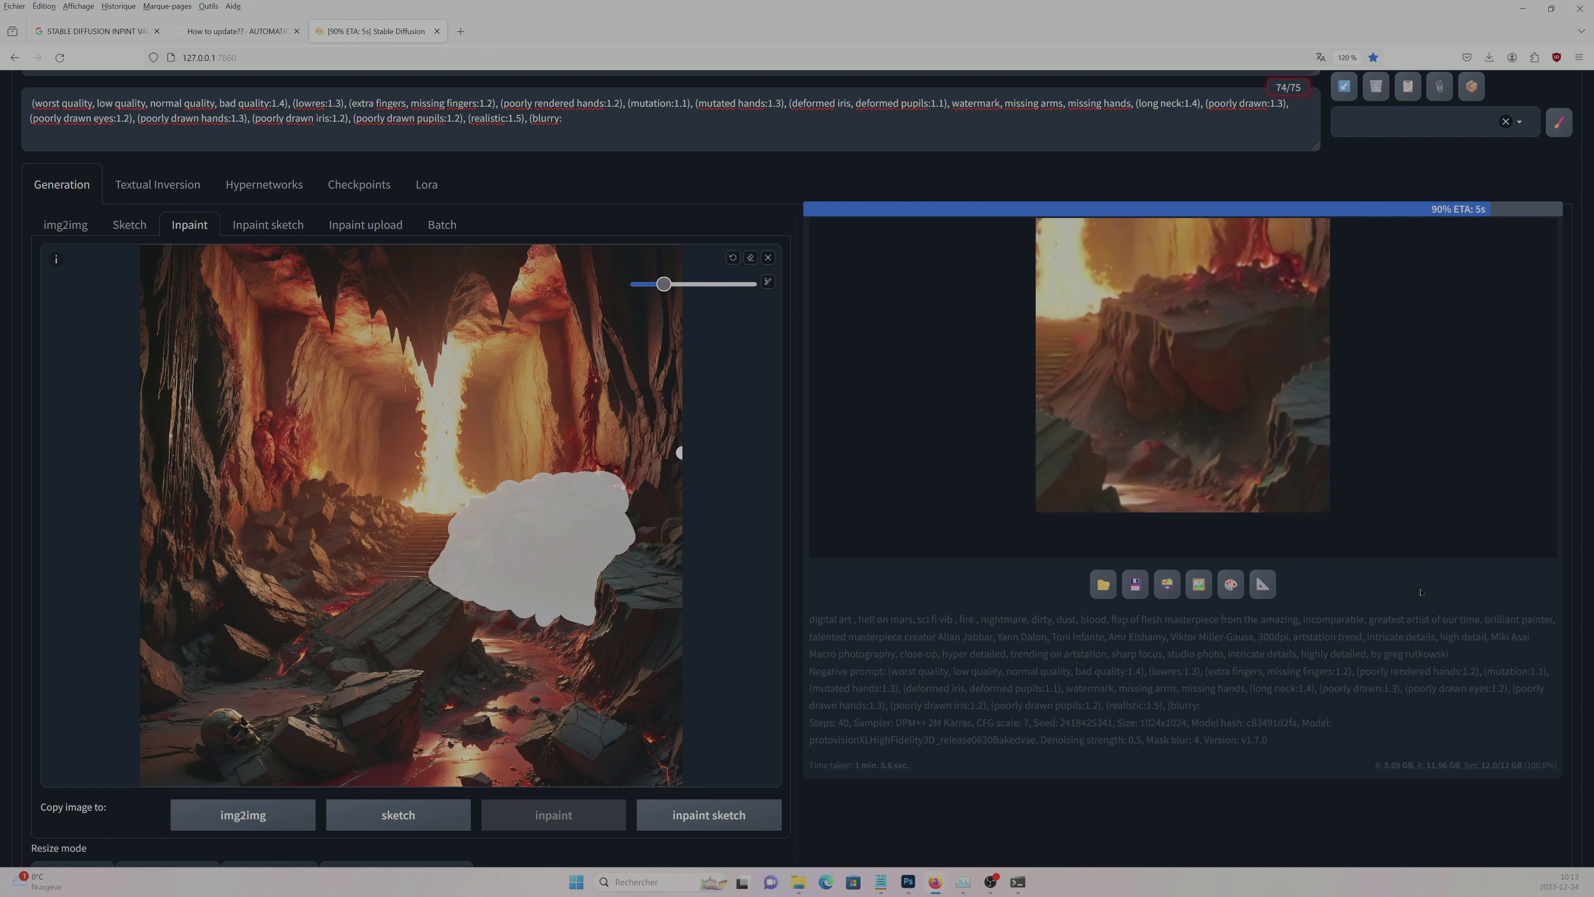
- Review the finished results full screen, then mask the lower-left foreground rocks
left_click(1466, 524)
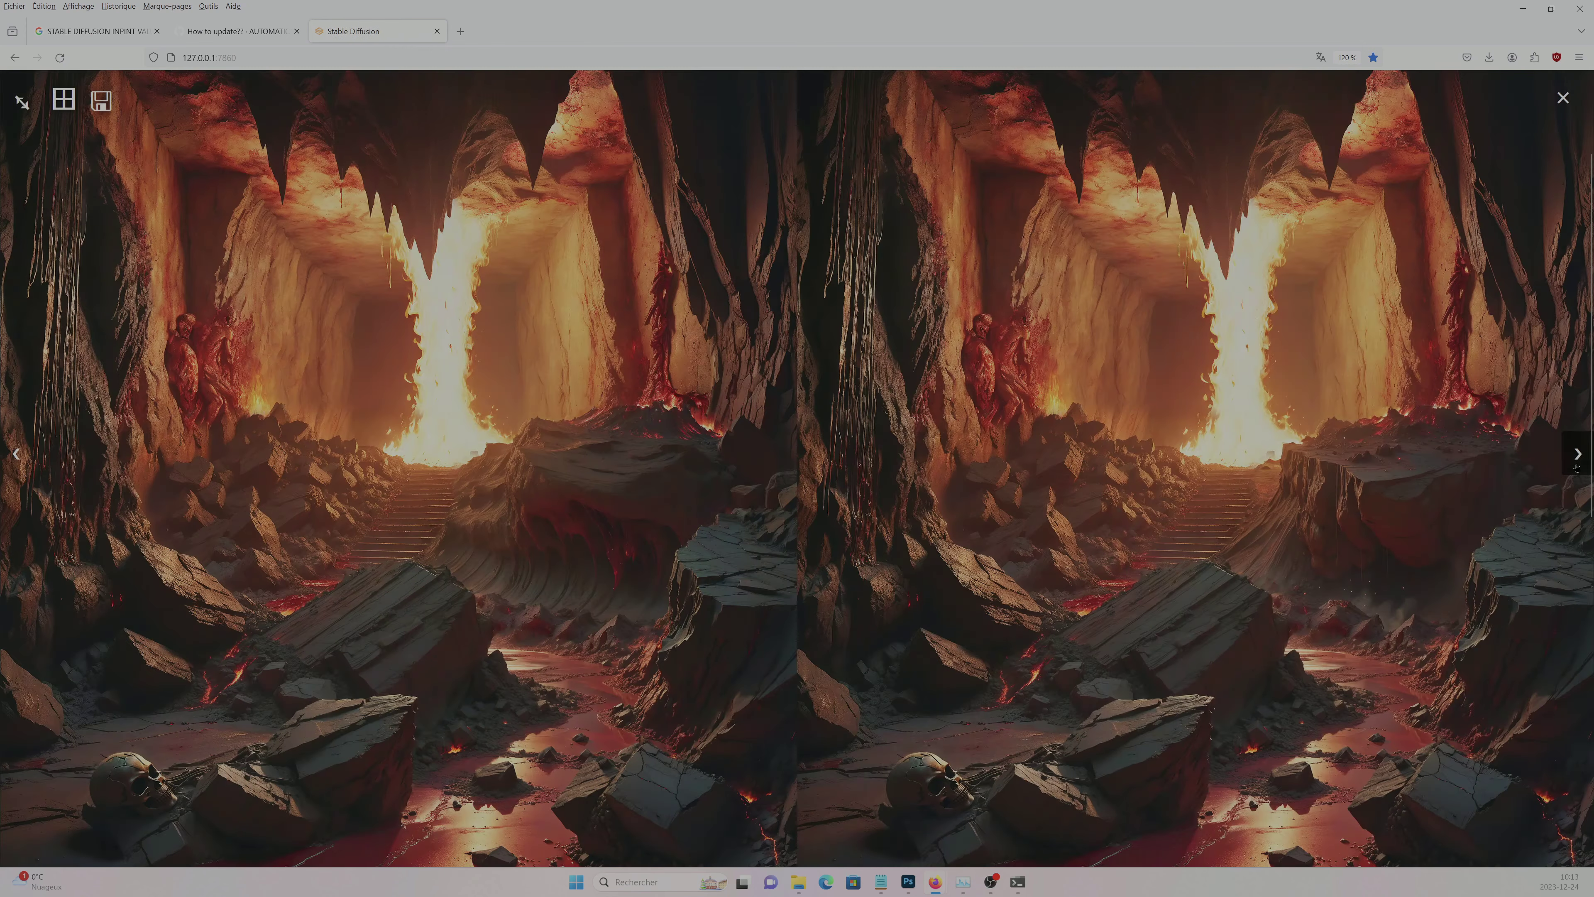
left_click(847, 579)
scroll(847, 580, "down", 10)
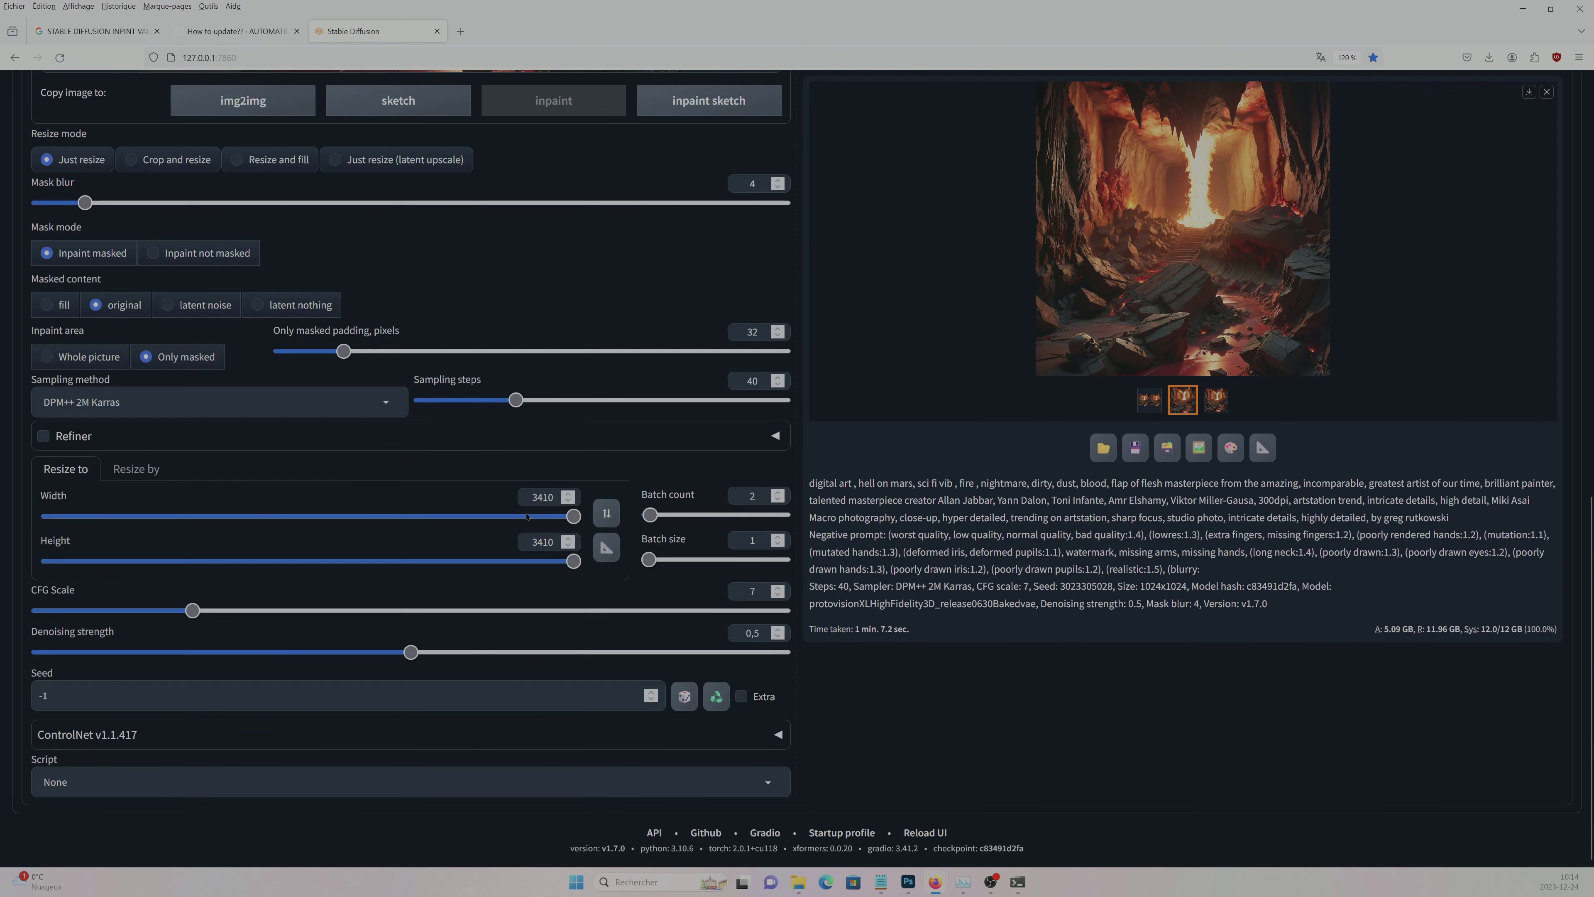
scroll(313, 370, "up", 7)
scroll(427, 509, "up", 3)
mouse_move(447, 471)
left_mouse_down()
mouse_move(90, 605)
mouse_move(352, 342)
mouse_move(106, 553)
mouse_move(376, 440)
mouse_move(388, 408)
left_mouse_up()
- Mask down the left cliff edge and check the generated image full screen
key("r")
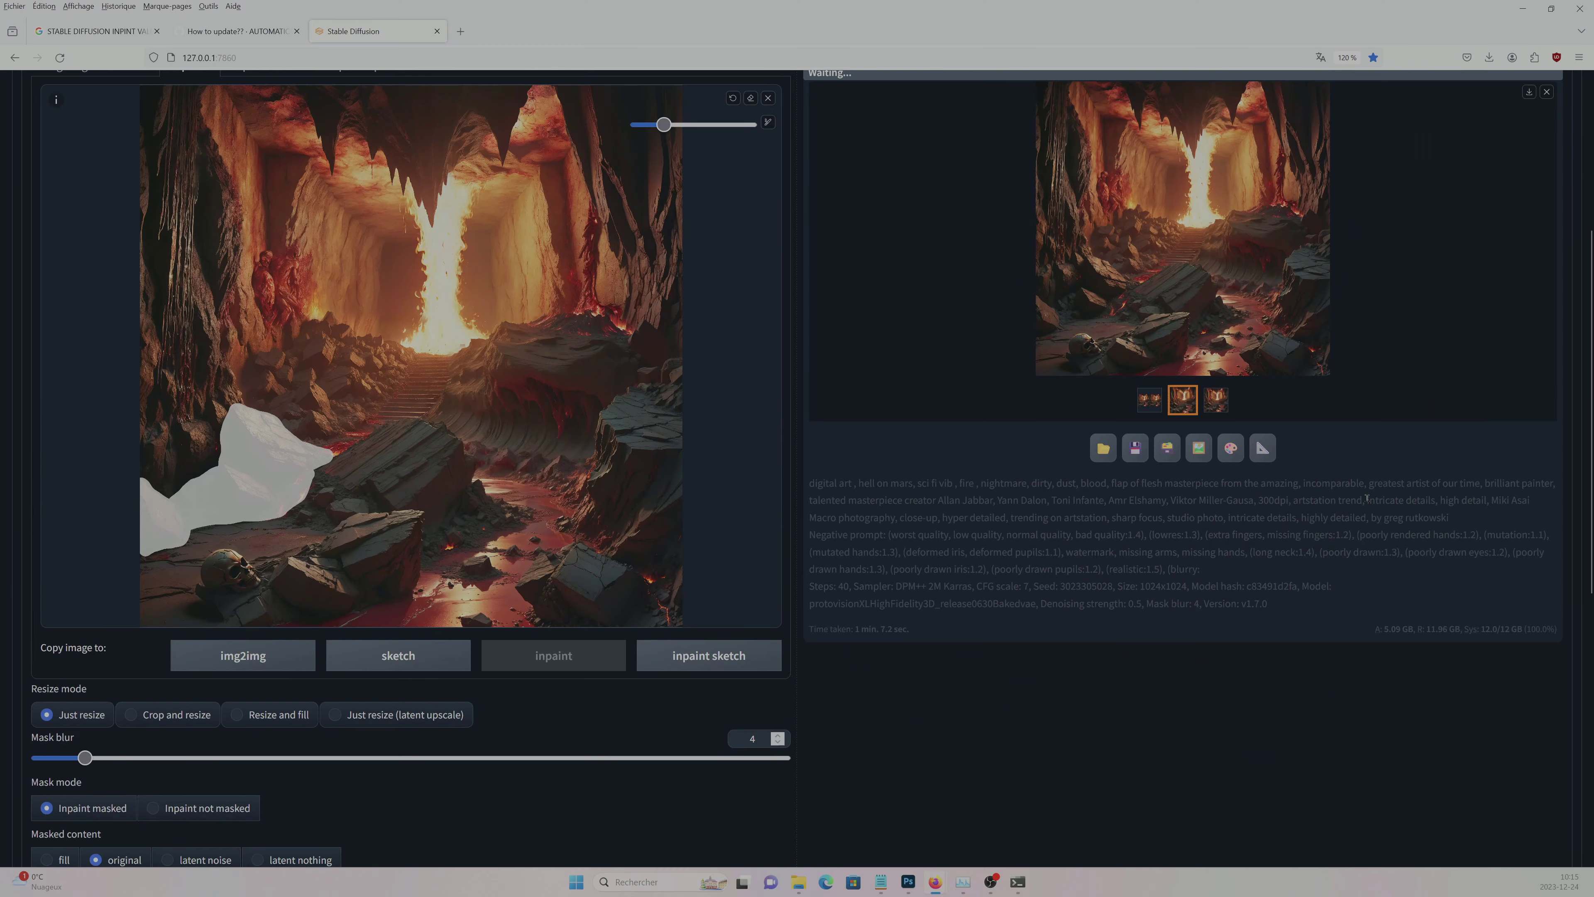
scroll(1443, 628, "up", 3)
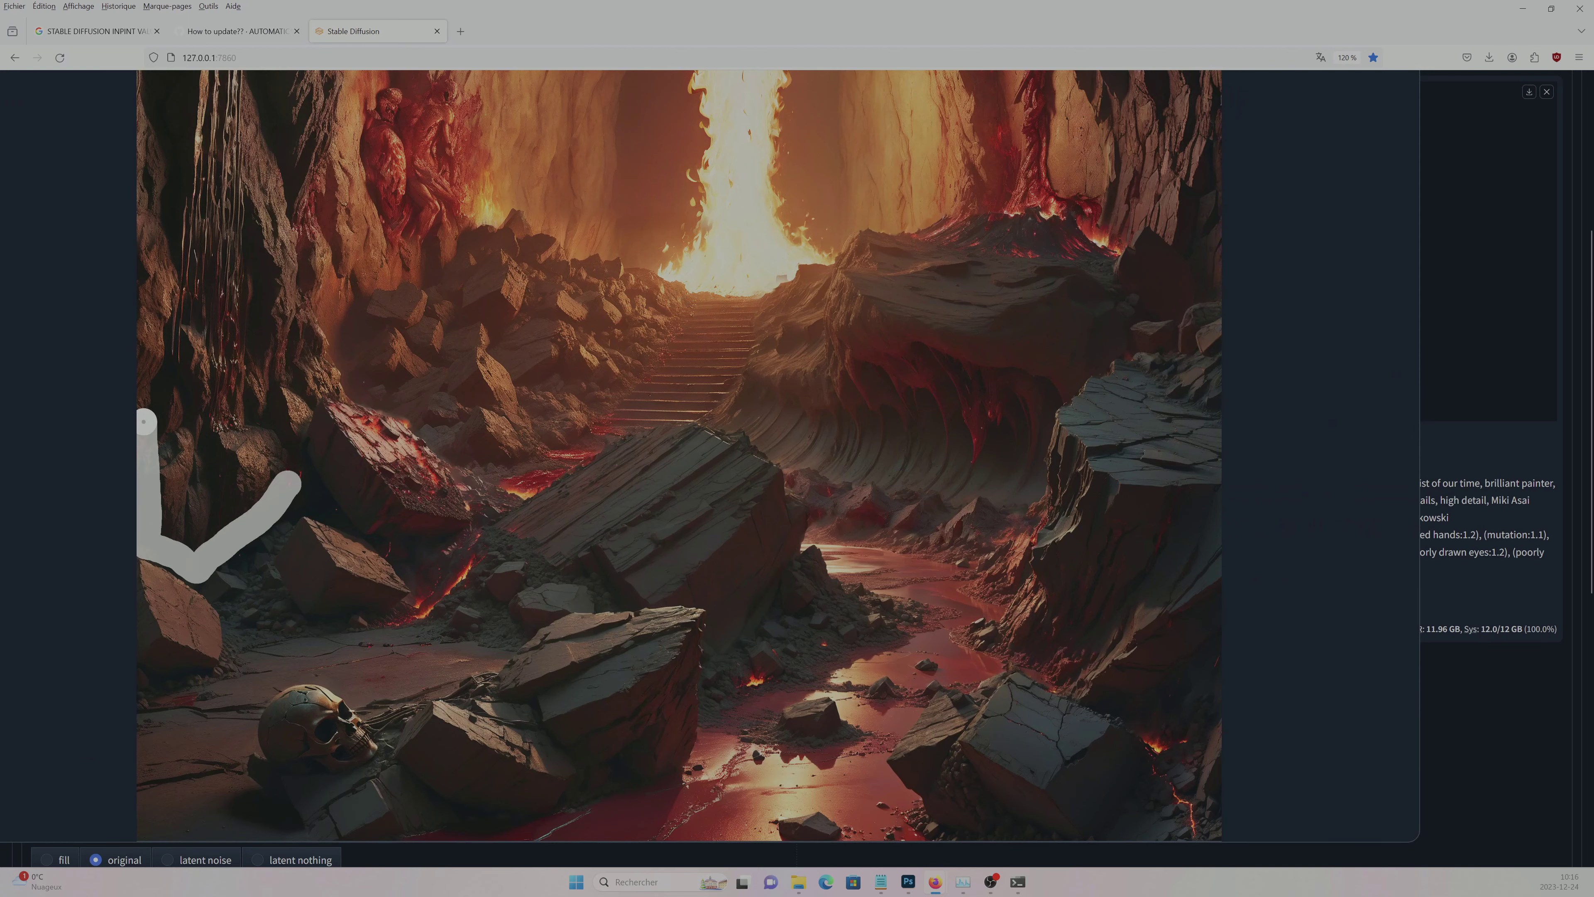
left_click_drag(295, 483, 171, 522)
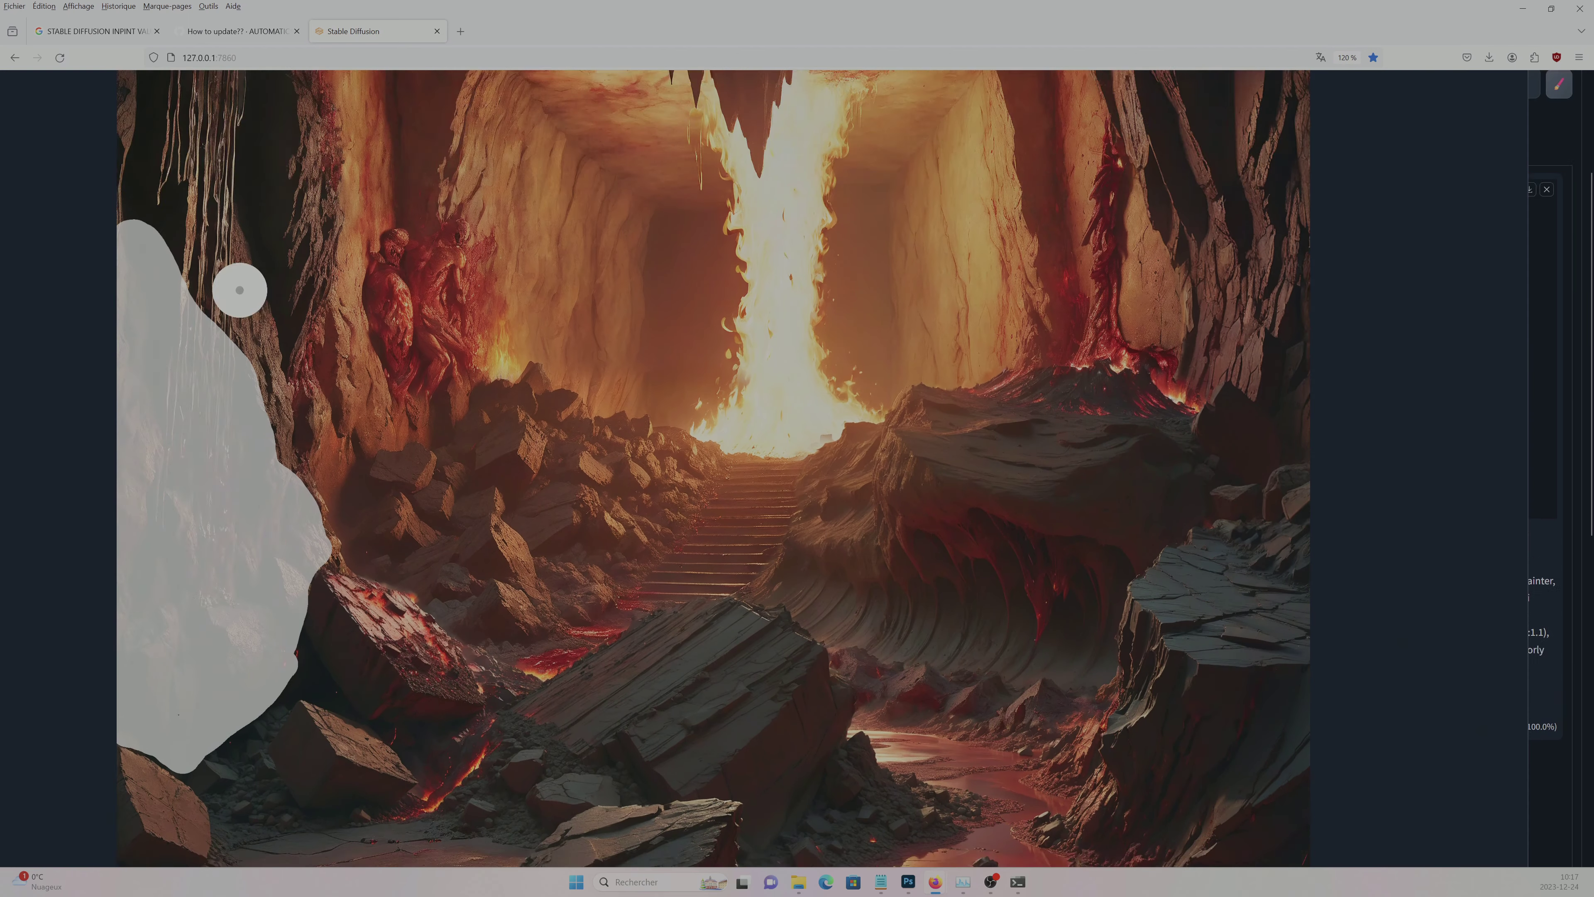
mouse_move(238, 284)
left_mouse_down()
mouse_move(284, 267)
mouse_move(315, 747)
left_mouse_up()
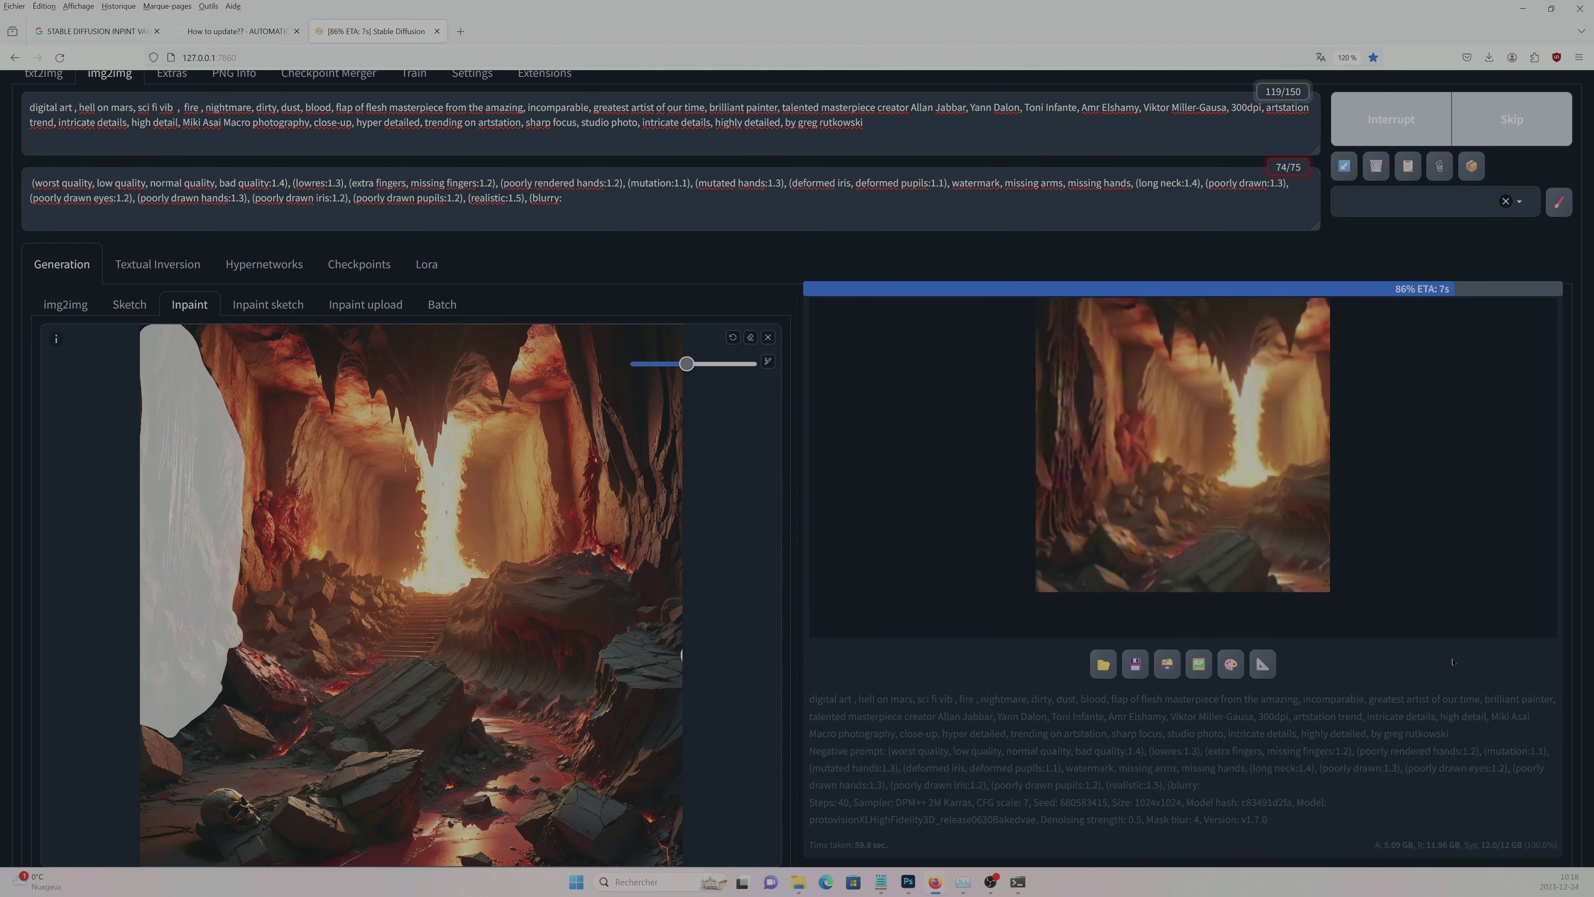
left_click(1249, 502)
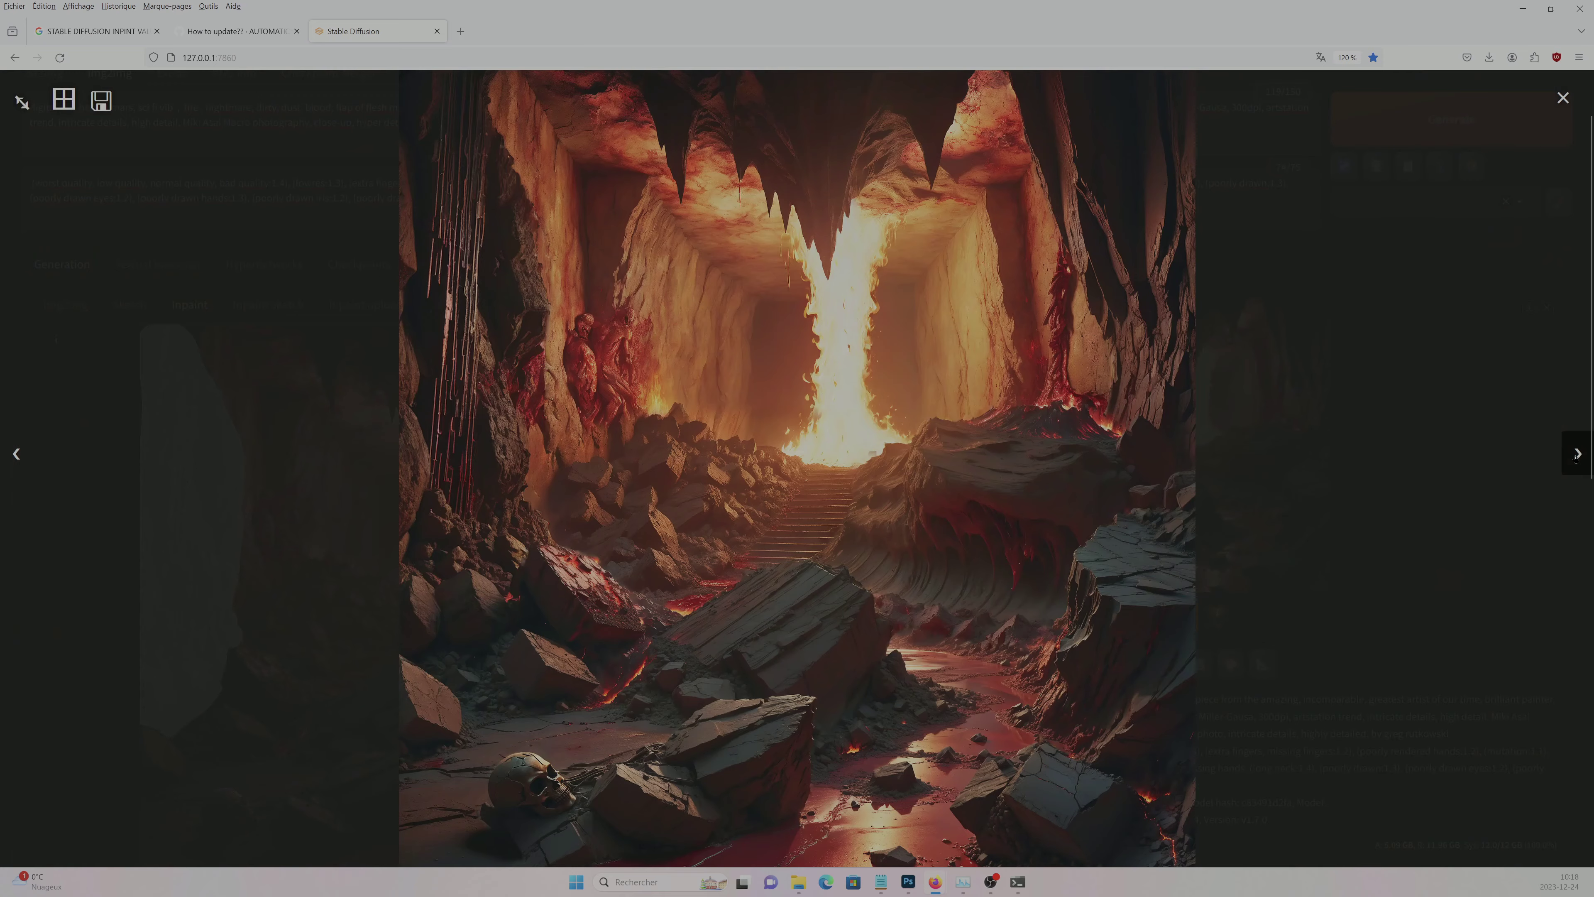
left_click(1562, 99)
- Paint more mask over the left cave wall, regenerate, and look at the result
key("s")
left_click_drag(270, 691, 285, 601)
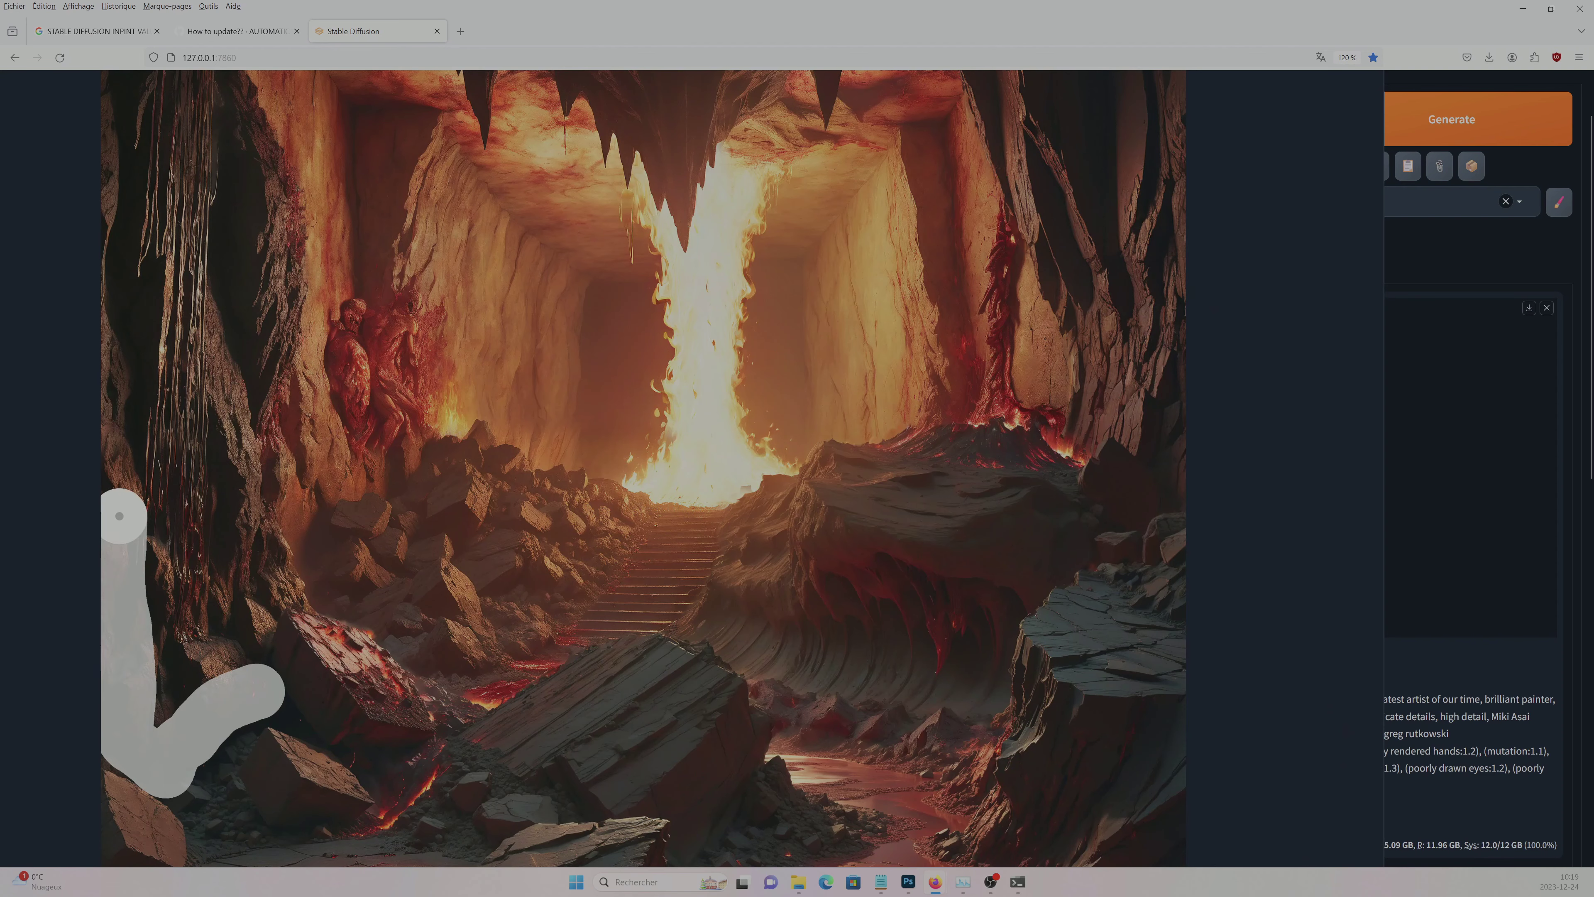
key("s")
left_click_drag(157, 678, 235, 471)
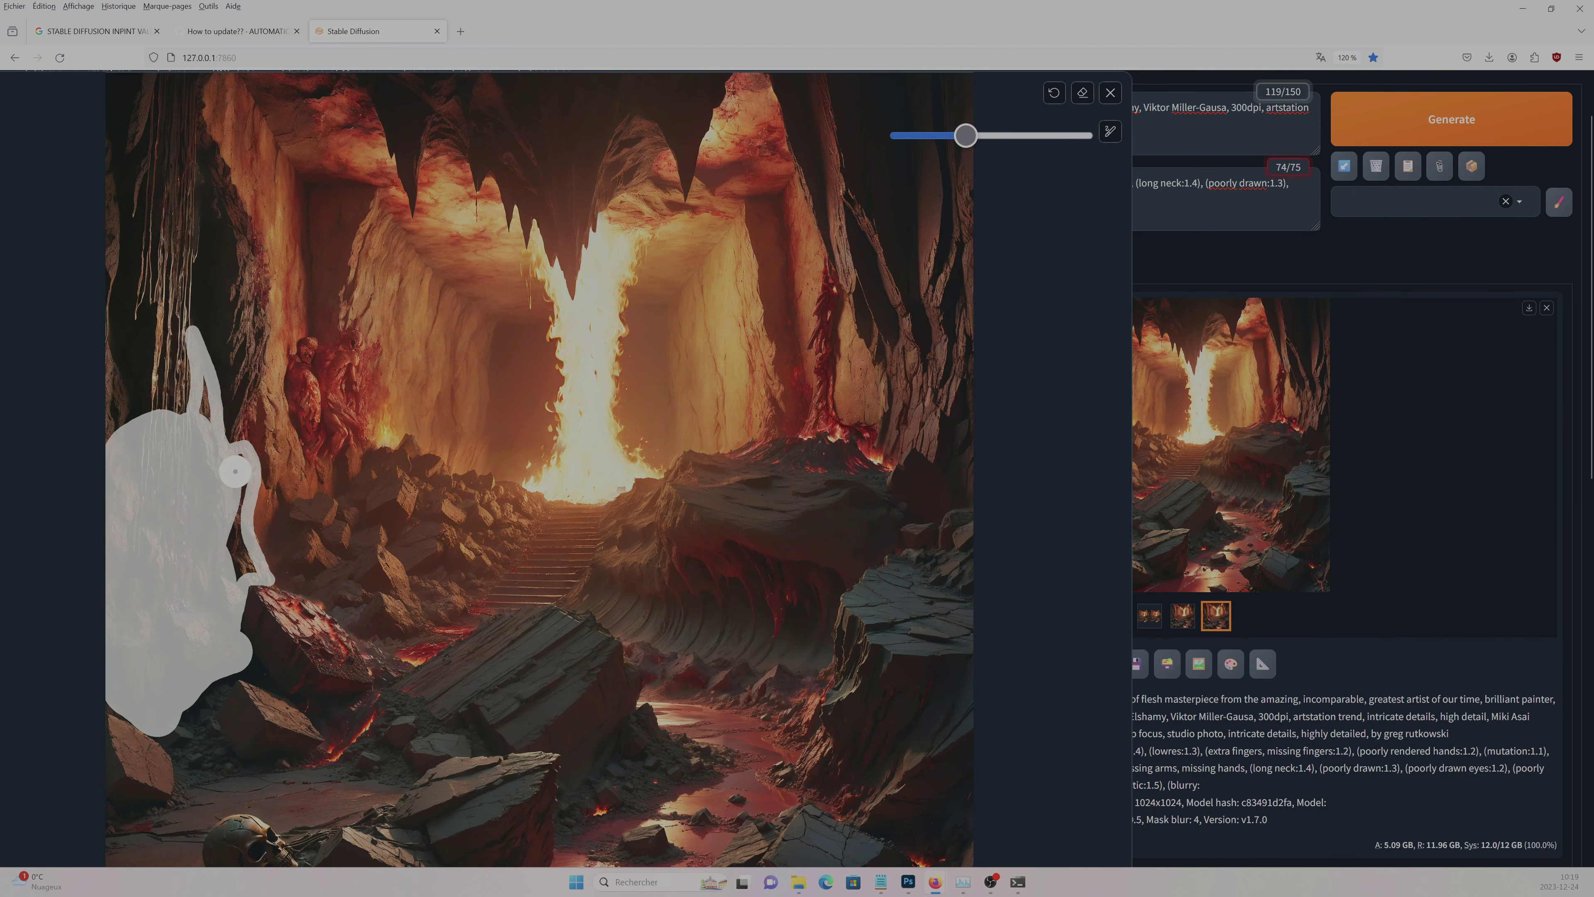
key("s")
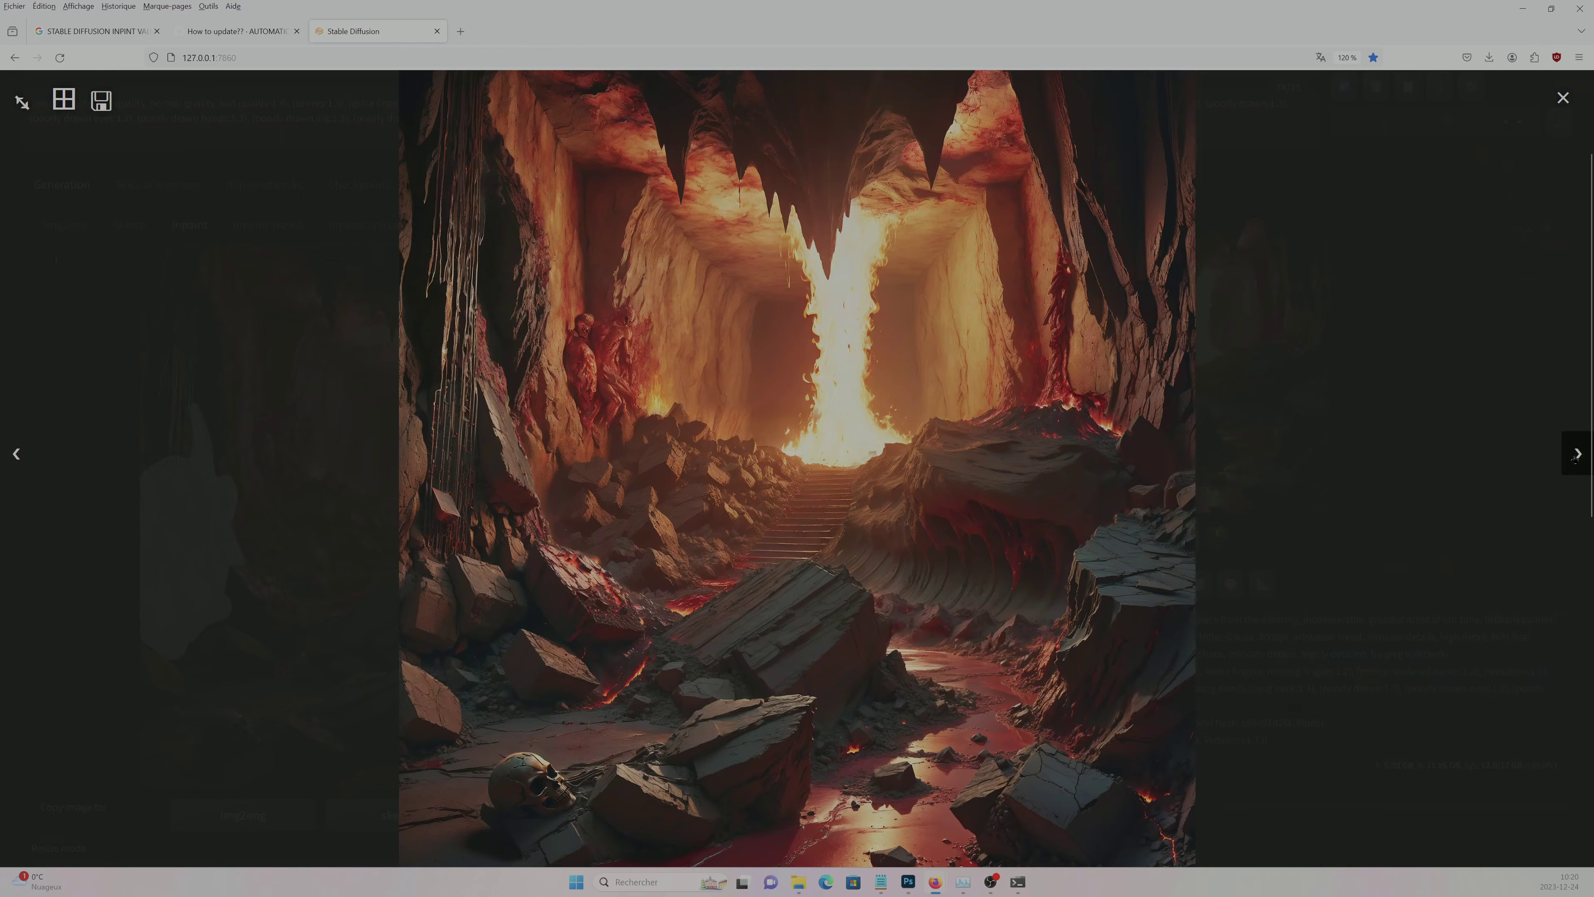
left_click(906, 588)
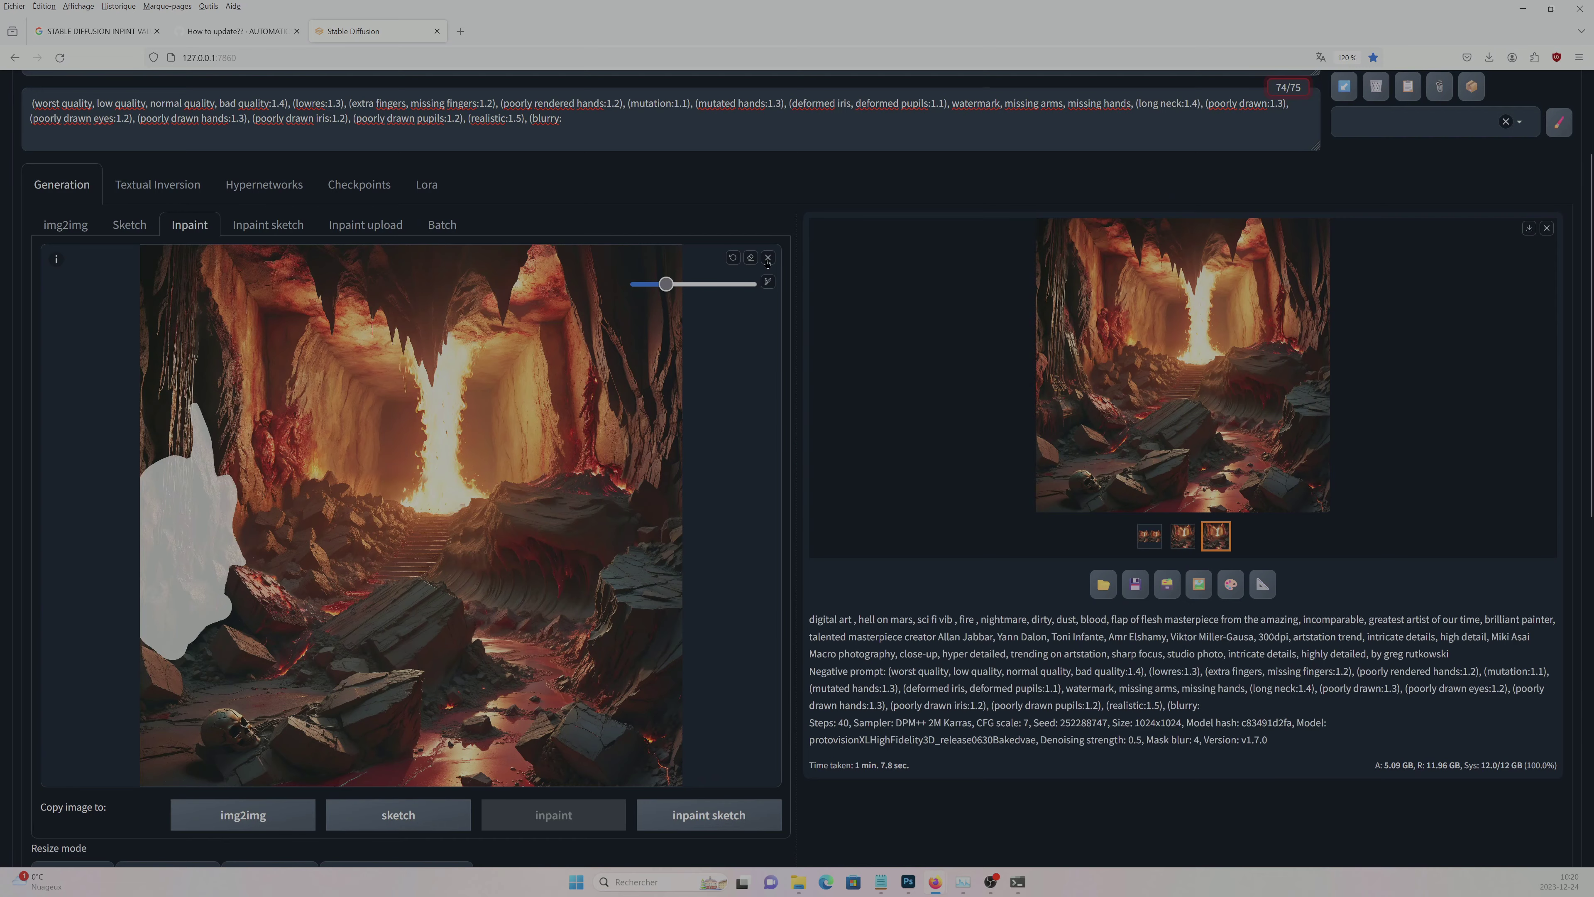
scroll(906, 588, "down", 5)
- Mask the upper left of the cave wall and regenerate it
key("s")
mouse_move(245, 308)
left_mouse_down()
mouse_move(301, 552)
mouse_move(167, 331)
mouse_move(238, 491)
left_mouse_up()
key("s")
key("ctrl+Return")
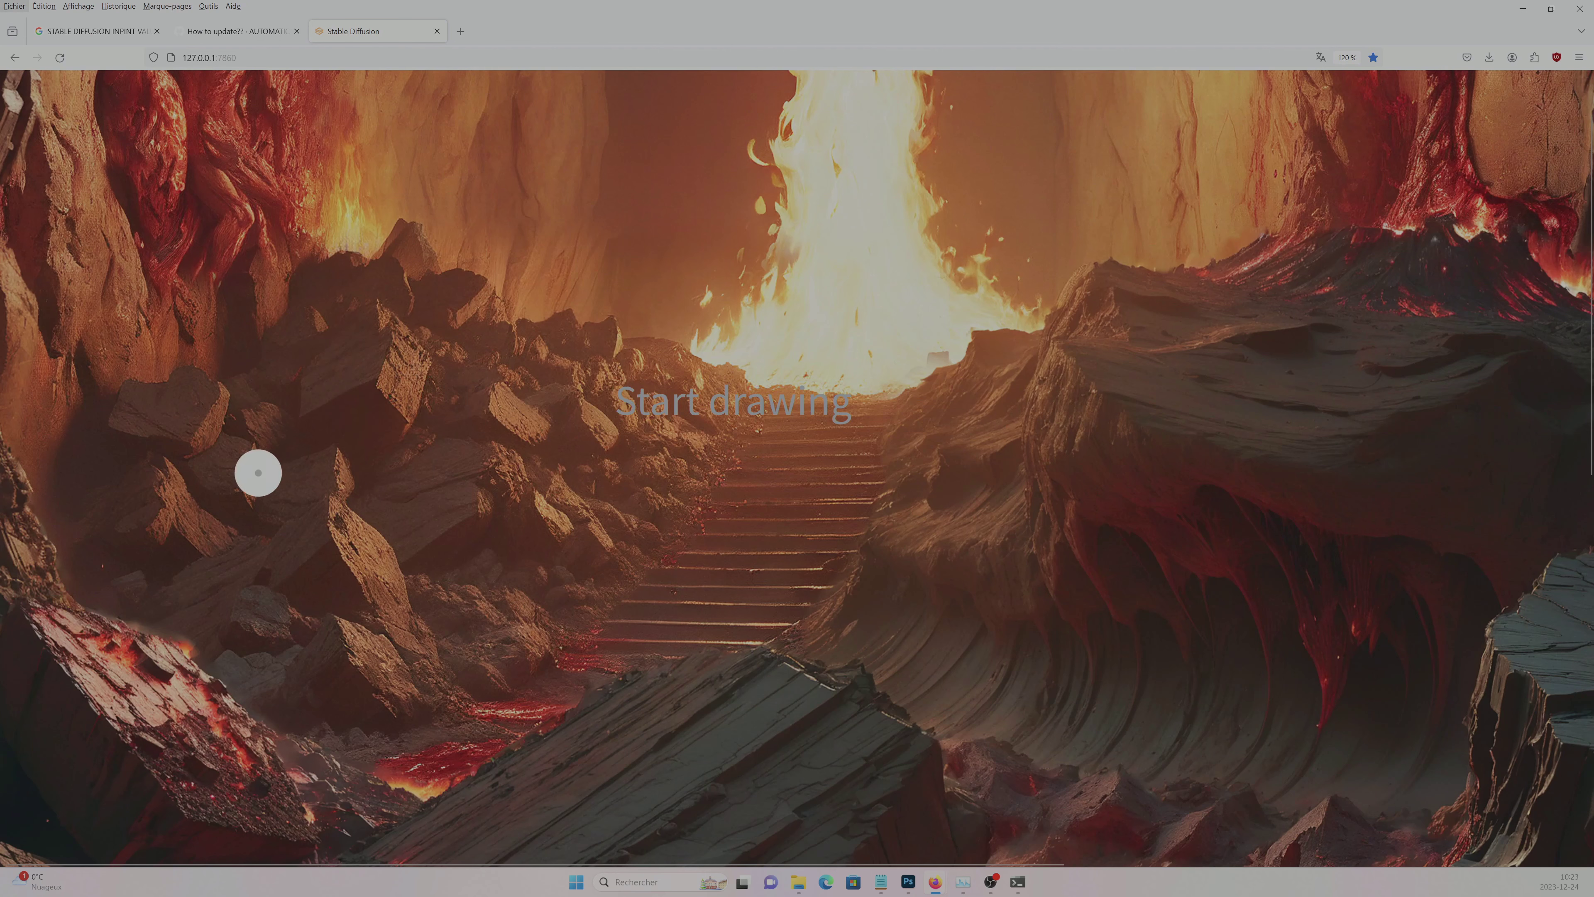
- Mask the rock pile and area left of the stairs, regenerating after each mask
mouse_move(213, 634)
left_mouse_down()
mouse_move(149, 403)
mouse_move(283, 716)
left_mouse_up()
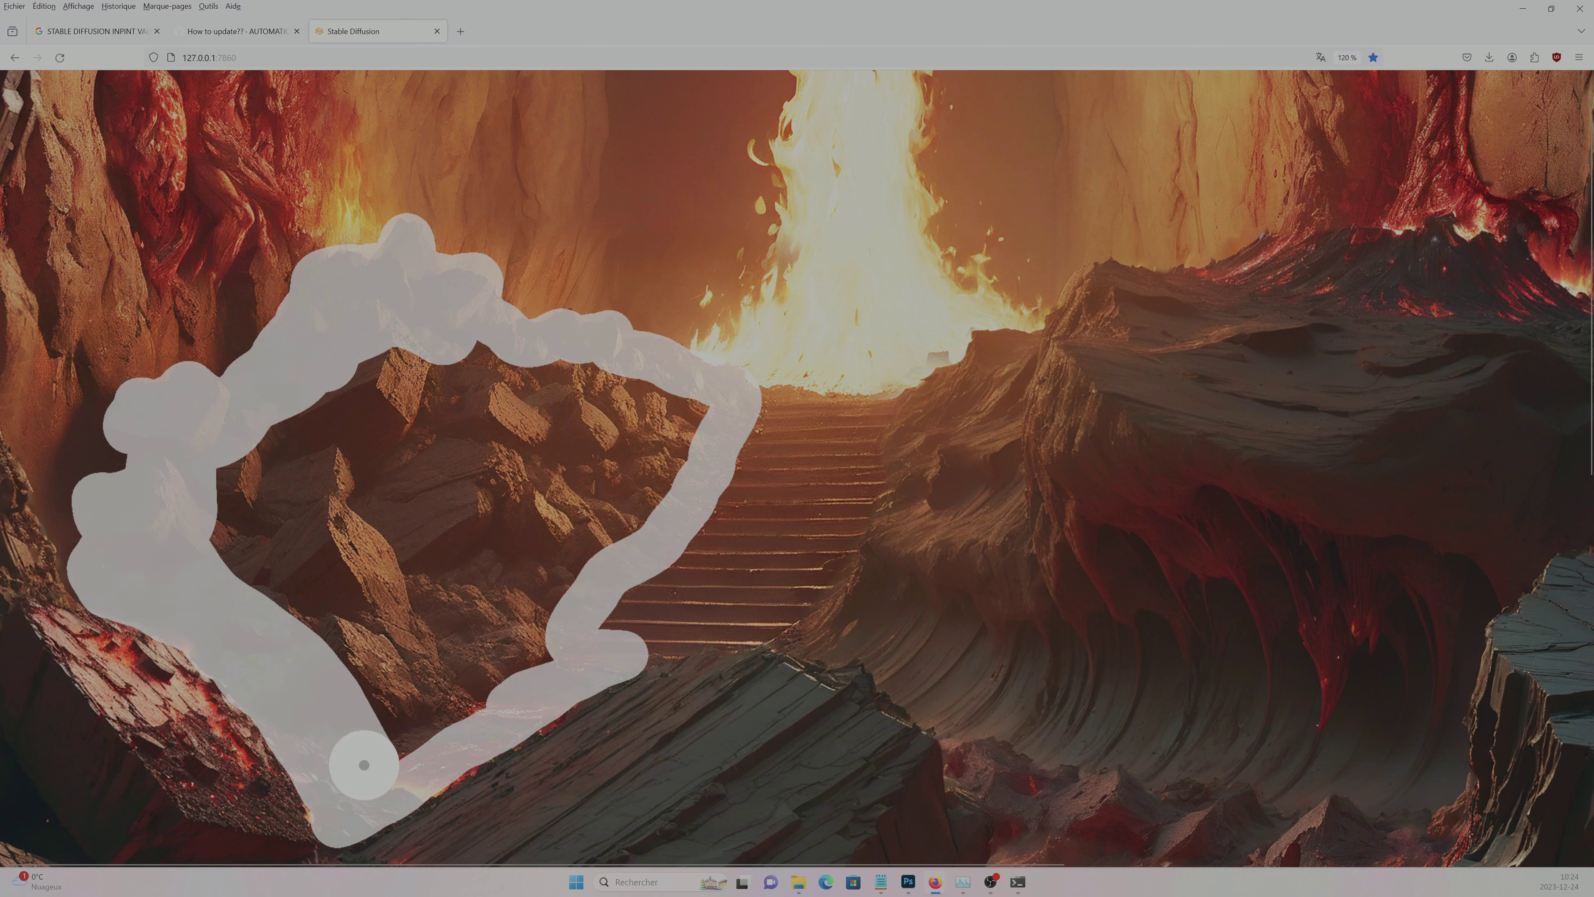
left_click_drag(282, 716, 256, 531)
key("r")
left_click(1472, 199)
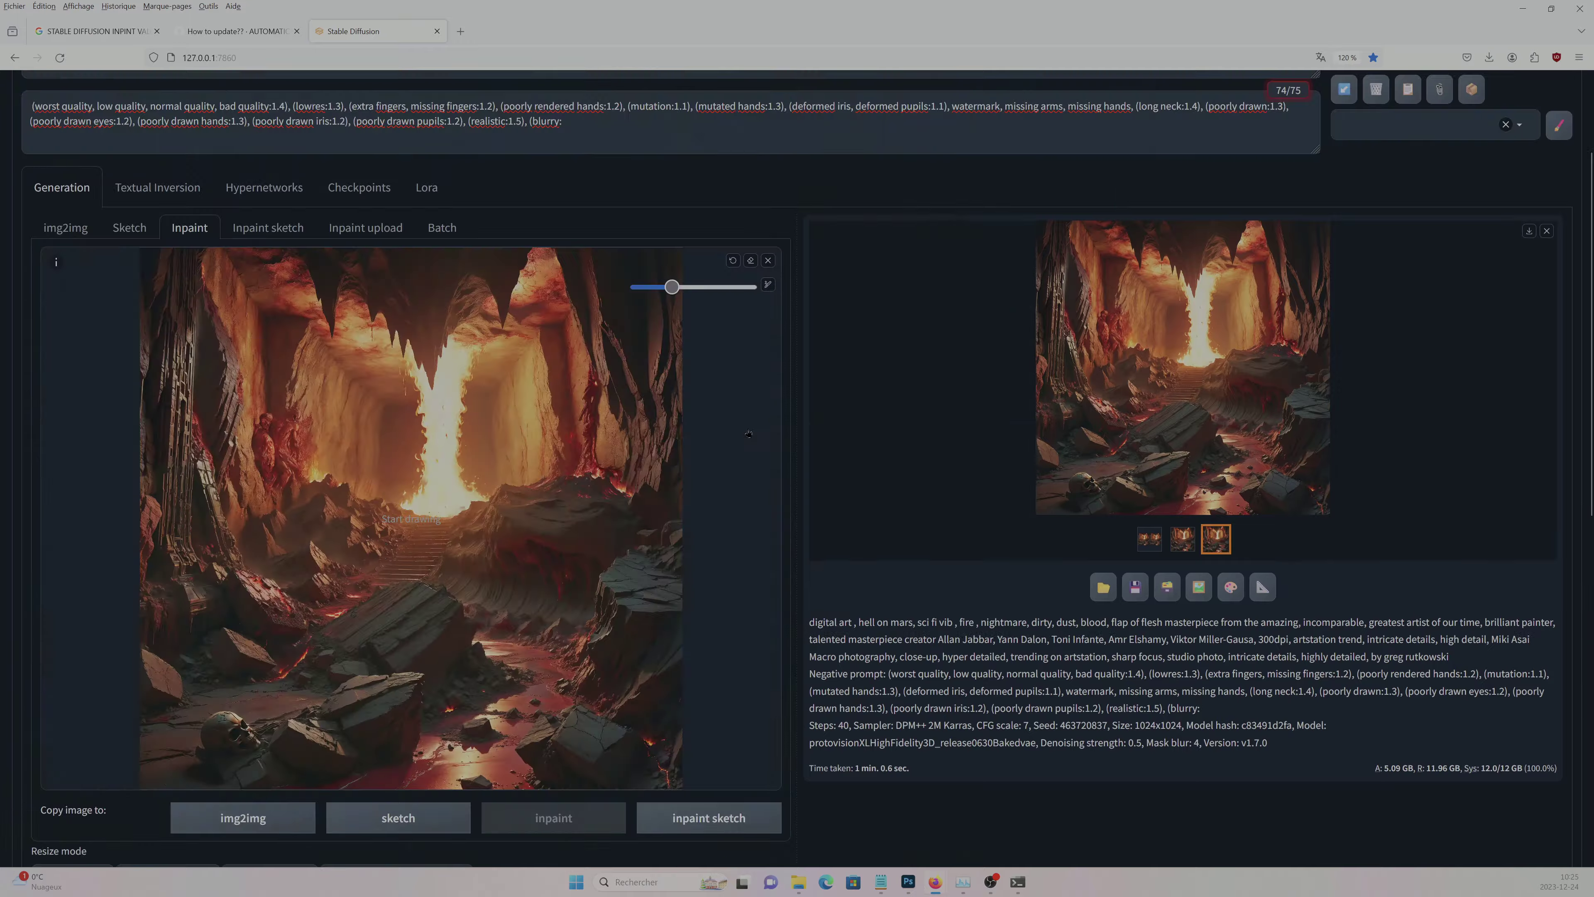
left_click_drag(439, 477, 487, 654)
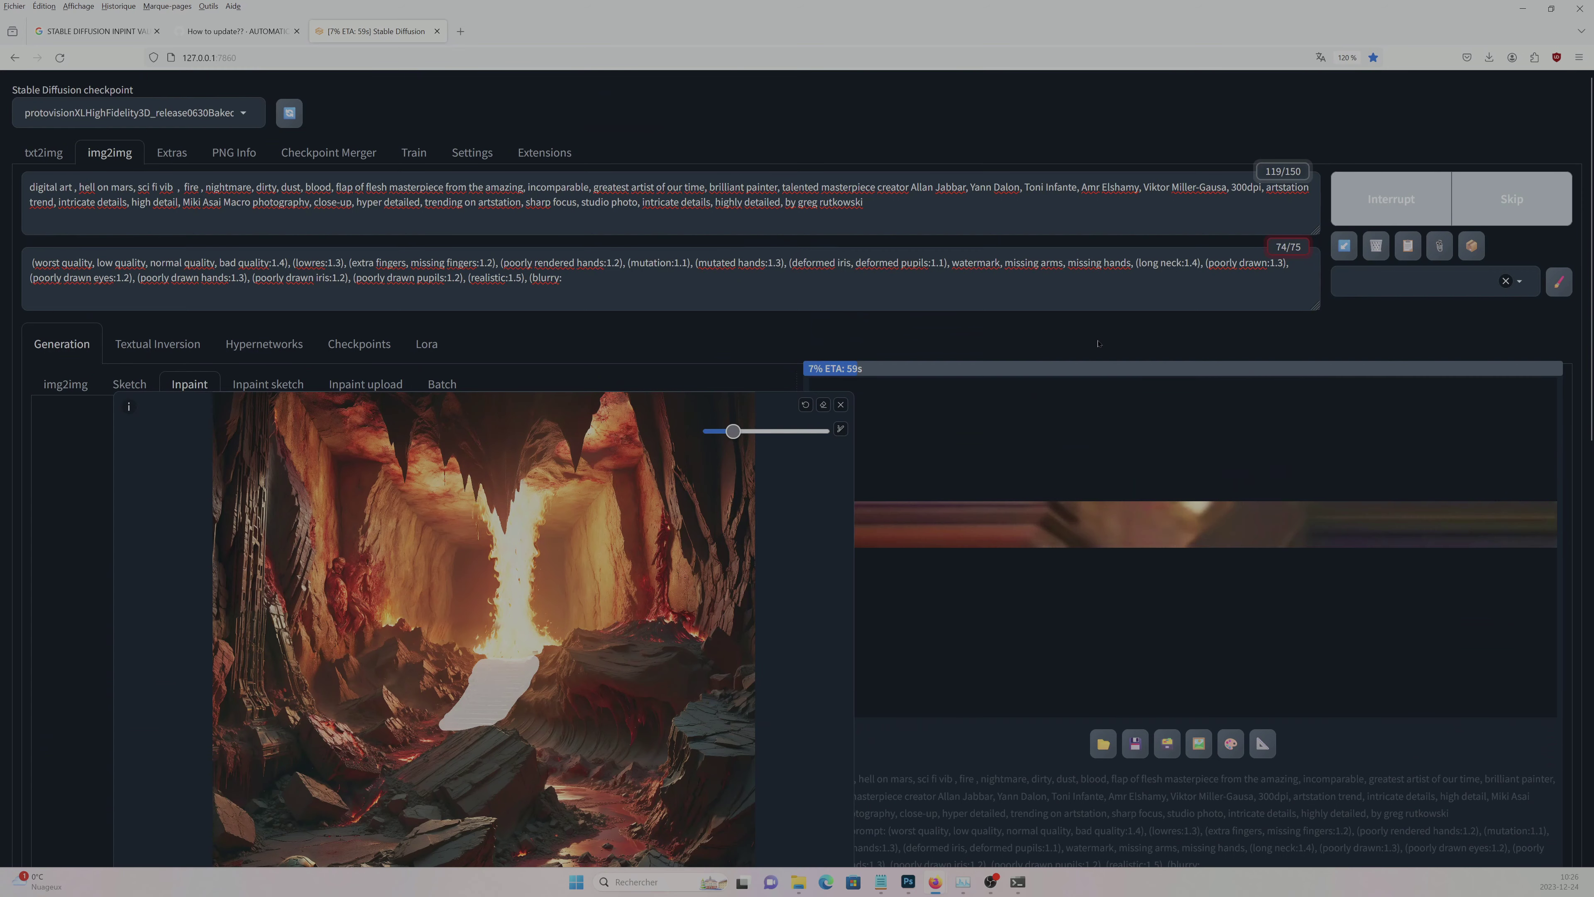
scroll(1386, 529, "down", 3)
key("ctrl+Return")
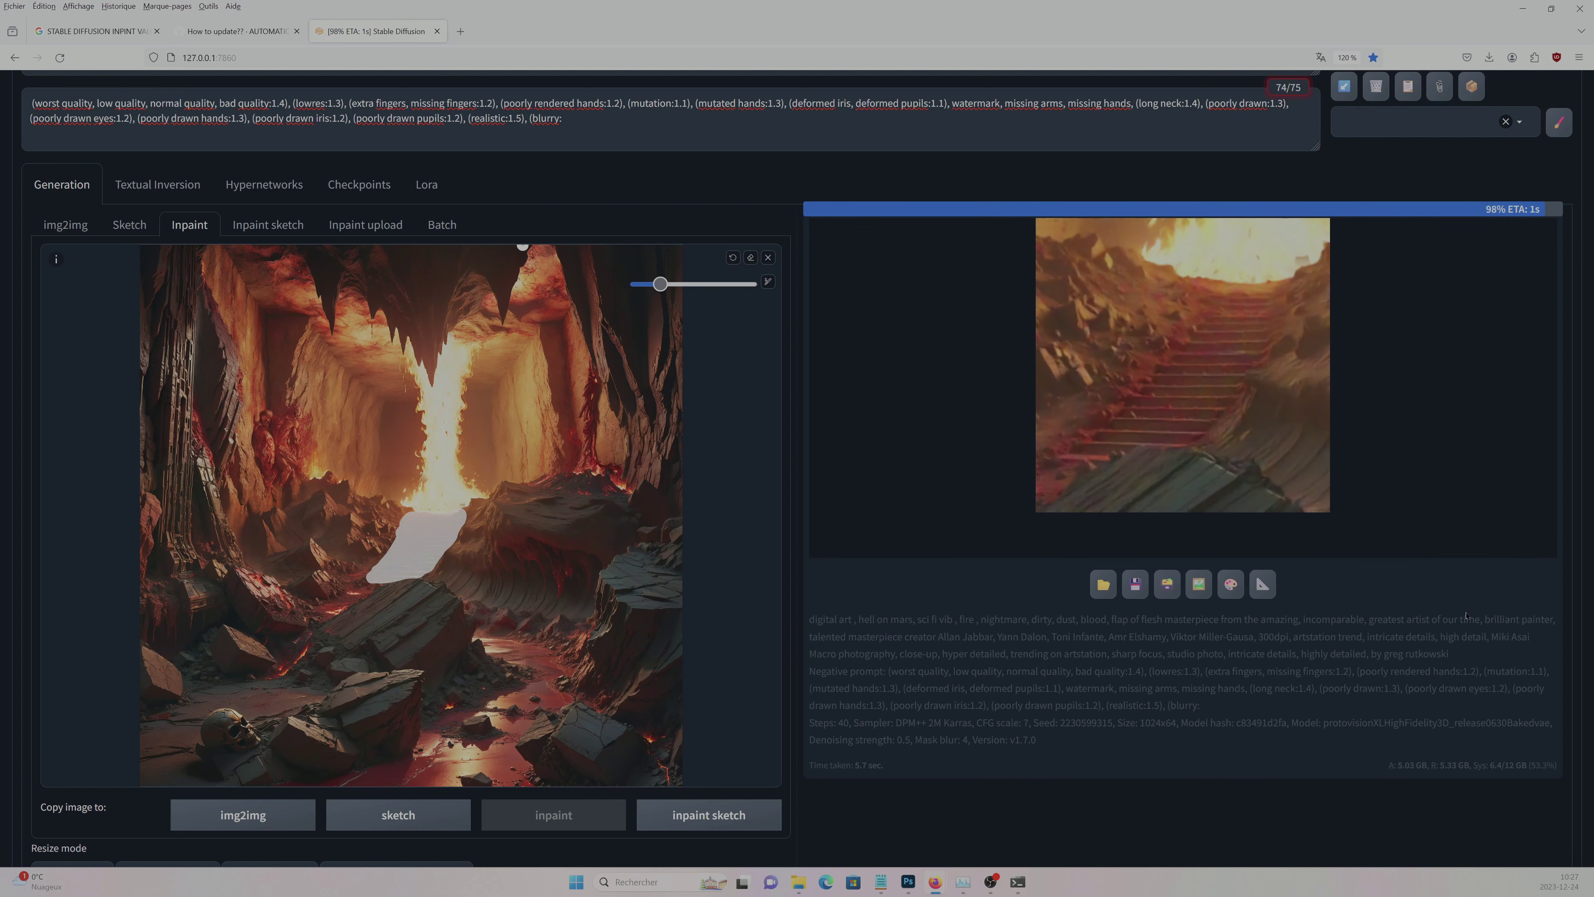
- Close the result viewer and mask the wall just right of the fire column
left_click(1257, 404)
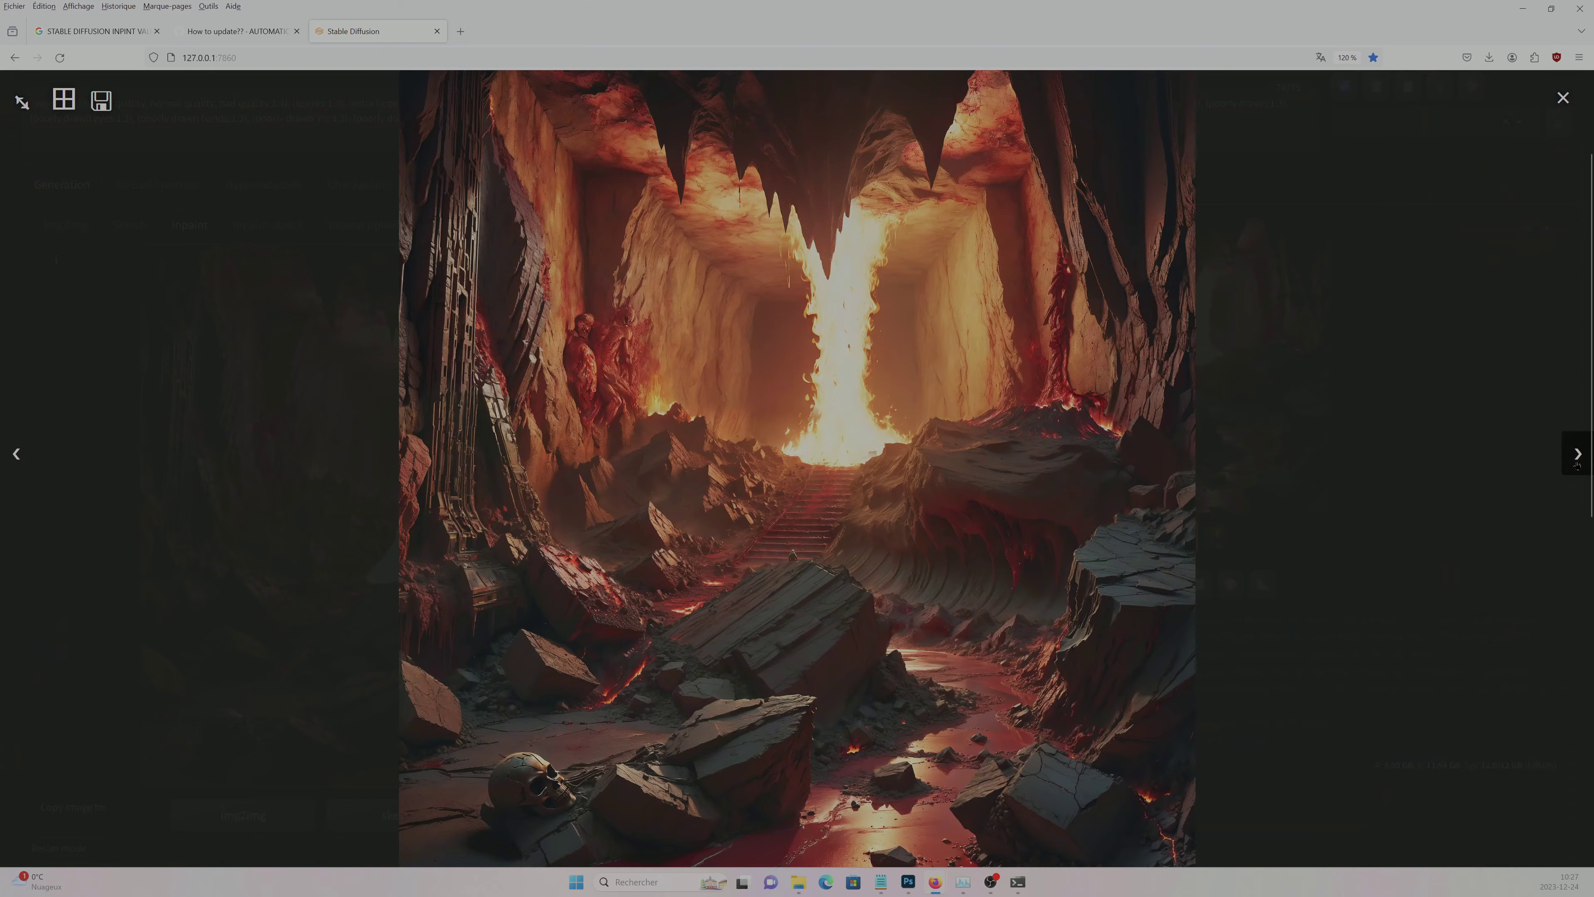
left_click(1256, 404)
scroll(966, 783, "down", 10)
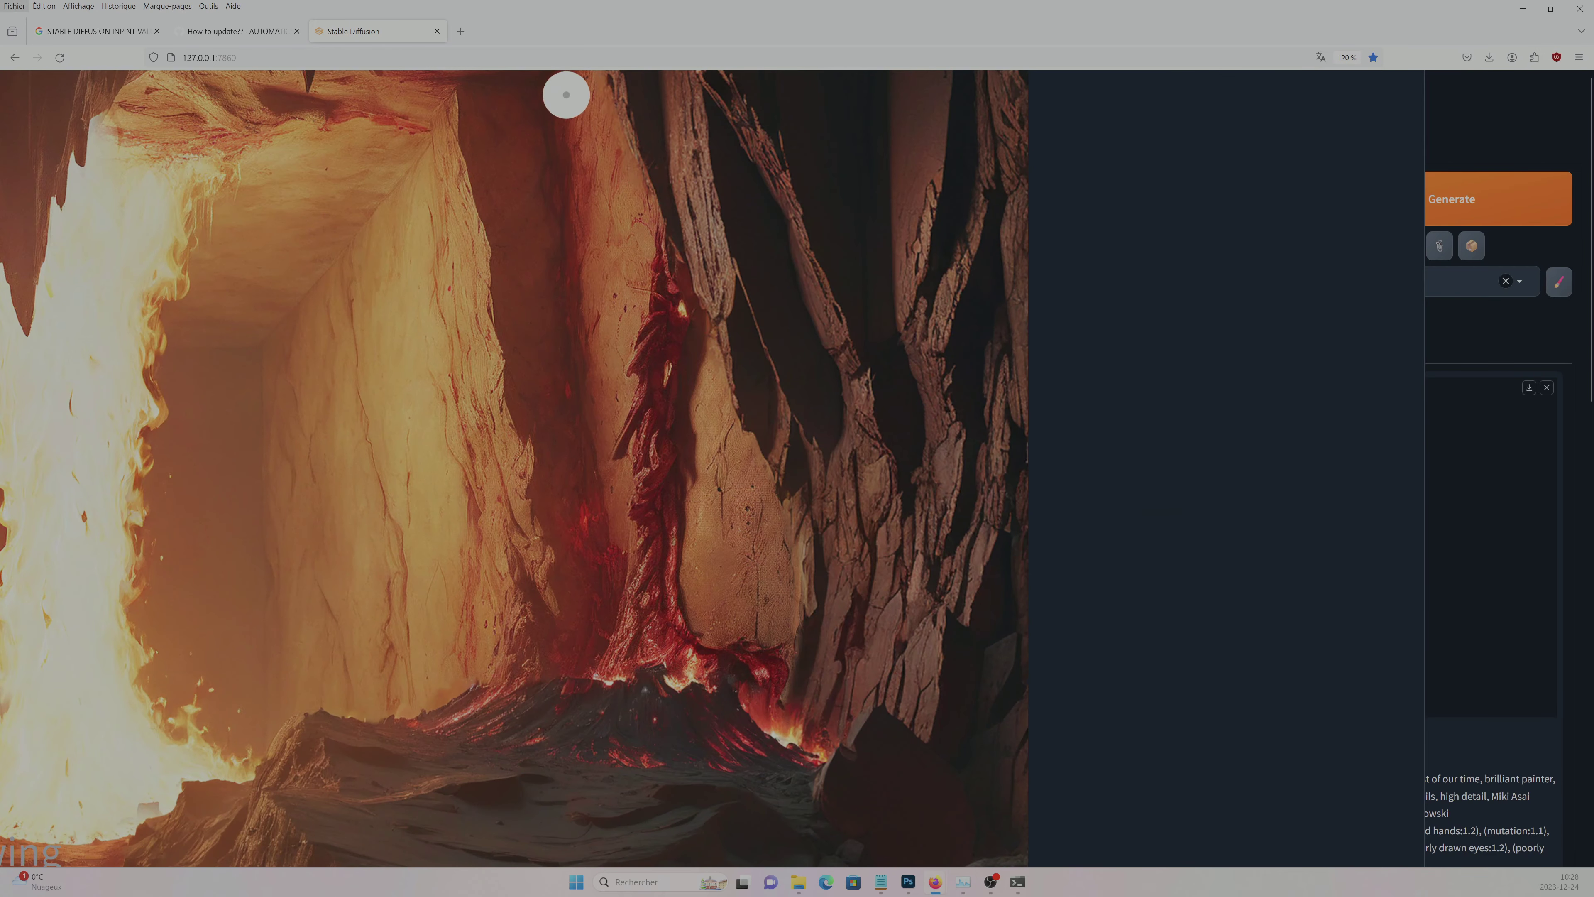
mouse_move(562, 89)
left_mouse_down()
mouse_move(564, 568)
mouse_move(765, 577)
mouse_move(569, 74)
mouse_move(622, 552)
mouse_move(546, 76)
left_mouse_up()
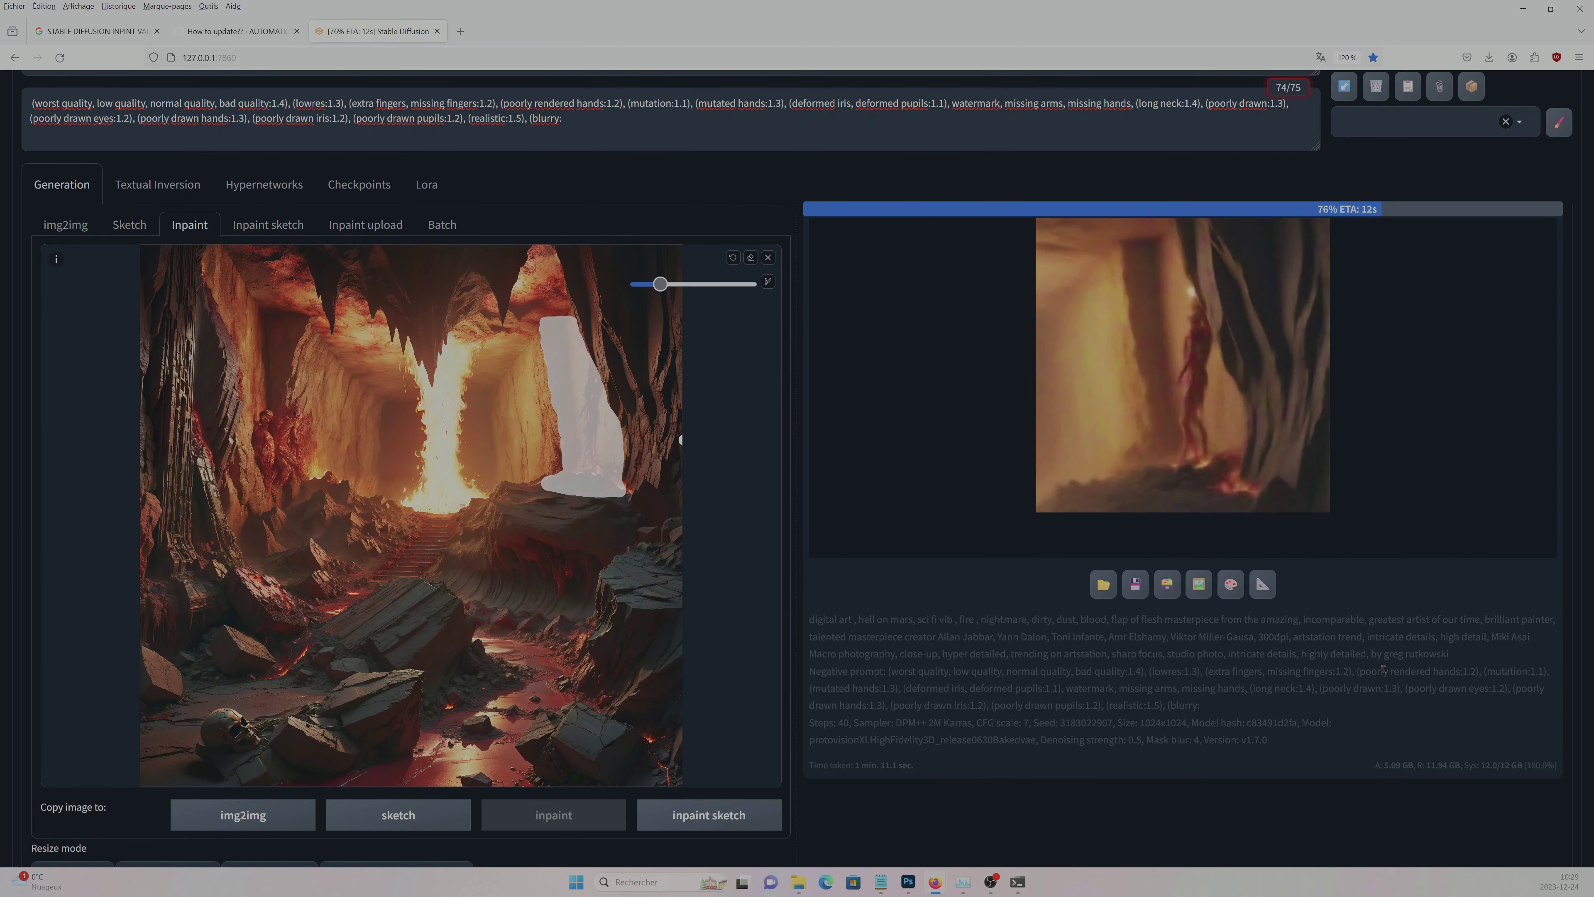
- Repaint a larger closed mask over the wall beside the fire
scroll(1382, 669, "up", 3)
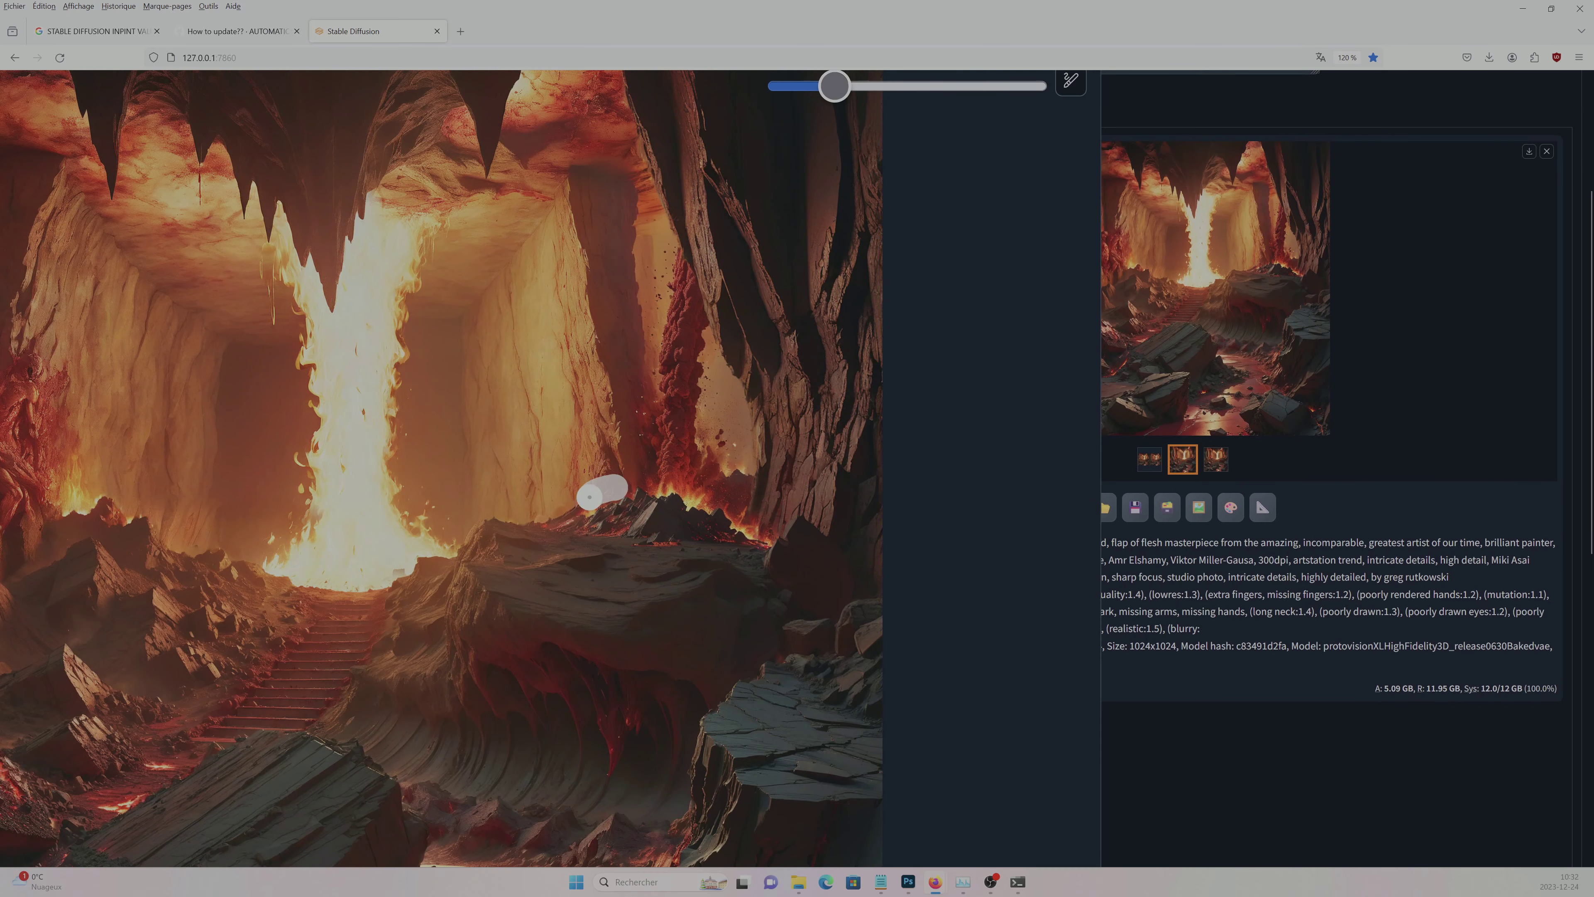
left_click_drag(612, 488, 471, 316)
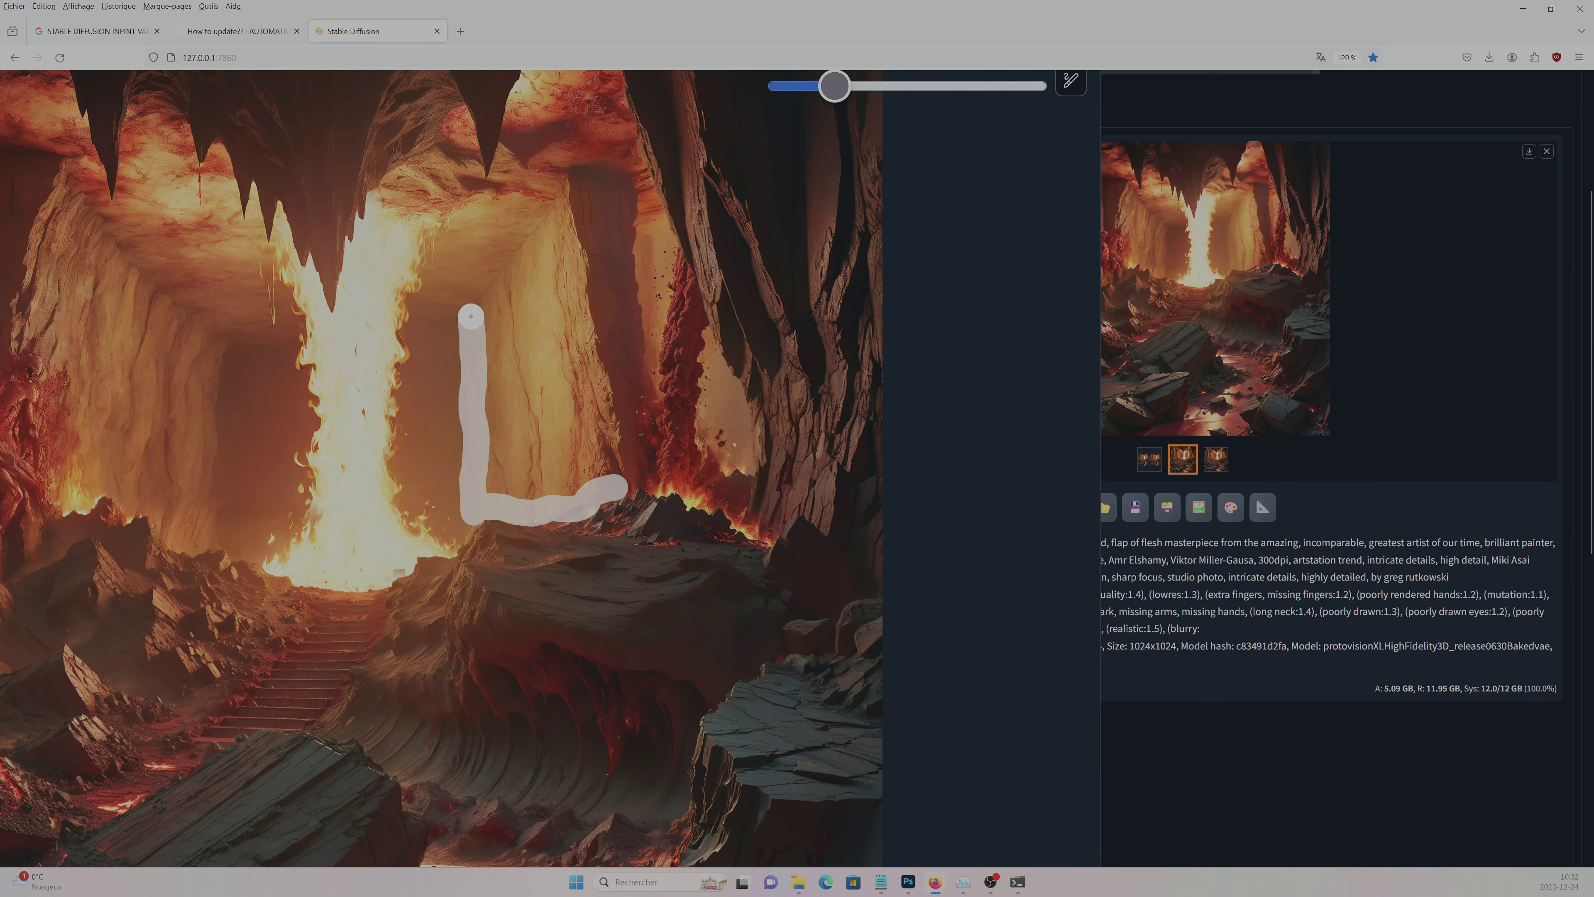
left_click_drag(556, 245, 546, 377)
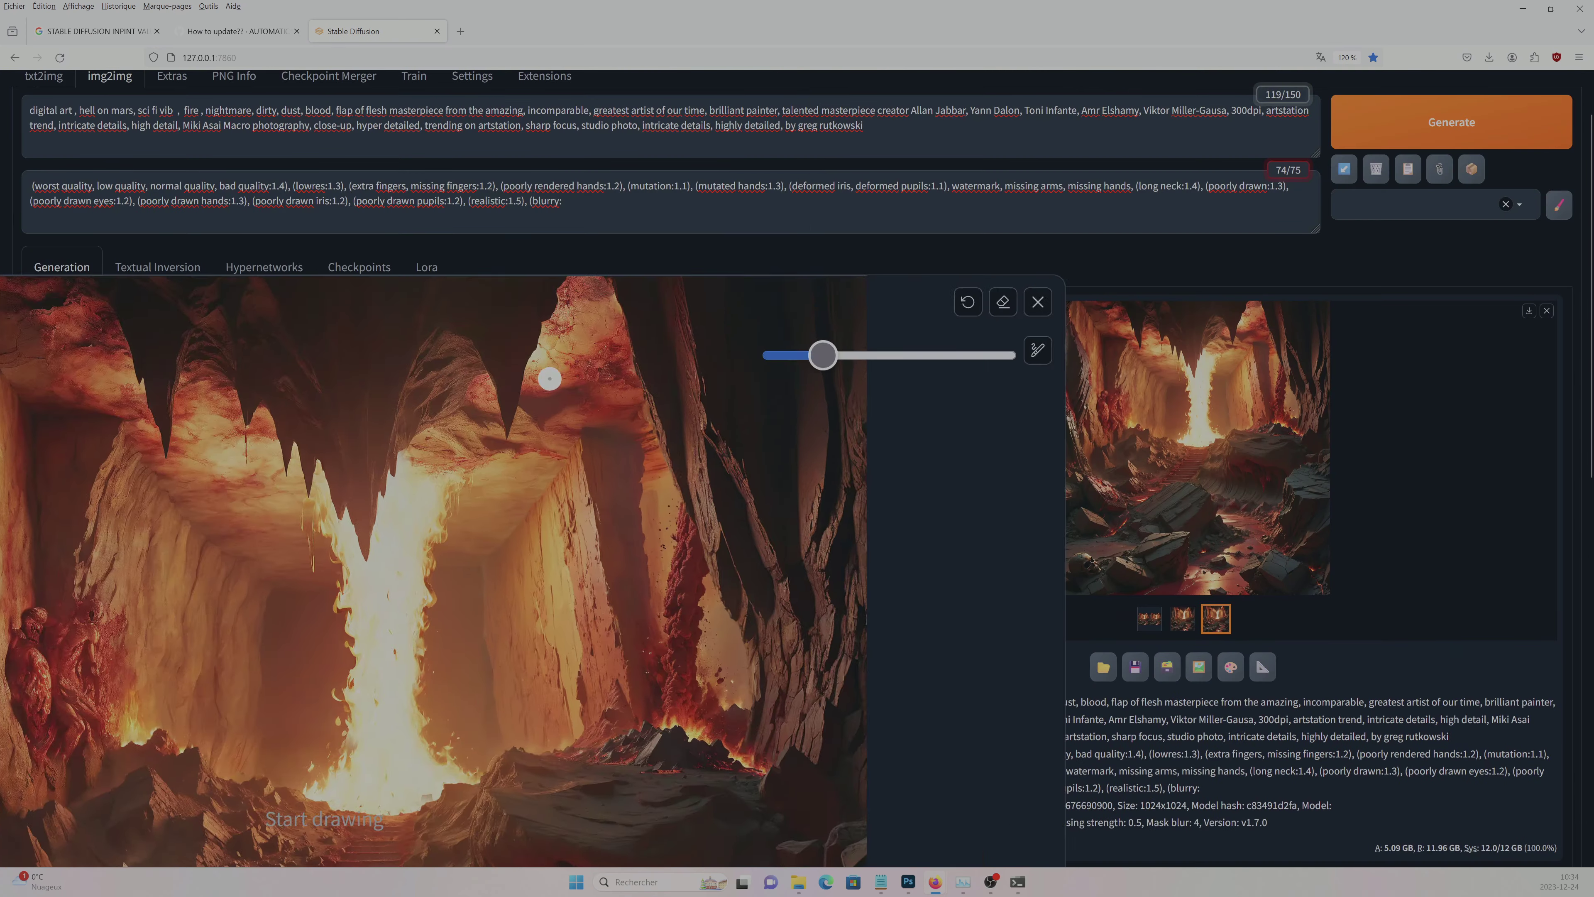
- Mask the area near the top of the cave, generate, and review the result
left_click_drag(552, 407, 425, 434)
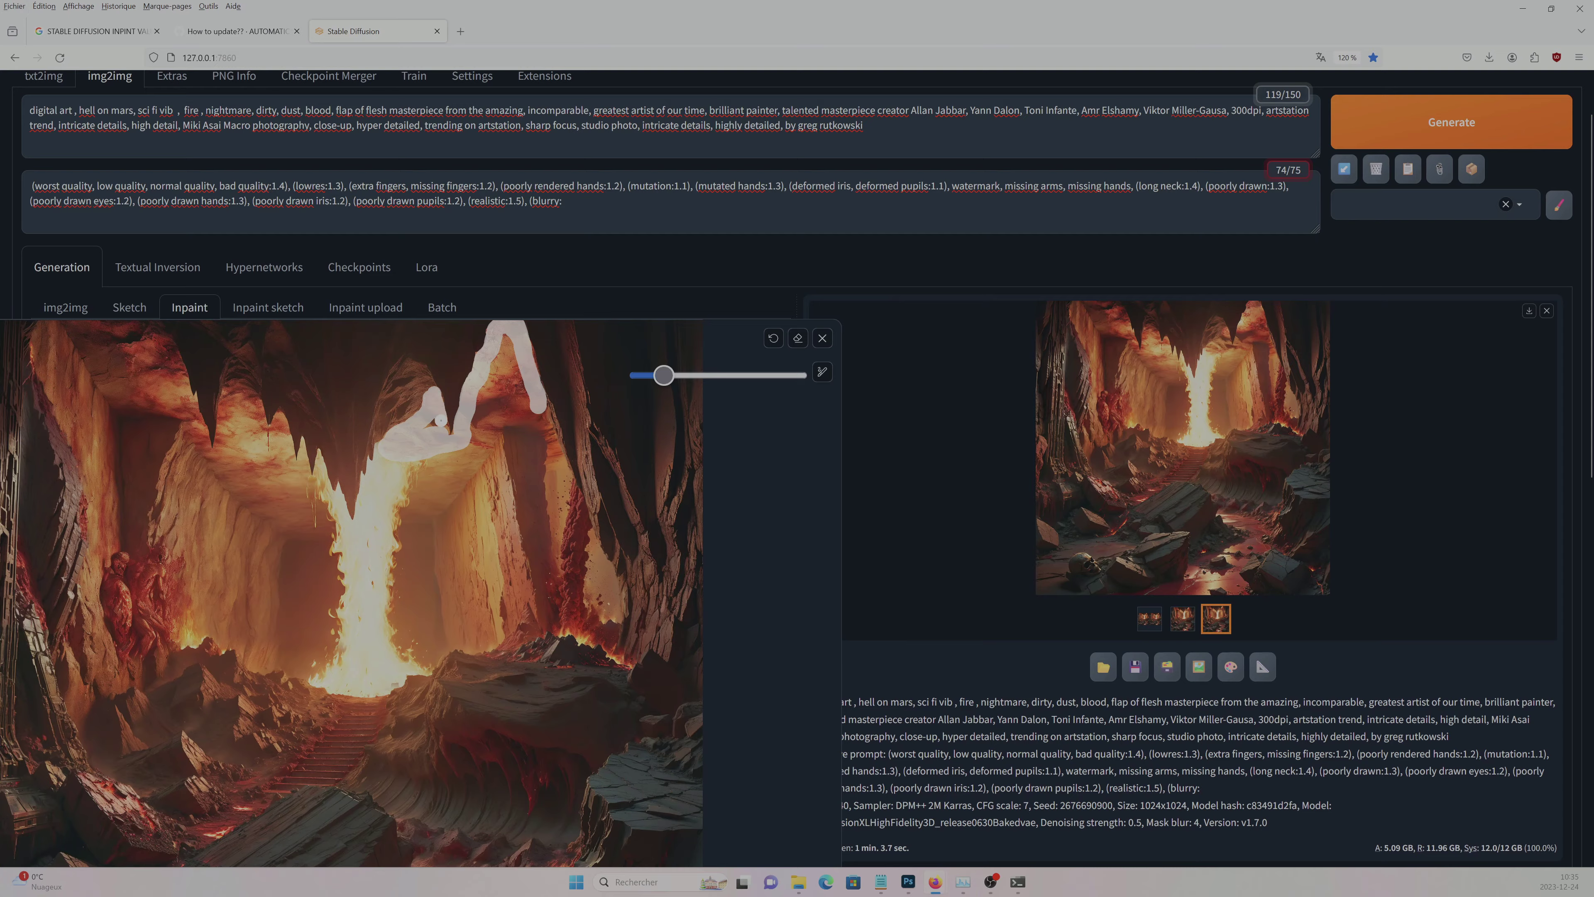
scroll(424, 434, "up", 1)
left_click_drag(446, 508, 502, 425)
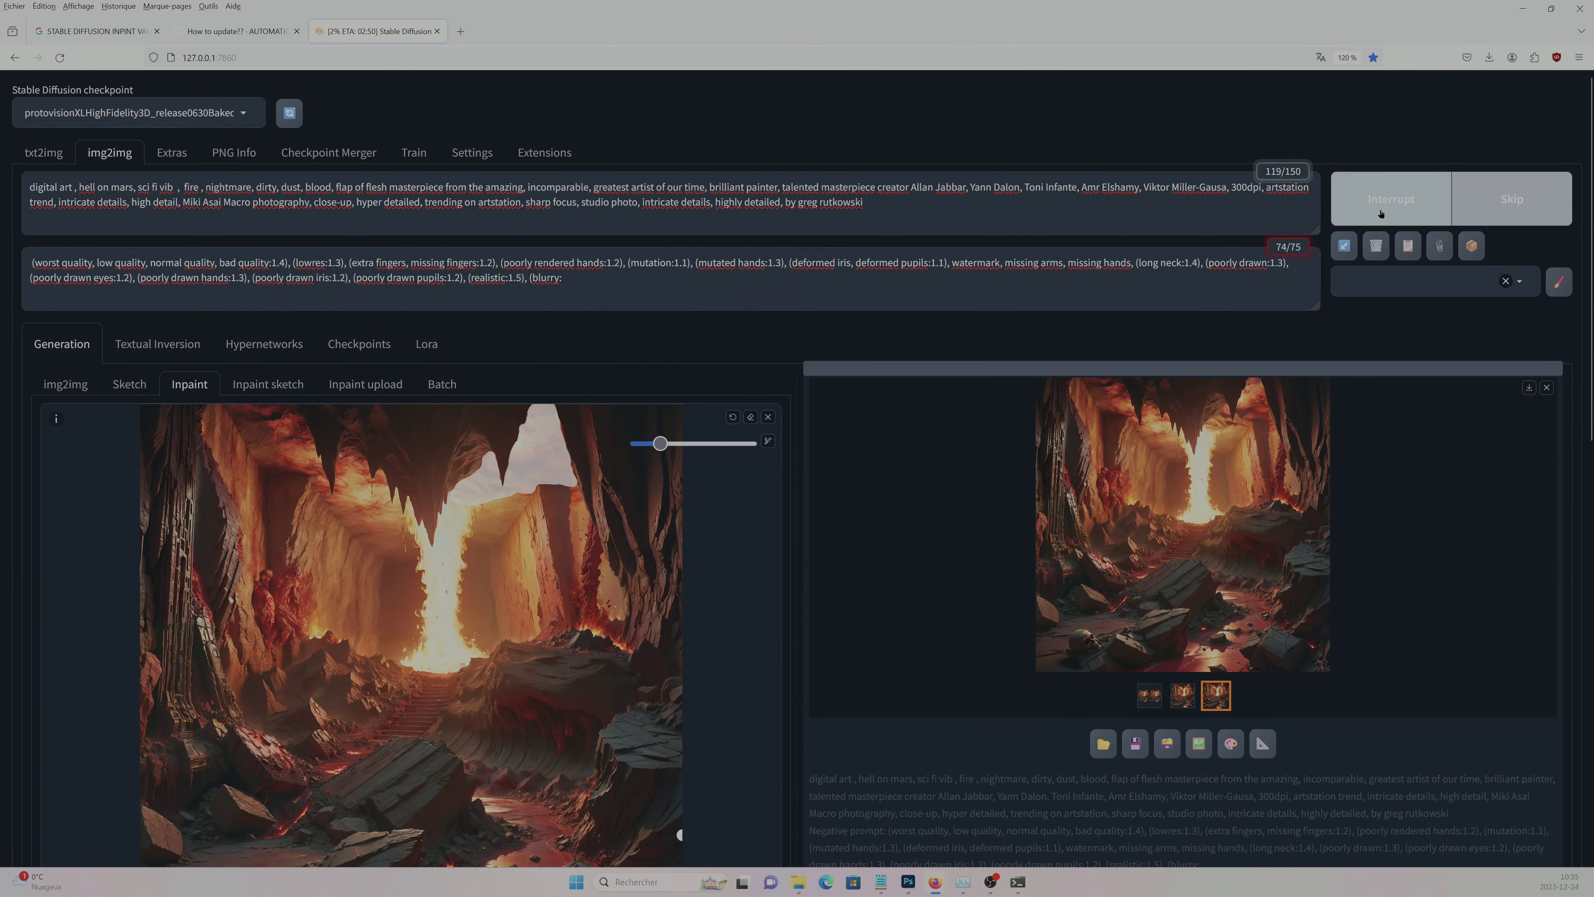
left_click(1369, 206)
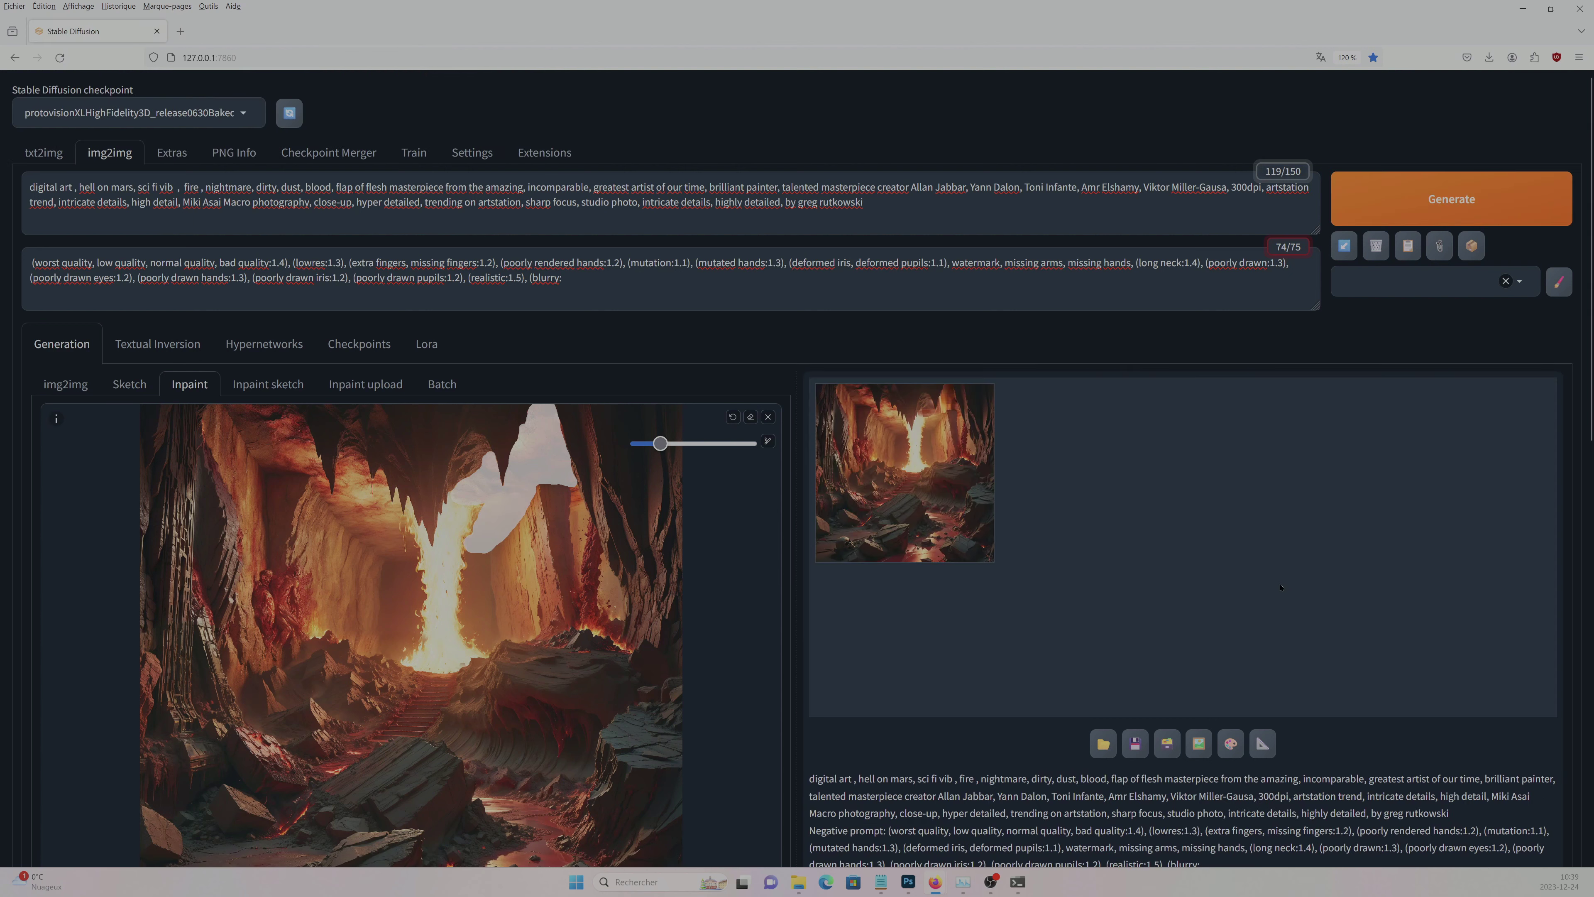
left_click(1451, 199)
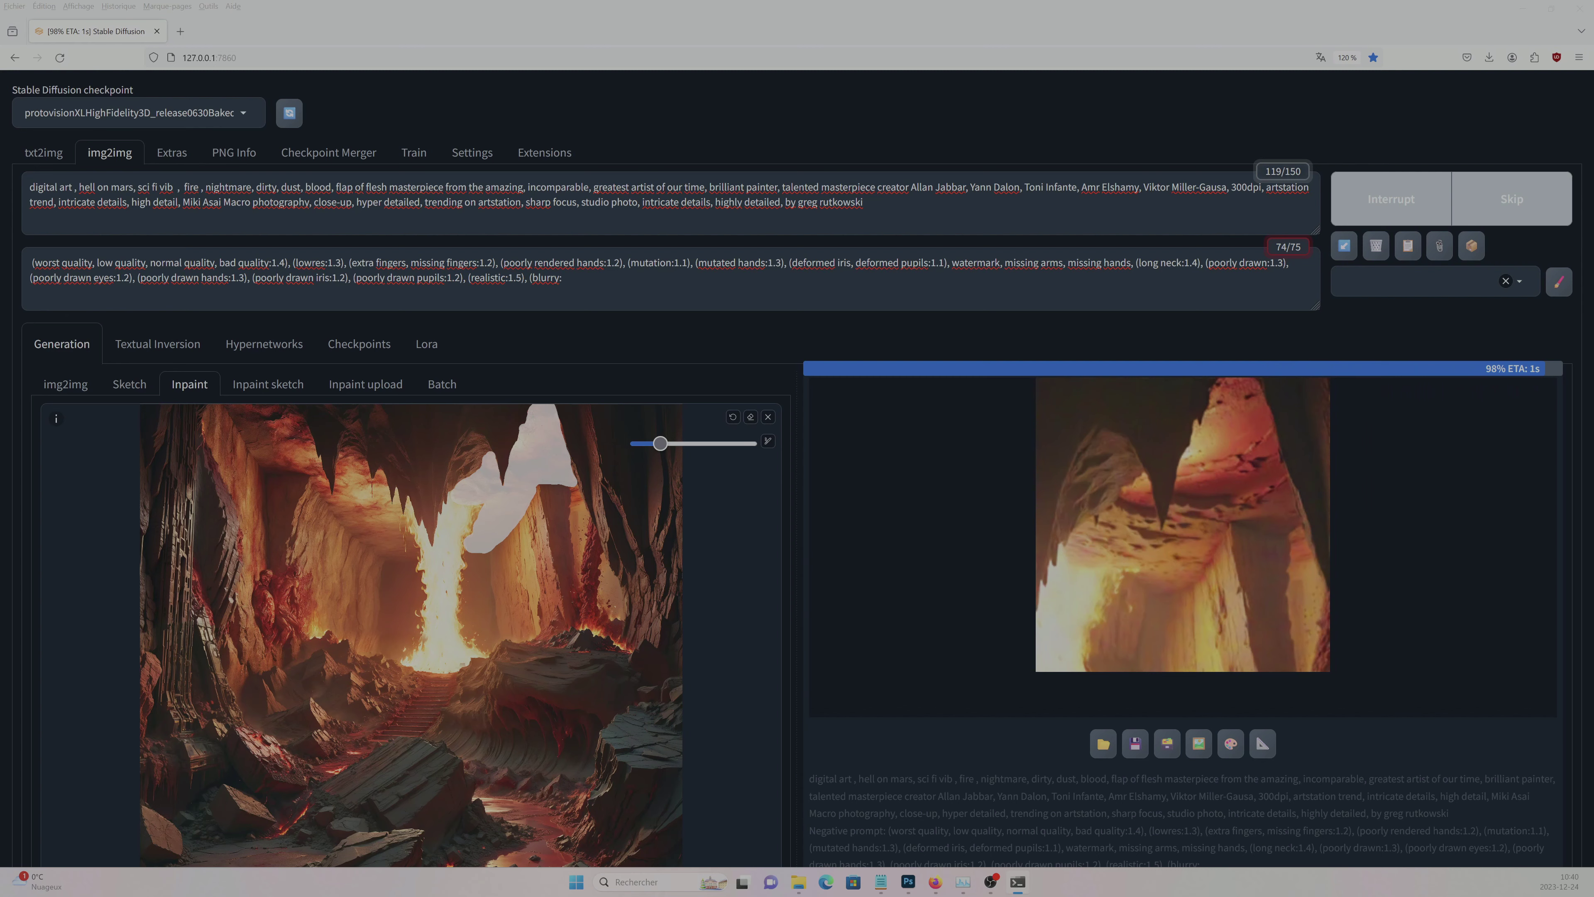
left_click(1183, 524)
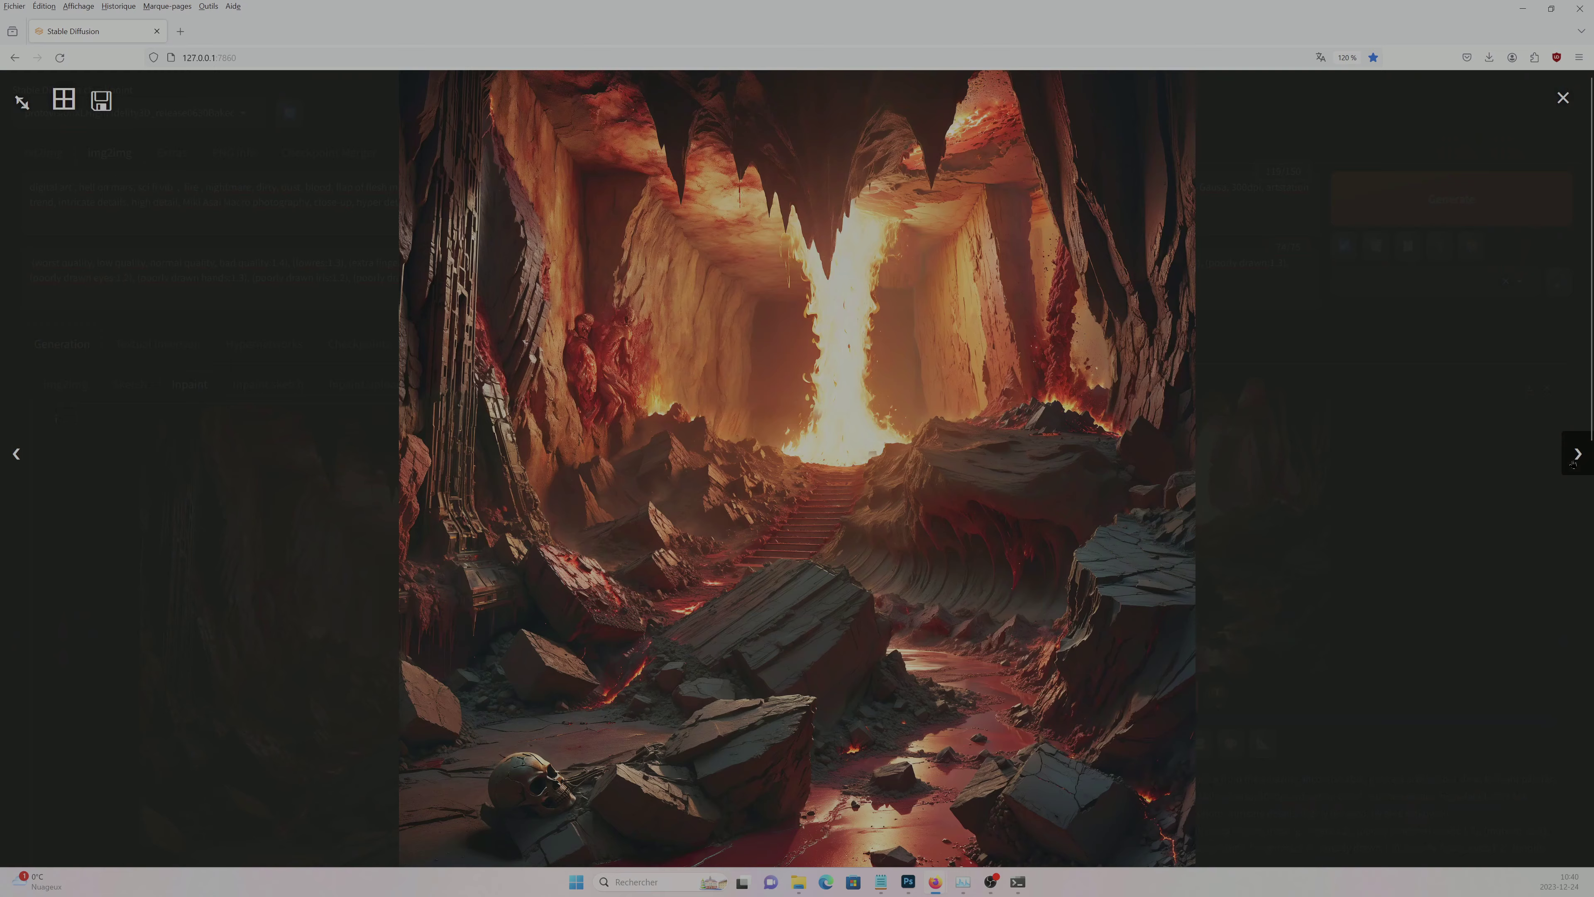
left_click(1562, 98)
- Paint a mask over the upper-left wall in the full-screen canvas
key("s")
mouse_move(709, 264)
left_mouse_down()
mouse_move(576, 455)
mouse_move(338, 331)
mouse_move(461, 143)
mouse_move(491, 480)
mouse_move(804, 310)
left_mouse_up()
scroll(473, 160, "up", 2)
scroll(473, 160, "up", 3)
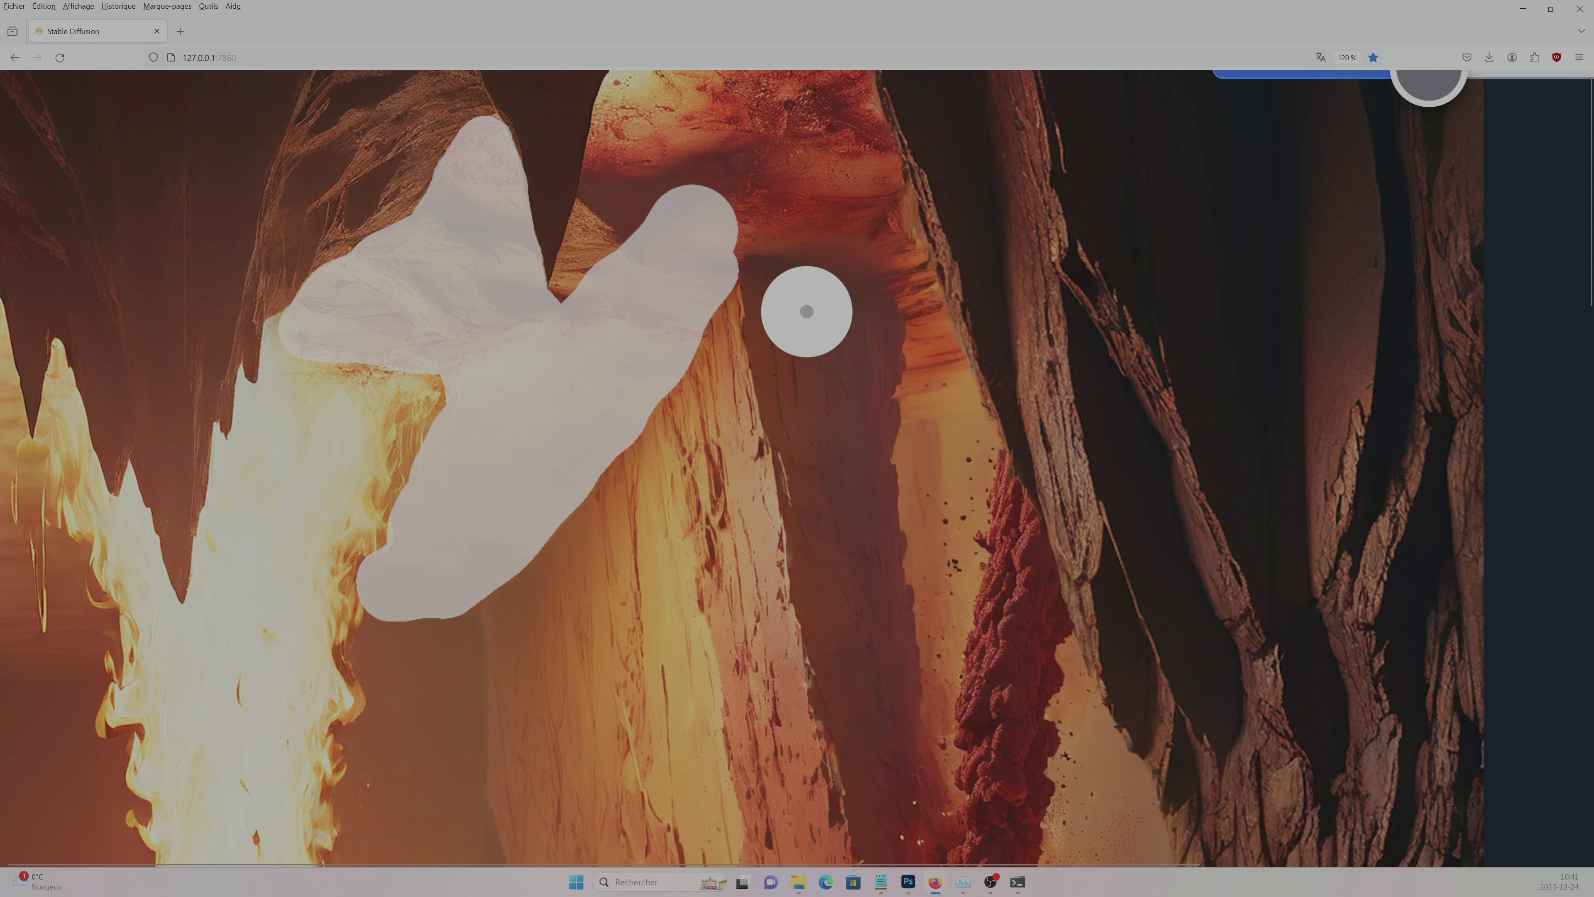
scroll(600, 337, "down", 3)
mouse_move(599, 337)
left_mouse_down()
mouse_move(633, 157)
mouse_move(865, 143)
mouse_move(697, 235)
mouse_move(803, 157)
left_mouse_up()
key("r")
scroll(725, 300, "up", 2)
left_click_drag(694, 284, 754, 330)
key("s")
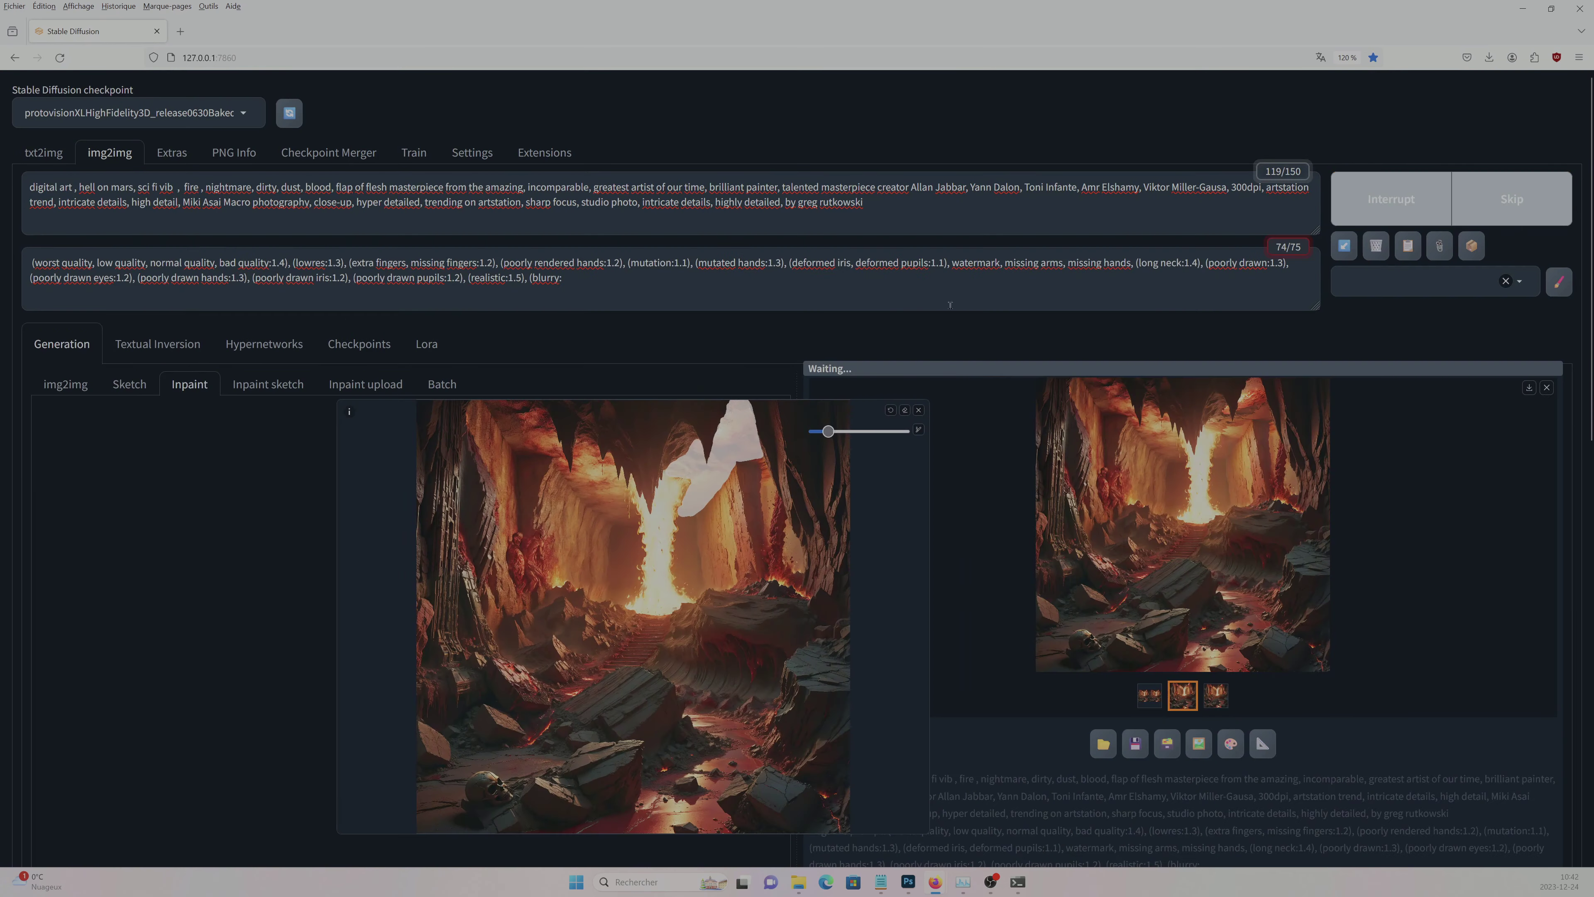
scroll(949, 328, "down", 2)
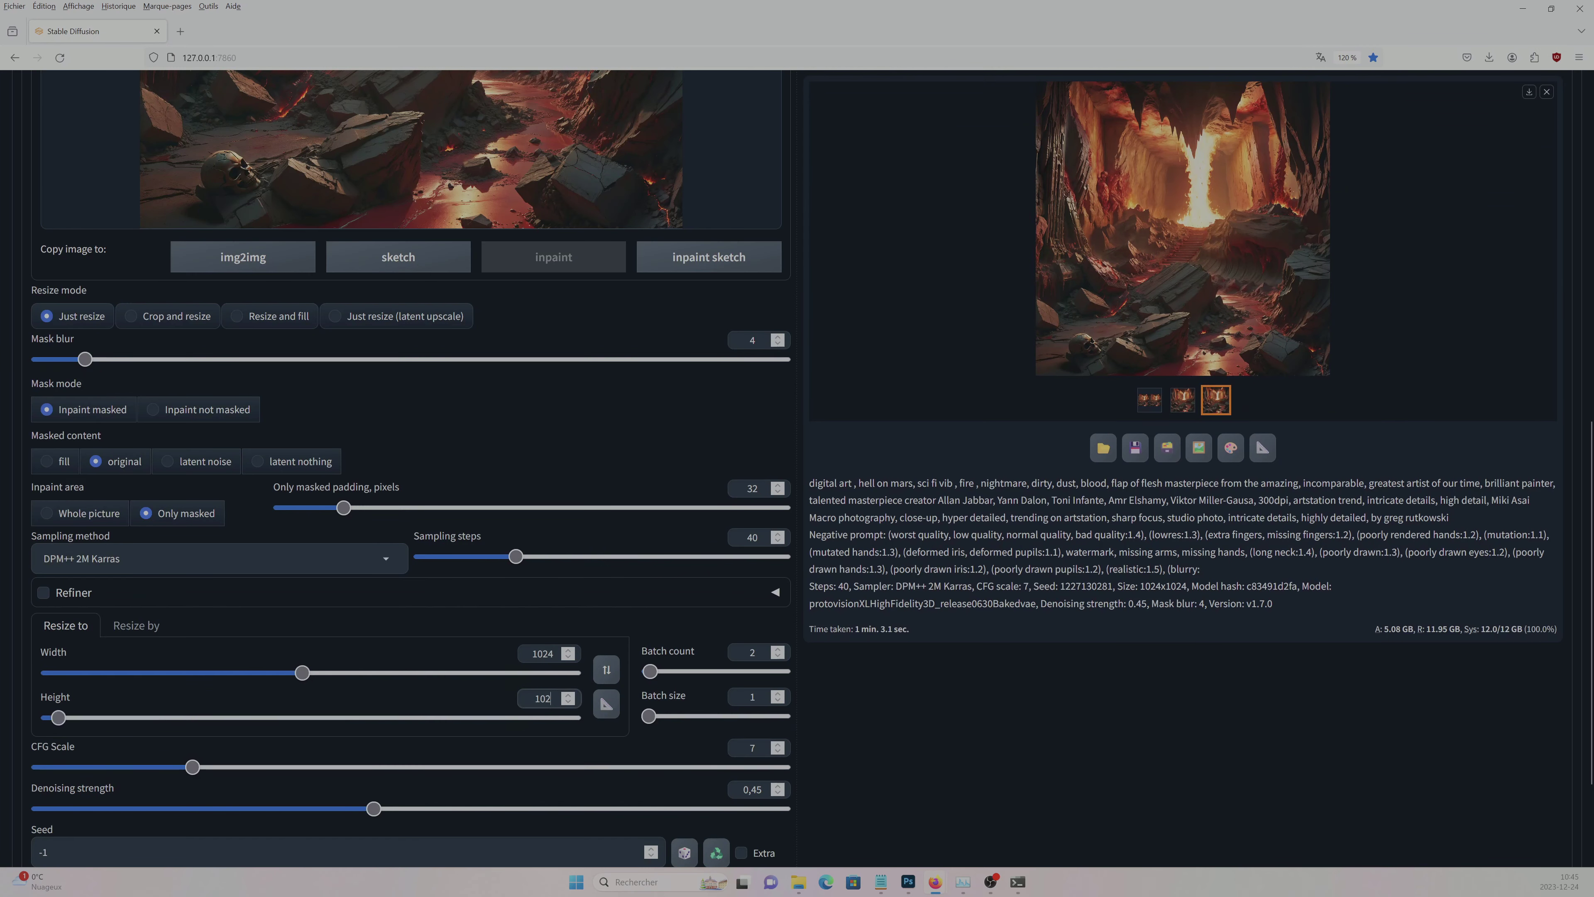
- Mask a region of the left cave wall, generate it, review, and clear the mask
mouse_move(256, 712)
left_mouse_down()
mouse_move(283, 444)
mouse_move(383, 658)
mouse_move(231, 569)
mouse_move(320, 516)
left_mouse_up()
key("r")
left_click(1451, 198)
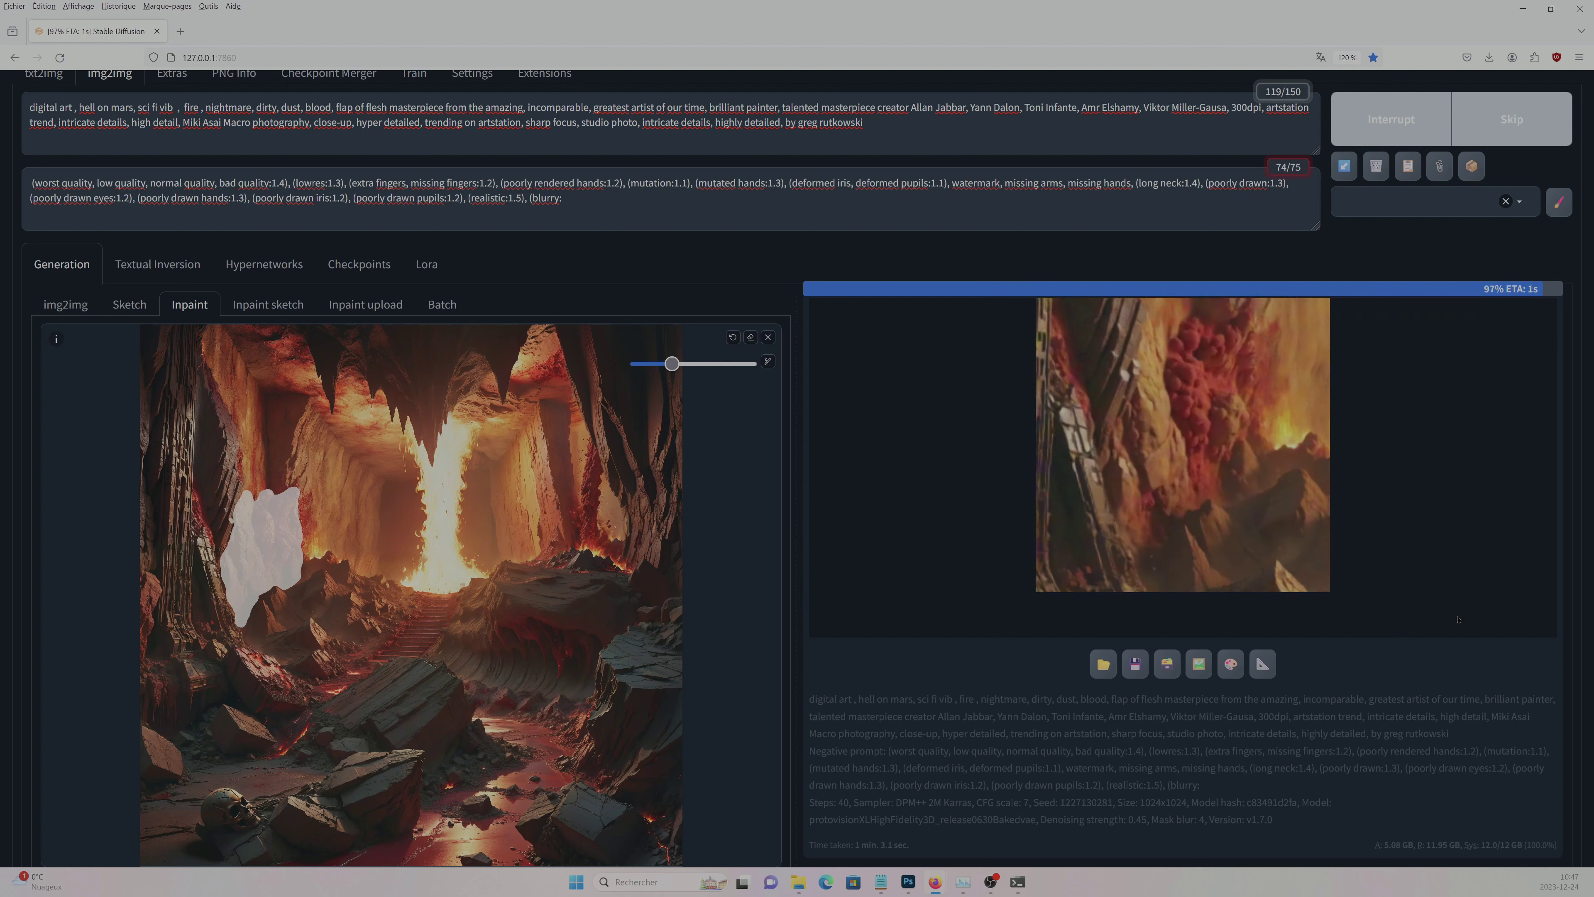
left_click(1224, 550)
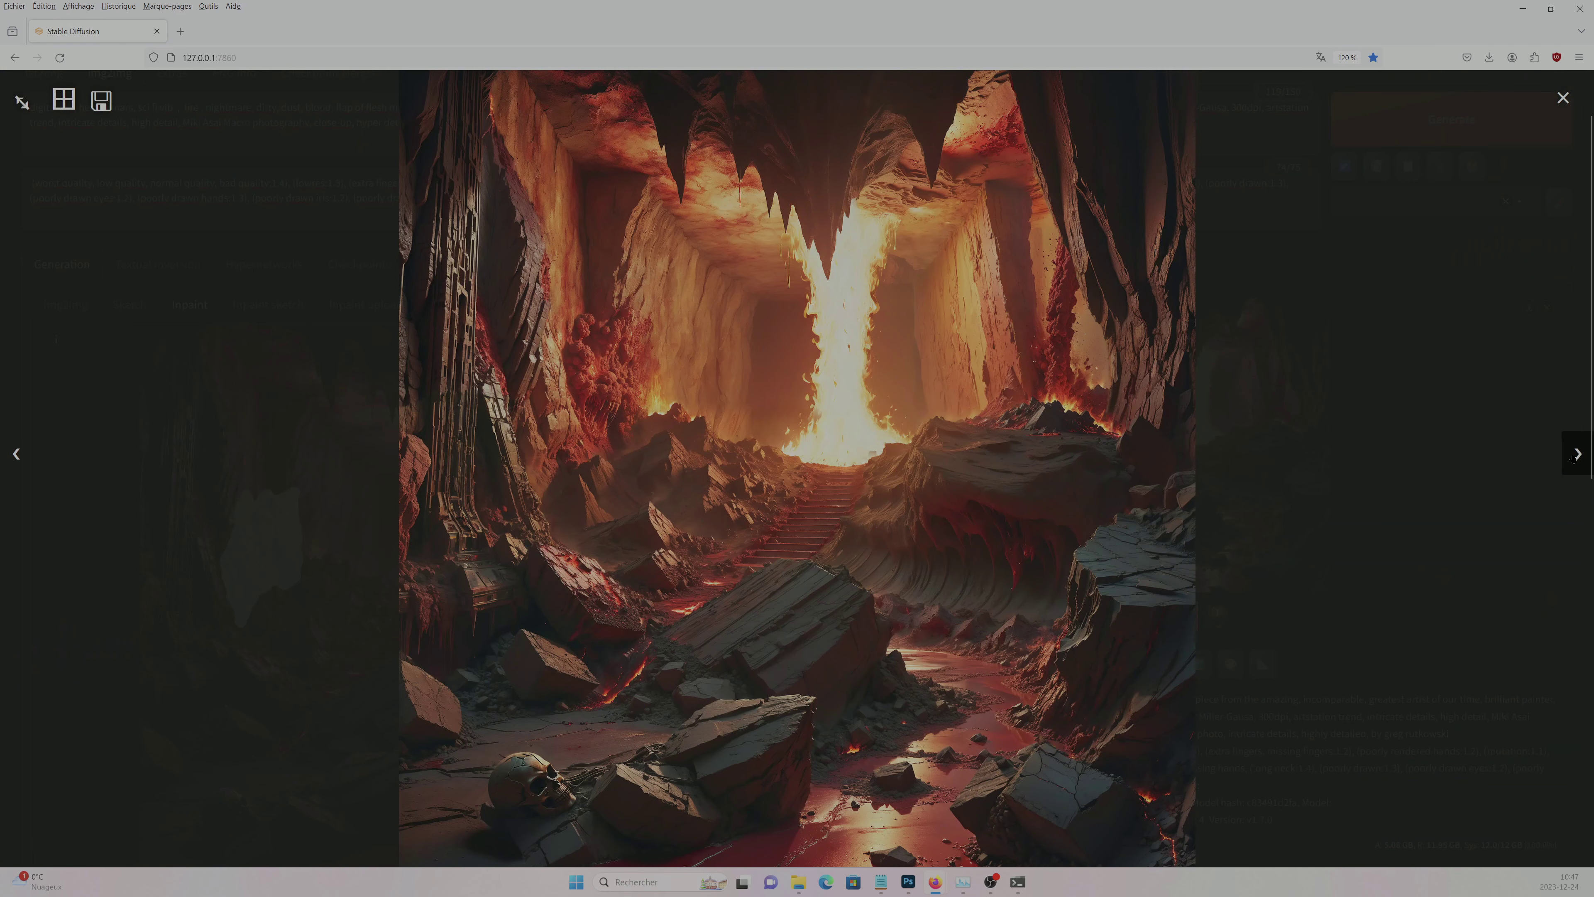
left_click(765, 412)
key("ctrl+z")
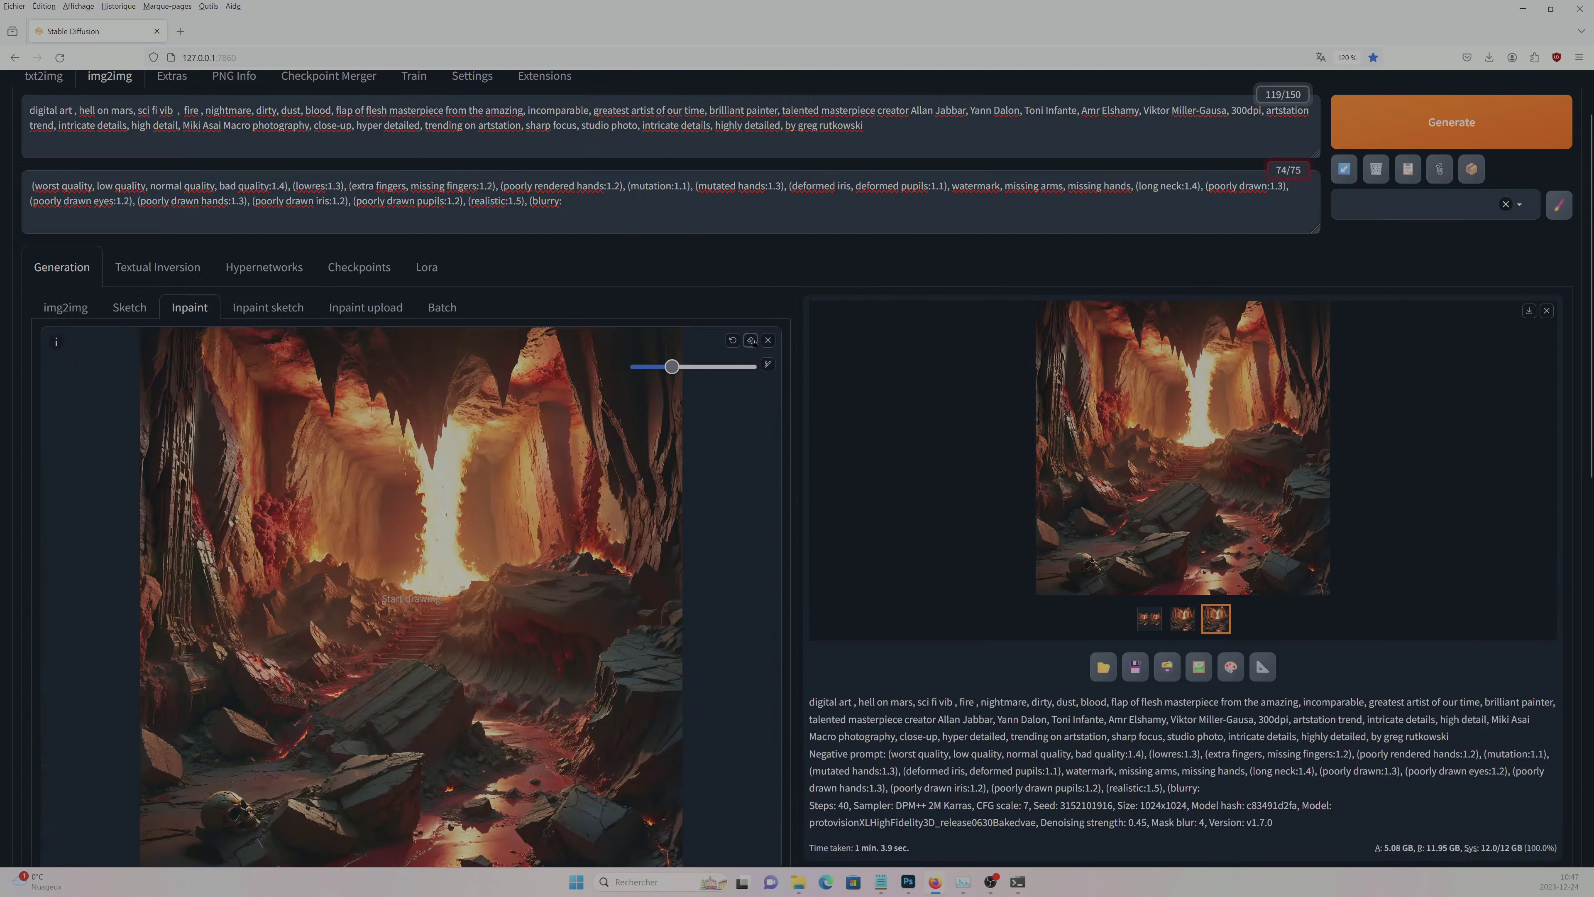
- Mask a large area of the left cliff and generate it
key("s")
mouse_move(200, 337)
left_mouse_down()
mouse_move(383, 456)
mouse_move(328, 711)
mouse_move(224, 526)
mouse_move(197, 438)
left_mouse_up()
key("s")
left_click(1452, 199)
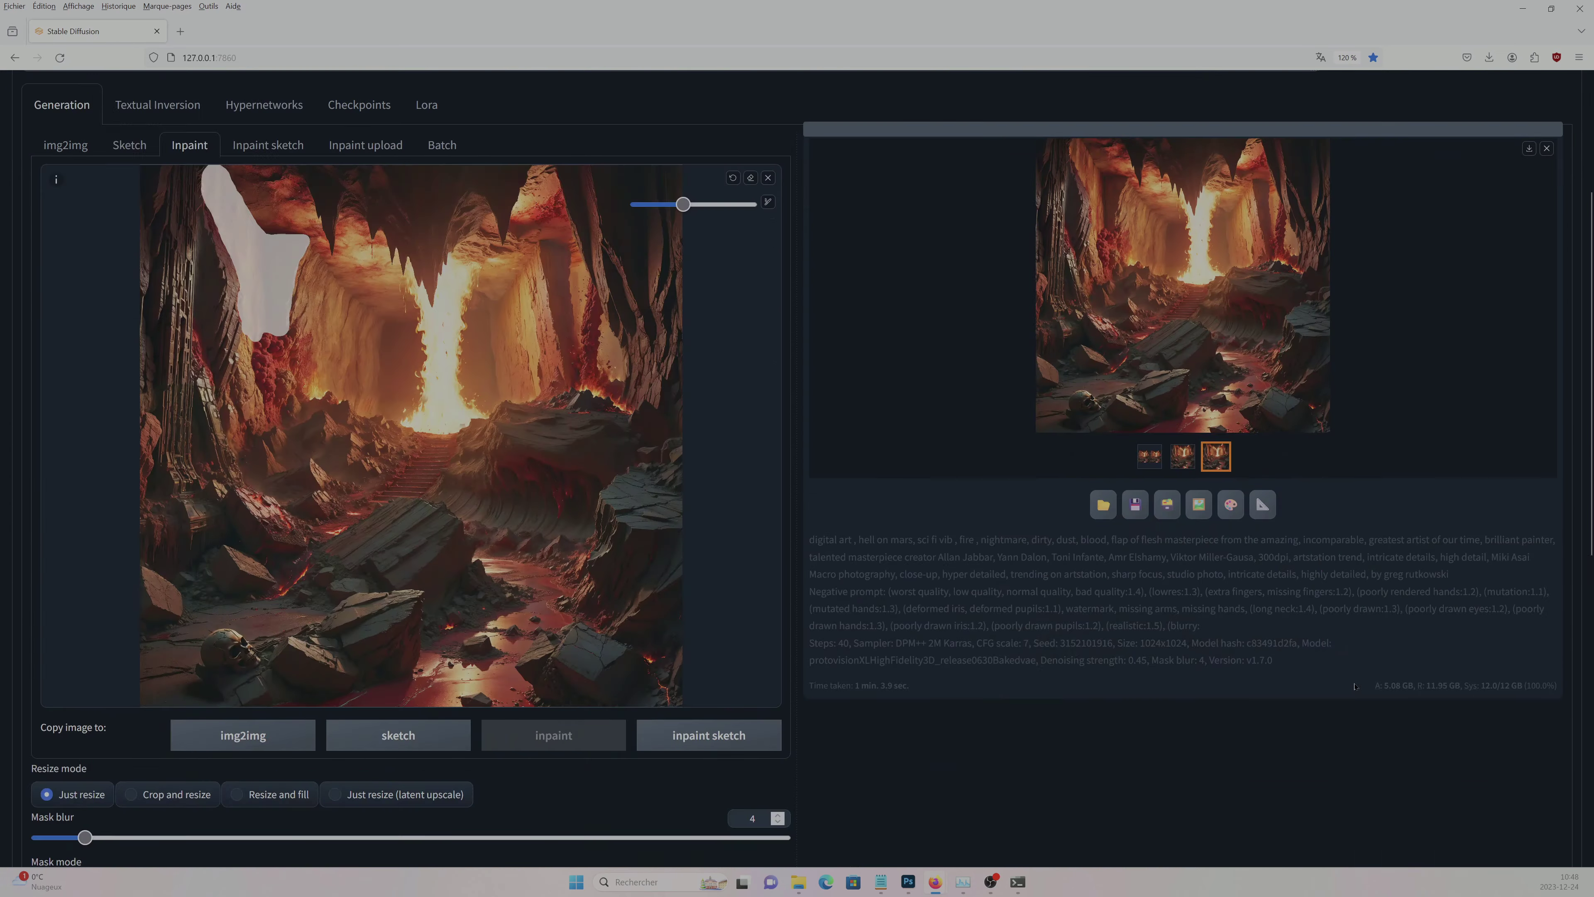
scroll(1354, 686, "down", 3)
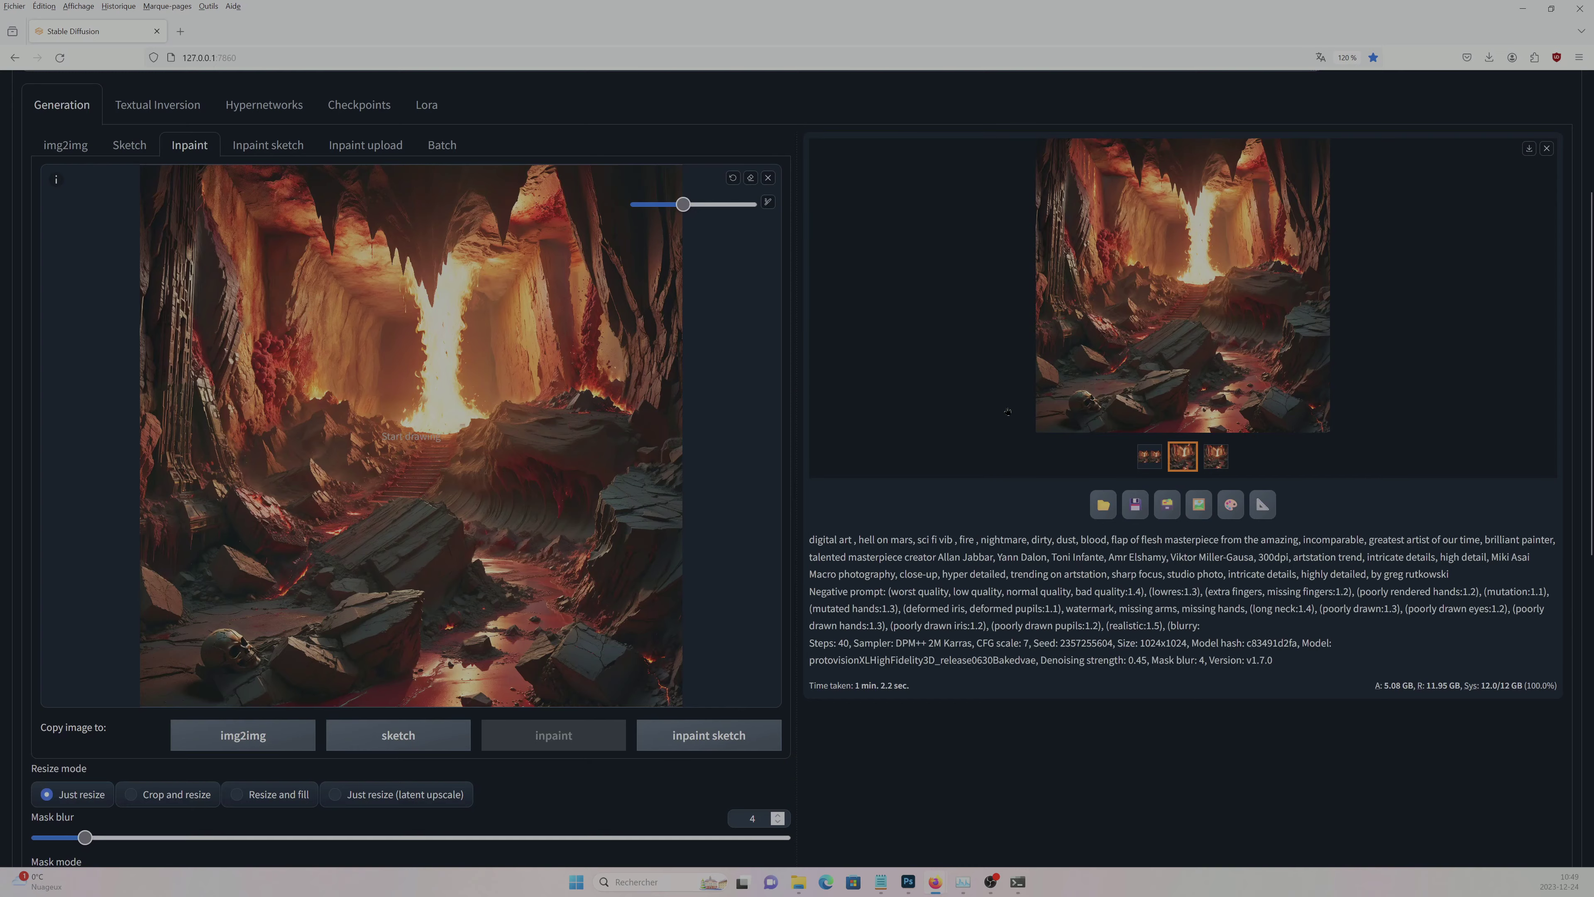
scroll(523, 494, "down", 5)
scroll(523, 493, "up", 5)
- Outline and fill another left wall section with mask and inpaint it
key("s")
mouse_move(266, 314)
left_mouse_down()
mouse_move(577, 396)
mouse_move(298, 85)
left_mouse_up()
left_click_drag(301, 201, 241, 461)
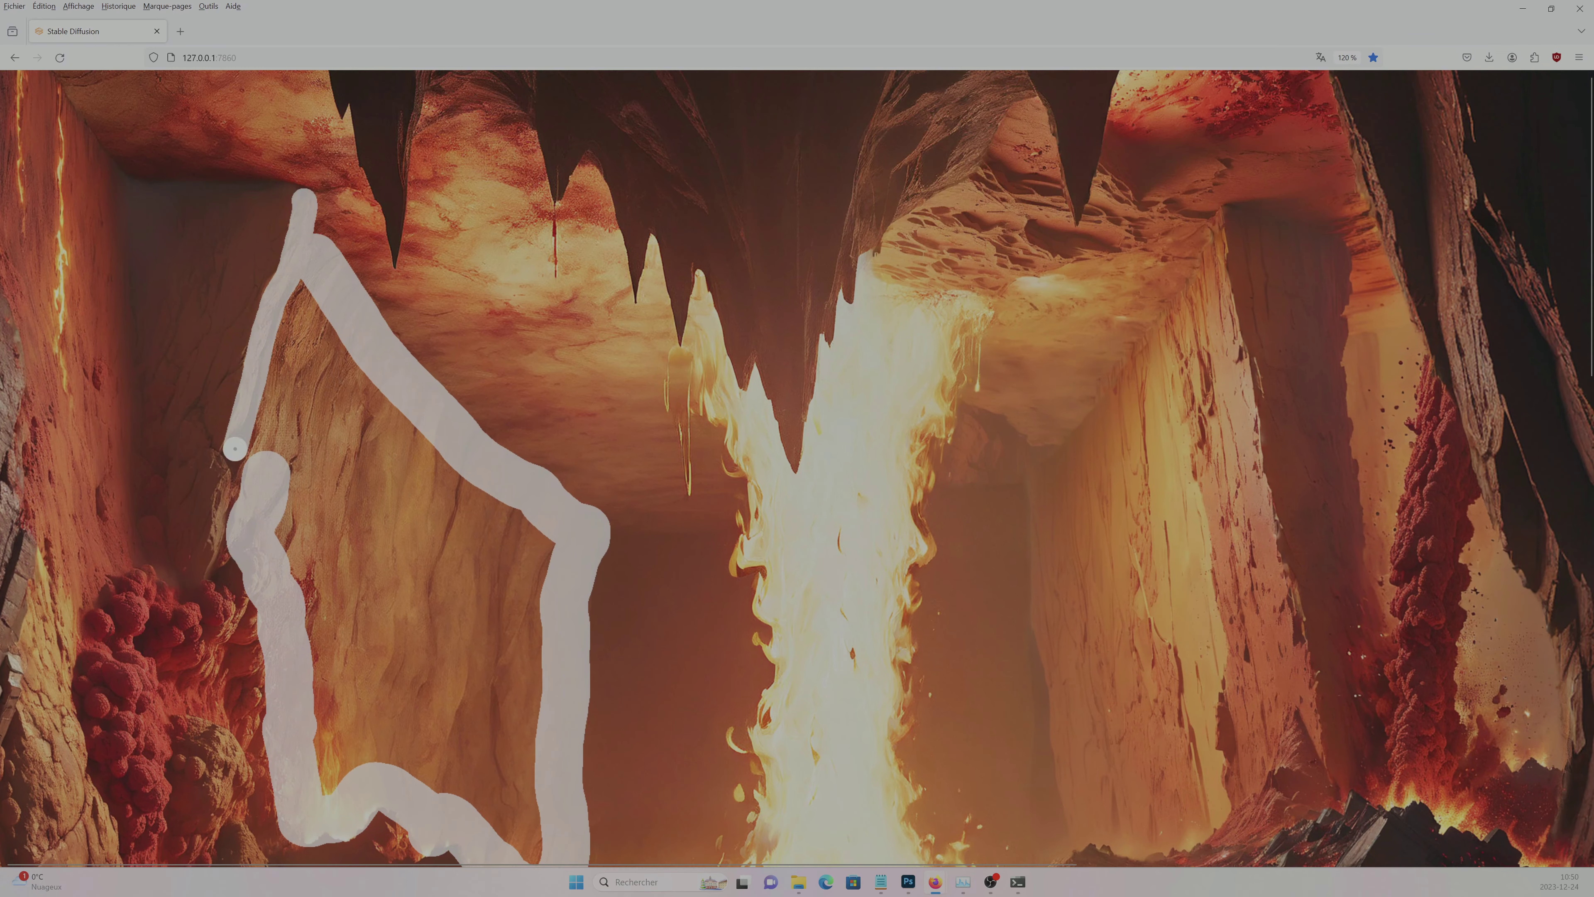
left_click_drag(537, 652, 363, 614)
key("r")
key("s")
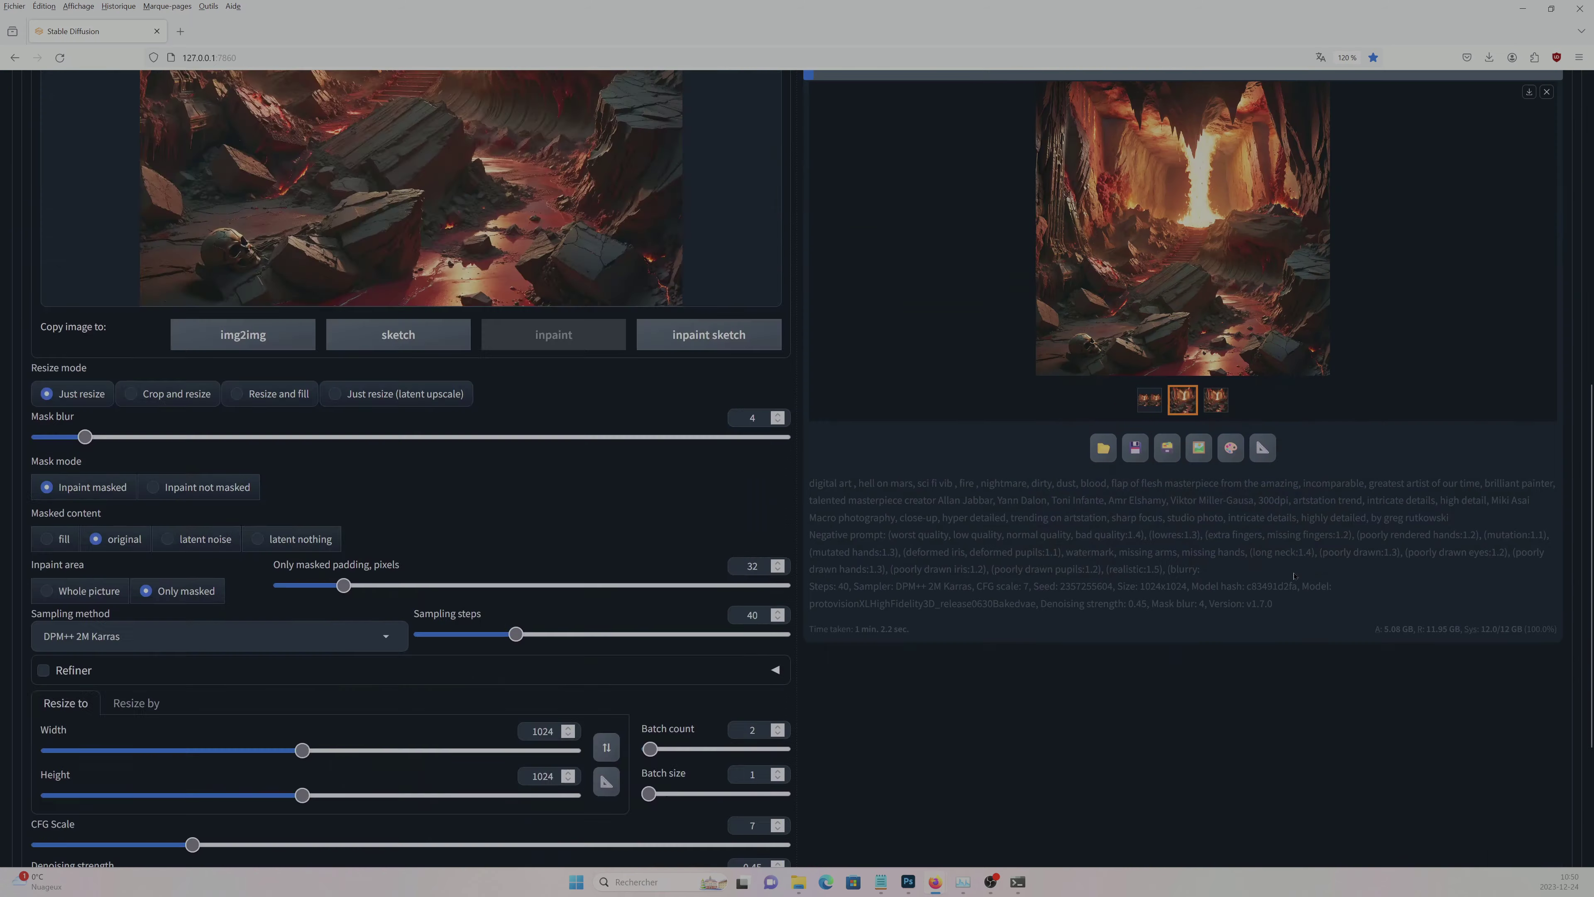
key("ctrl+Return")
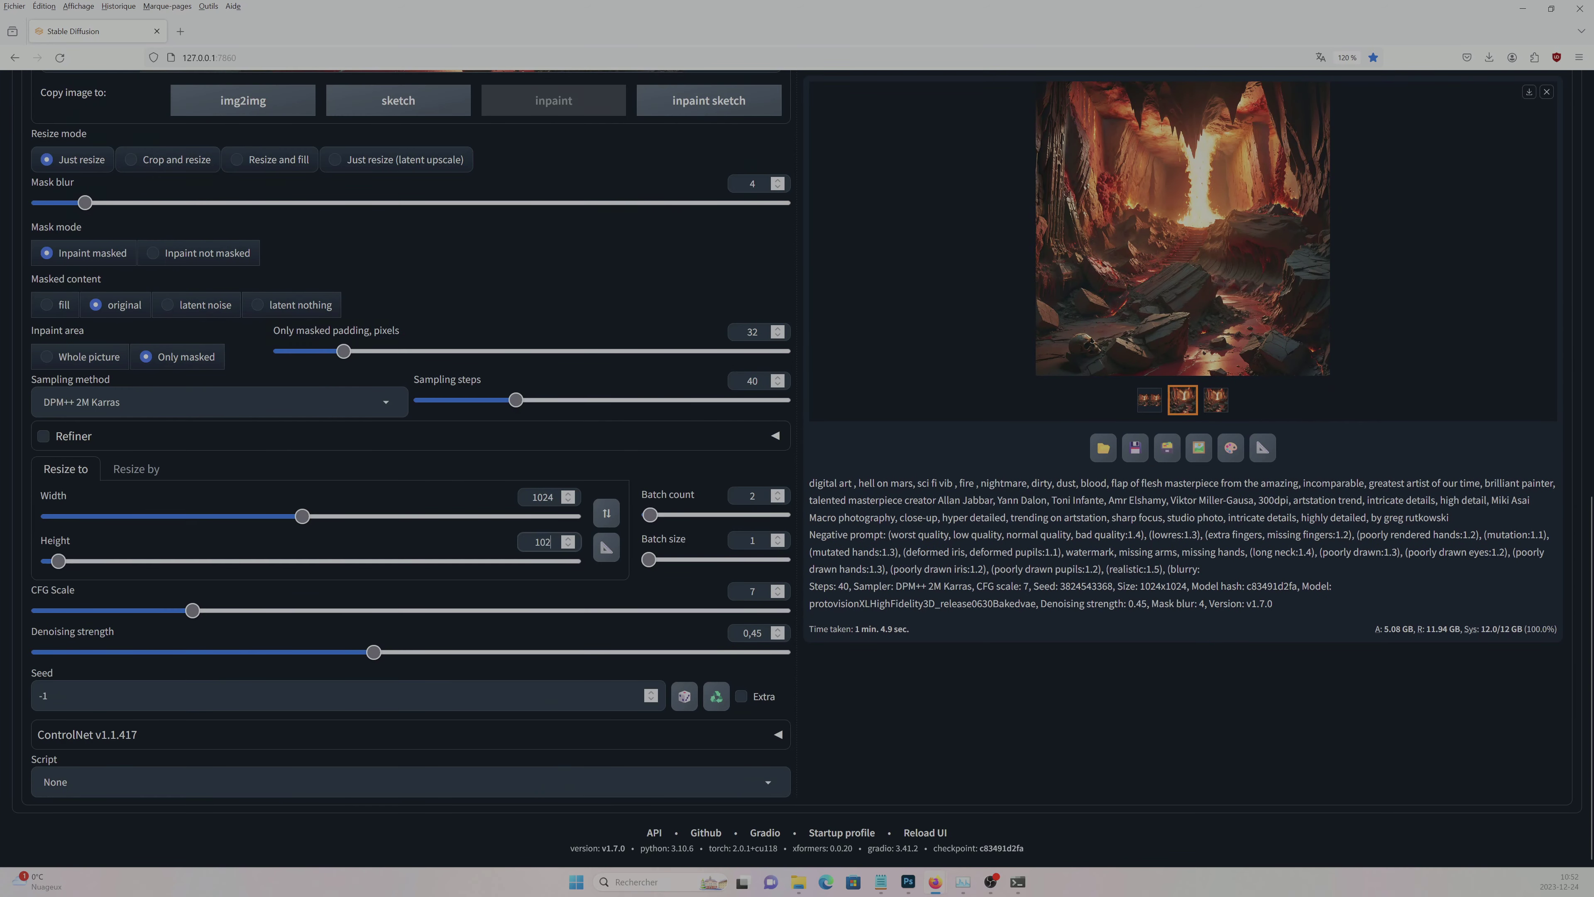
- Widen the mask over the upper-left ceiling, tracing along the stalactite edge
scroll(572, 507, "up", 15)
key("r")
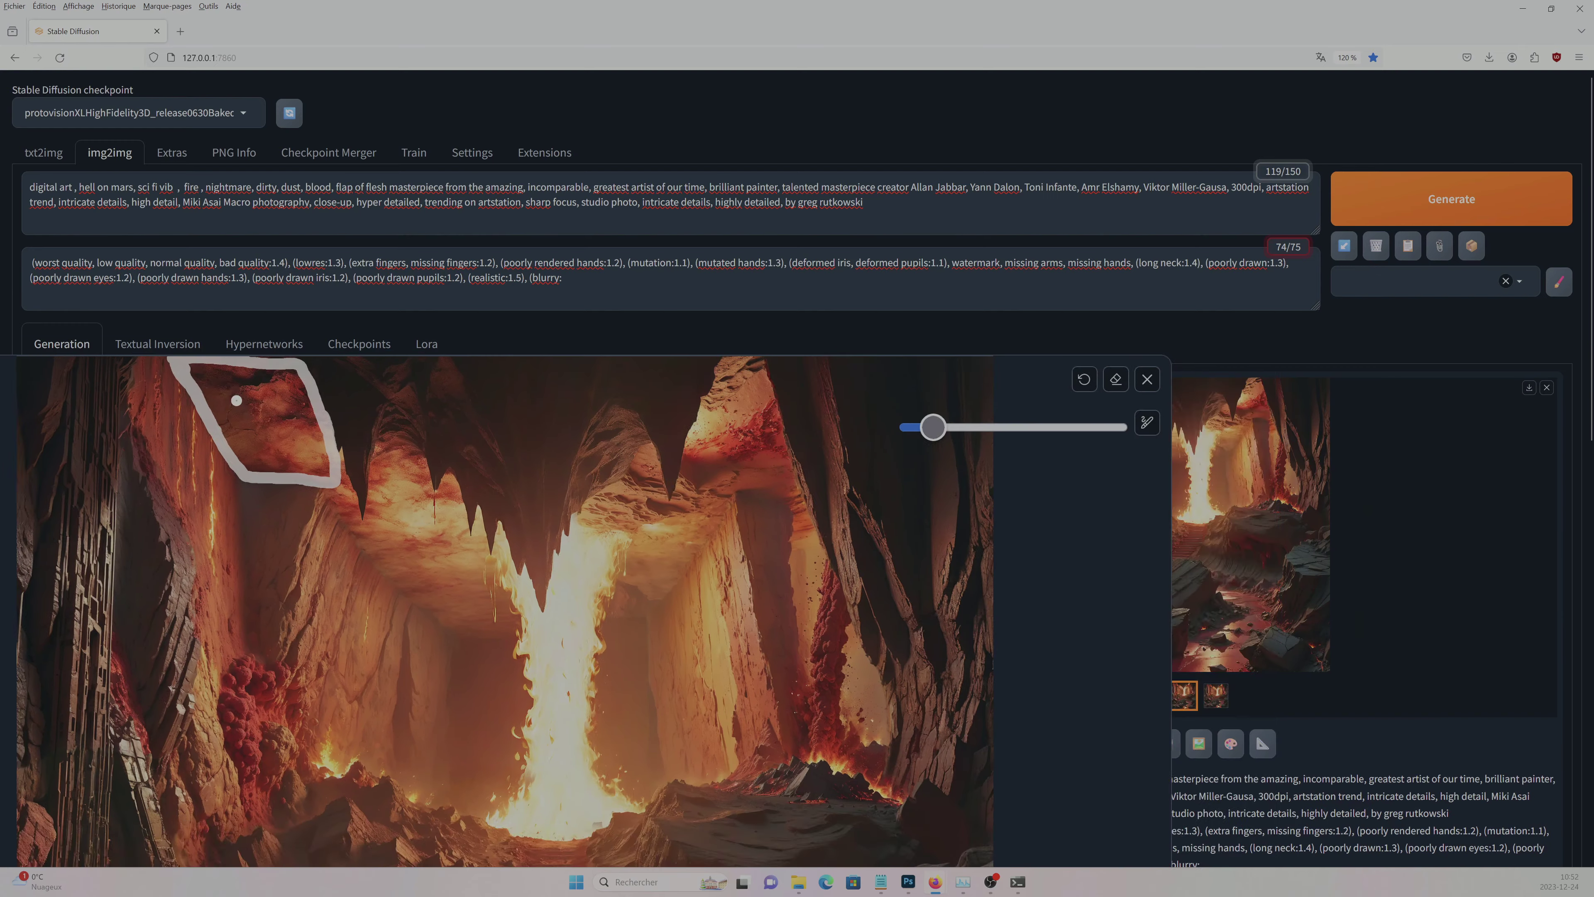
scroll(225, 496, "up", 3)
key("s")
left_click_drag(318, 563, 269, 377)
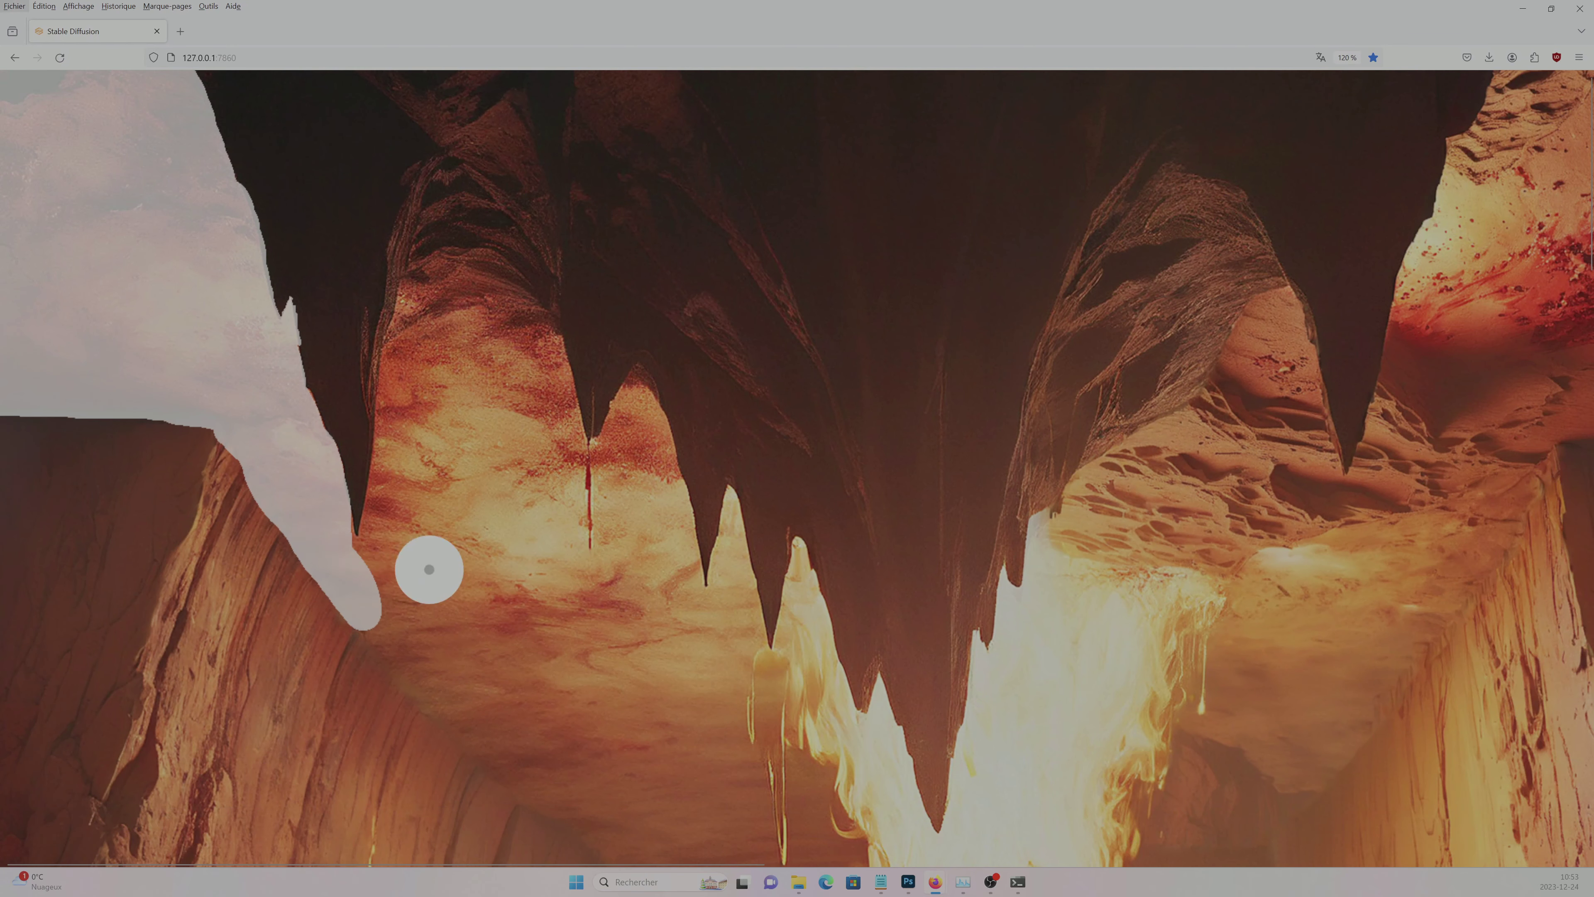
mouse_move(427, 570)
left_mouse_down()
mouse_move(409, 346)
mouse_move(622, 496)
left_mouse_up()
key("r")
mouse_move(721, 342)
left_mouse_down()
mouse_move(753, 434)
mouse_move(680, 747)
mouse_move(356, 465)
left_mouse_up()
scroll(496, 417, "up", 3)
left_click_drag(495, 416, 608, 405)
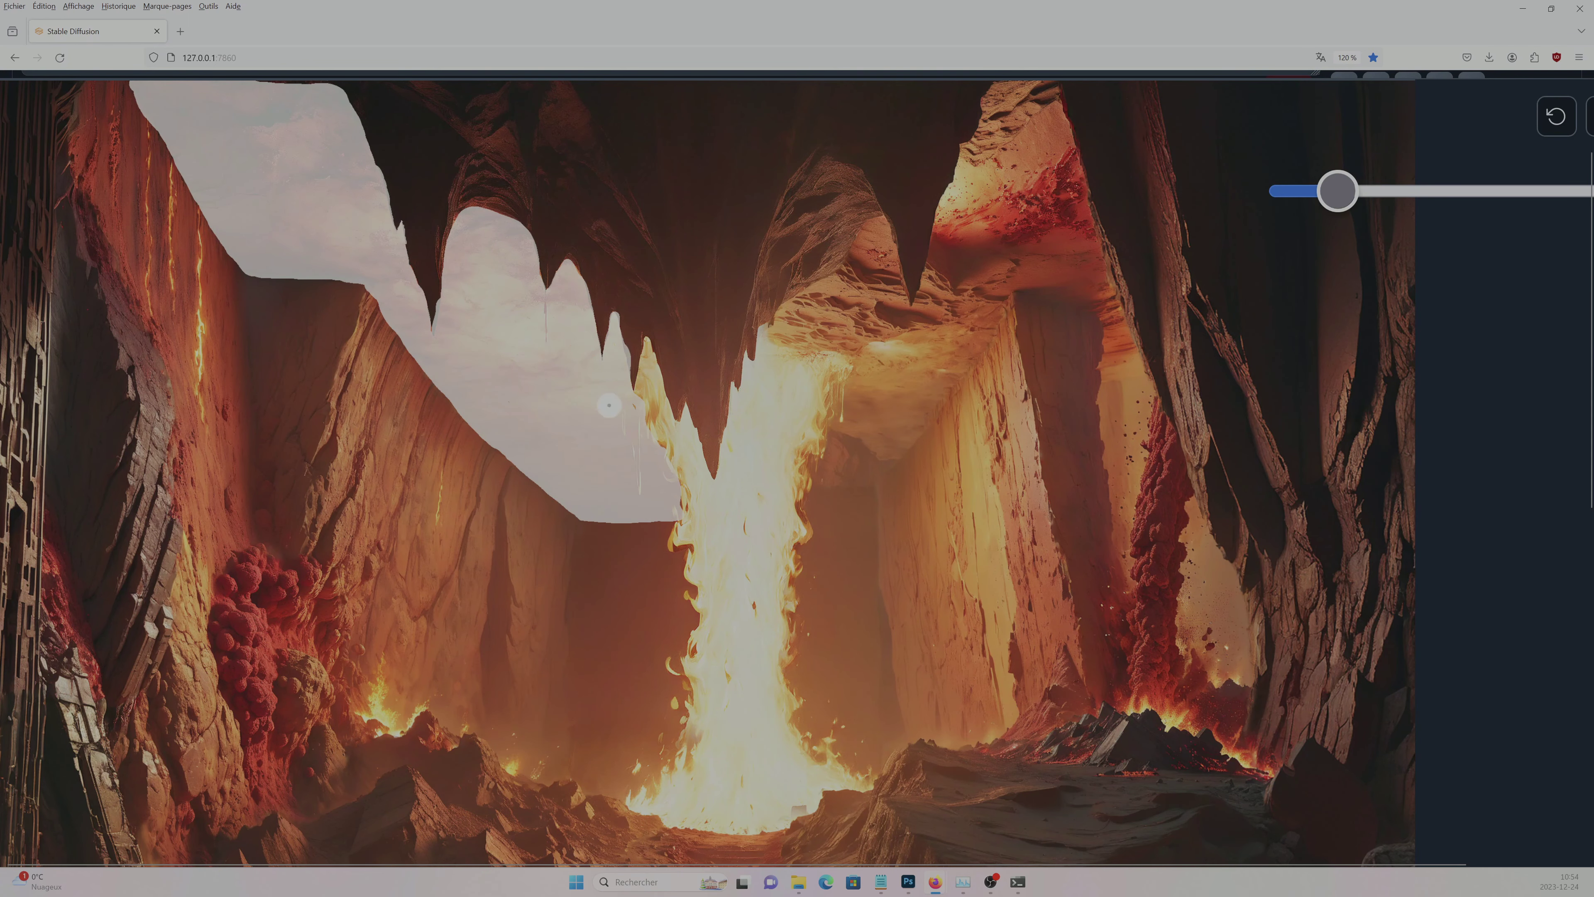
key("s")
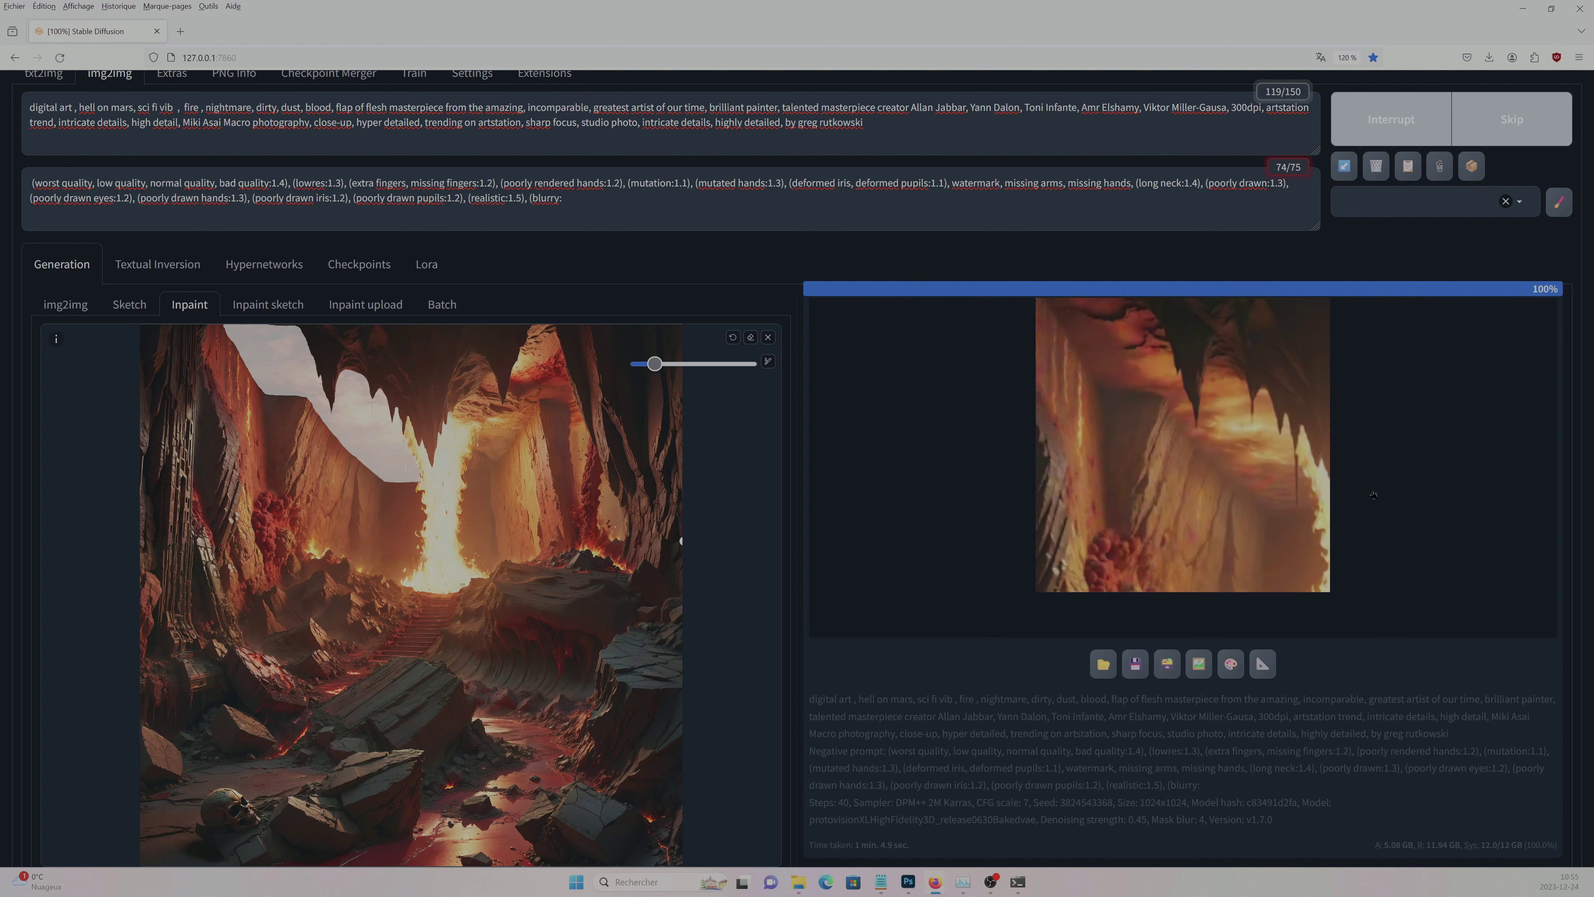
- Review the new ceiling inpaint result full size
left_click(1373, 494)
left_click(511, 745)
scroll(511, 744, "down", 8)
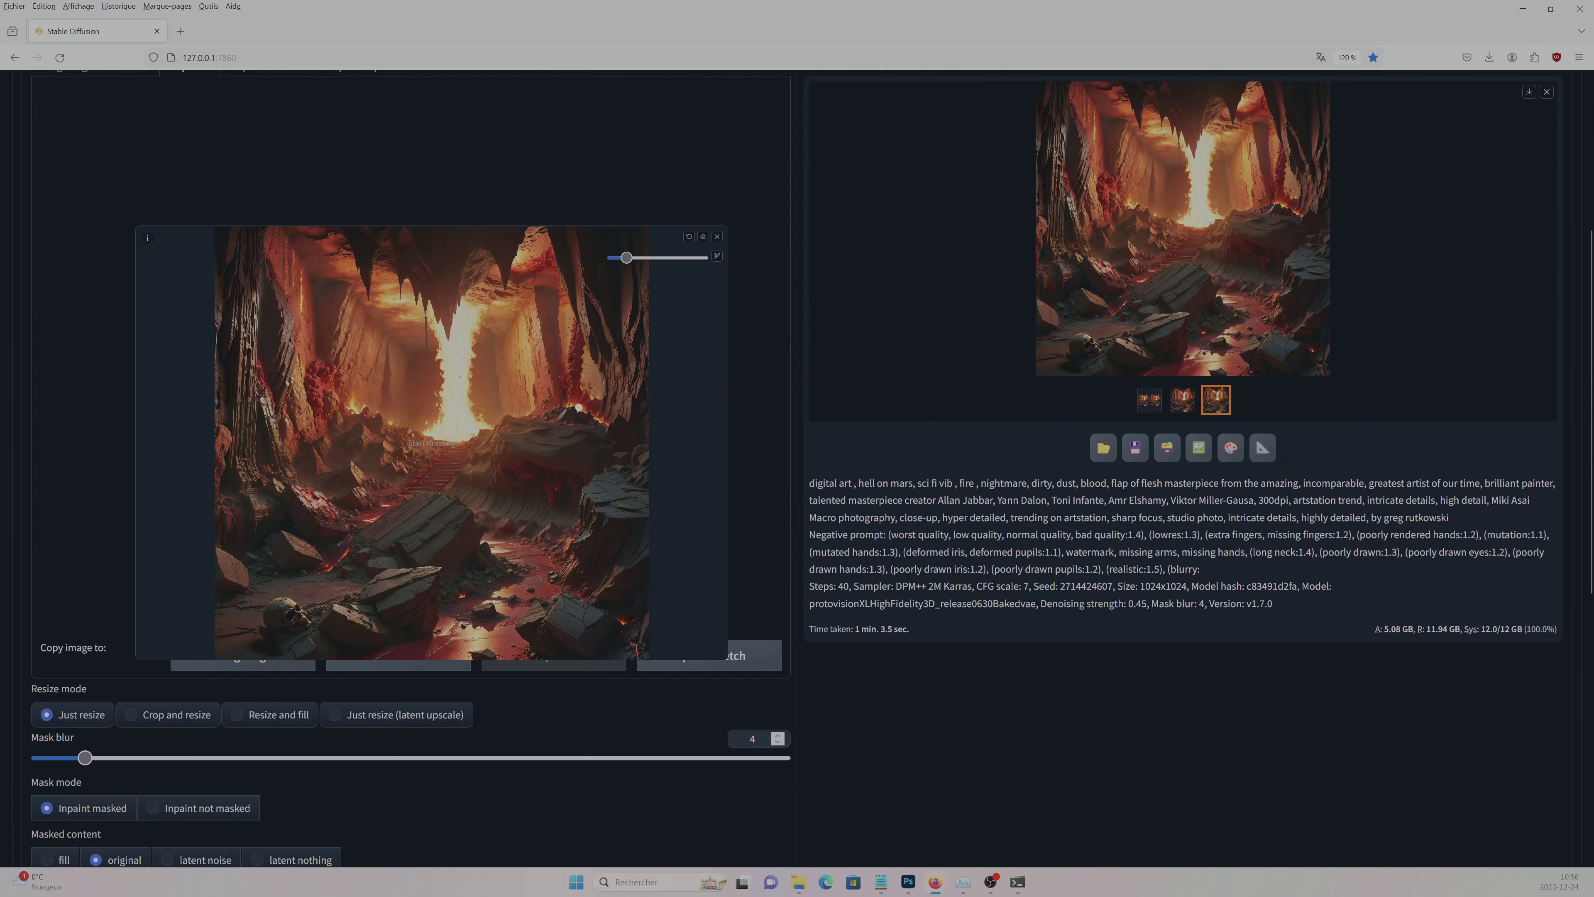
- Mask the whole cave ceiling and regenerate it
left_click_drag(310, 230, 384, 314)
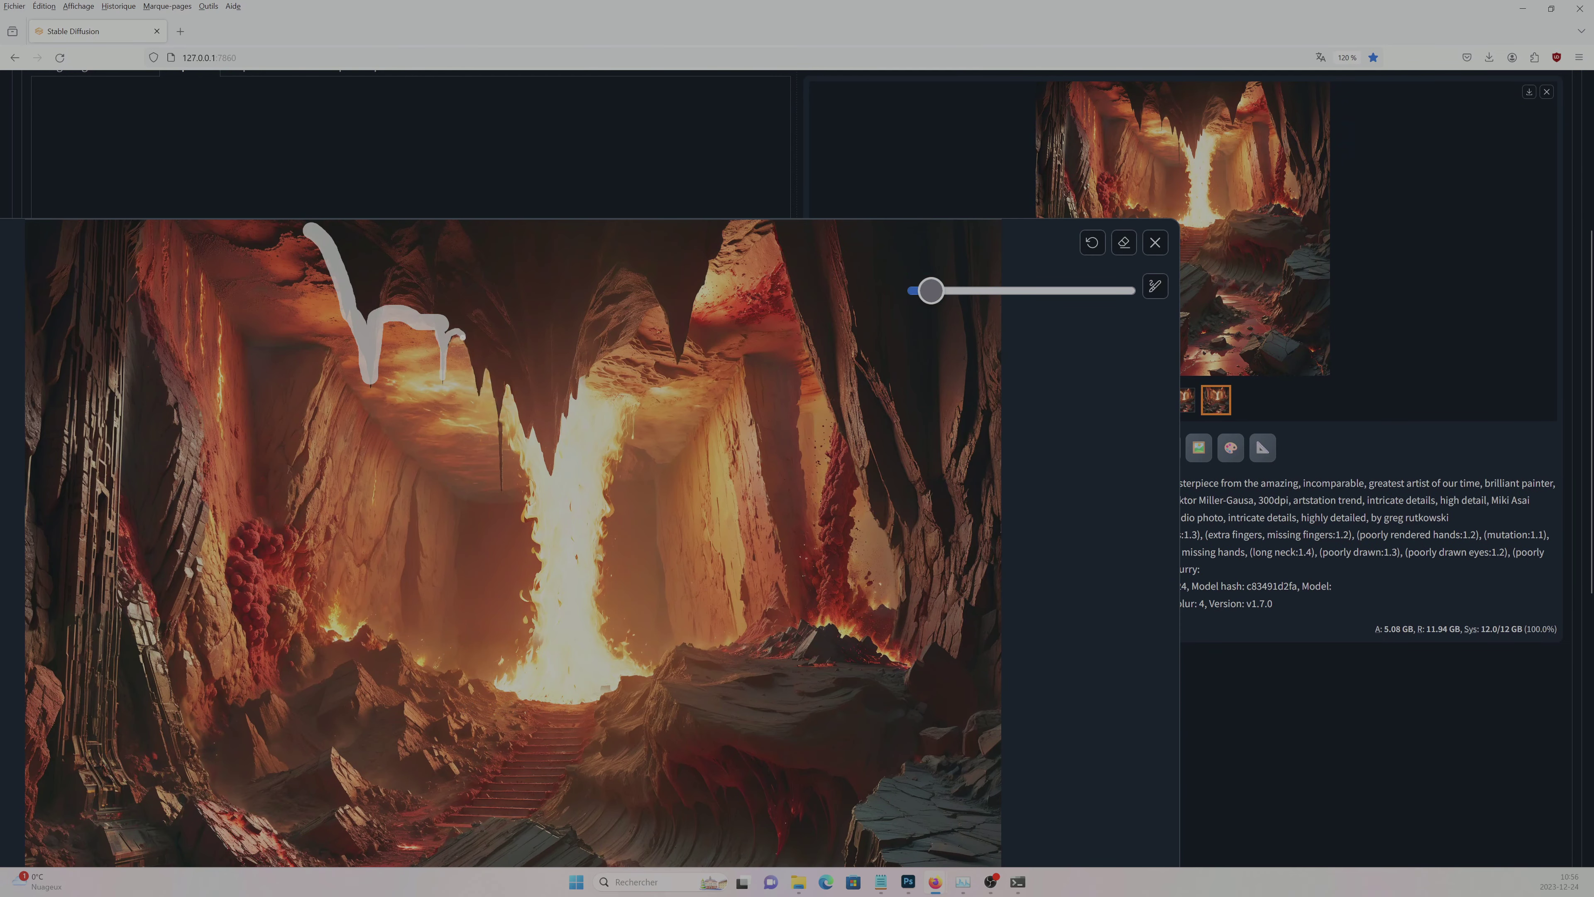
left_click_drag(672, 330, 677, 363)
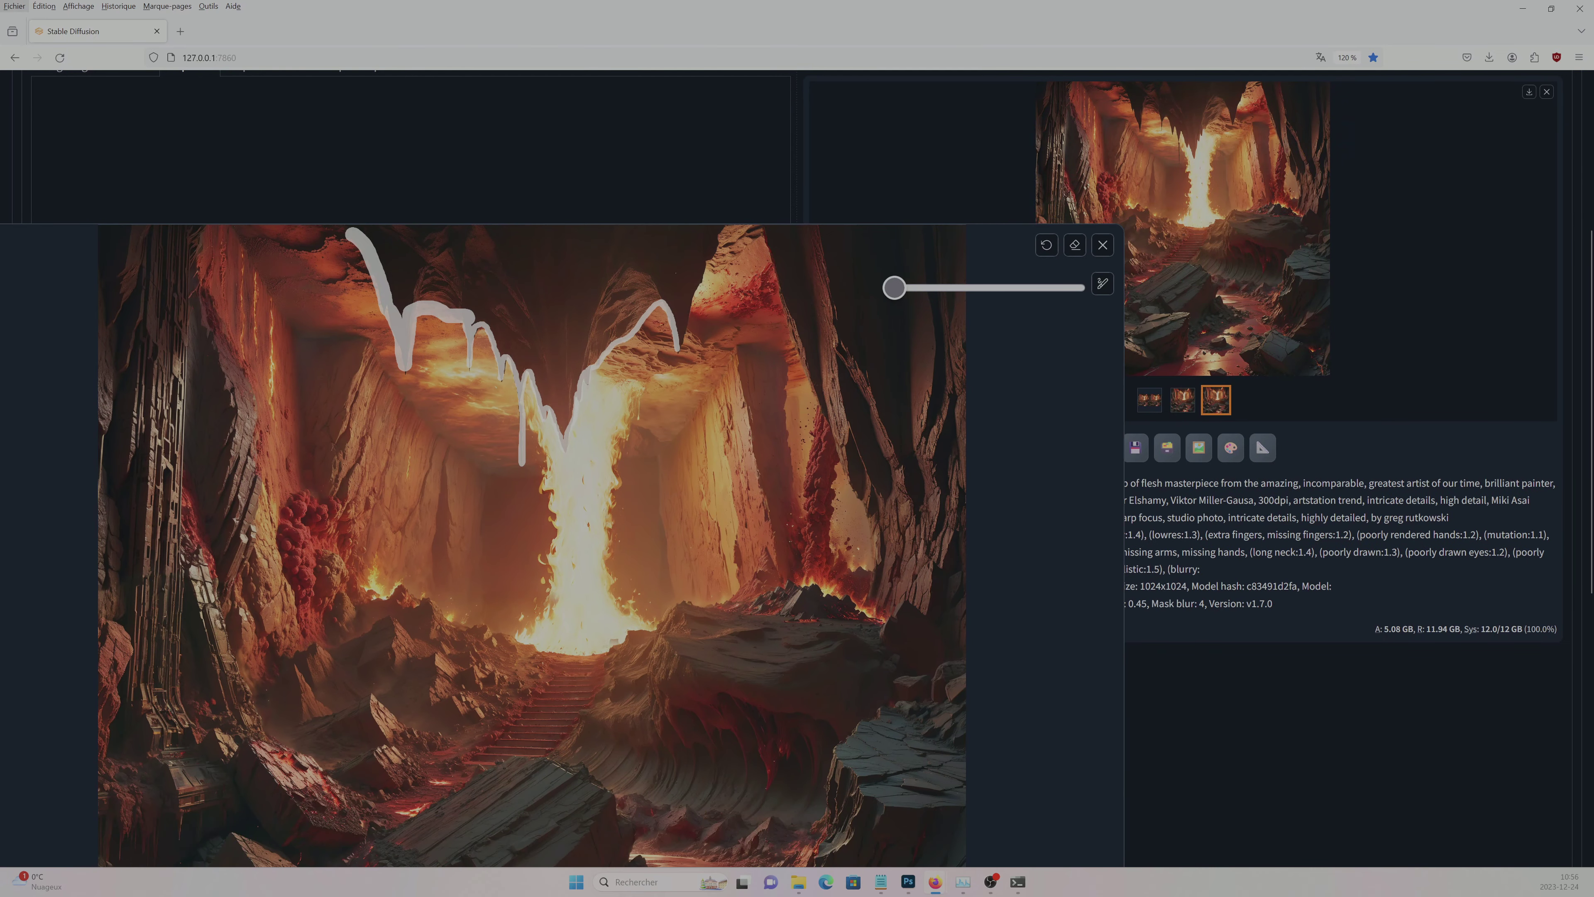
left_click_drag(351, 233, 488, 302)
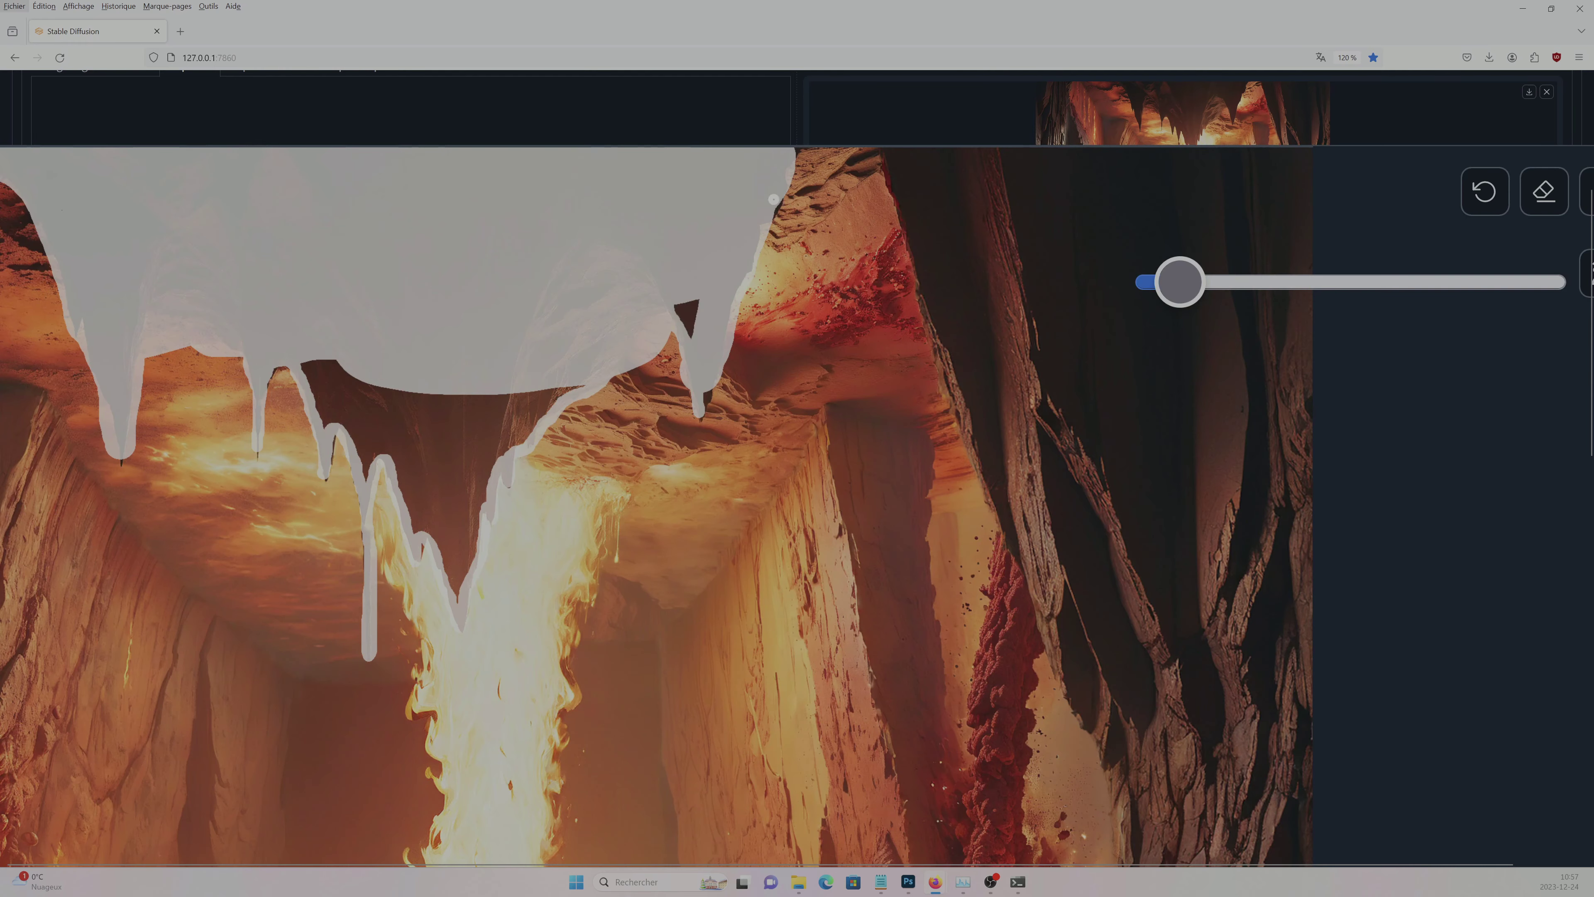
left_click_drag(421, 534, 466, 463)
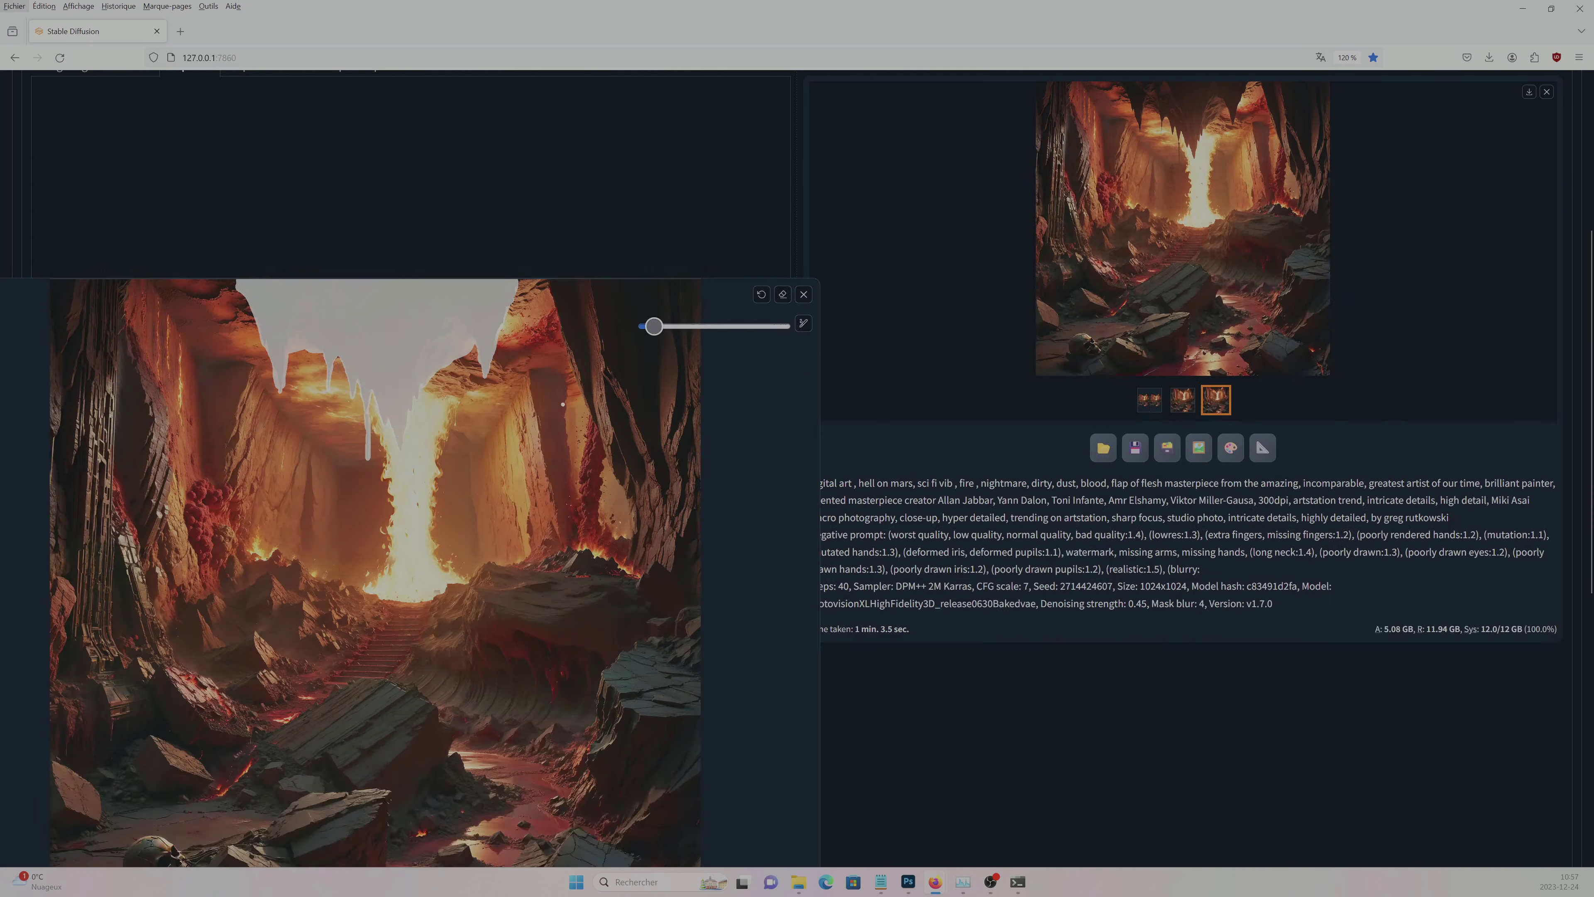
scroll(1360, 440, "up", 4)
left_click(1463, 196)
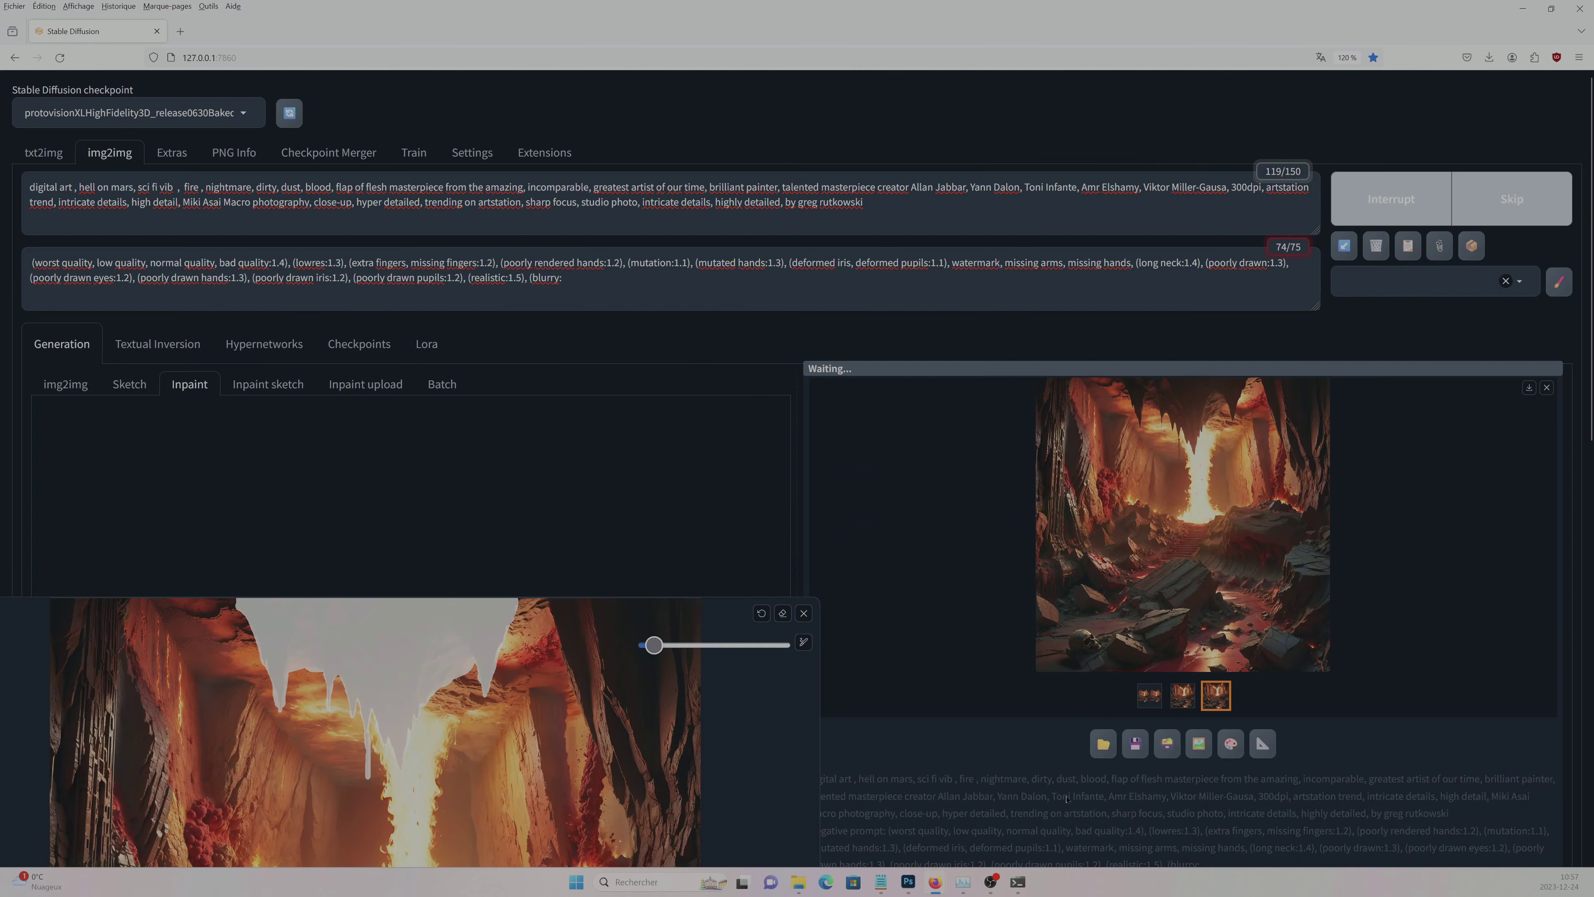
- Generate two more versions around the central fire, then return to the Photoshop composite
scroll(1360, 650, "down", 3)
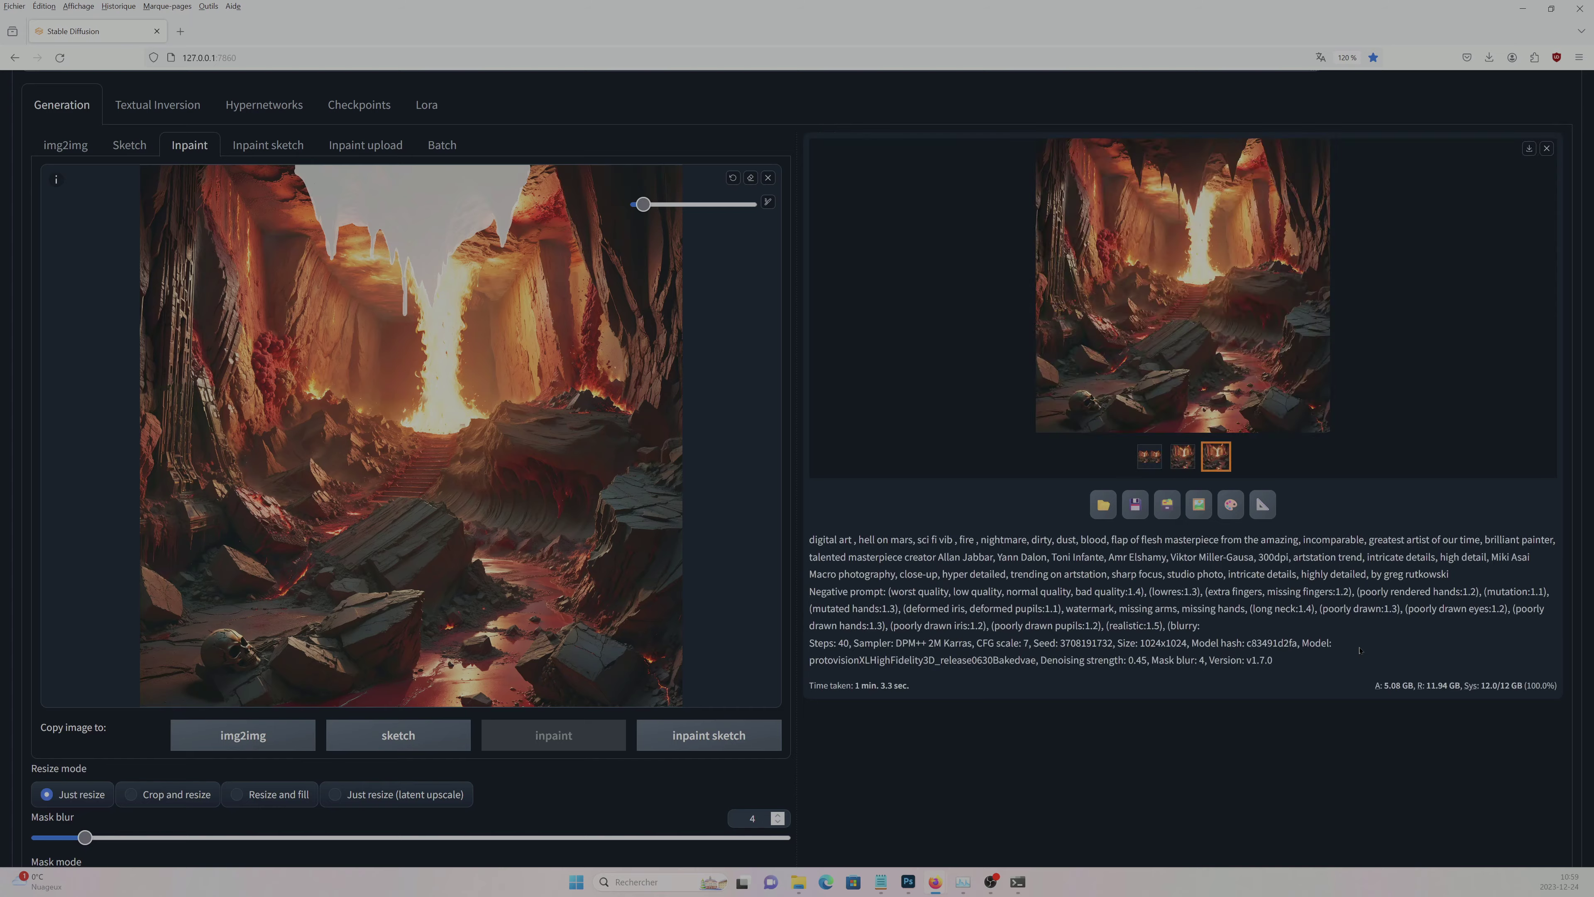
scroll(545, 422, "down", 10)
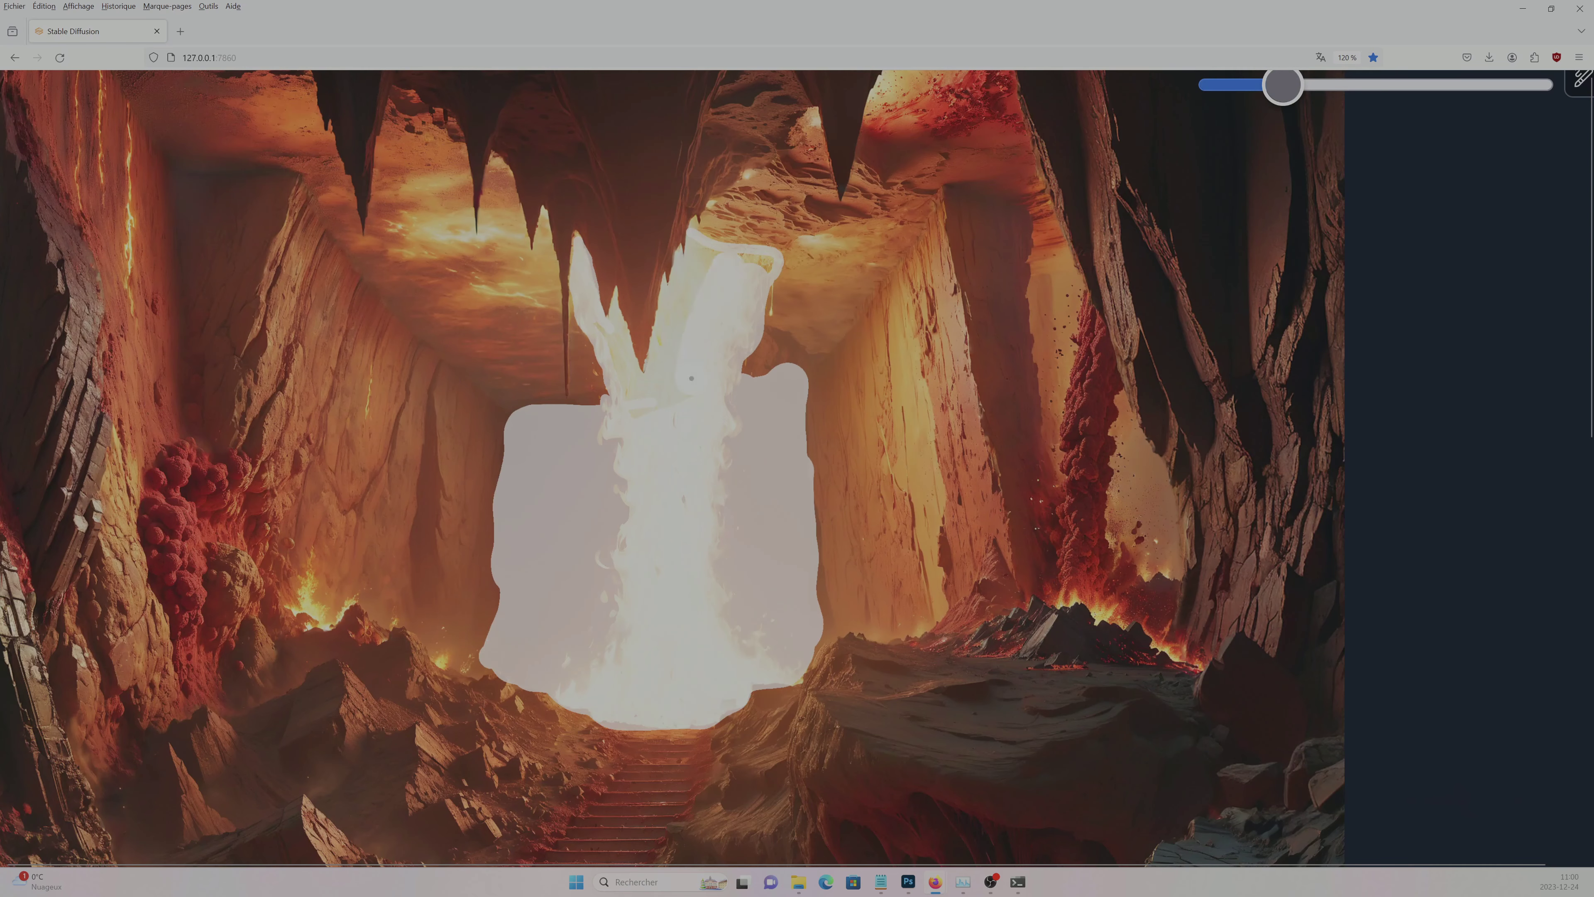
scroll(636, 390, "up", 5)
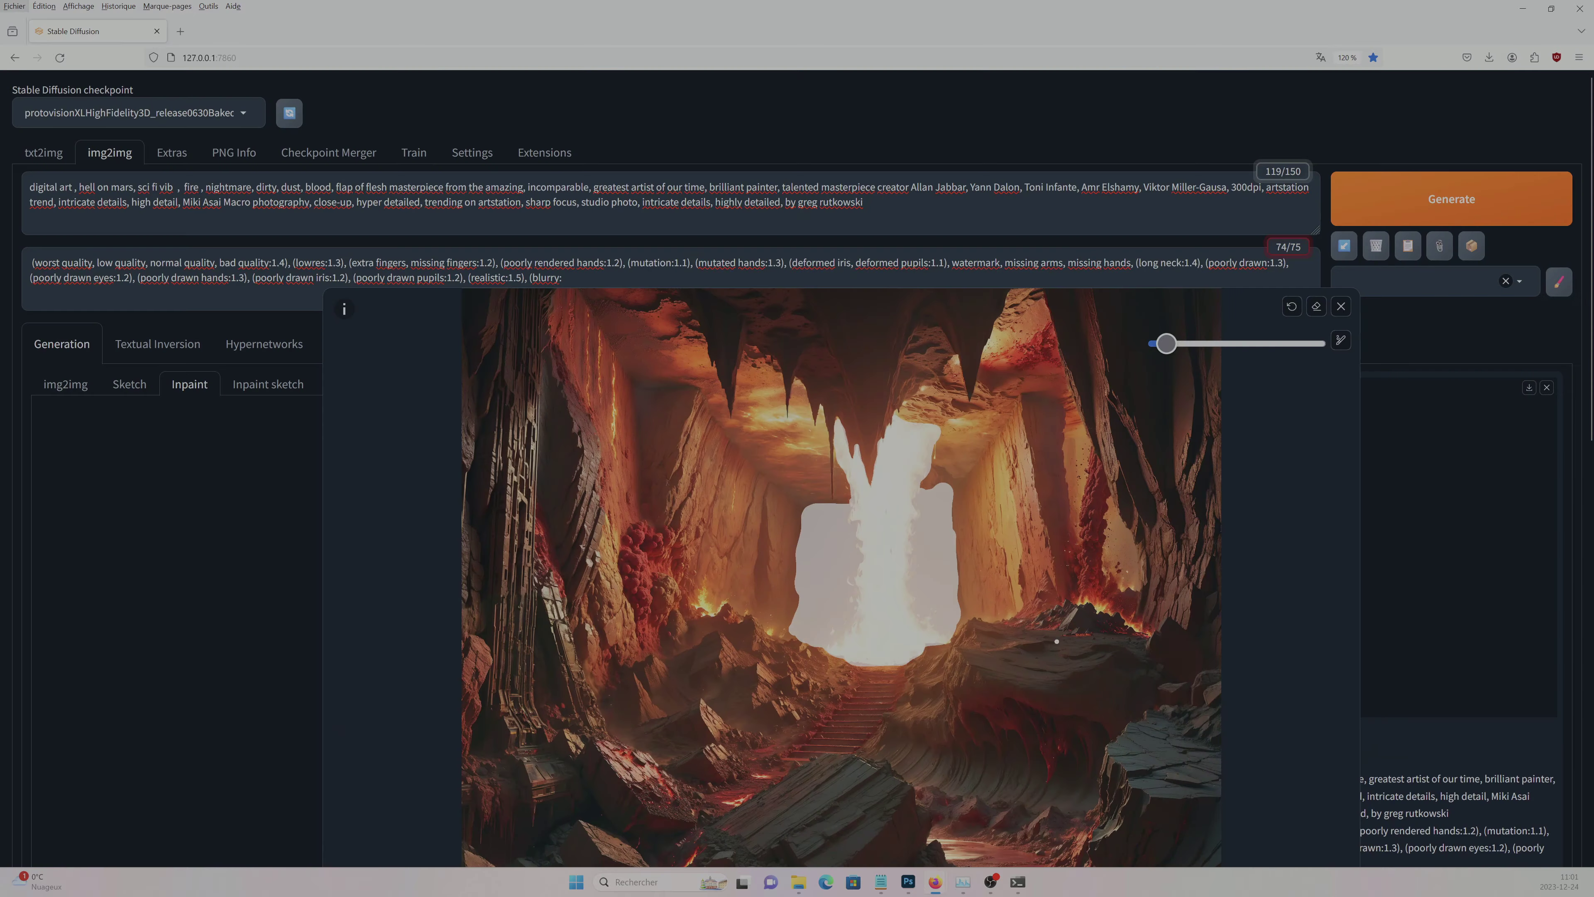
left_click(1493, 198)
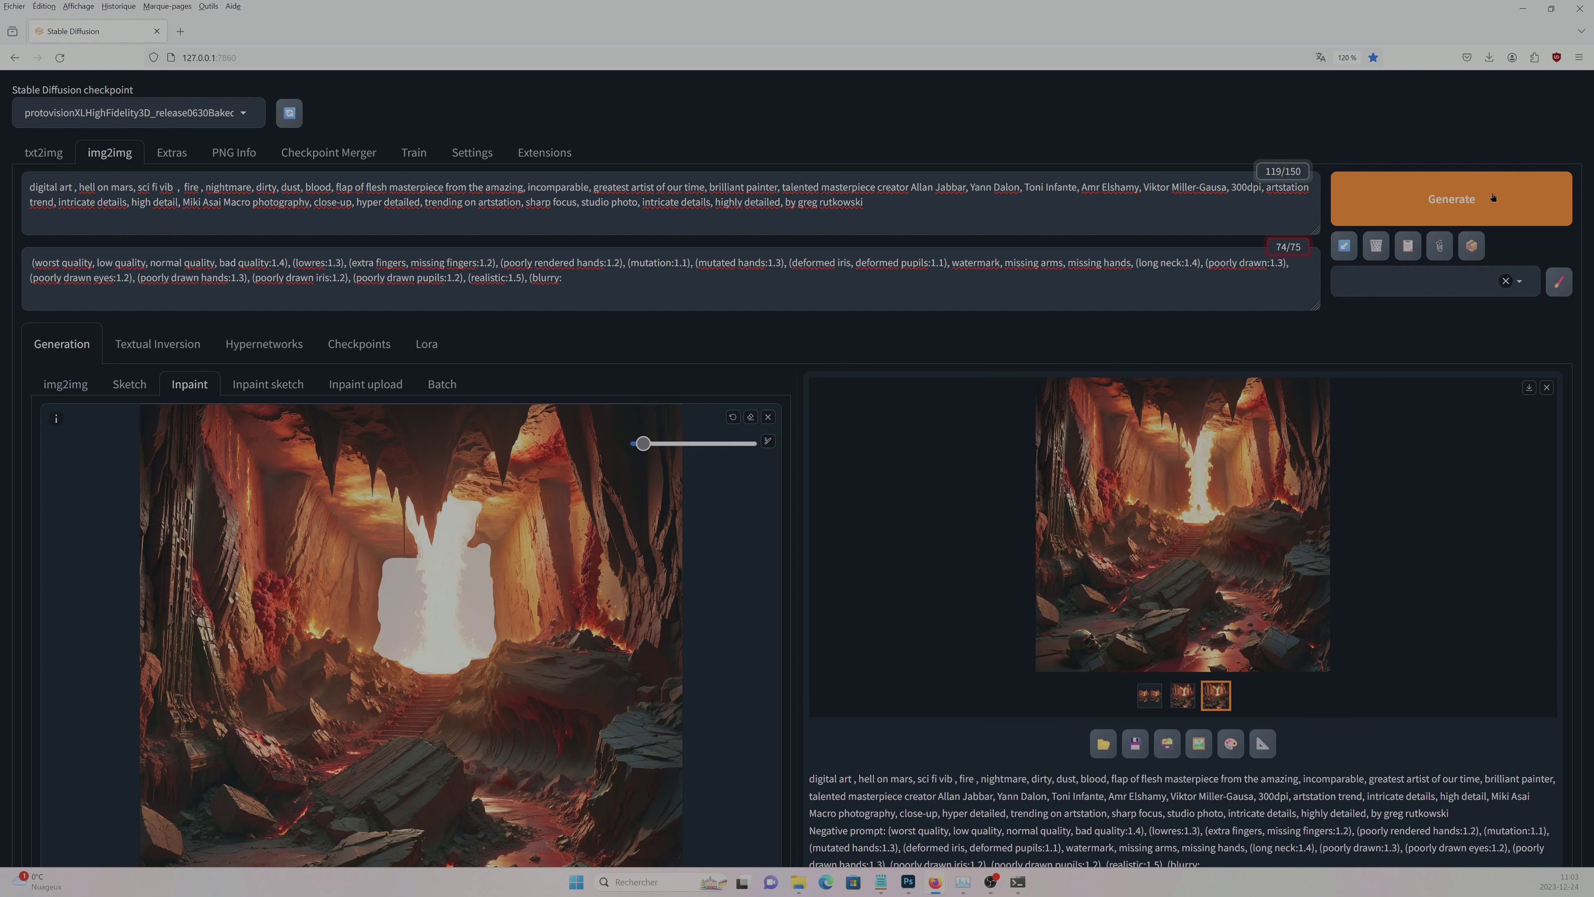
left_click(1492, 197)
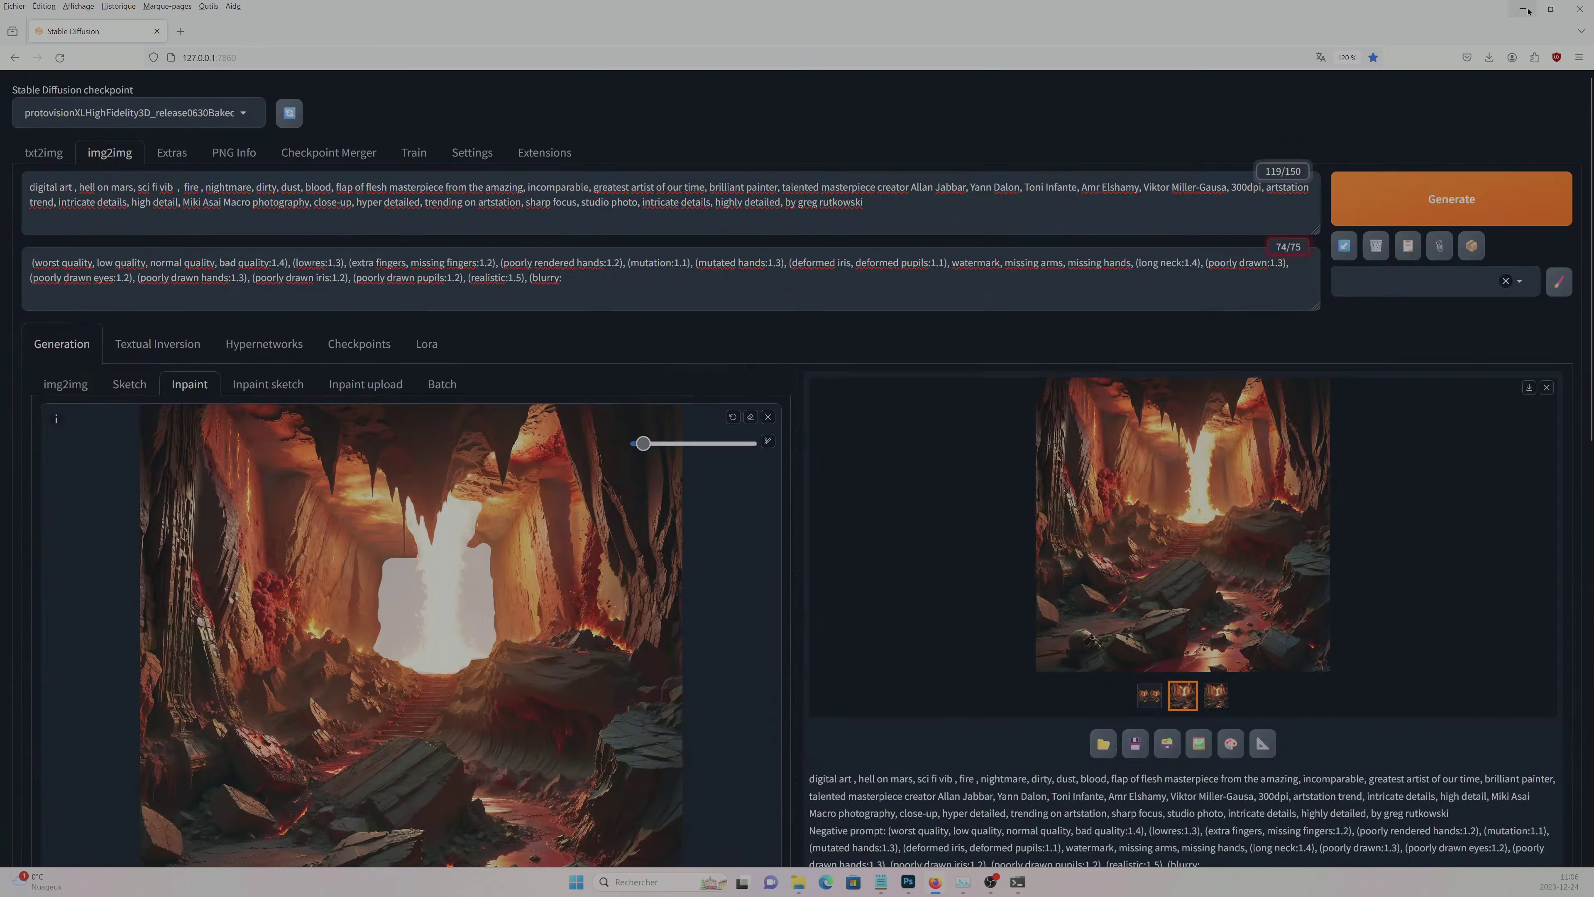
left_click(1528, 11)
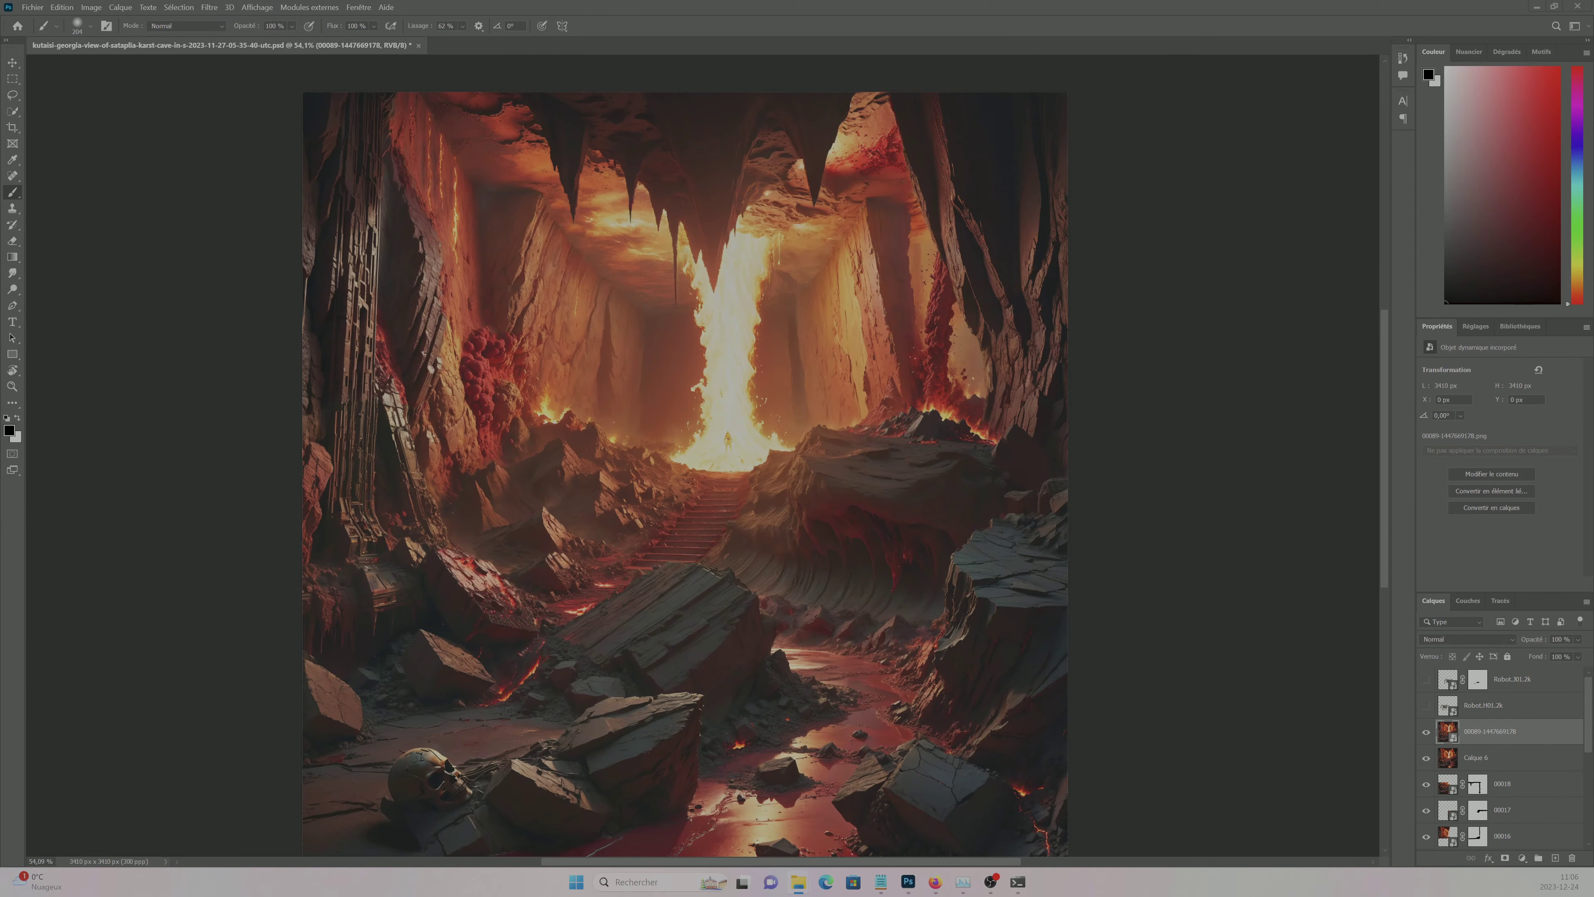
- Position the flipped camo robot over the cave and commit its placement
mouse_move(785, 447)
left_mouse_down()
mouse_move(846, 460)
mouse_move(928, 437)
mouse_move(974, 549)
mouse_move(836, 564)
left_mouse_up()
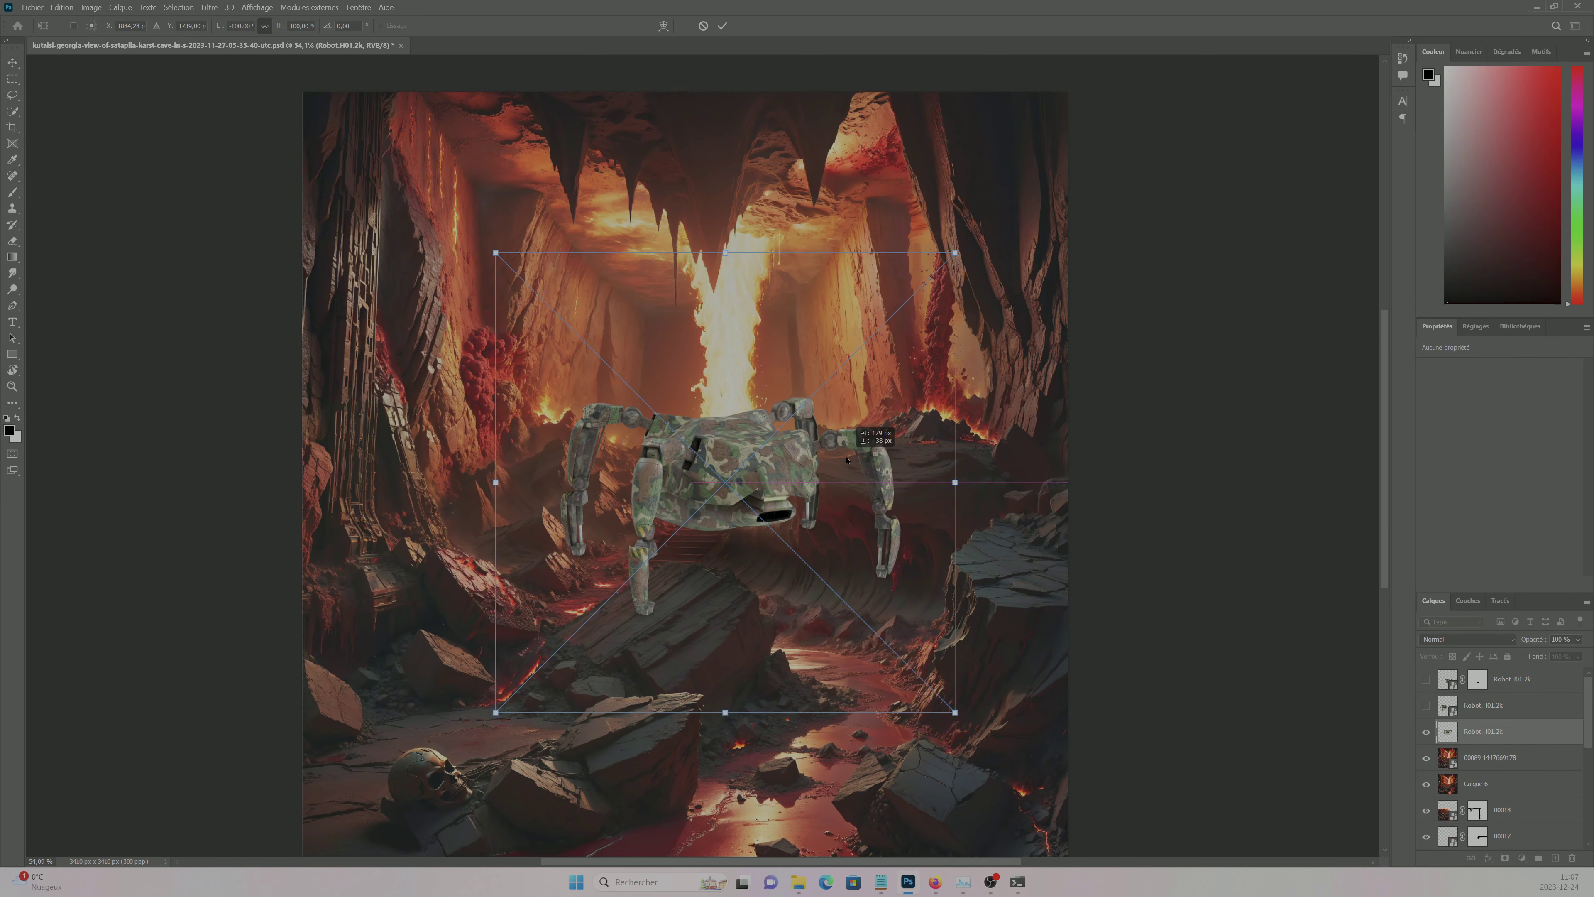
key("Return")
key("l")
scroll(792, 464, "up", 2)
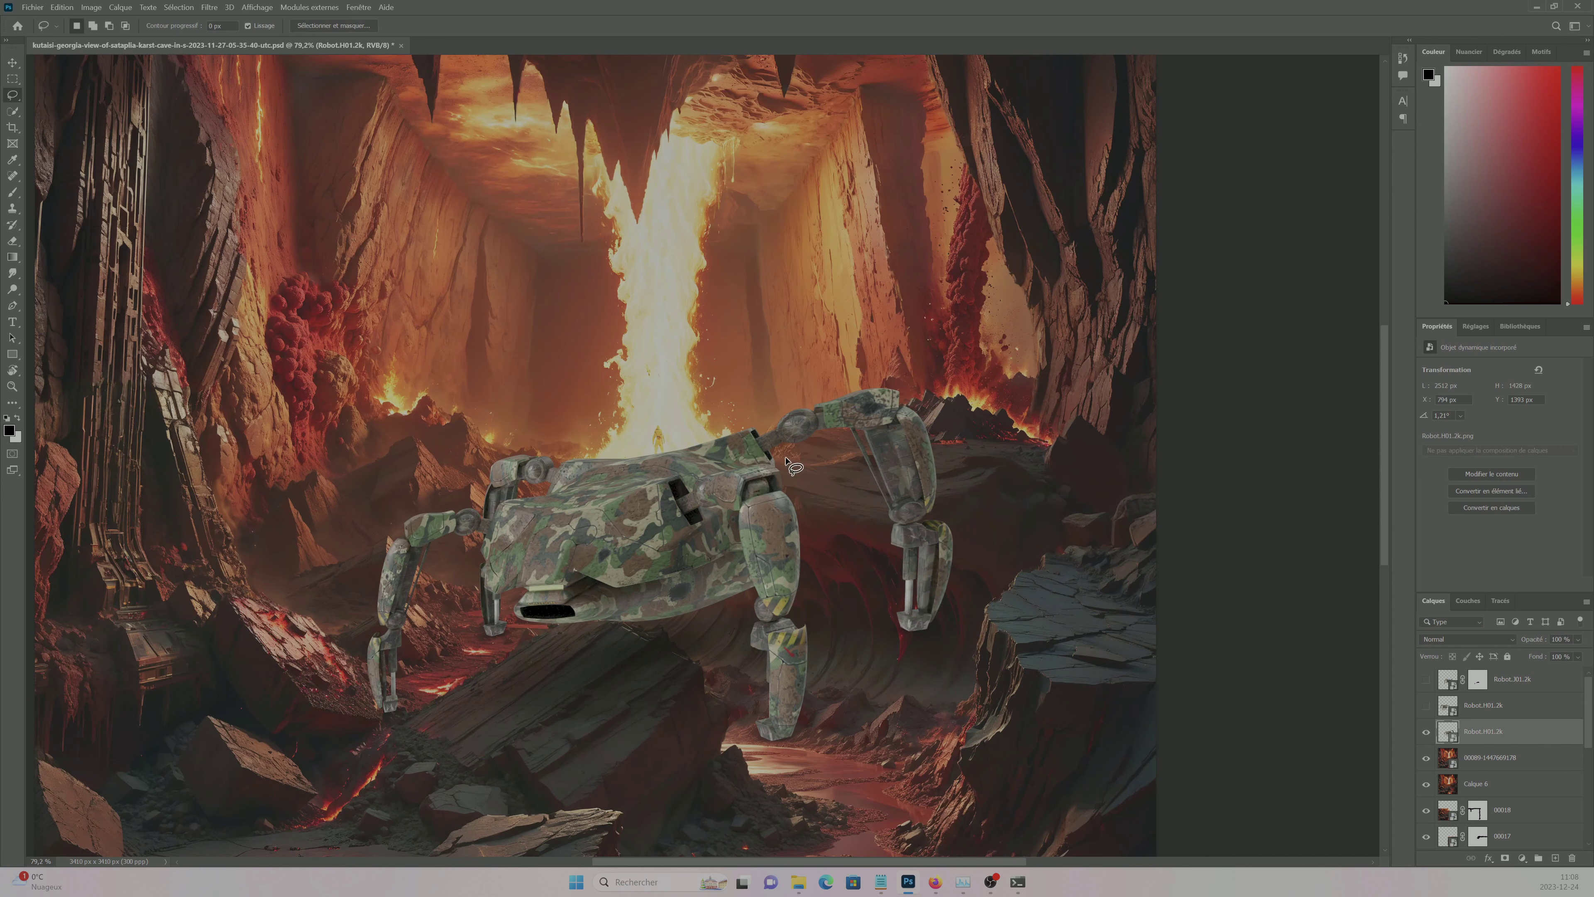
- Rotate the robot about -3.9° and bring in the new left leg layer for transforming
key("ctrl+t")
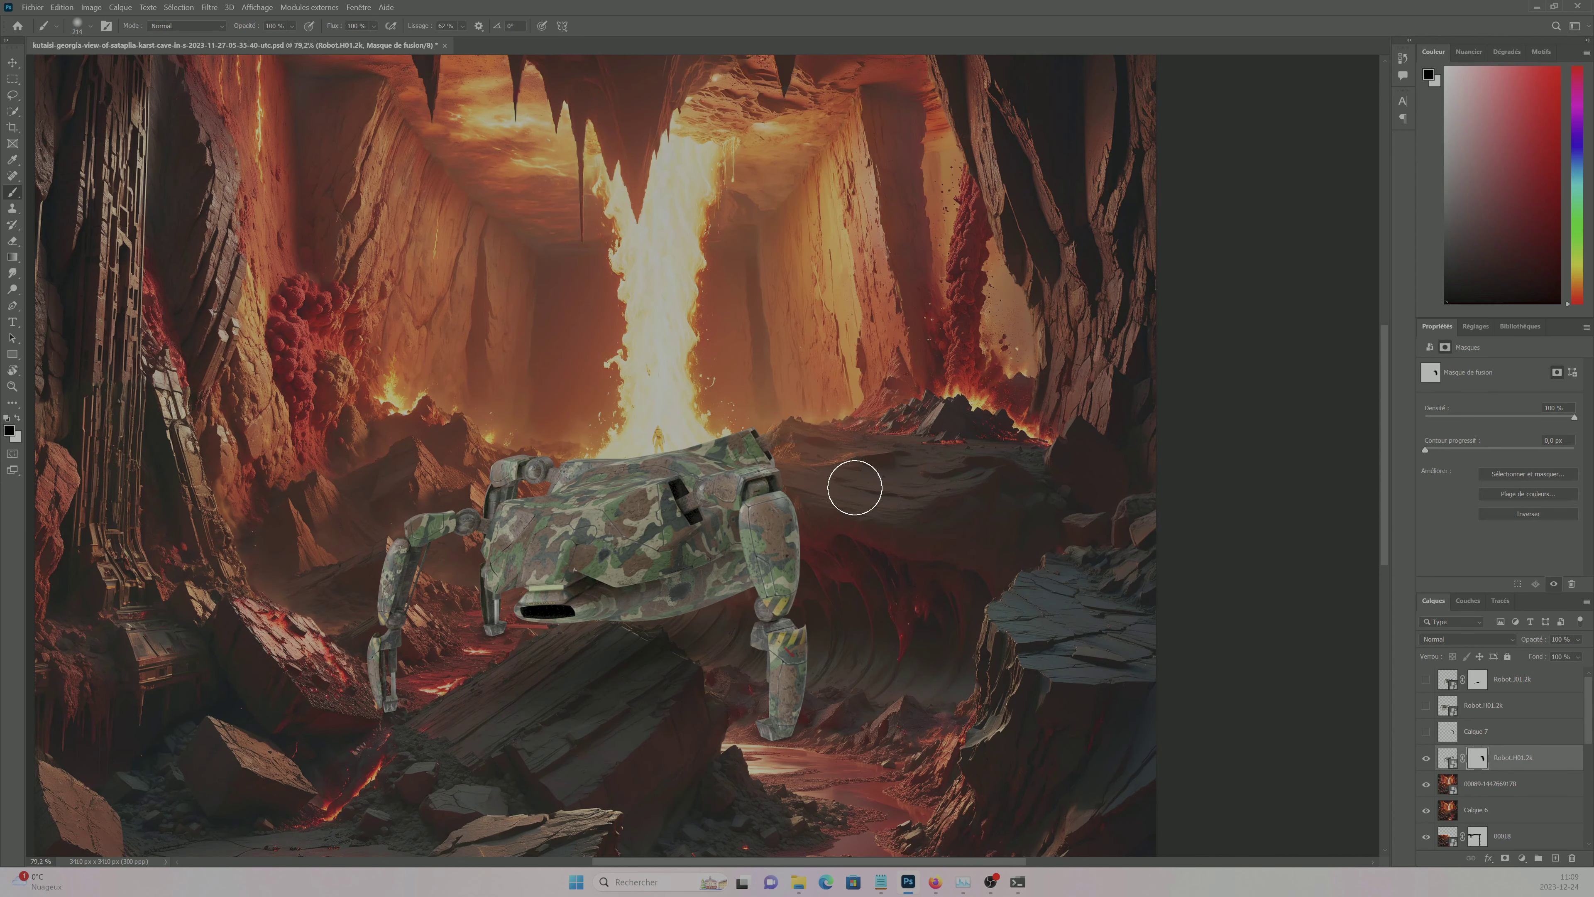
left_click_drag(1148, 621, 1154, 592)
key("Return")
left_click(1476, 731)
key("b")
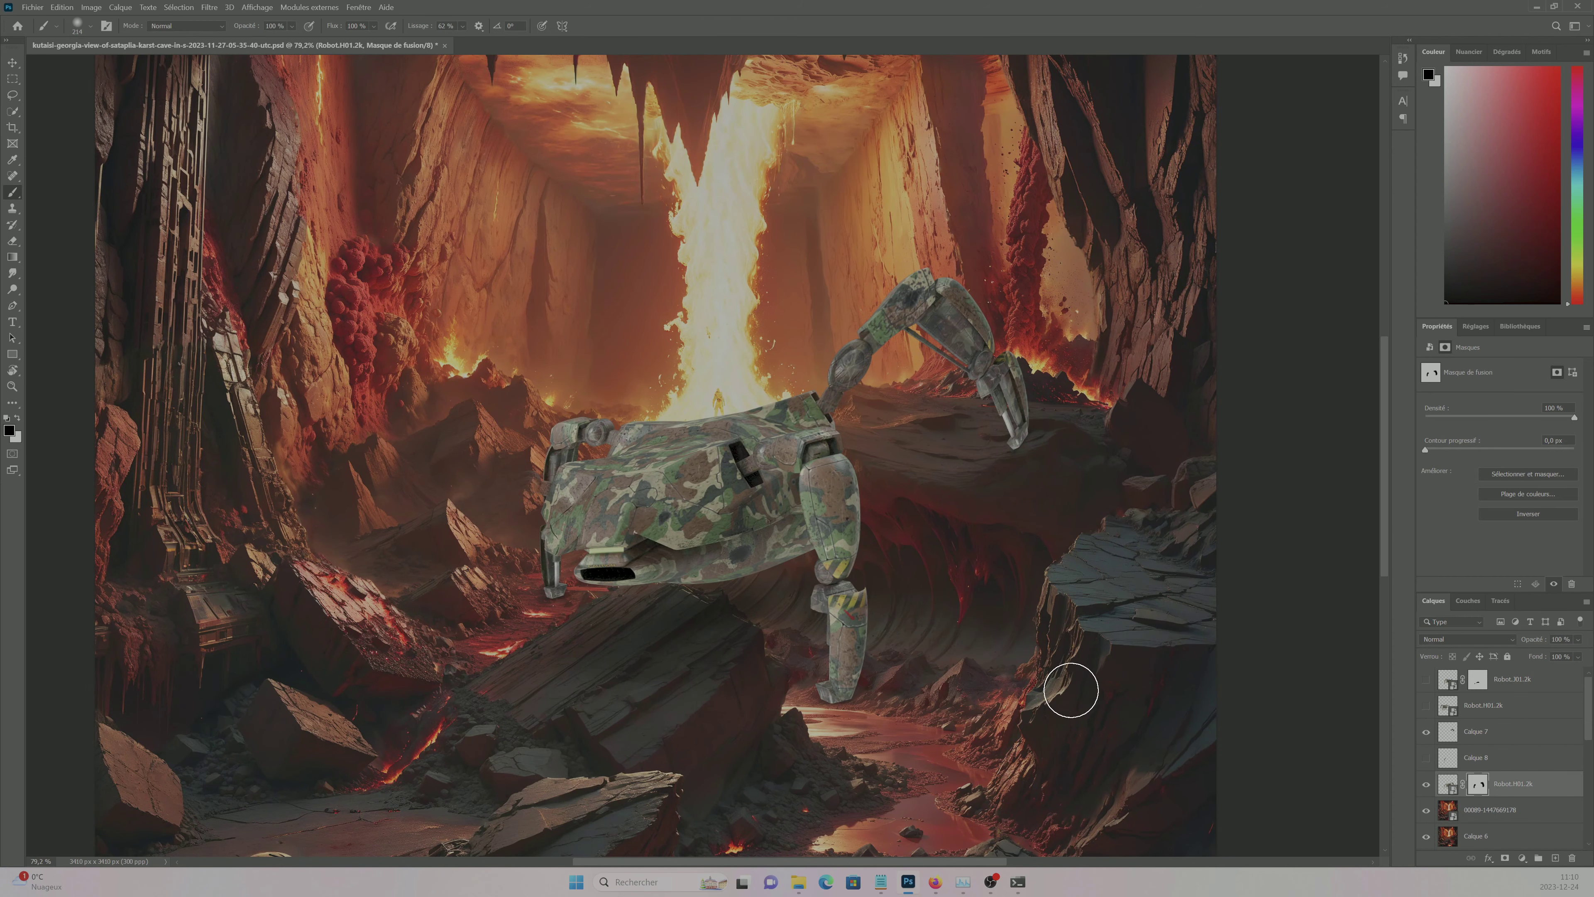
left_click(1426, 757)
key("ctrl+t")
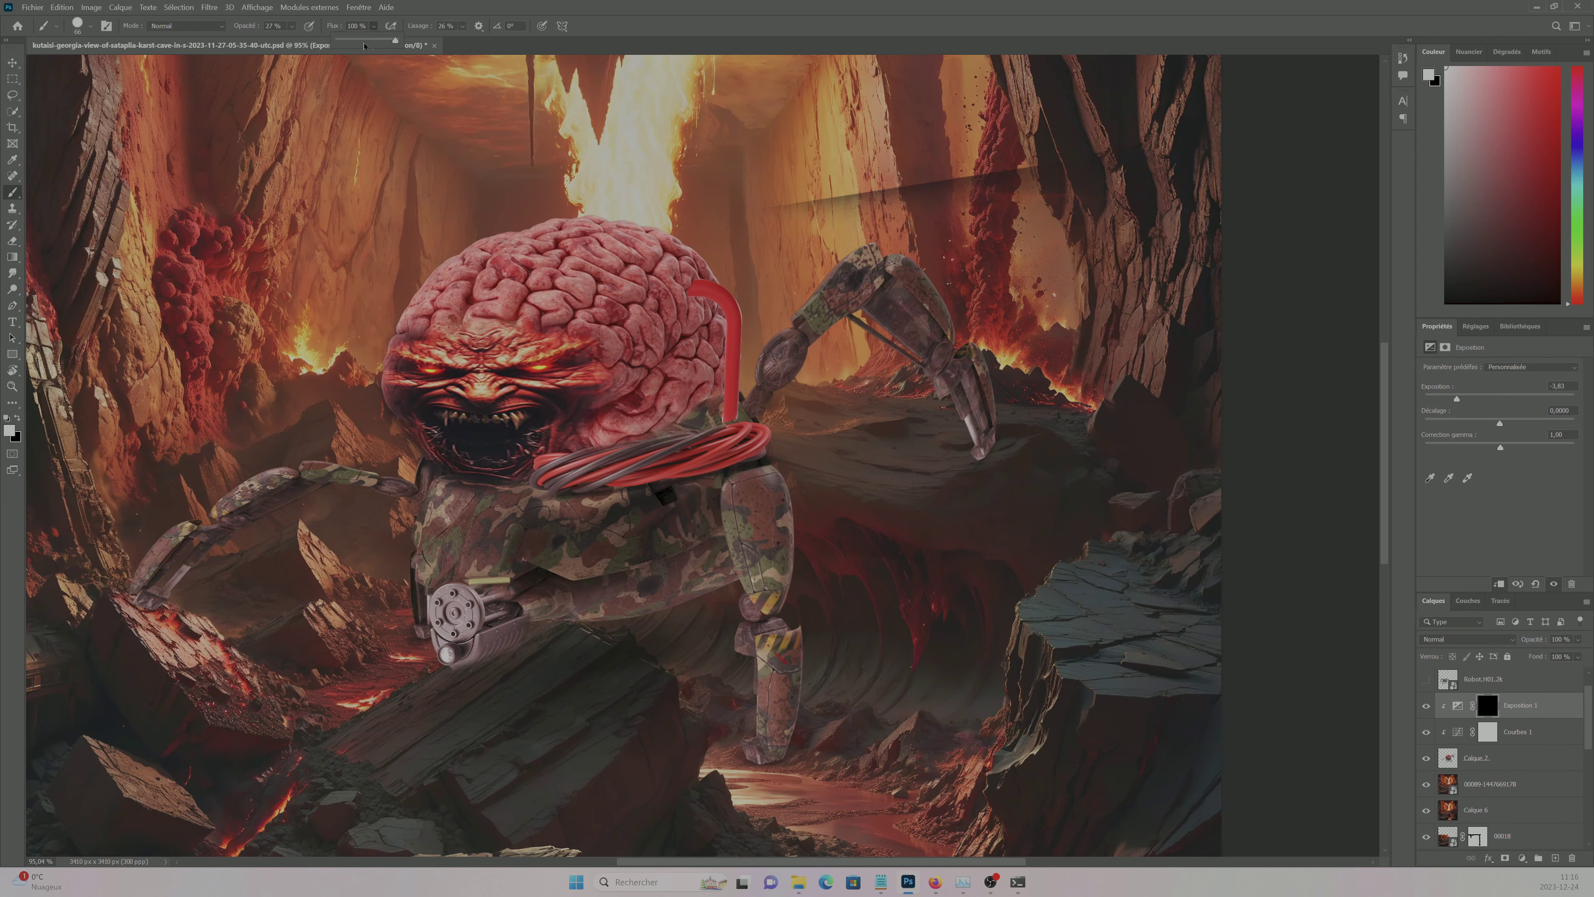
- Darken the brain, robot arms and right leg through the Exposition 1 mask
left_click_drag(364, 45, 351, 45)
left_click_drag(439, 302, 718, 303)
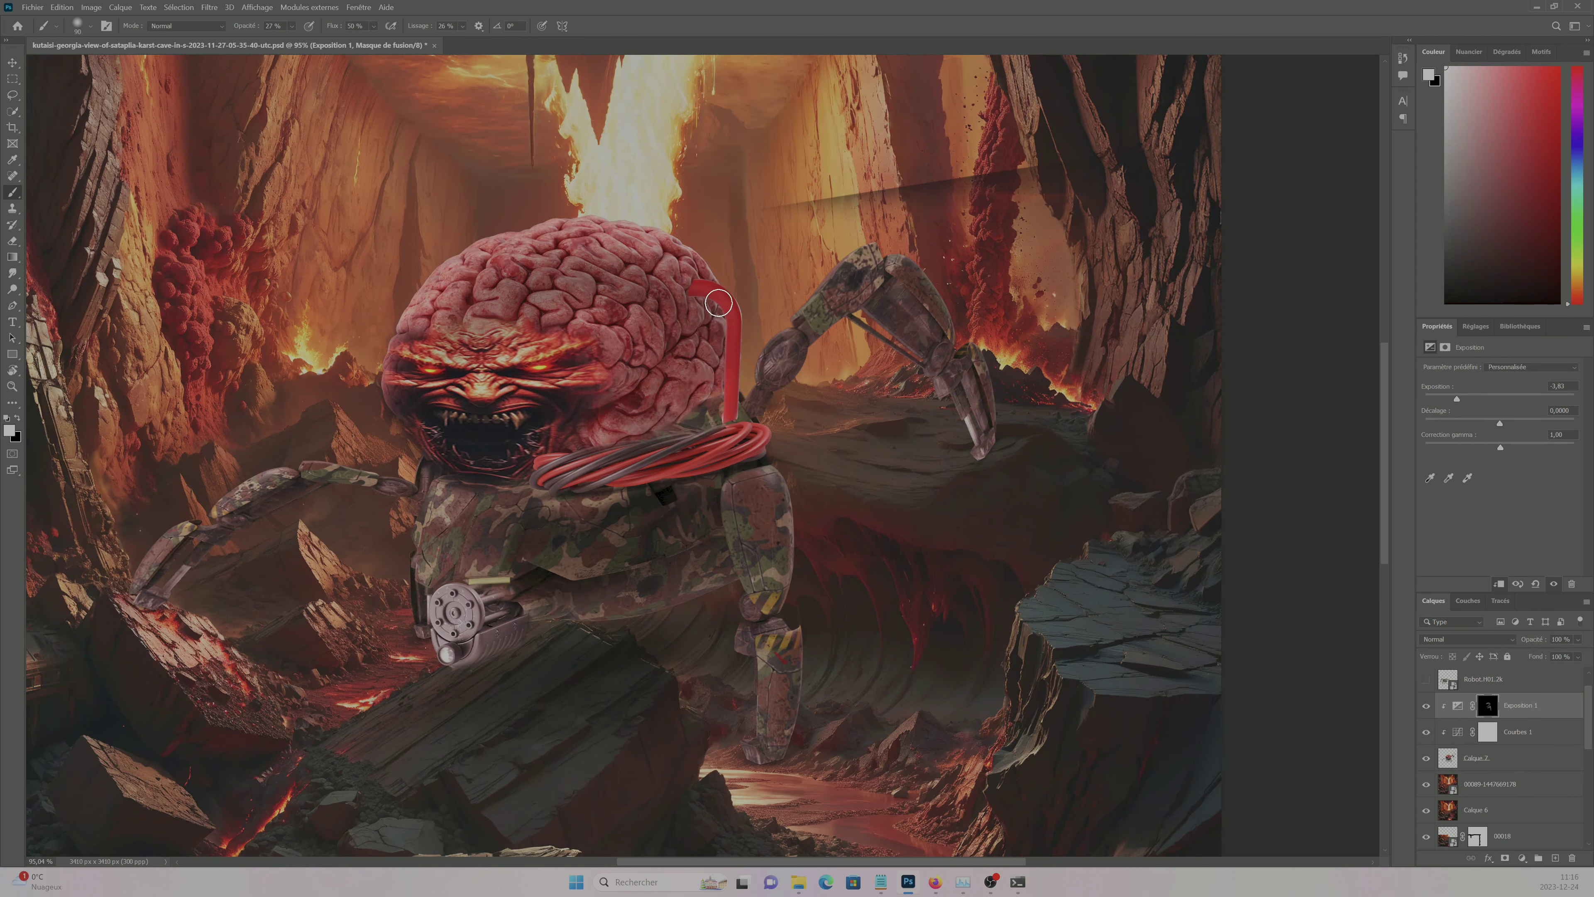
left_click_drag(484, 267, 841, 314)
left_click_drag(772, 471, 790, 665)
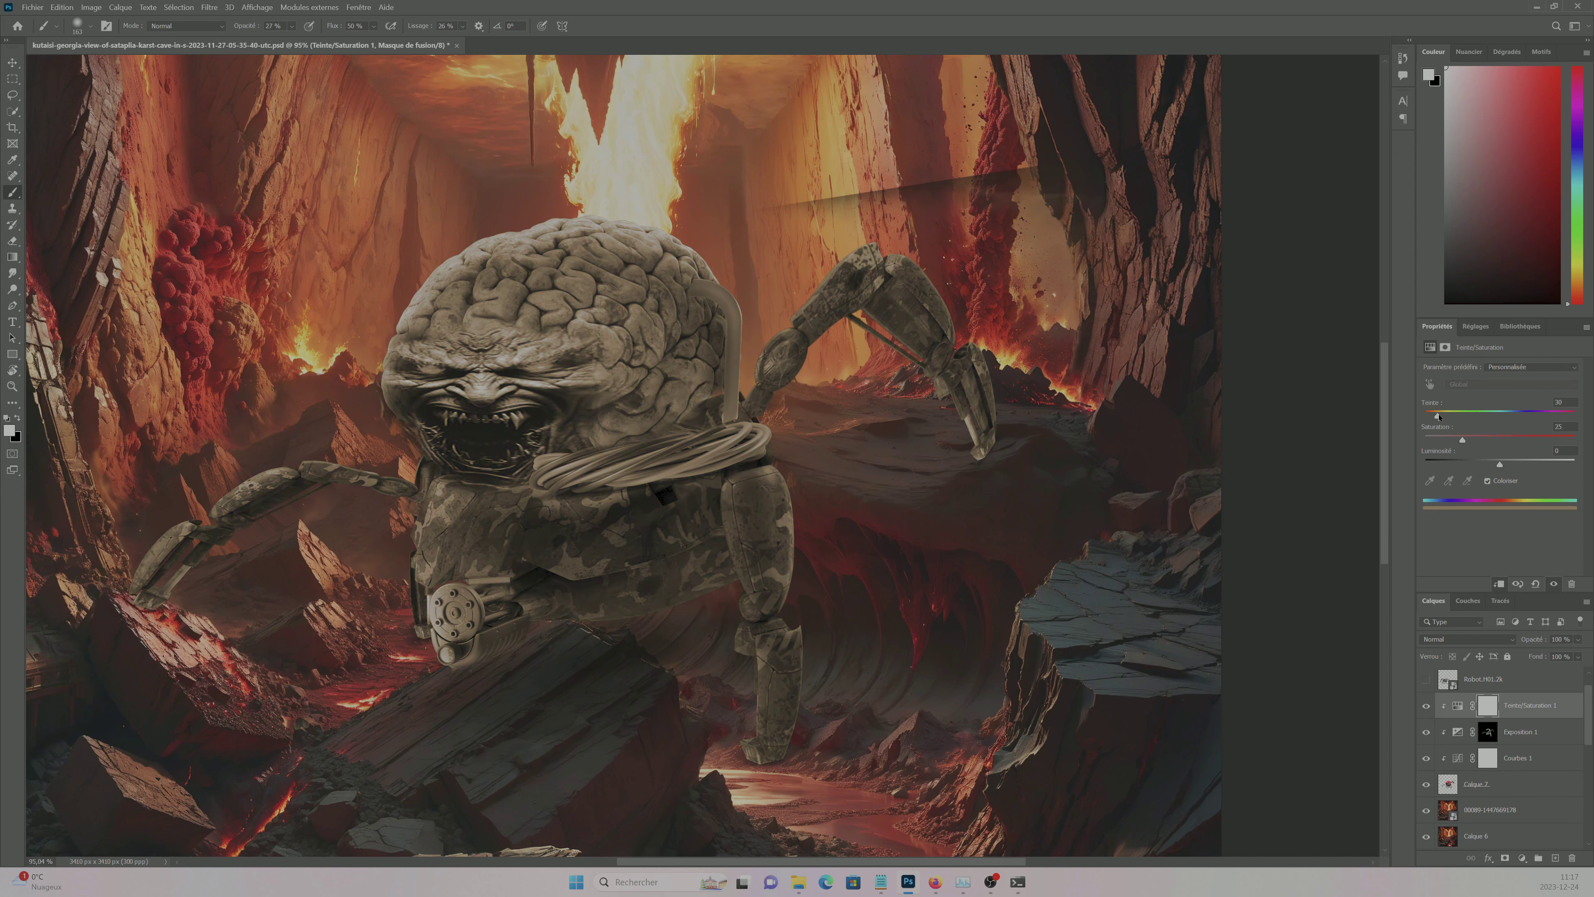
- Colourise the robot with a golden Hue/Saturation layer and fit the image in view
left_click_drag(1499, 465, 1518, 464)
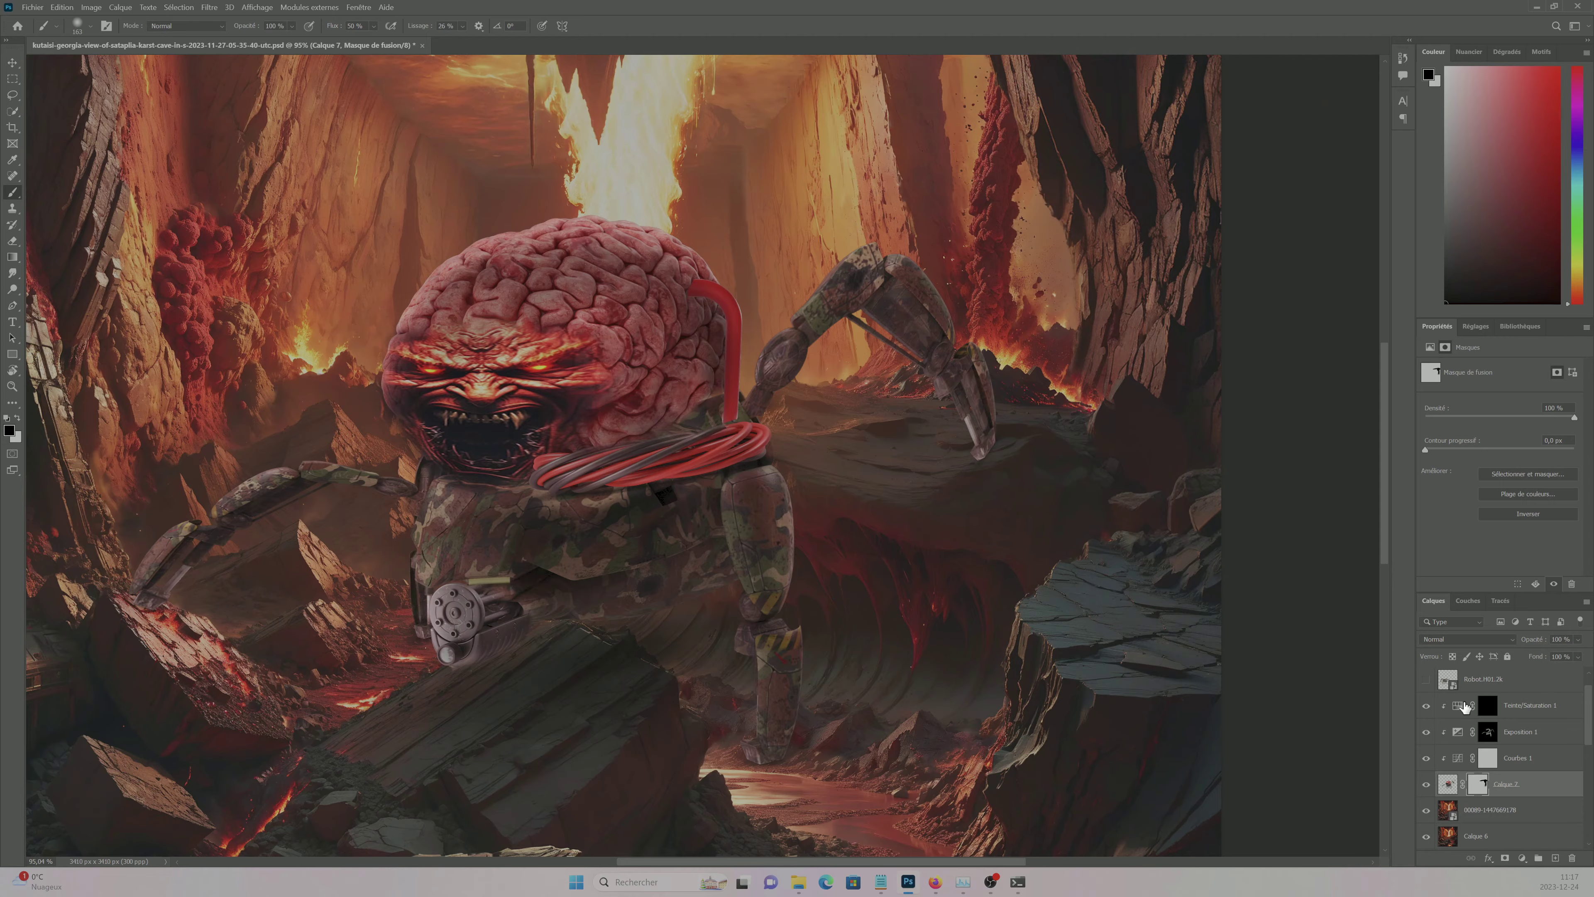
left_click(1465, 707)
key("x")
scroll(539, 214, "up", 3)
scroll(658, 563, "down", 3)
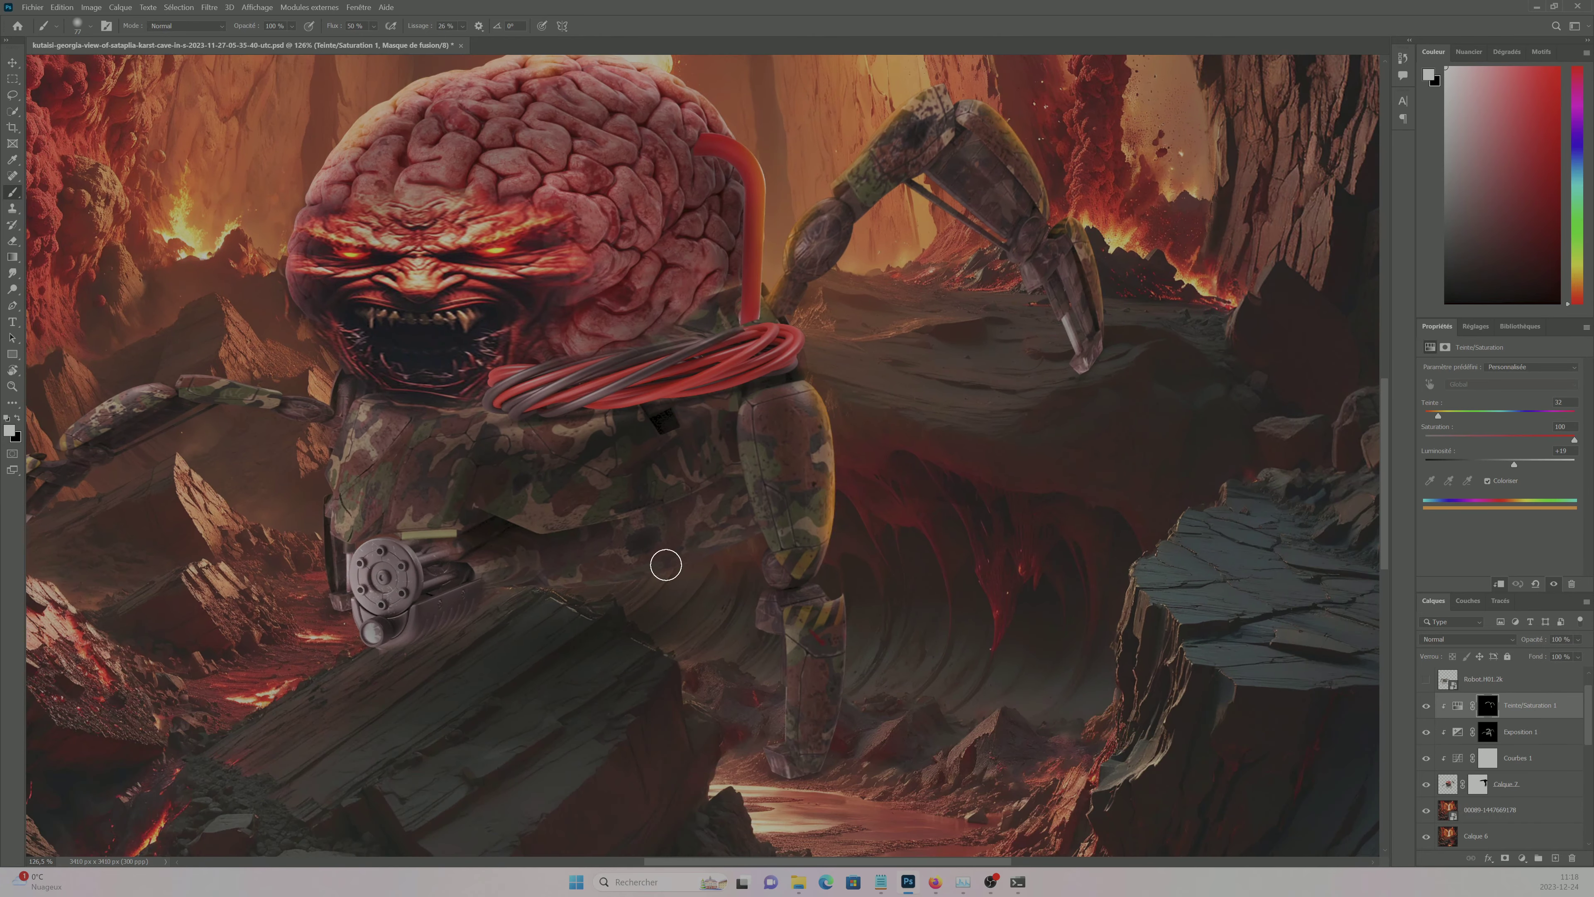
scroll(675, 580, "down", 3)
key("z")
key("ctrl+0")
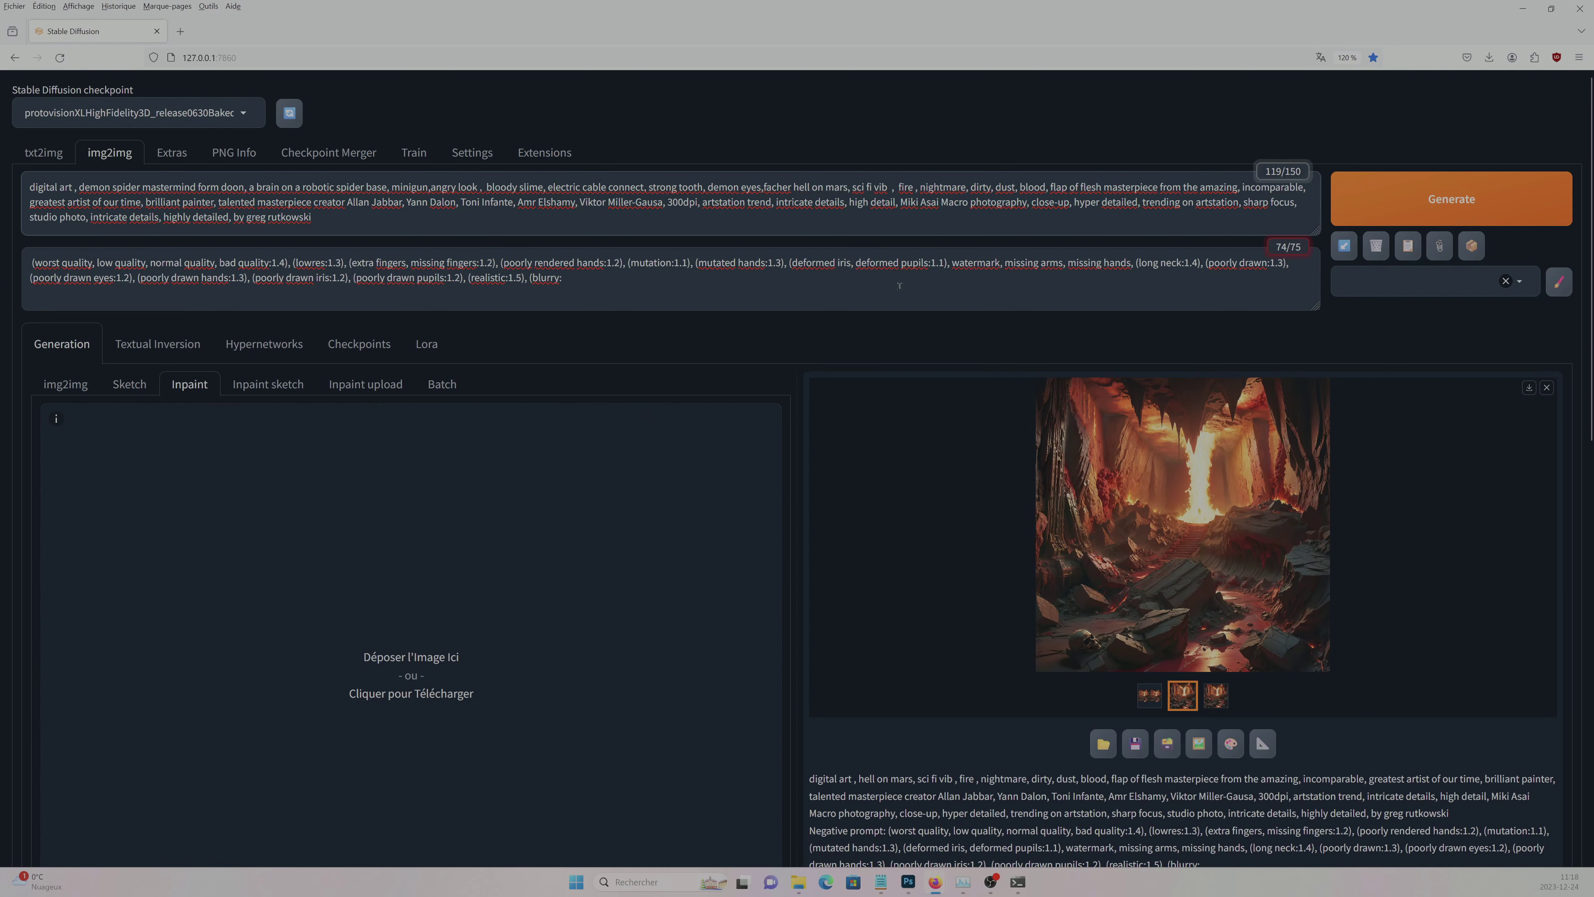
- Mask the robot's body, legs, arm and brain head, view the spider render, and hide Calque 8
left_click_drag(227, 535, 411, 399)
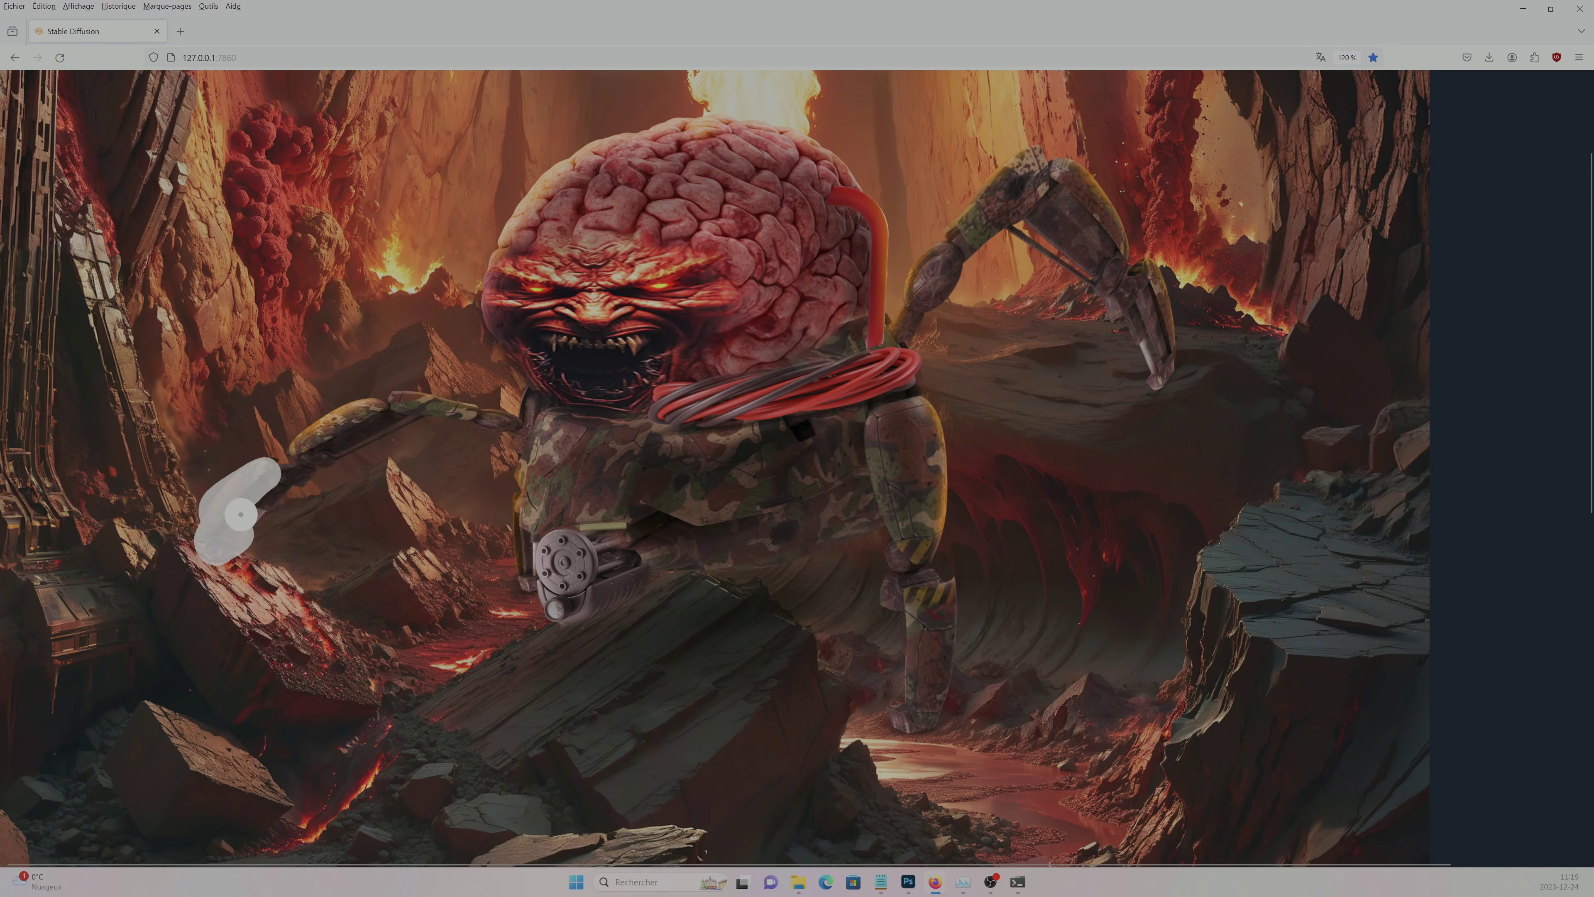
mouse_move(520, 491)
left_mouse_down()
mouse_move(804, 551)
mouse_move(941, 676)
mouse_move(934, 295)
left_mouse_up()
mouse_move(1127, 317)
left_mouse_down()
mouse_move(1004, 157)
mouse_move(841, 169)
mouse_move(483, 307)
mouse_move(716, 355)
mouse_move(568, 329)
mouse_move(628, 390)
mouse_move(755, 355)
left_mouse_up()
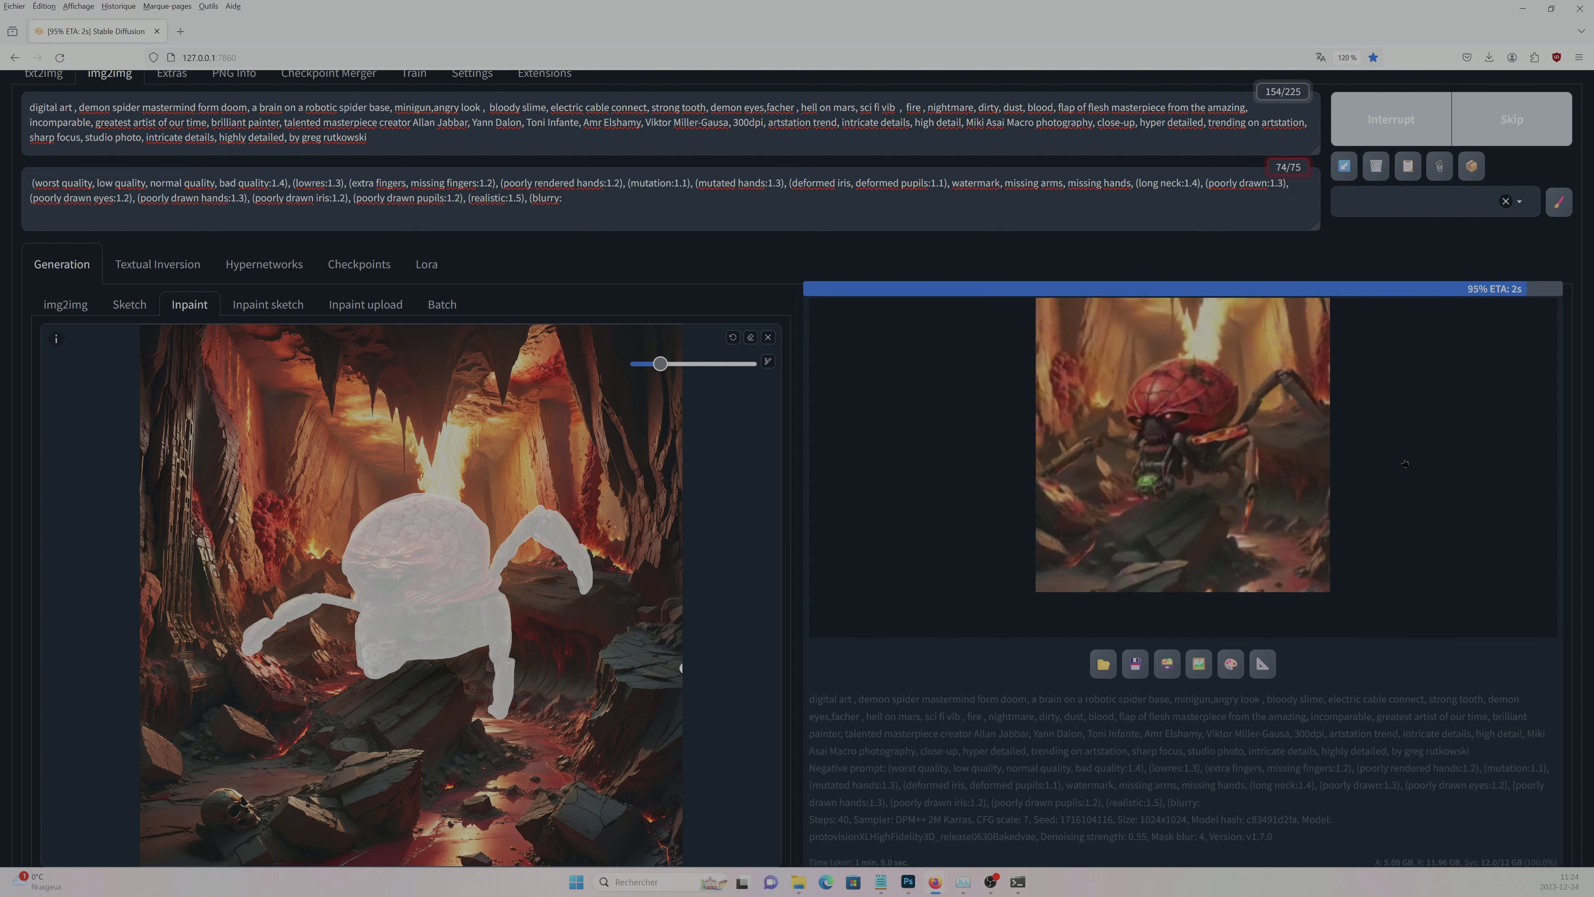
left_click(1404, 463)
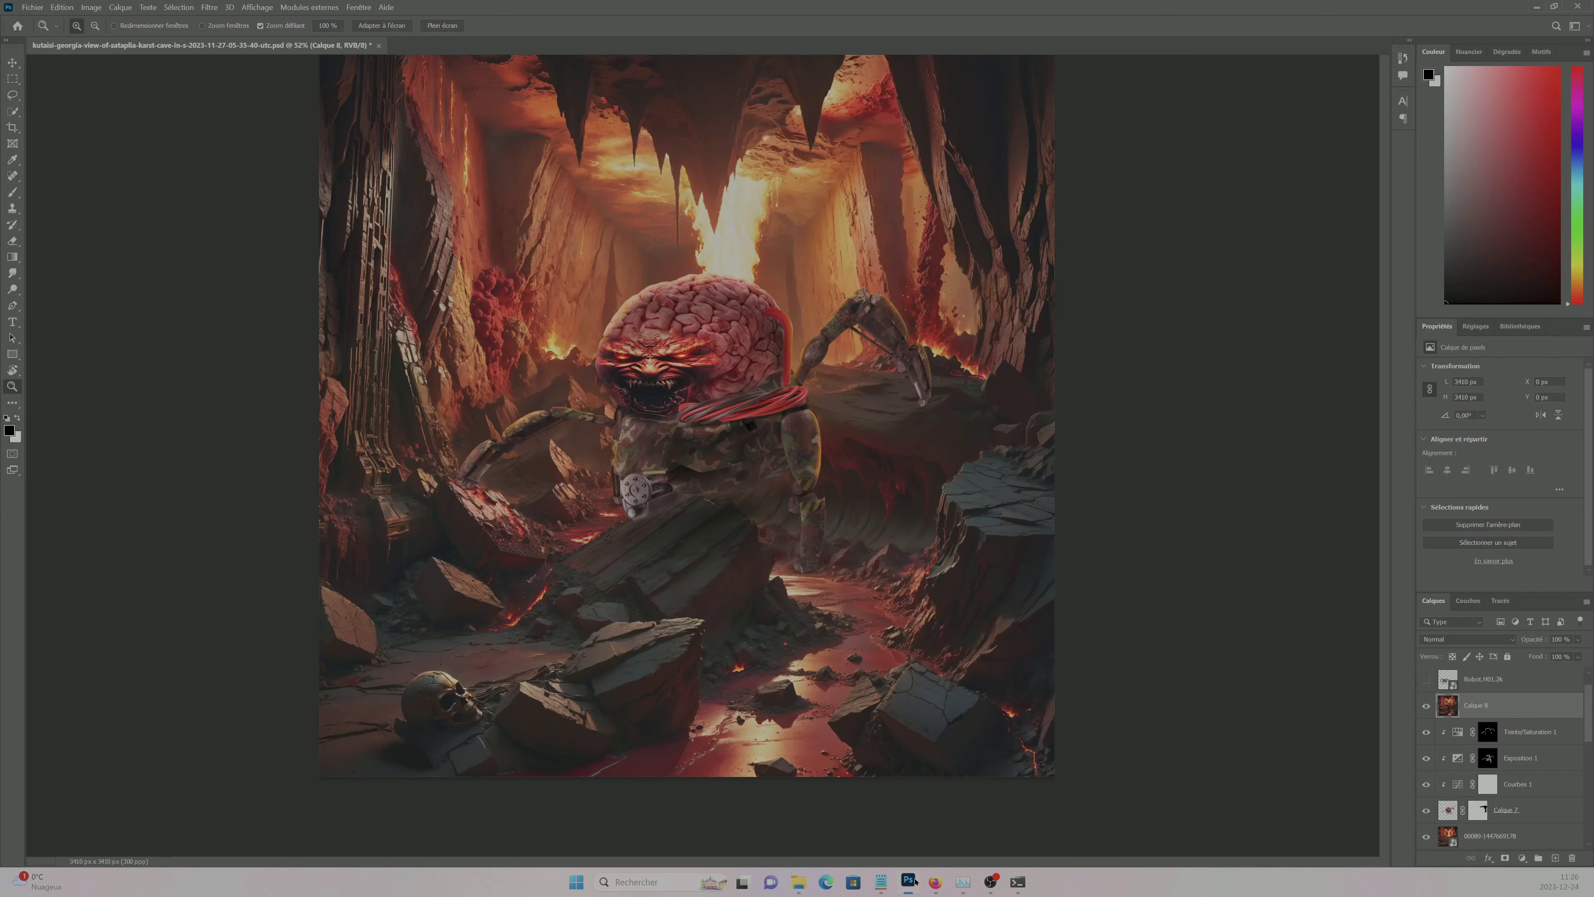
left_click(1424, 705)
- Import the generated spider as a layer and compare its red head against hidden Calque 8
left_click_drag(510, 412, 33, 222)
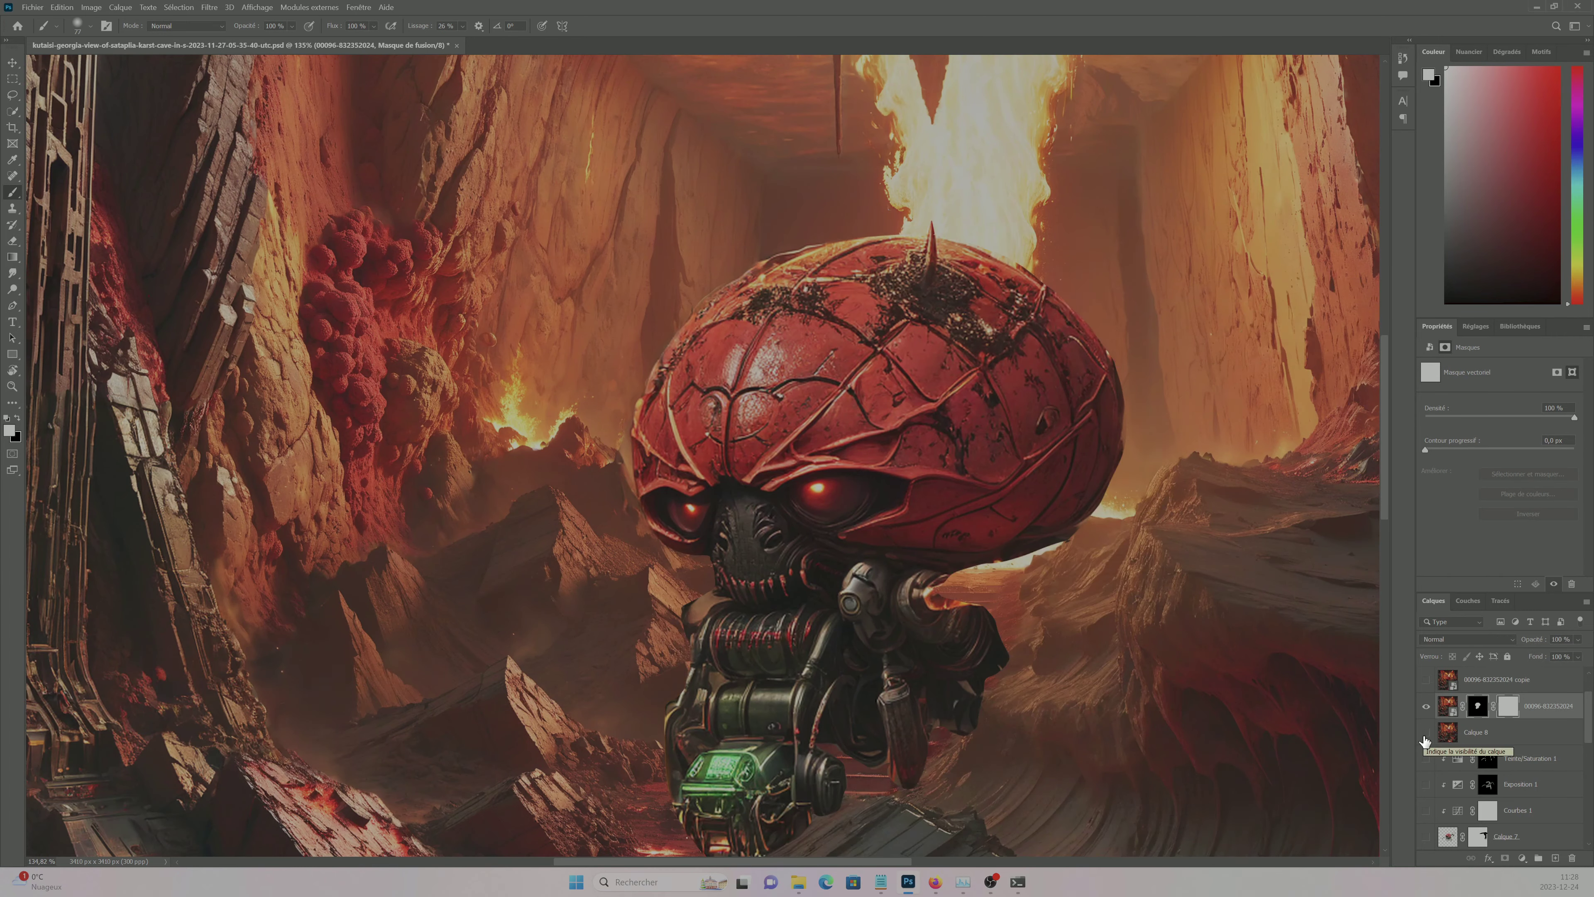
left_click(1424, 707)
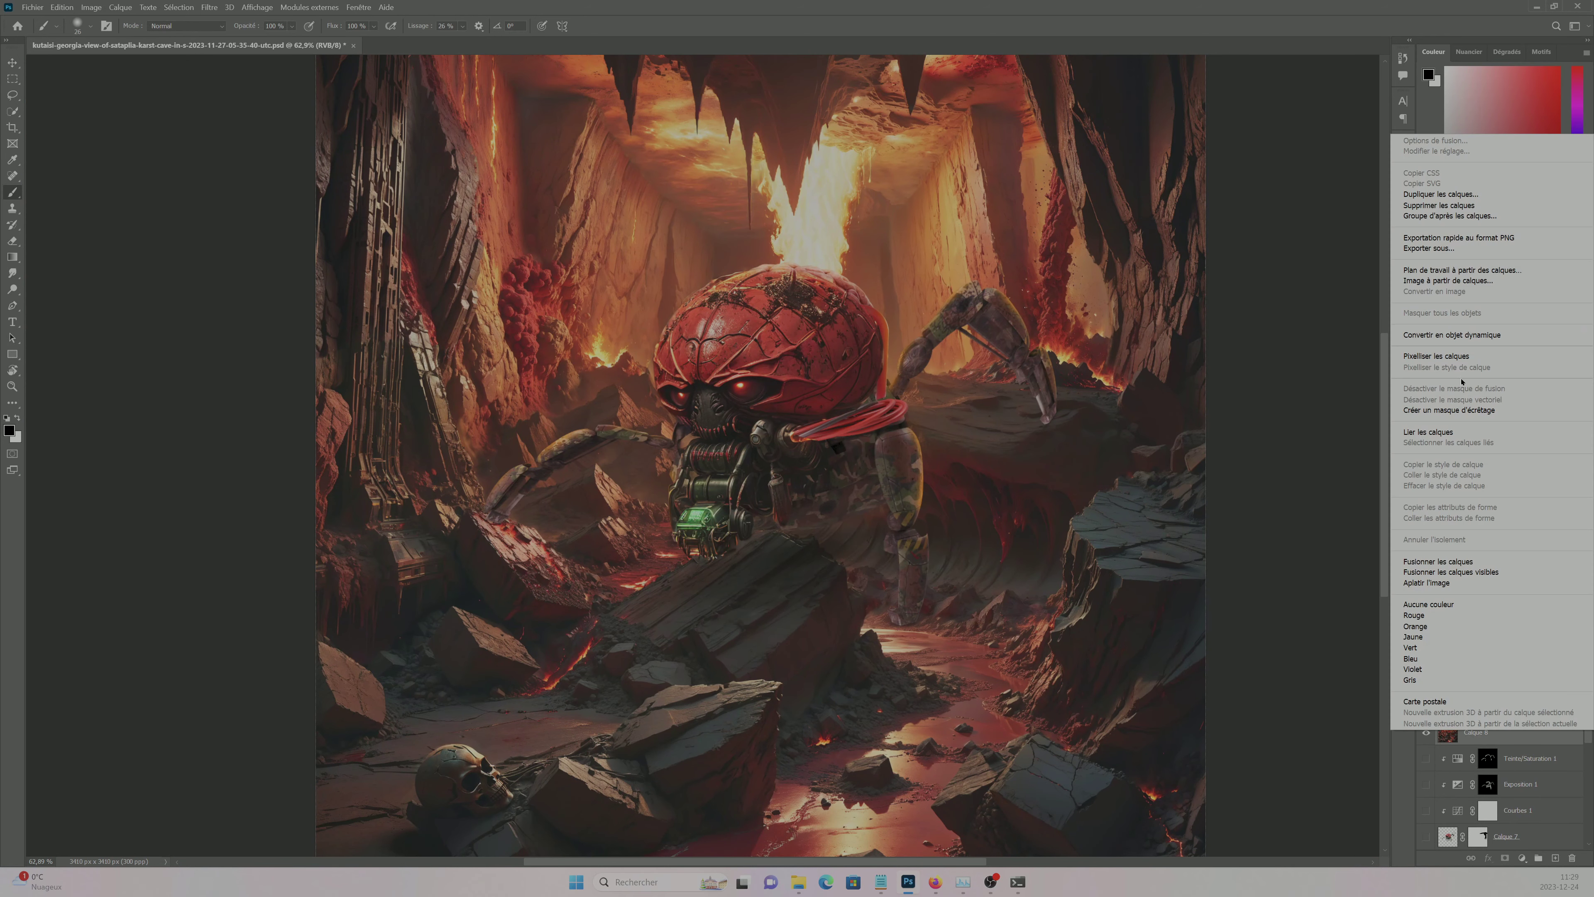
left_click(1426, 732)
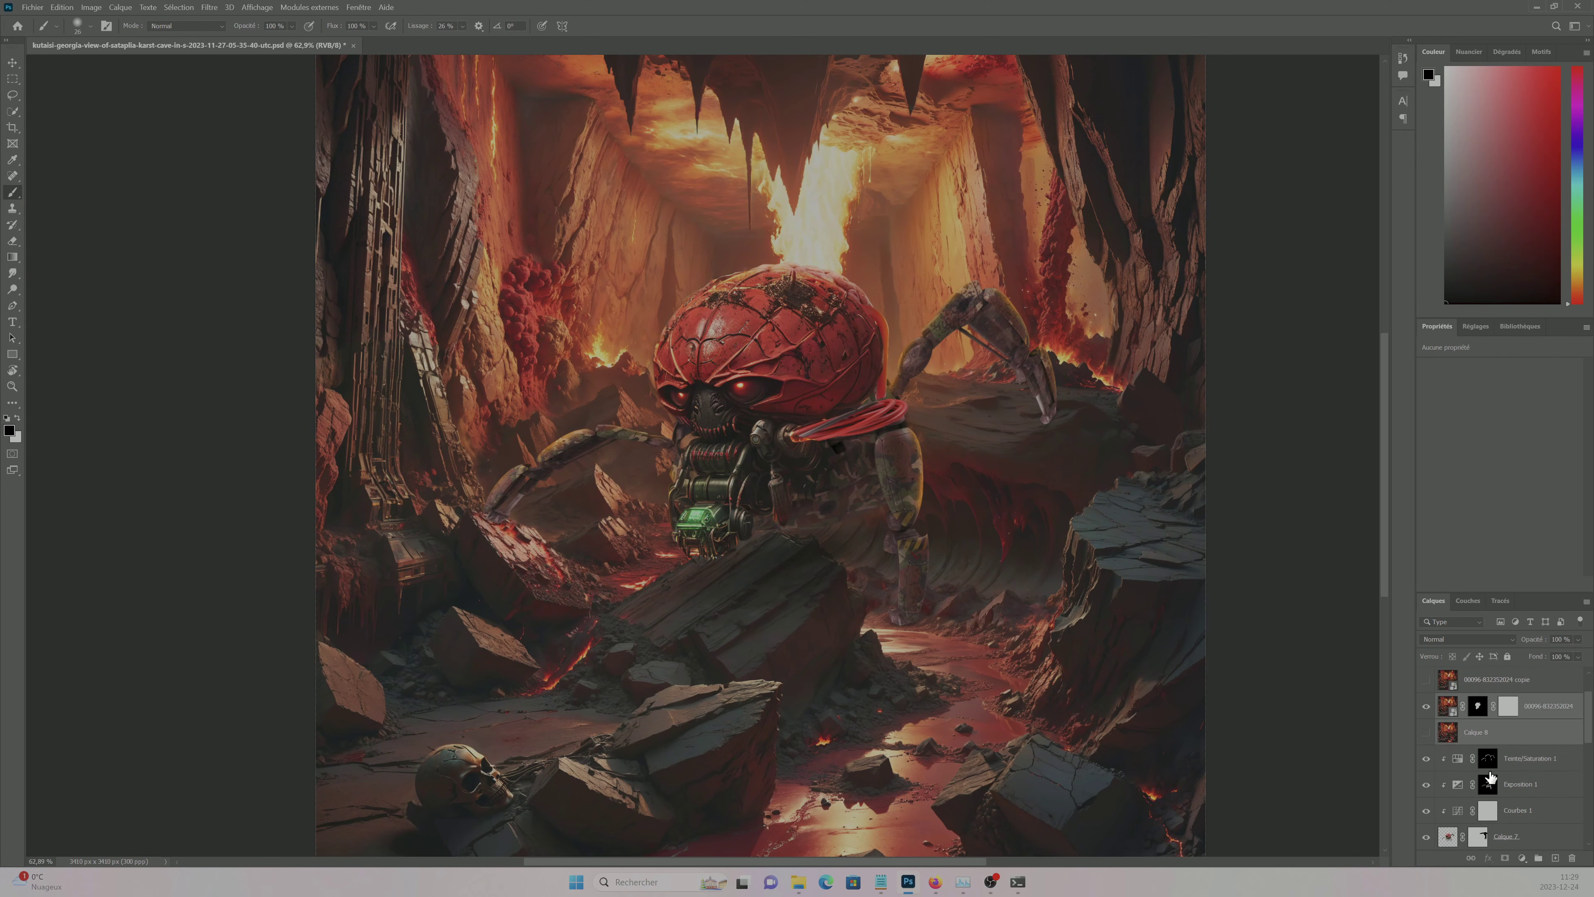
right_click(1443, 798)
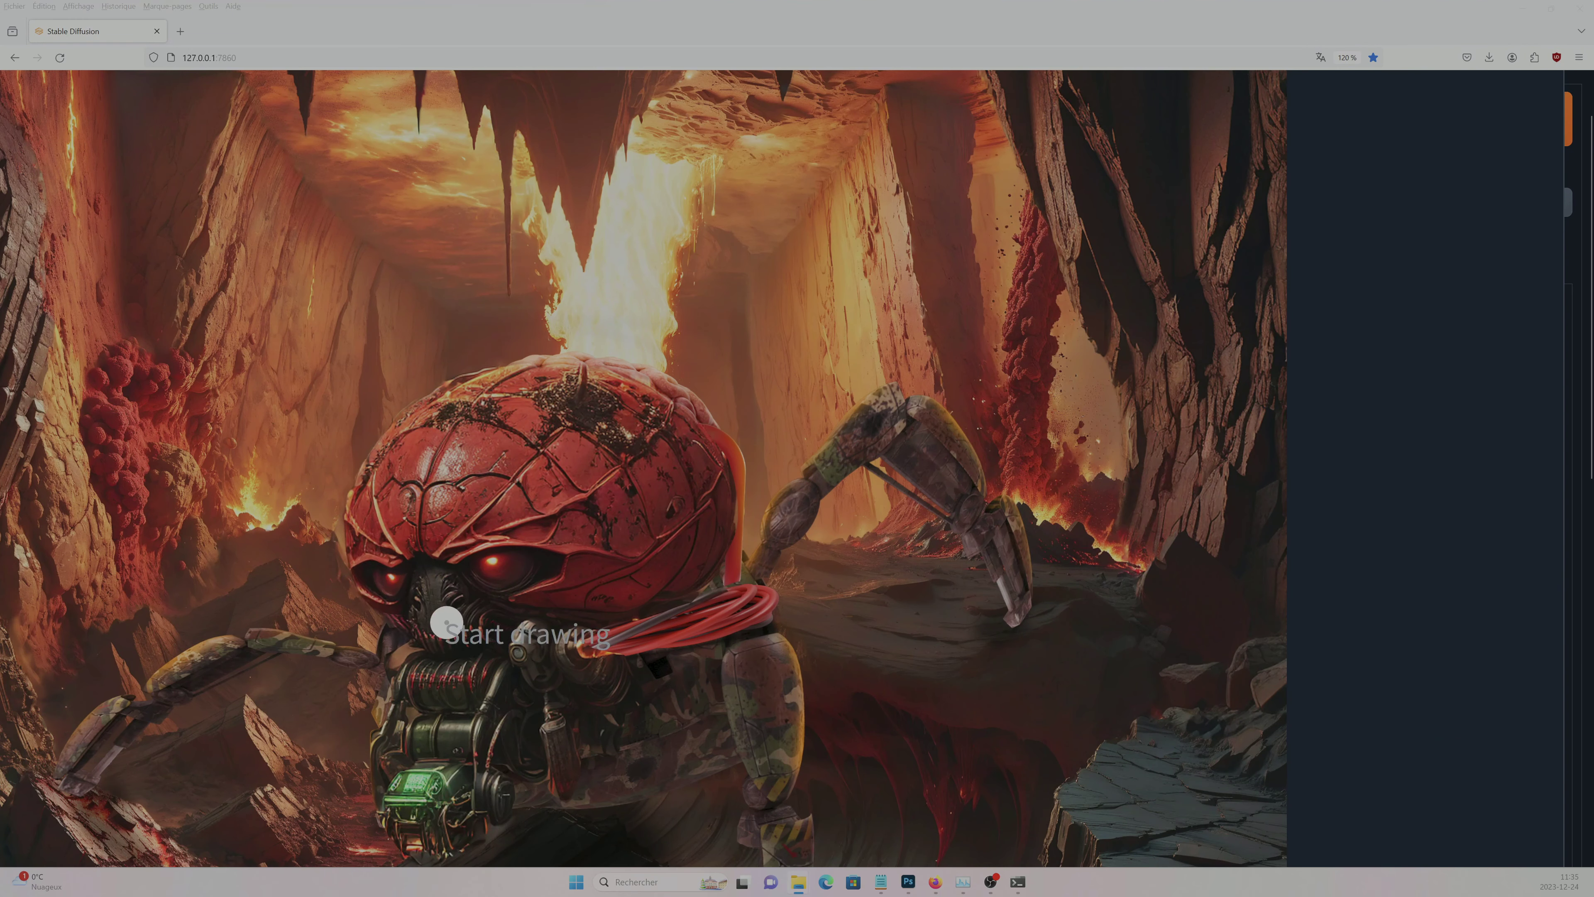
- Mask around the robot's head and review the finished result full size
mouse_move(446, 634)
left_mouse_down()
mouse_move(700, 429)
mouse_move(658, 630)
mouse_move(463, 420)
mouse_move(426, 534)
left_mouse_up()
key("s")
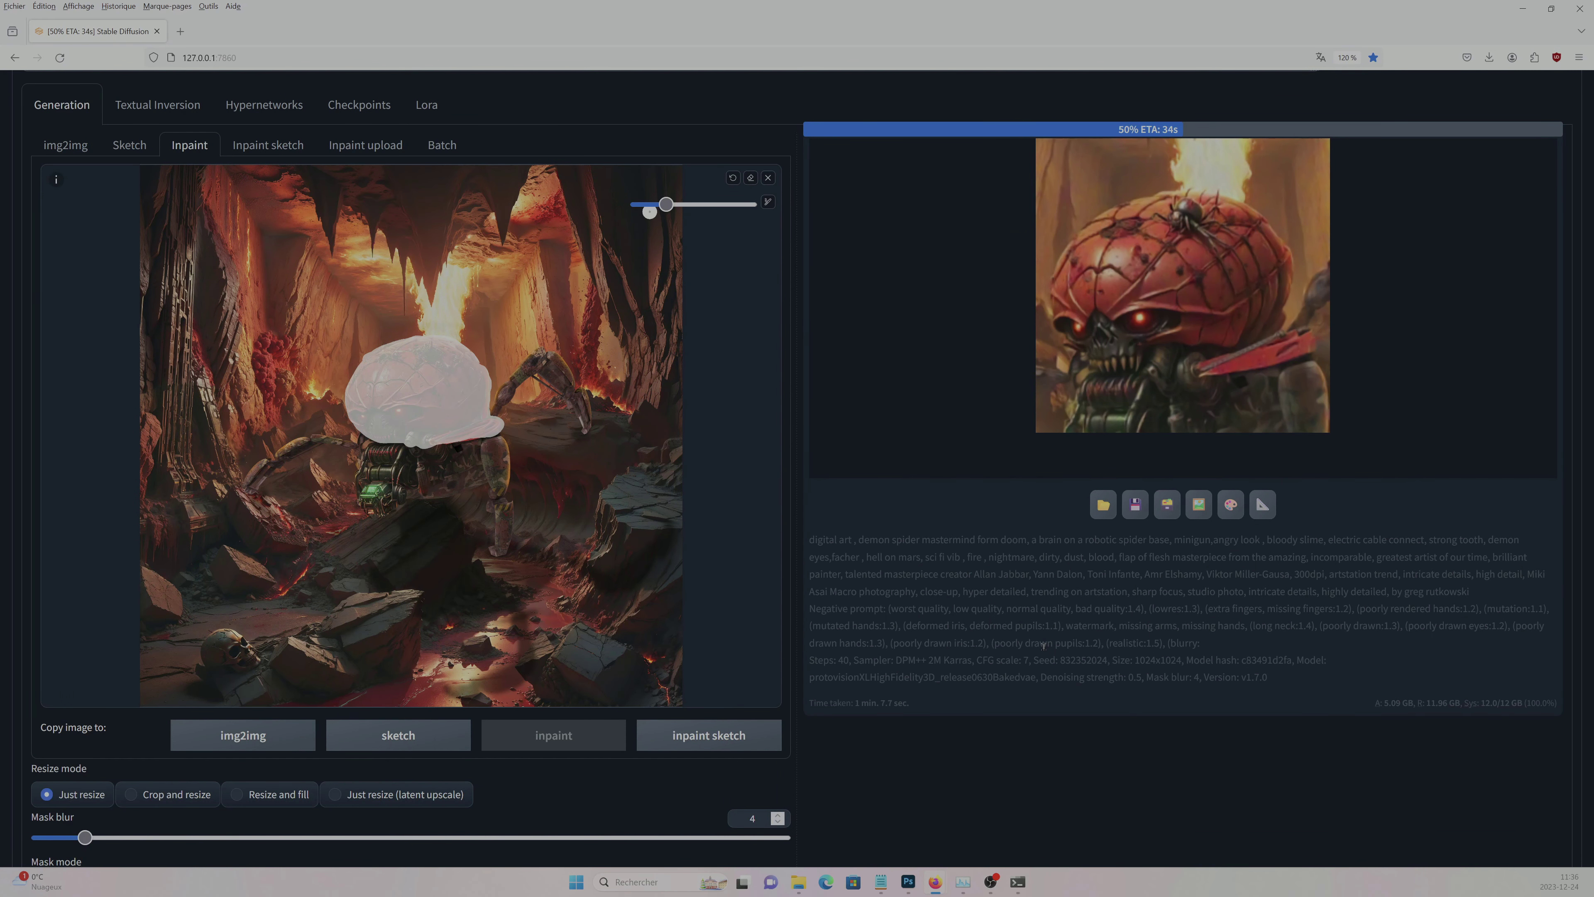
scroll(1043, 645, "up", 4)
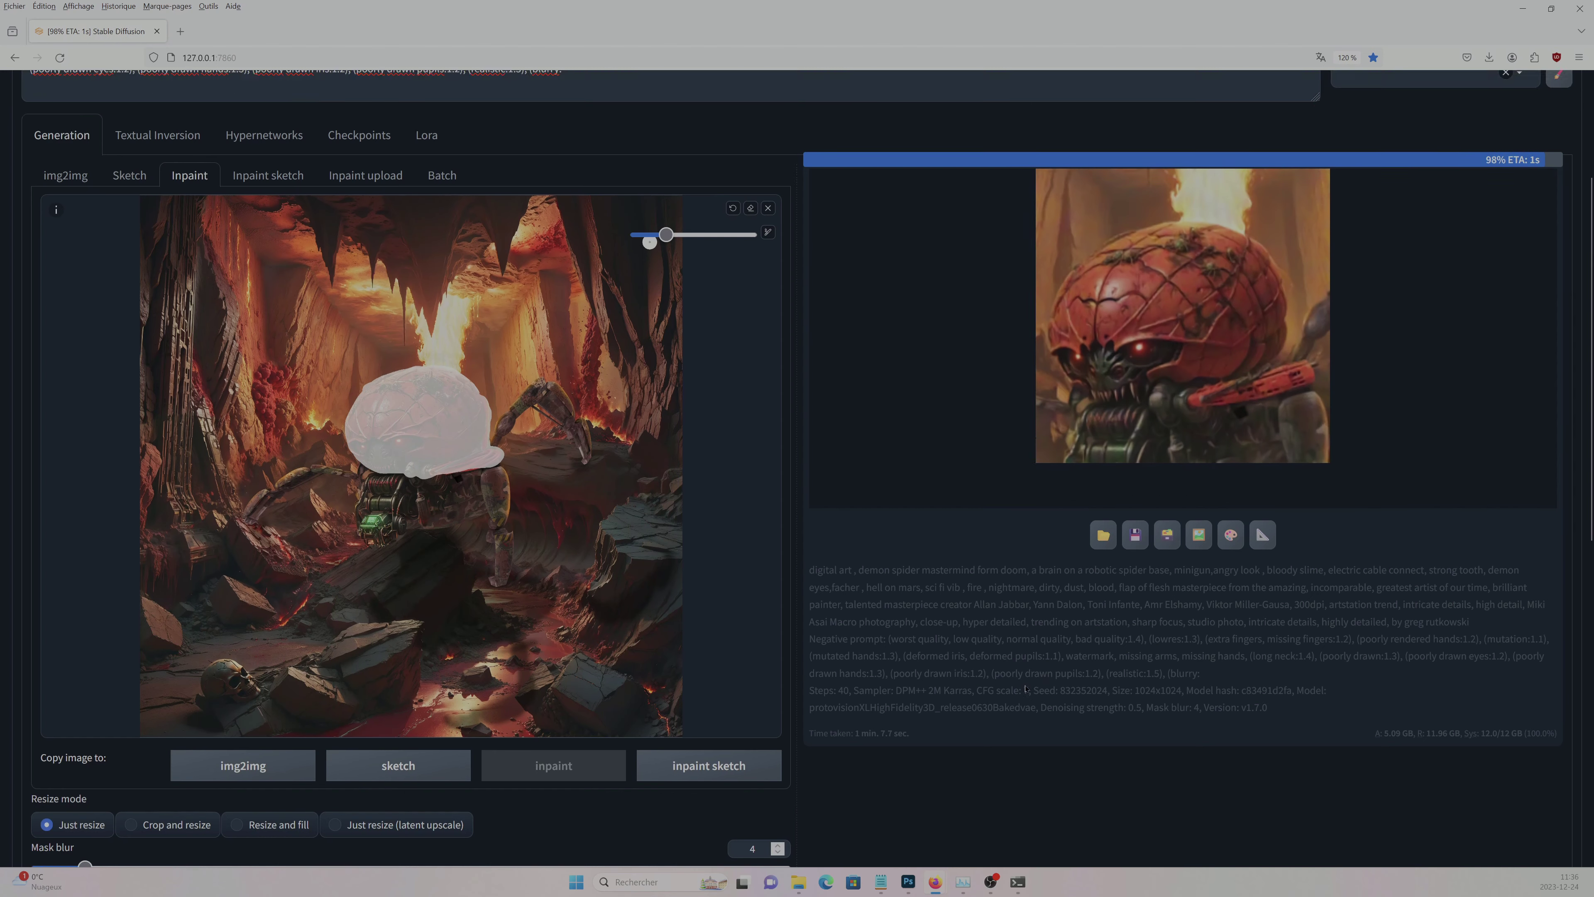
left_click(1193, 565)
key("Escape")
- Regenerate with 'spider' removed from the prompt and mask the jaw area
key("ctrl+Return")
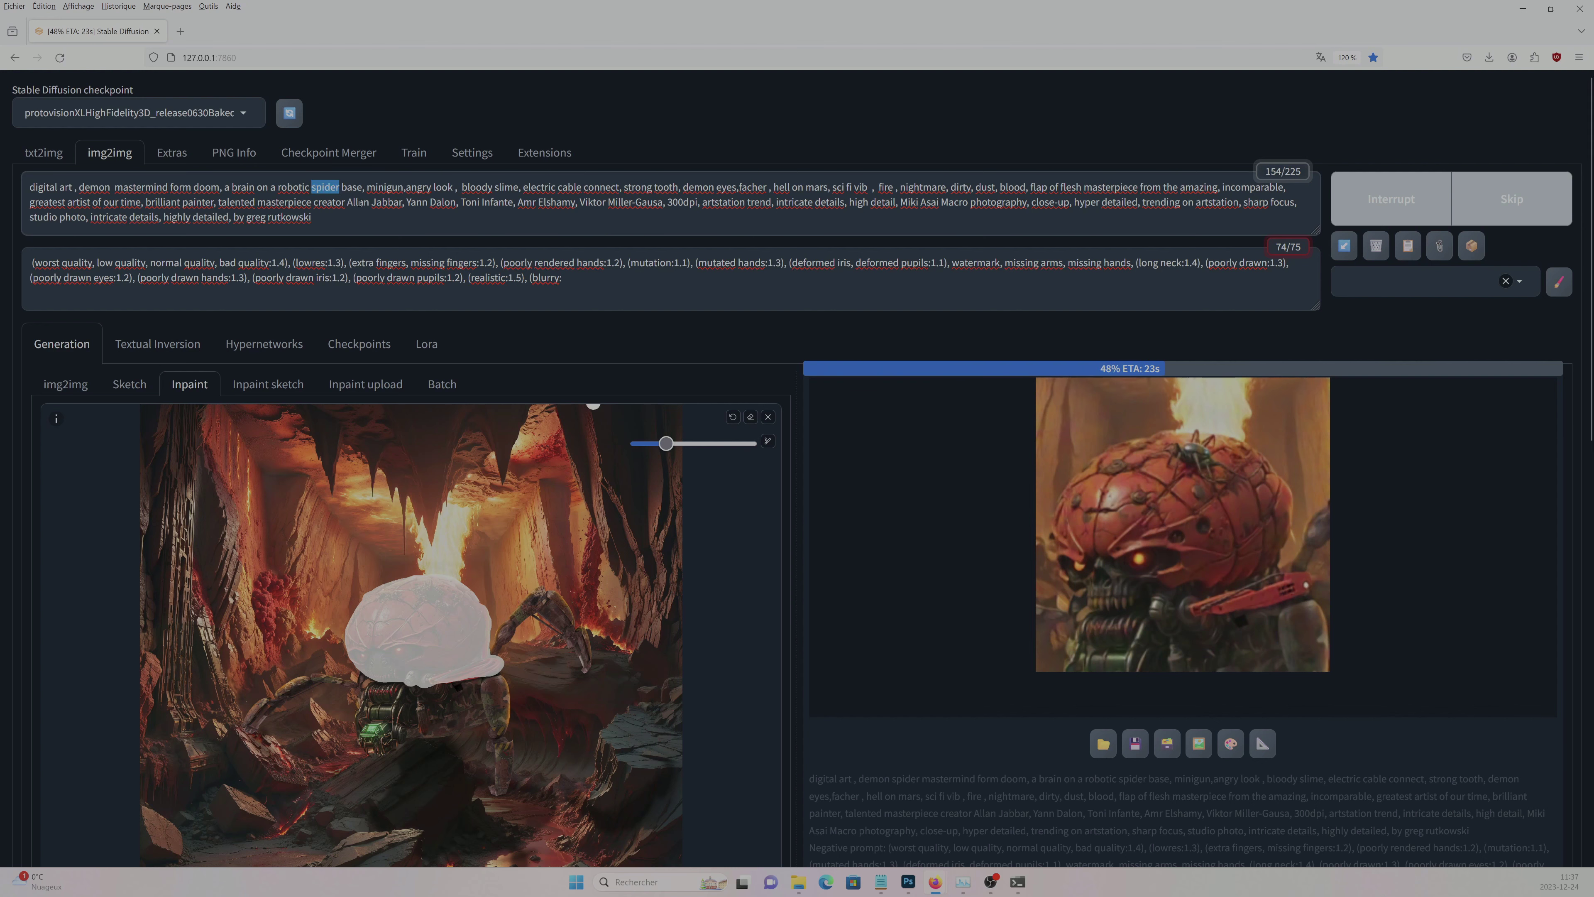
key("BackSpace")
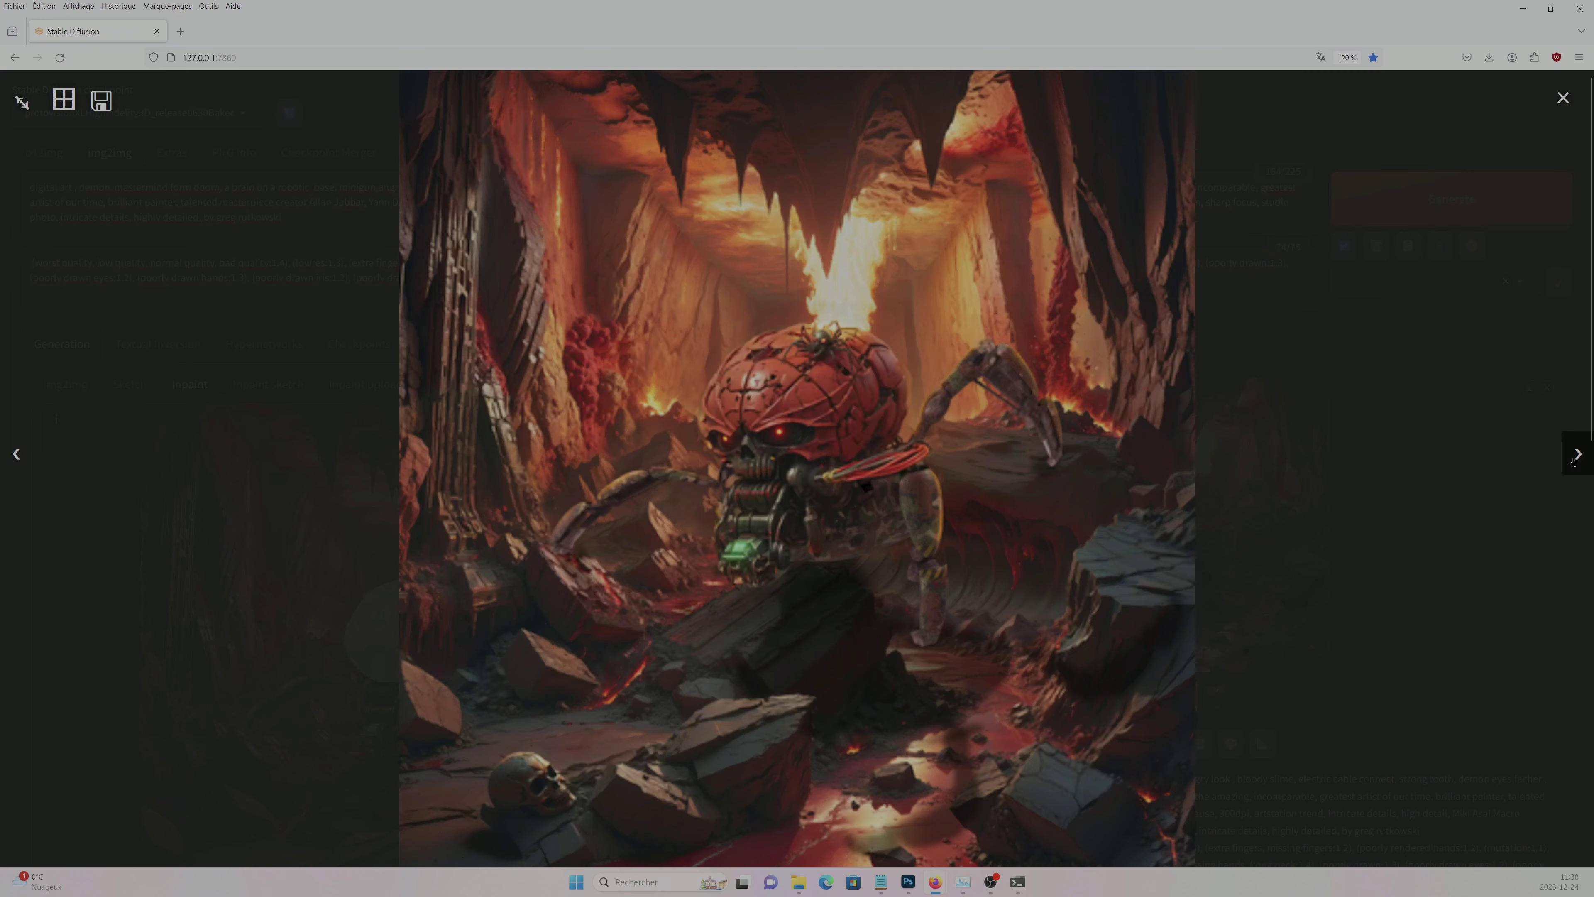
scroll(1337, 659, "down", 2)
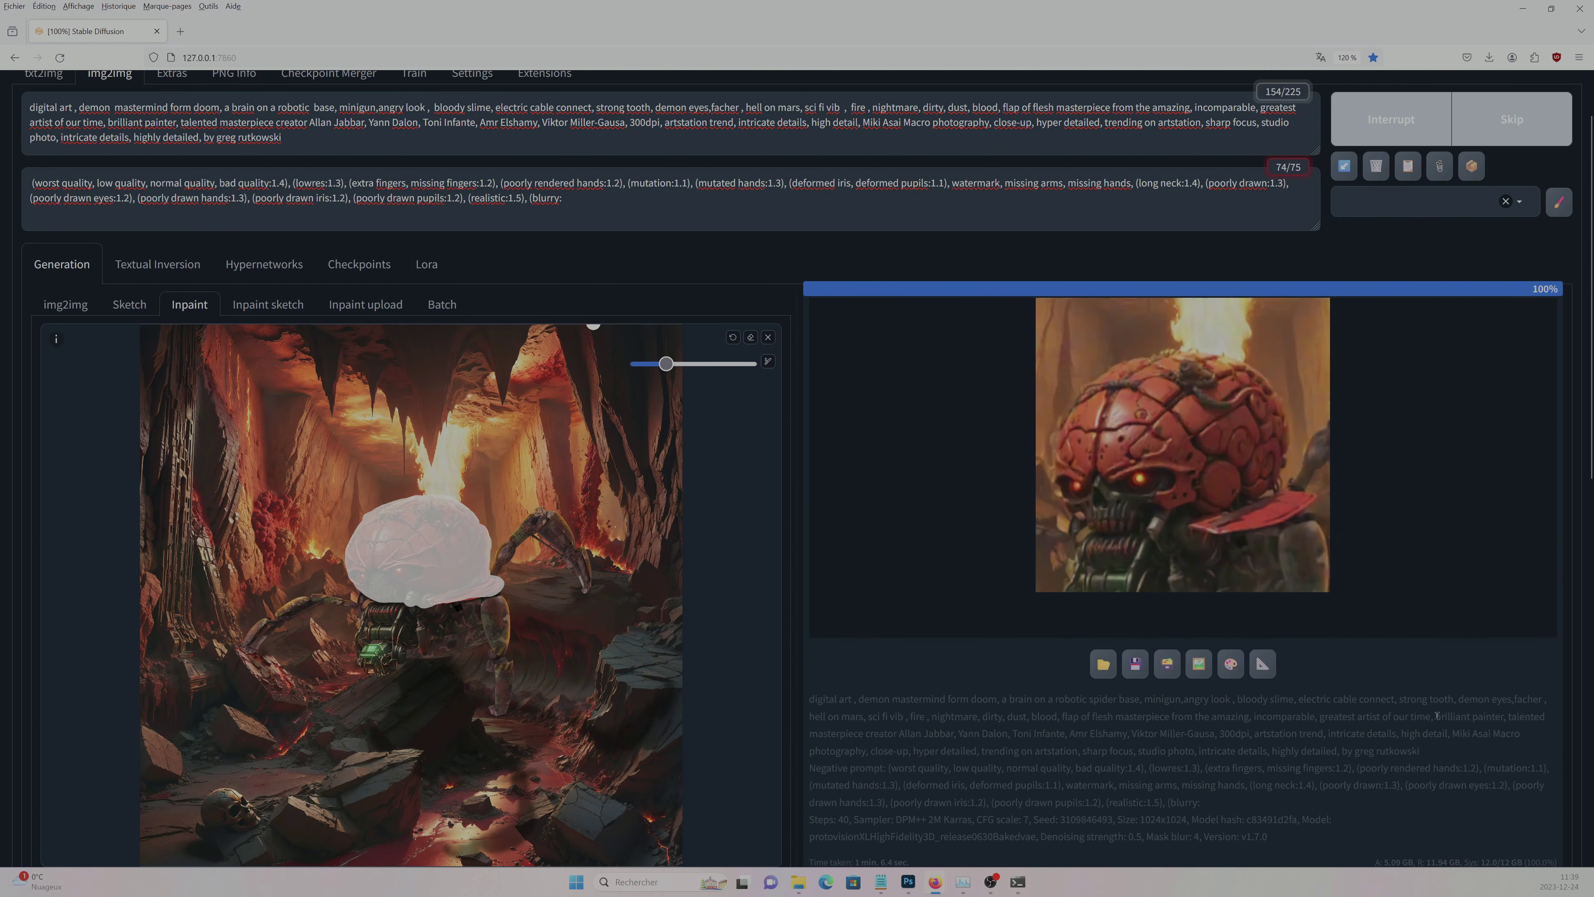
scroll(589, 663, "down", 10)
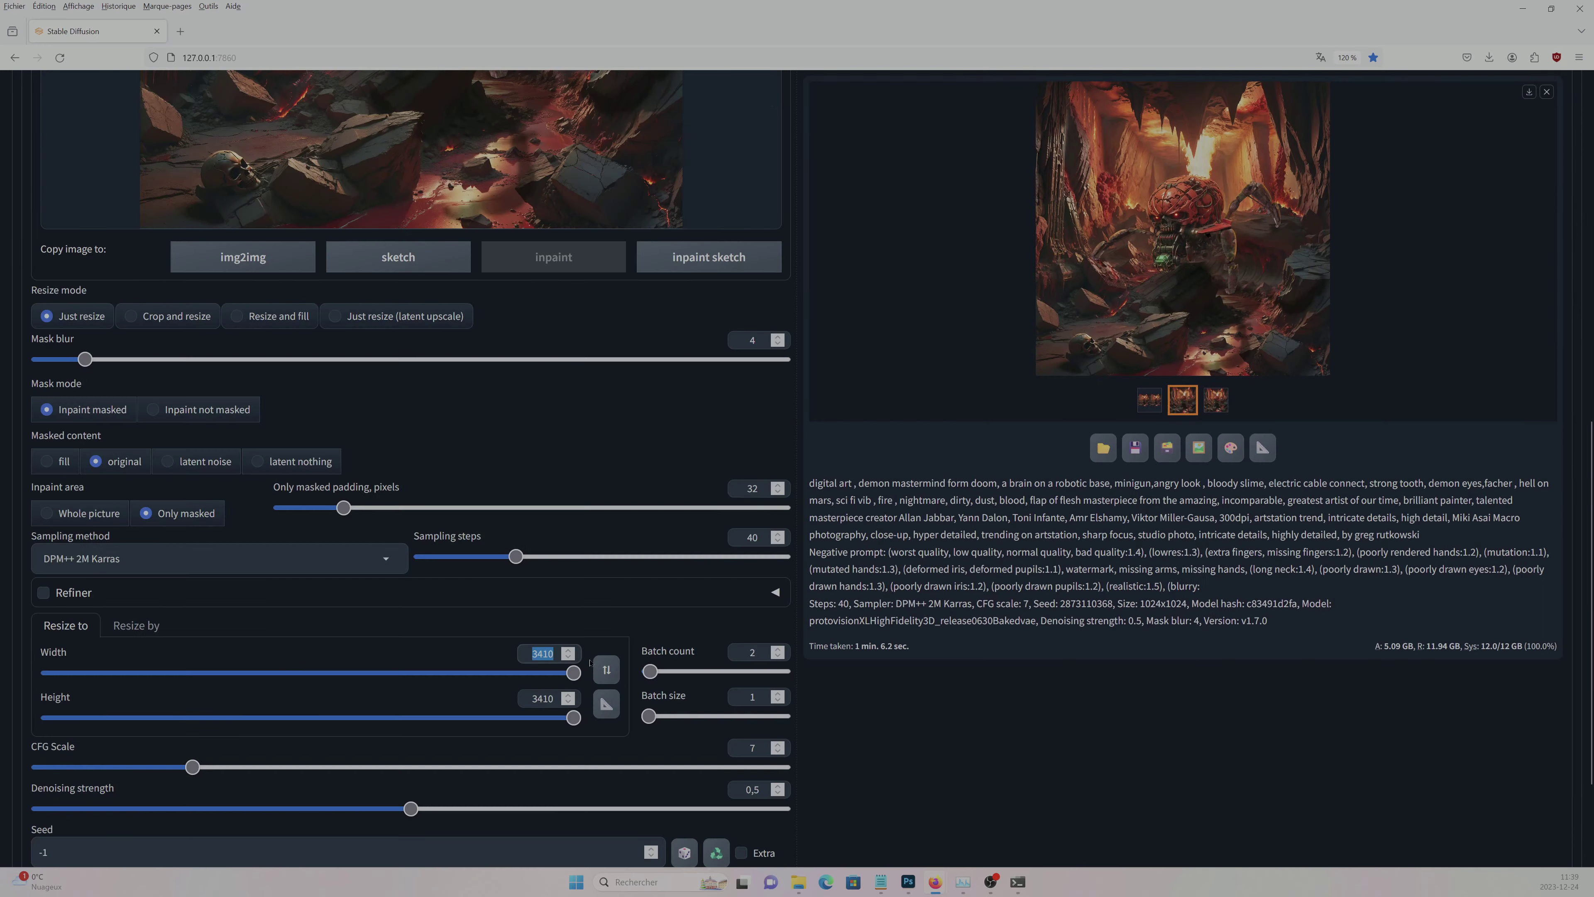
scroll(590, 662, "up", 8)
key("s")
mouse_move(251, 392)
left_mouse_down()
mouse_move(237, 545)
mouse_move(314, 452)
mouse_move(462, 427)
left_mouse_up()
- Regenerate the masked mouth, then mask the shoulder and arm and generate again
key("s")
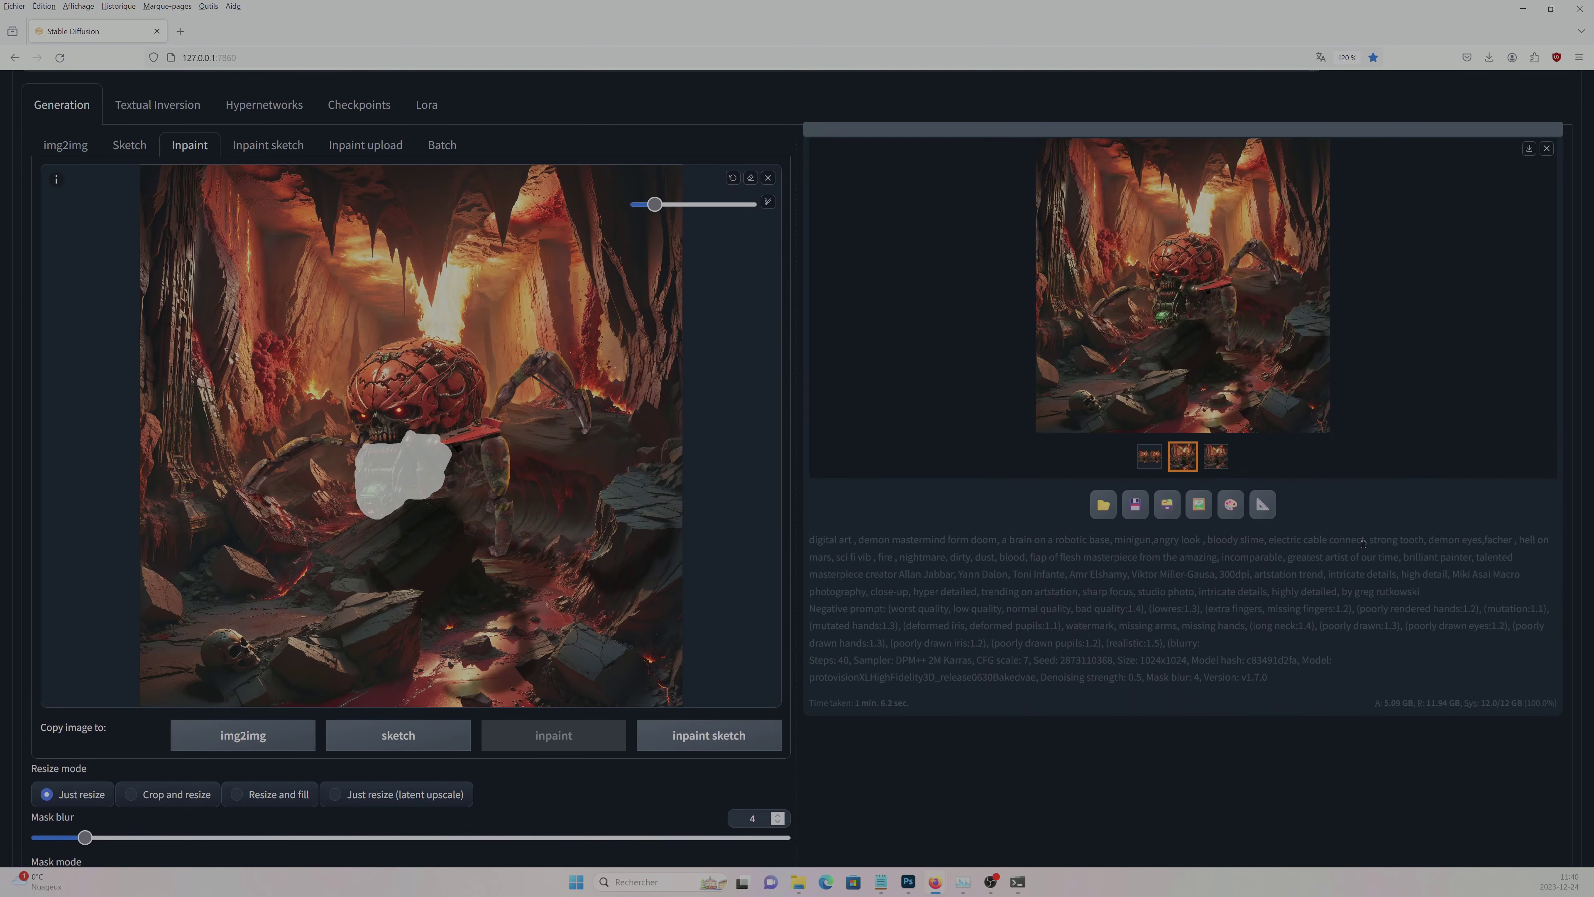
key("ctrl+Return")
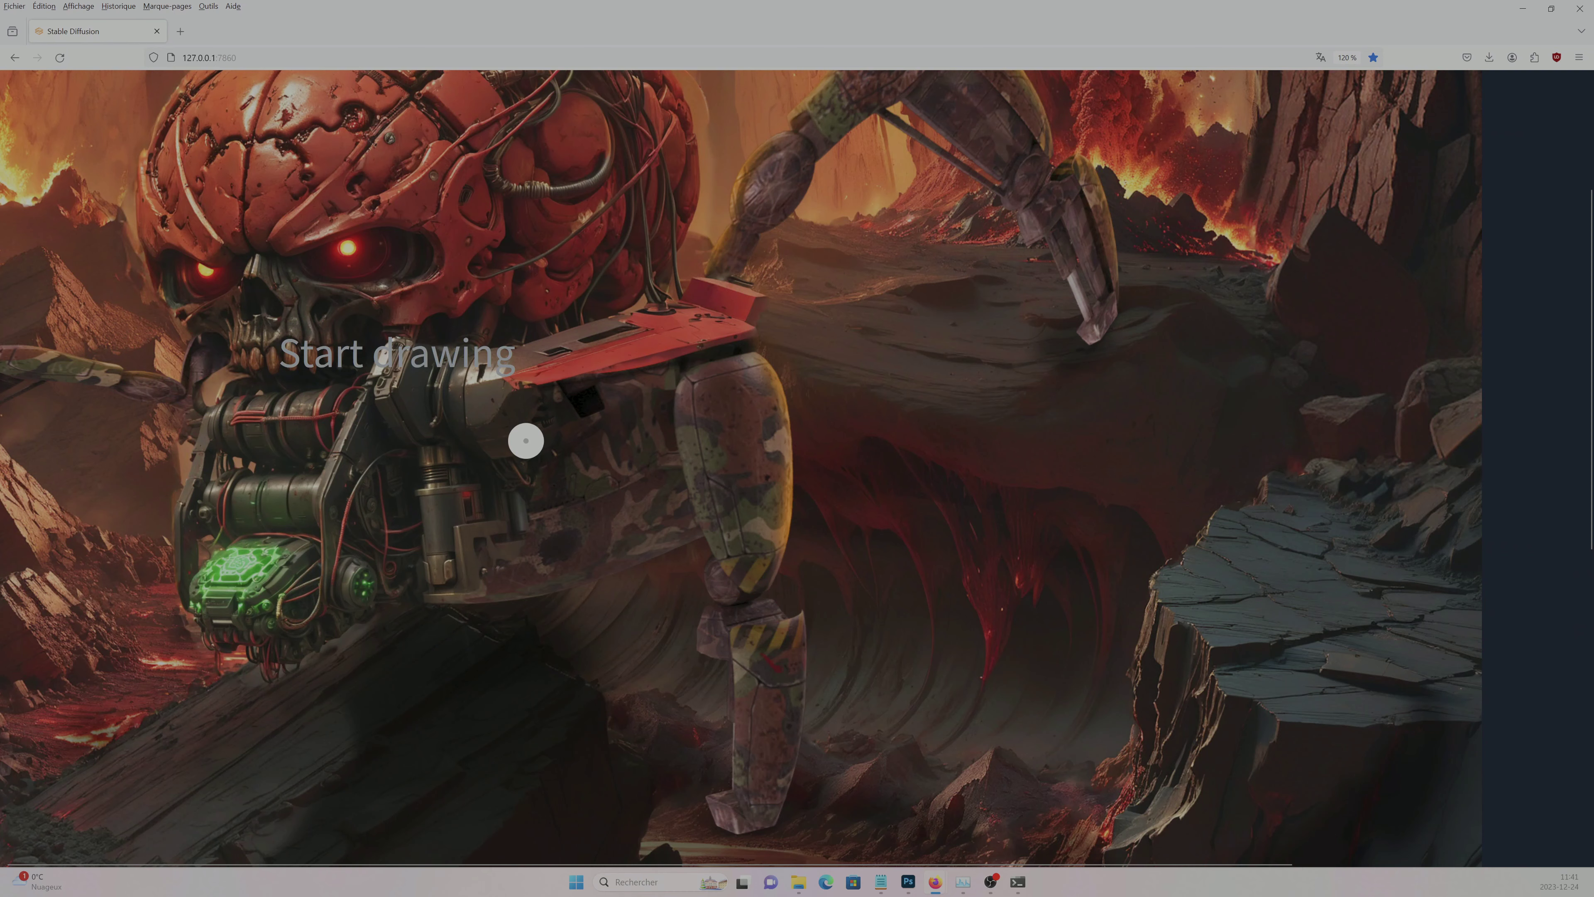
left_click_drag(477, 587, 753, 584)
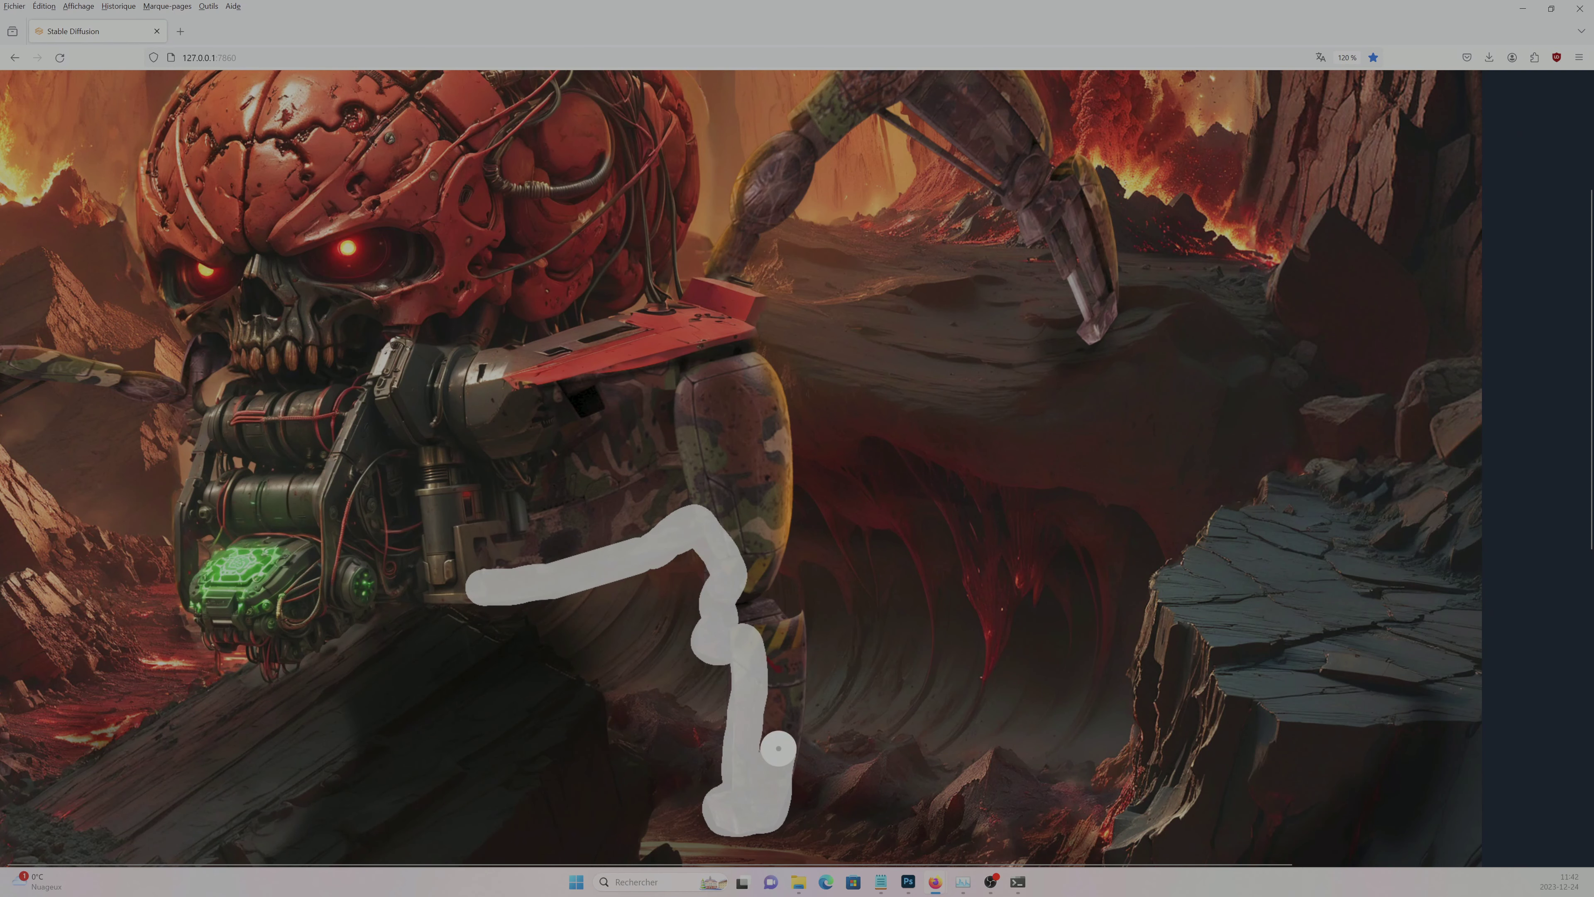
mouse_move(527, 403)
left_mouse_down()
mouse_move(765, 533)
mouse_move(747, 427)
mouse_move(758, 659)
left_mouse_up()
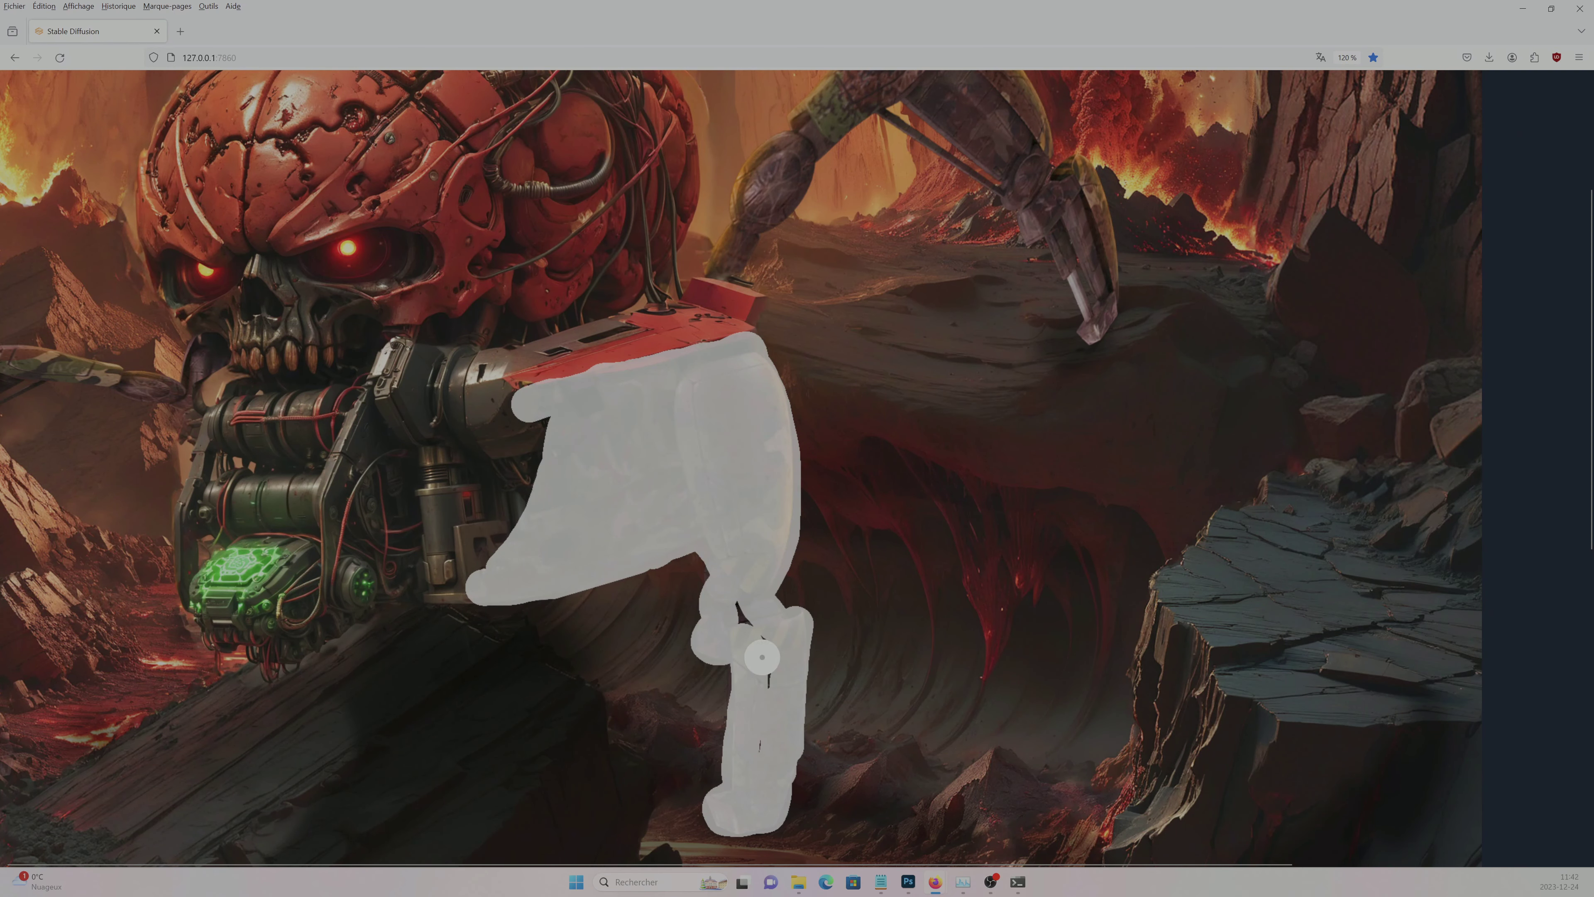
key("ctrl+Return")
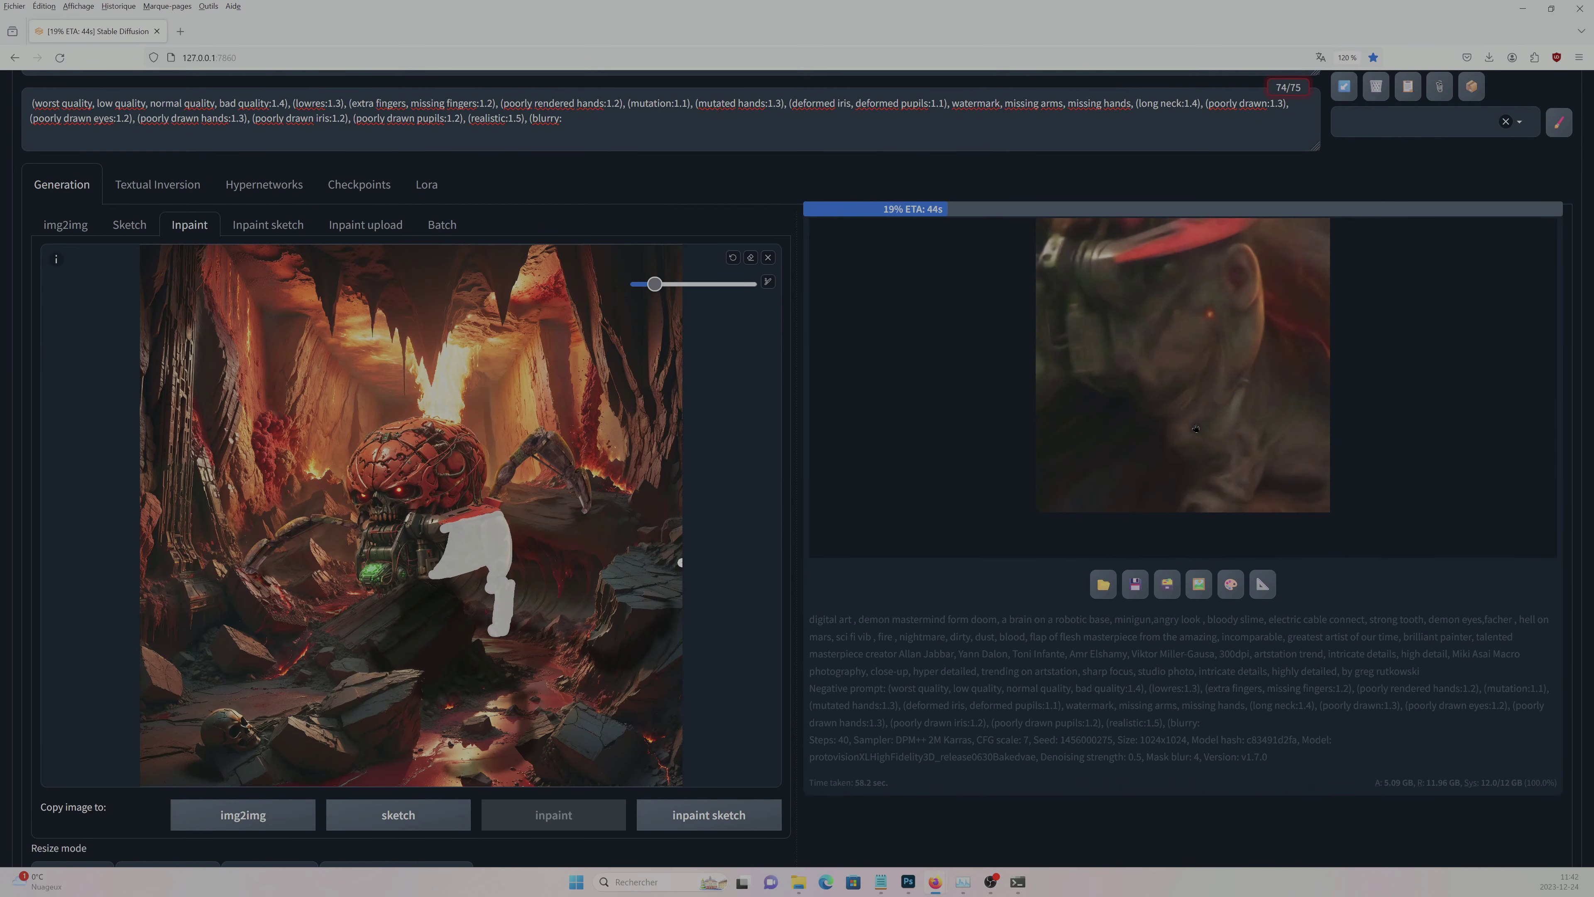
- Review the new spider image full size and enlarge the canvas for masking
scroll(1195, 428, "down", 5)
scroll(1345, 801, "up", 6)
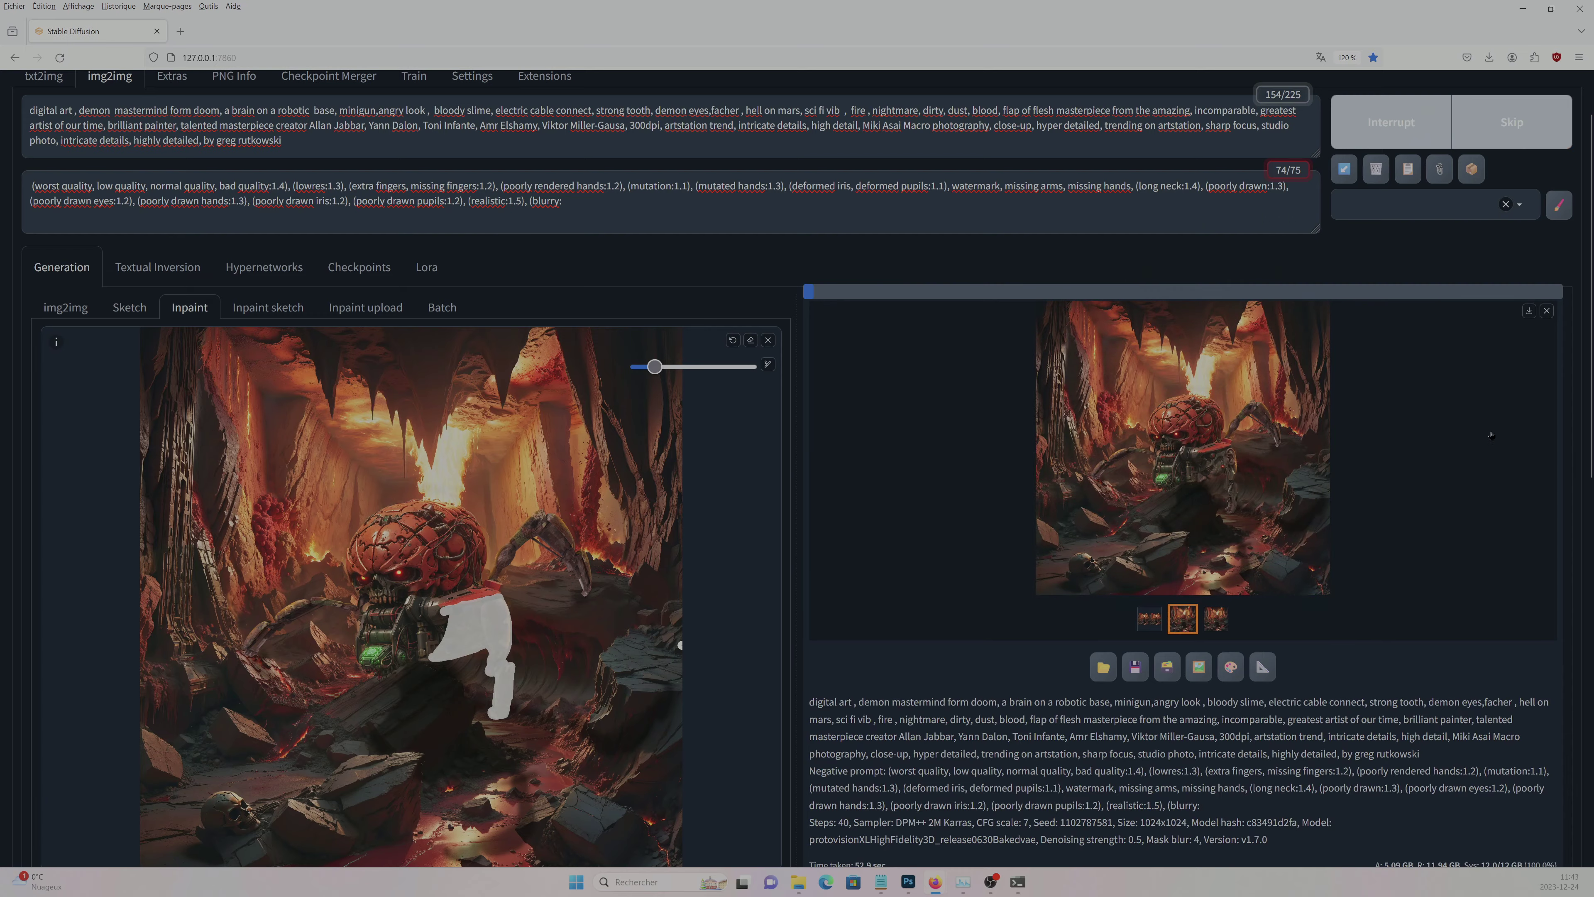
scroll(1500, 433, "down", 1)
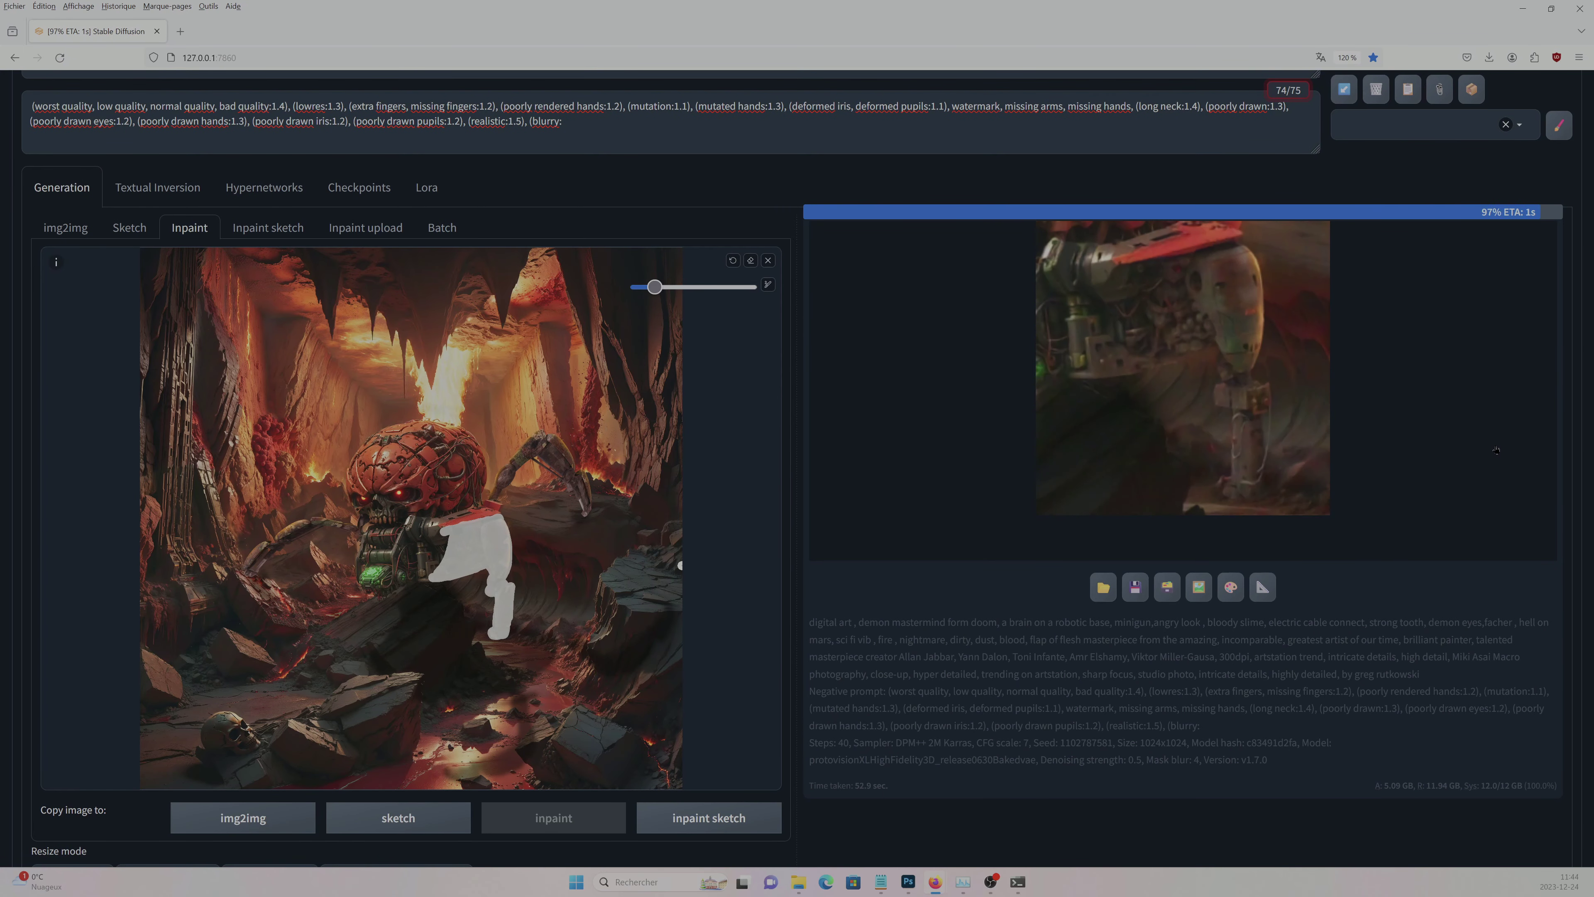
left_click(1182, 367)
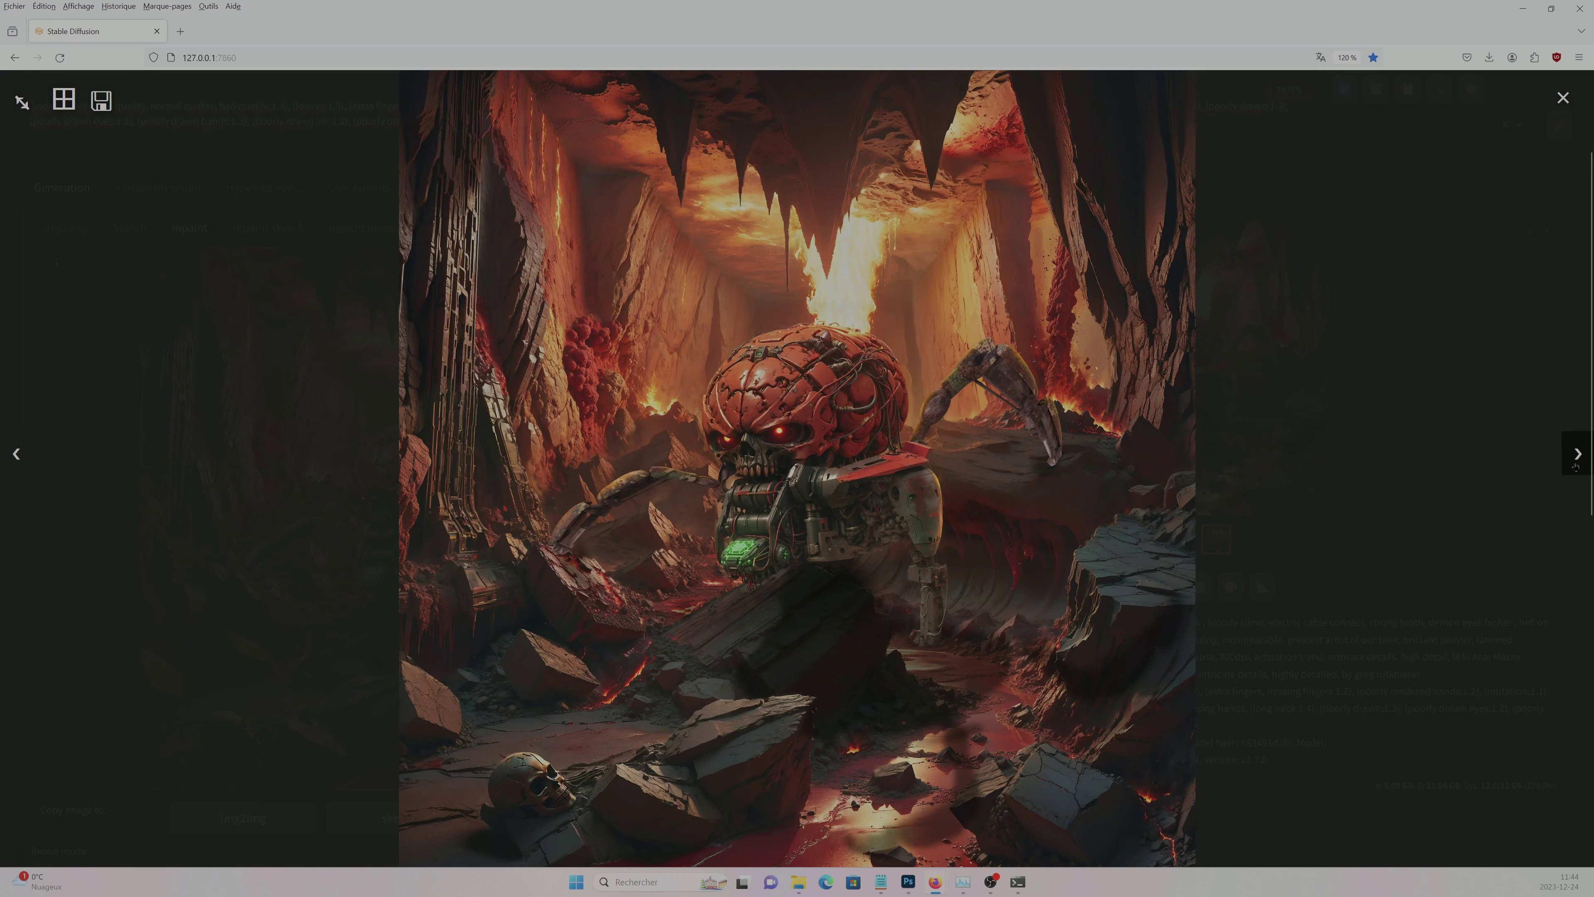
key("Escape")
key("s")
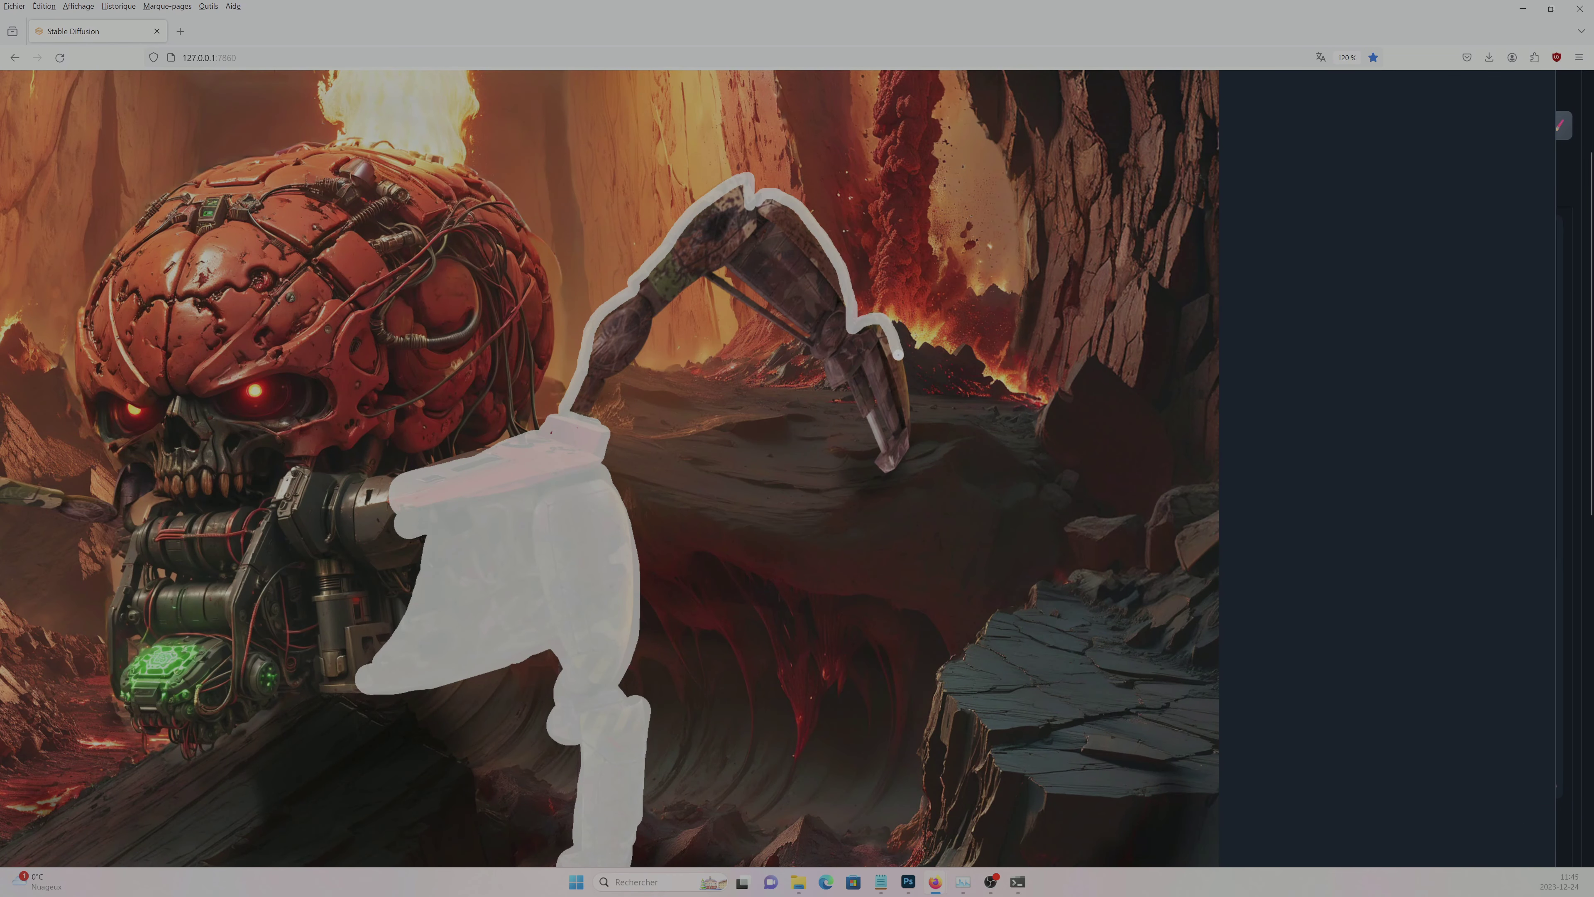
- Paint an inpaint mask over the robot's raised arm and front leg and generate
left_click_drag(575, 428, 873, 333)
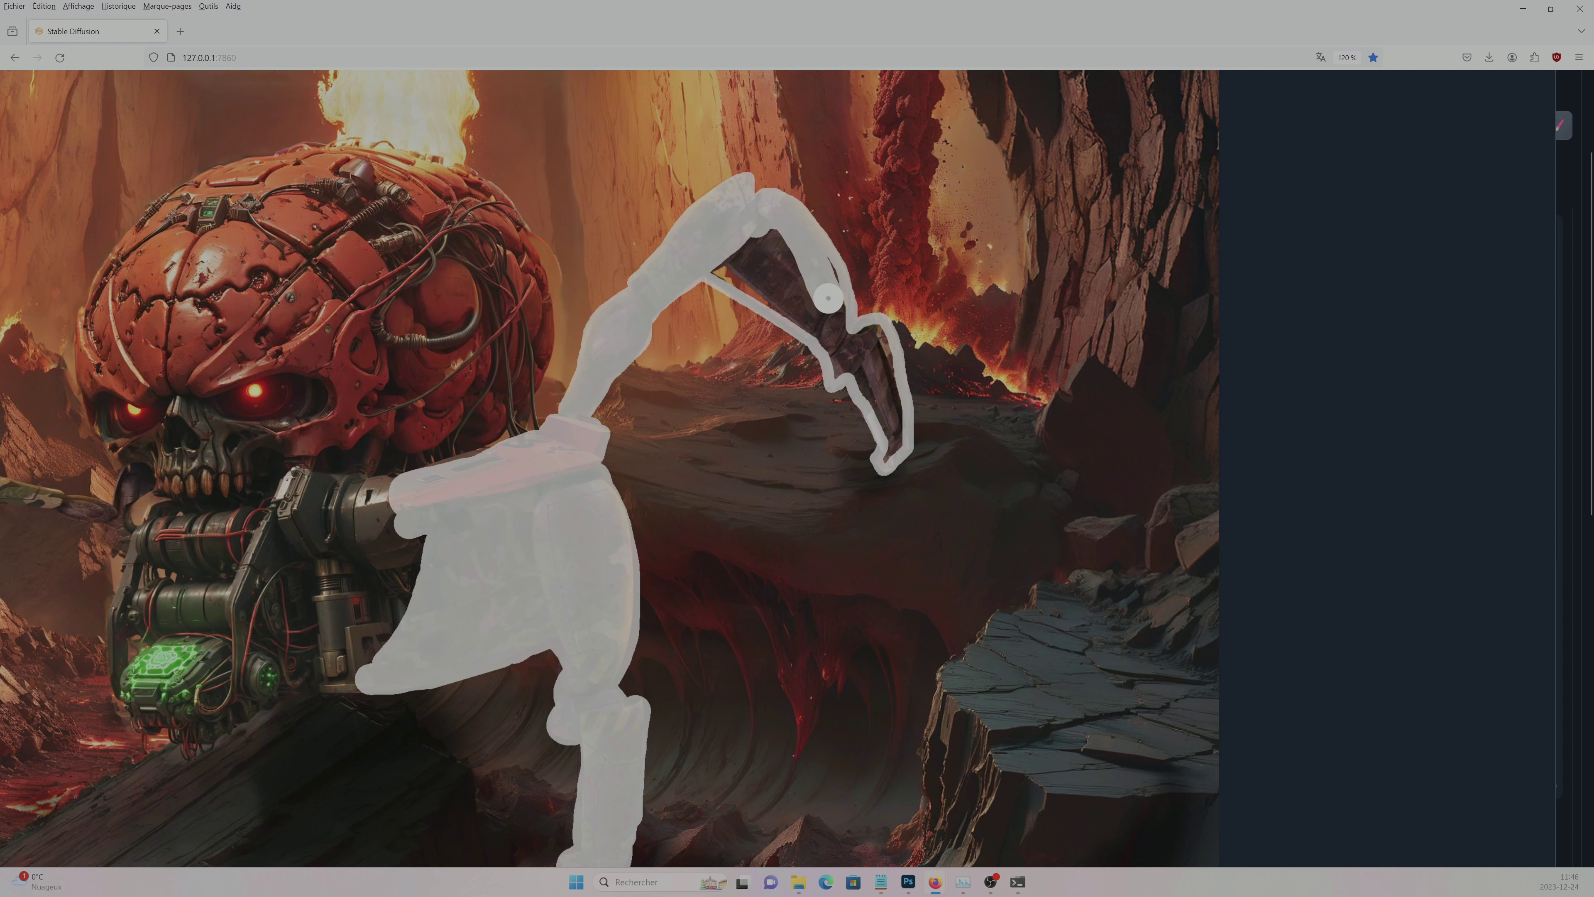
key("s")
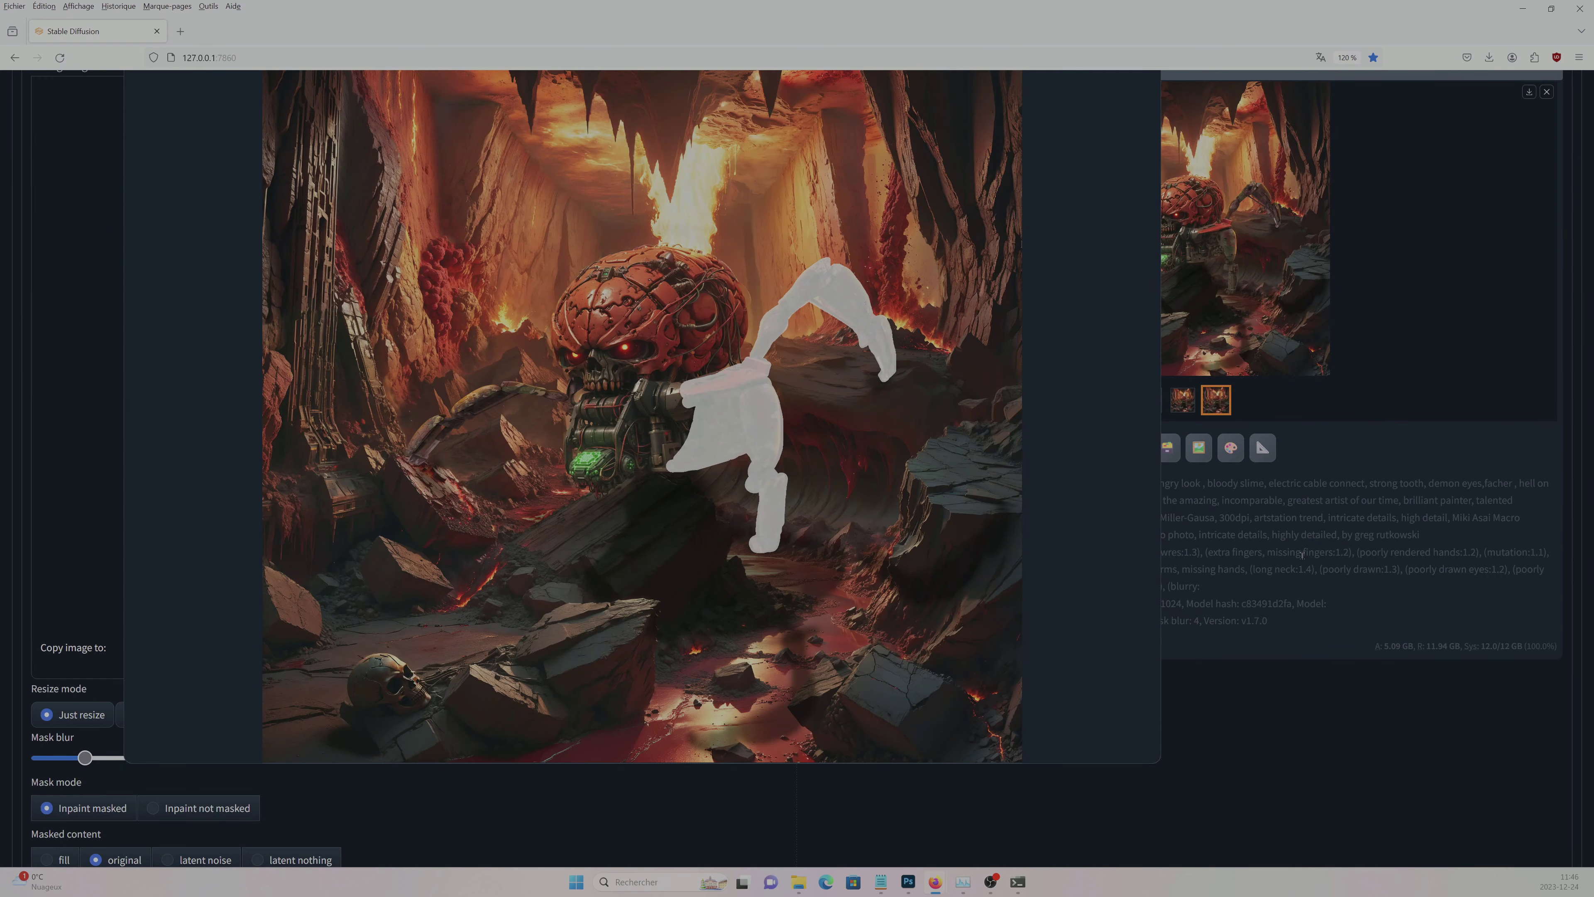
key("s")
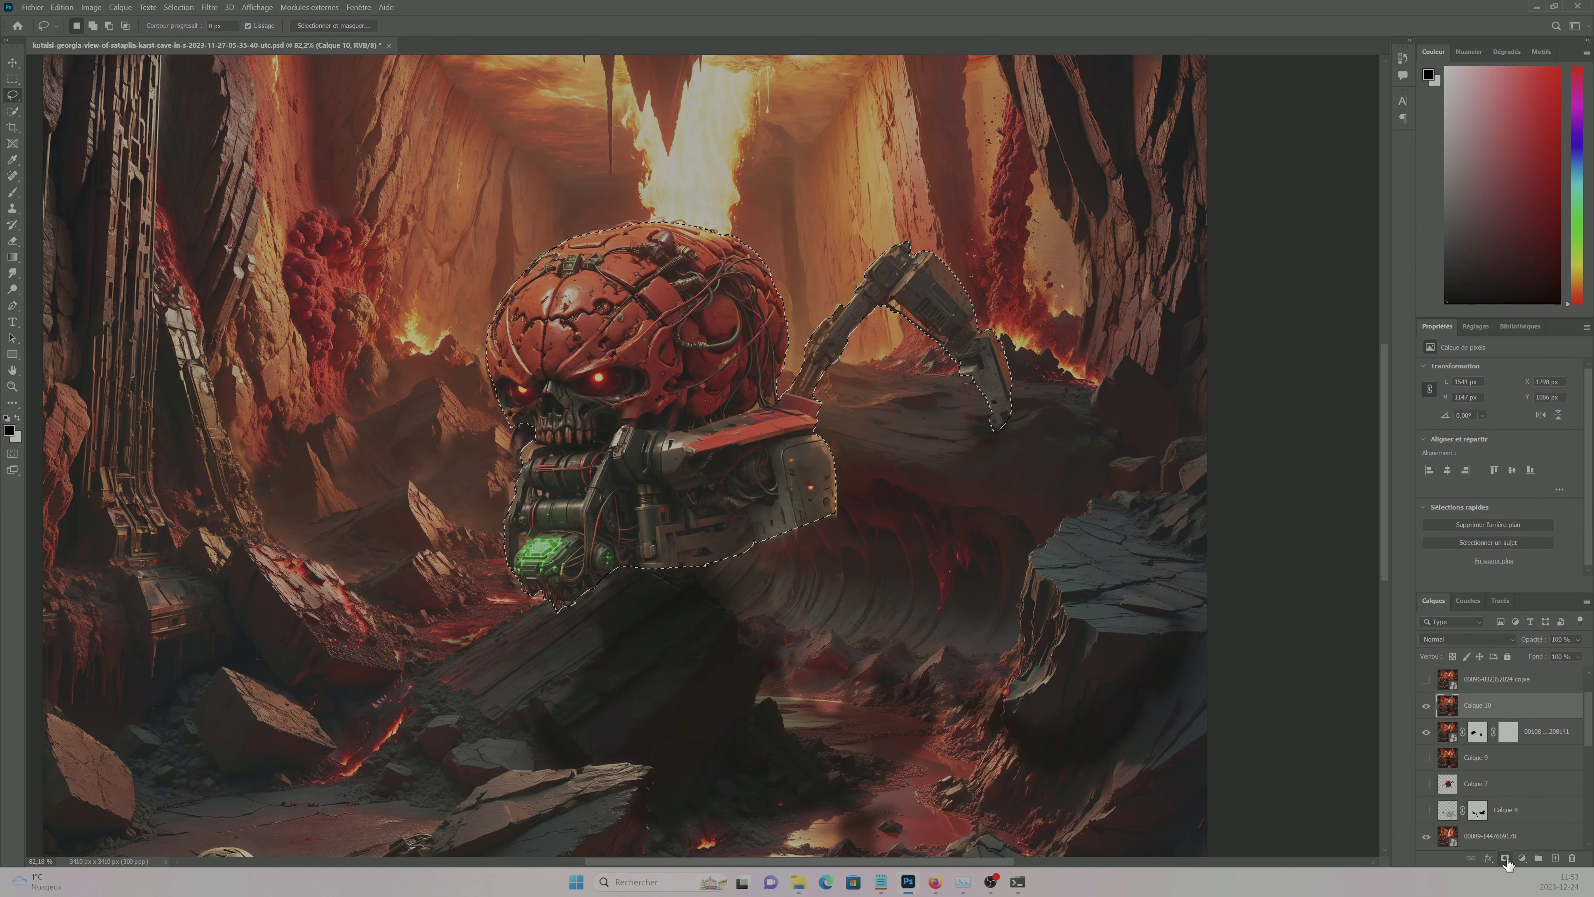
- Duplicate the robot layer, target its mask, and scale the copy up to 113%
key("ctrl+j")
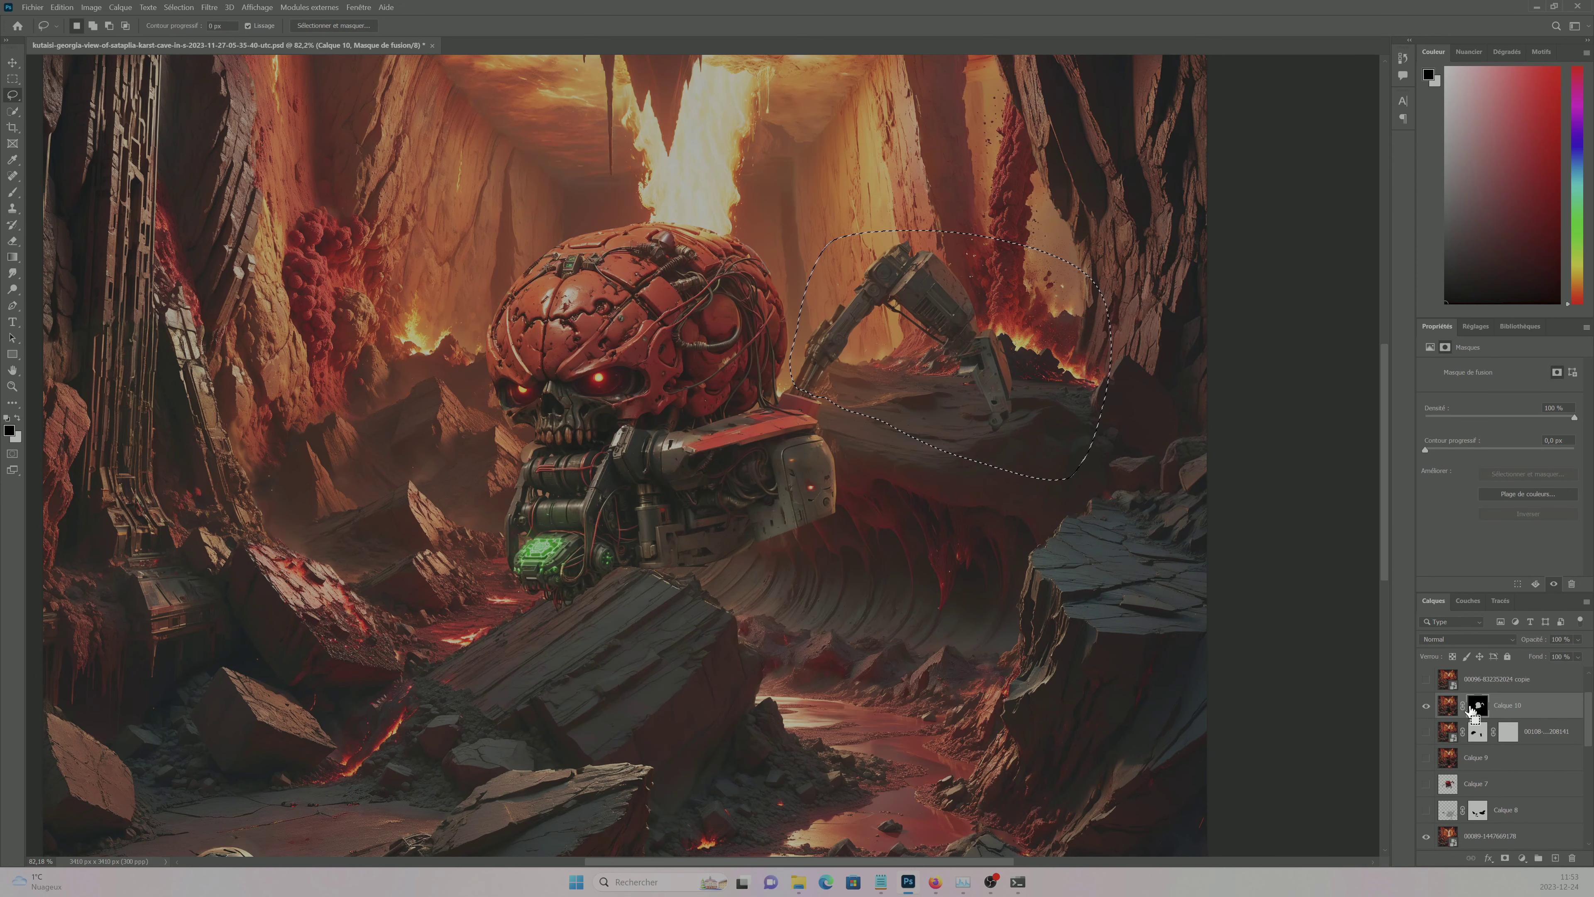
key("b")
key("ctrl+backslash")
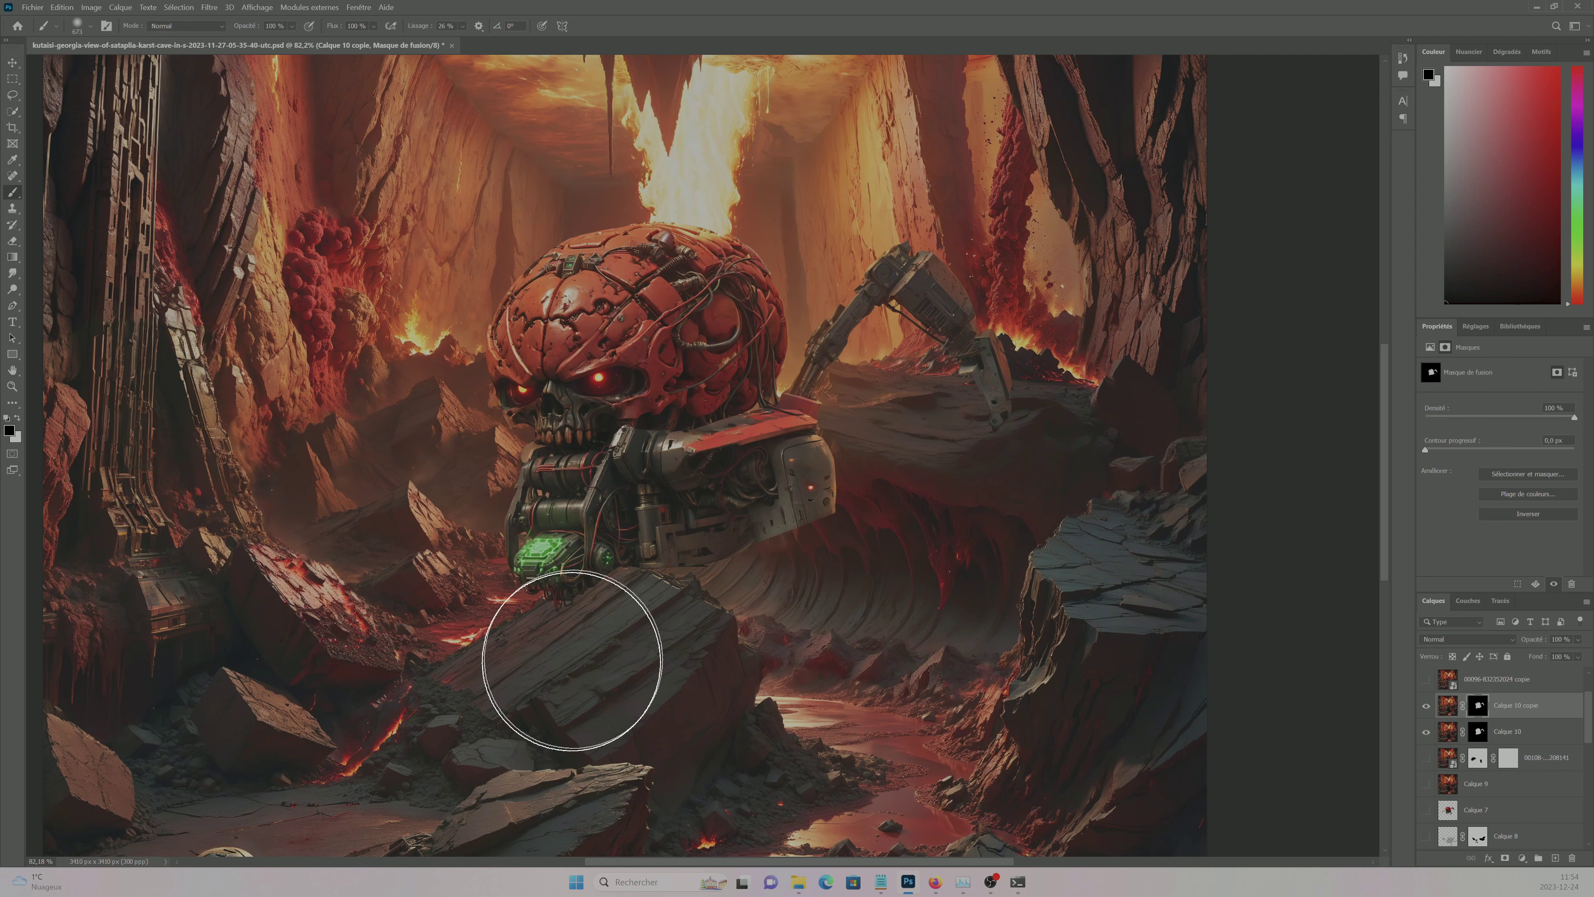
key("ctrl+t")
left_click_drag(1090, 648, 1203, 645)
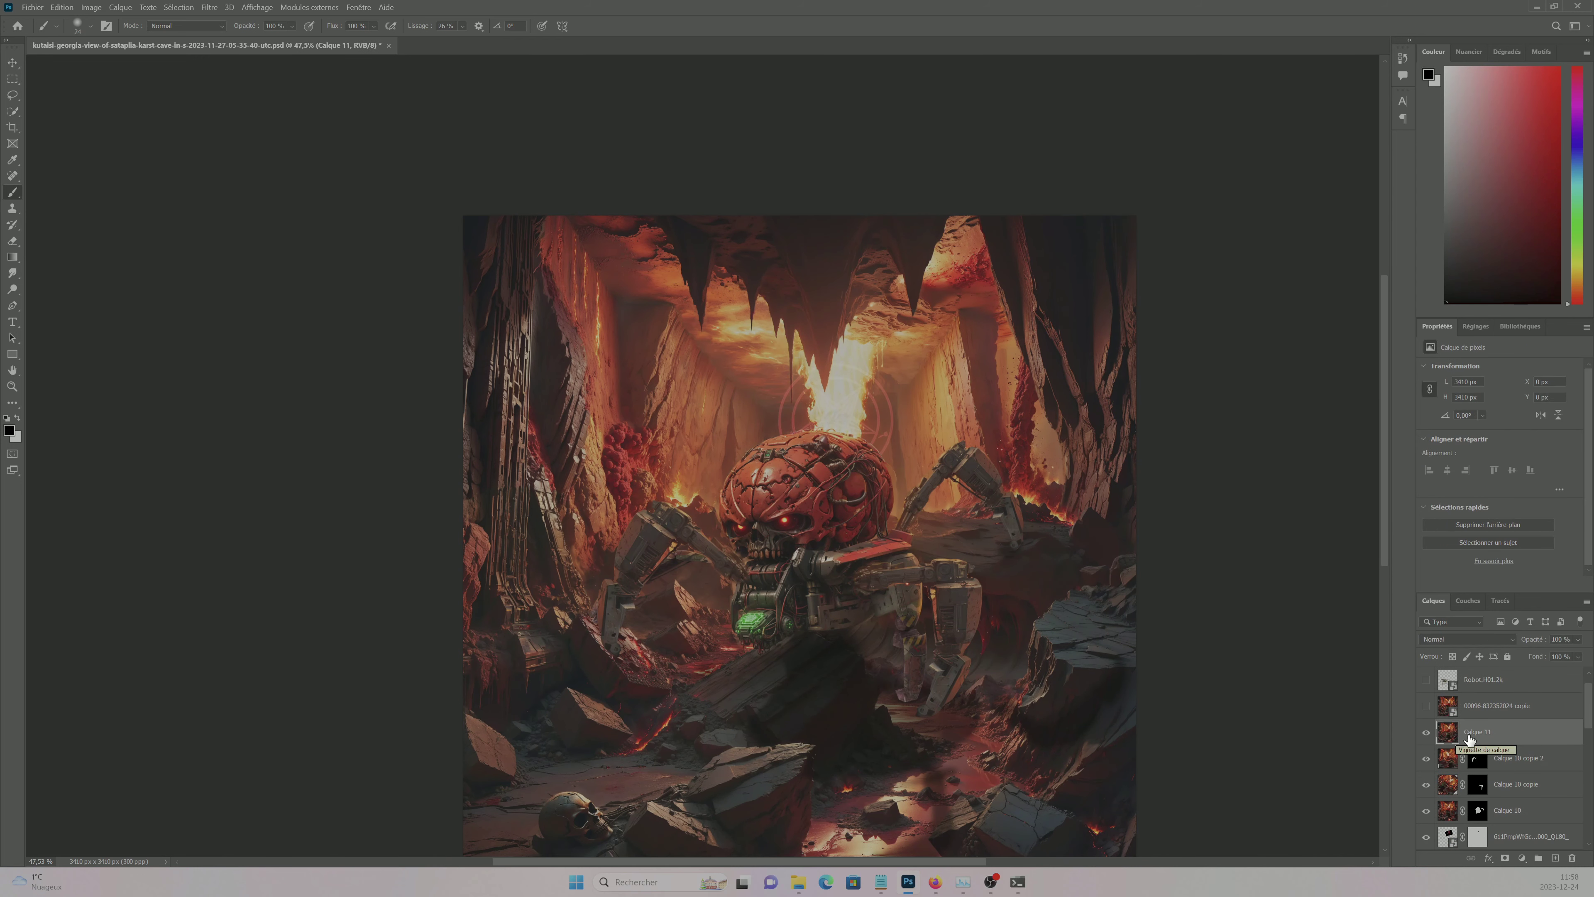
- Hide Calque 11 and the Calque 10 layers, leaving Calque 10 copie 2 shown and selected
left_click(1426, 732)
scroll(1505, 754, "down", 1)
left_click(1426, 784)
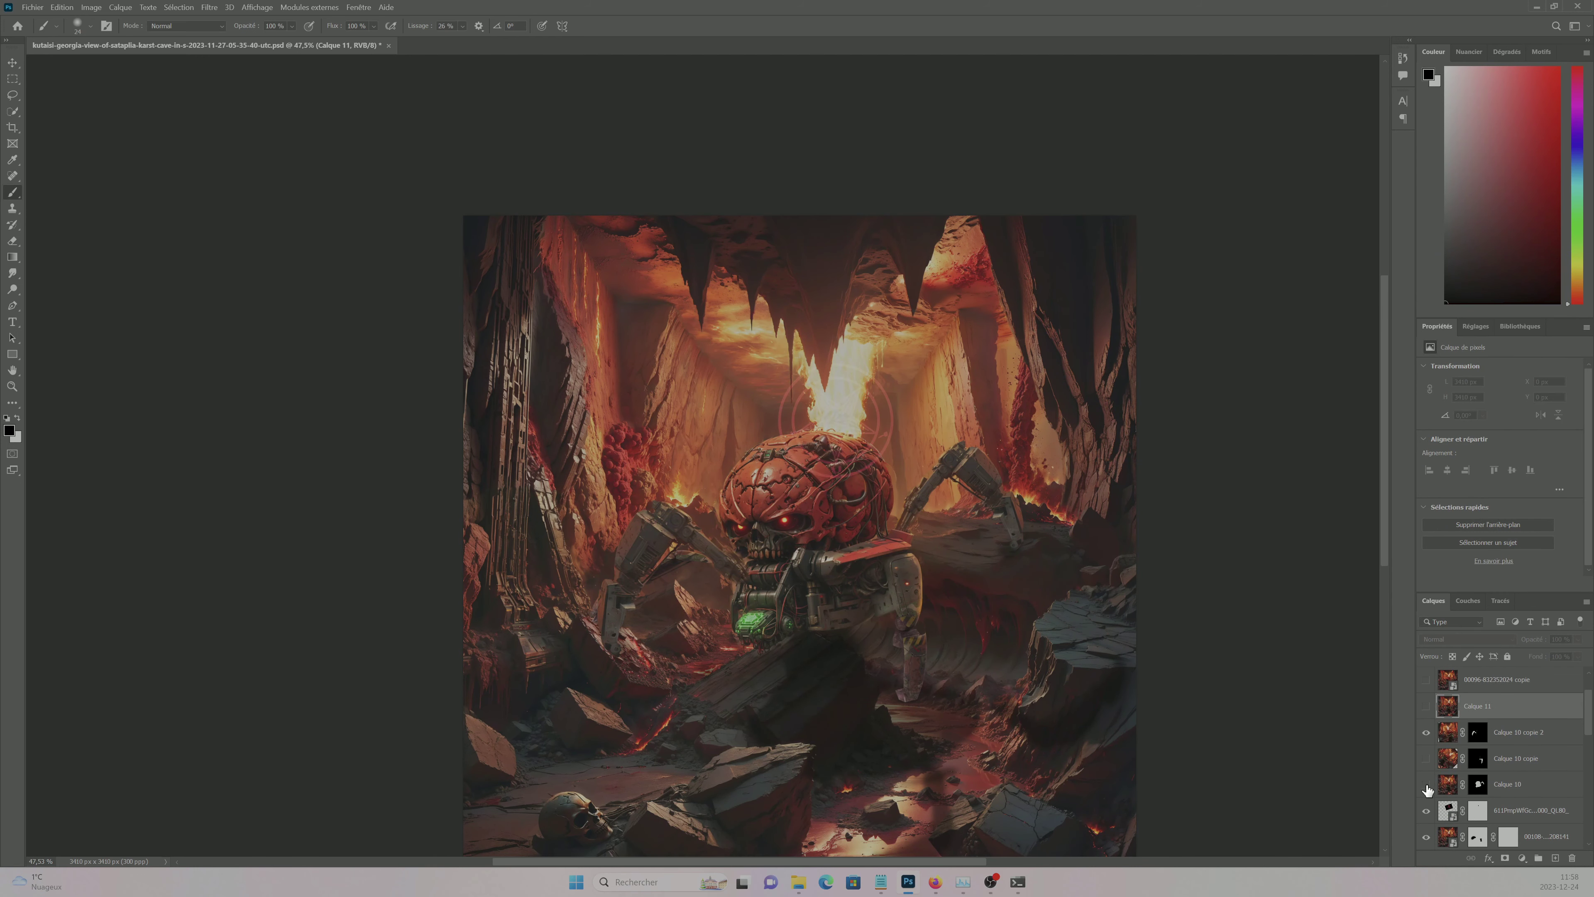
left_click(1426, 731)
scroll(1506, 722, "up", 2)
left_click(1455, 787)
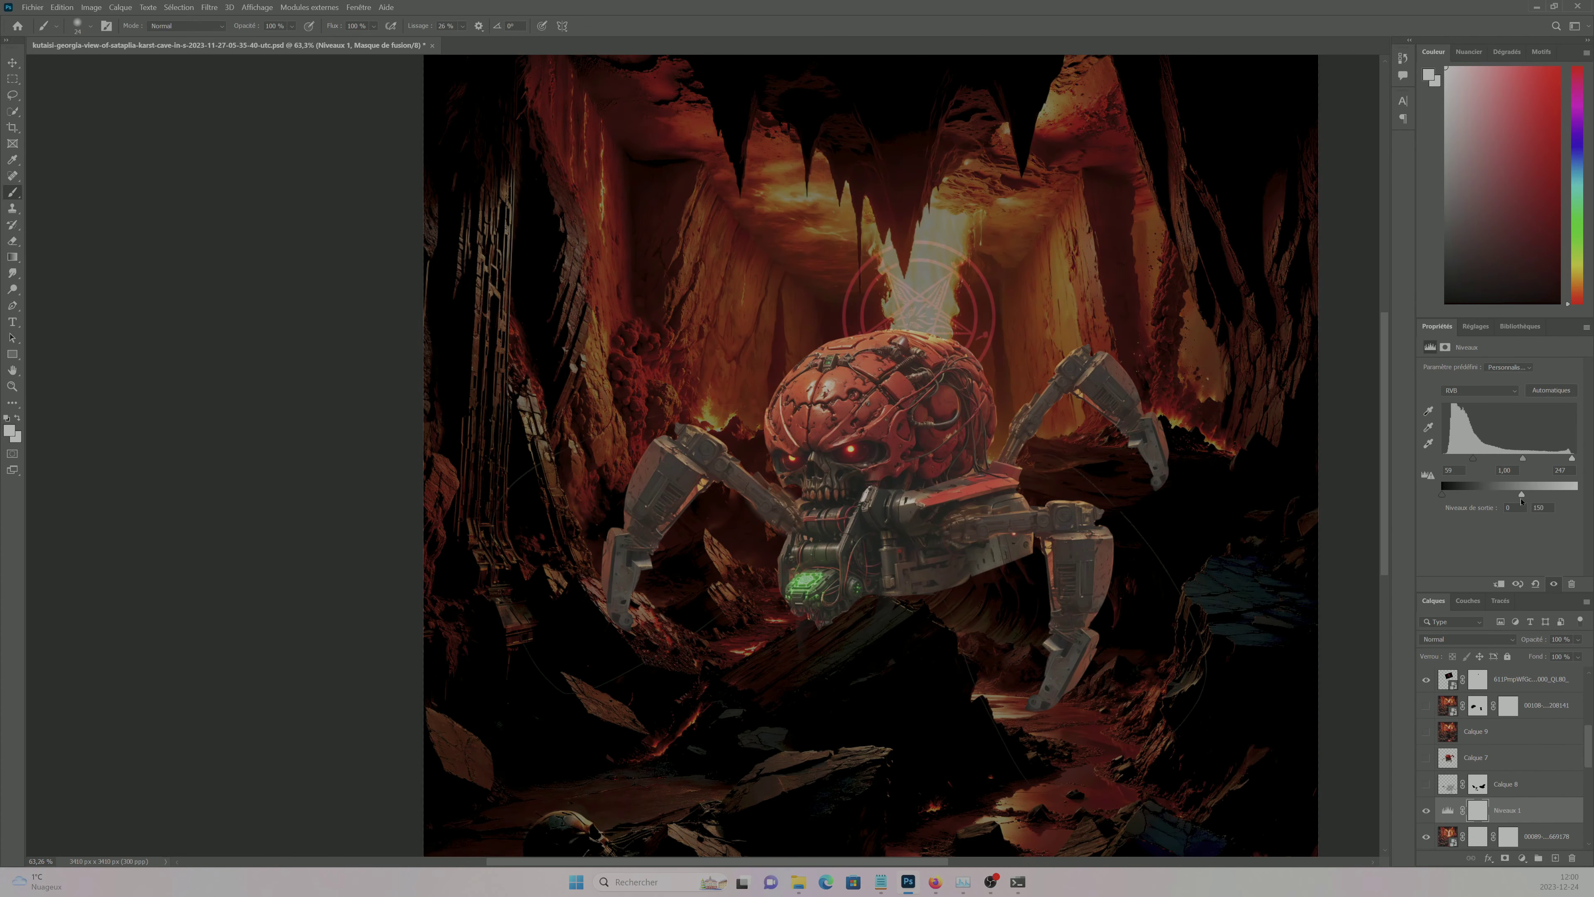
- Invert the Niveaux 1 mask and paint darker shadows around the robot and rocks below
key("ctrl+i")
scroll(871, 540, "up", 4, "alt")
left_click_drag(871, 540, 712, 737)
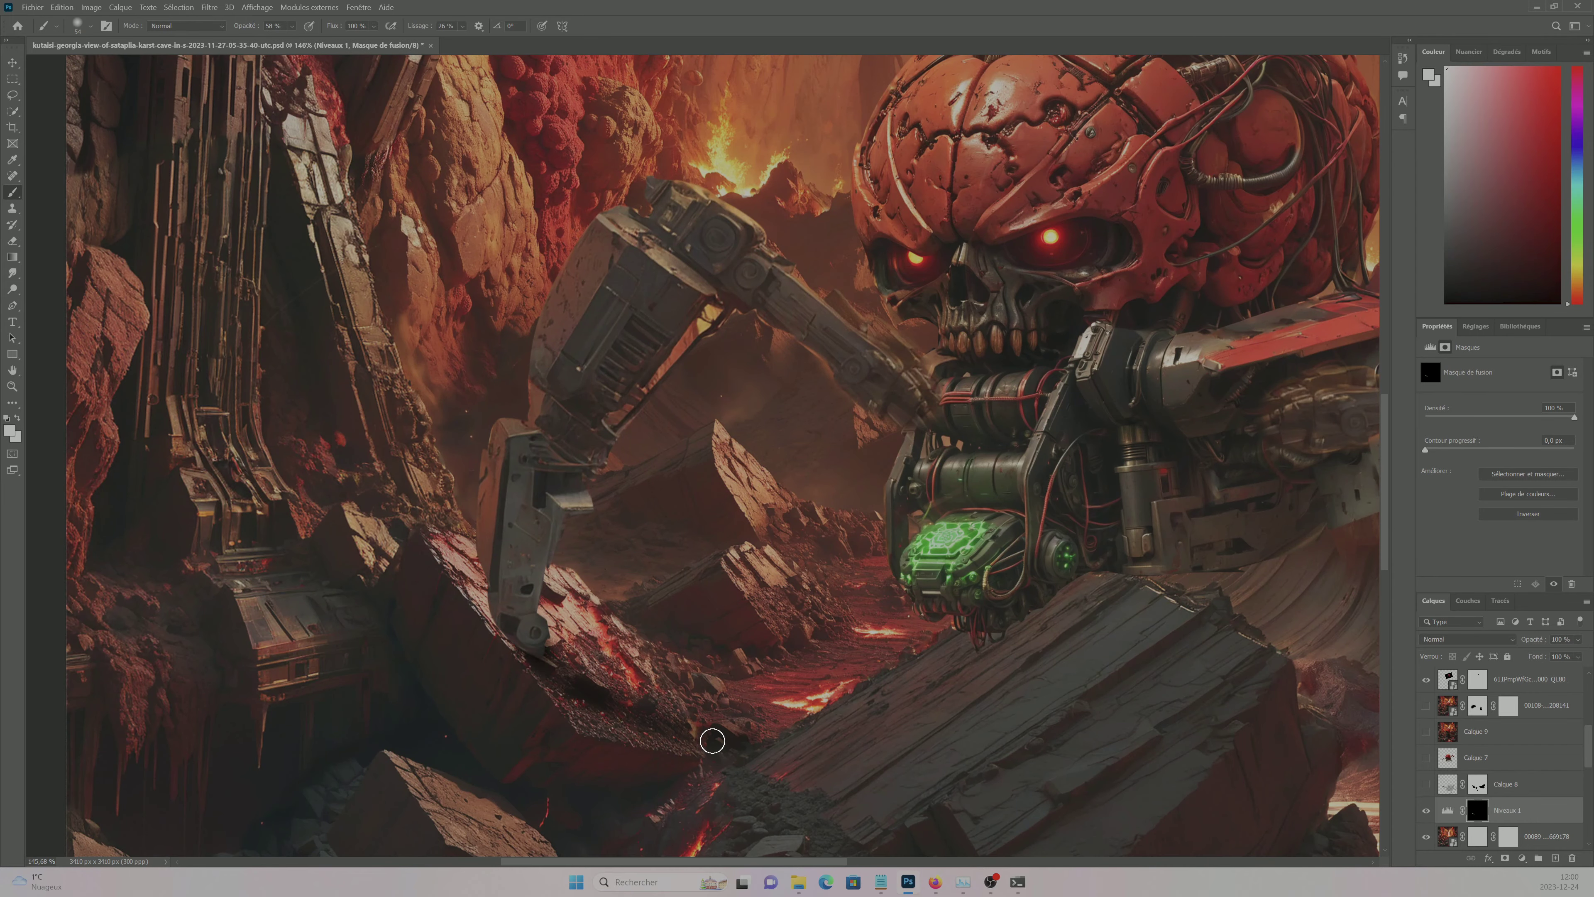
mouse_move(1043, 598)
left_mouse_down()
mouse_move(701, 544)
mouse_move(633, 591)
left_mouse_up()
key("x")
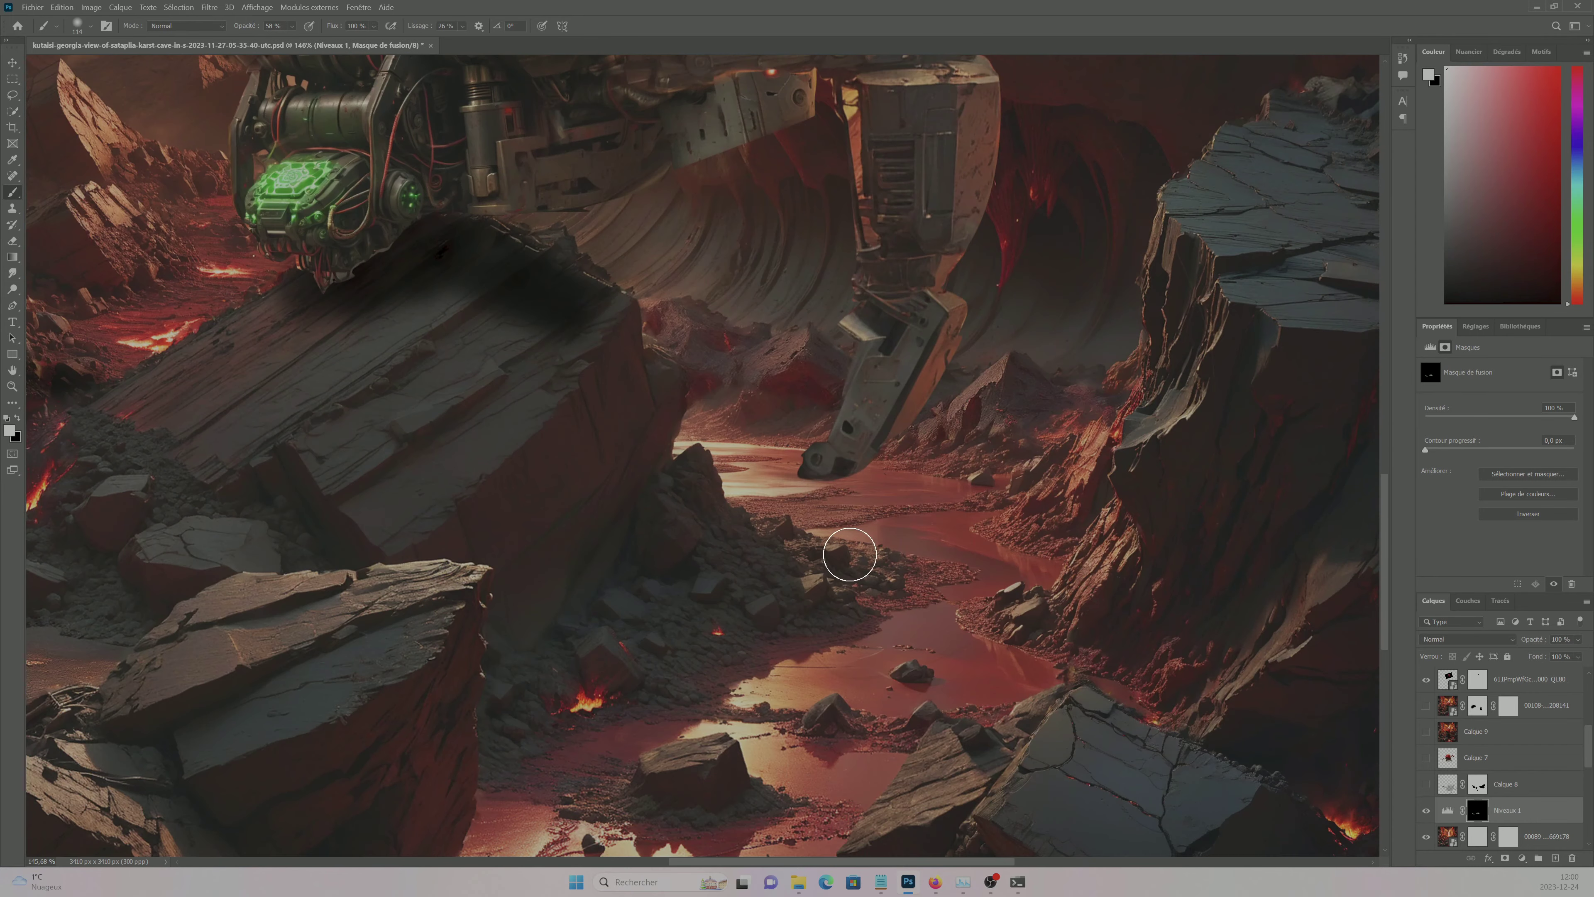
mouse_move(843, 552)
left_mouse_down()
mouse_move(833, 520)
mouse_move(921, 634)
left_mouse_up()
scroll(1020, 376, "down", 2, "alt")
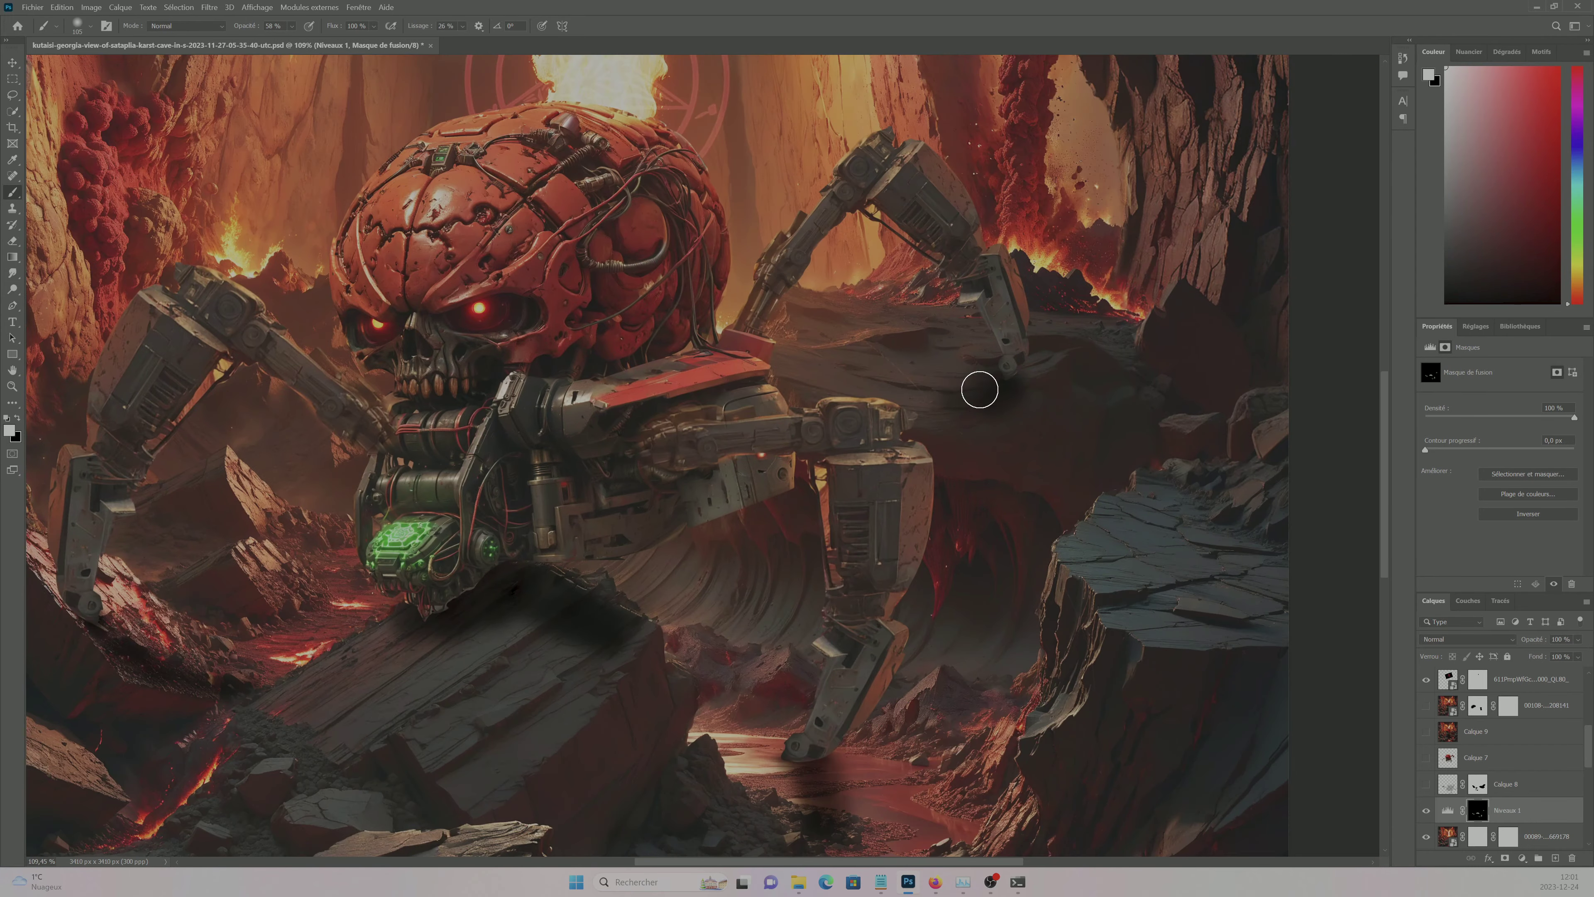
key("x")
scroll(978, 434, "down", 3, "alt")
left_click_drag(1577, 638, 1565, 656)
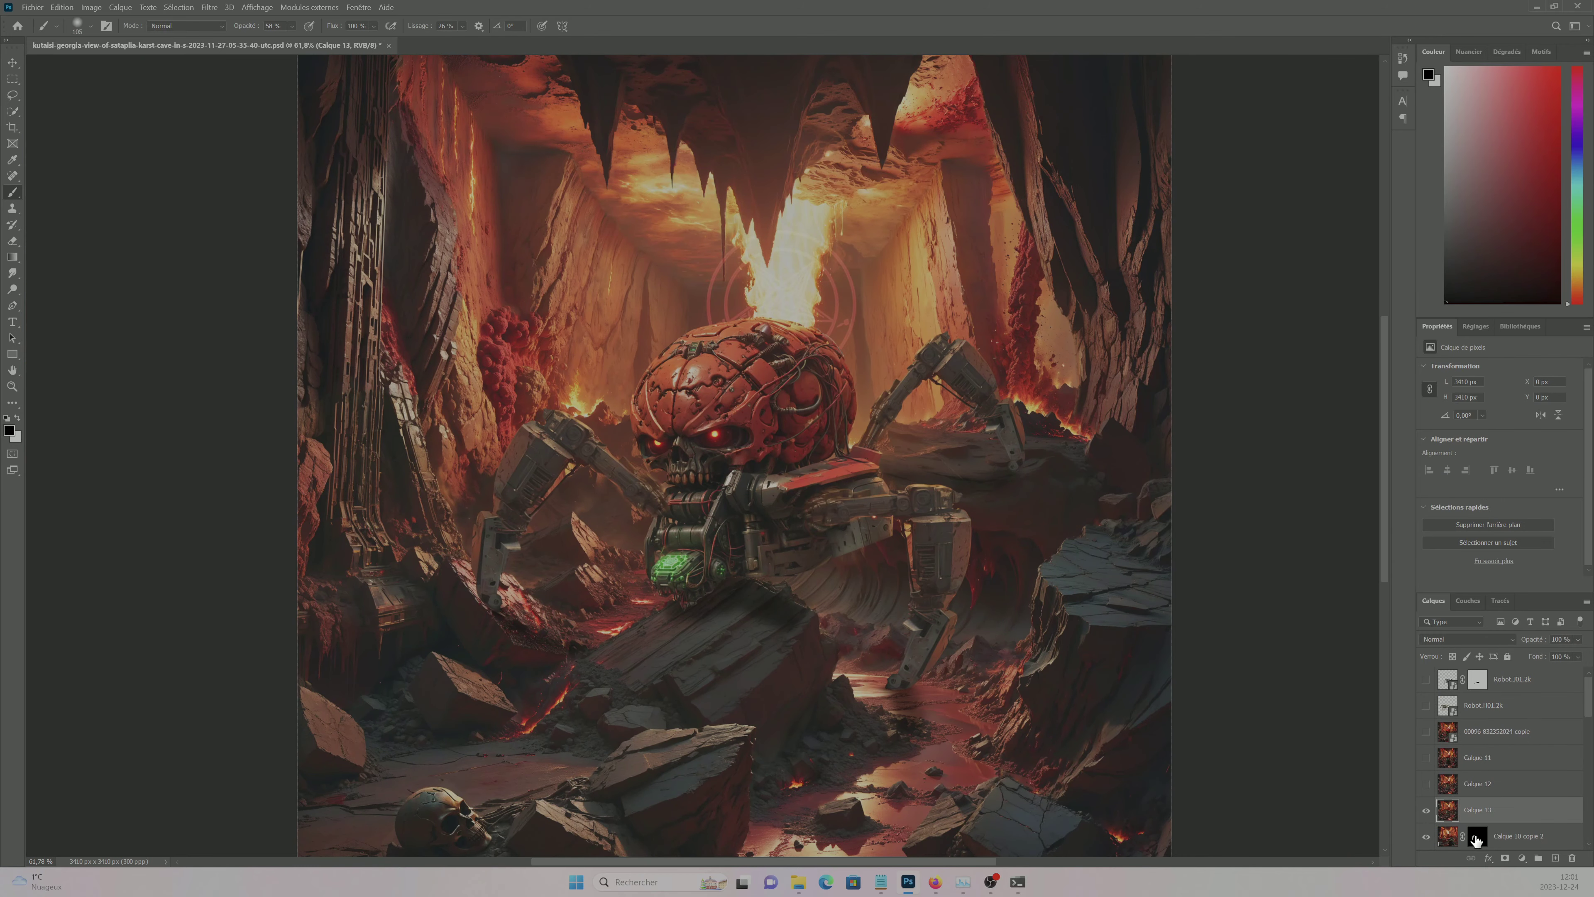
- Shrink the booster cable image onto the neck, commit it, and mask it with a size-20 brush
scroll(1495, 732, "down", 5)
left_click_drag(976, 416, 909, 331)
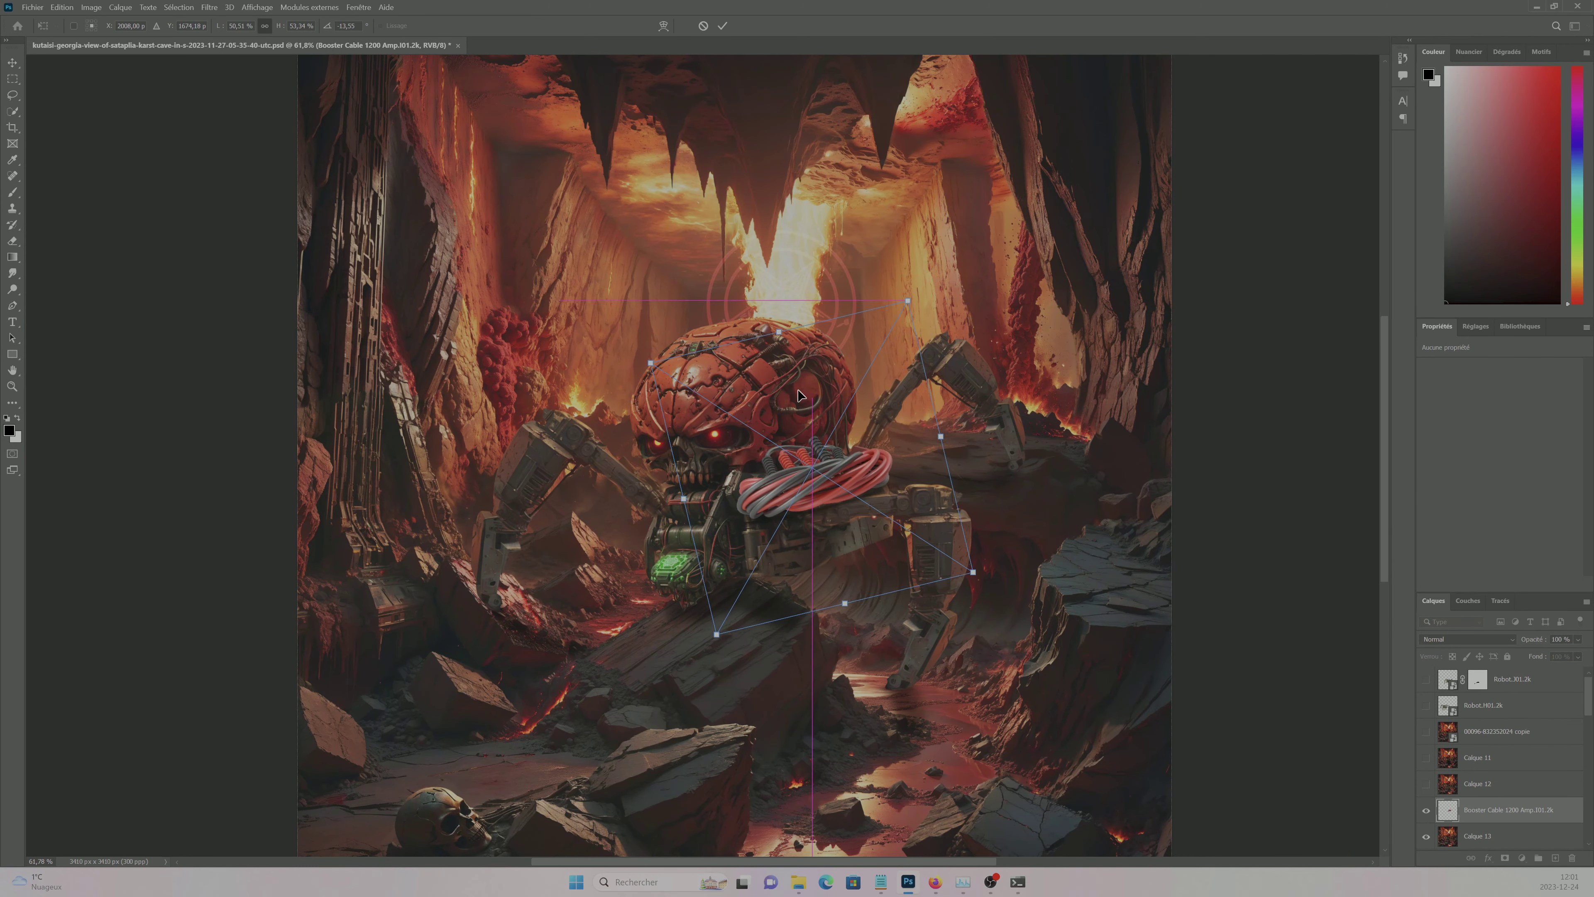
key("Return")
scroll(758, 424, "up", 5)
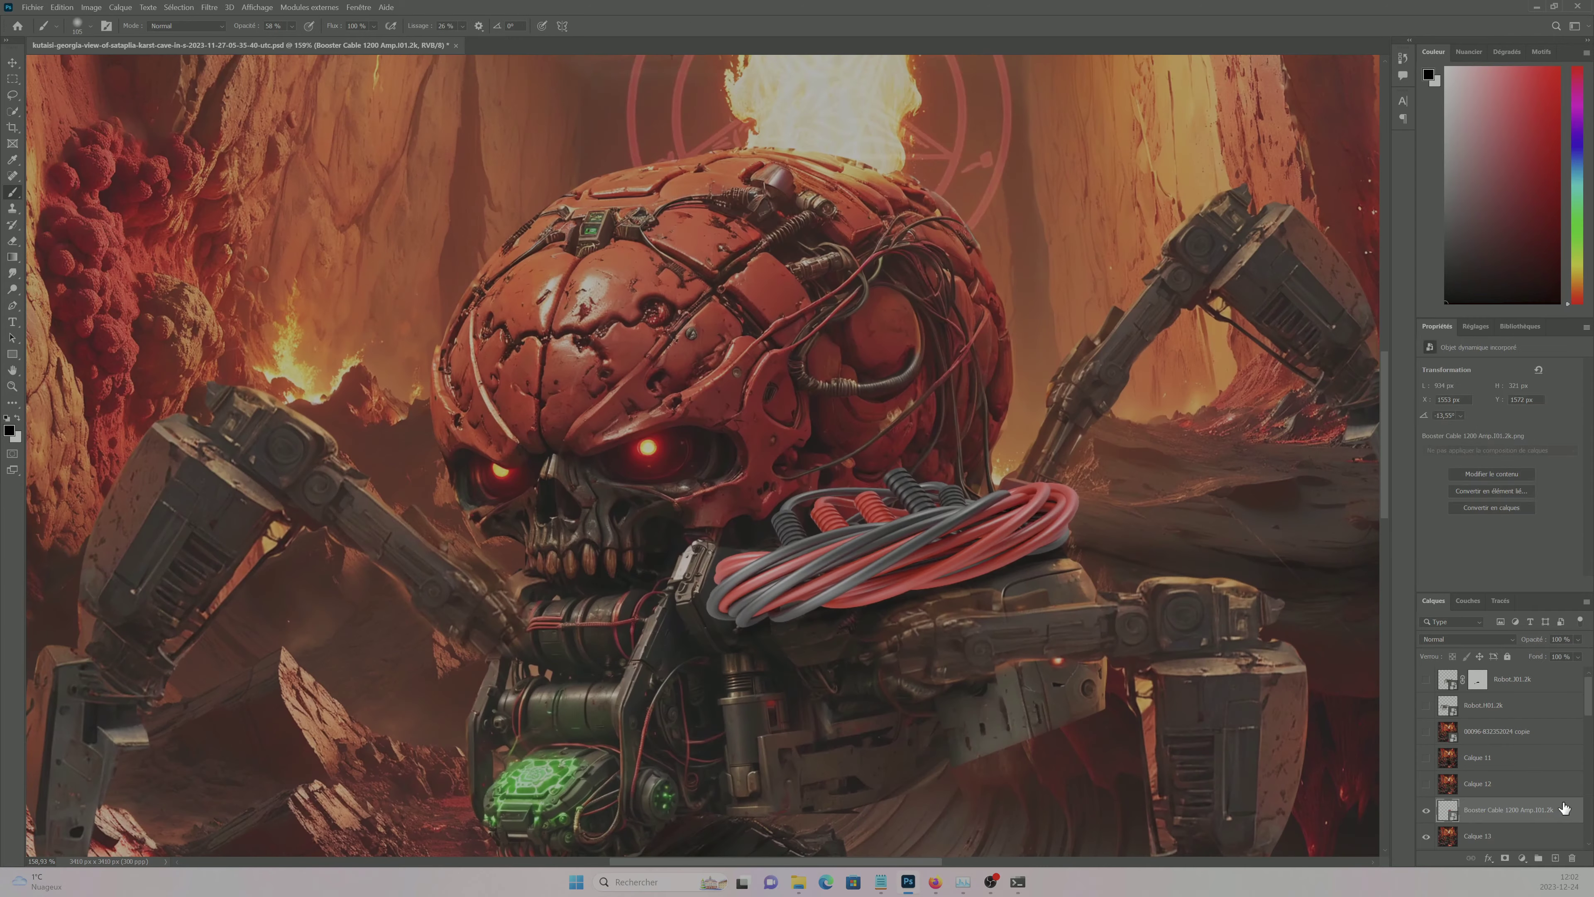
key("b")
scroll(788, 507, "up", 3)
key("bracketleft")
key("bracketleft")
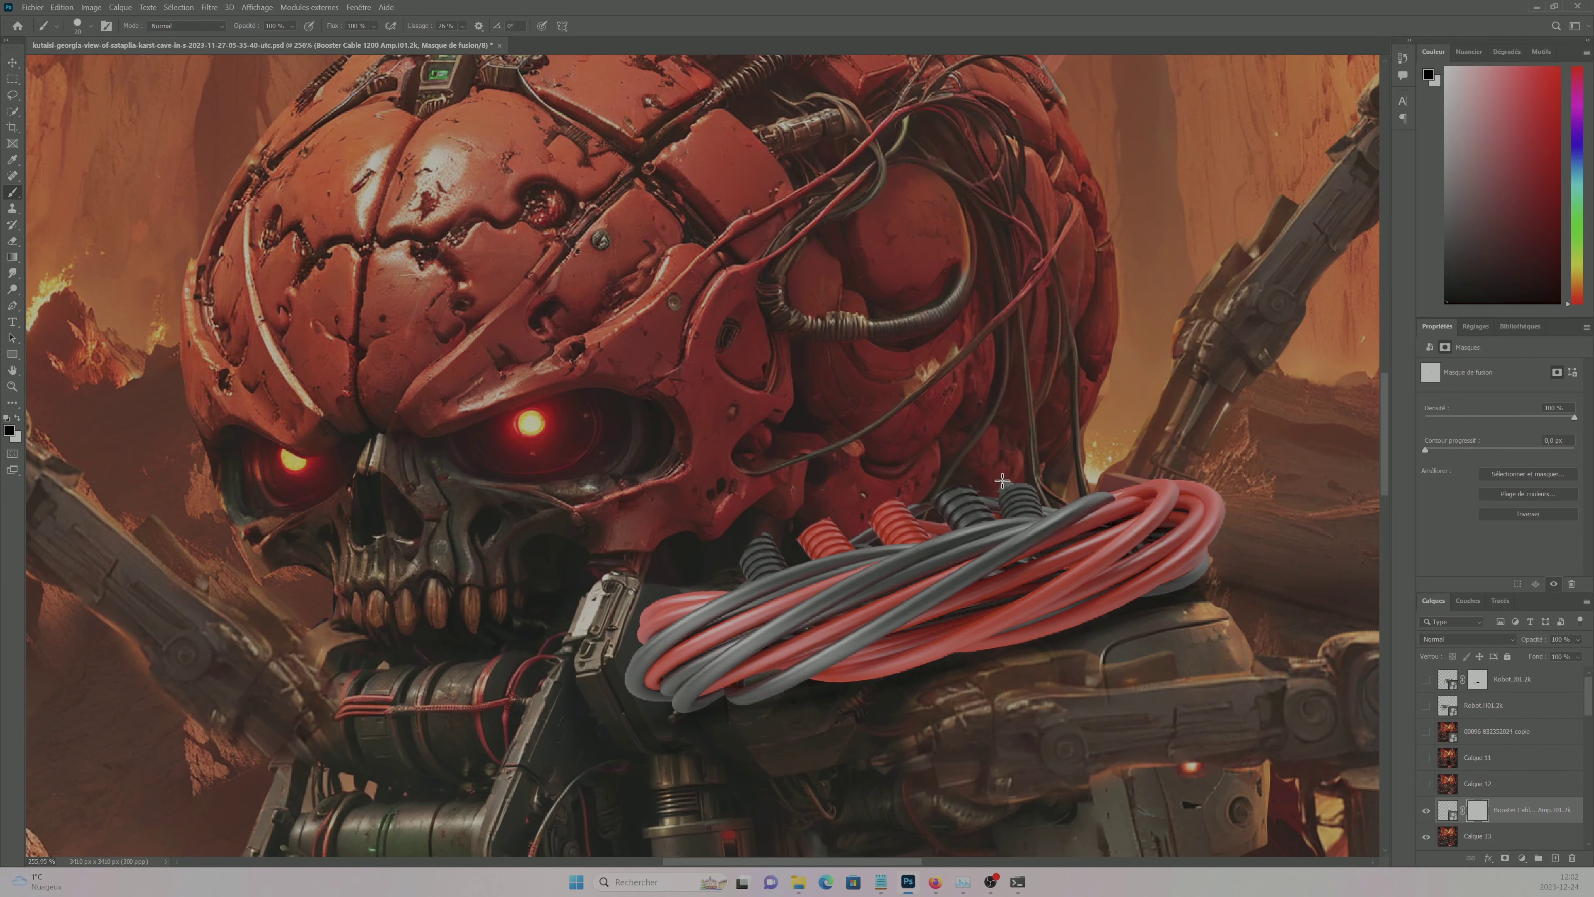
scroll(772, 514, "down", 7)
- Add an Exposure adjustment layer above the cable layer
left_click(1447, 810)
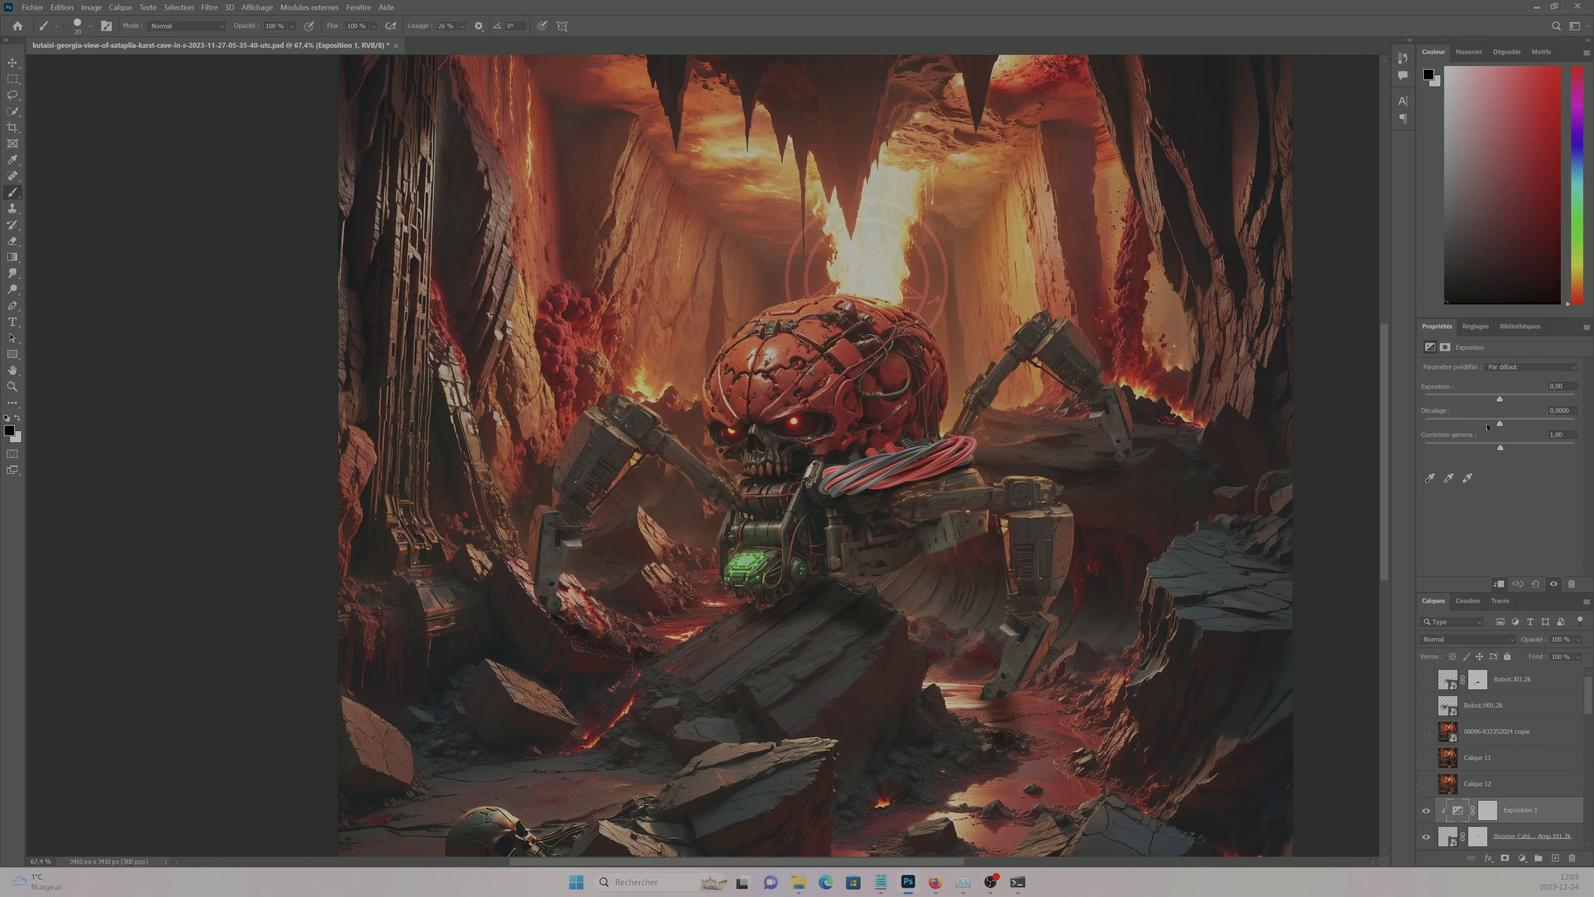
left_click(1521, 857)
left_click(1518, 702)
right_click(1506, 810)
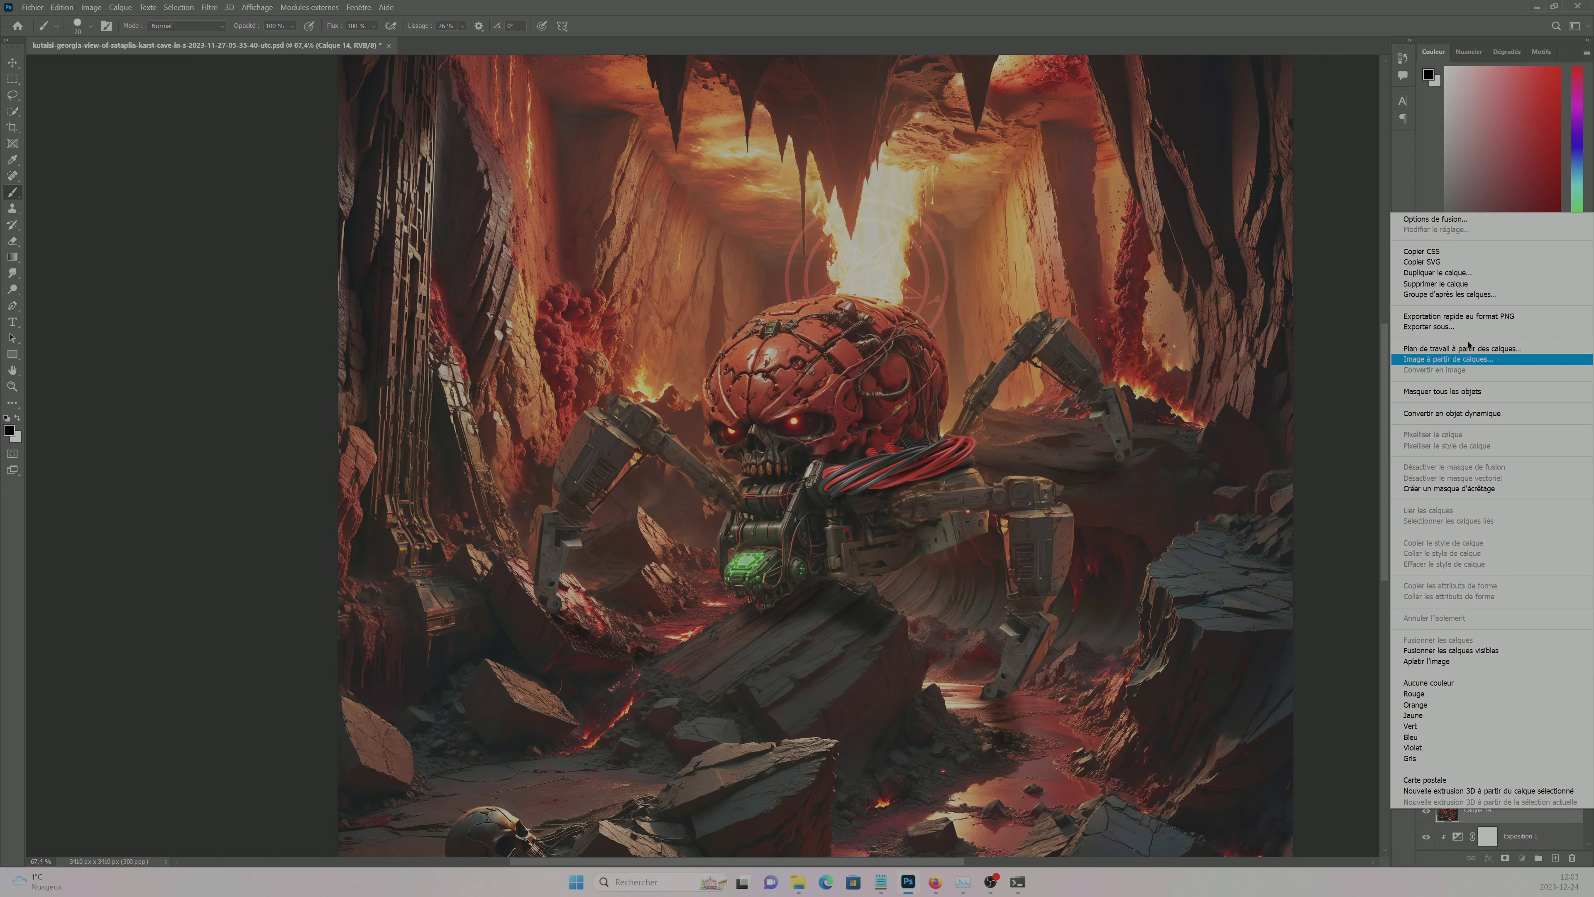
left_click(1462, 327)
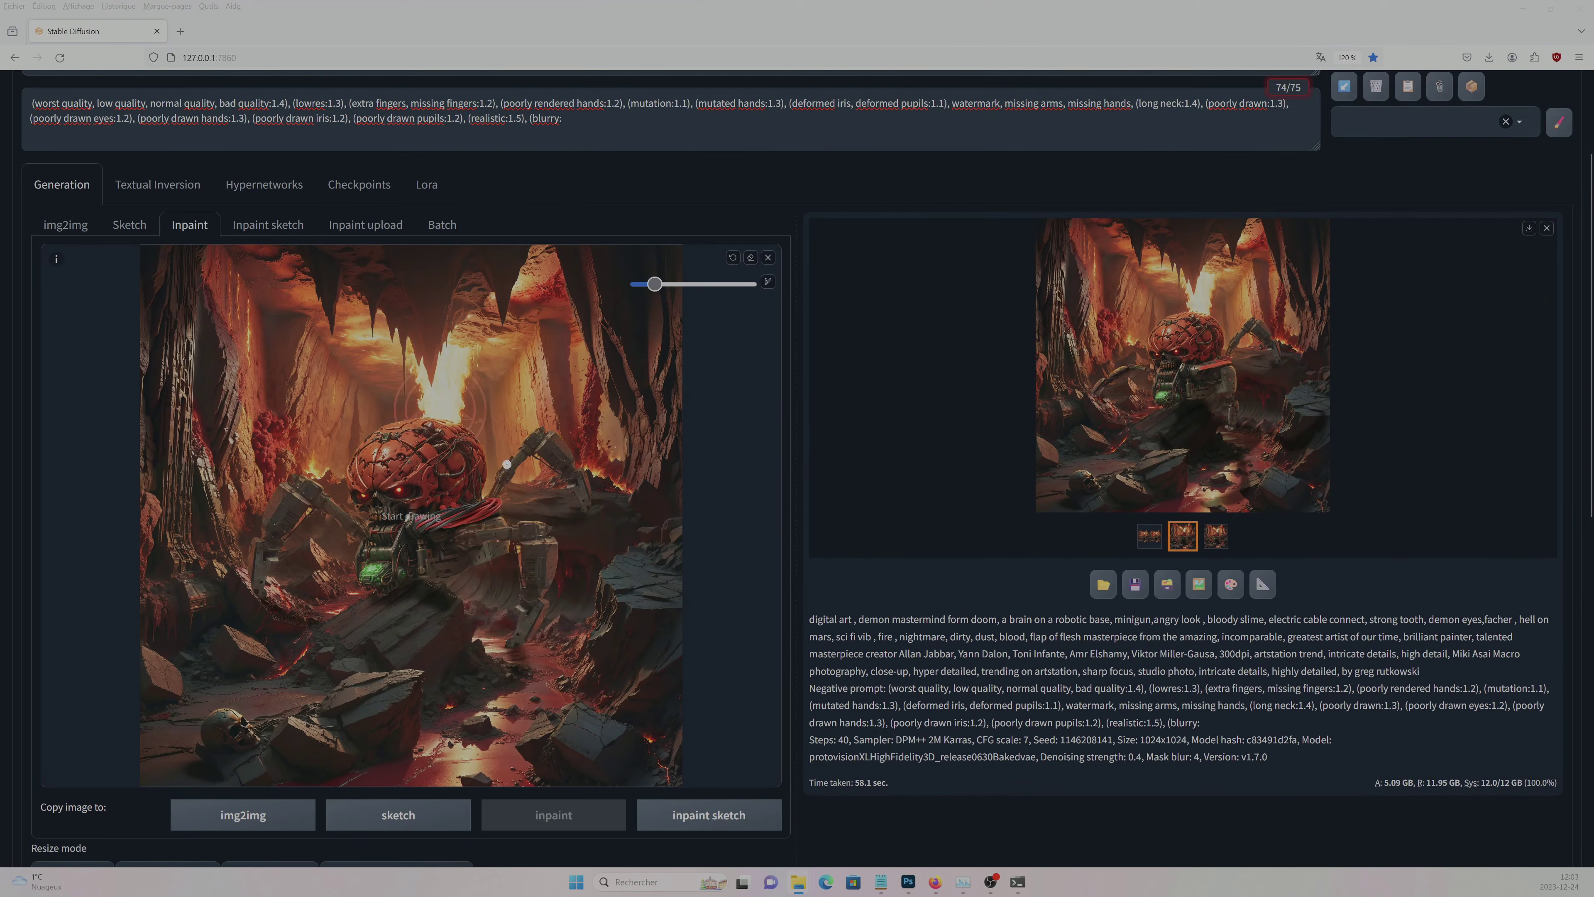
- Mask the robot's shoulder beside the cables and generate an inpaint
mouse_move(603, 451)
left_mouse_down()
mouse_move(465, 502)
mouse_move(681, 699)
left_mouse_up()
scroll(681, 699, "down", 3)
scroll(680, 699, "up", 2)
left_click_drag(680, 621, 699, 405)
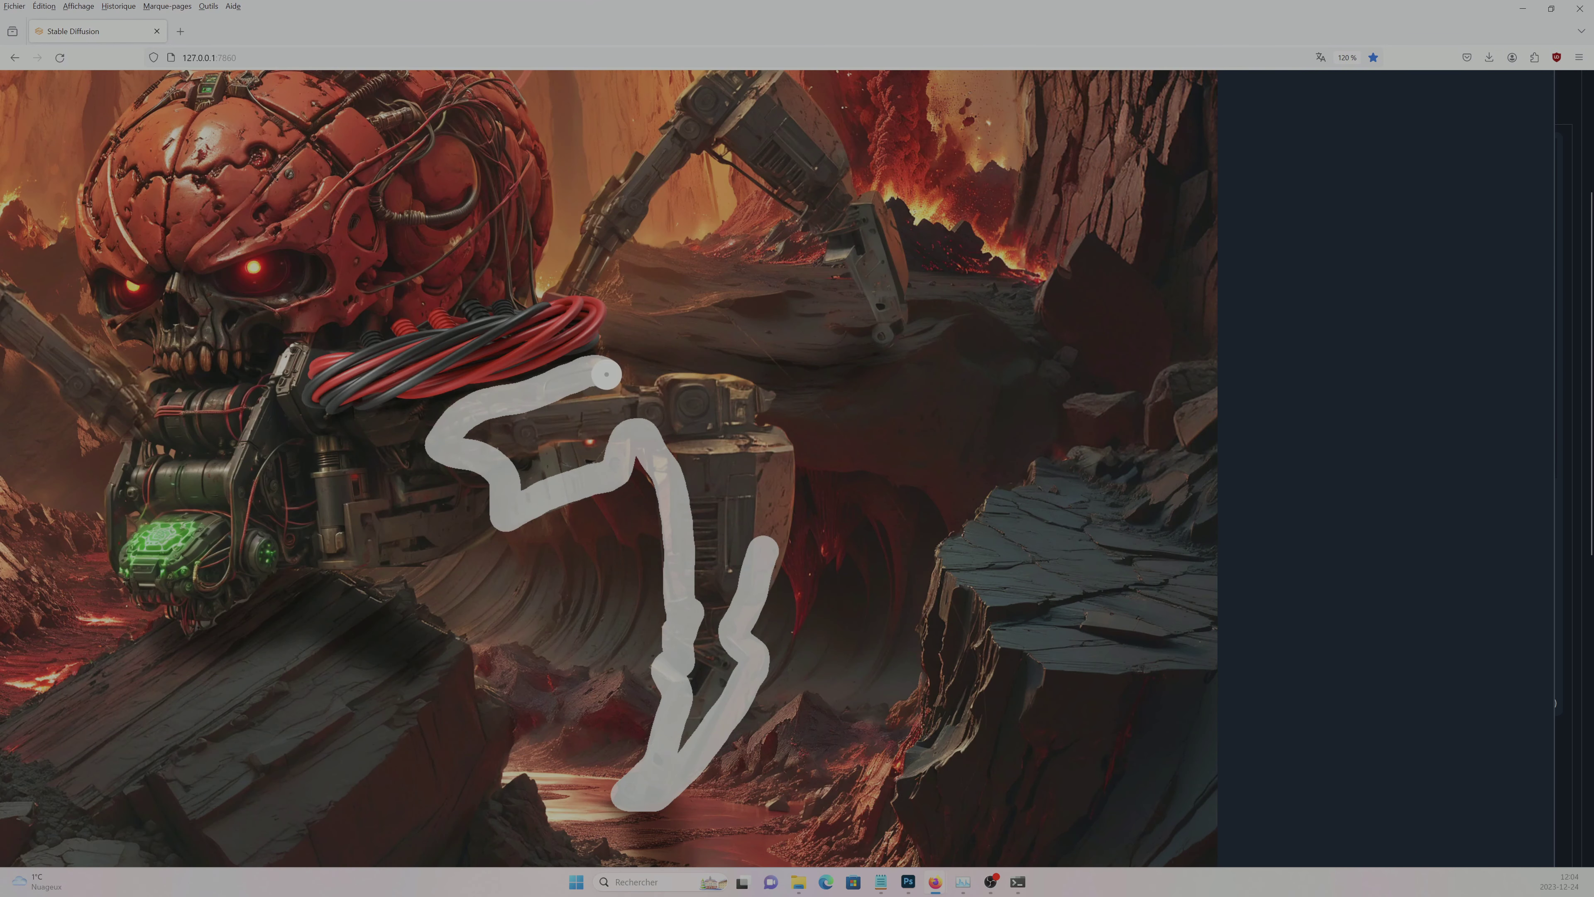
key("ctrl+Return")
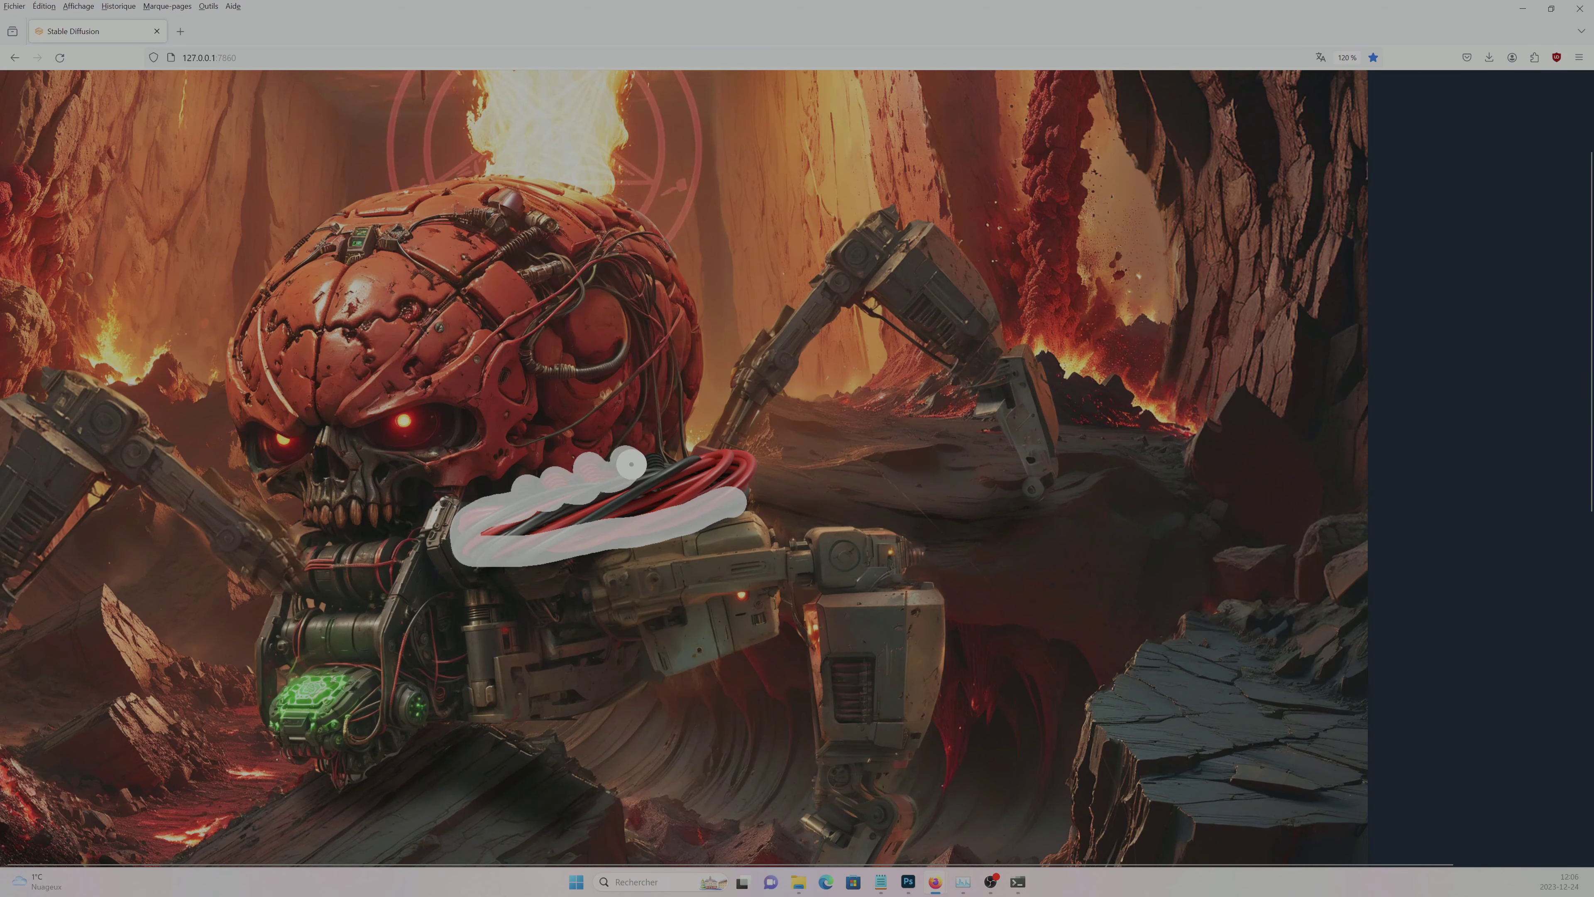
- Regenerate the masked neck at 0.51 denoising strength and review the result full-size
scroll(1304, 599, "up", 10)
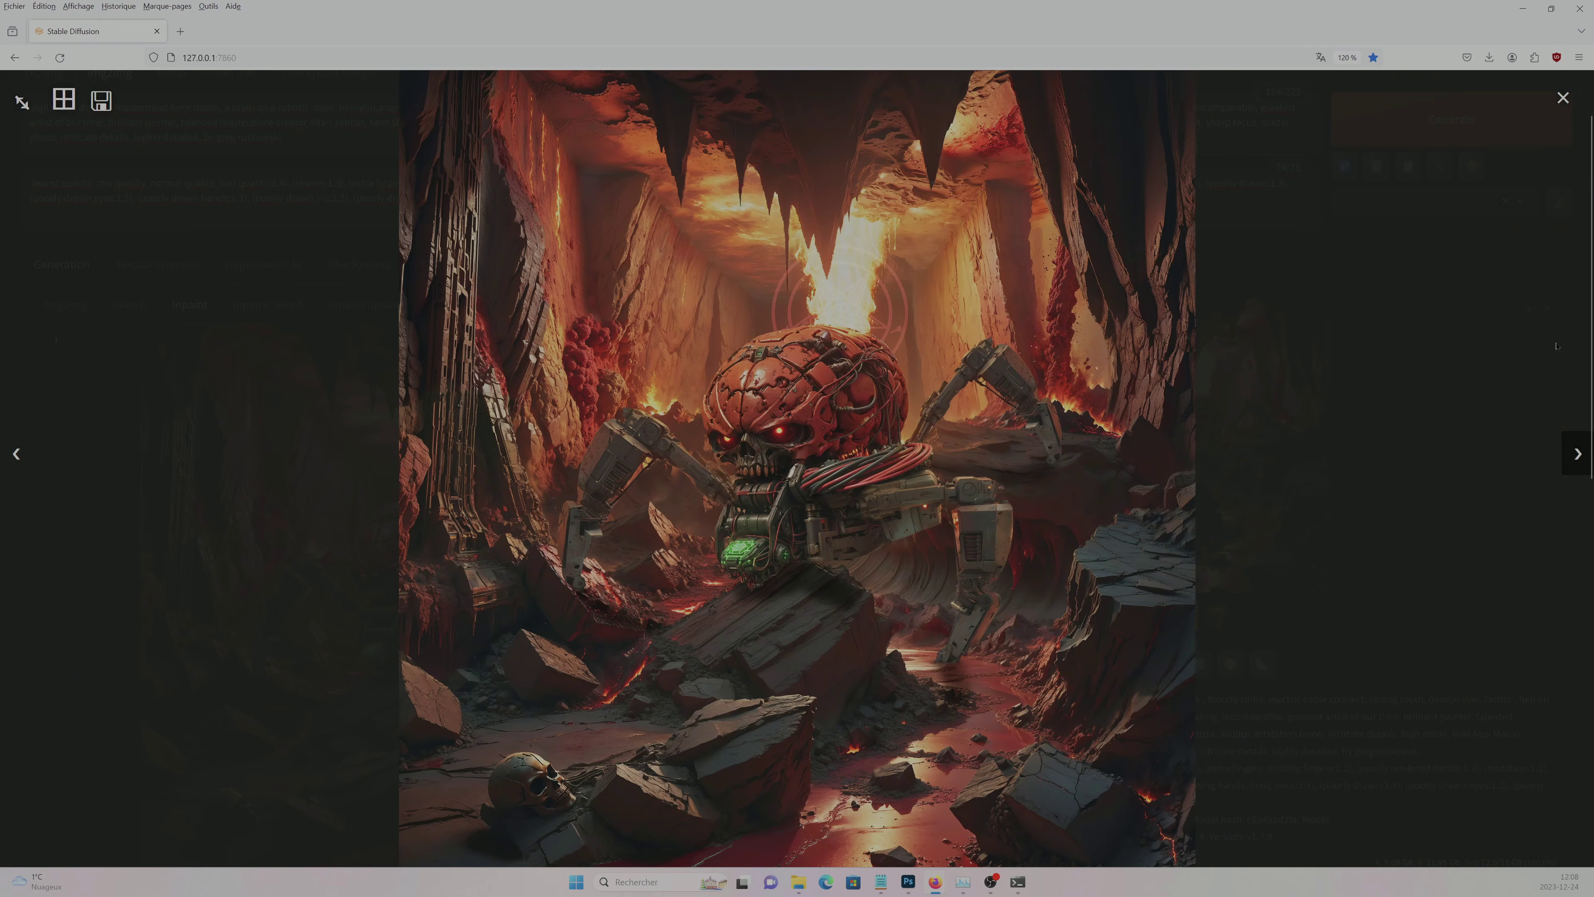
left_click_drag(448, 728, 419, 728)
scroll(418, 731, "up", 10)
left_click(1463, 196)
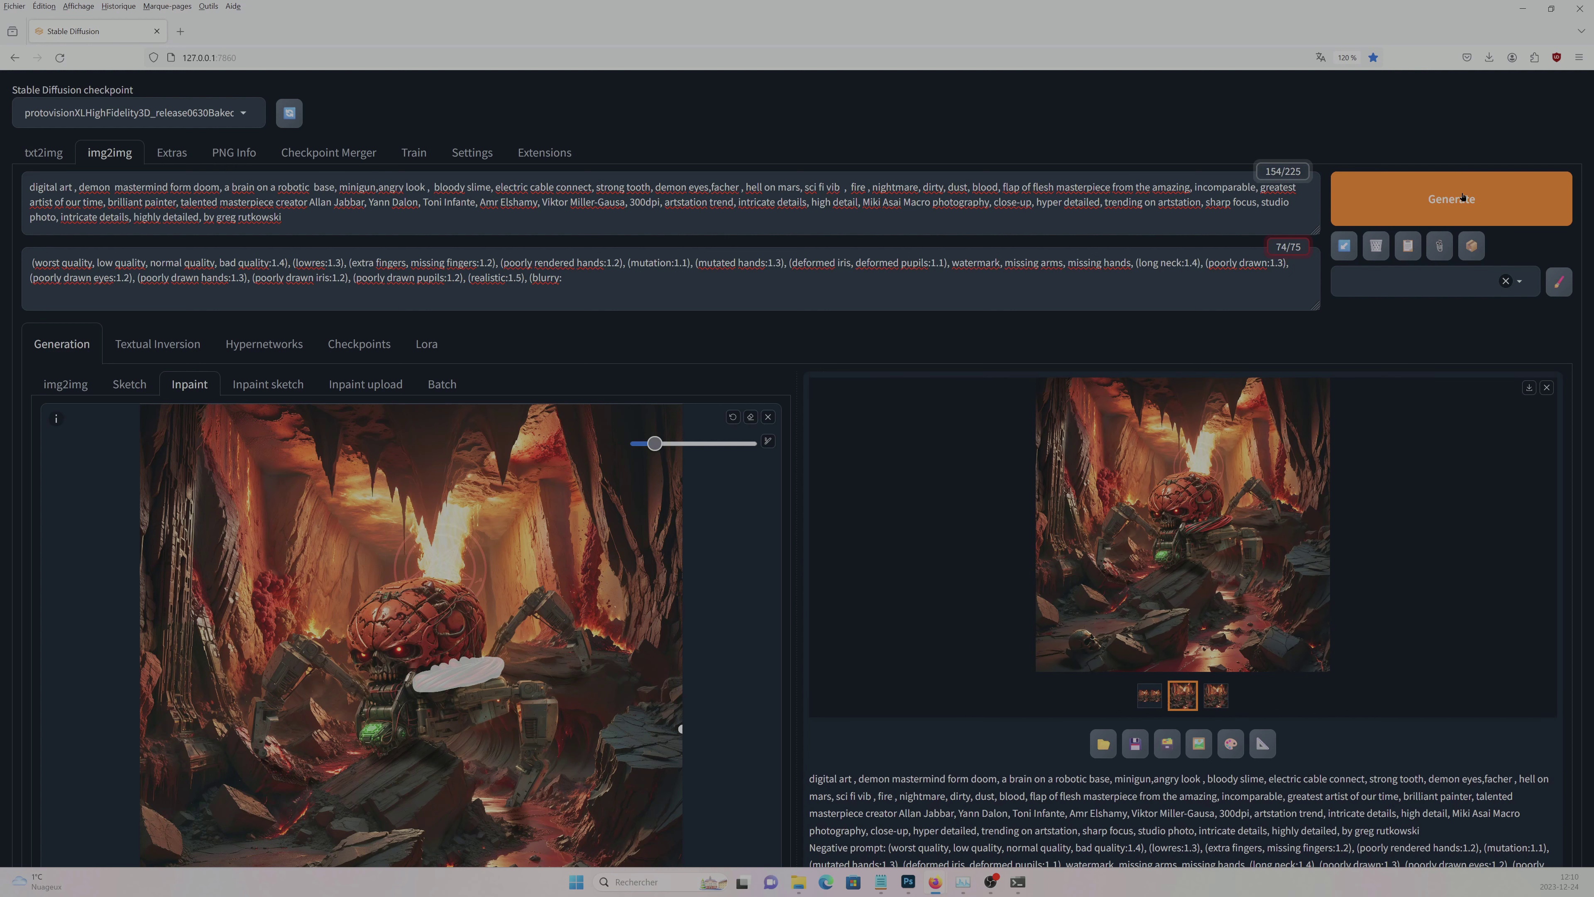
left_click(1249, 534)
left_click(1287, 792)
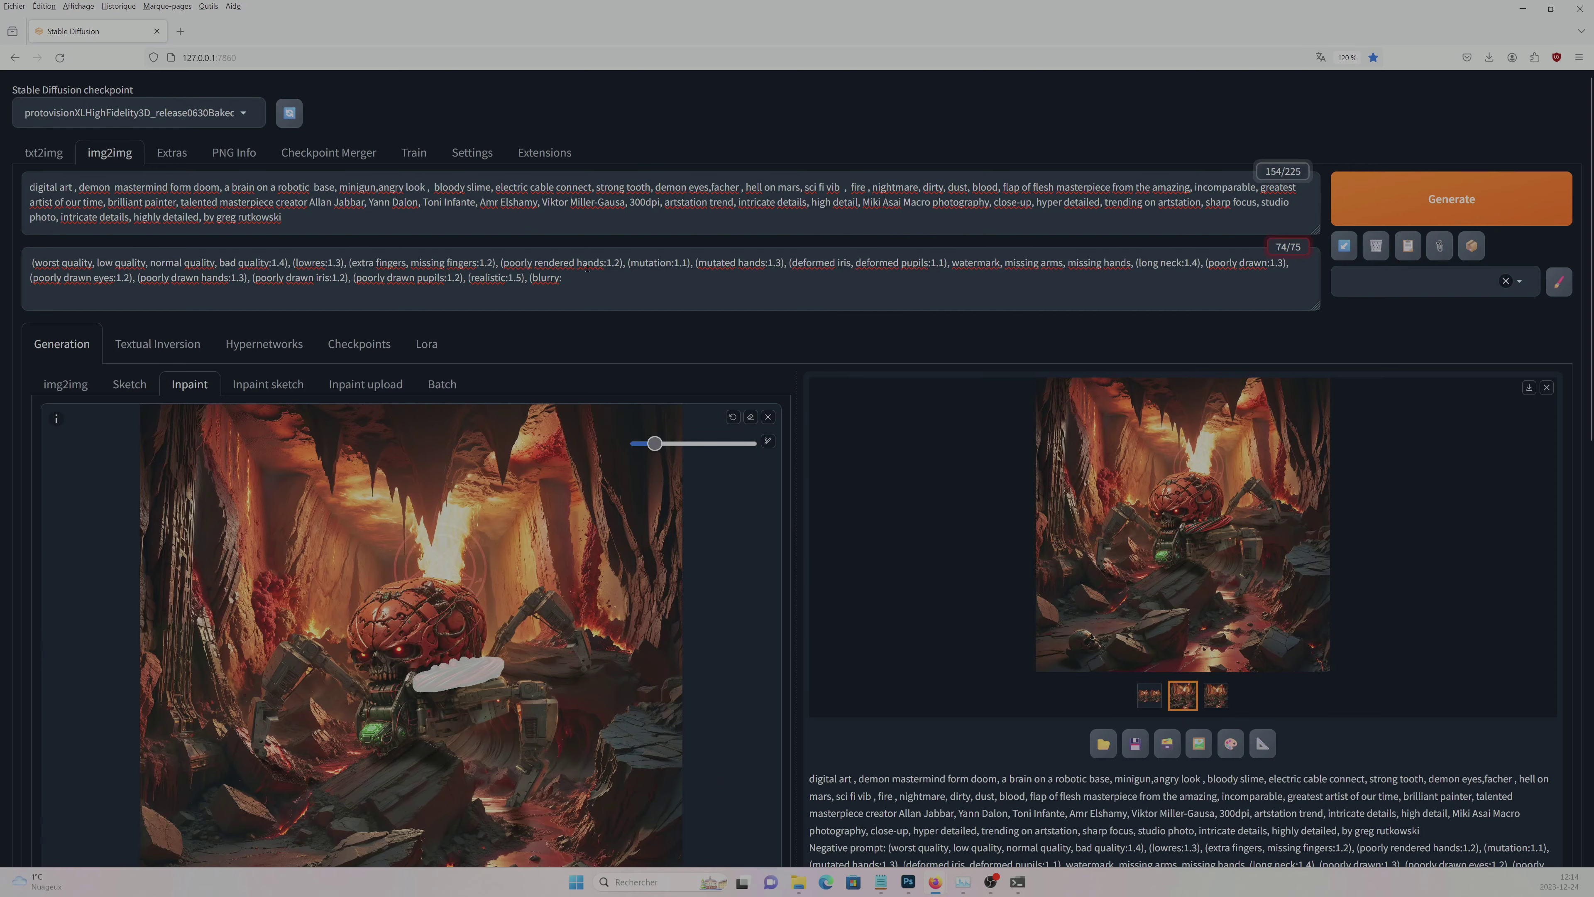
scroll(408, 565, "down", 10)
- Mask another spot on the cables, regenerate, and delete 'demon' from the prompt
key("s")
mouse_move(518, 637)
left_mouse_down()
mouse_move(468, 529)
mouse_move(376, 568)
mouse_move(489, 628)
left_mouse_up()
key("s")
key("ctrl+Return")
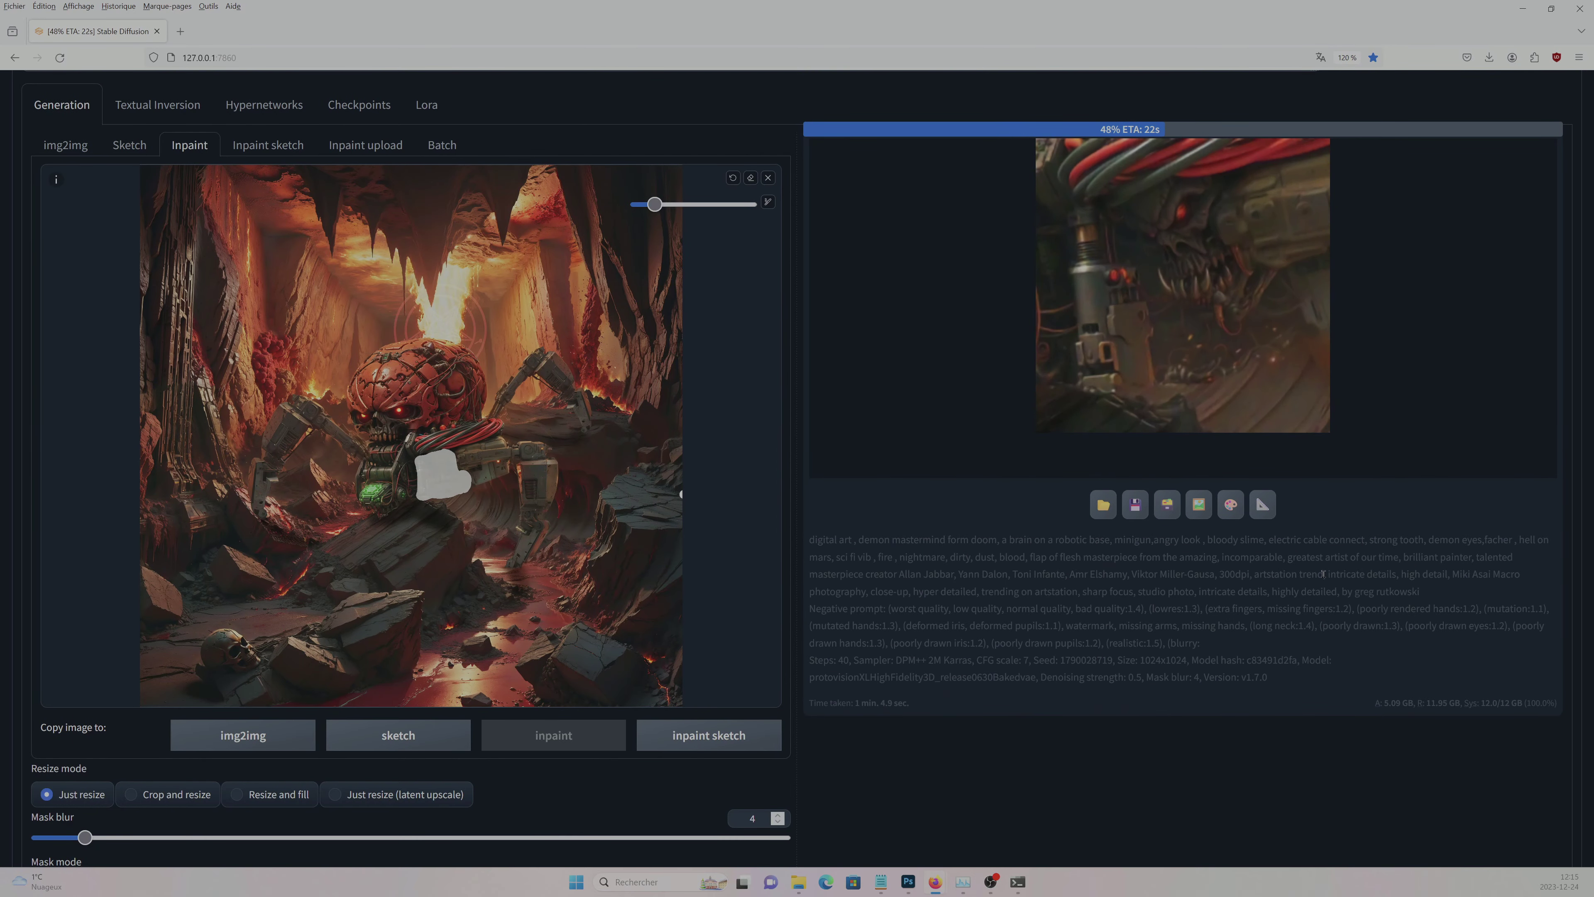
scroll(1322, 573, "down", 8)
scroll(1446, 494, "up", 10)
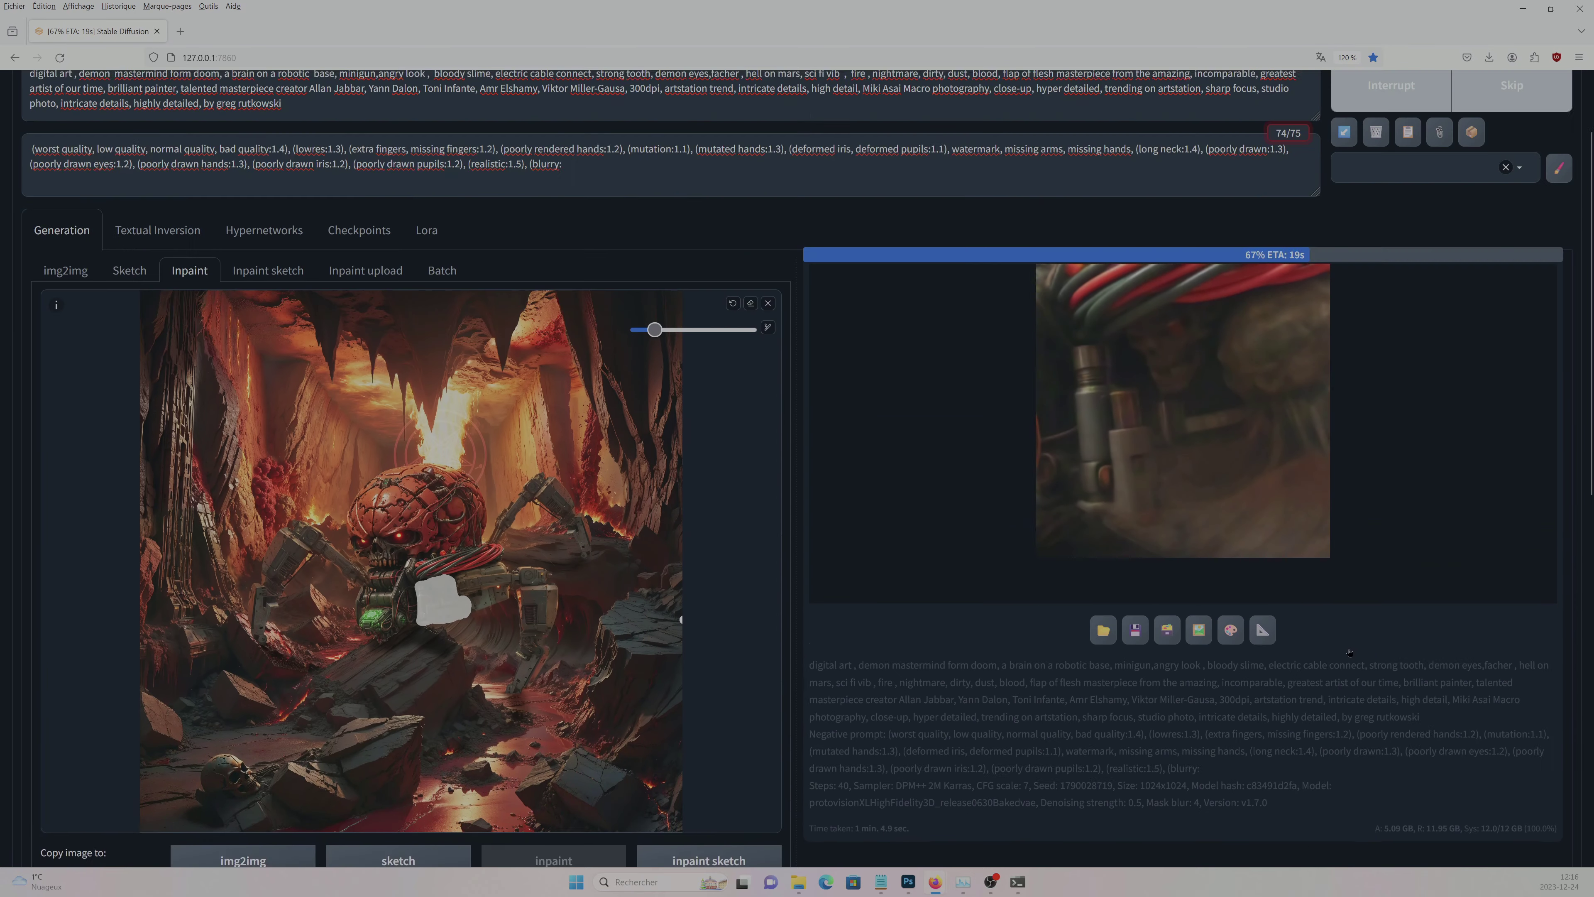
scroll(1446, 494, "up", 2)
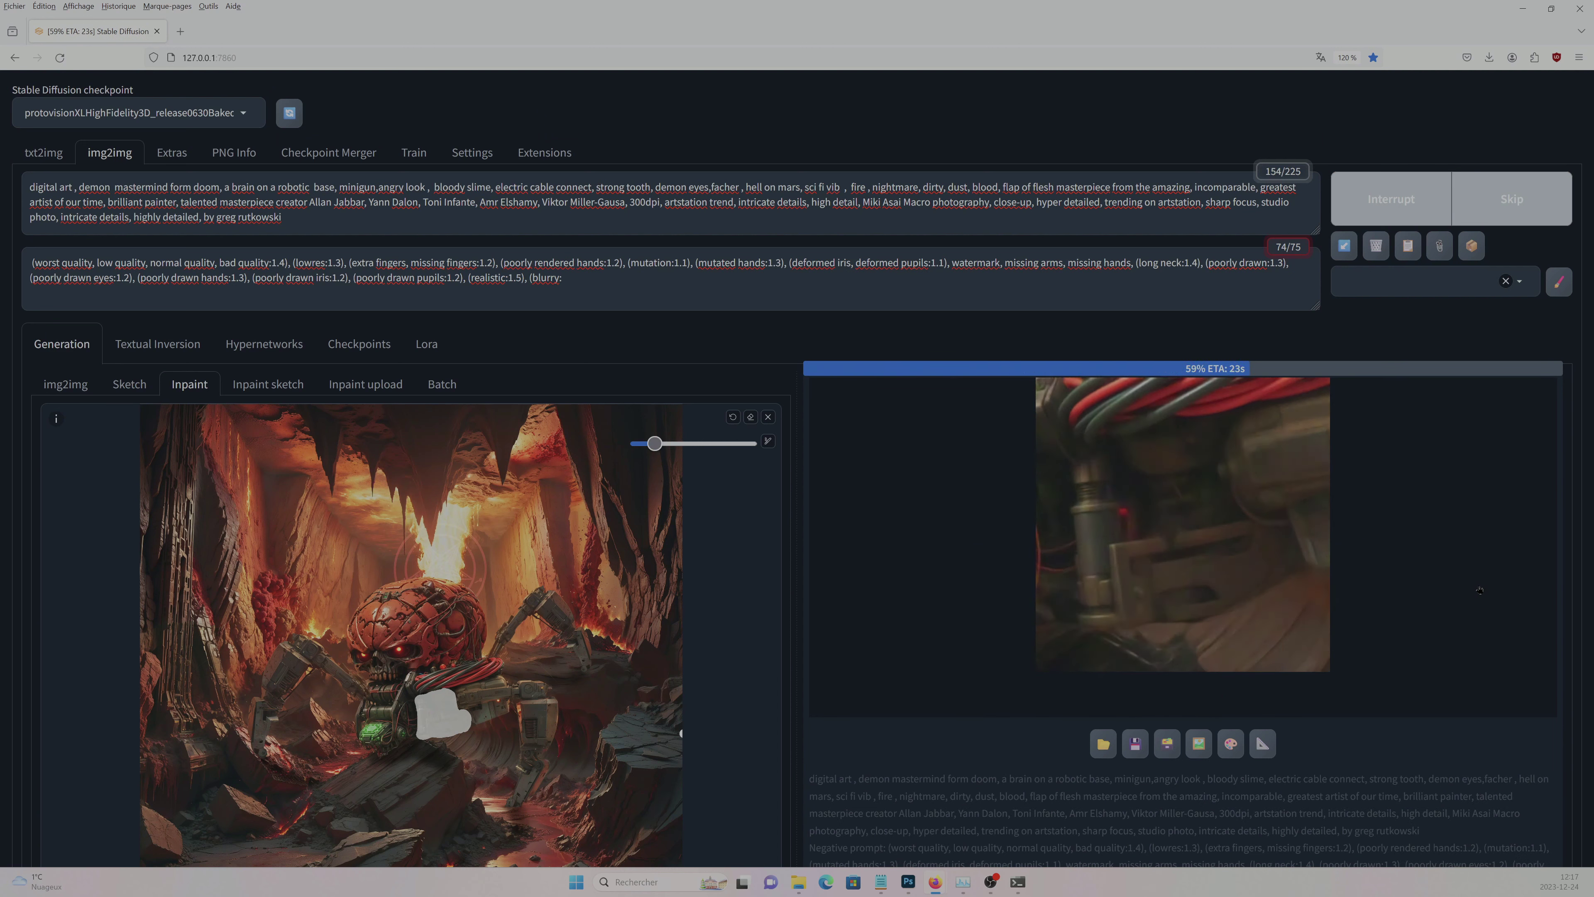
key("ctrl+BackSpace")
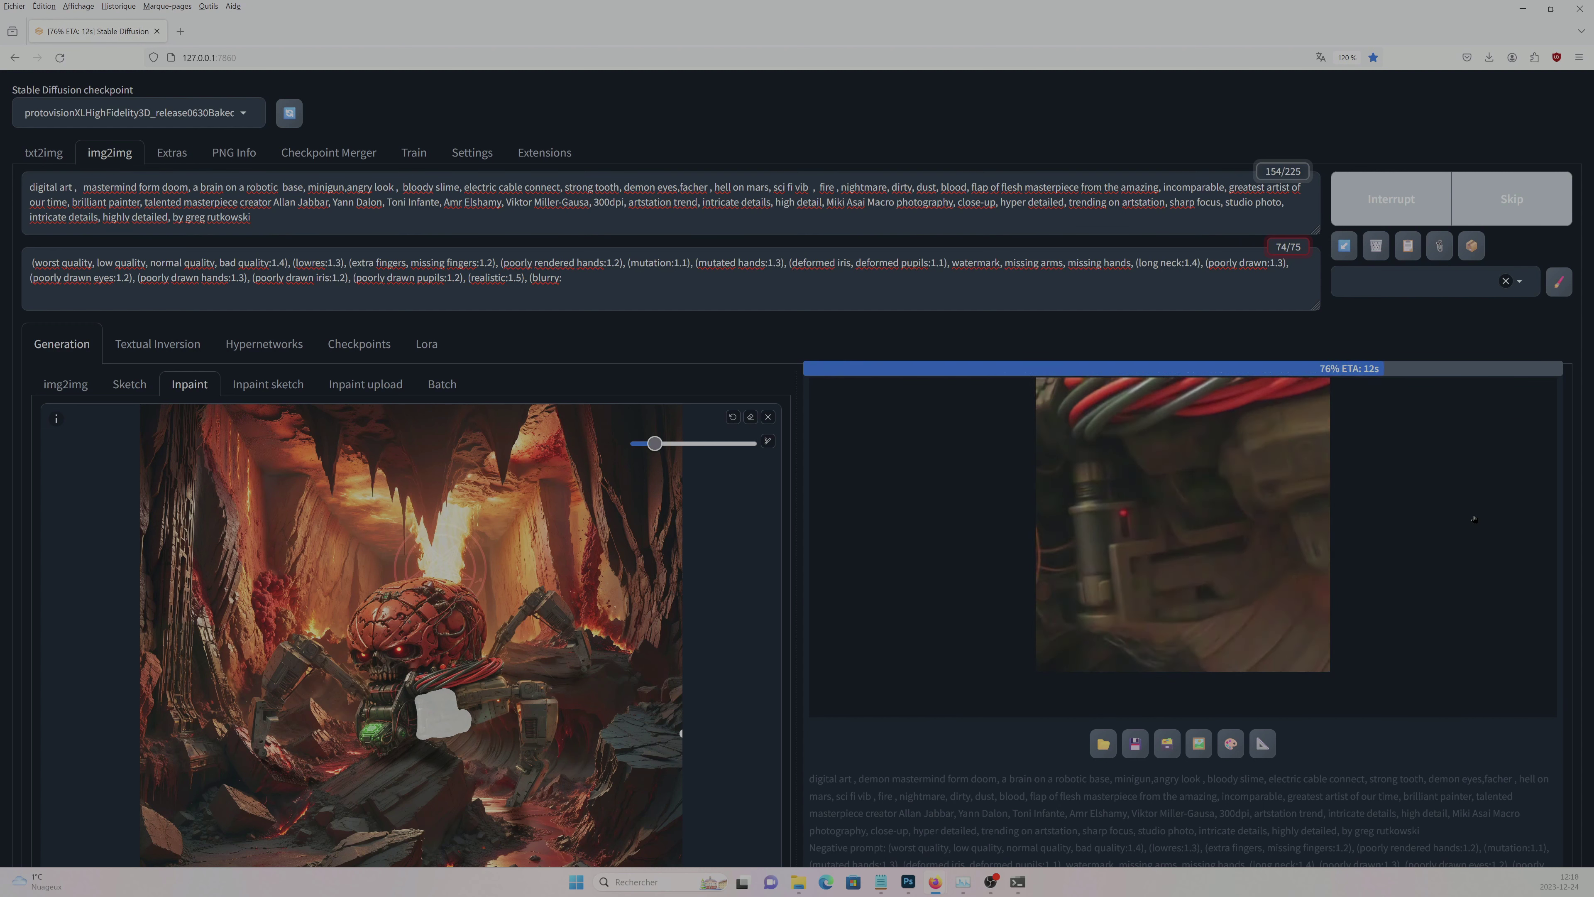
- Review the last render, then mask the jaw beside the green glowing panel and generate
left_click(1218, 553)
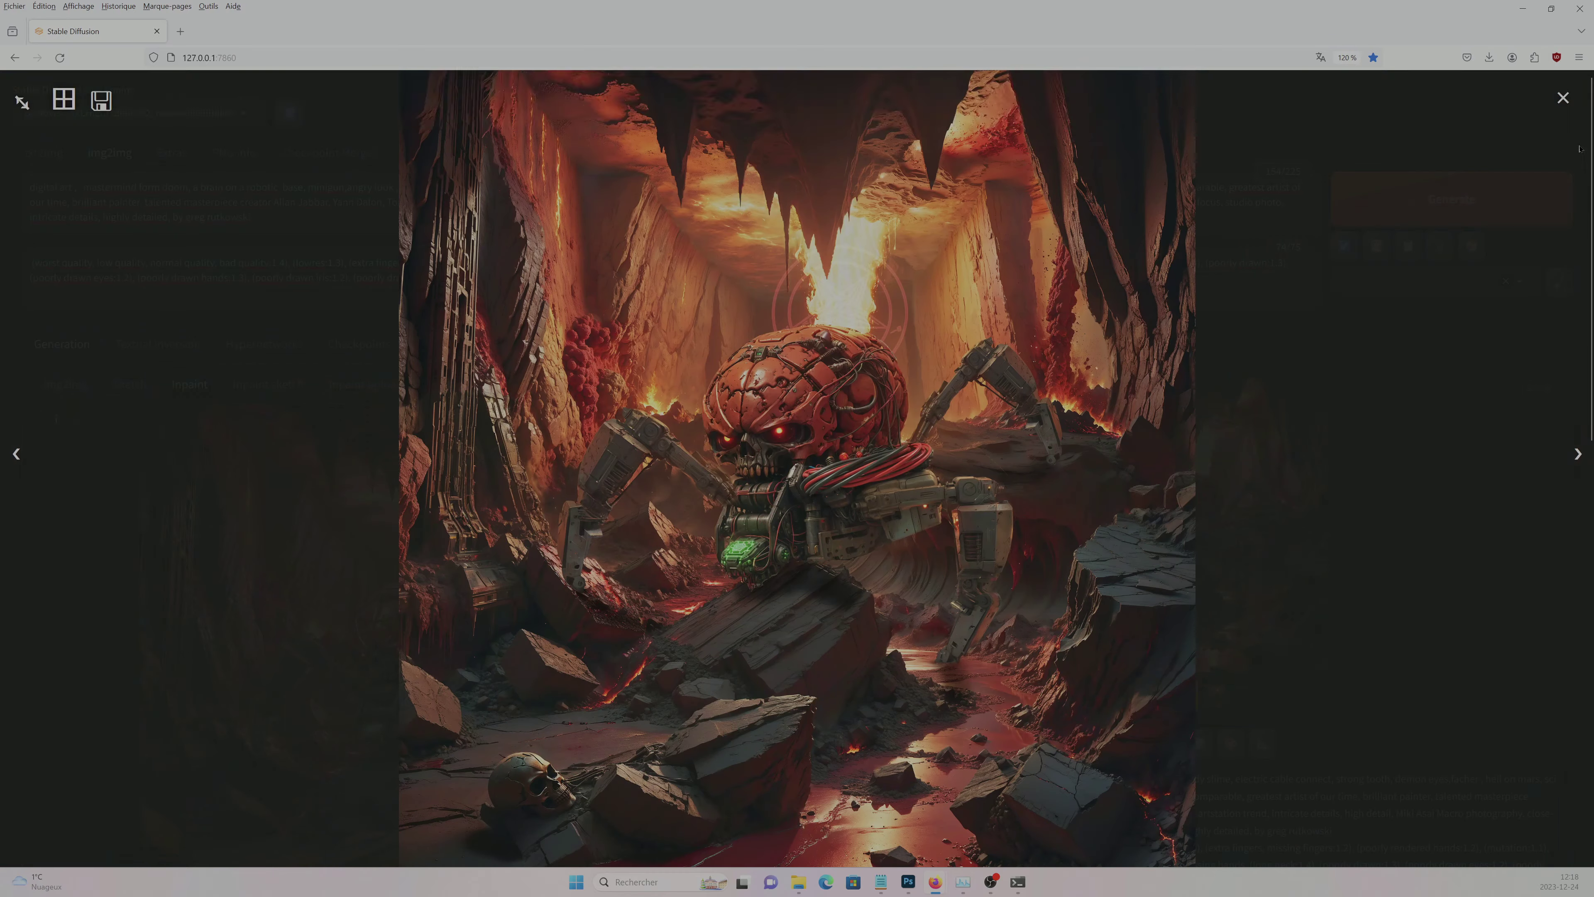
key("Escape")
scroll(397, 485, "down", 3)
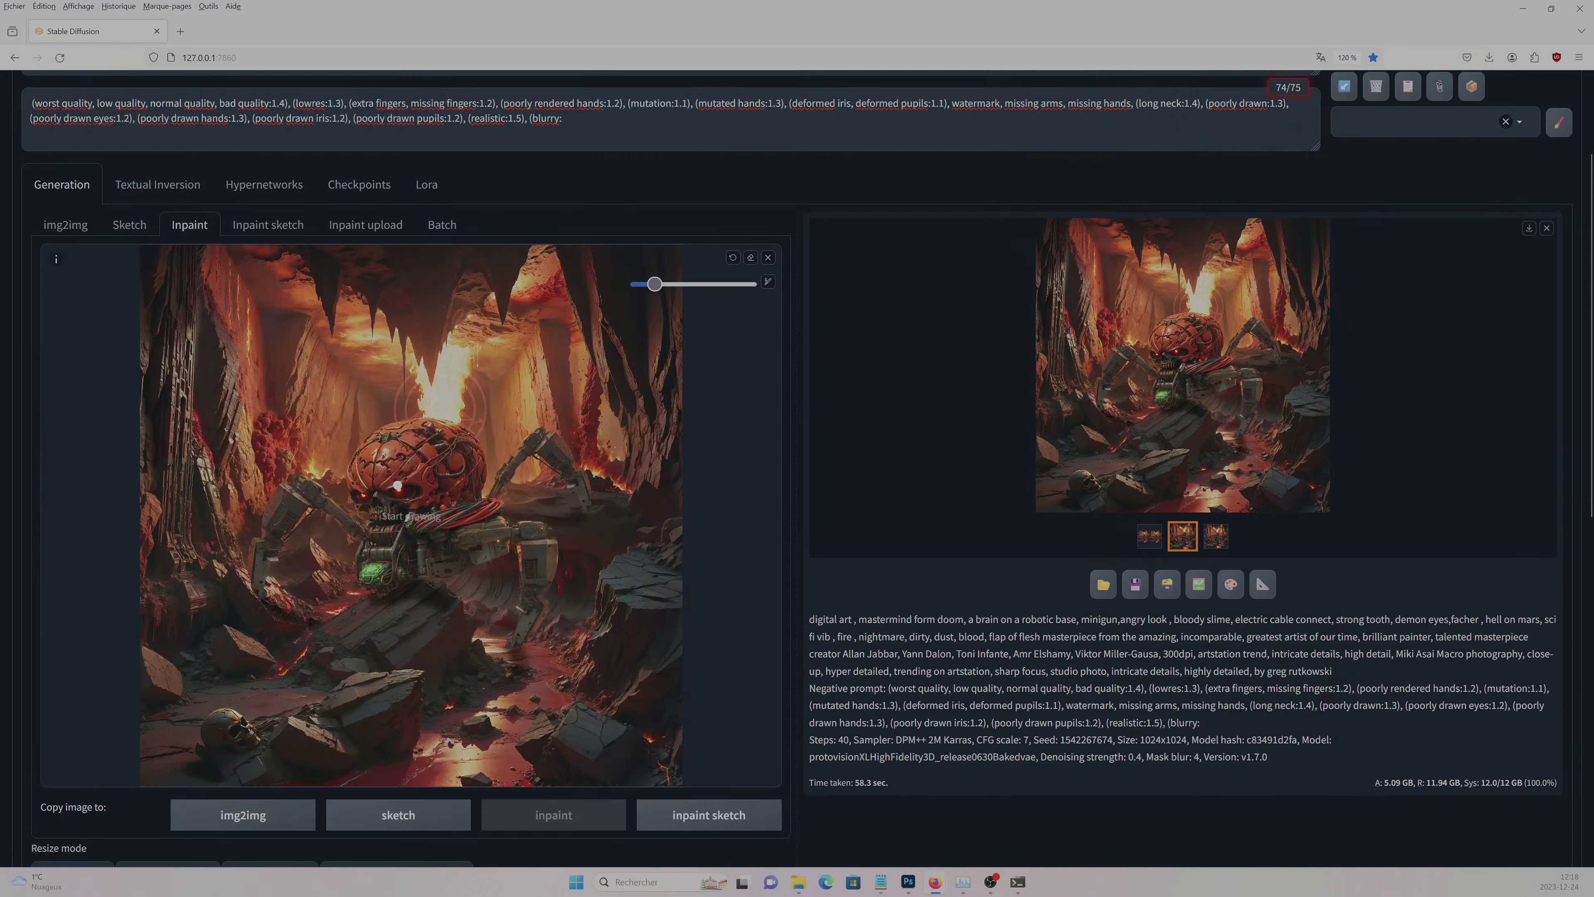
key("s")
left_click_drag(477, 697, 310, 685)
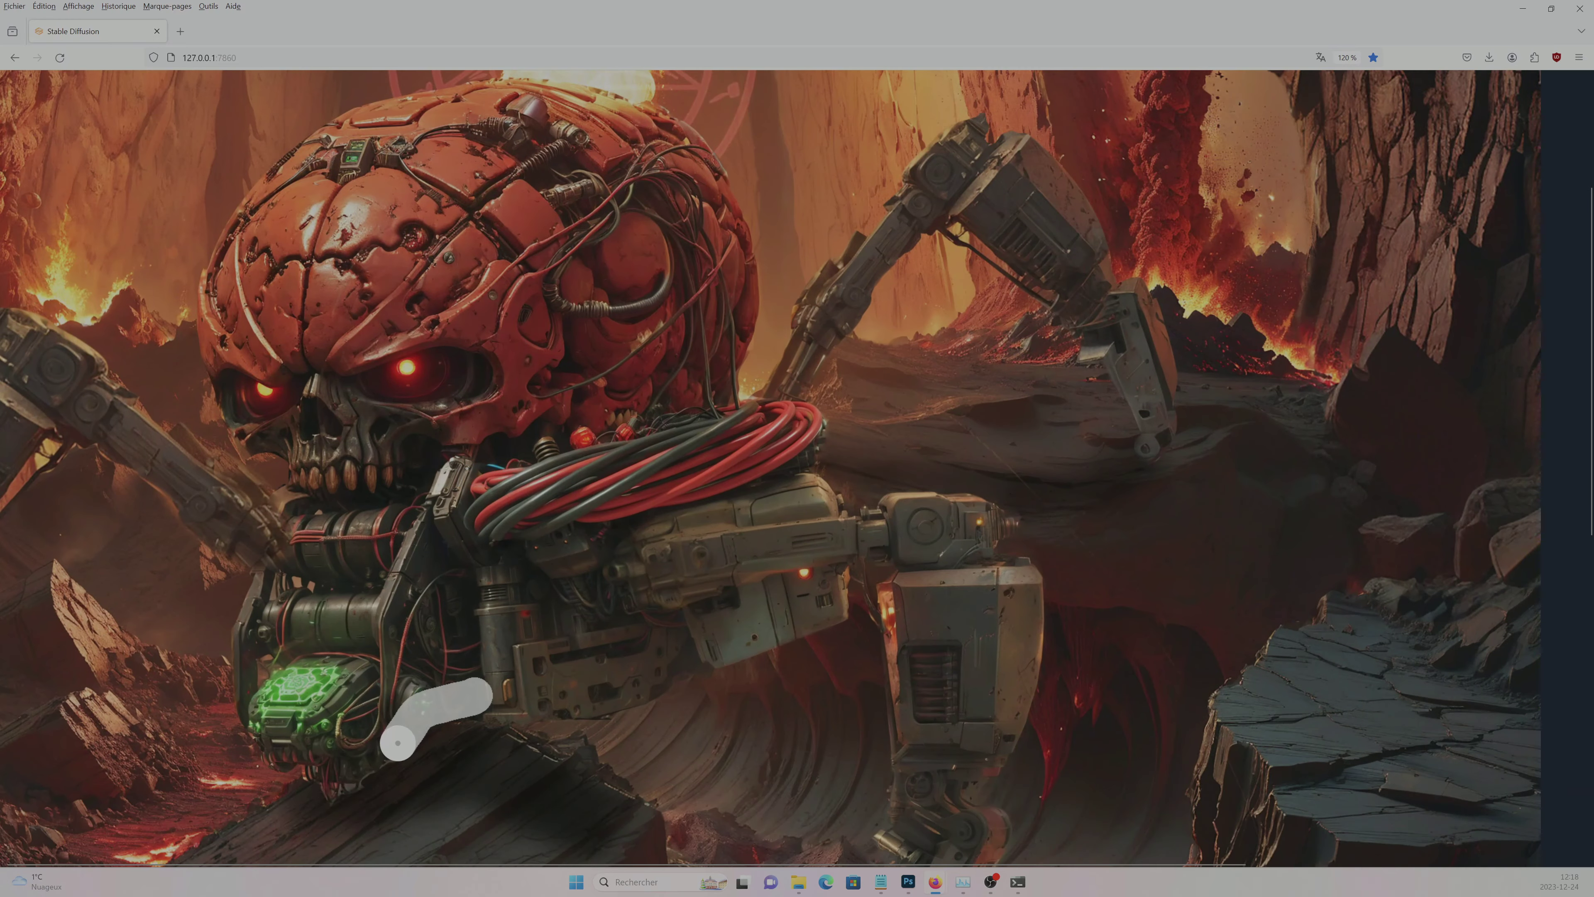
key("s")
left_click(1450, 198)
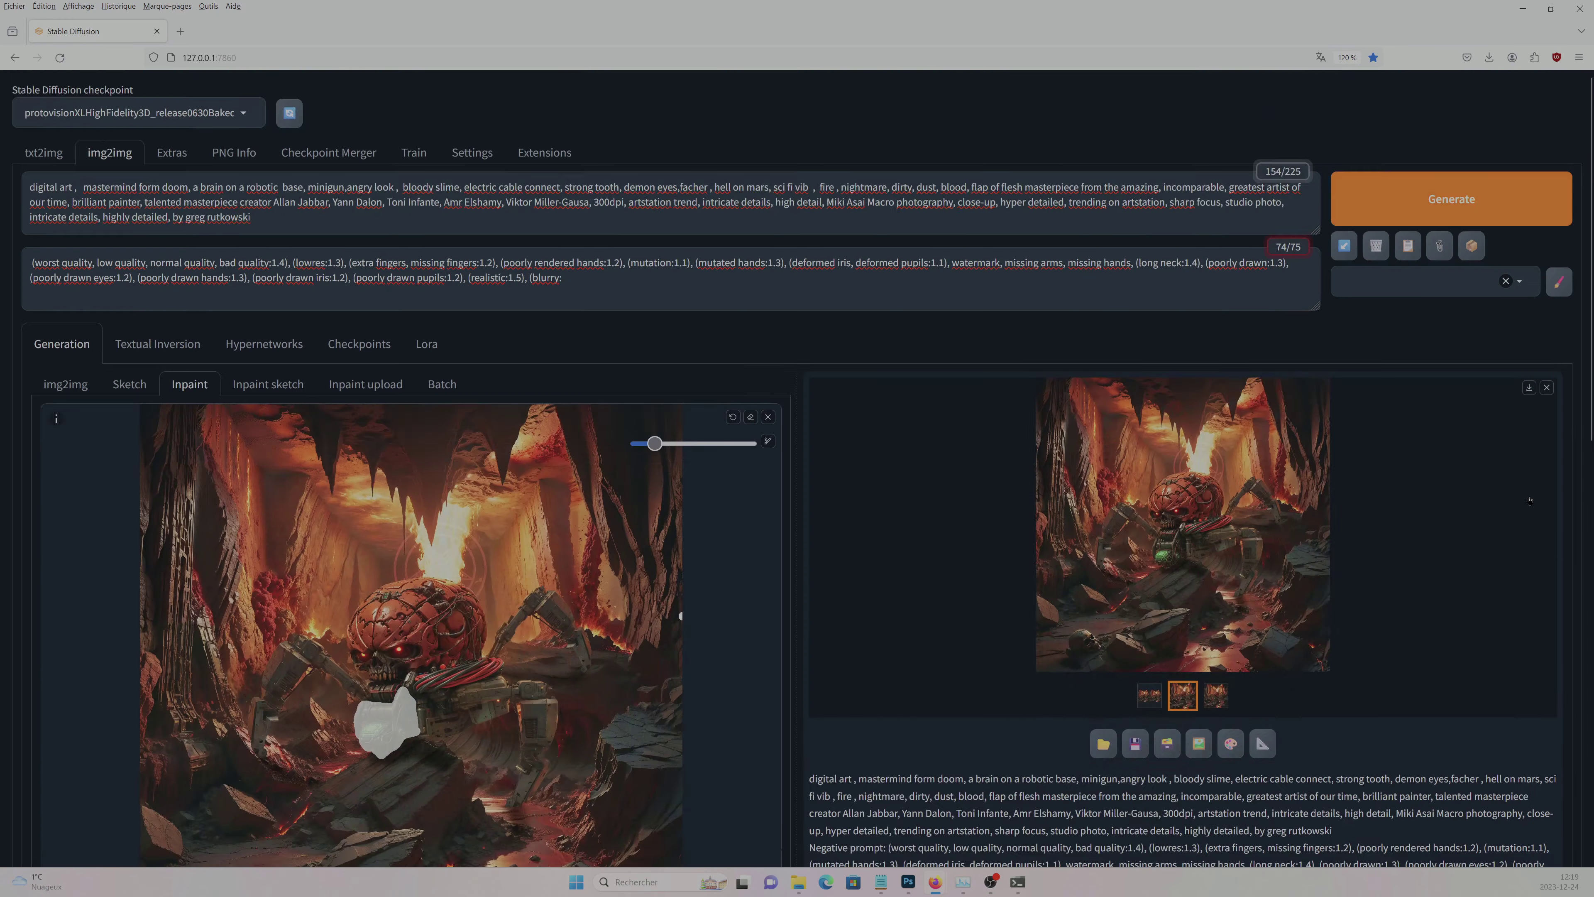
- Check the jaw result full-size and paint a mask over the robot's face
scroll(1498, 537, "down", 3)
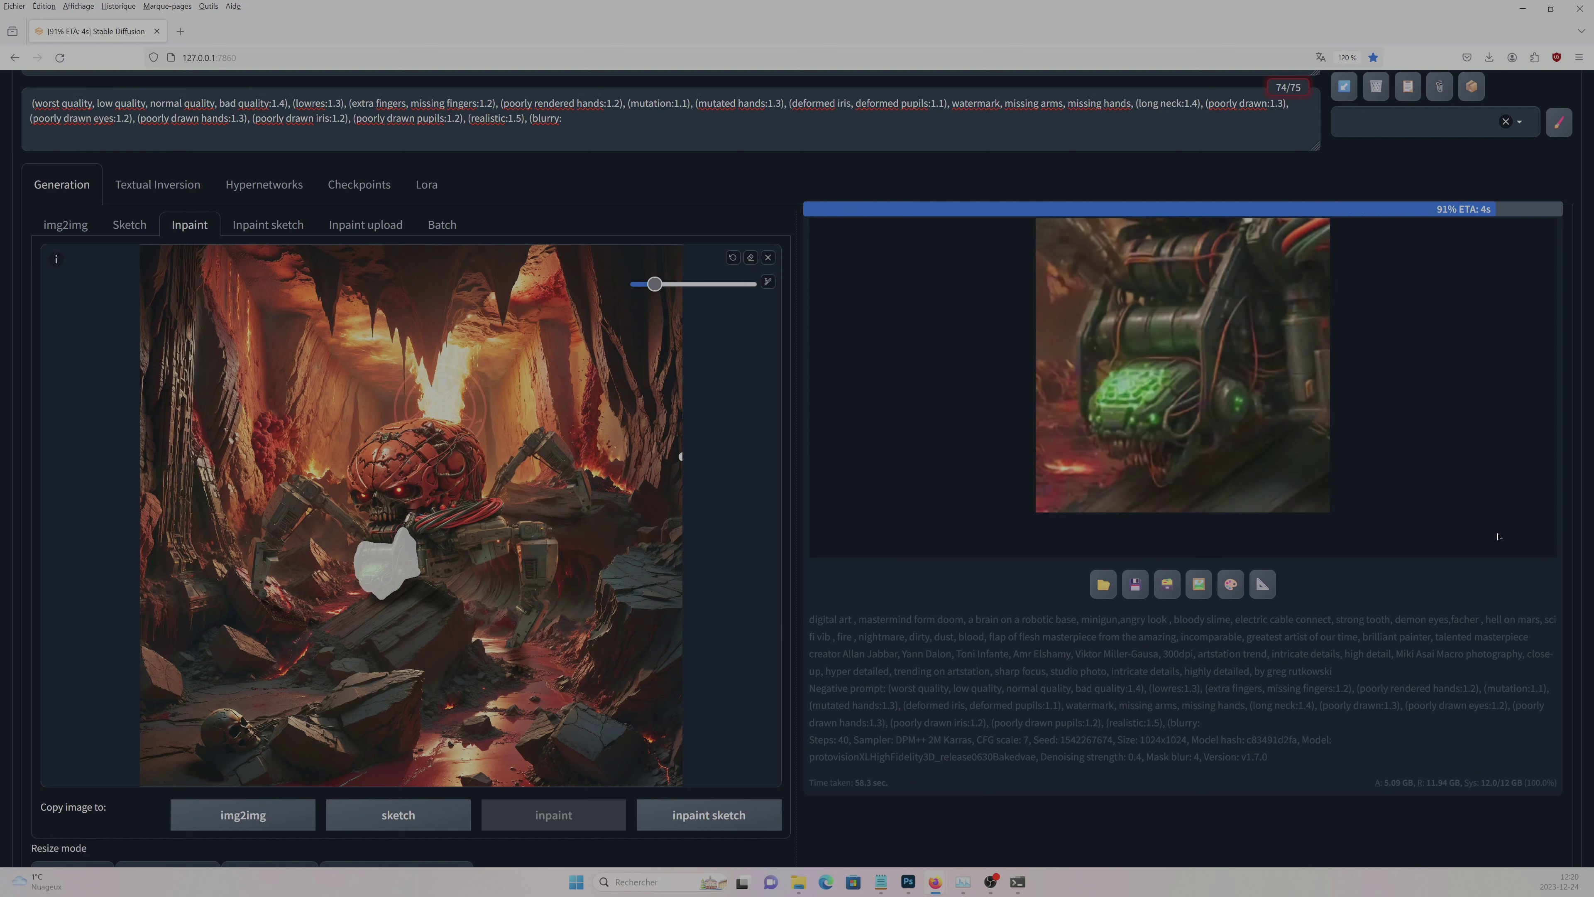
left_click(1497, 537)
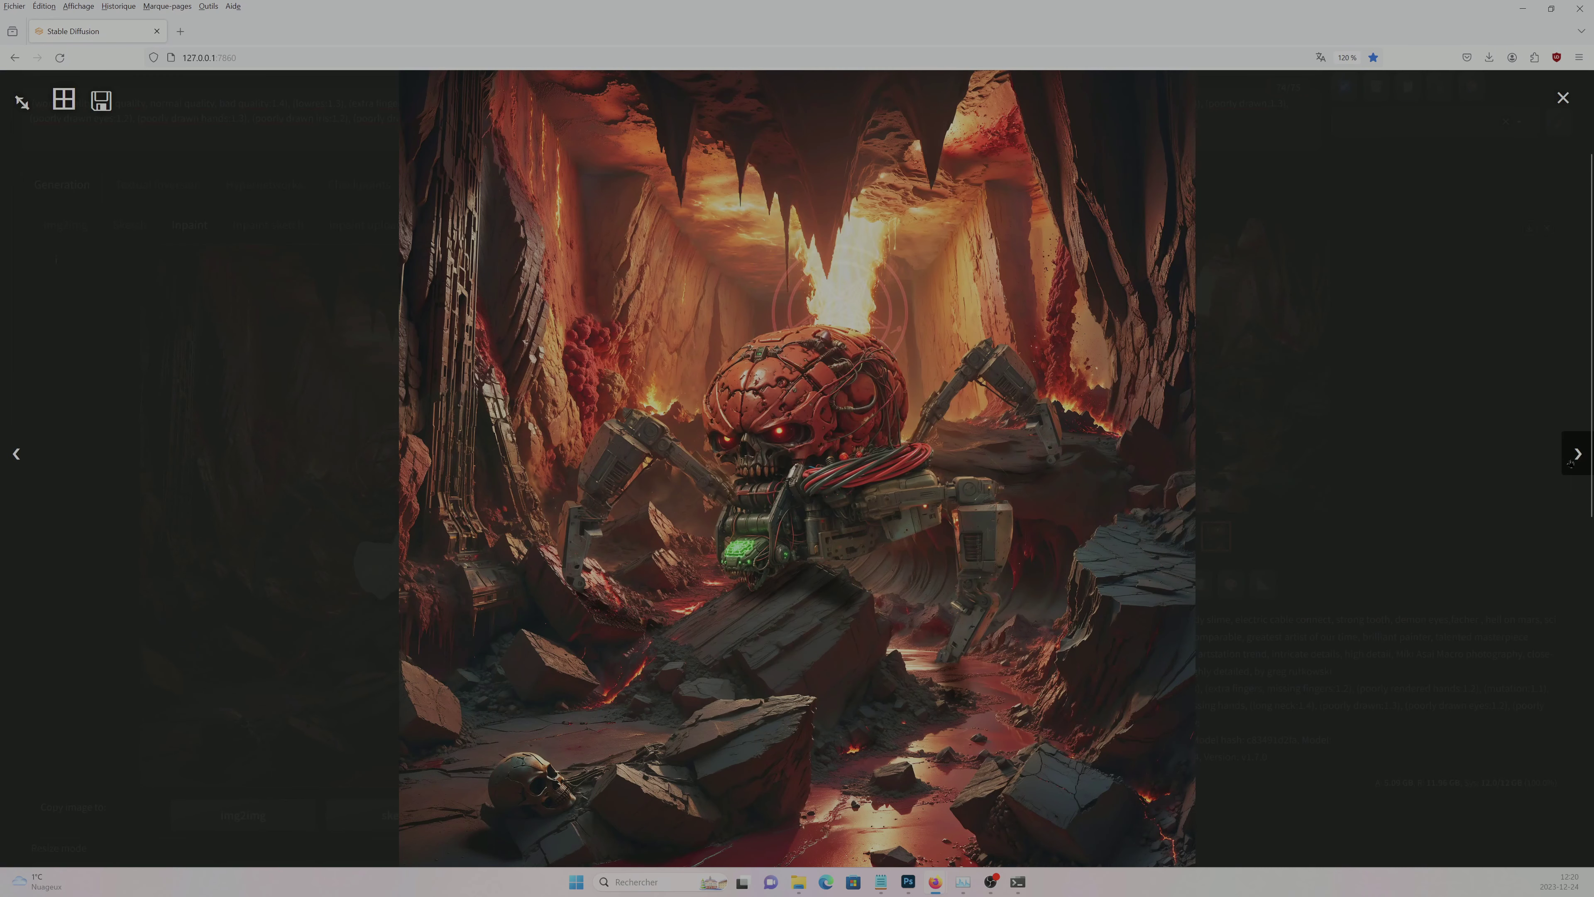
key("Escape")
scroll(797, 439, "down", 5)
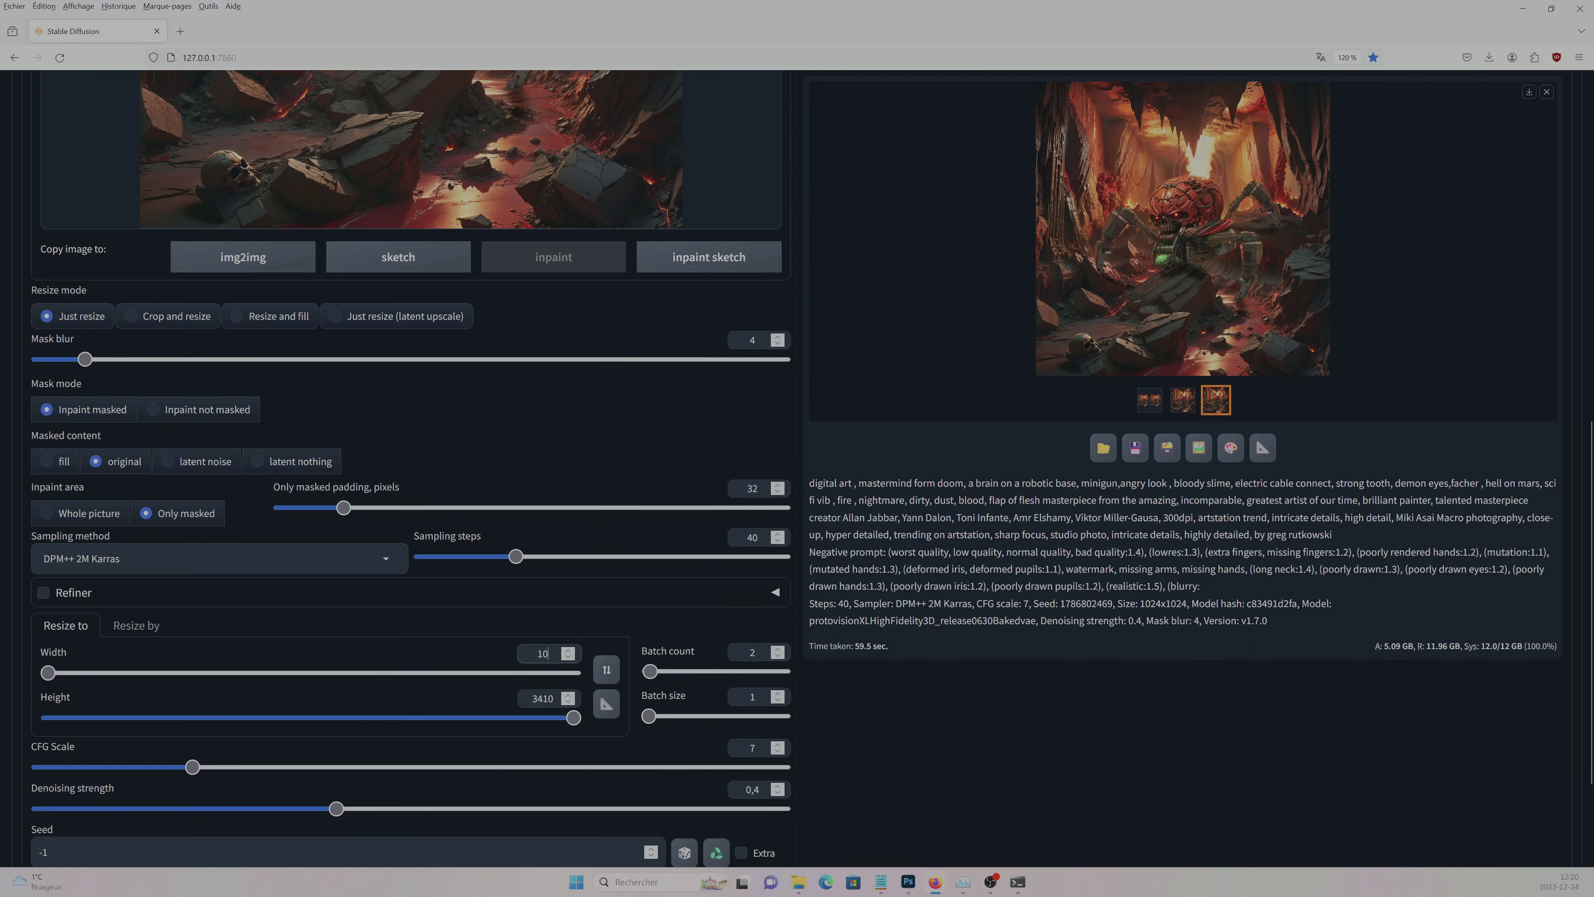
key("s")
mouse_move(269, 439)
left_mouse_down()
mouse_move(465, 375)
mouse_move(477, 351)
left_mouse_up()
key("s")
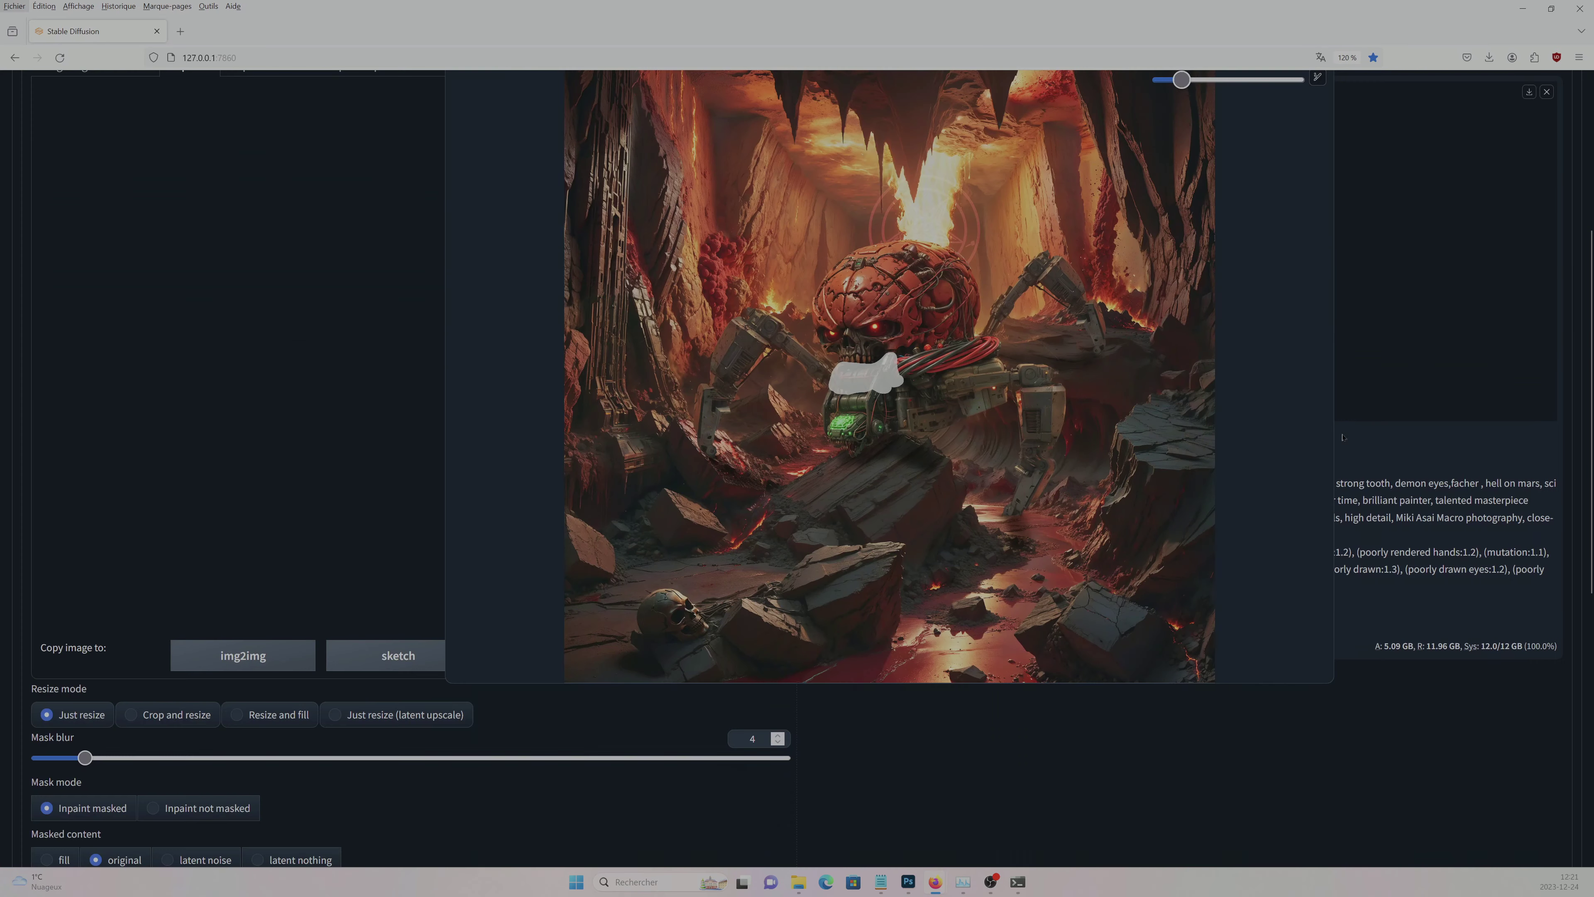
- Outline and fill the skull-face mask, then review the newly generated skull
scroll(1445, 551, "up", 5)
scroll(1445, 551, "down", 2)
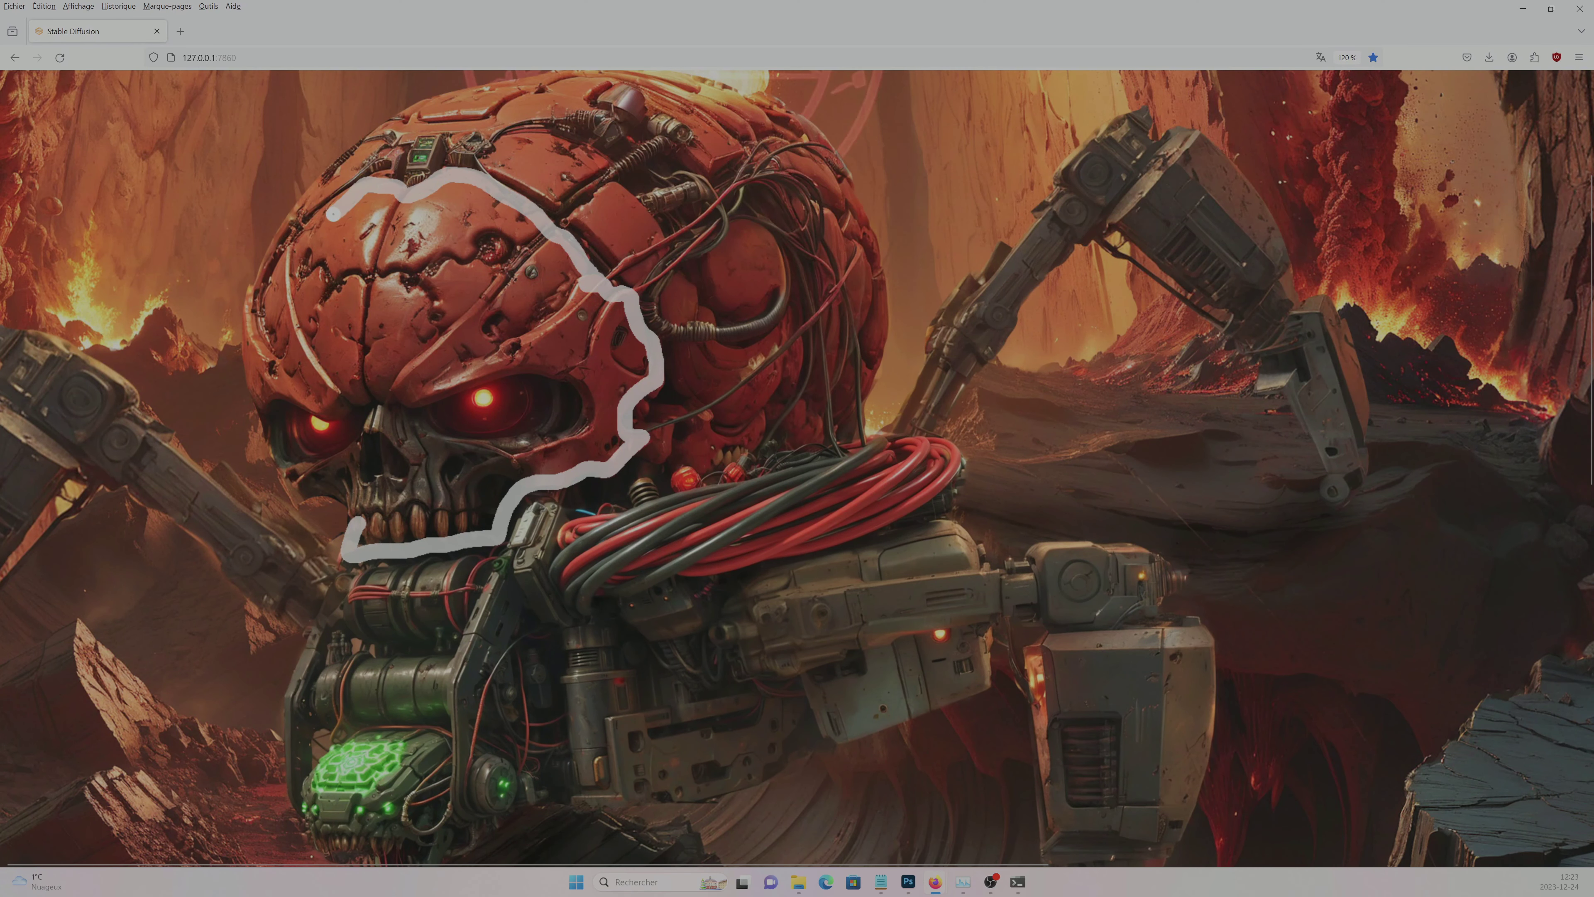
left_click_drag(334, 213, 345, 506)
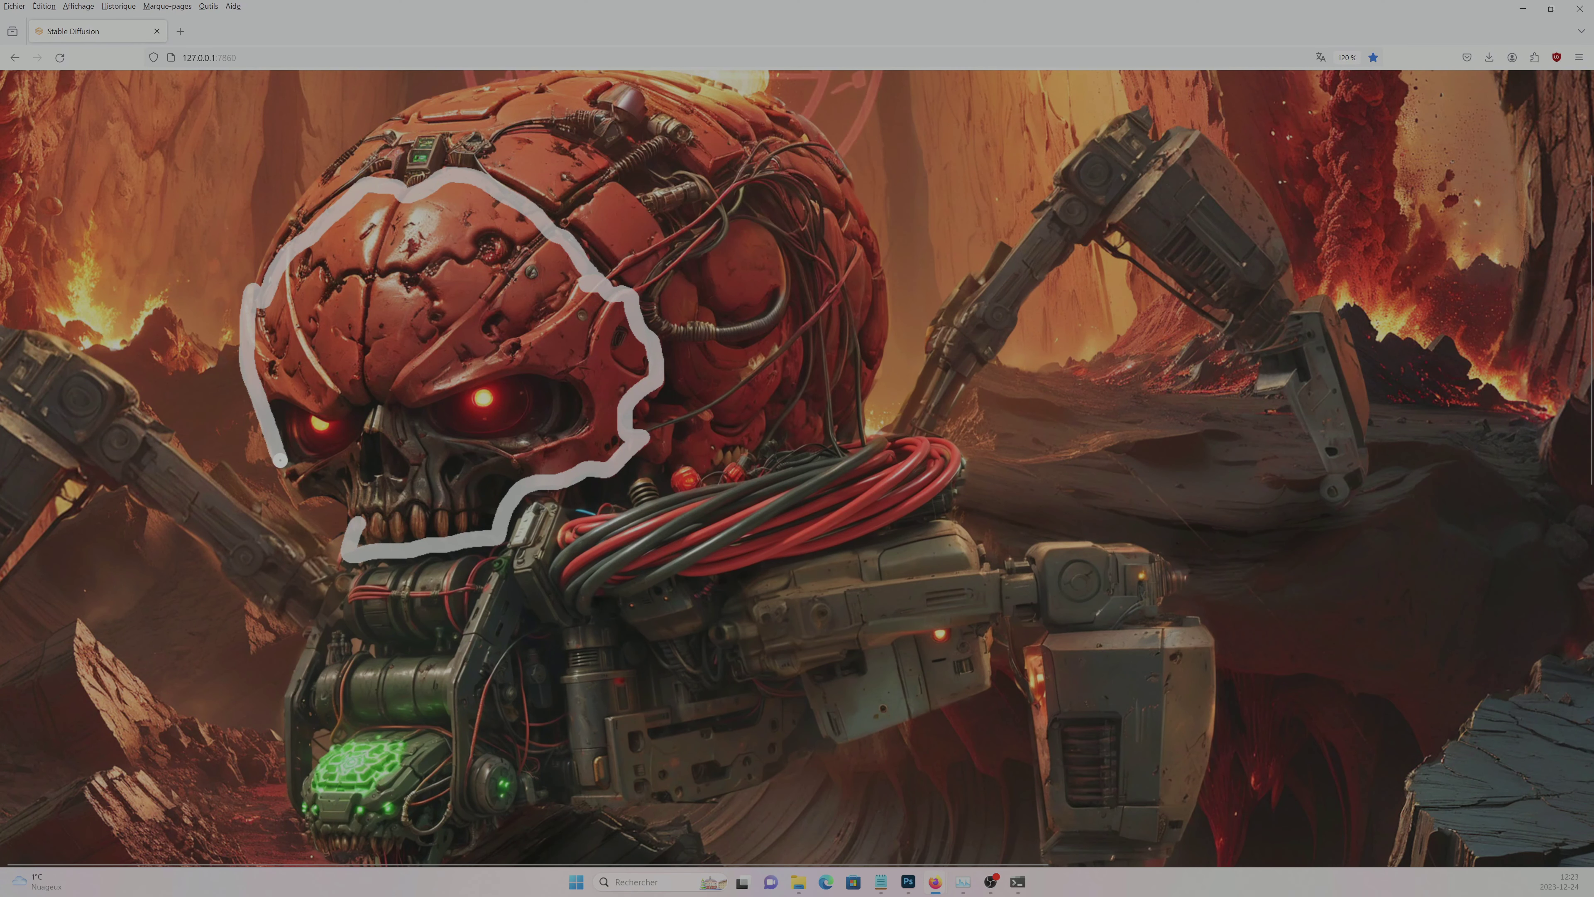
mouse_move(420, 413)
left_mouse_down()
mouse_move(330, 420)
mouse_move(543, 334)
mouse_move(420, 377)
left_mouse_up()
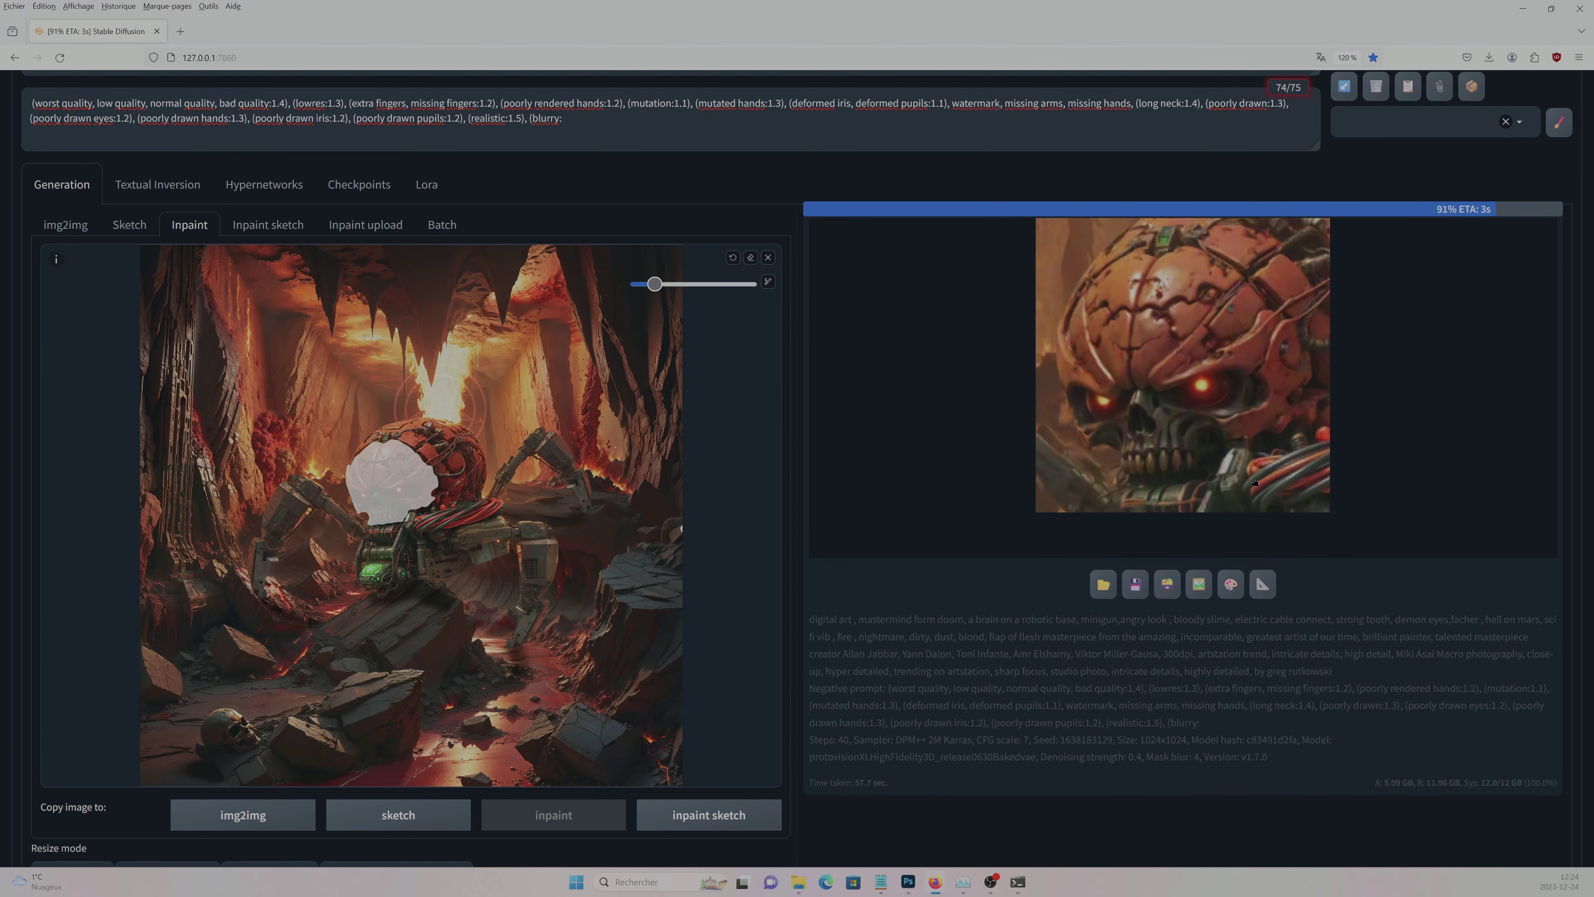
left_click(1255, 483)
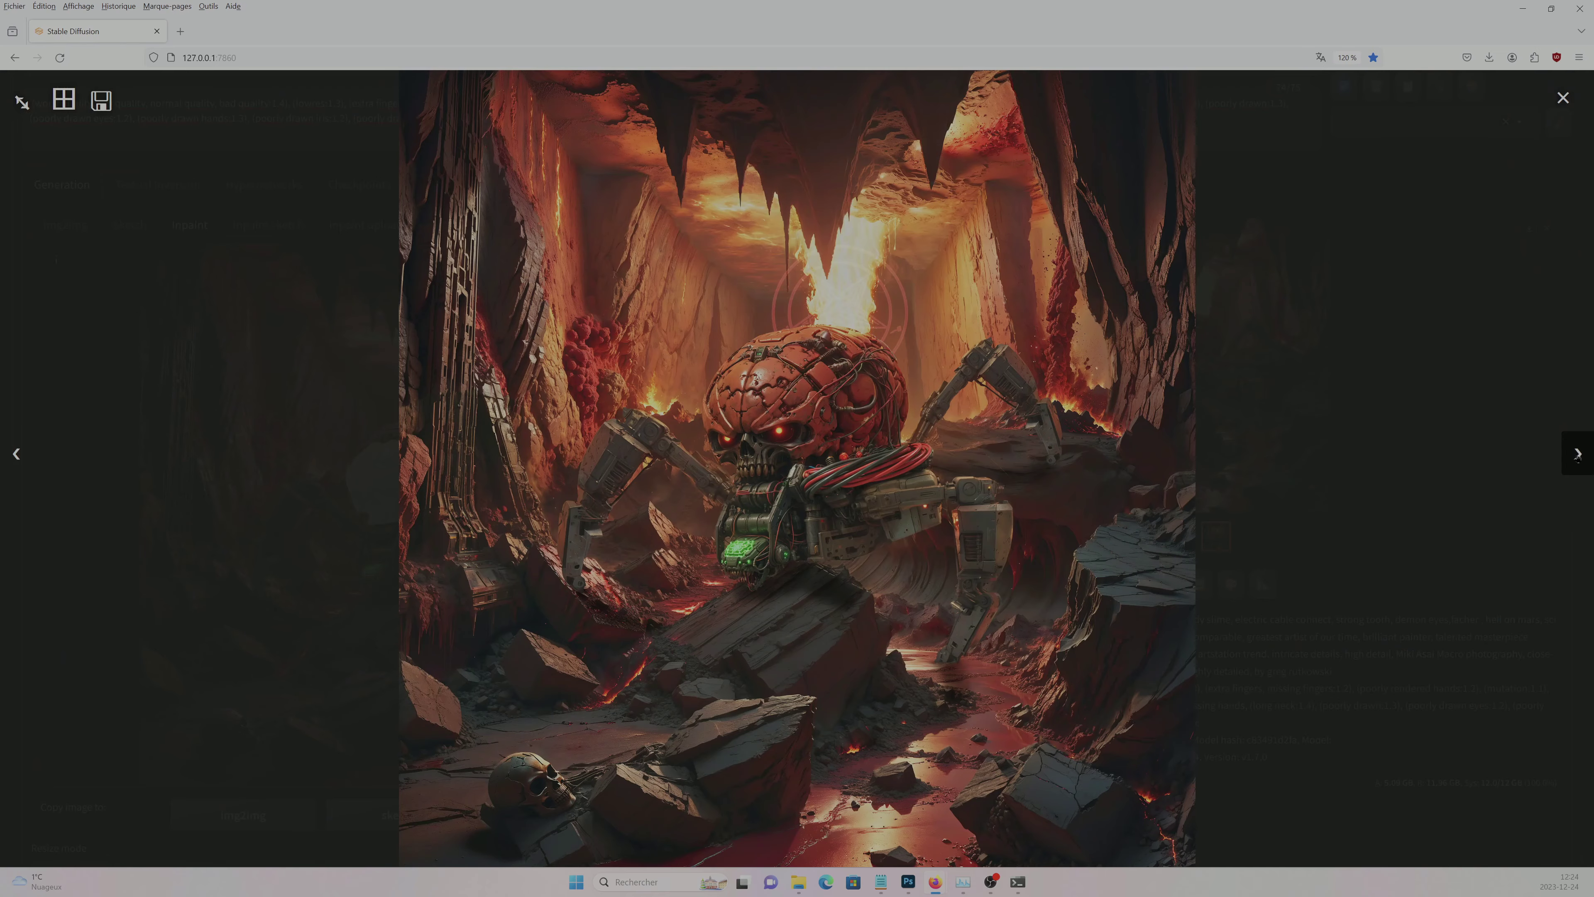
left_click(421, 380)
scroll(421, 379, "down", 8)
- Mask the top of the robot's brain and trace around it
scroll(421, 379, "up", 7)
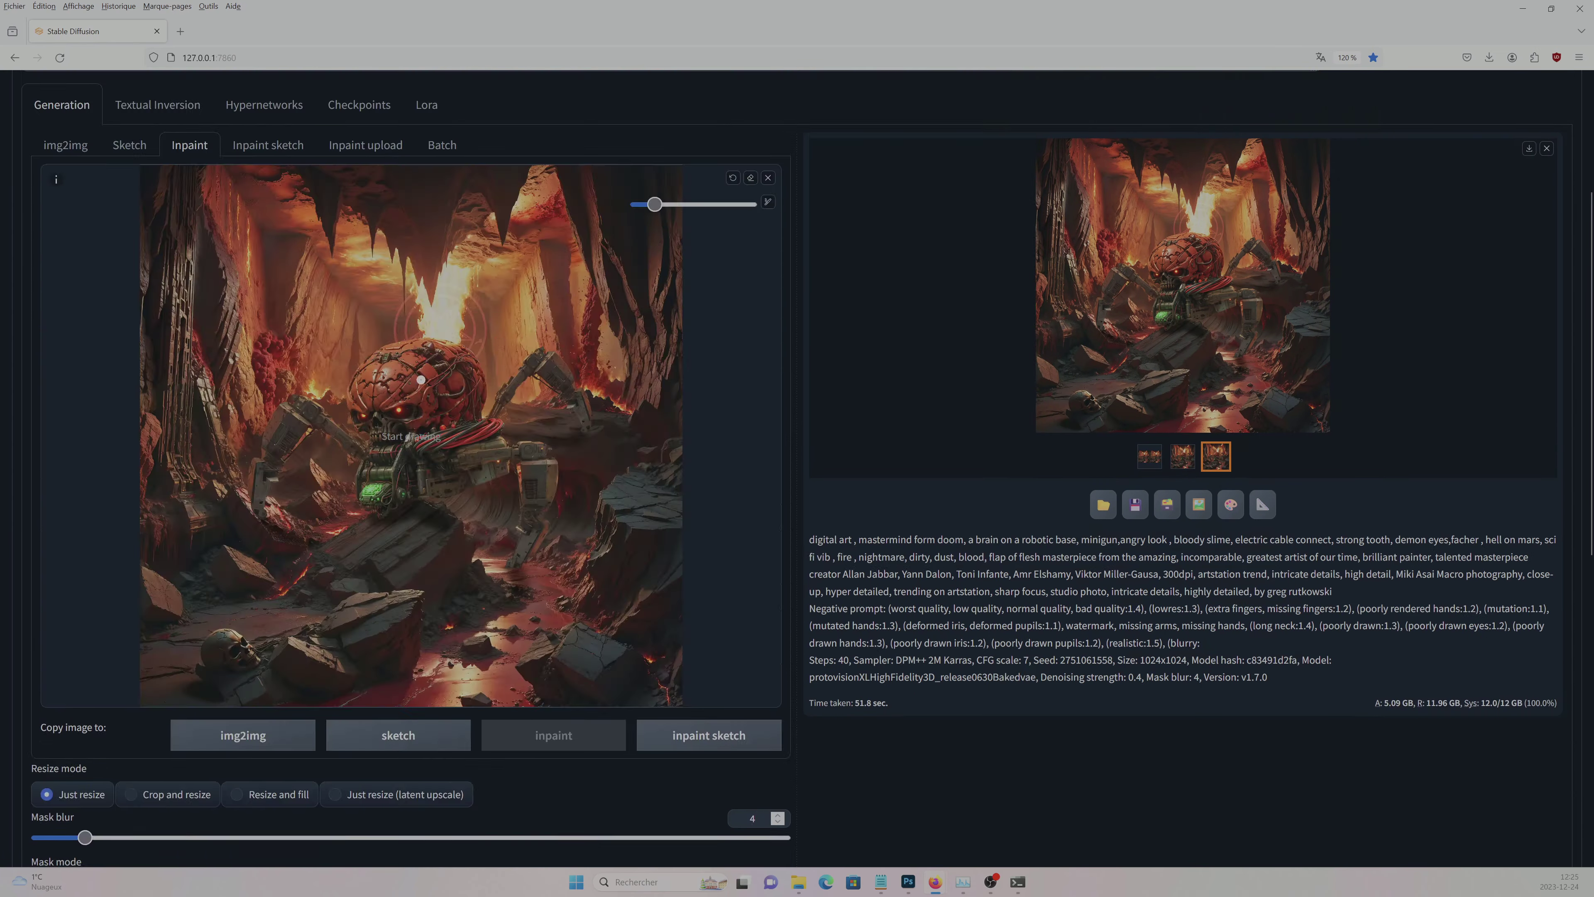
key("s")
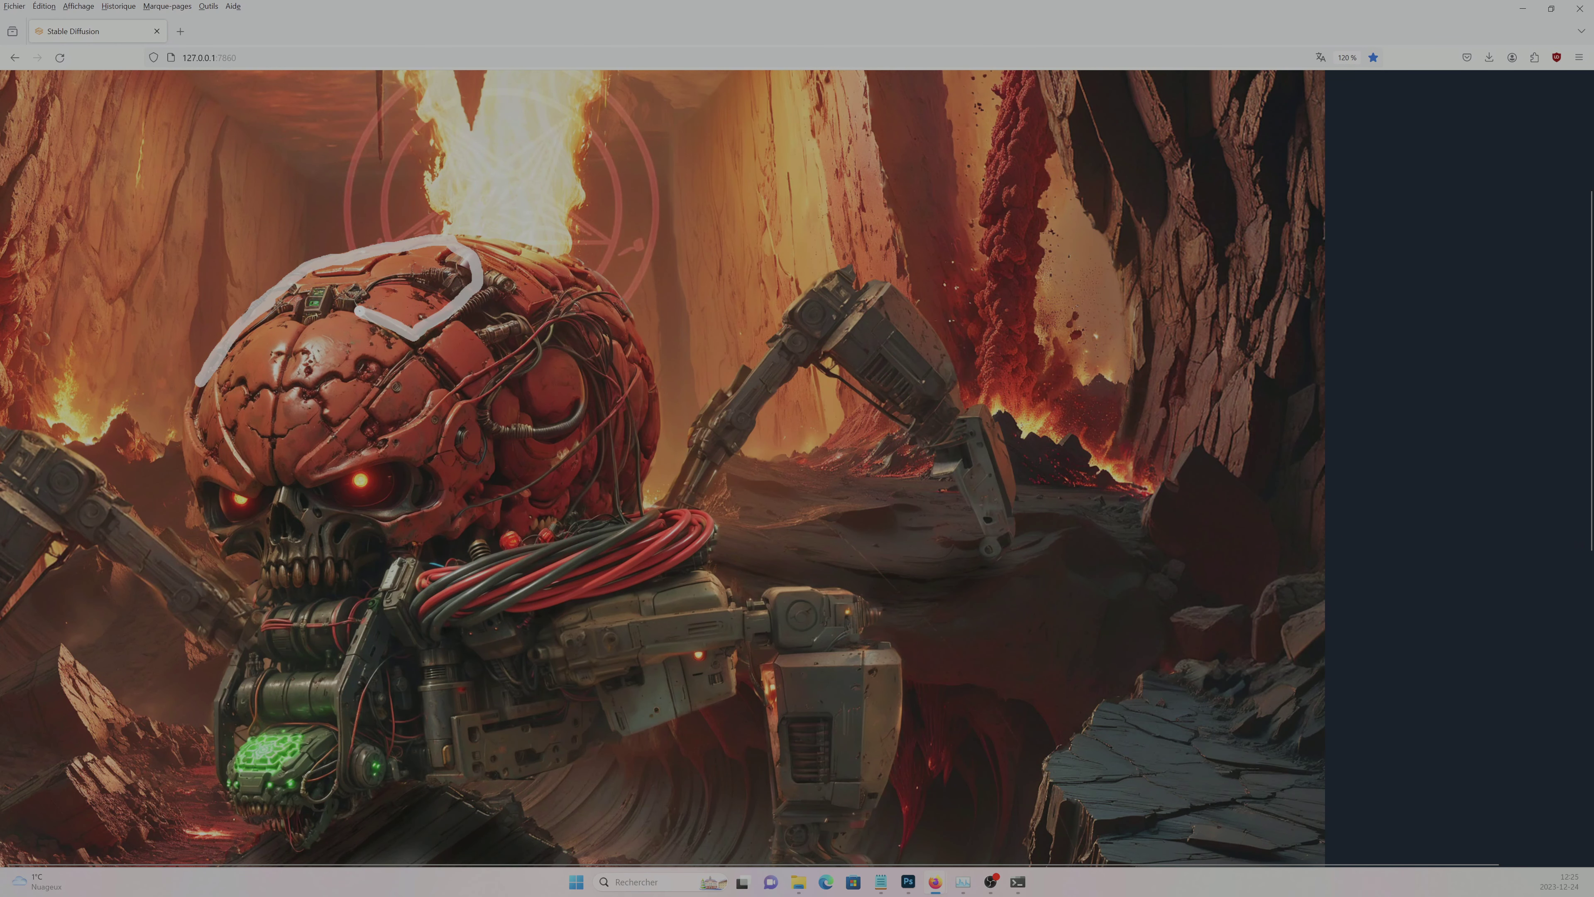
mouse_move(334, 266)
left_mouse_down()
mouse_move(377, 295)
mouse_move(439, 270)
left_mouse_up()
key("s")
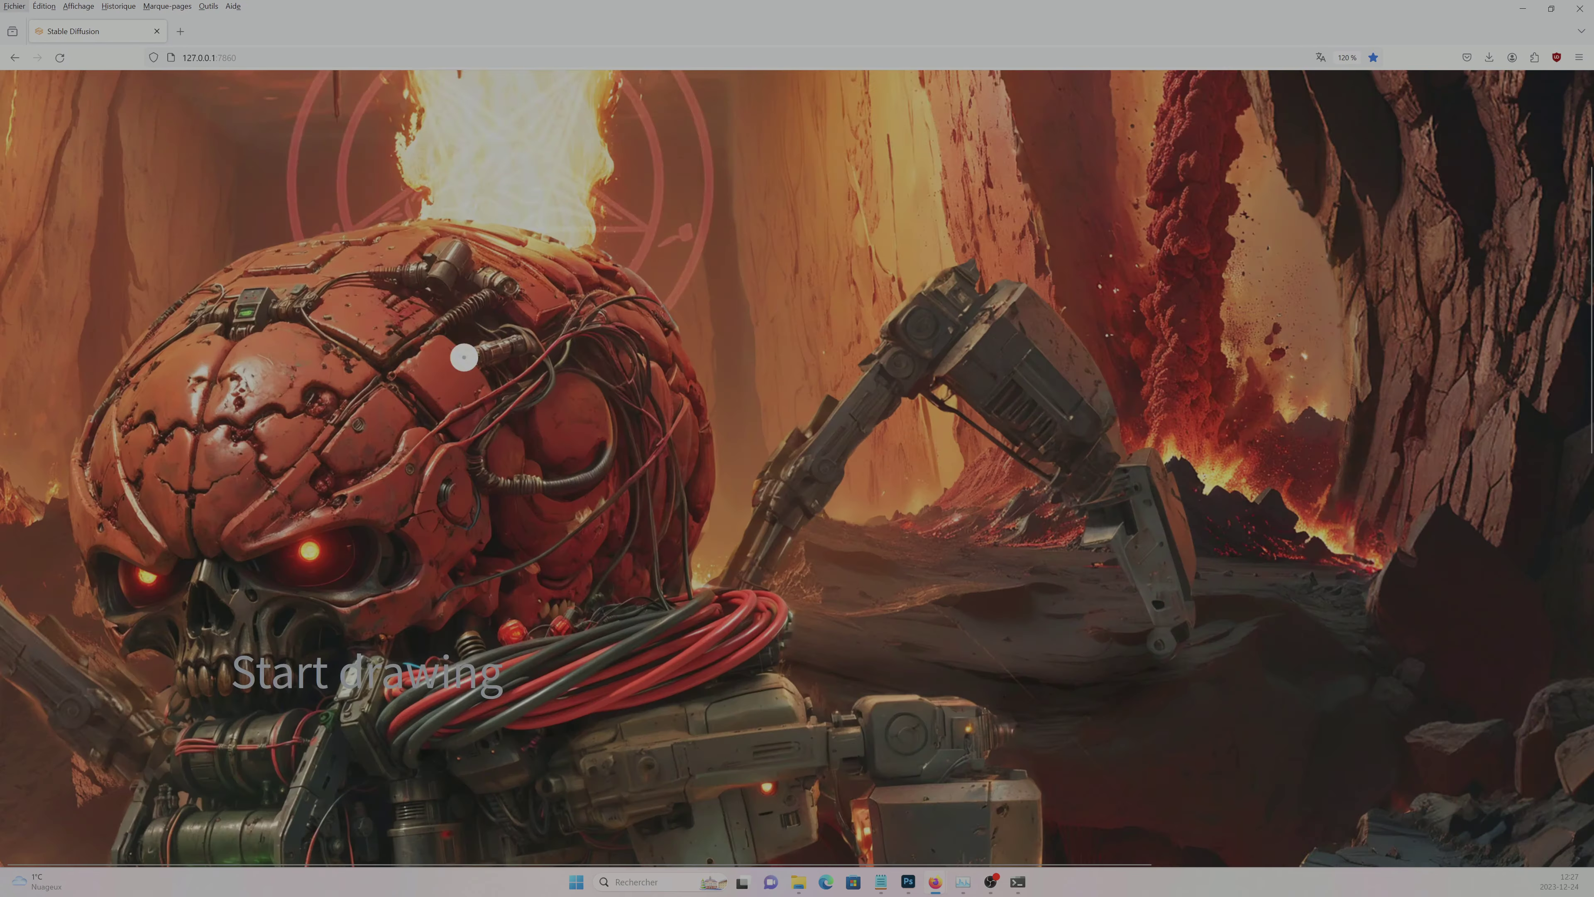
mouse_move(392, 373)
left_mouse_down()
mouse_move(480, 258)
mouse_move(665, 314)
mouse_move(573, 612)
mouse_move(477, 427)
mouse_move(666, 591)
mouse_move(534, 496)
mouse_move(591, 443)
left_mouse_up()
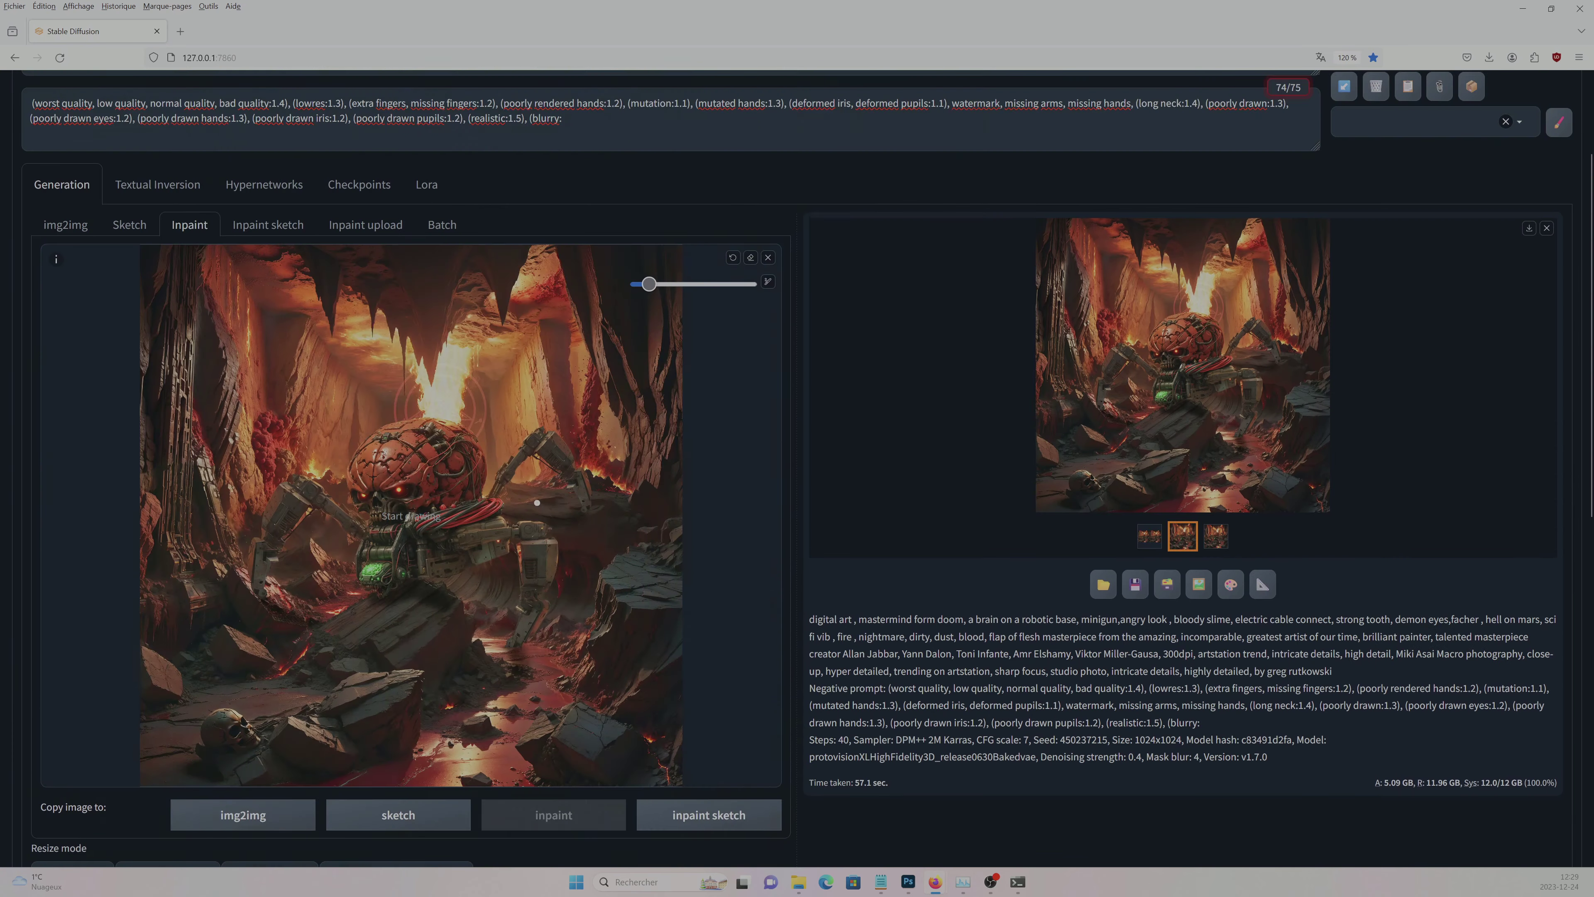
- Mask the tip of the raised robot leg and generate a new version
mouse_move(467, 558)
left_mouse_down()
mouse_move(599, 450)
mouse_move(532, 527)
left_mouse_up()
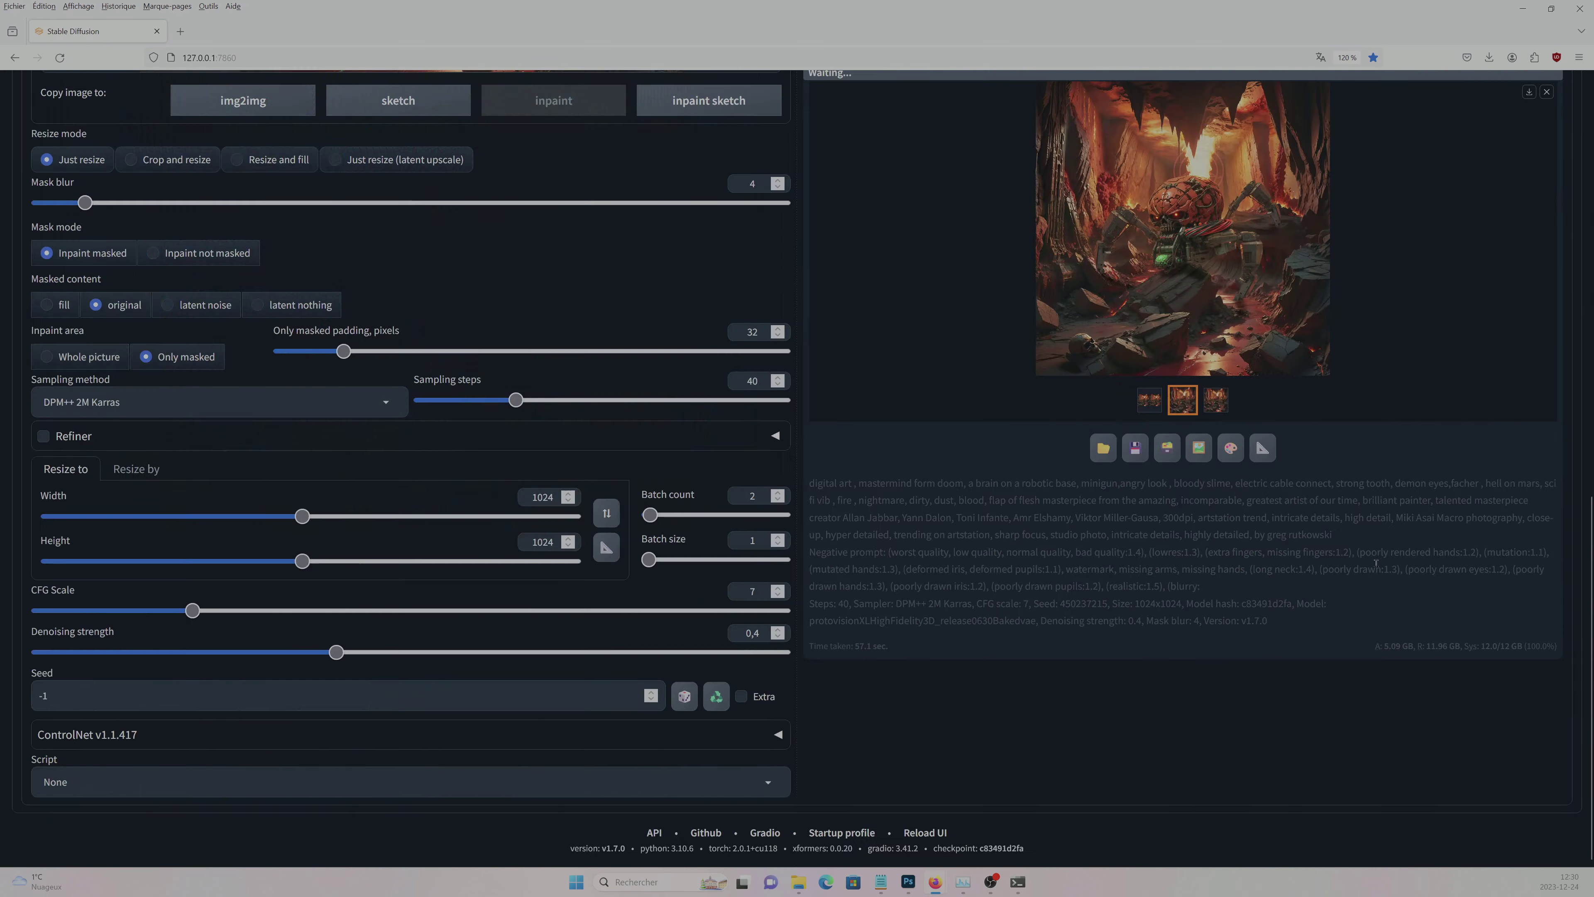
scroll(1375, 563, "up", 10)
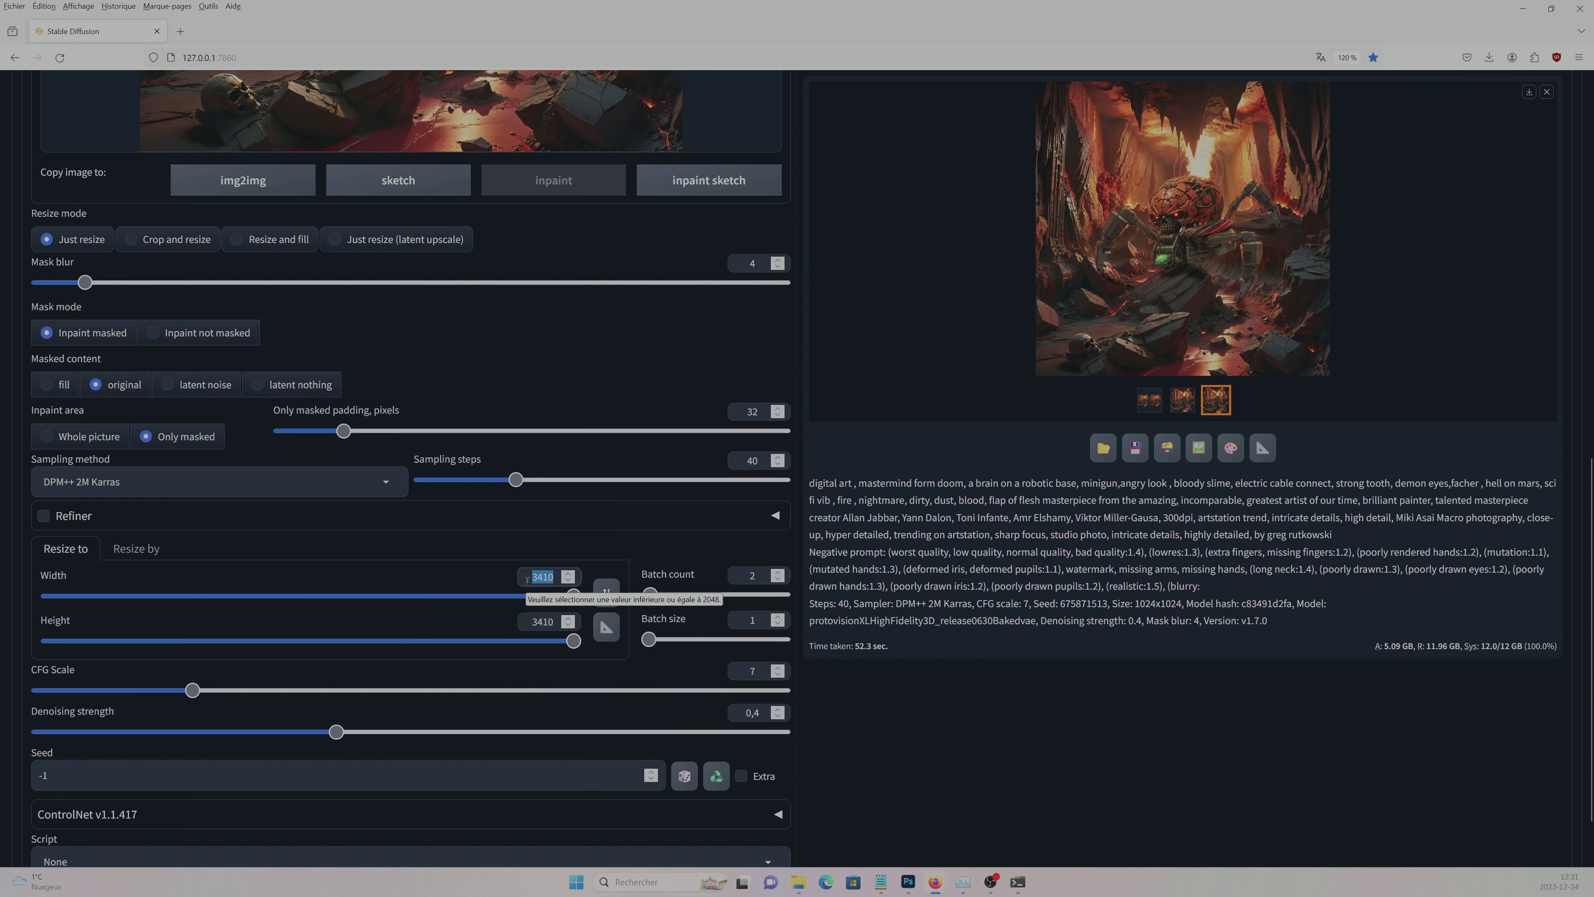
scroll(568, 283, "up", 5)
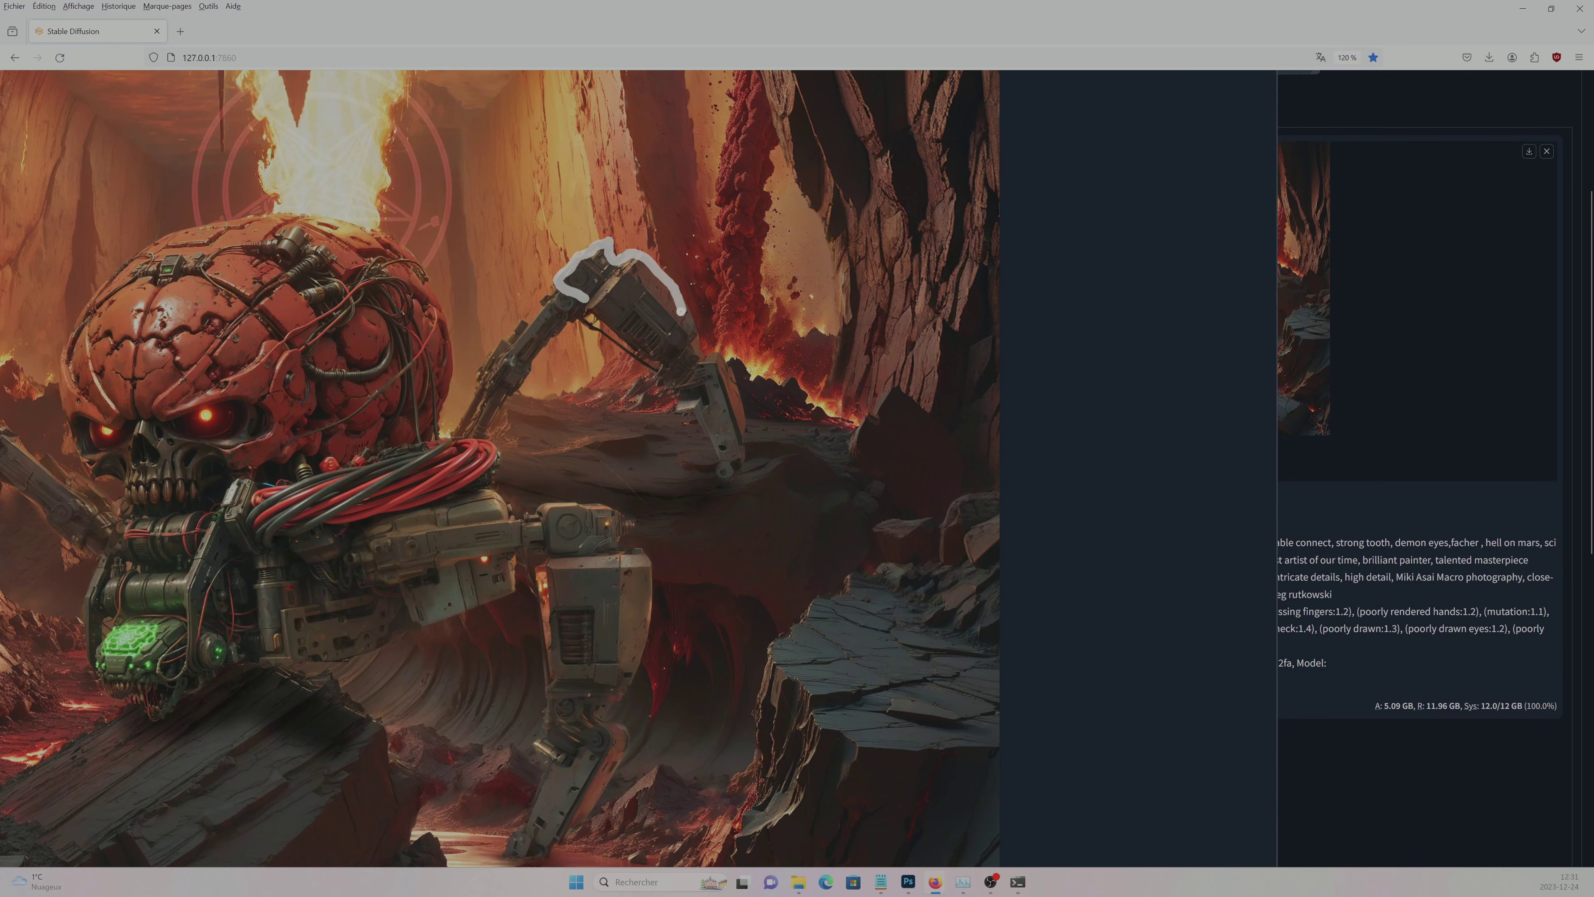
left_click_drag(578, 278, 653, 327)
key("ctrl+Return")
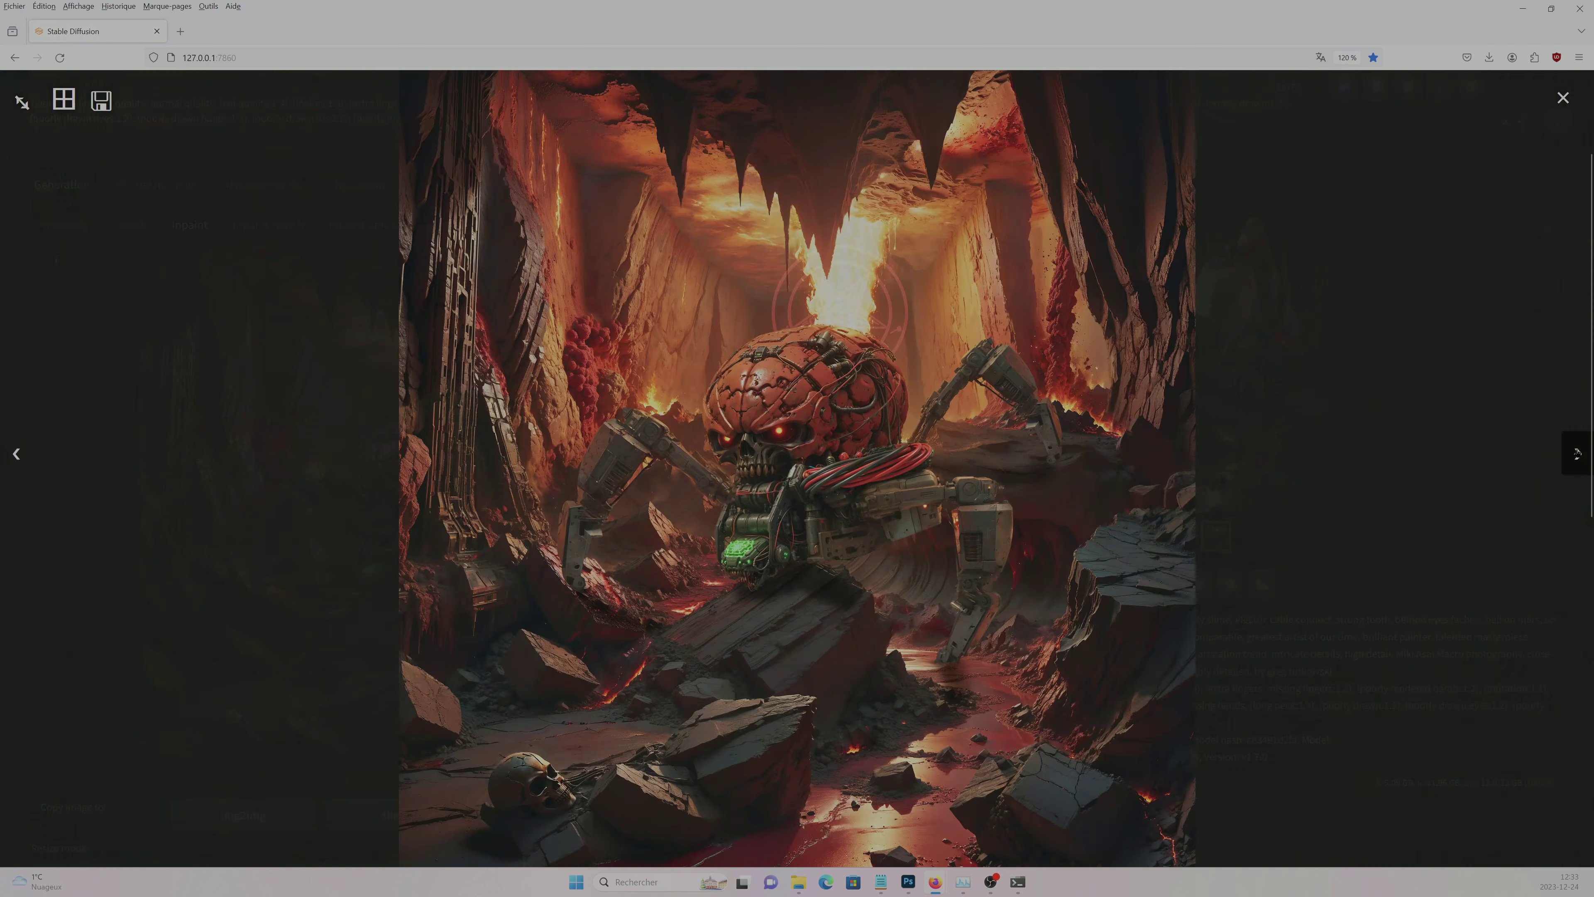
- Remask the leg region and generate it again
key("Escape")
scroll(627, 440, "down", 5)
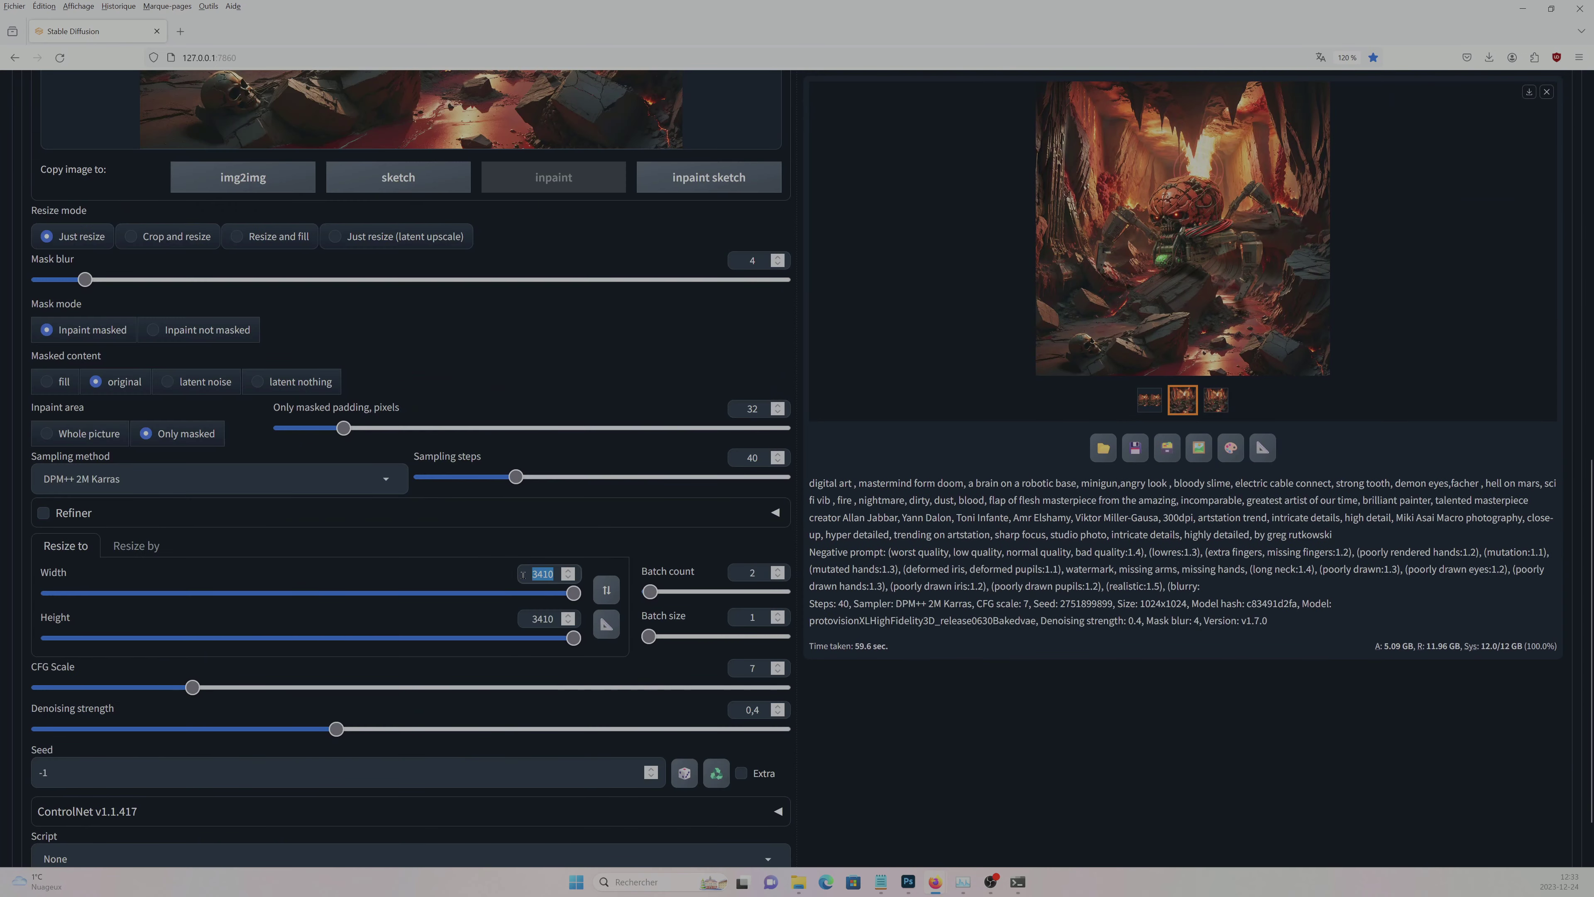
scroll(627, 439, "up", 5)
mouse_move(486, 261)
left_mouse_down()
mouse_move(490, 396)
mouse_move(527, 515)
left_mouse_up()
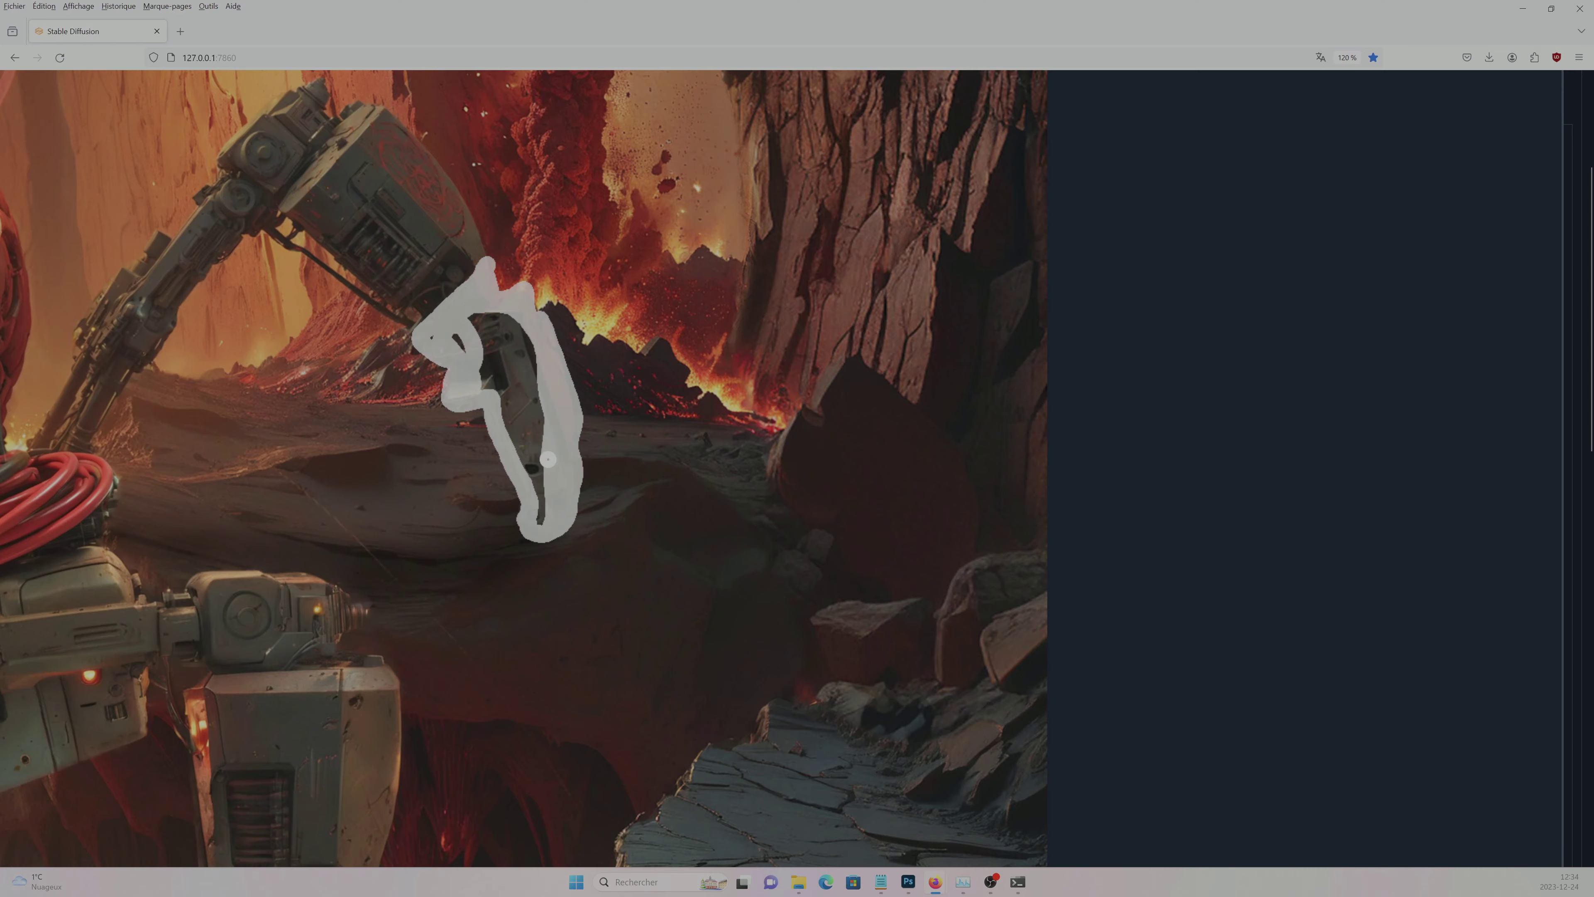
scroll(533, 440, "down", 3)
key("ctrl+Return")
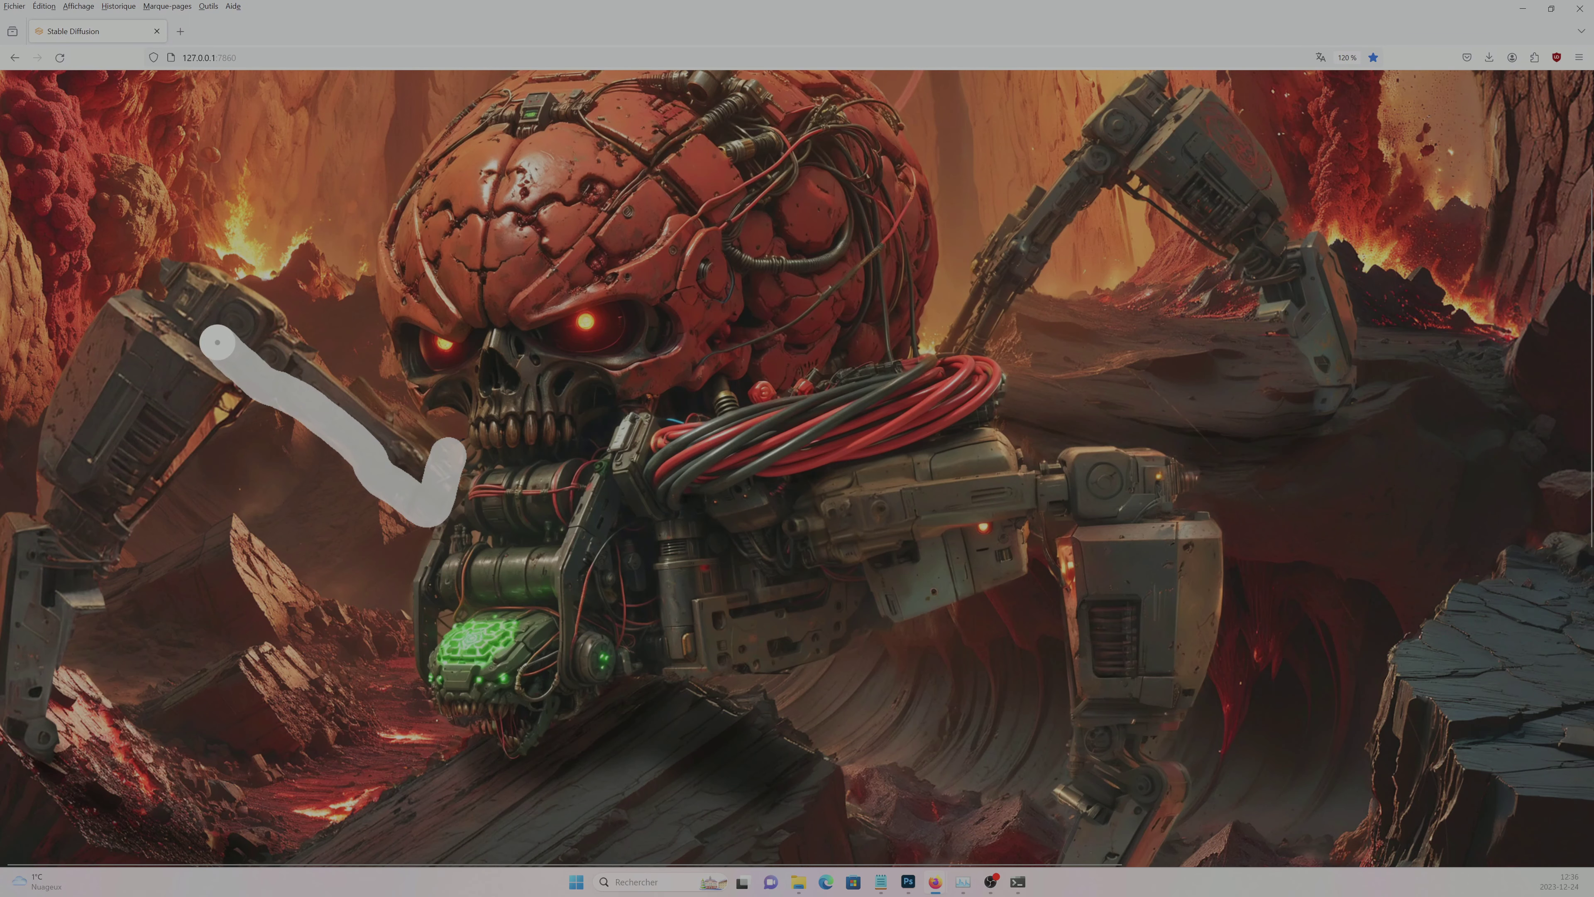
- Mask the raised leg and the left-side leg, then review the result full-size
left_click_drag(439, 496, 427, 466)
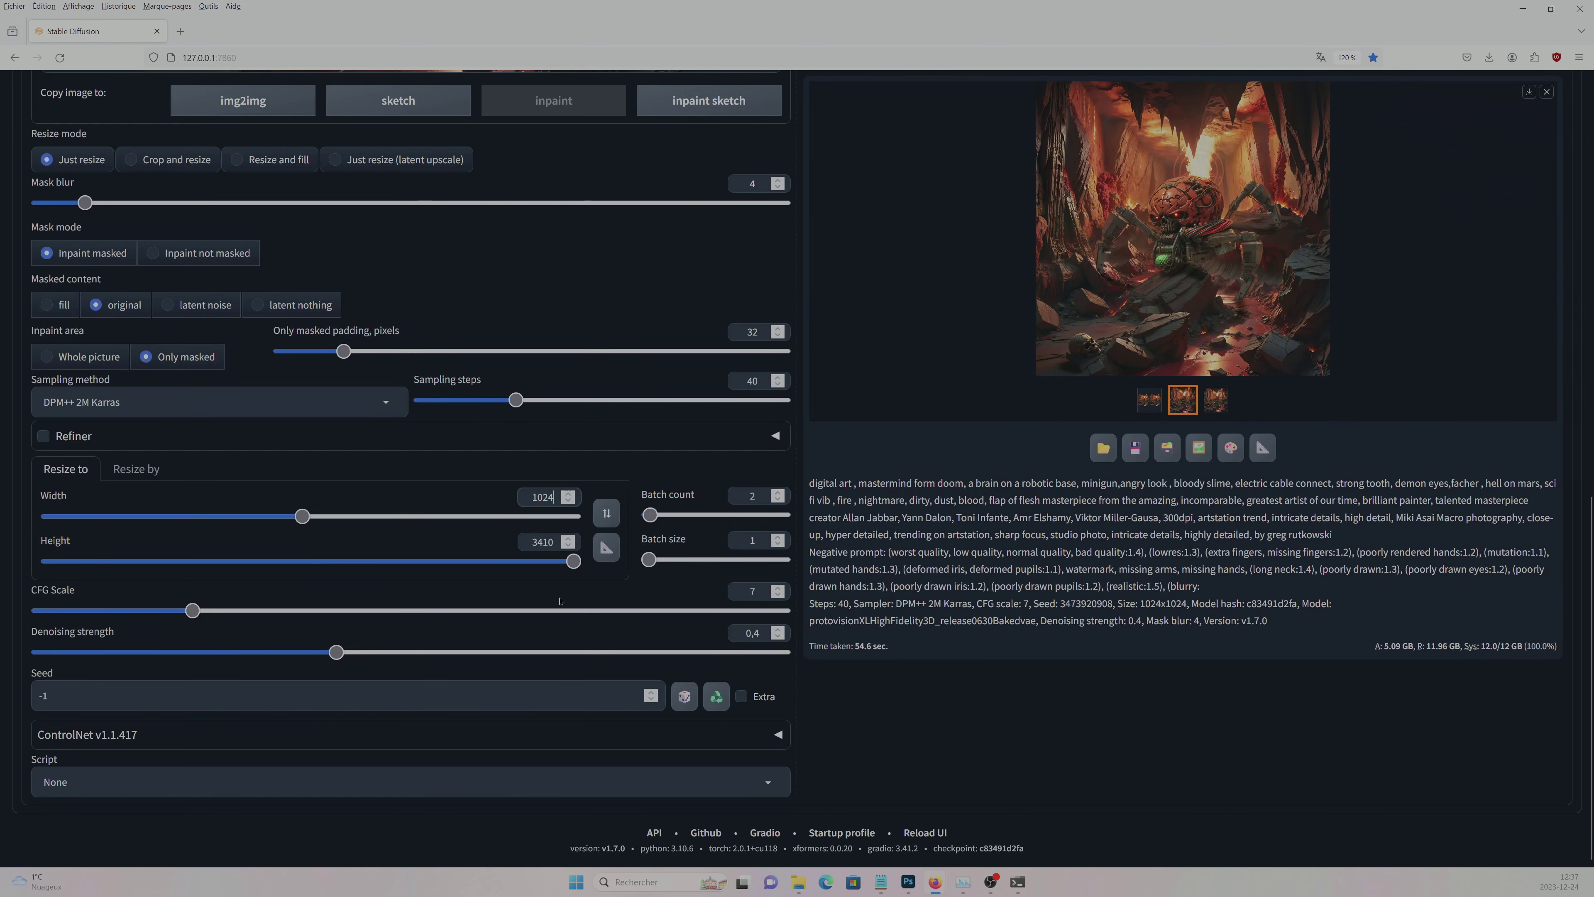
mouse_move(389, 364)
left_mouse_down()
mouse_move(326, 319)
mouse_move(358, 375)
left_mouse_up()
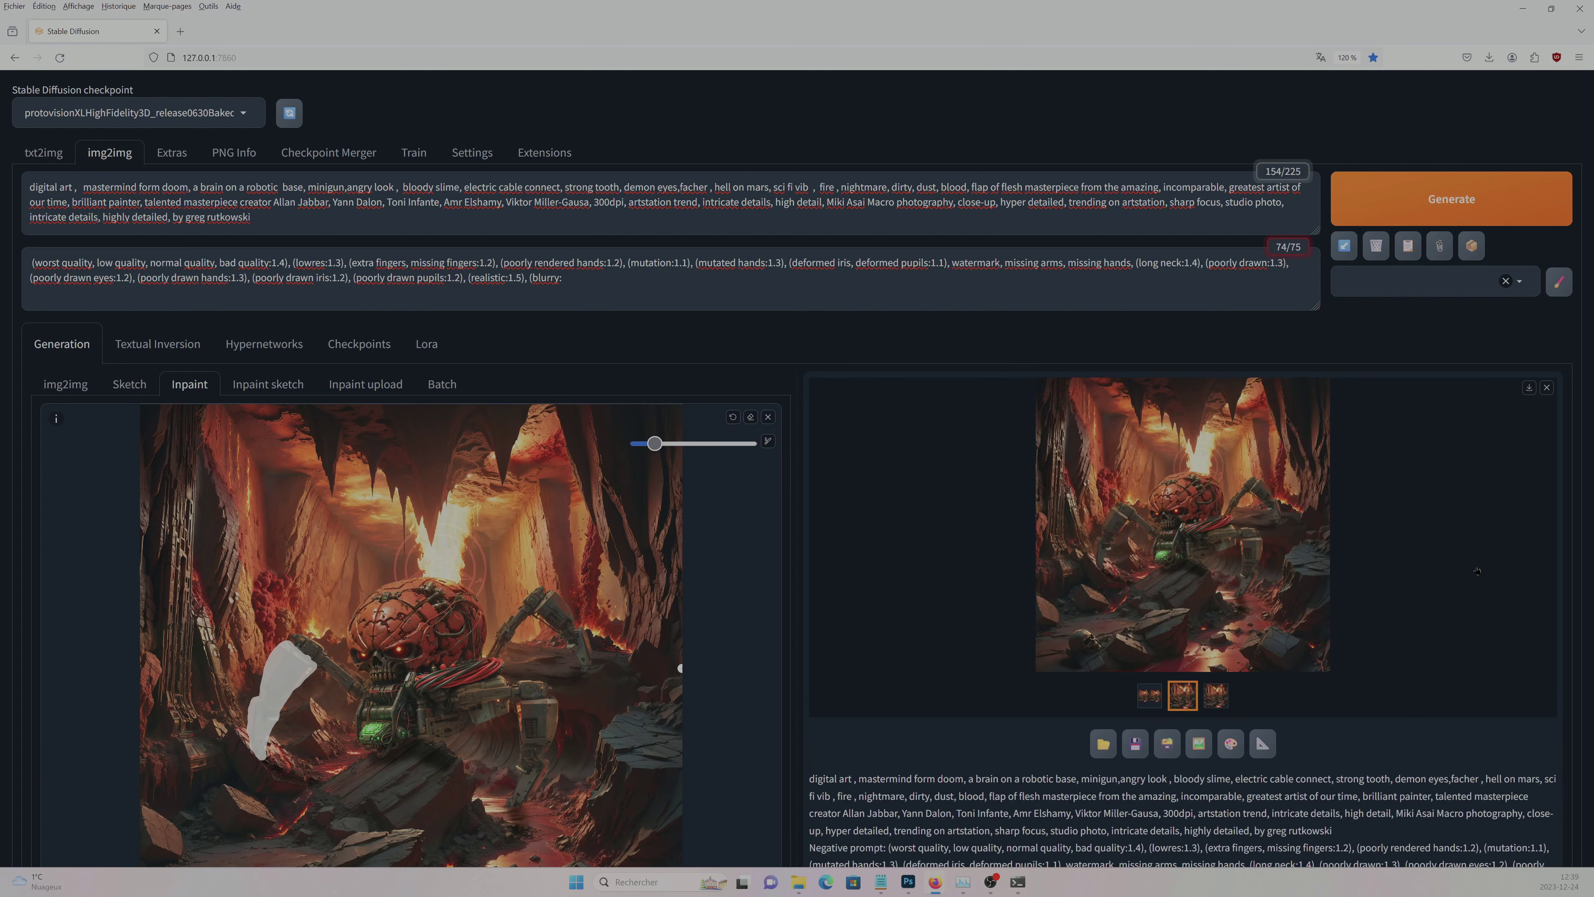
left_click(1493, 552)
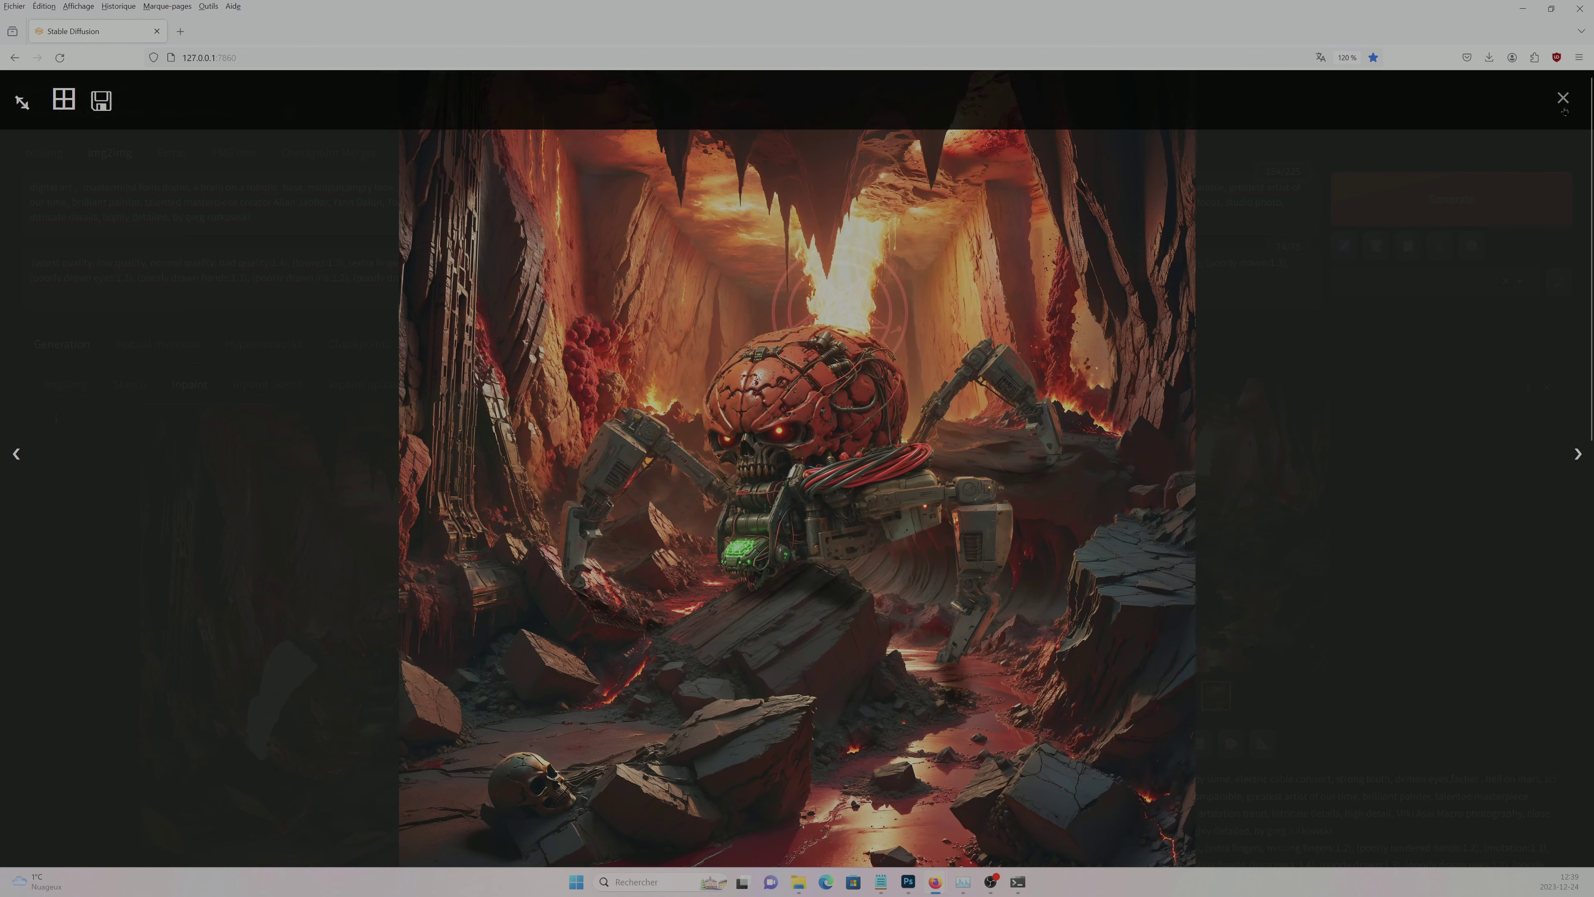
left_click(1540, 480)
- Mask the cable bundle in the fullscreen canvas and generate a new version
left_click(1139, 232)
left_click_drag(434, 471, 709, 434)
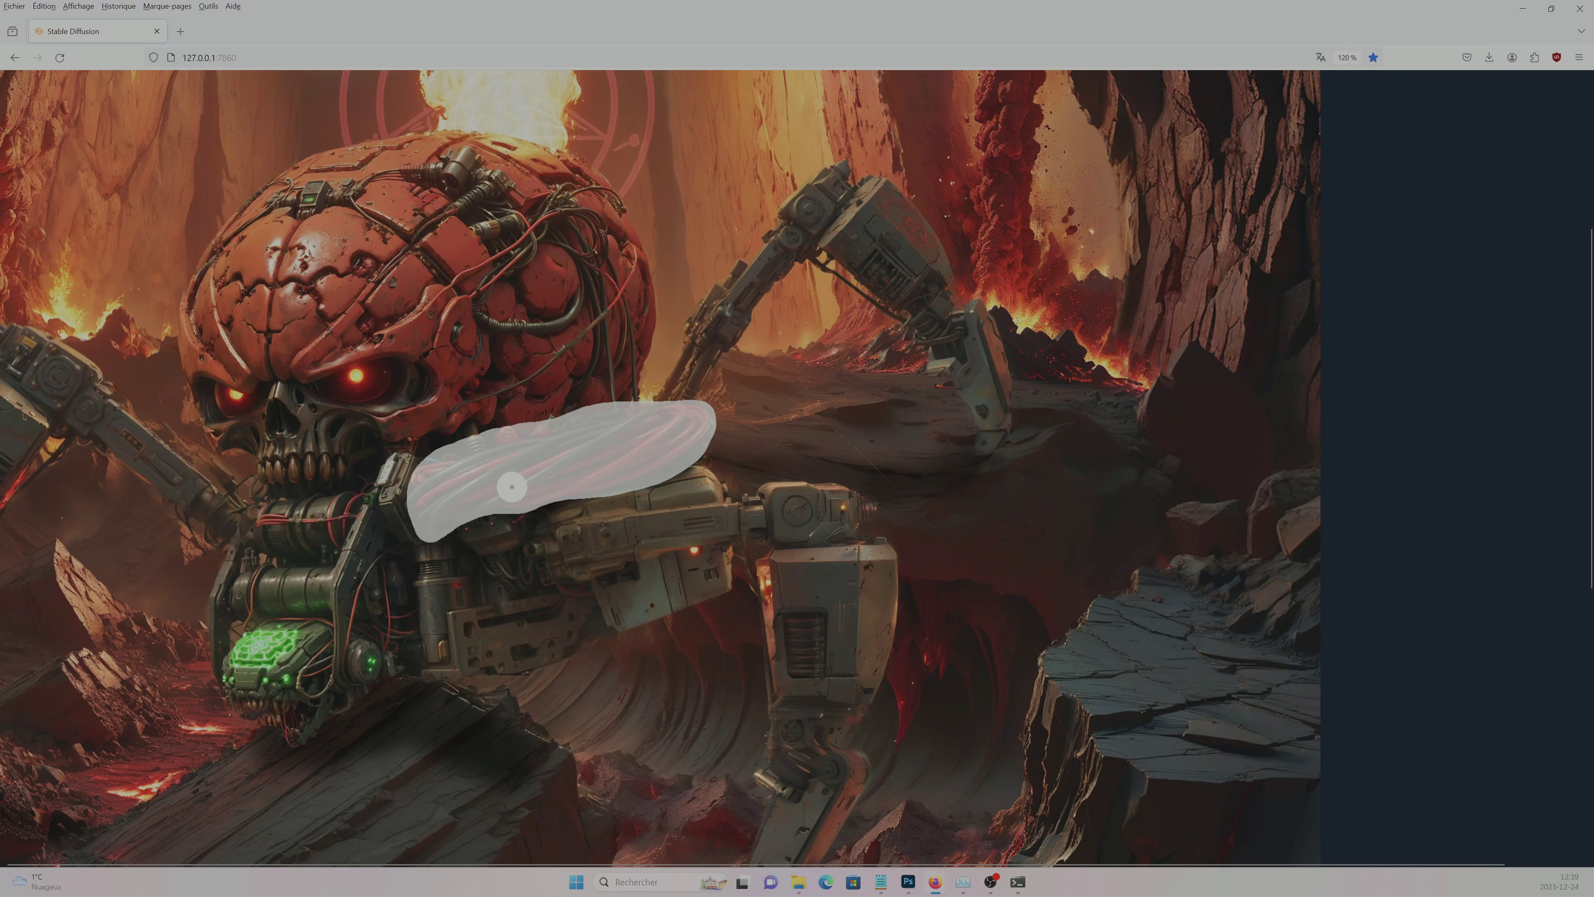
key("ctrl+Return")
scroll(1490, 569, "down", 3)
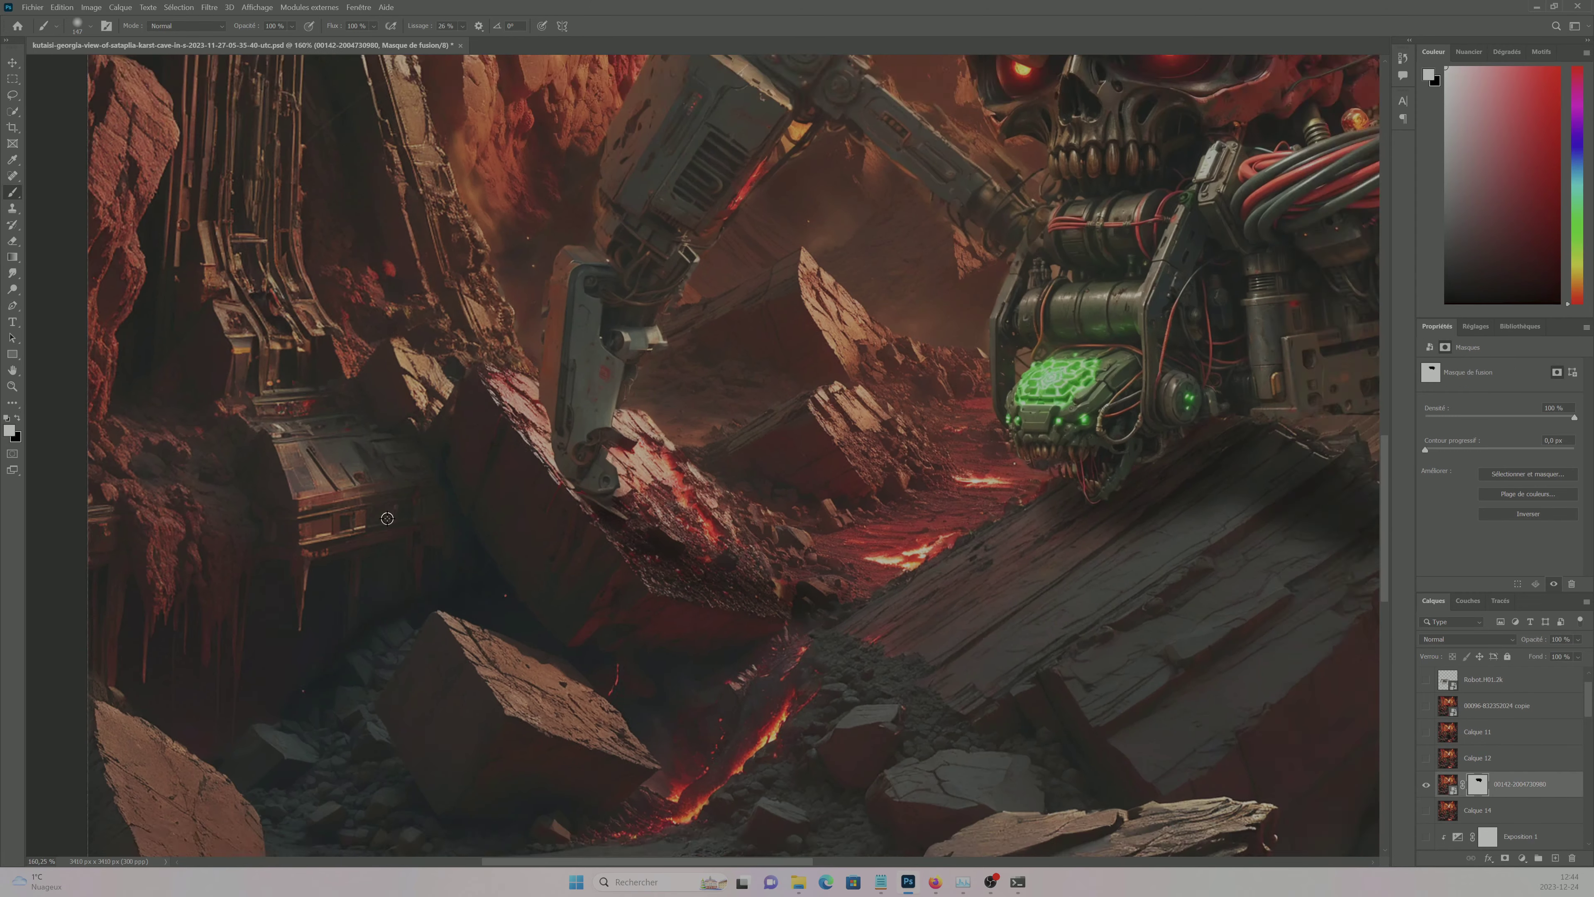
- Make white the painting colour and place the back-view soldier image into the cavern
scroll(877, 418, "up", 4)
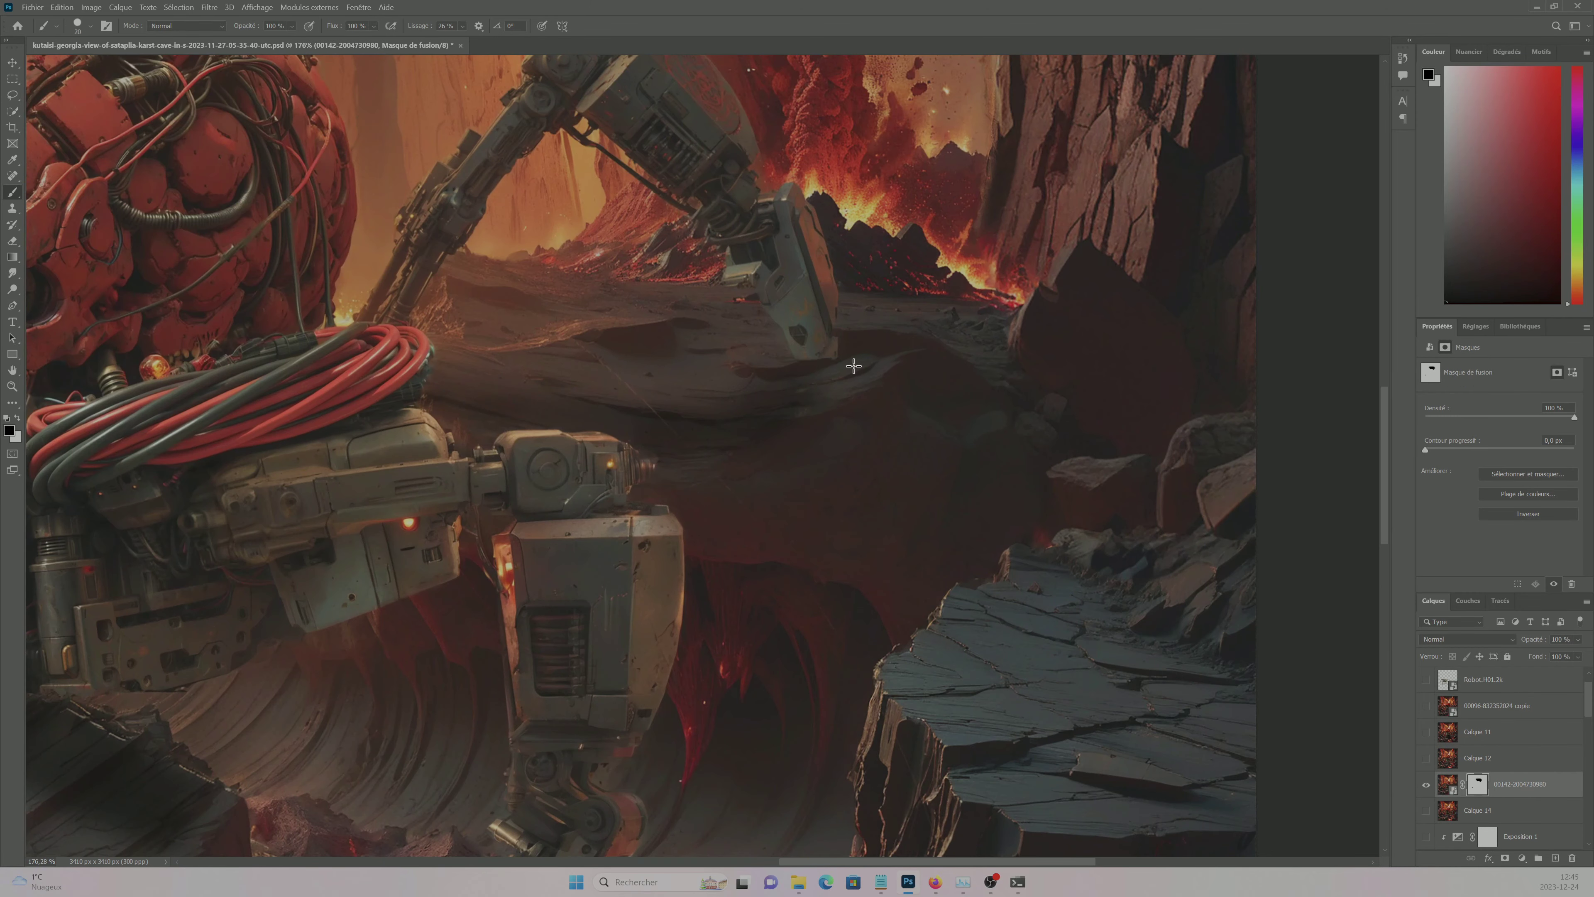
scroll(833, 357, "up", 4)
key("x")
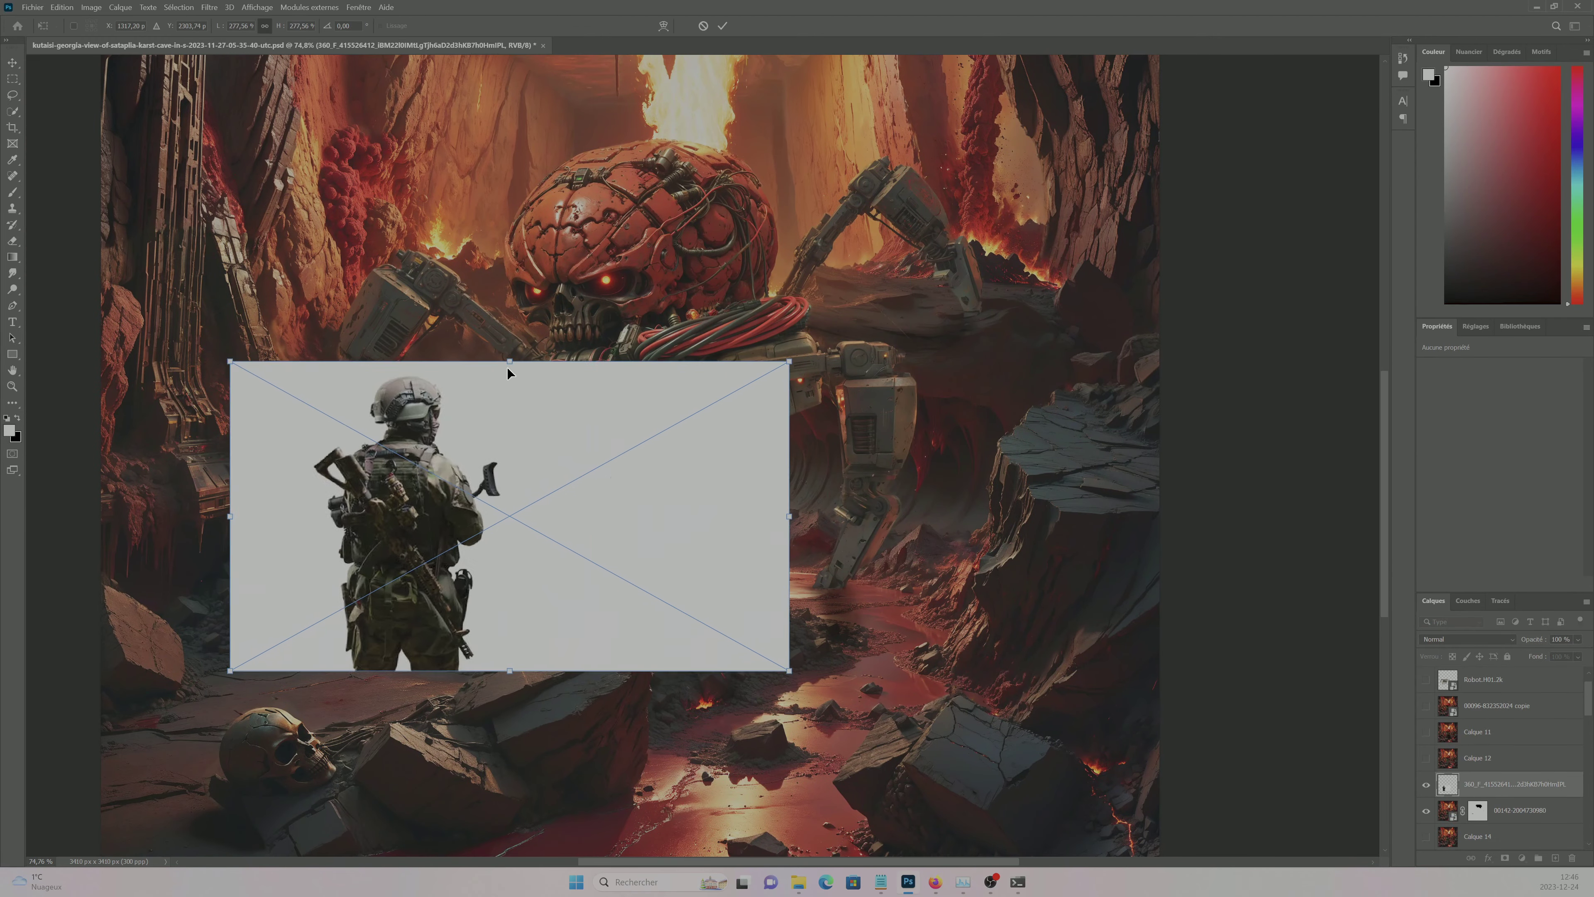
left_click(209, 7)
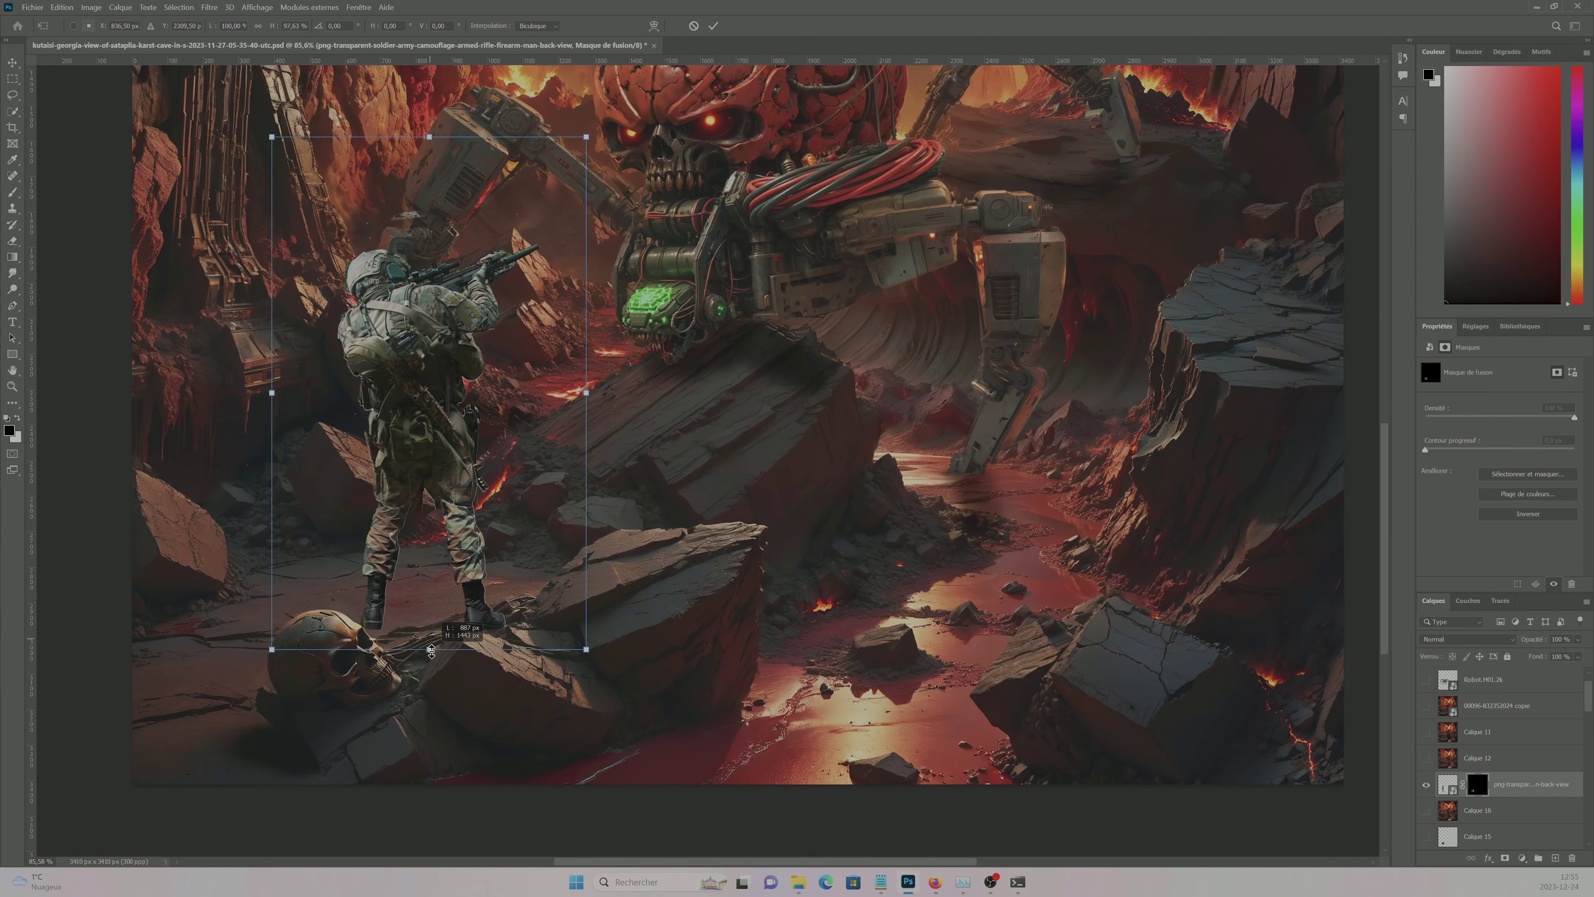
- Rotate the soldier to fit, then mask him and inpaint a kneeling doom guy with minigun
left_click_drag(612, 618, 601, 628)
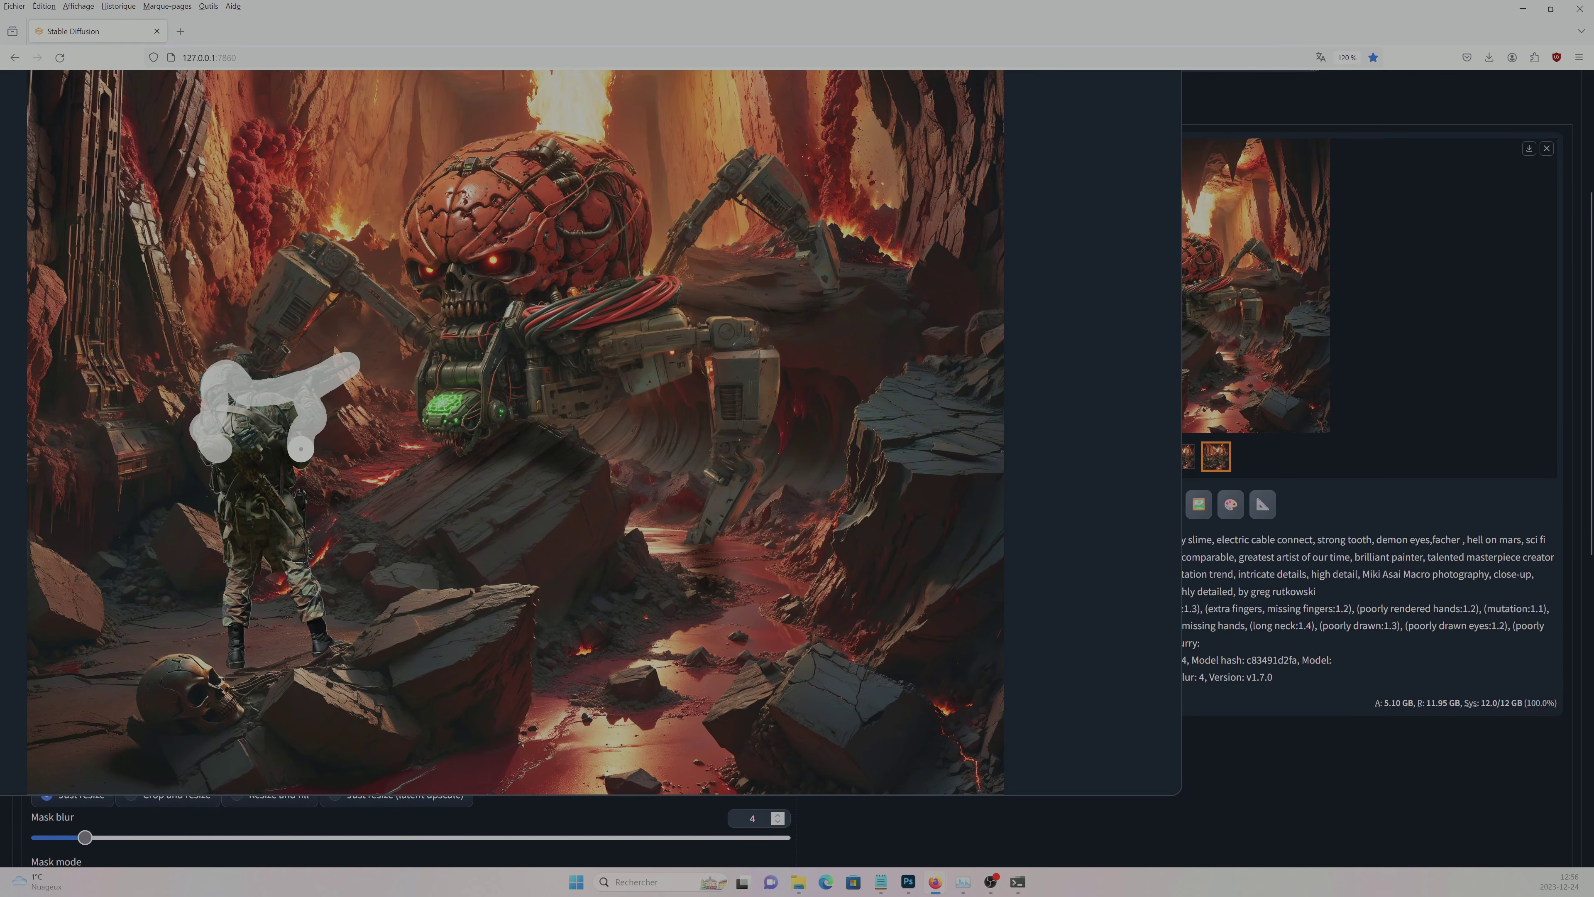
mouse_move(301, 448)
left_mouse_down()
mouse_move(276, 653)
mouse_move(263, 408)
left_mouse_up()
left_click(1449, 198)
scroll(1522, 562, "down", 1)
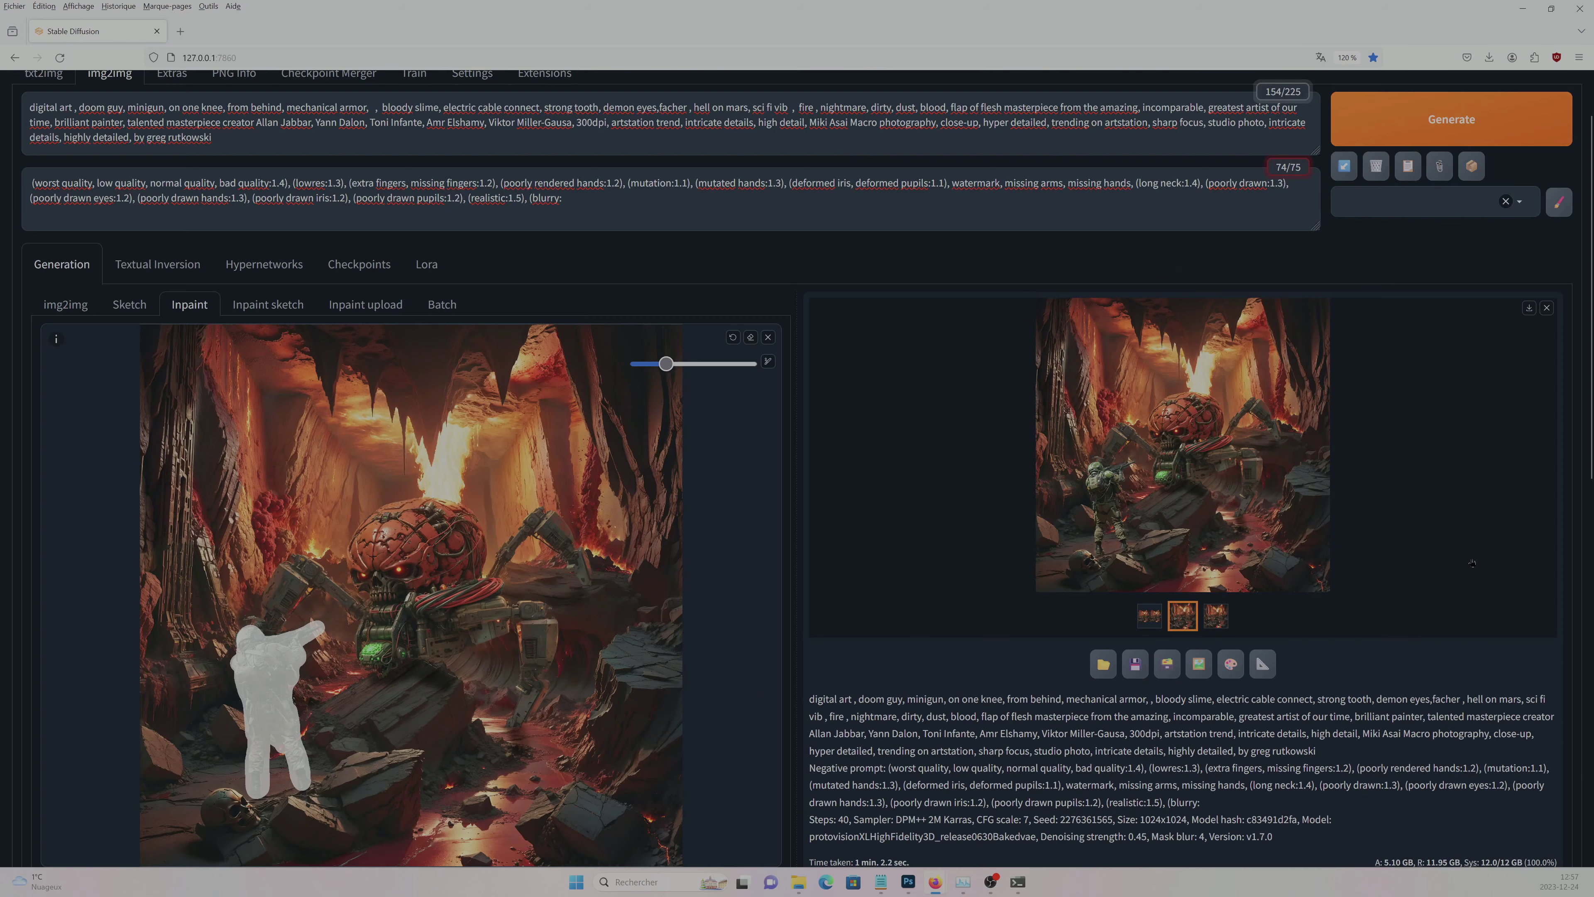
scroll(1229, 664, "down", 10)
scroll(1405, 475, "up", 10)
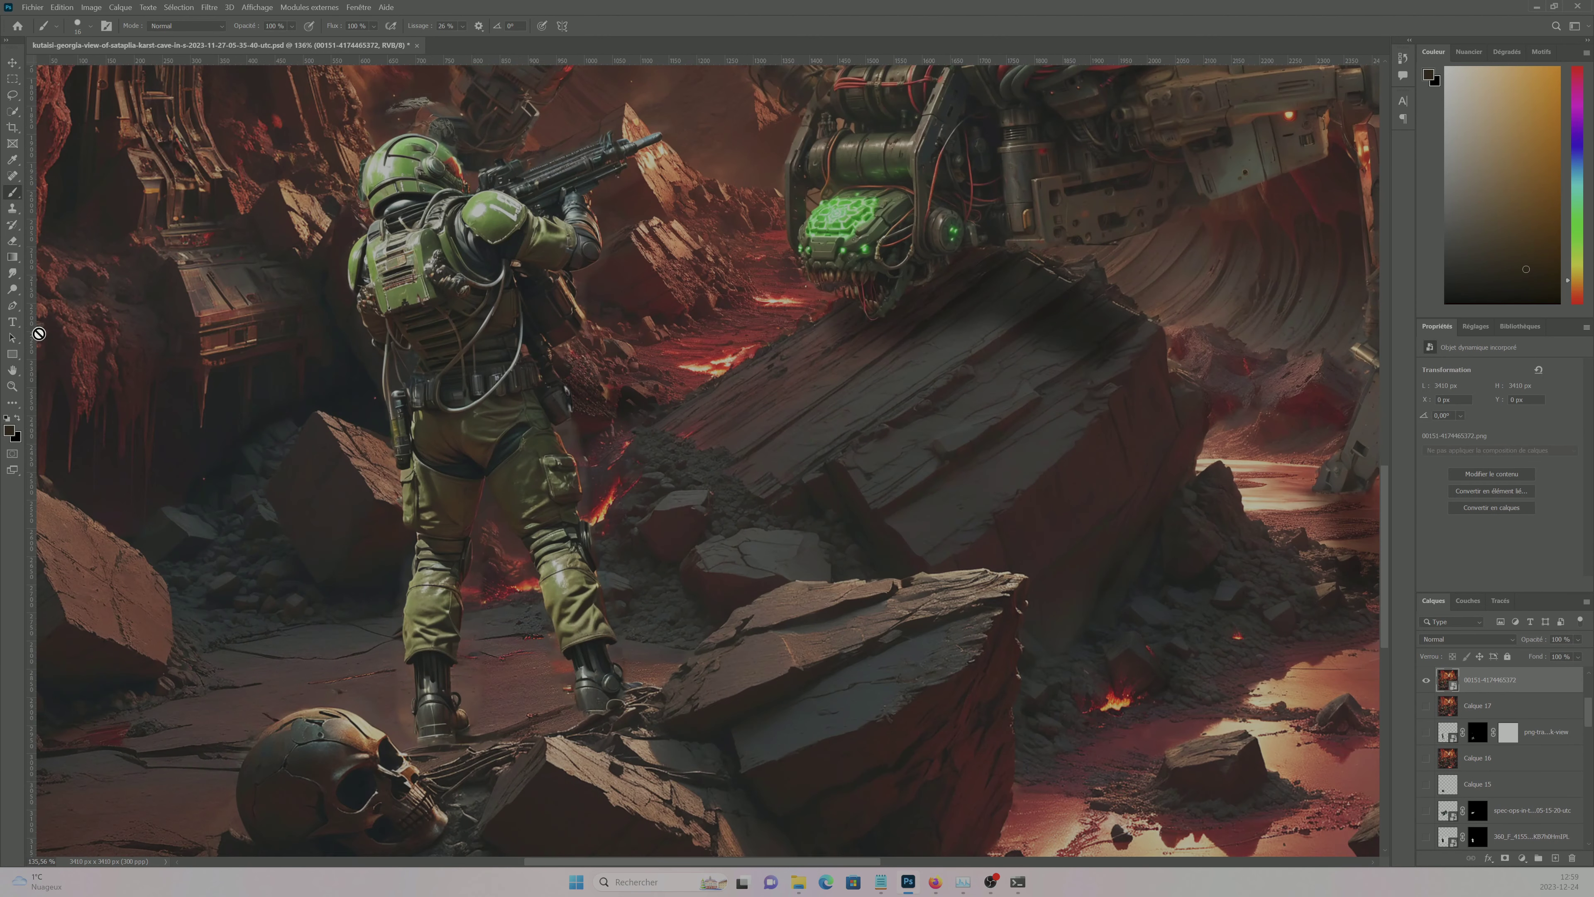
- Warm the scene by raising a point on the Curves red (Rouge) channel
scroll(355, 295, "up", 3)
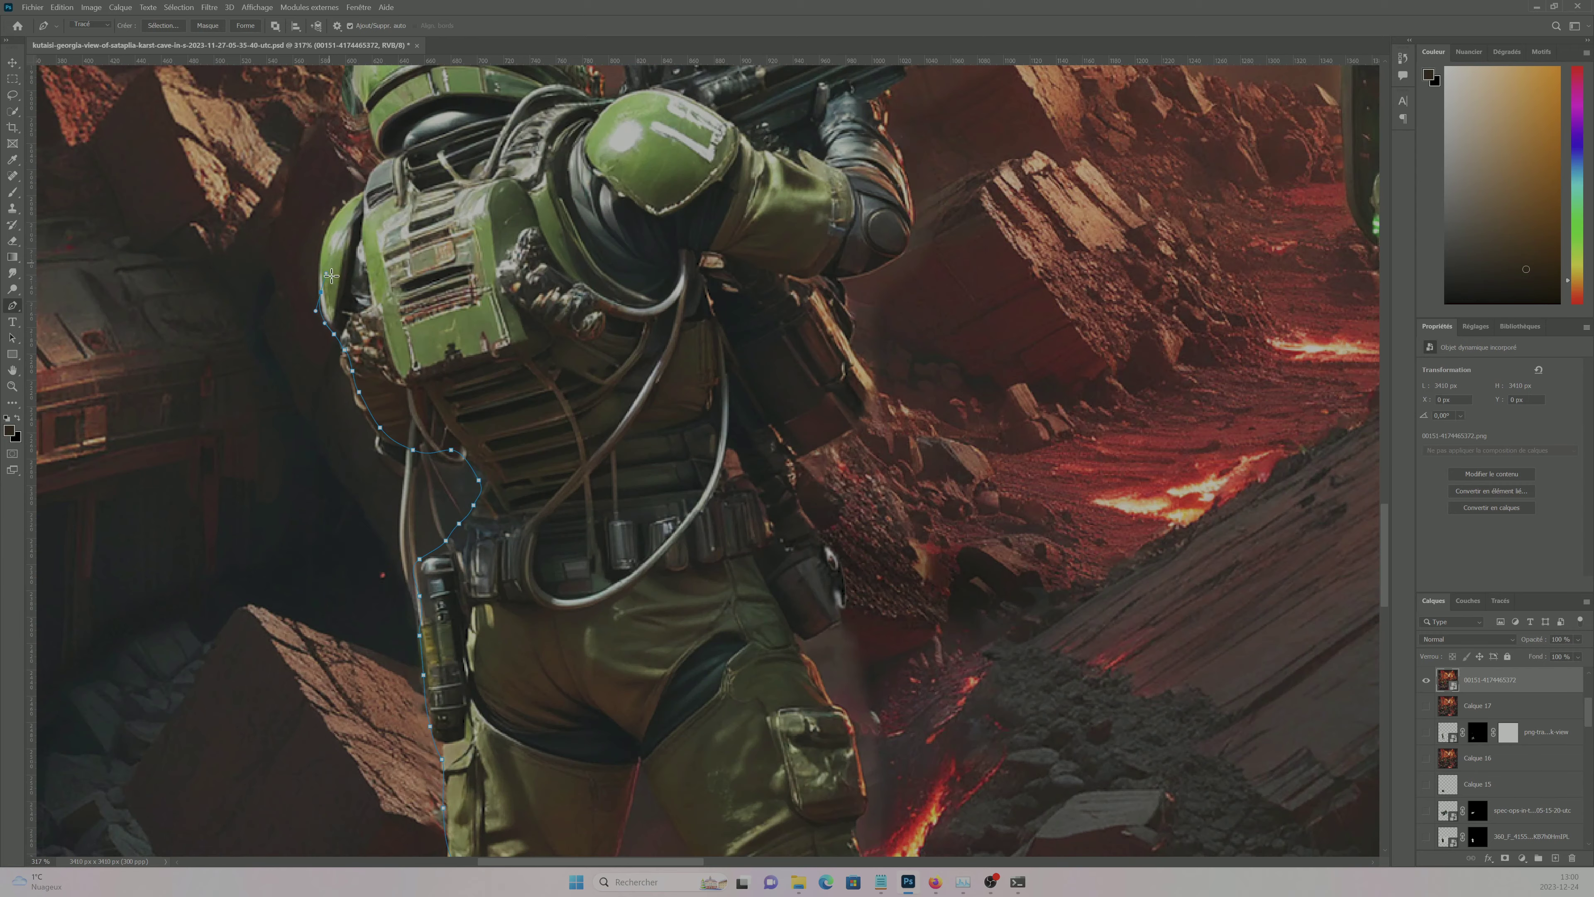
scroll(374, 326, "up", 3)
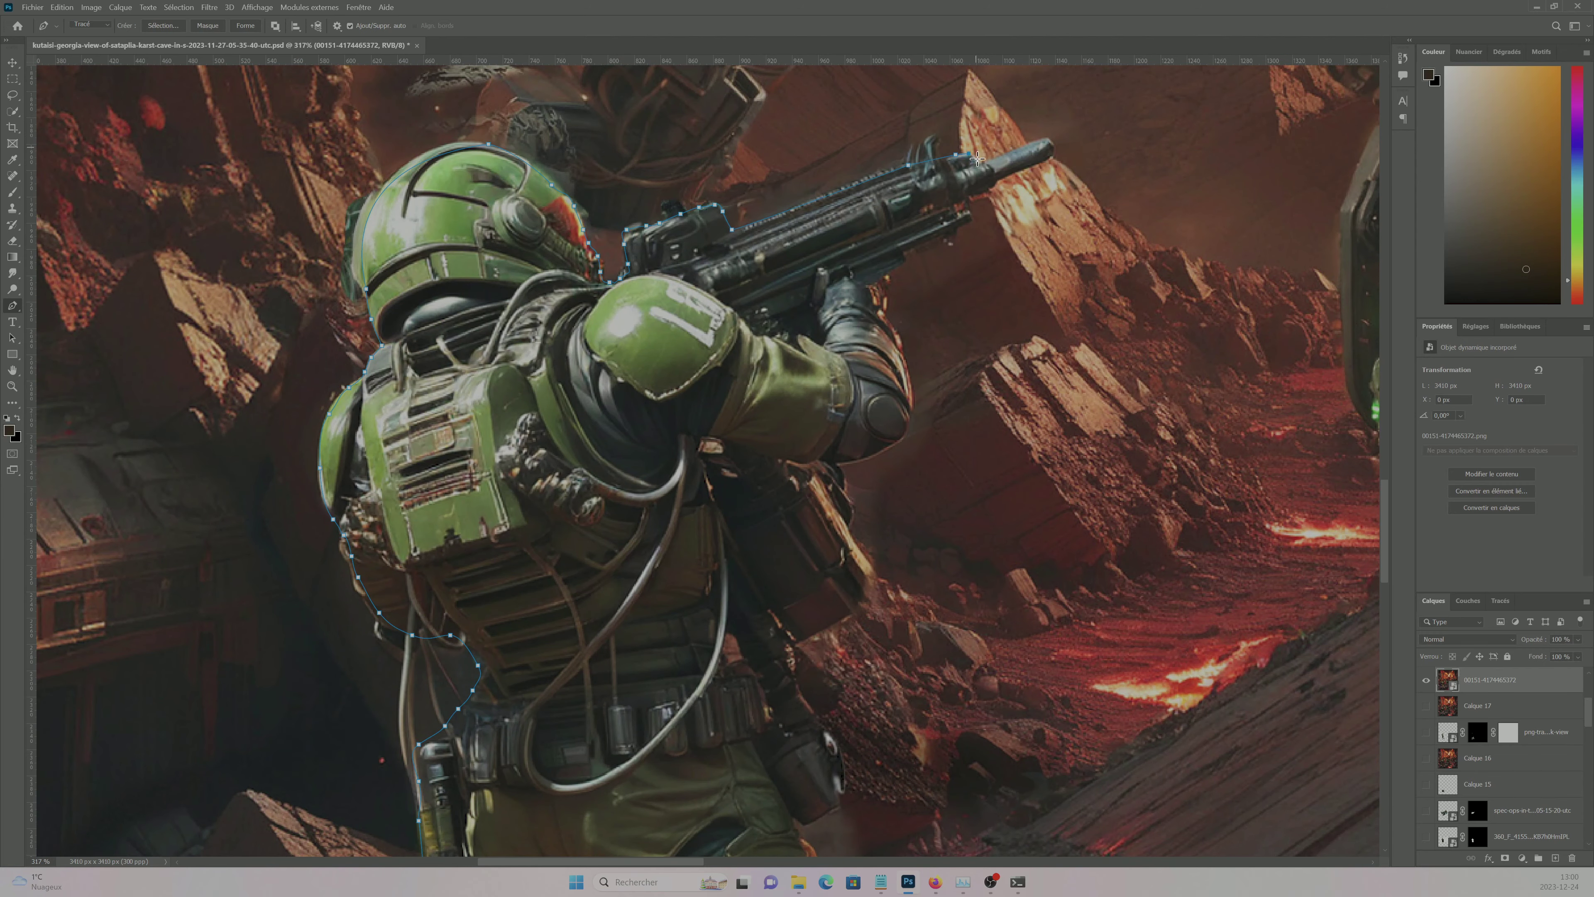
scroll(843, 467, "down", 5)
scroll(803, 377, "down", 5)
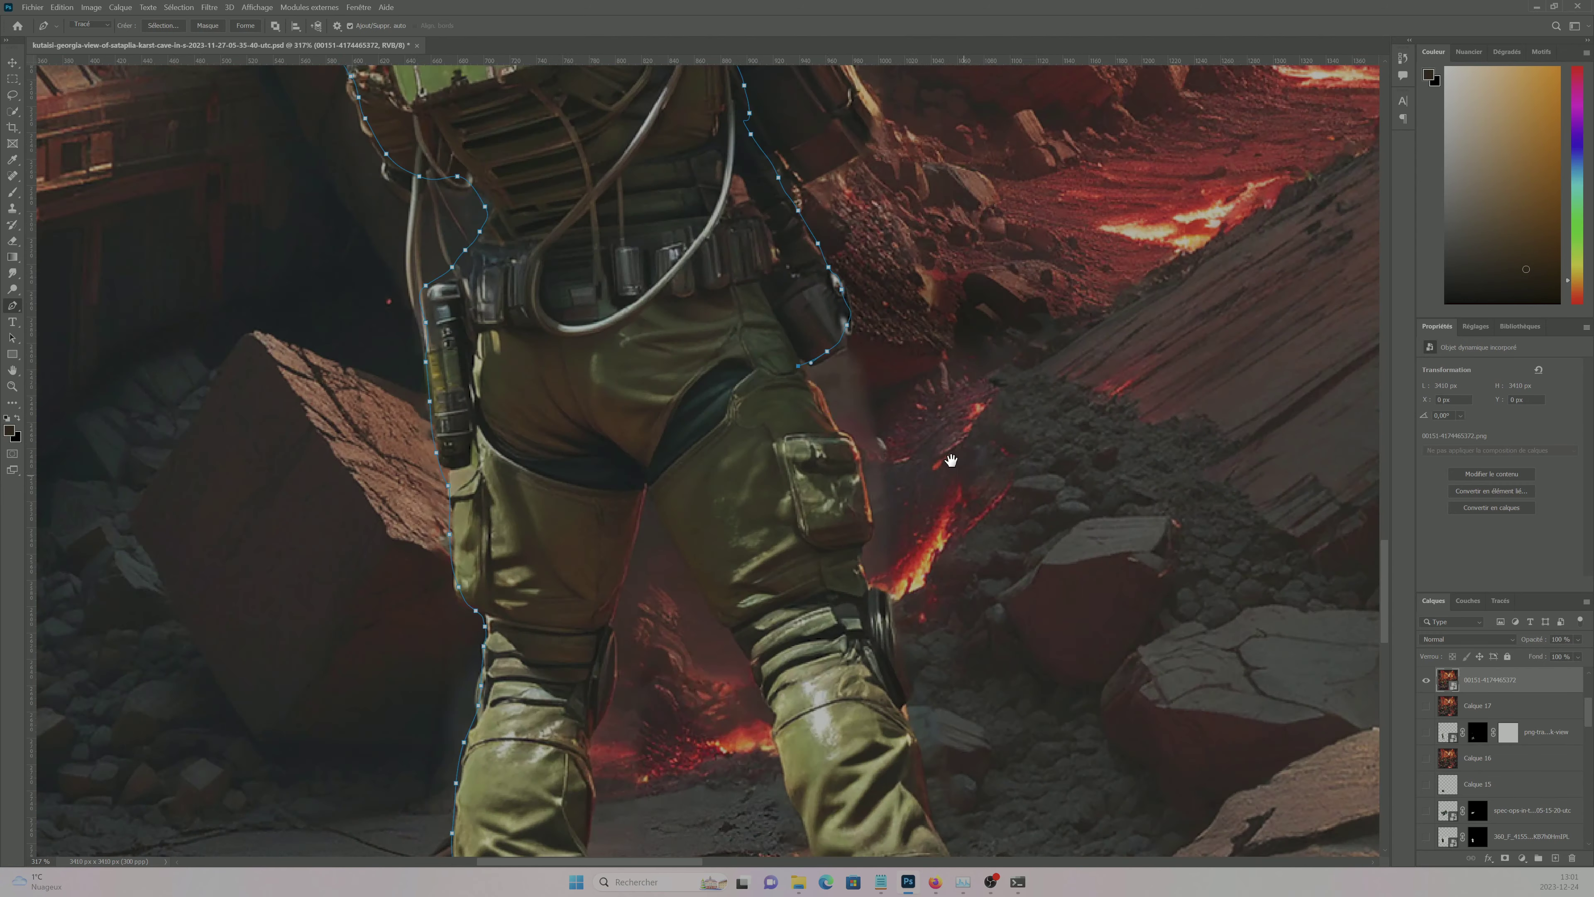
scroll(754, 183, "down", 3)
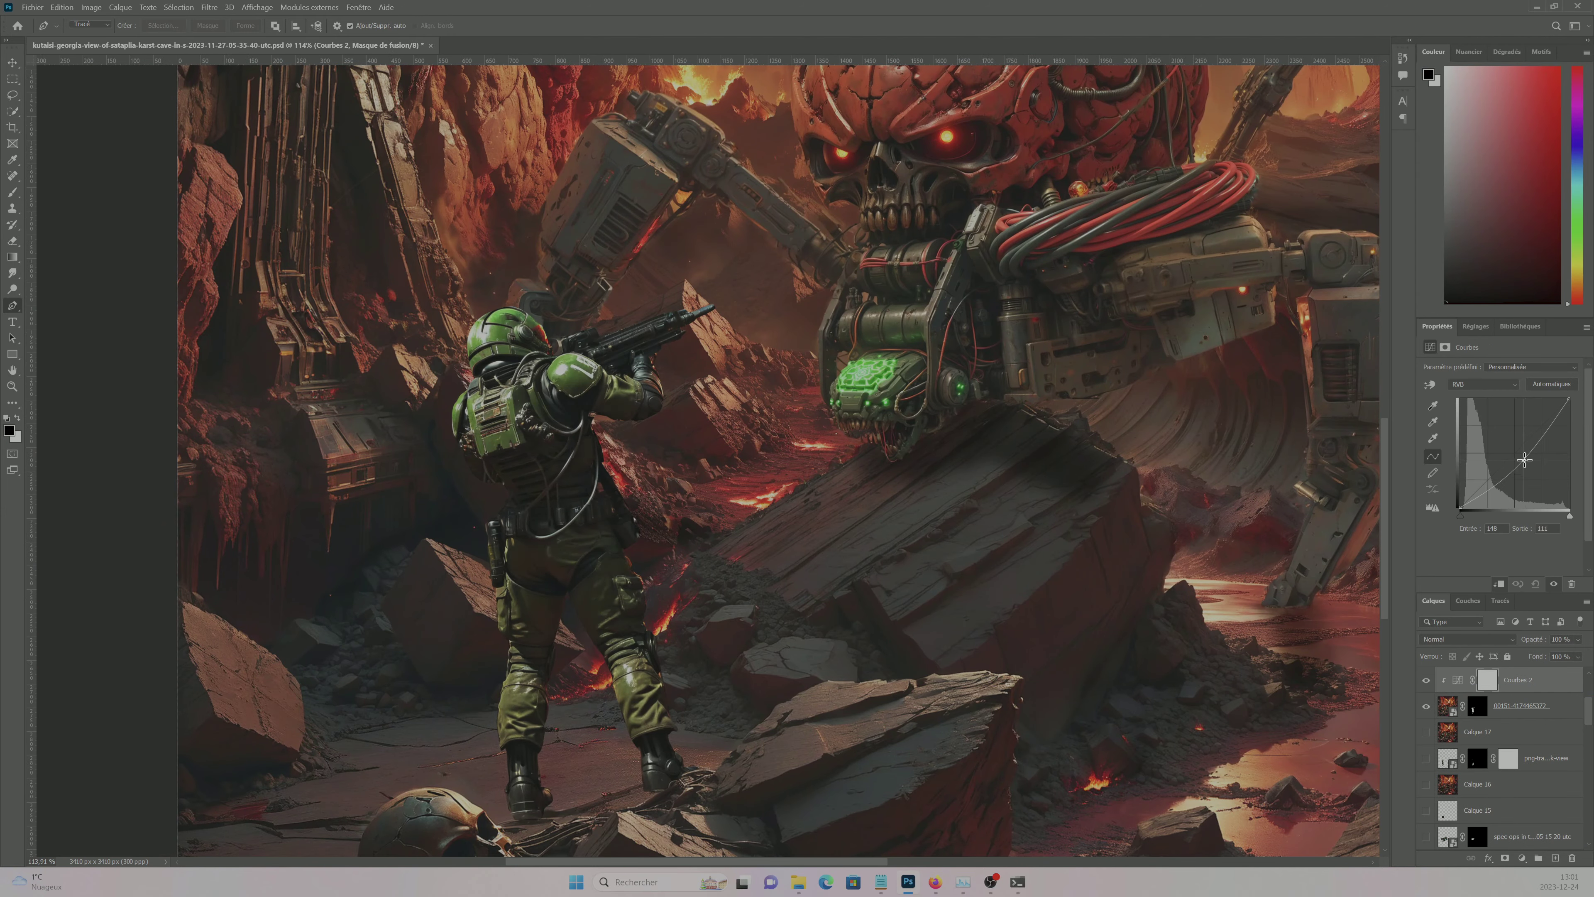
key("alt+3")
left_click_drag(1523, 460, 1503, 445)
scroll(990, 536, "down", 3)
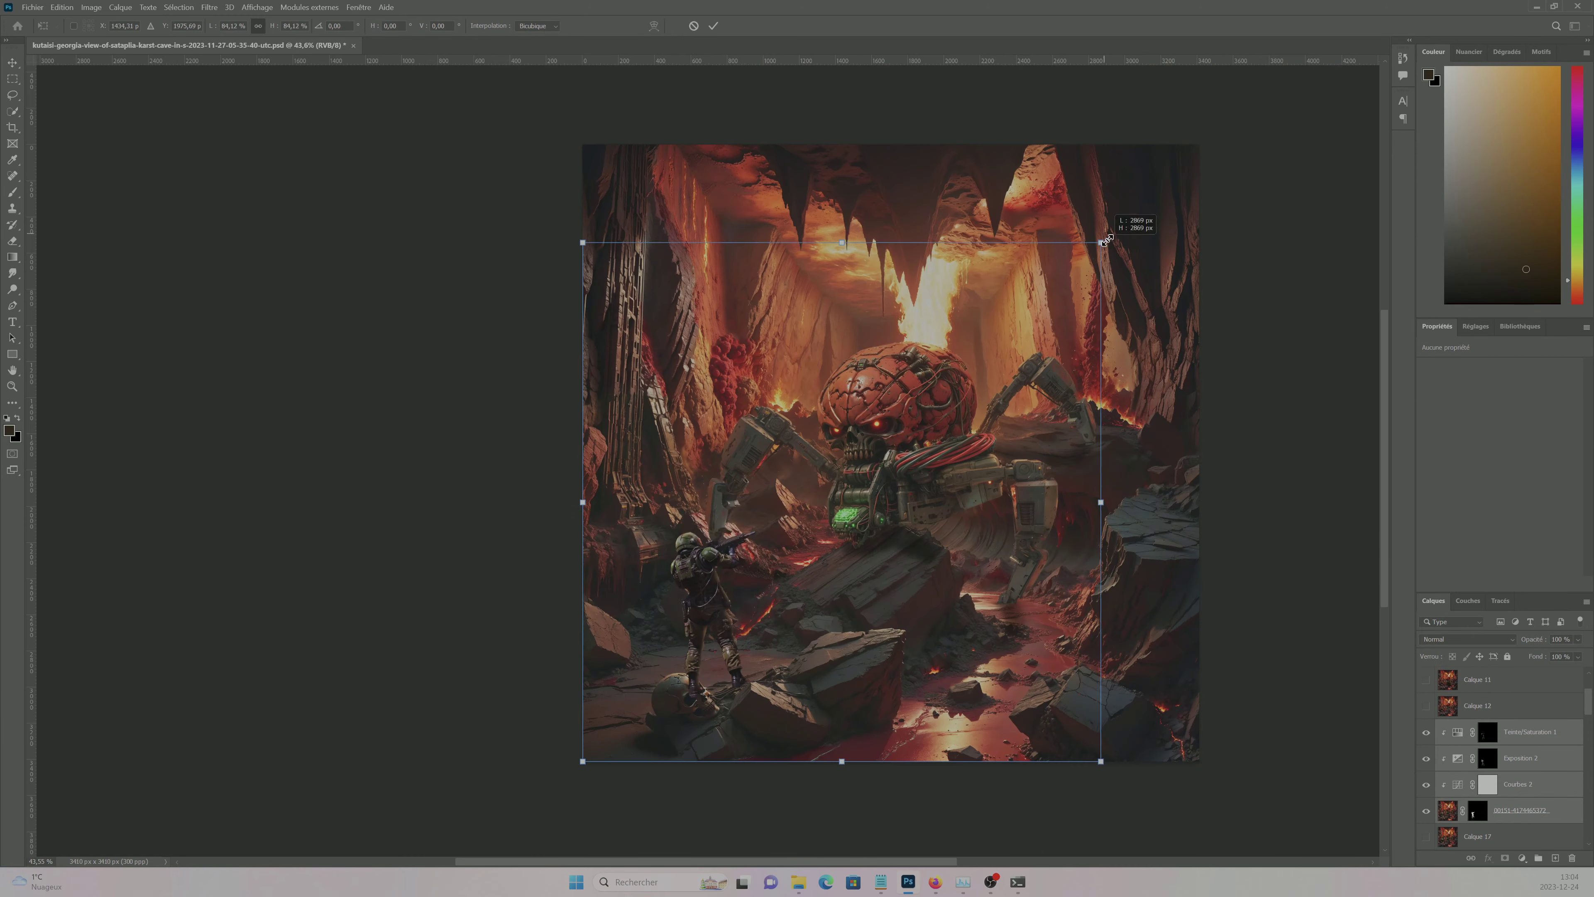
- Skew the soldier copy into a shadow shape at his feet
mouse_move(580, 238)
left_mouse_down()
mouse_move(555, 182)
mouse_move(759, 609)
mouse_move(877, 569)
left_mouse_up()
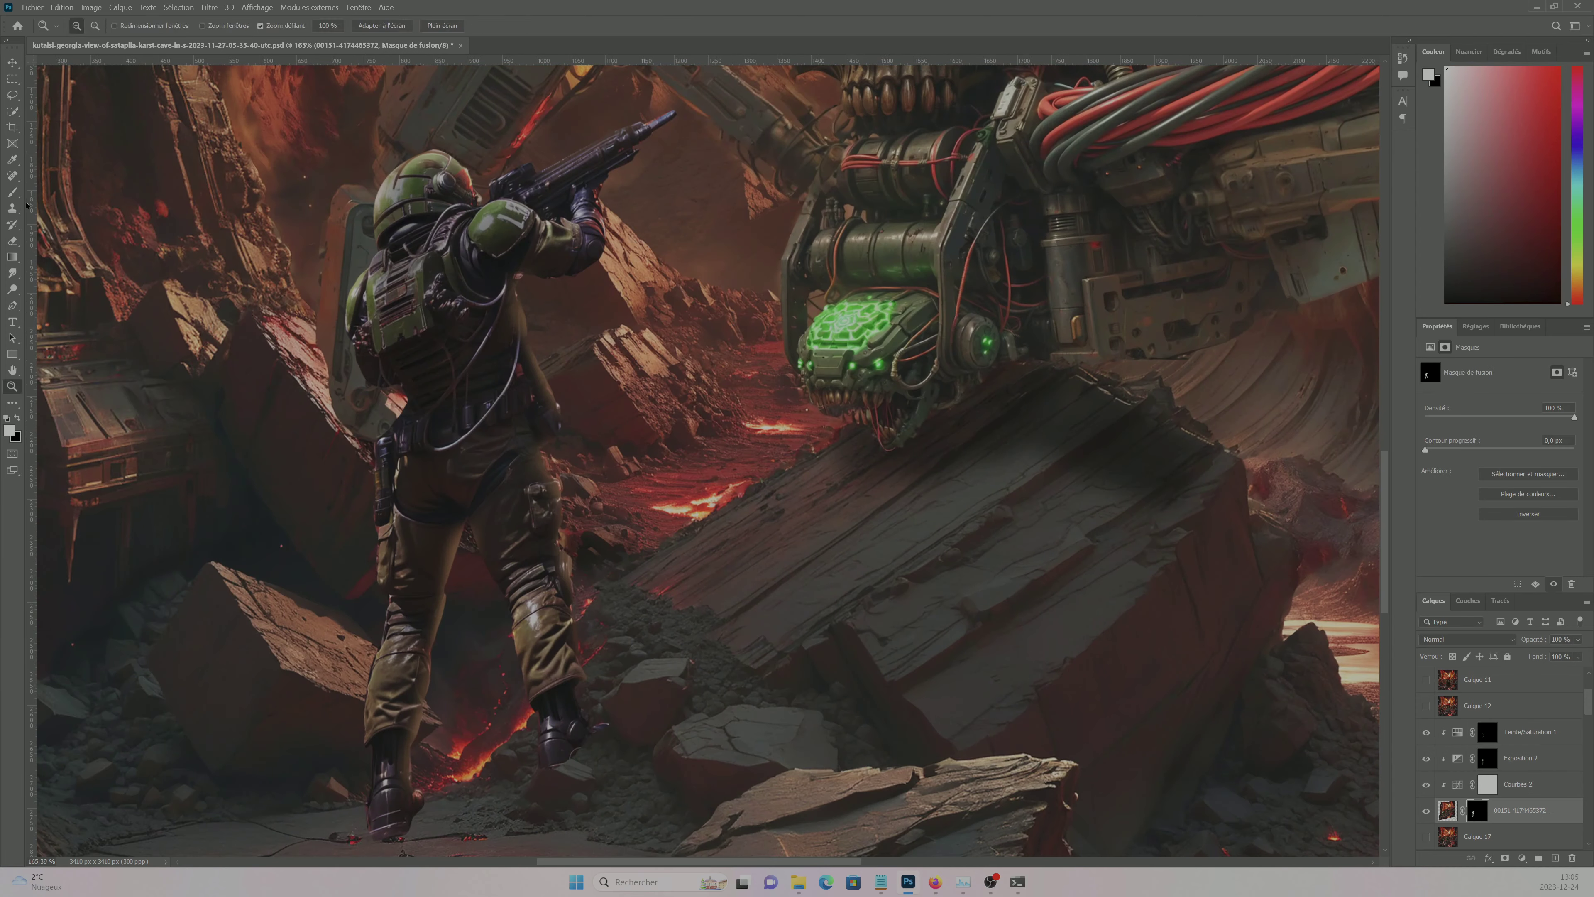
key("x")
key("ctrl+0")
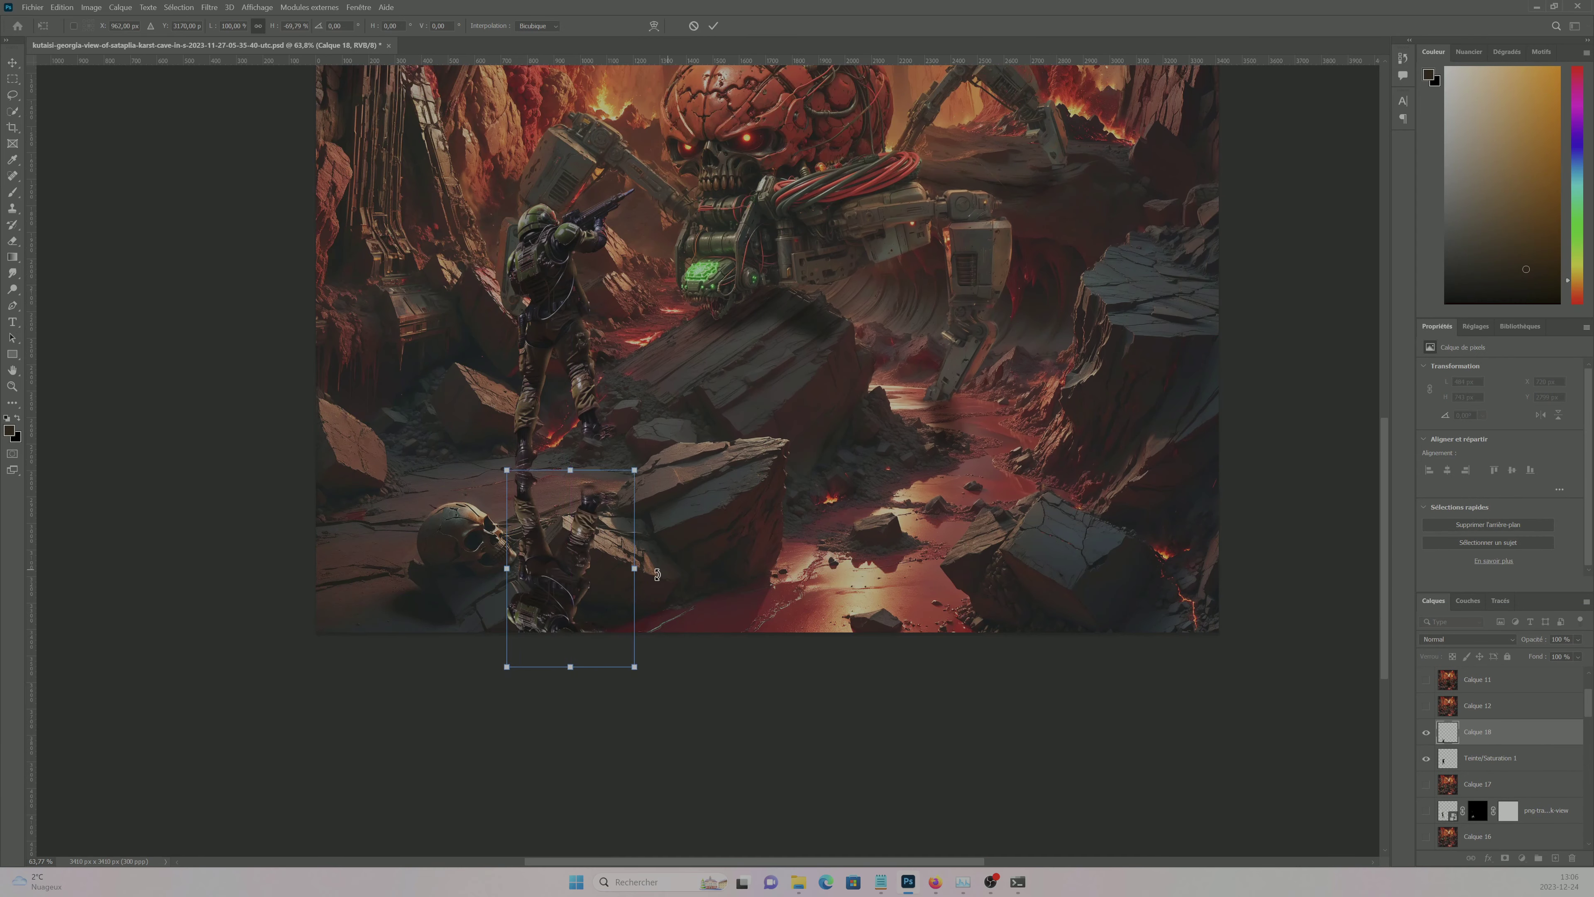
- Fill the skewed soldier copy black, lower its opacity, blur it, and stretch it sideways
key("Return")
key("shift+alt+BackSpace")
key("b")
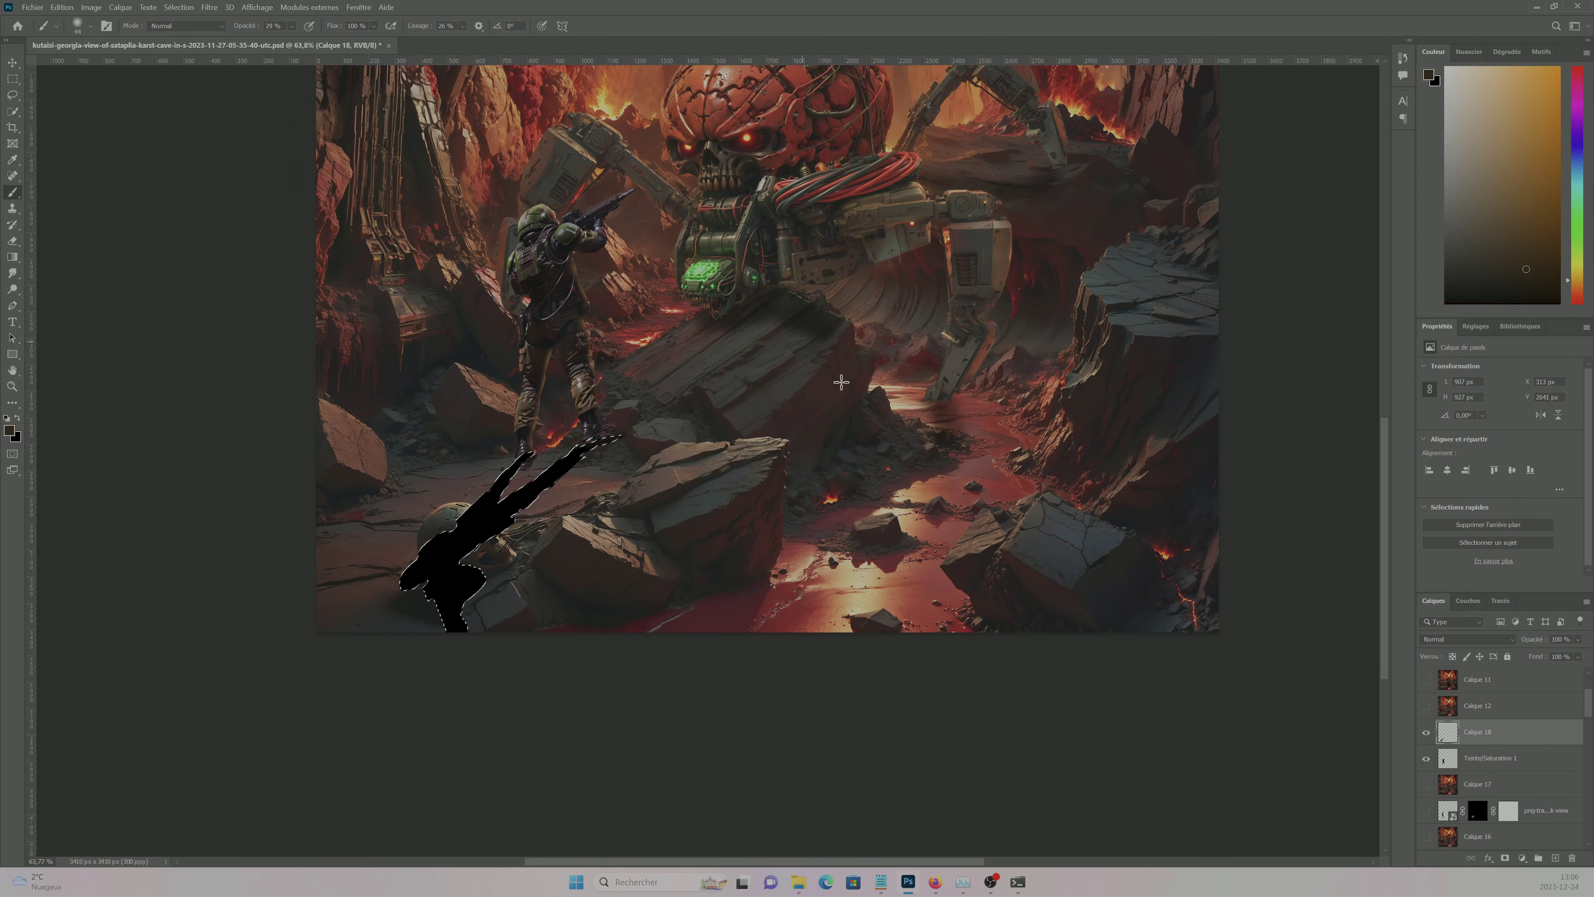
left_click_drag(1578, 639, 1552, 655)
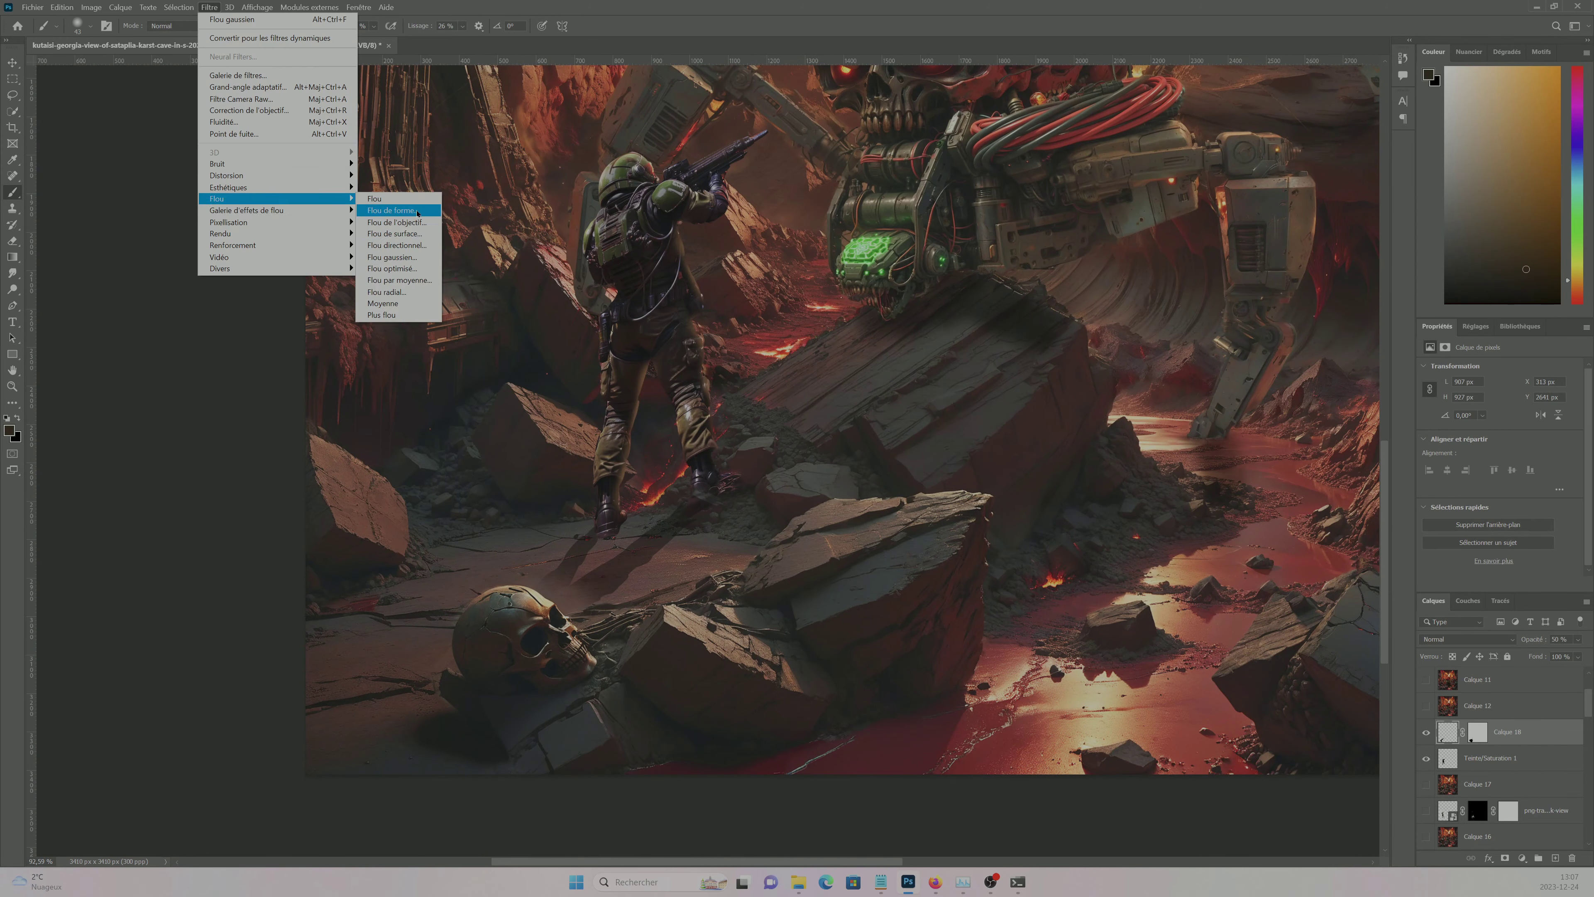
left_click(391, 257)
key("Return")
key("ctrl+t")
left_click_drag(774, 657, 786, 657)
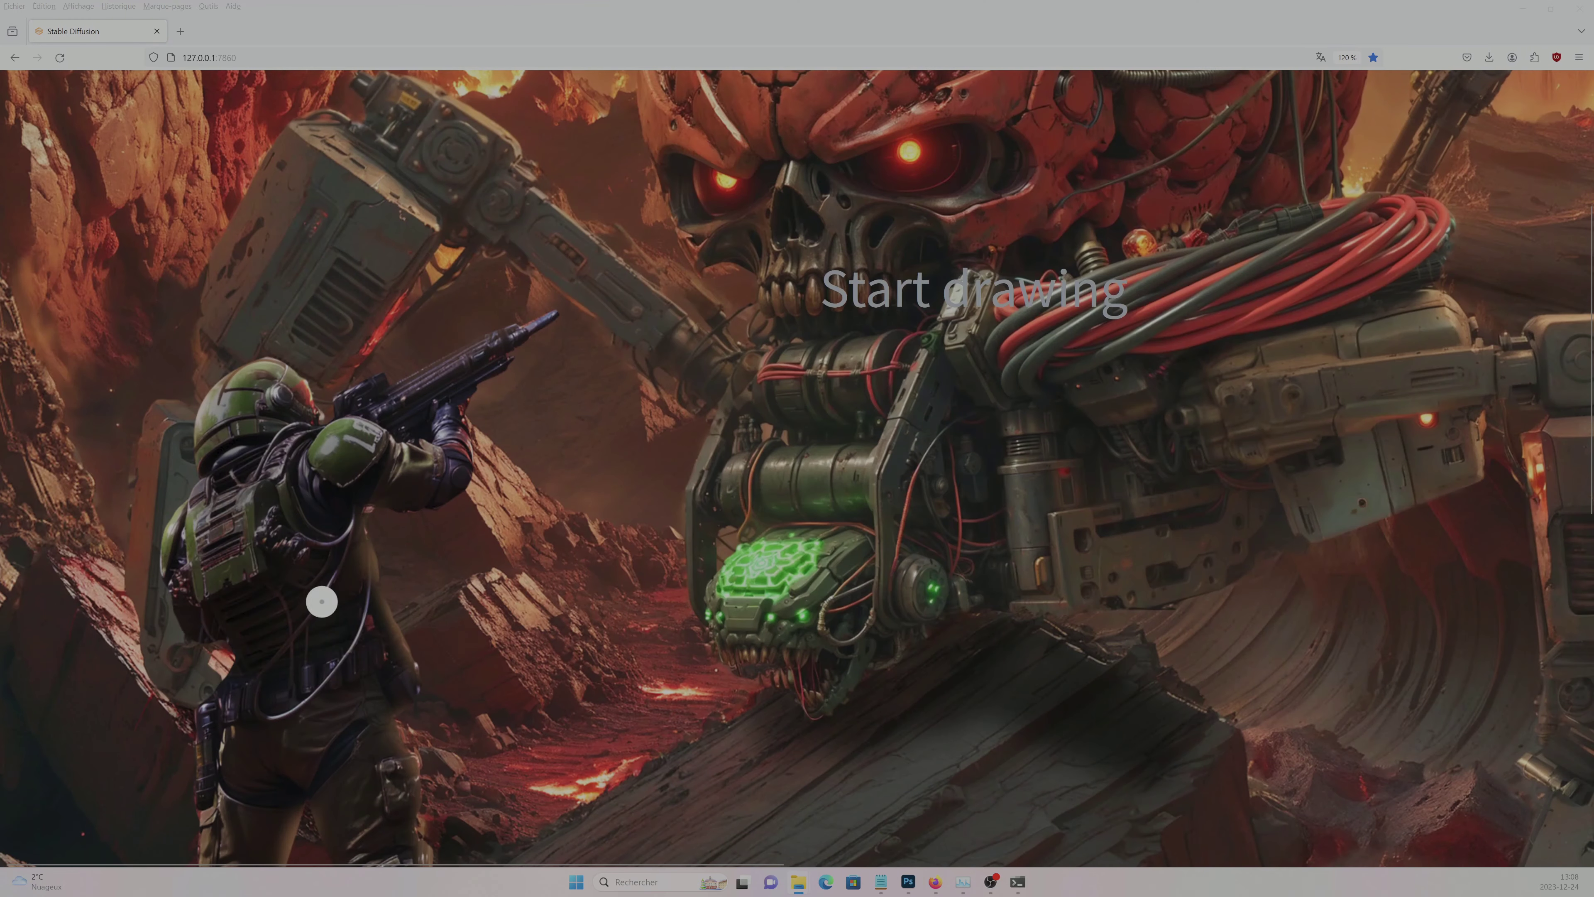
- Mask the soldier's arm and assault rifle and inpaint them
mouse_move(371, 628)
left_mouse_down()
mouse_move(195, 504)
mouse_move(339, 408)
mouse_move(232, 621)
mouse_move(282, 439)
mouse_move(282, 534)
left_mouse_up()
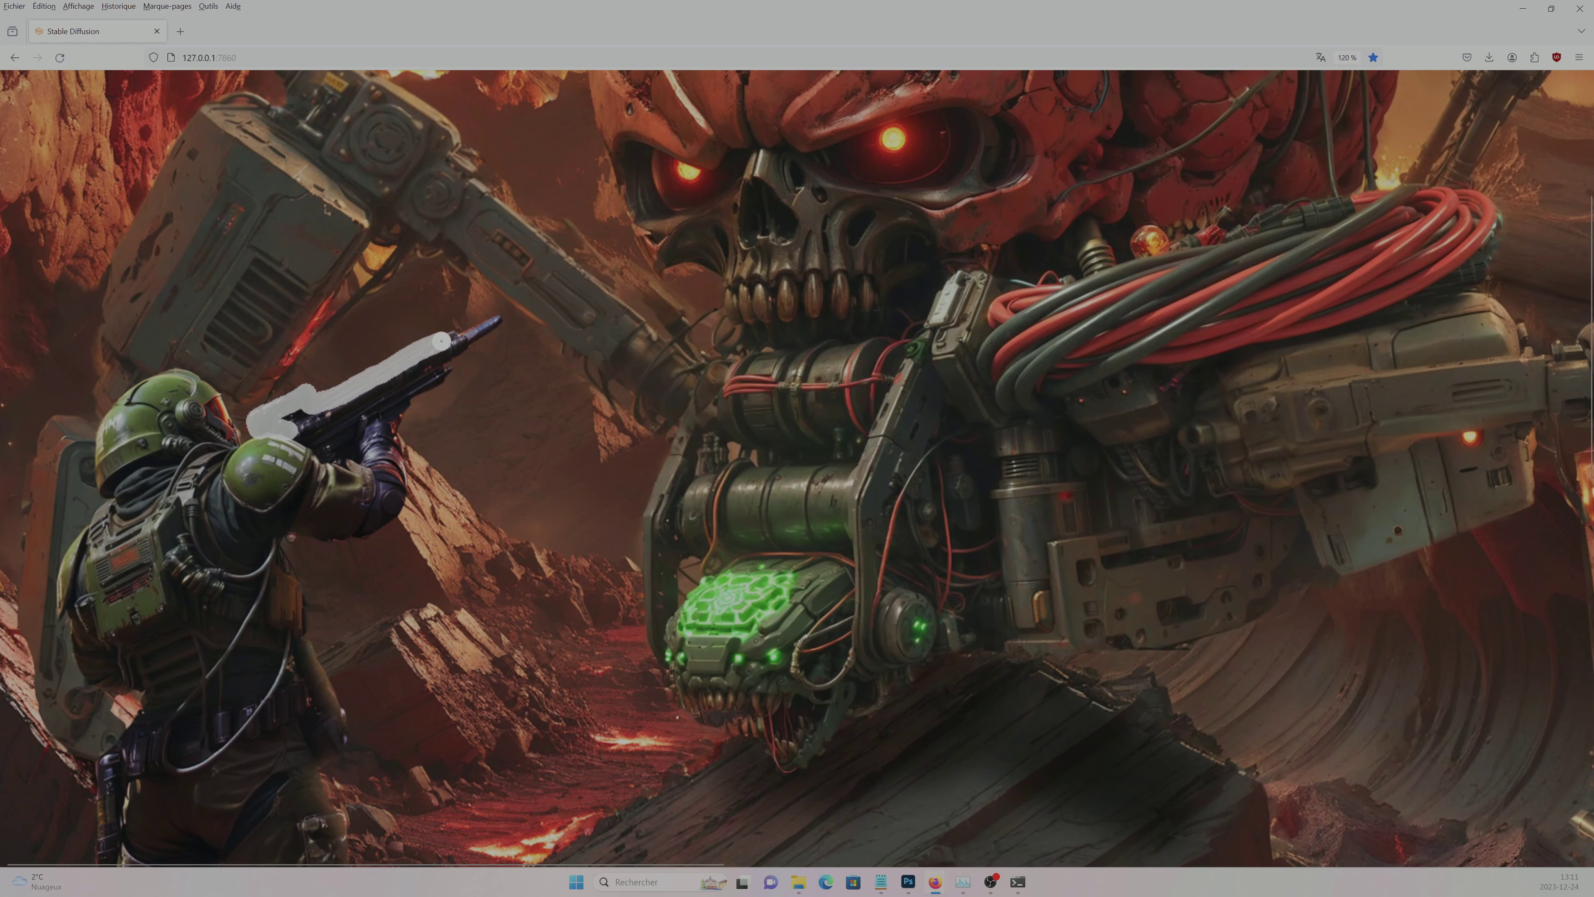
mouse_move(276, 430)
left_mouse_down()
mouse_move(326, 537)
mouse_move(477, 329)
left_mouse_up()
scroll(477, 329, "up", 3)
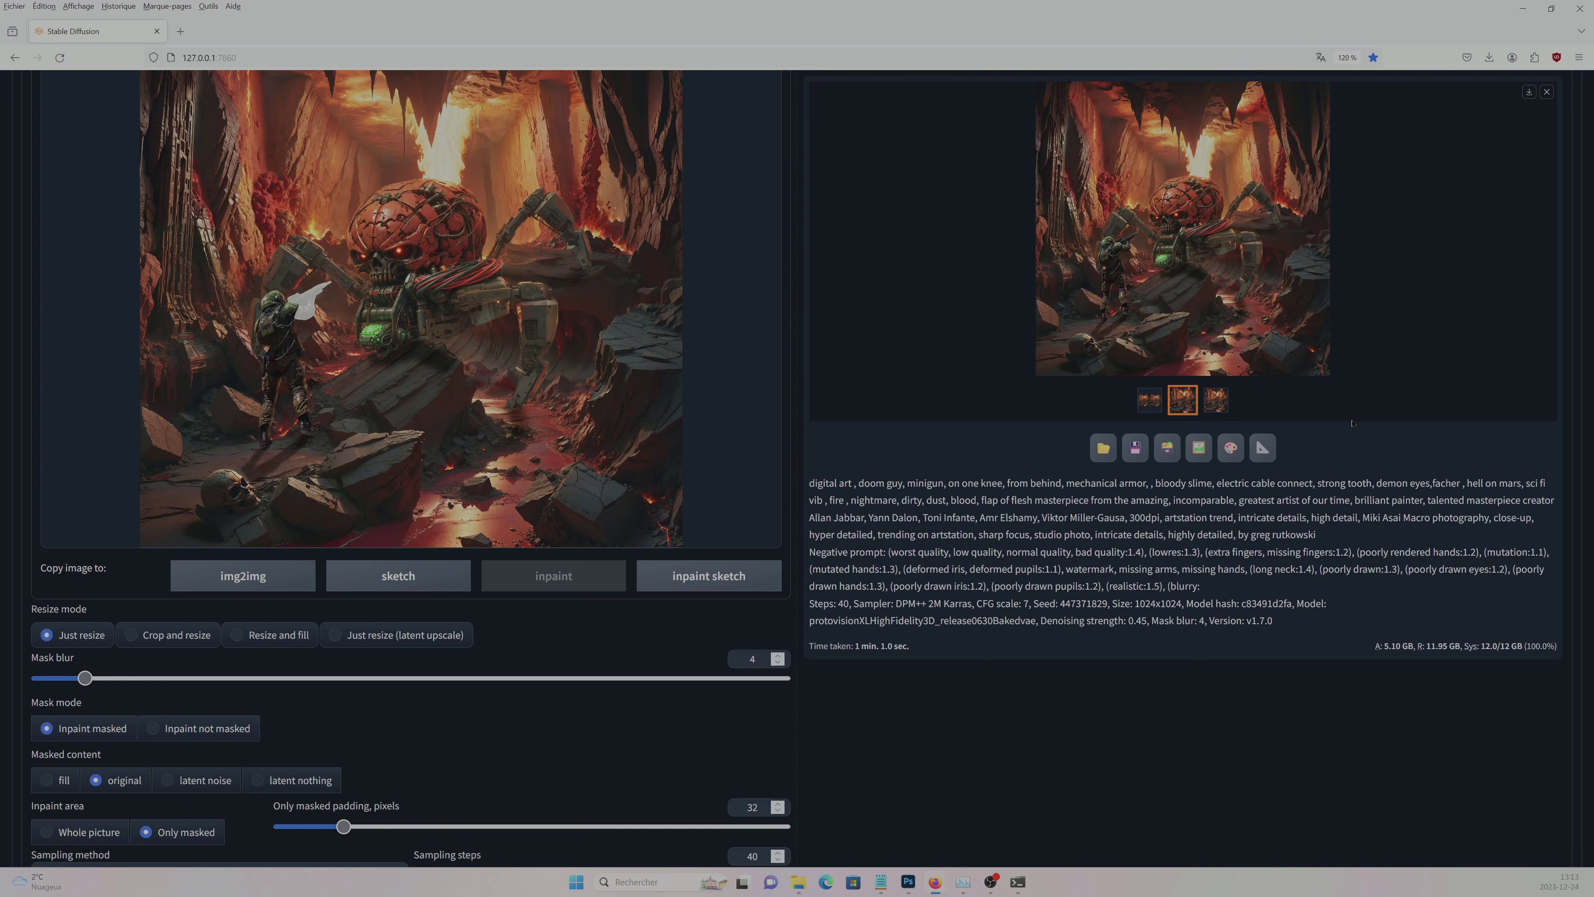
left_click(1217, 287)
left_click(1474, 435)
key("ctrl+Return")
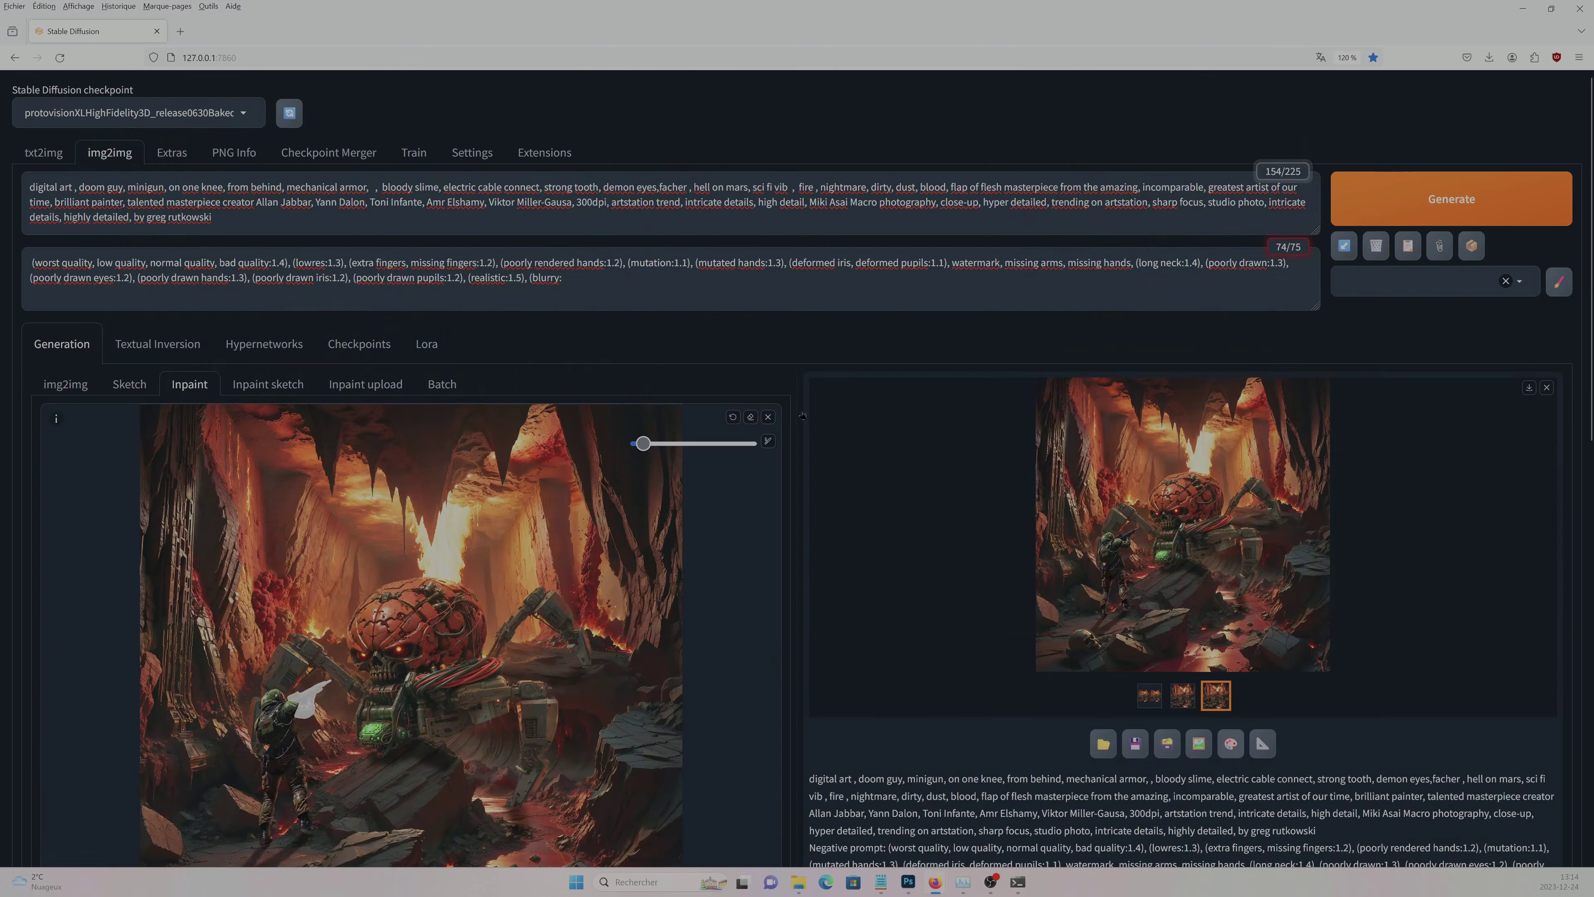
- Set the size to 3410 by 3410, mask the soldier's legs, and inpaint new legs
scroll(526, 735, "down", 10)
double_click(539, 733)
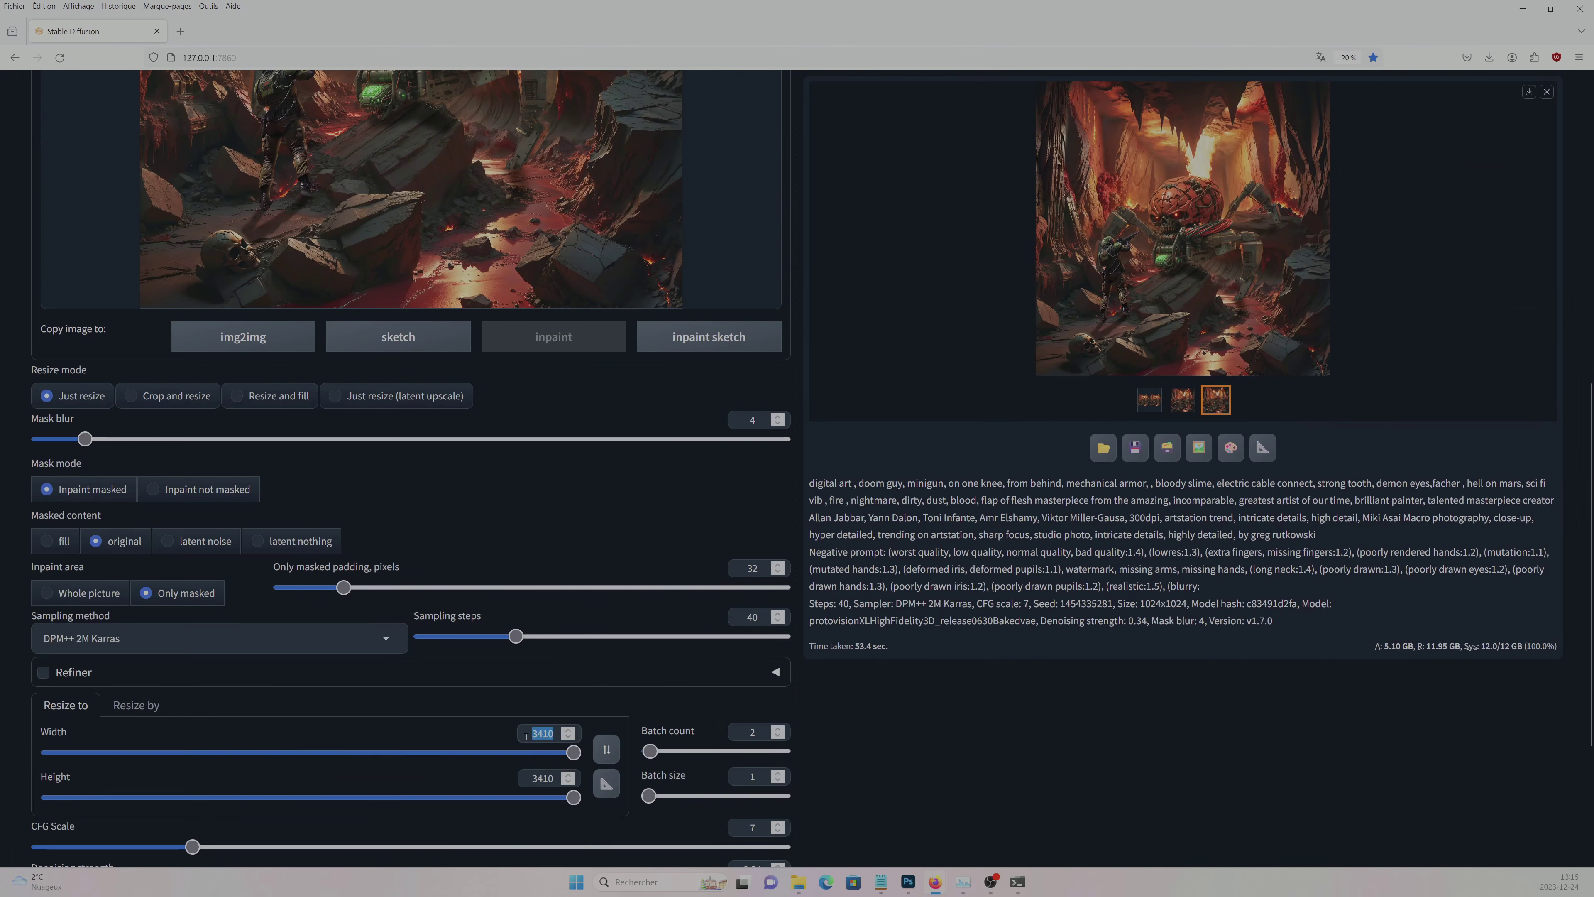
scroll(526, 735, "up", 3)
key("s")
mouse_move(301, 399)
left_mouse_down()
mouse_move(462, 725)
mouse_move(268, 715)
left_mouse_up()
mouse_move(279, 465)
left_mouse_down()
mouse_move(376, 439)
mouse_move(439, 690)
mouse_move(376, 440)
mouse_move(345, 408)
left_mouse_up()
key("s")
key("s")
key("ctrl+Return")
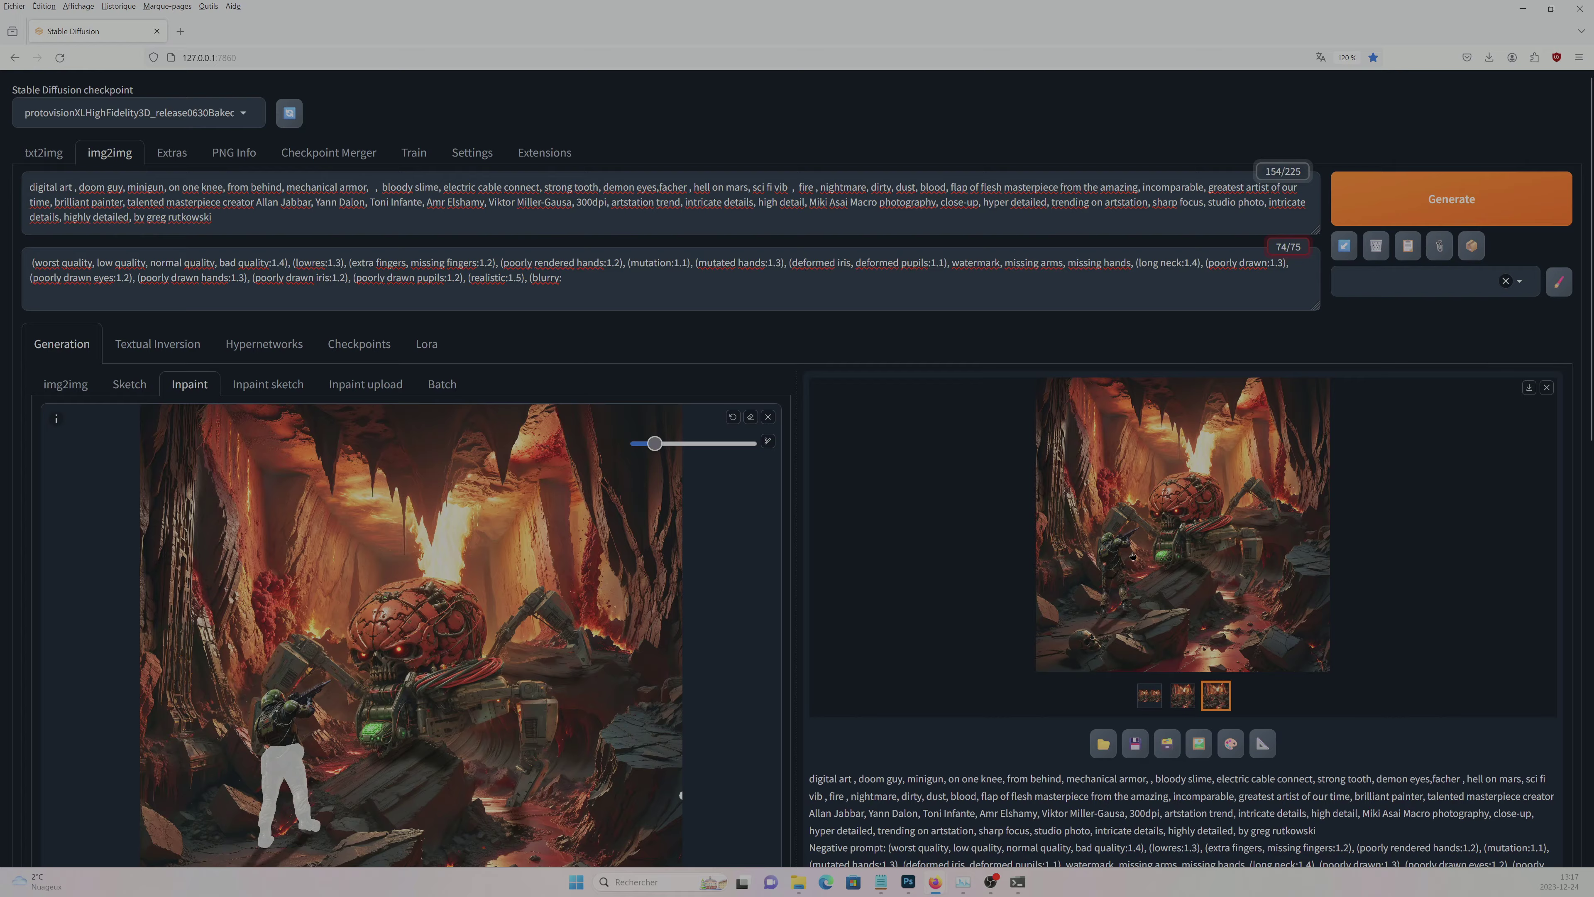
left_click(1132, 556)
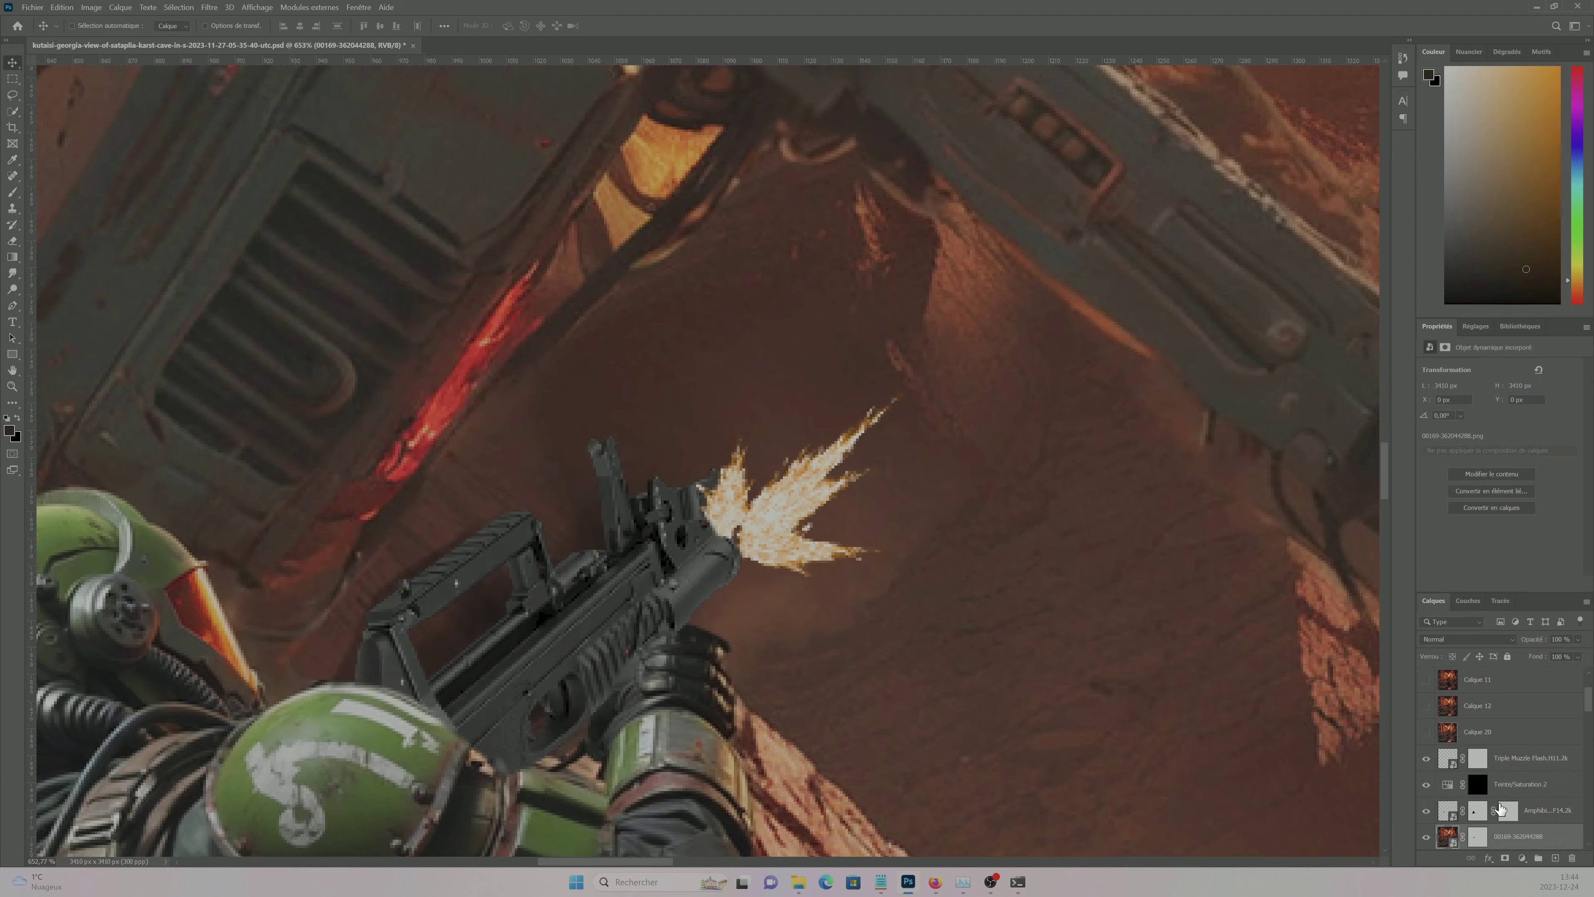
- Paint on the Hue/Saturation mask, then stamp all visible layers into a new layer
left_click(1478, 783)
key("ctrl+alt+g")
key("b")
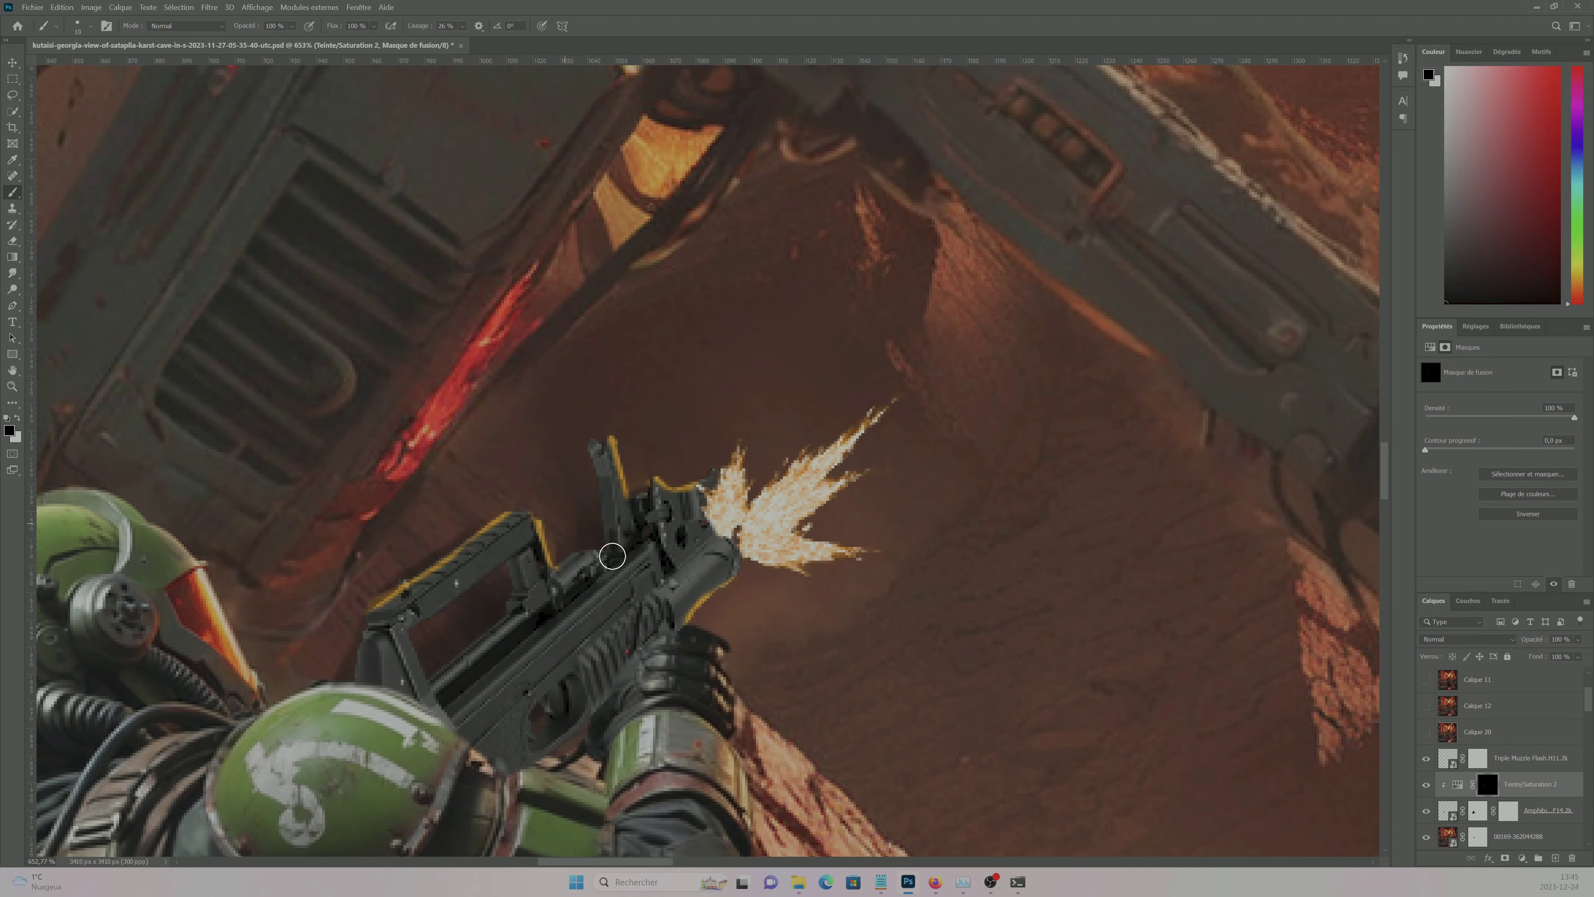
key("ctrl+shift+alt+e")
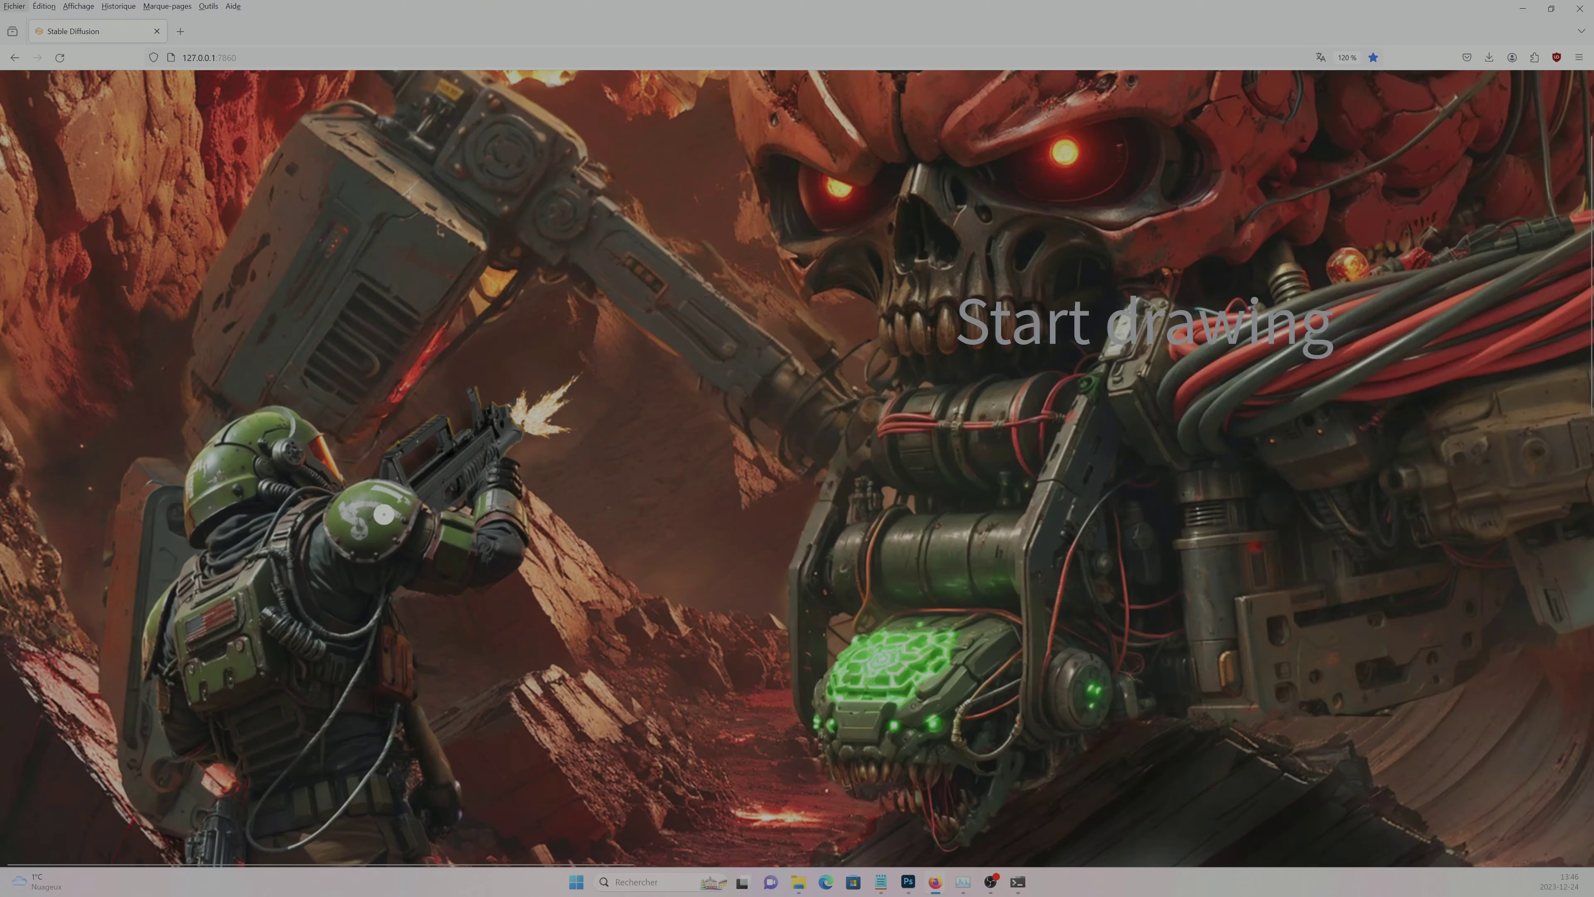
- Place and rotate the Blood.06.2k splatter on the demon's skull, then duplicate it onto the forehead
mouse_move(389, 464)
left_mouse_down()
mouse_move(564, 377)
mouse_move(503, 470)
left_mouse_up()
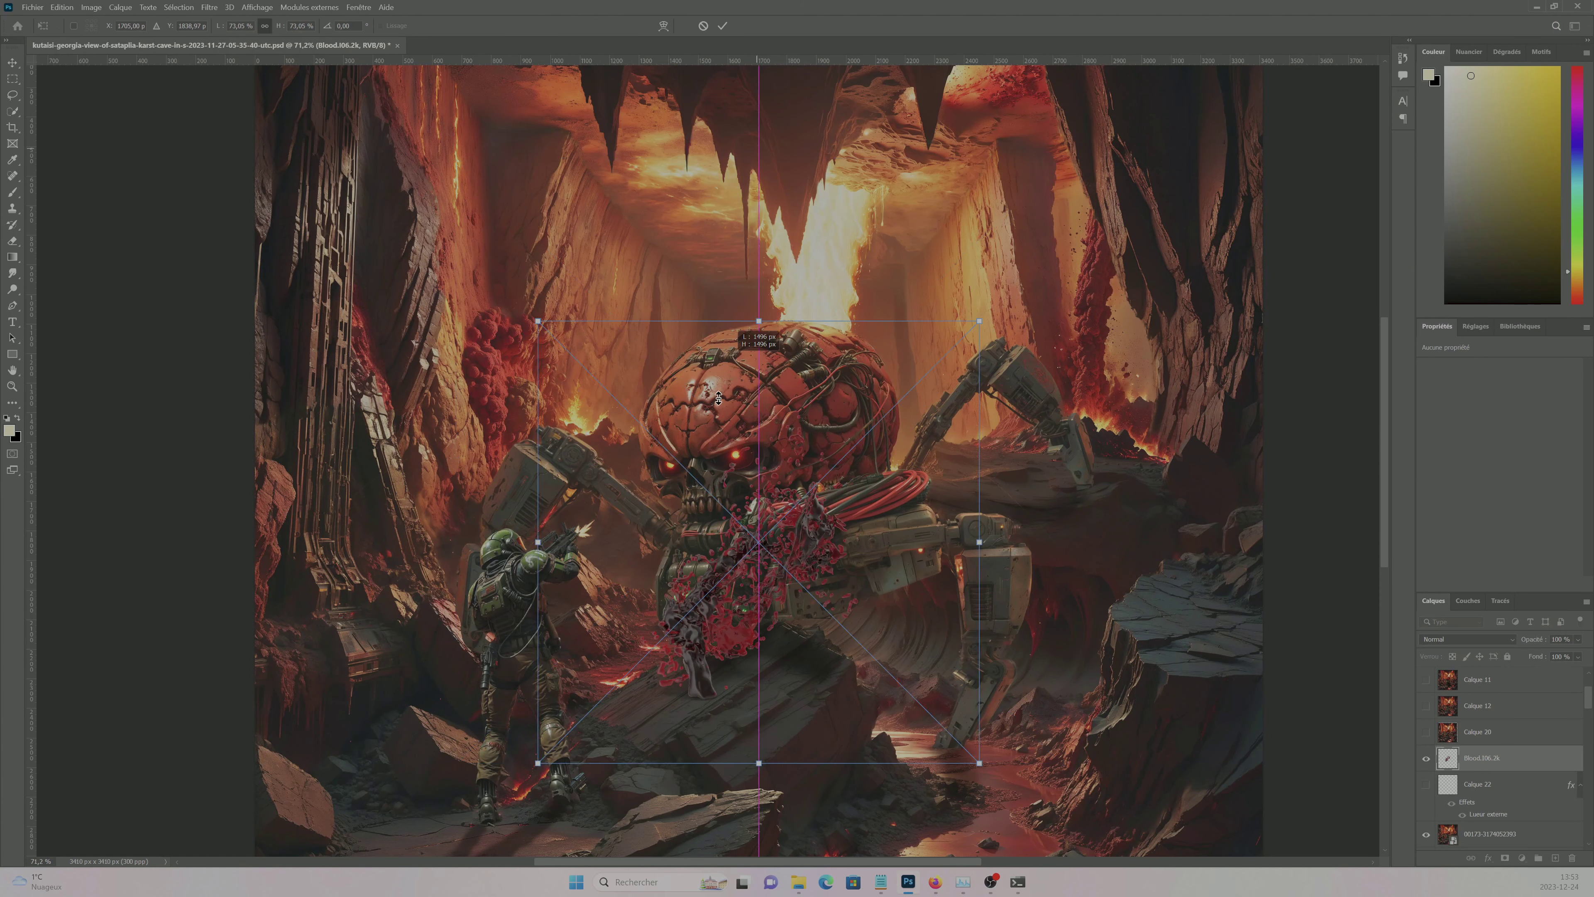
mouse_move(898, 301)
left_mouse_down()
mouse_move(1005, 355)
mouse_move(978, 339)
mouse_move(990, 213)
left_mouse_up()
scroll(1004, 355, "up", 2)
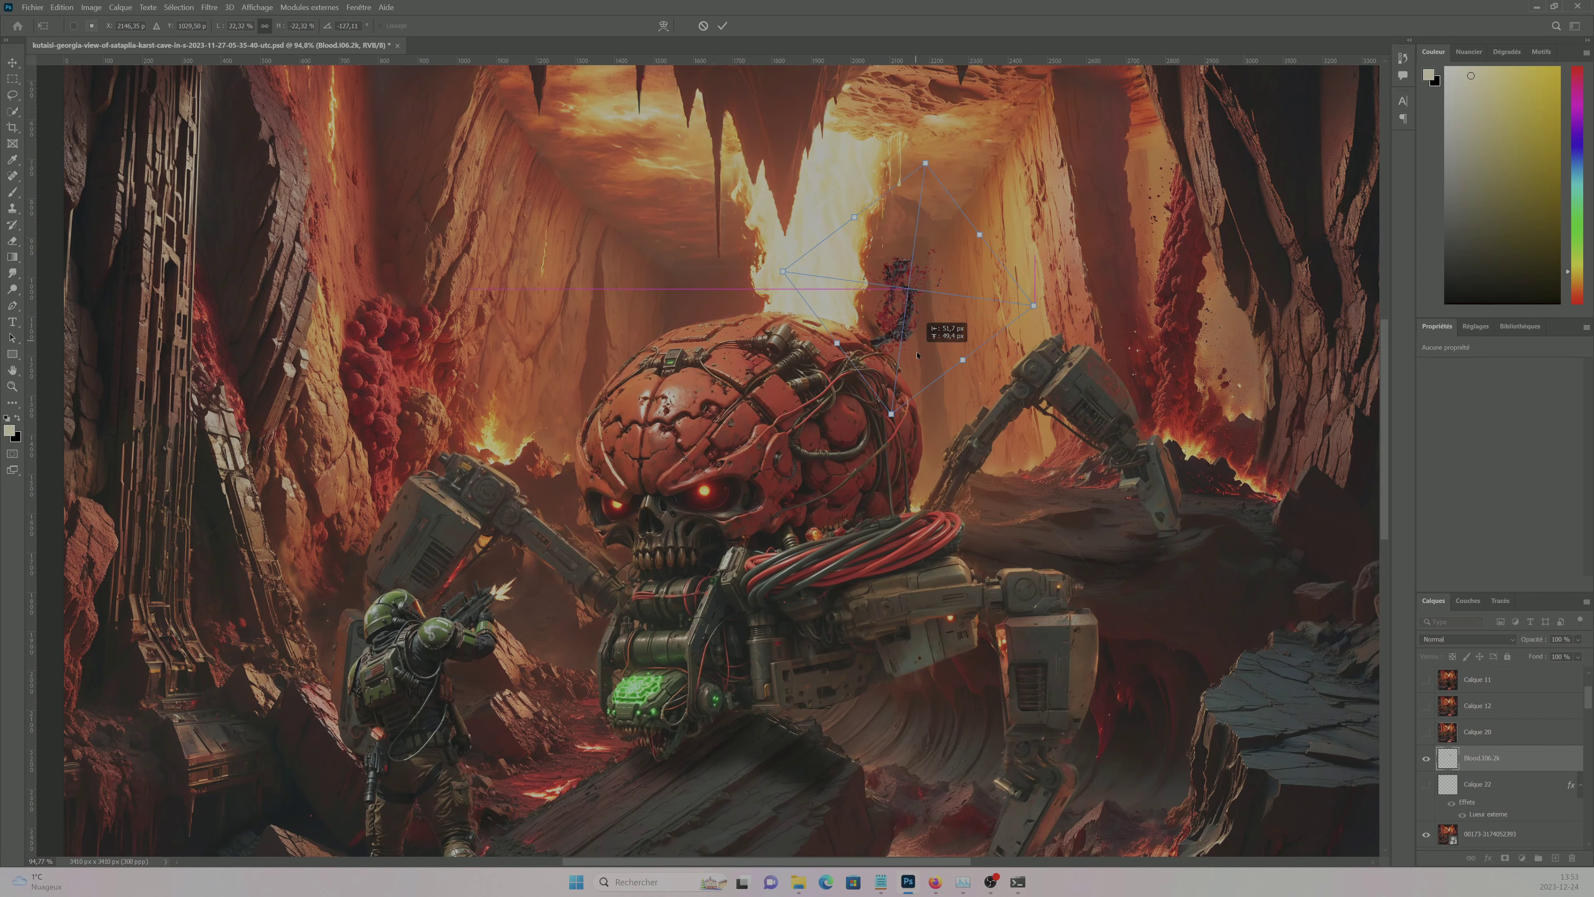
key("Return")
key("b")
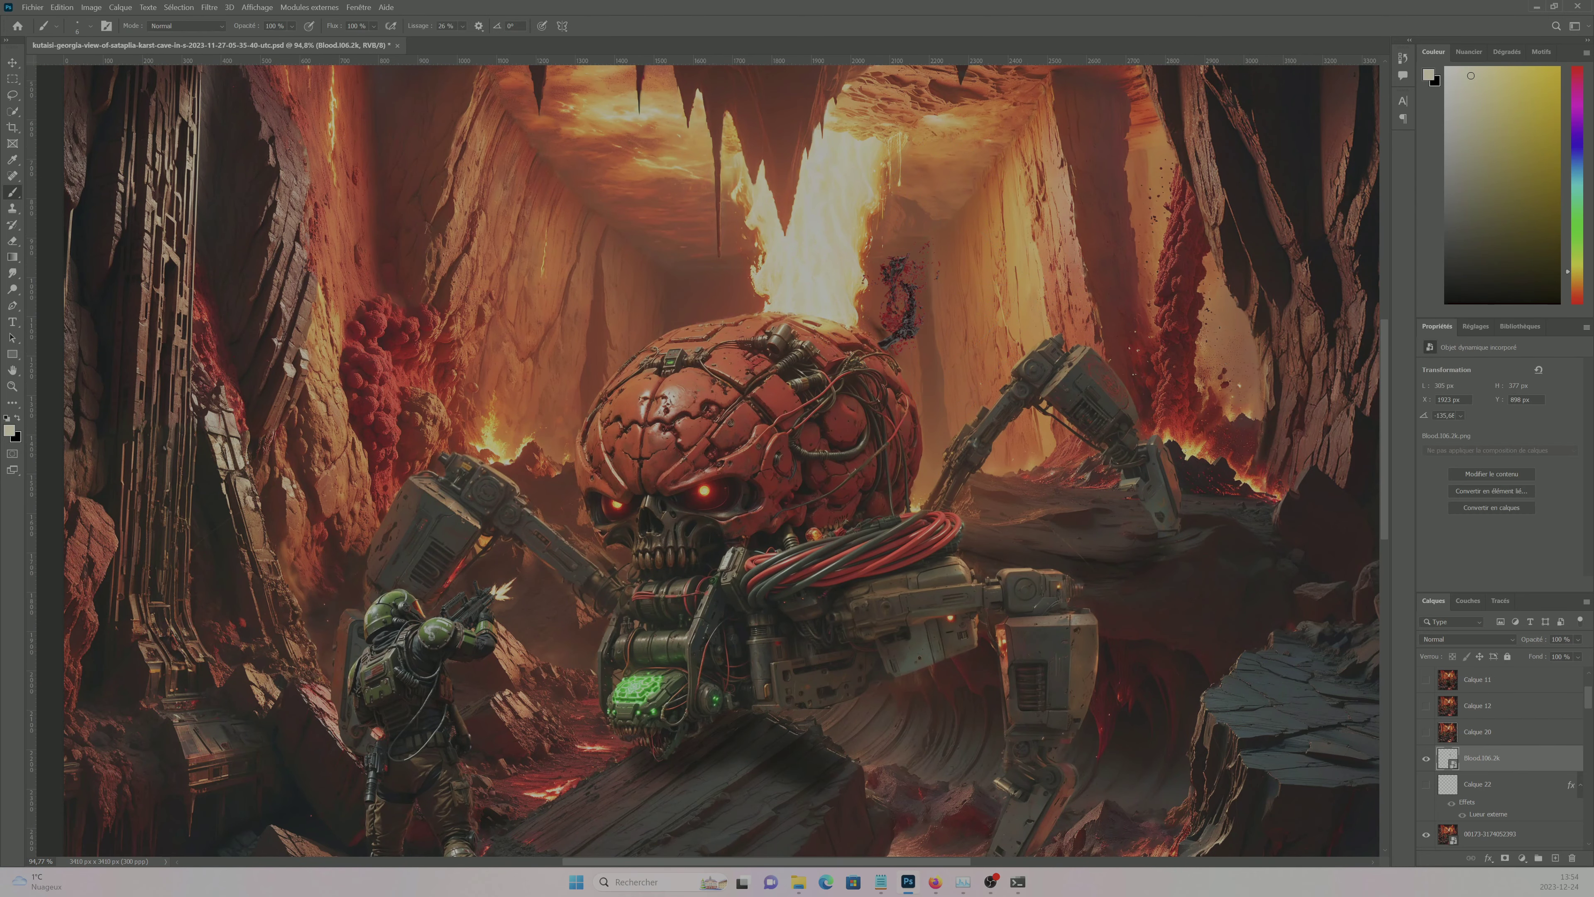
left_click_drag(433, 521, 665, 456)
key("Return")
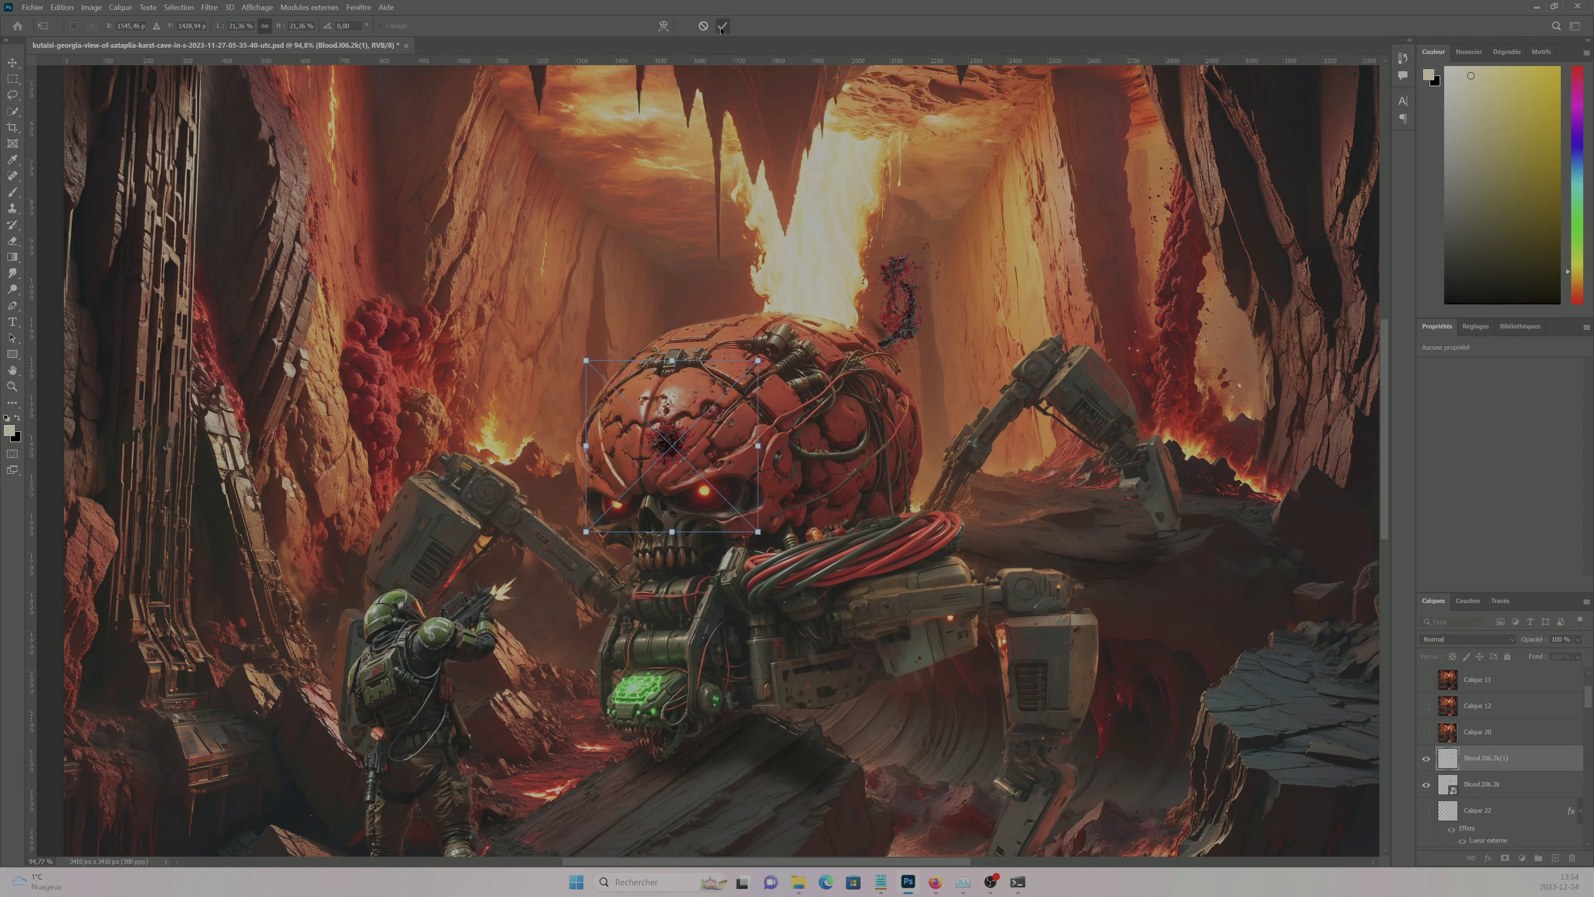
- Move the Calque 22 glowing tracer layer above the blood splats and erase excess tracer strokes
scroll(762, 435, "up", 3)
scroll(763, 435, "down", 3)
scroll(627, 377, "down", 2)
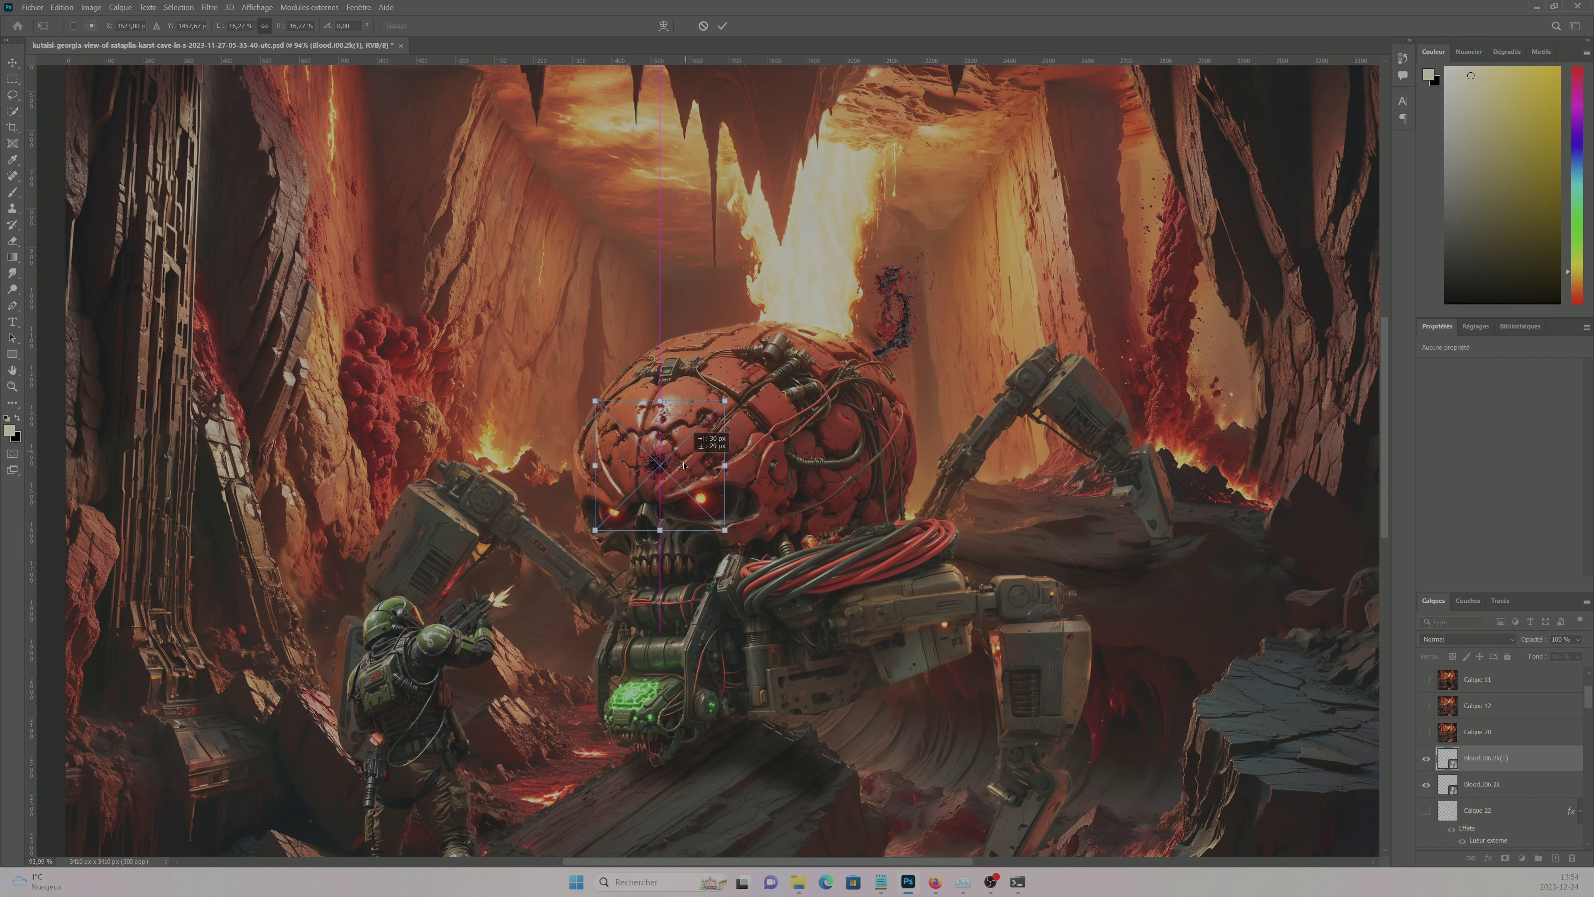
key("e")
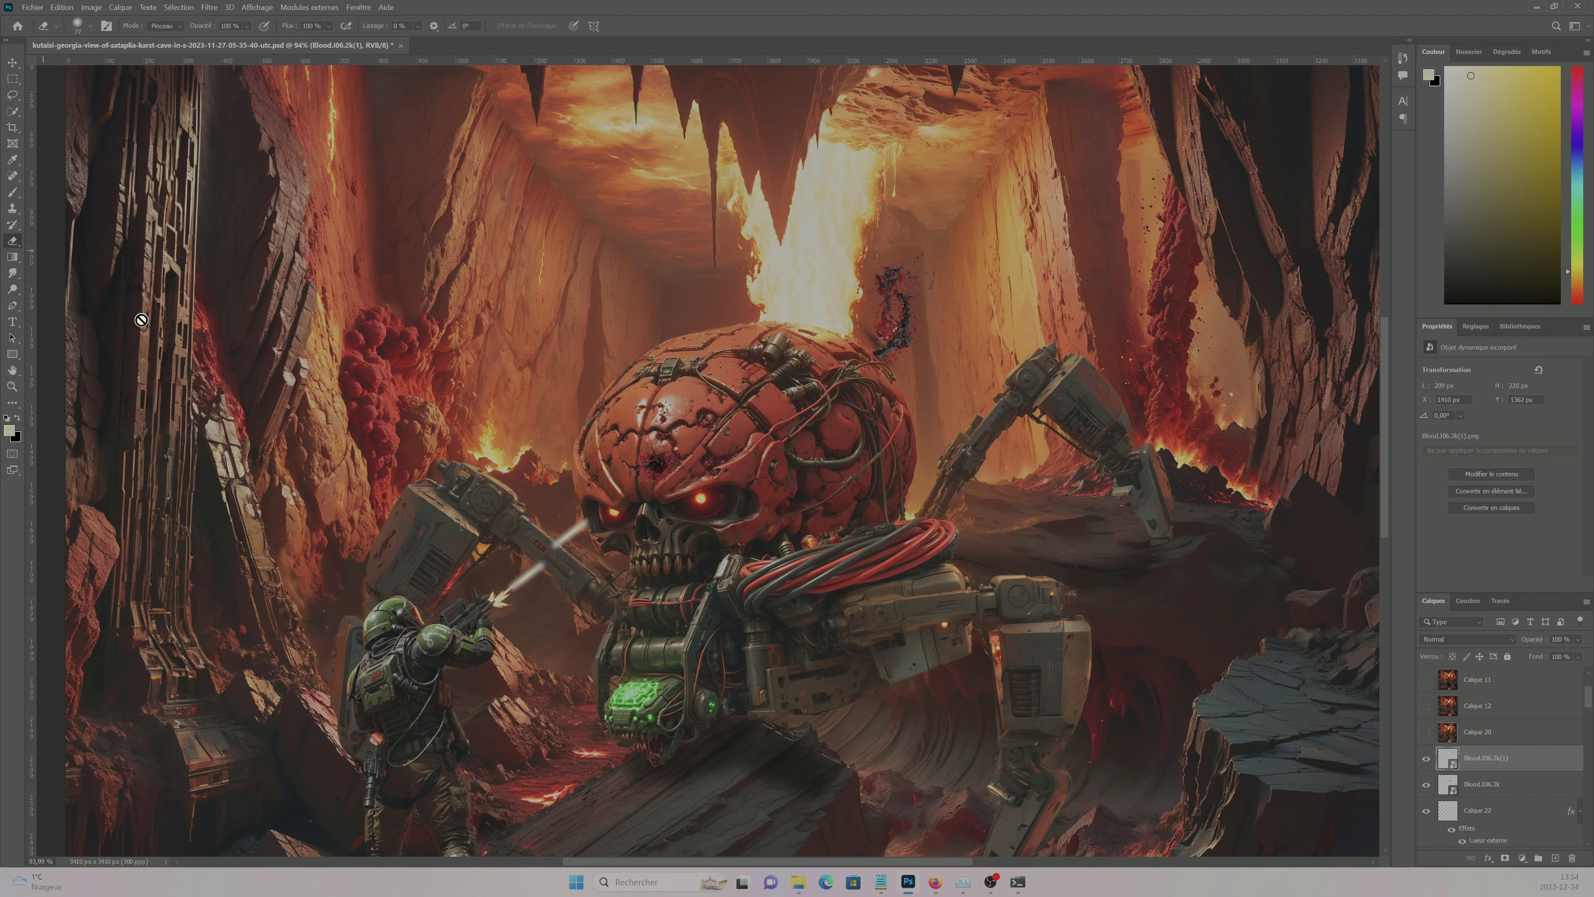
key("alt+bracketleft")
key("alt+bracketleft")
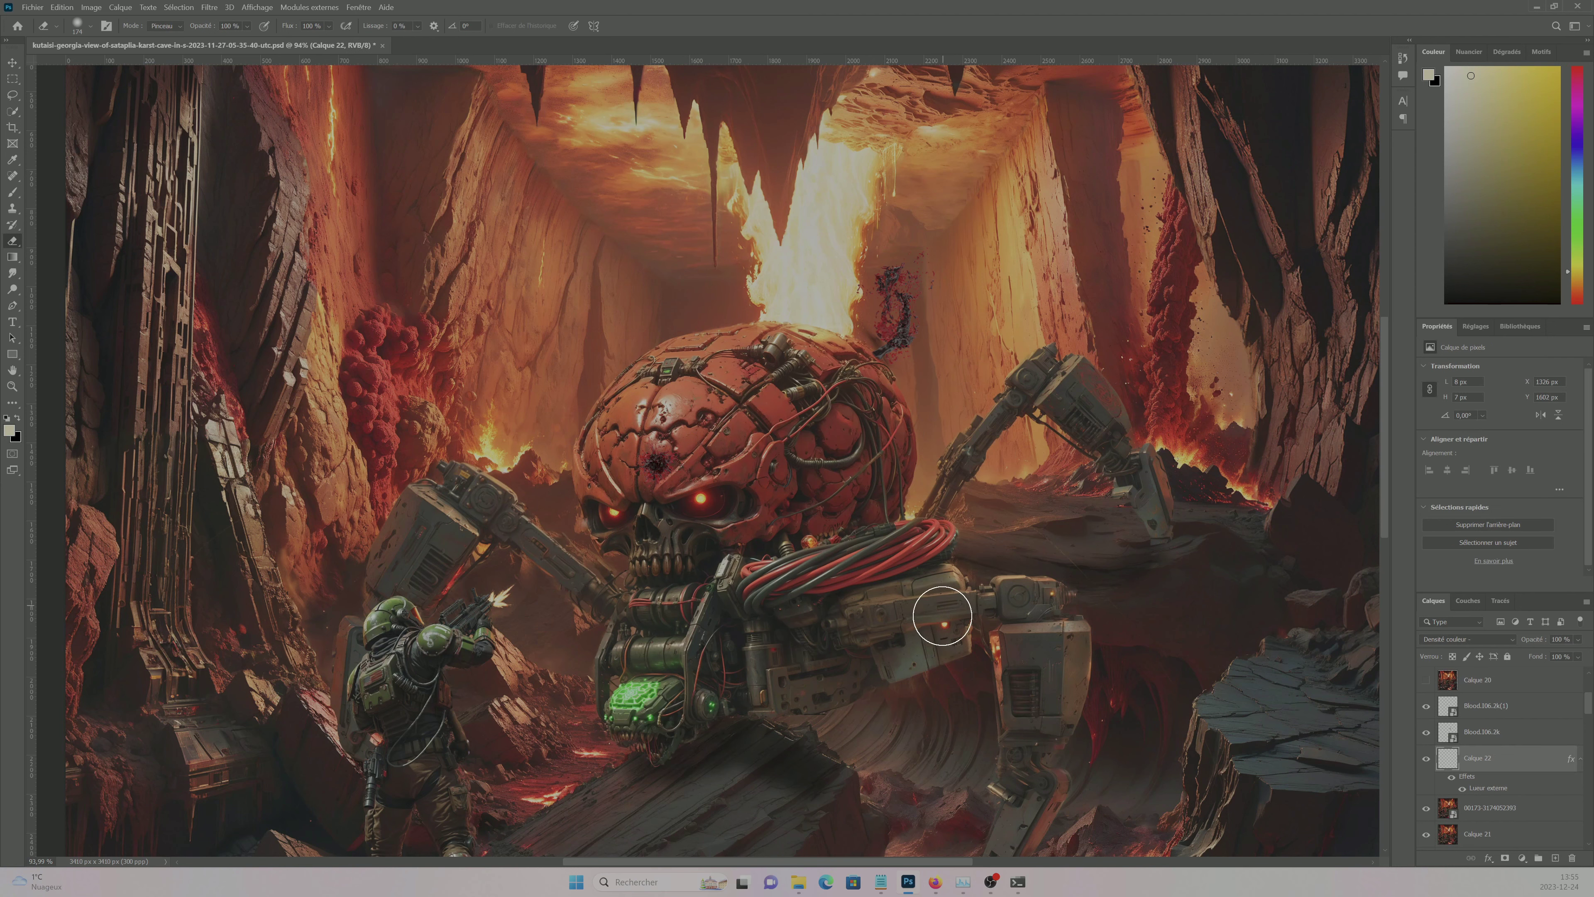
key("b")
key("ctrl+bracketright")
key("ctrl+bracketright")
scroll(974, 329, "up", 1)
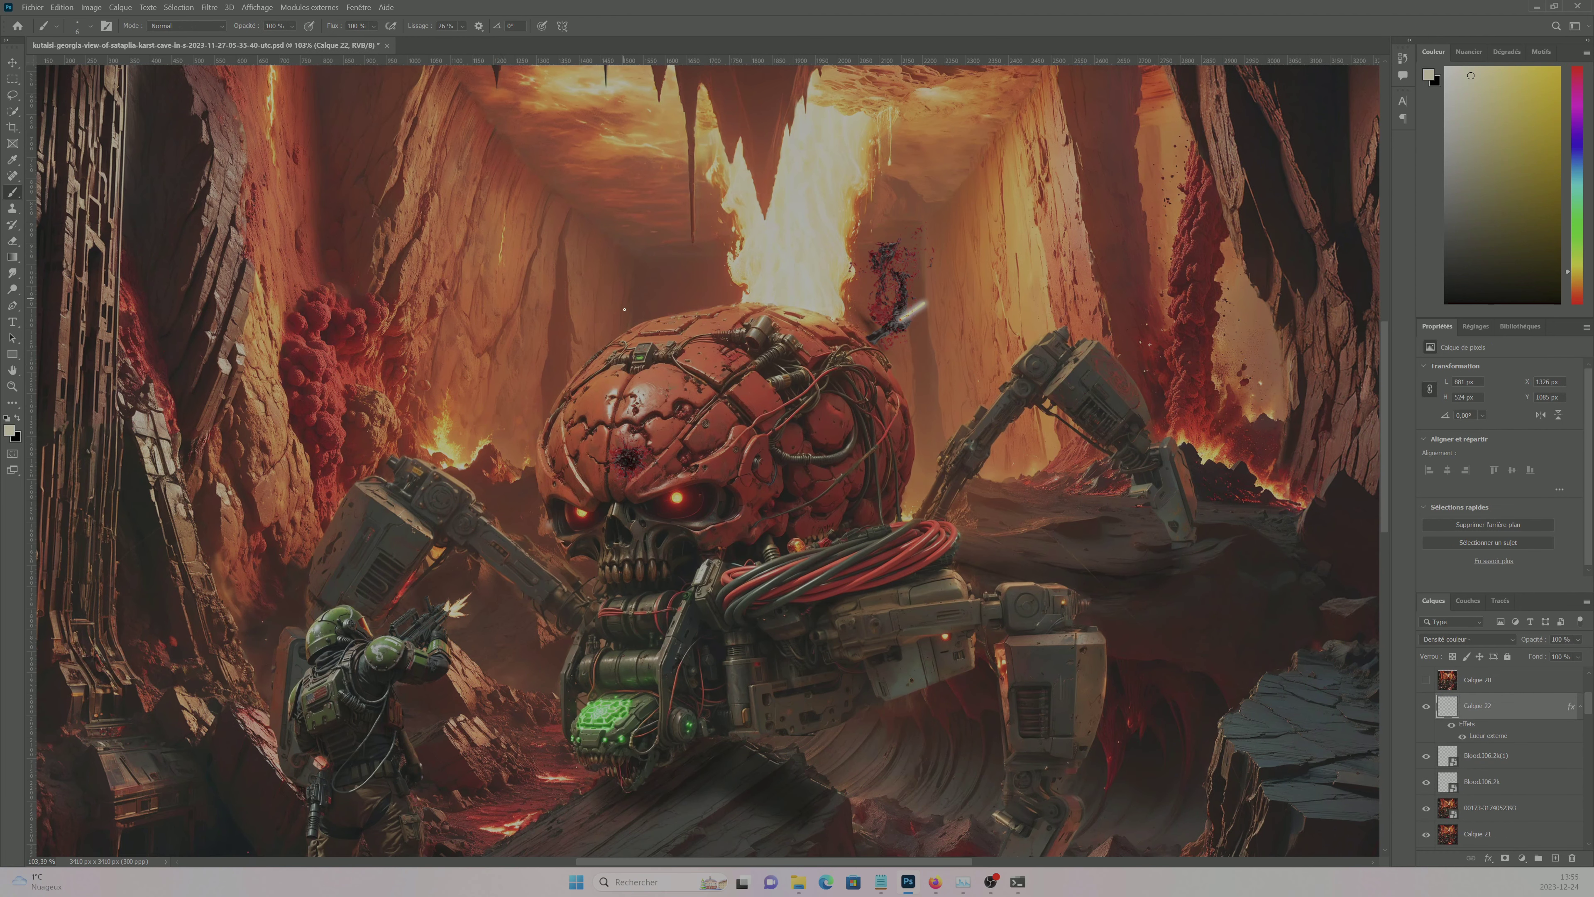
key("e")
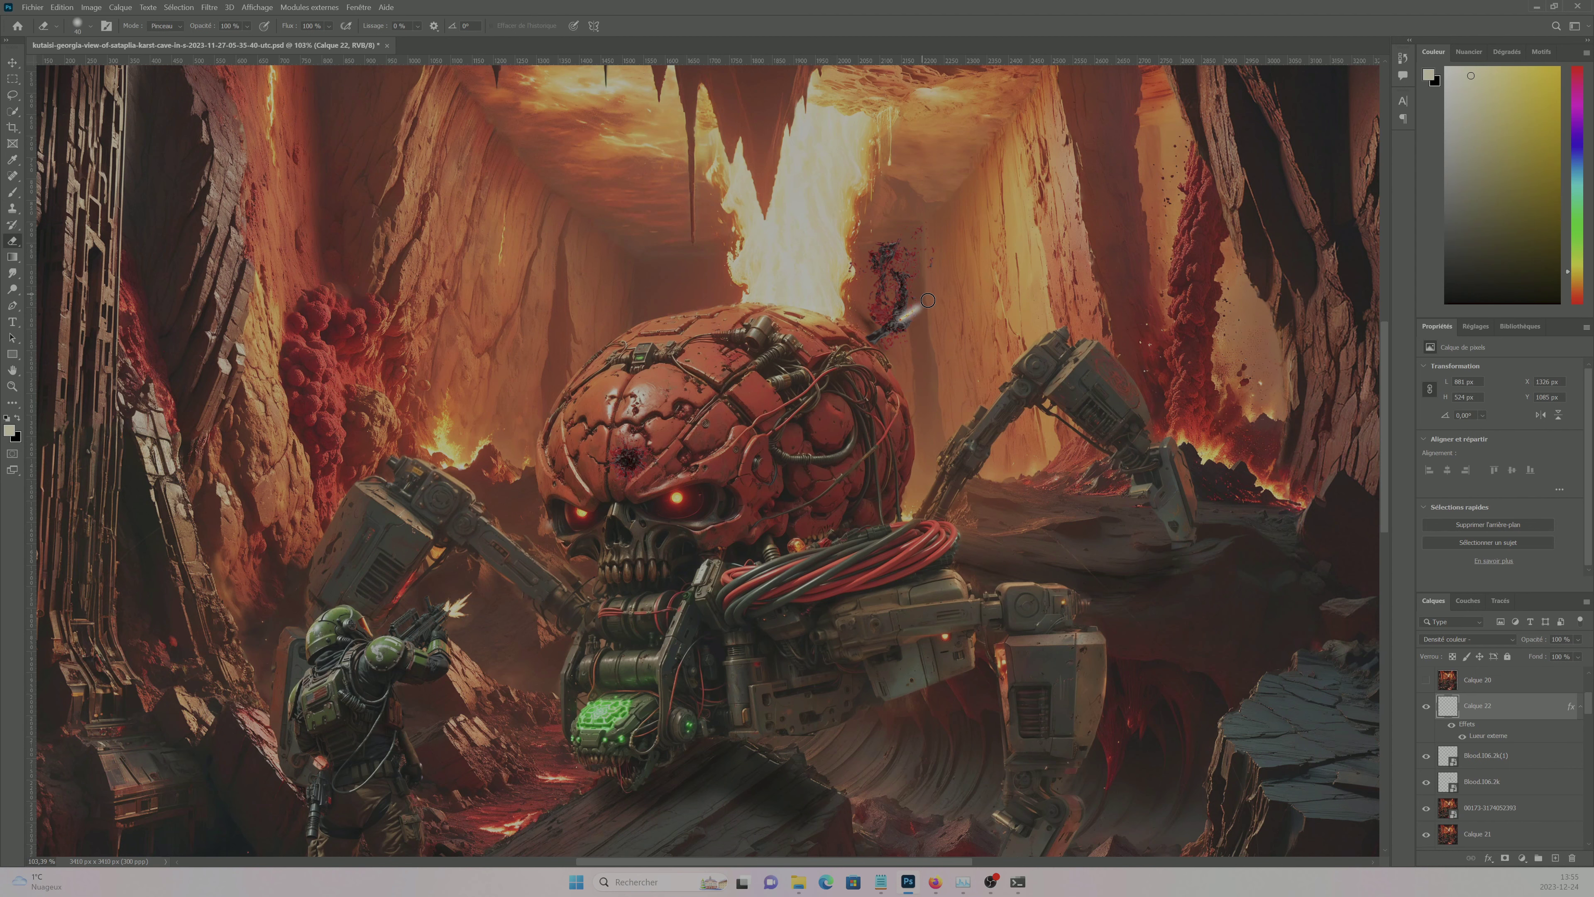
scroll(927, 300, "down", 2)
scroll(1126, 430, "left", 3)
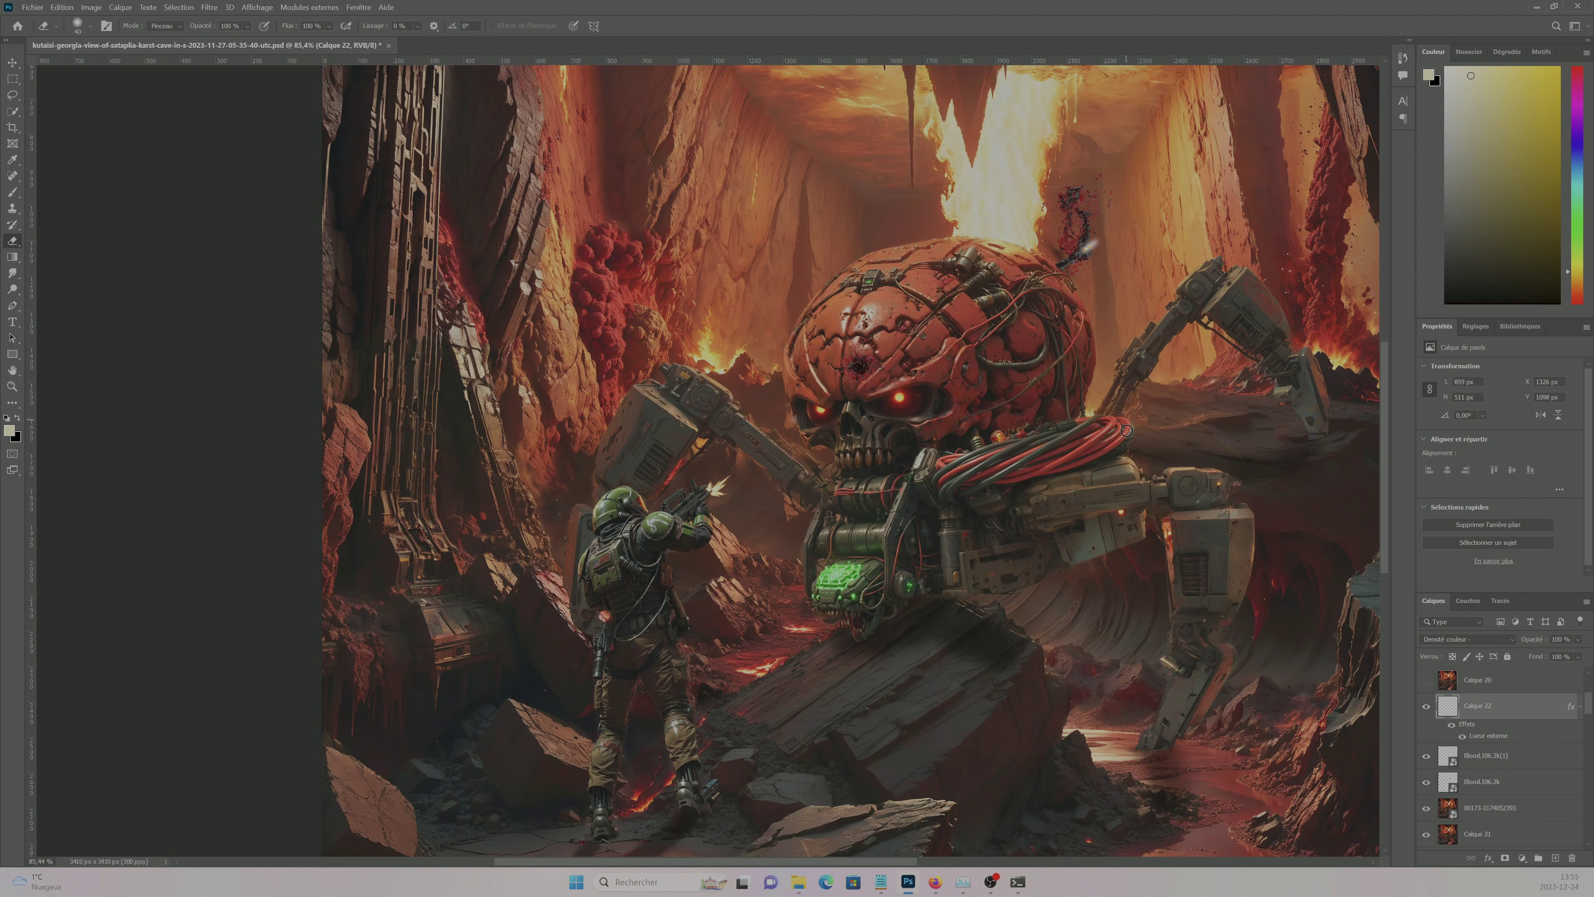
left_click_drag(953, 286, 1073, 289)
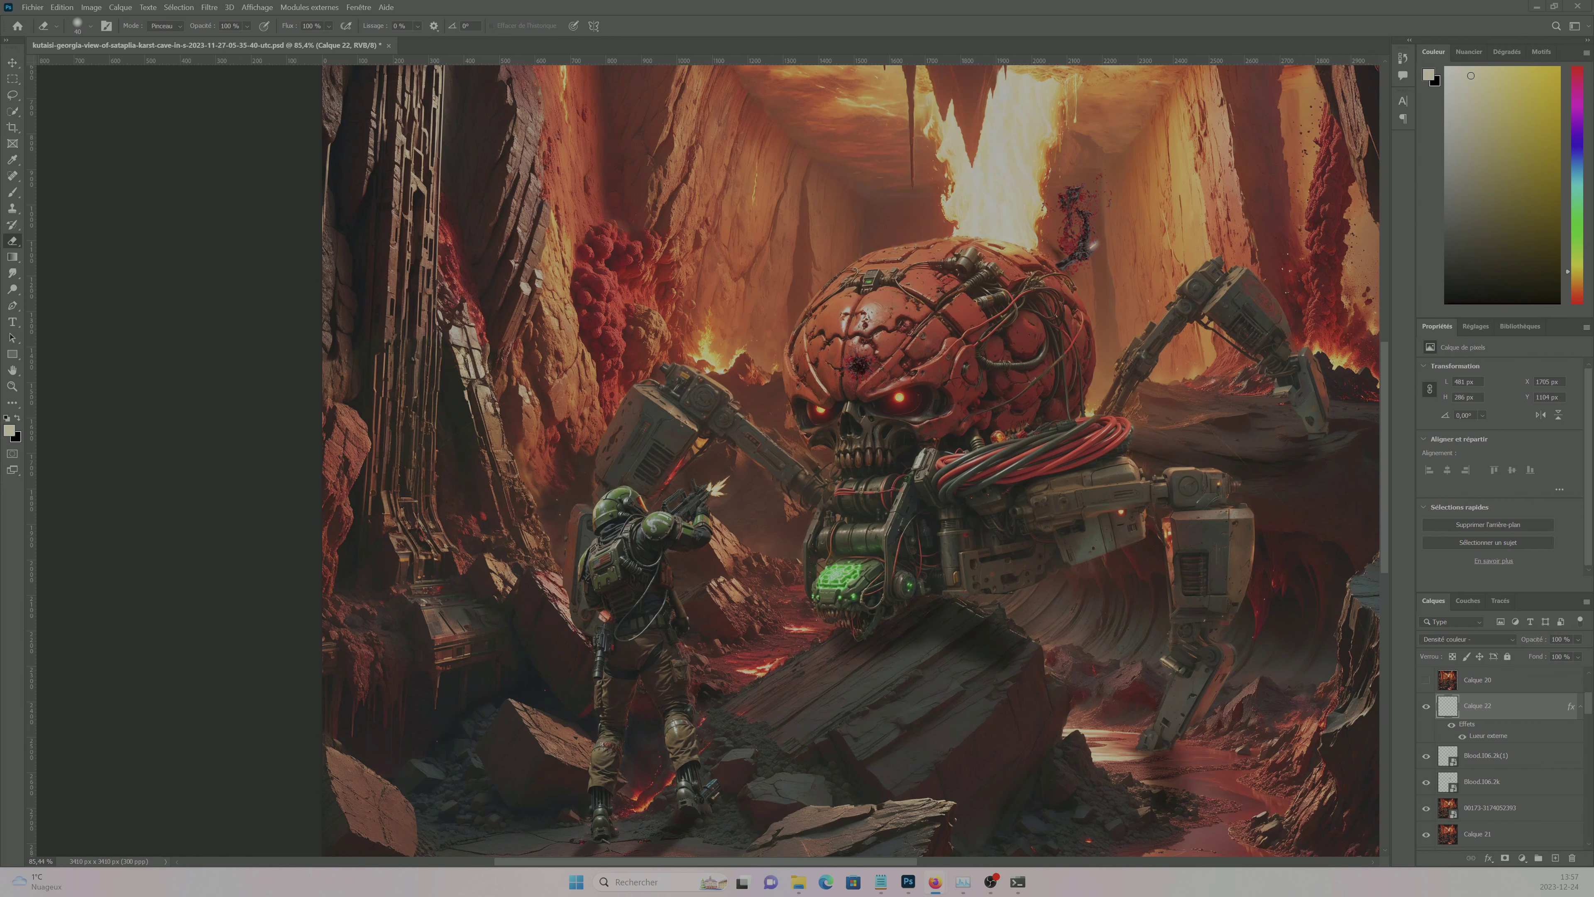
- Alt-drag a copy of the Calque 22 glow layer, then stamp the visible scene into new layer Calque 23
left_click_drag(1092, 241, 740, 469)
key("v")
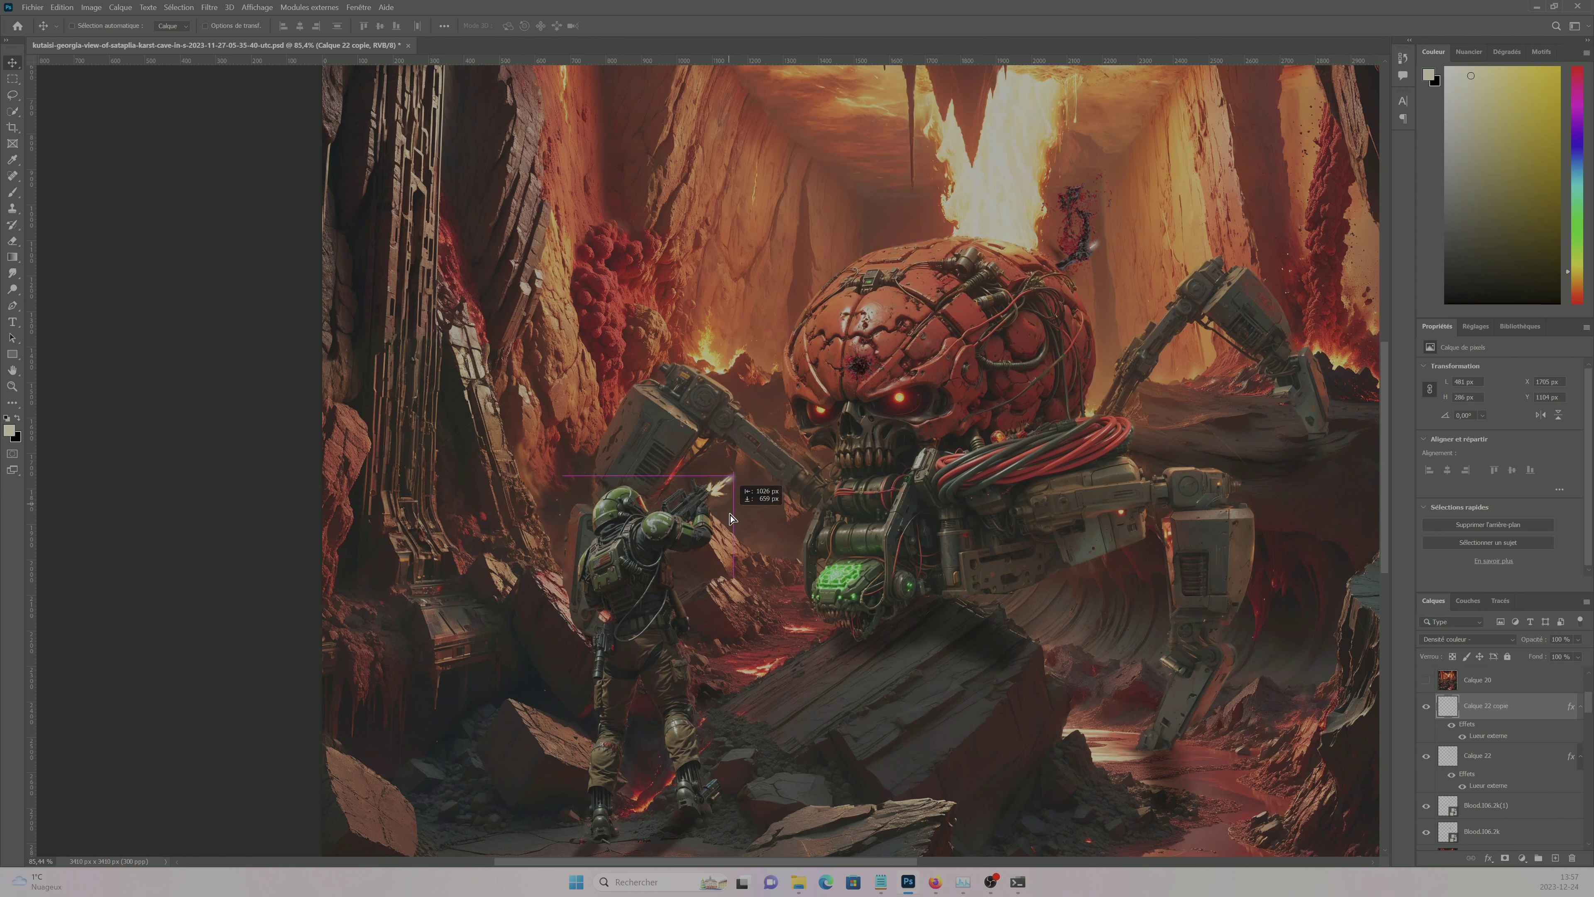
scroll(779, 464, "up", 3)
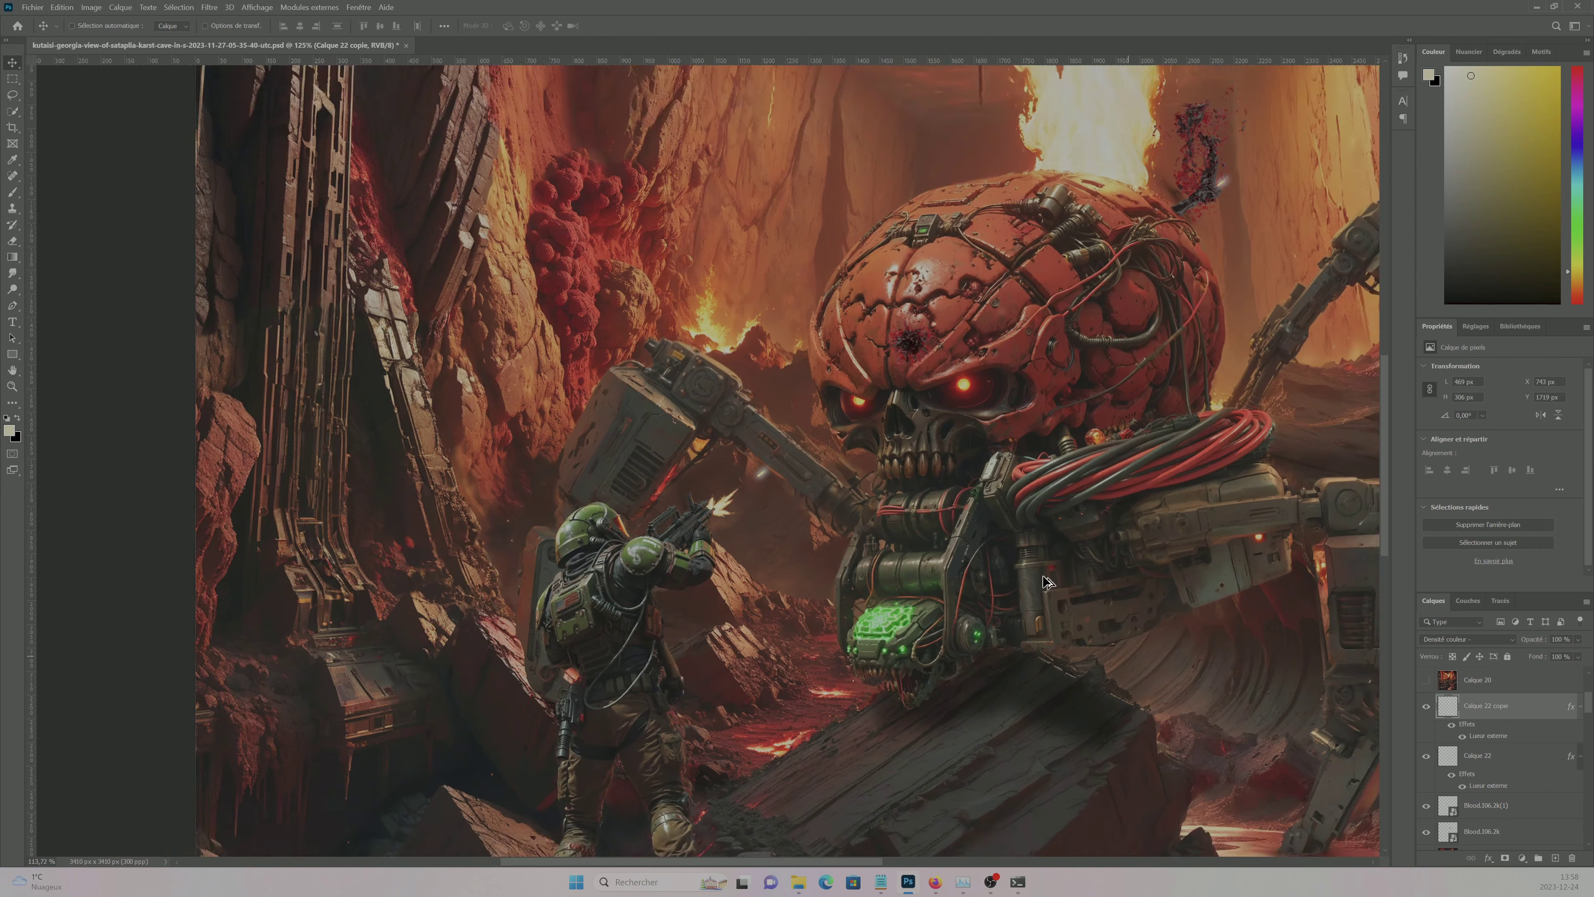
scroll(790, 475, "down", 3)
right_click(1481, 705)
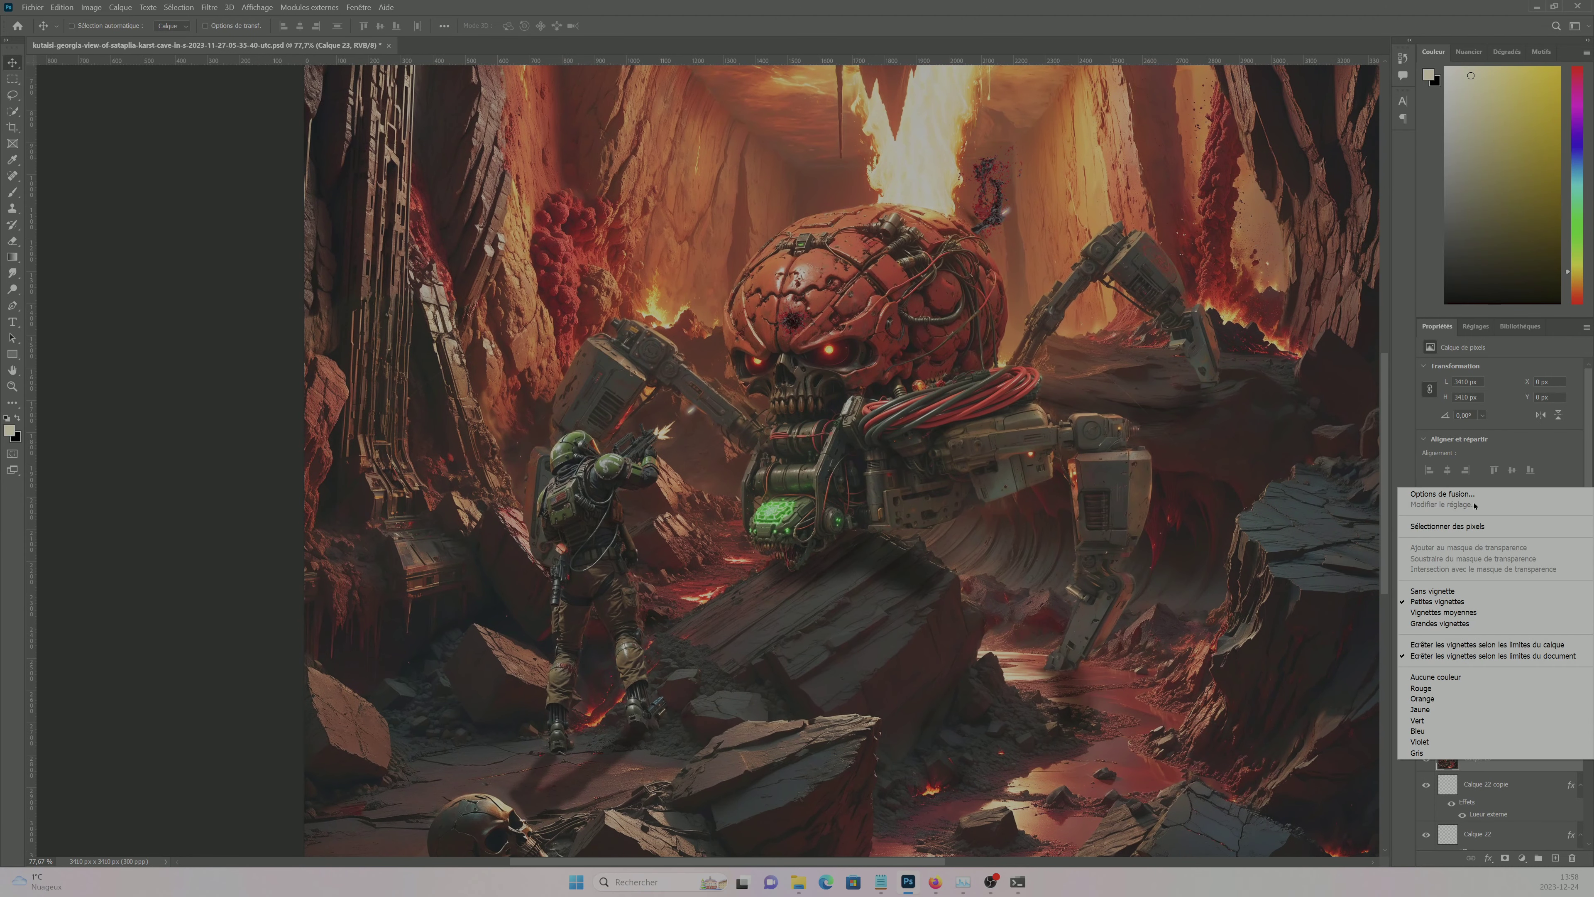
left_click(1462, 691)
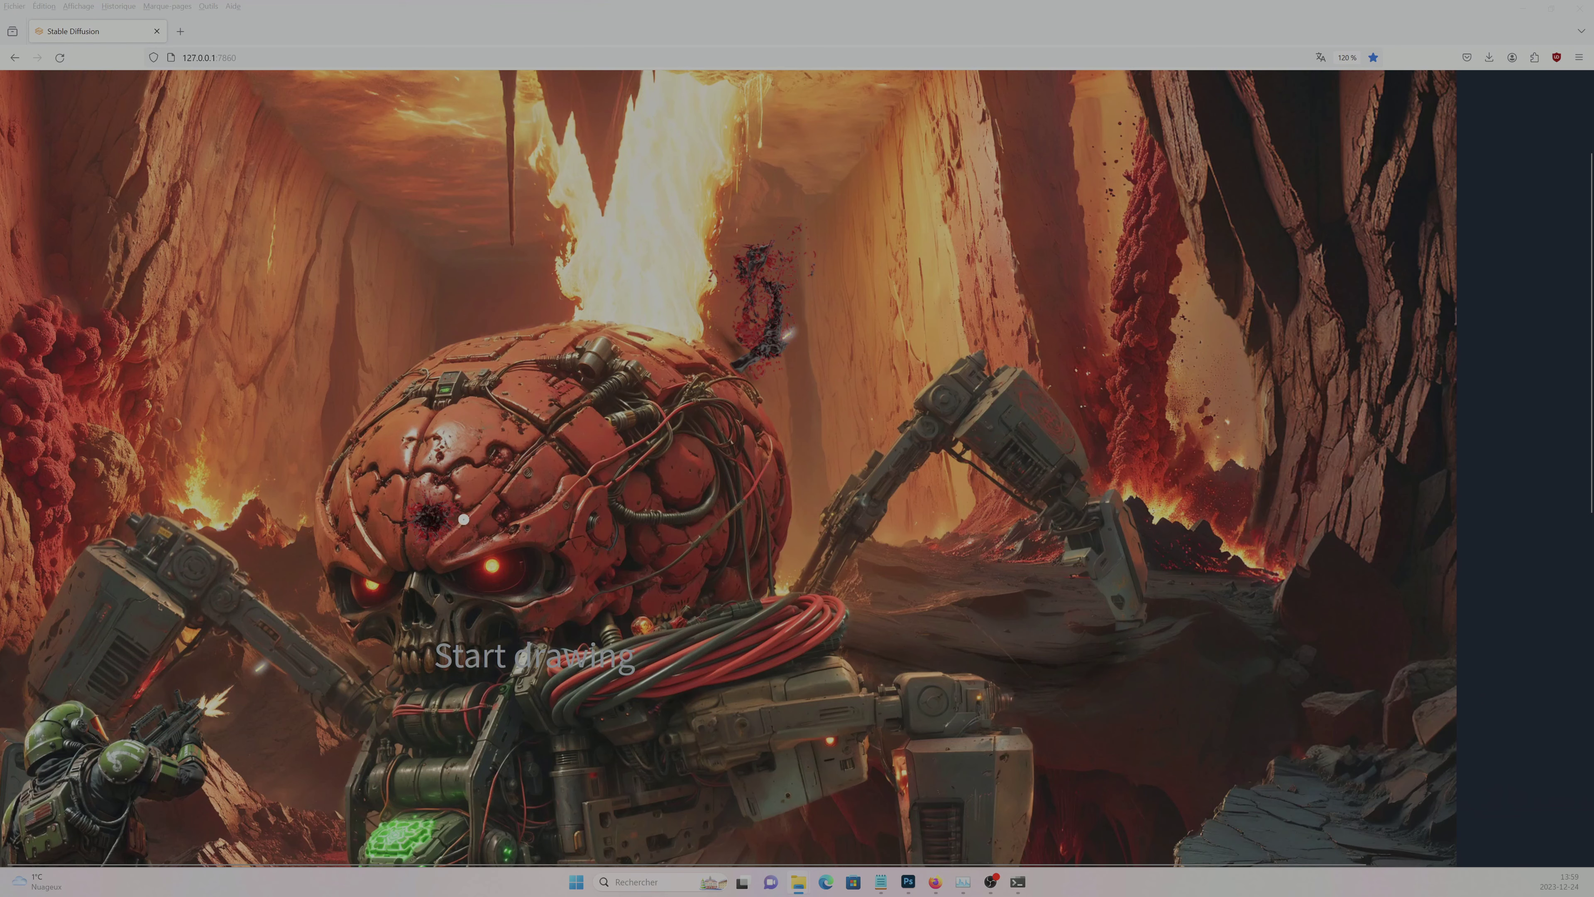
- Inpaint the area around the wound, close its preview and select the 3410 width value
left_click_drag(464, 520, 462, 516)
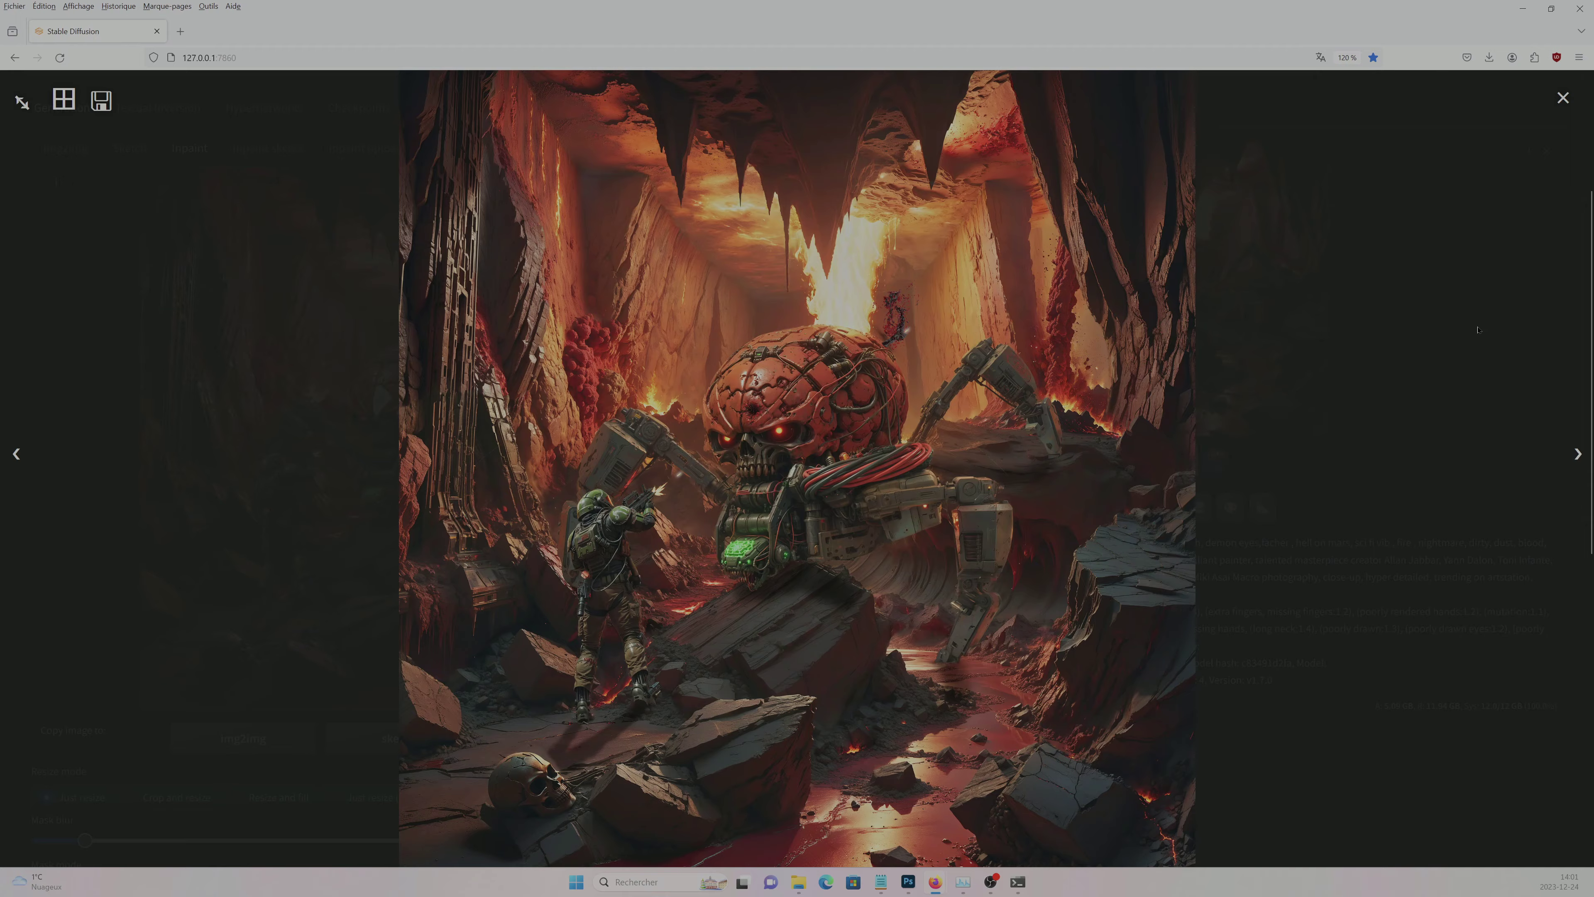
left_click(1477, 329)
double_click(526, 497)
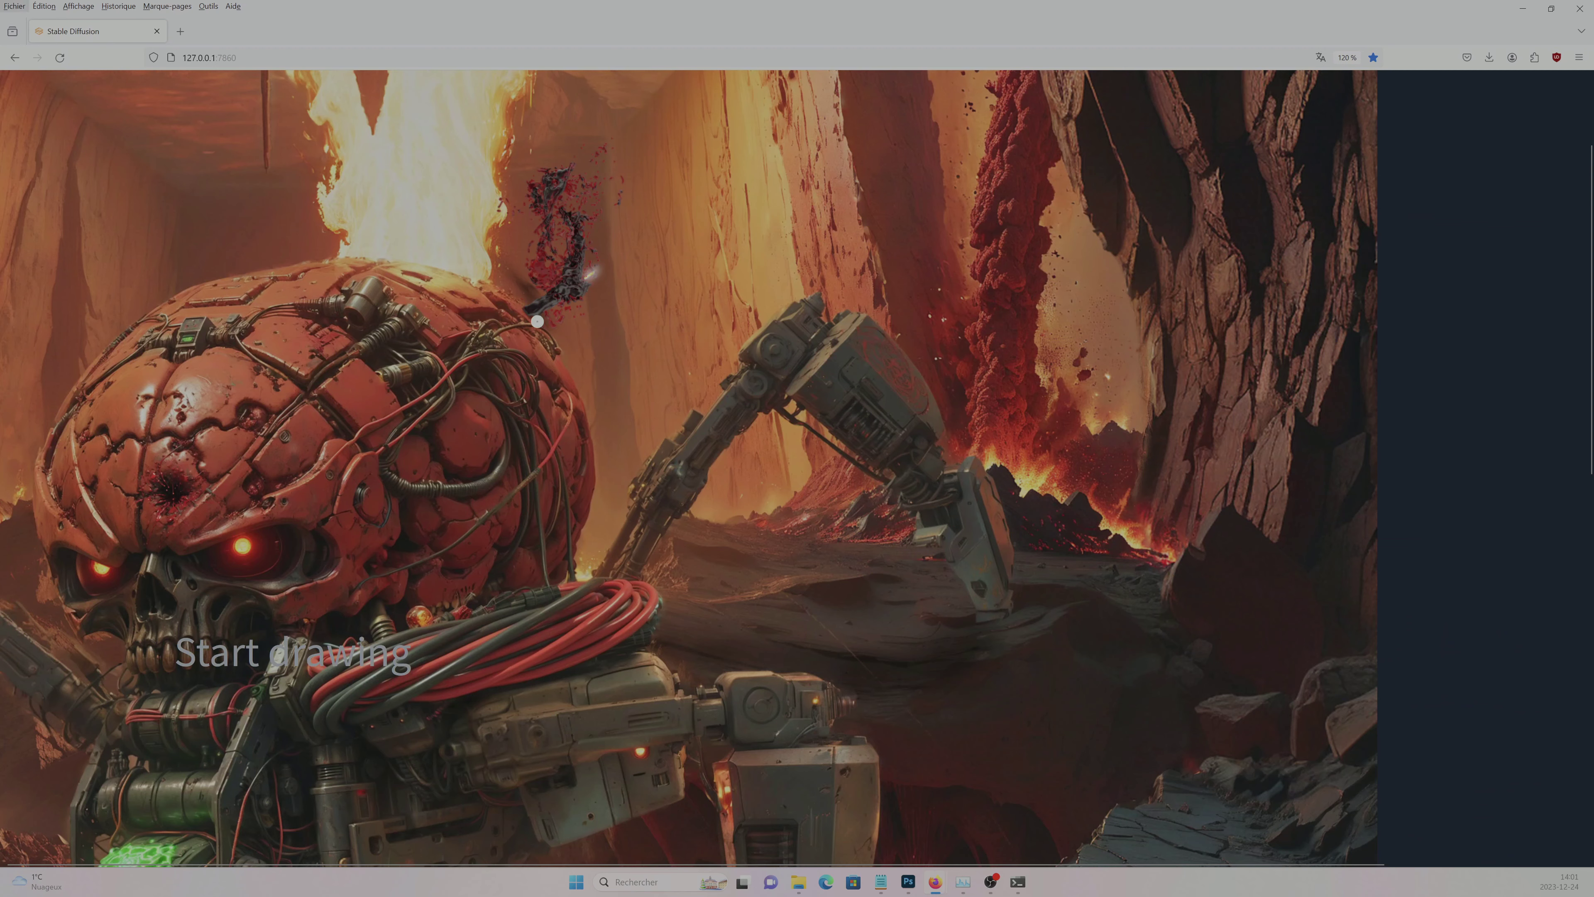
- Mask the dark splatter above the skull-brain's head and view the generated inpaint full size
left_click_drag(534, 320, 556, 171)
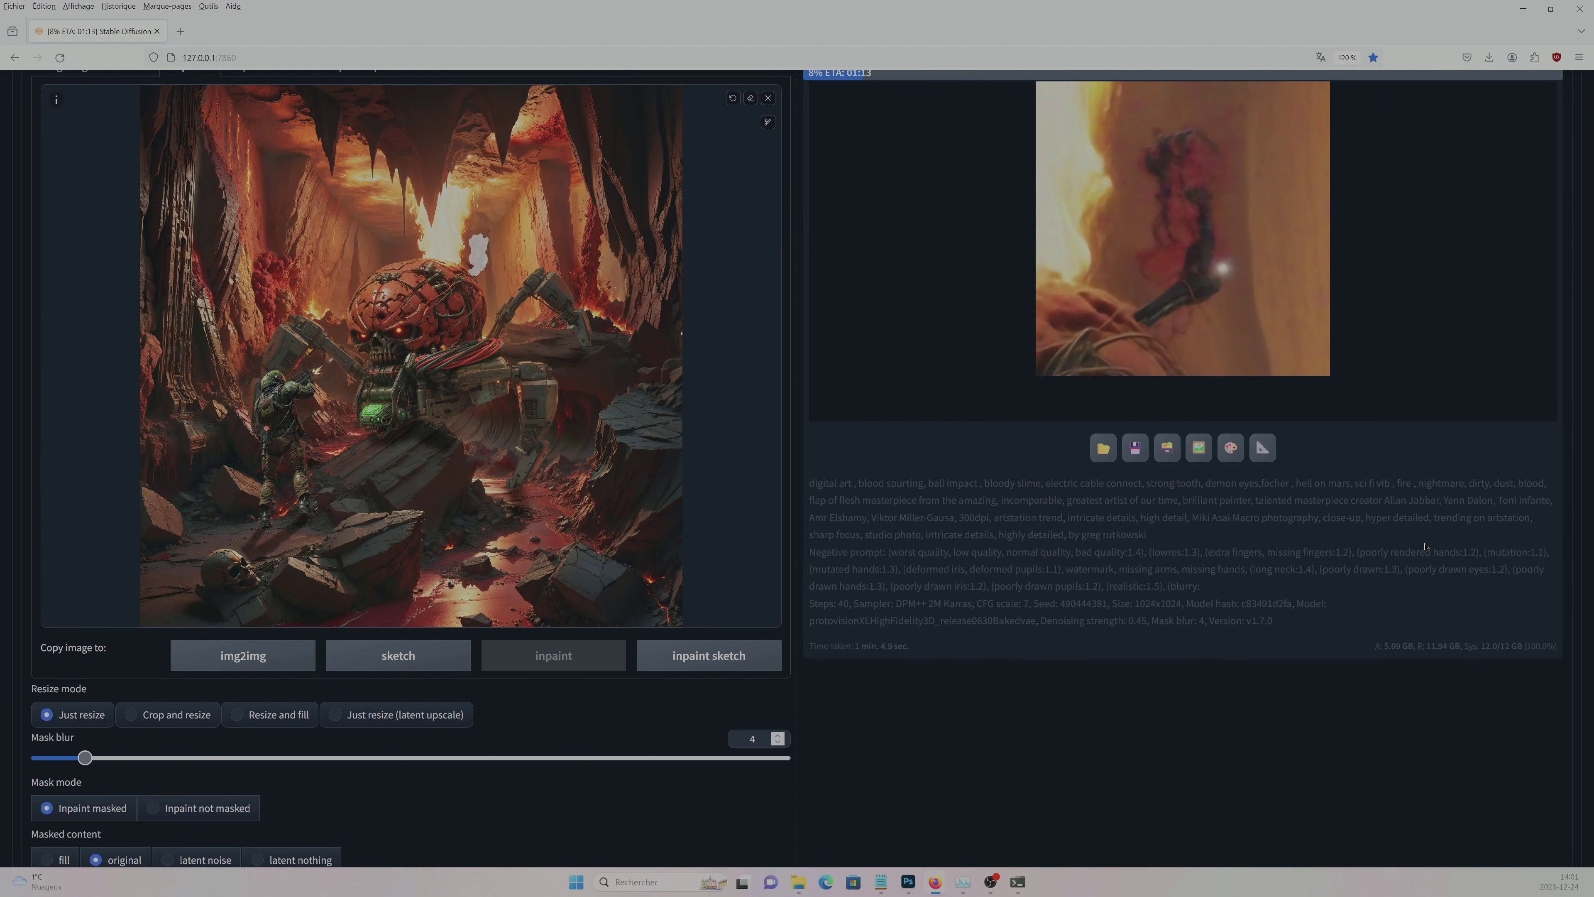
scroll(1424, 546, "up", 1)
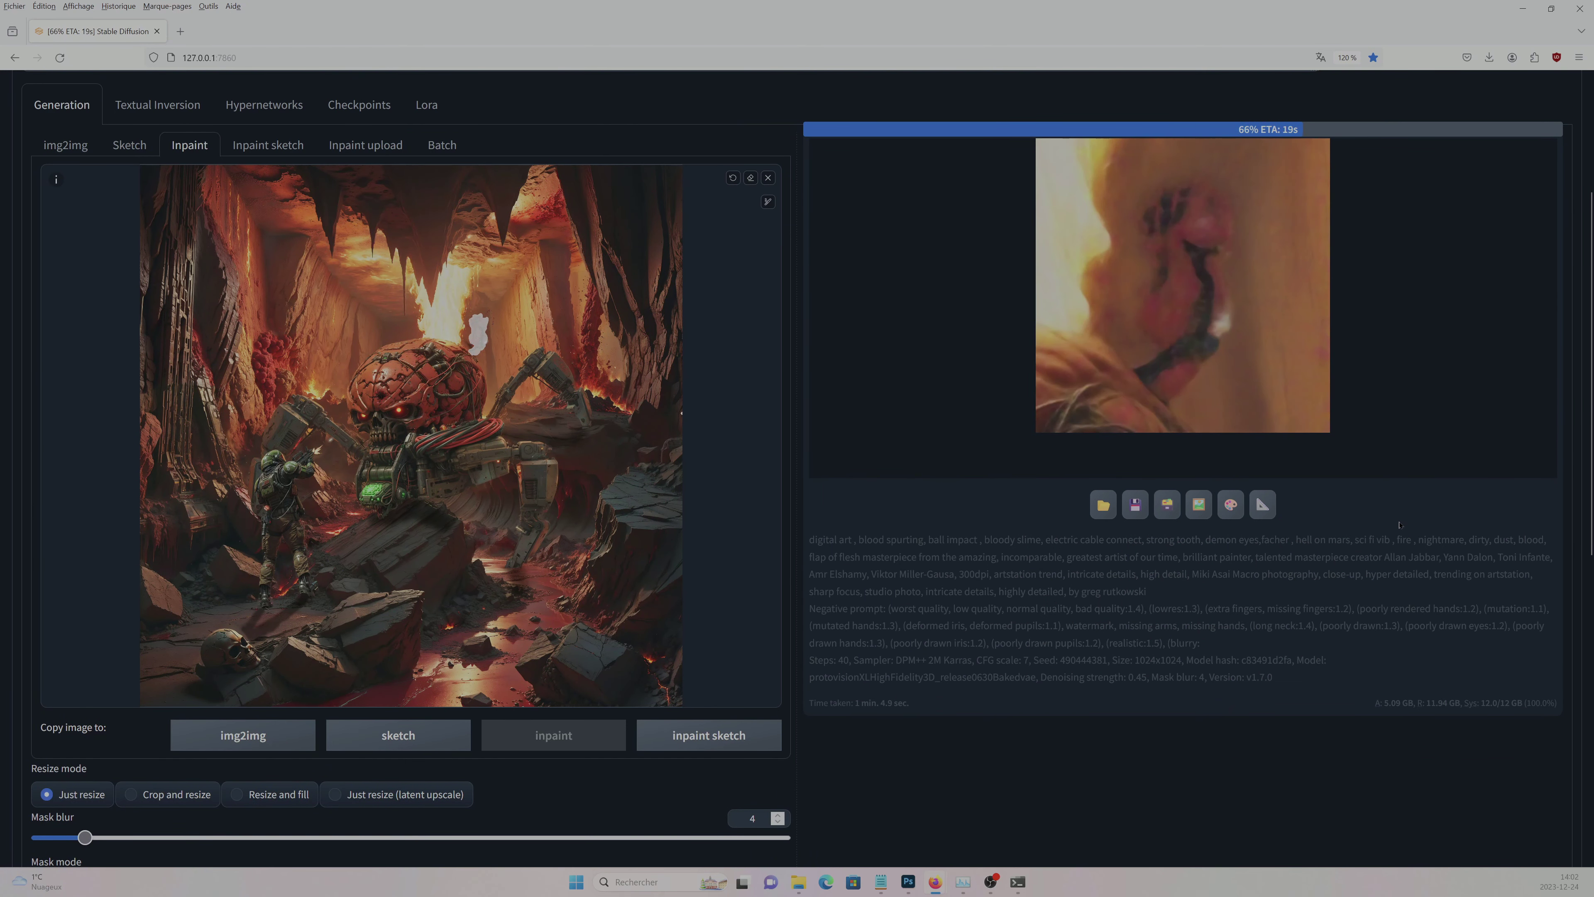
scroll(368, 812, "down", 6)
scroll(1361, 632, "up", 6)
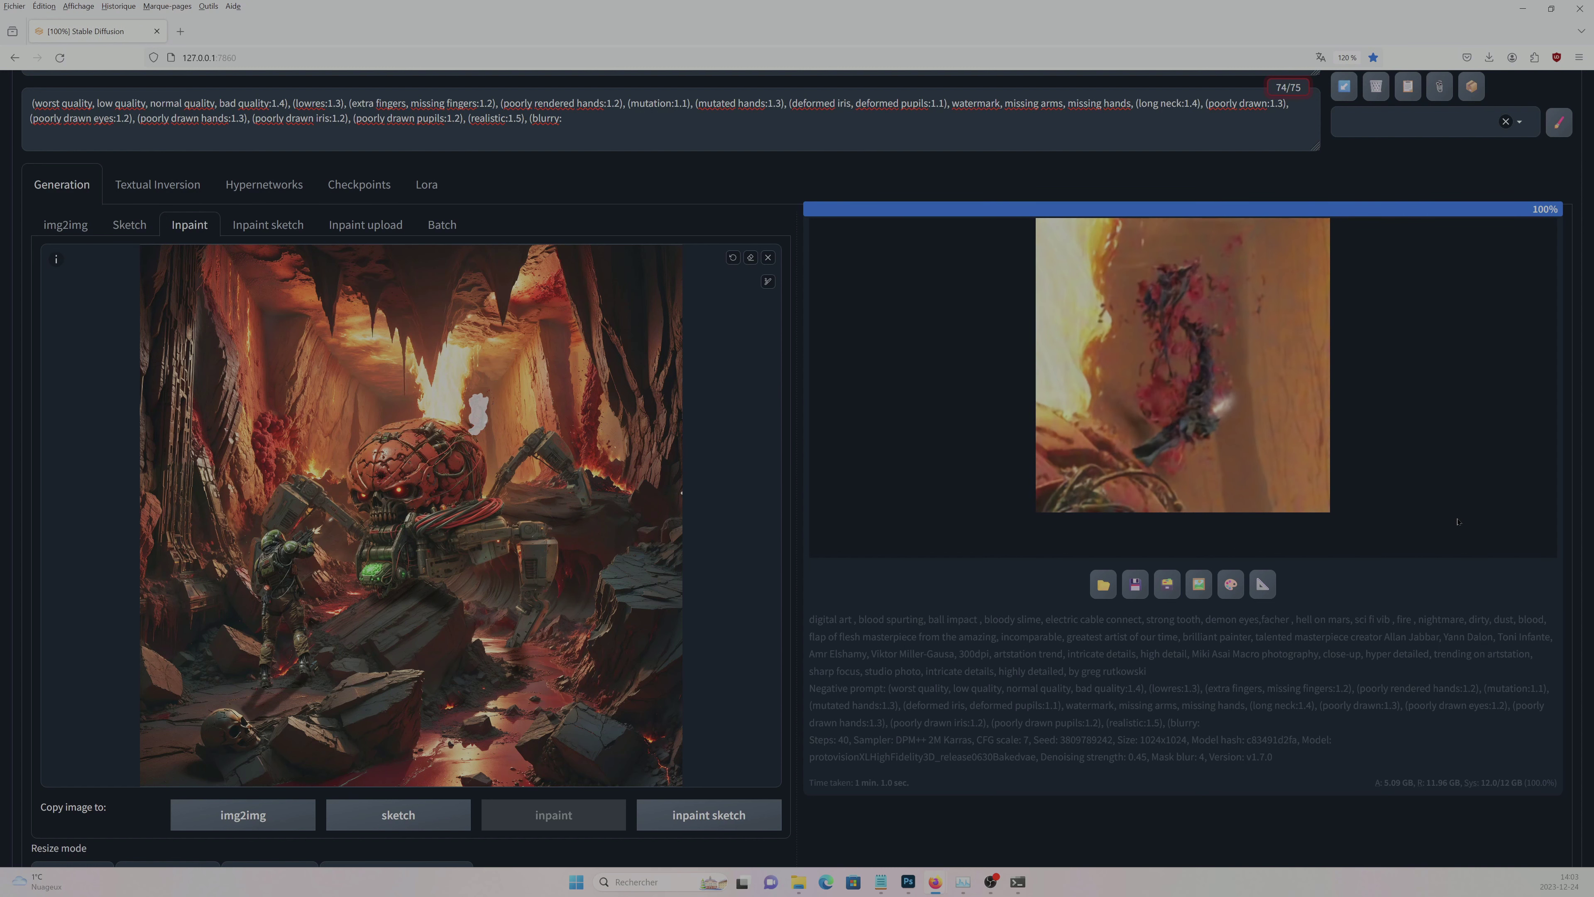
left_click(1457, 521)
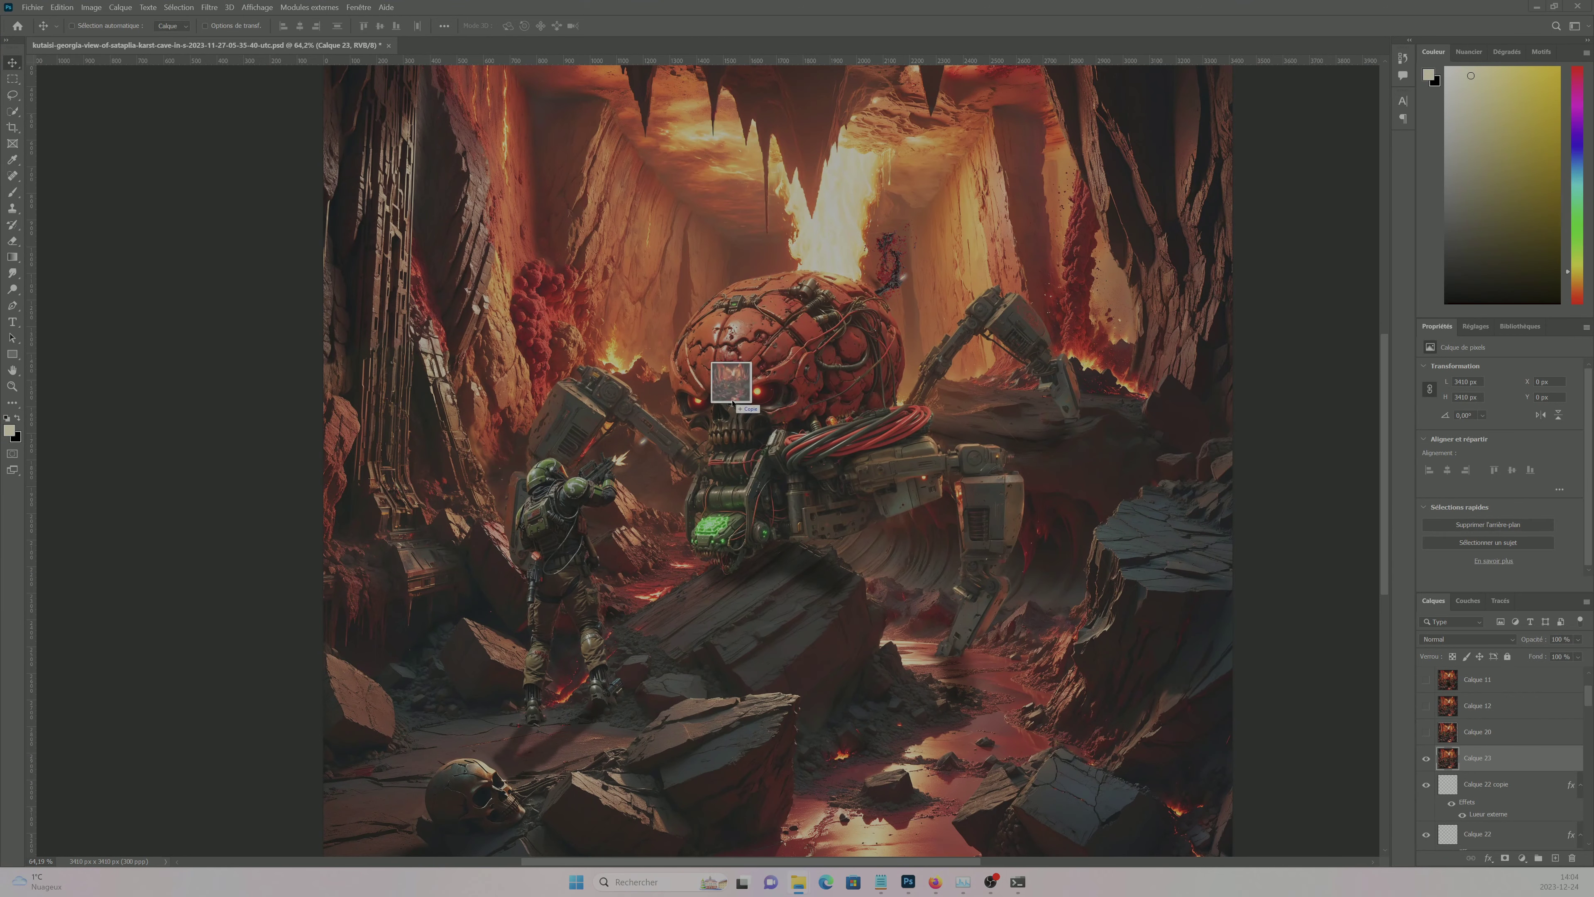
- Bring the inpainted result into Photoshop and move the Blood.I06.2k(1) layer above it
left_click_drag(733, 403, 733, 403)
scroll(774, 439, "up", 5)
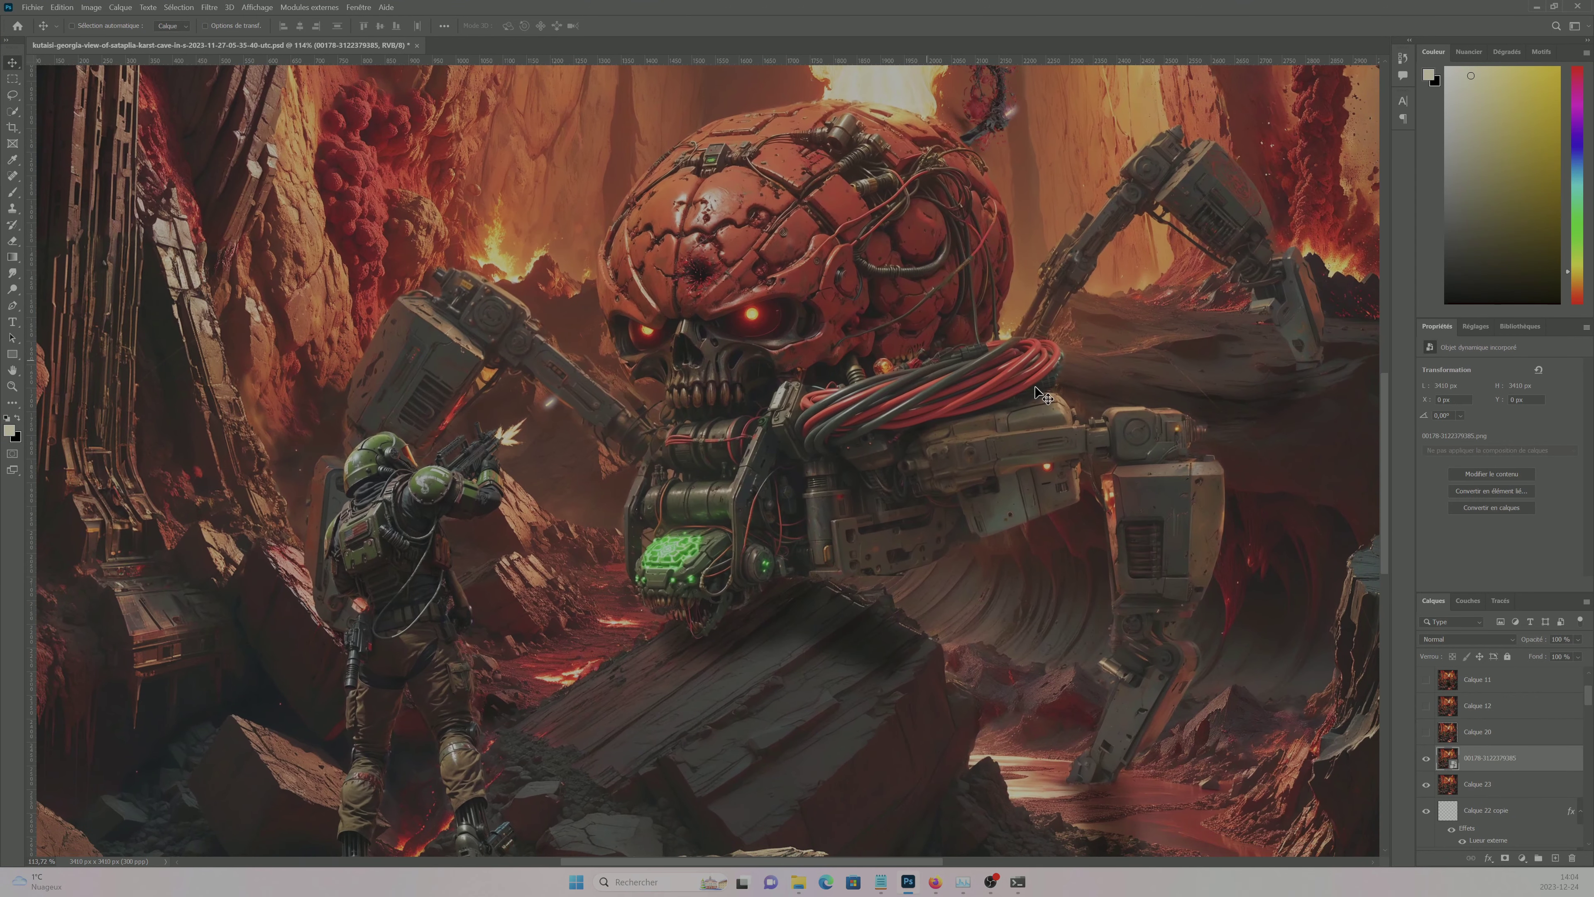
left_click_drag(1577, 638, 1554, 652)
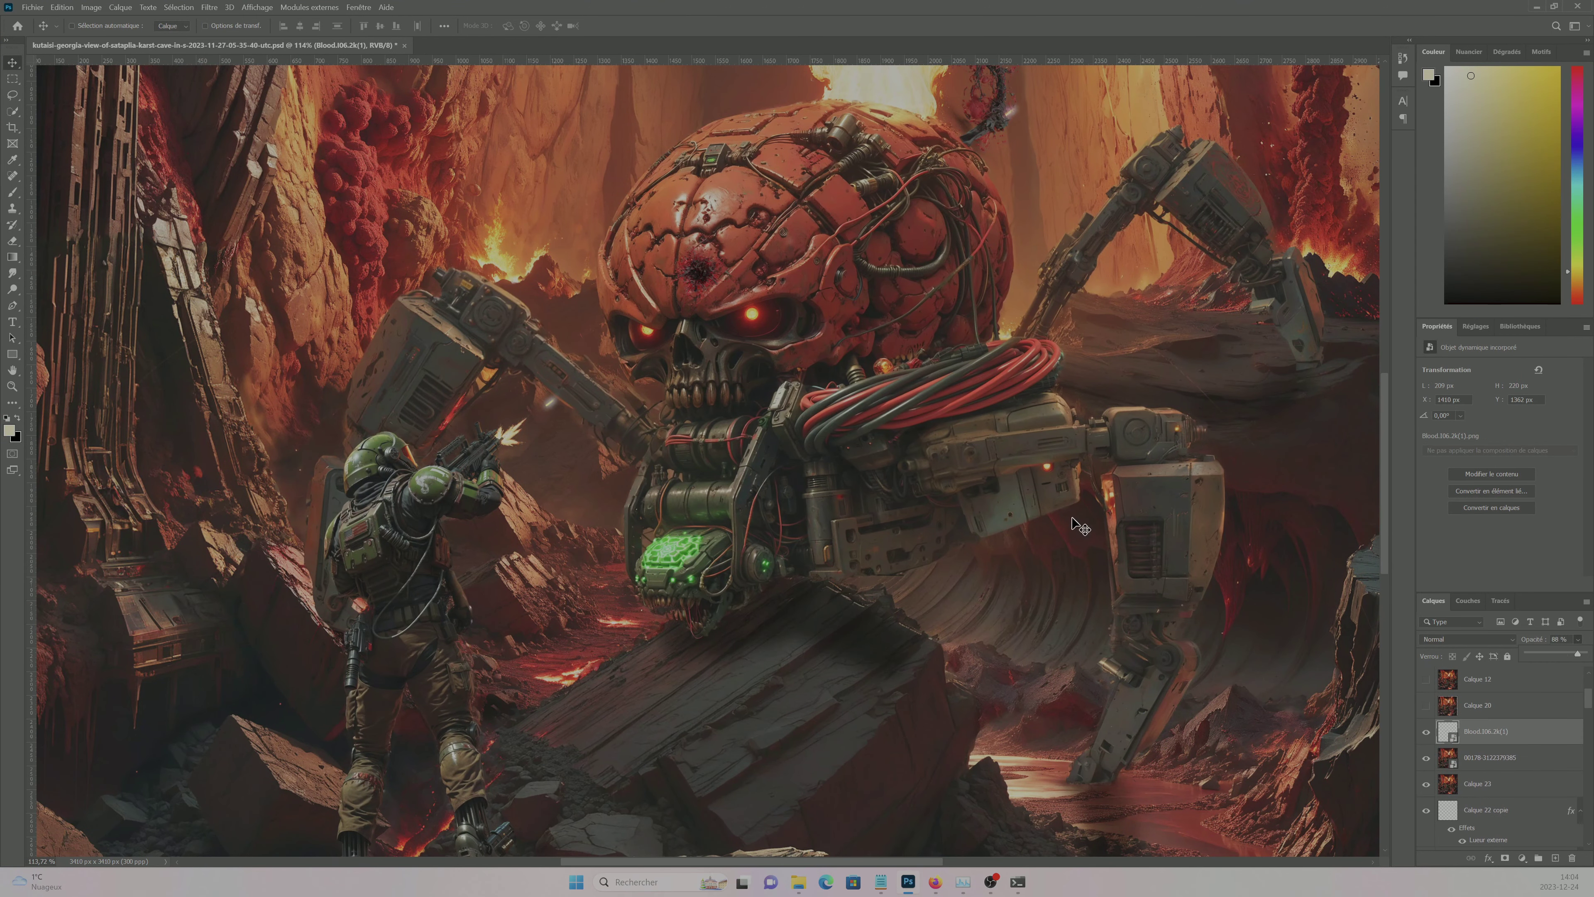
scroll(1079, 526, "down", 5)
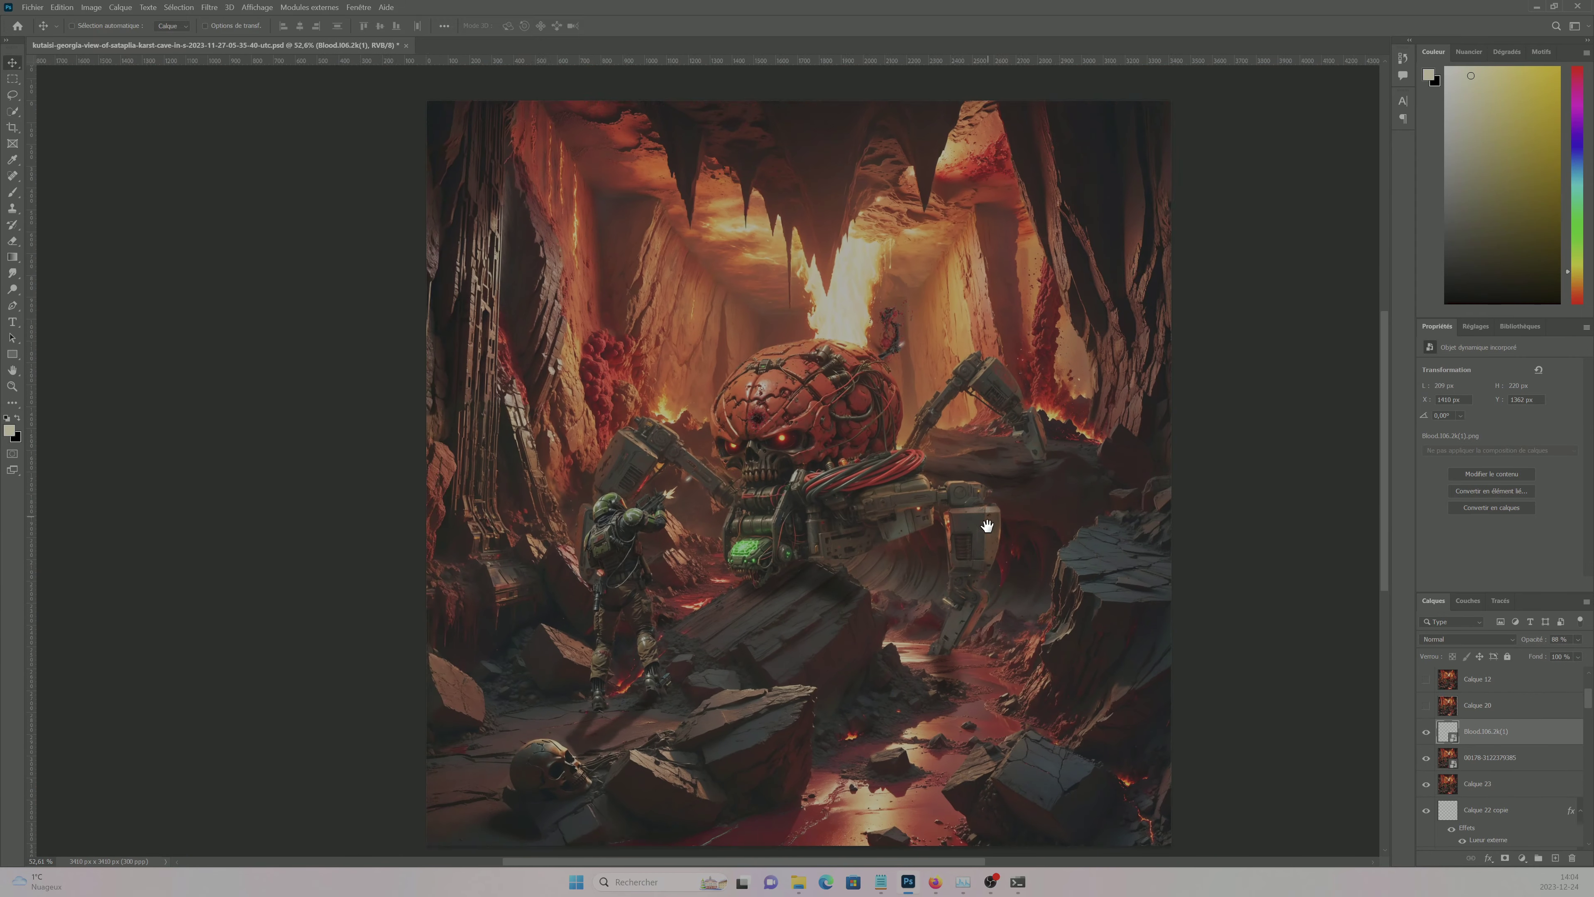
- Crop the canvas to a wide landscape frame by trimming the top and bottom
key("c")
left_click(125, 26)
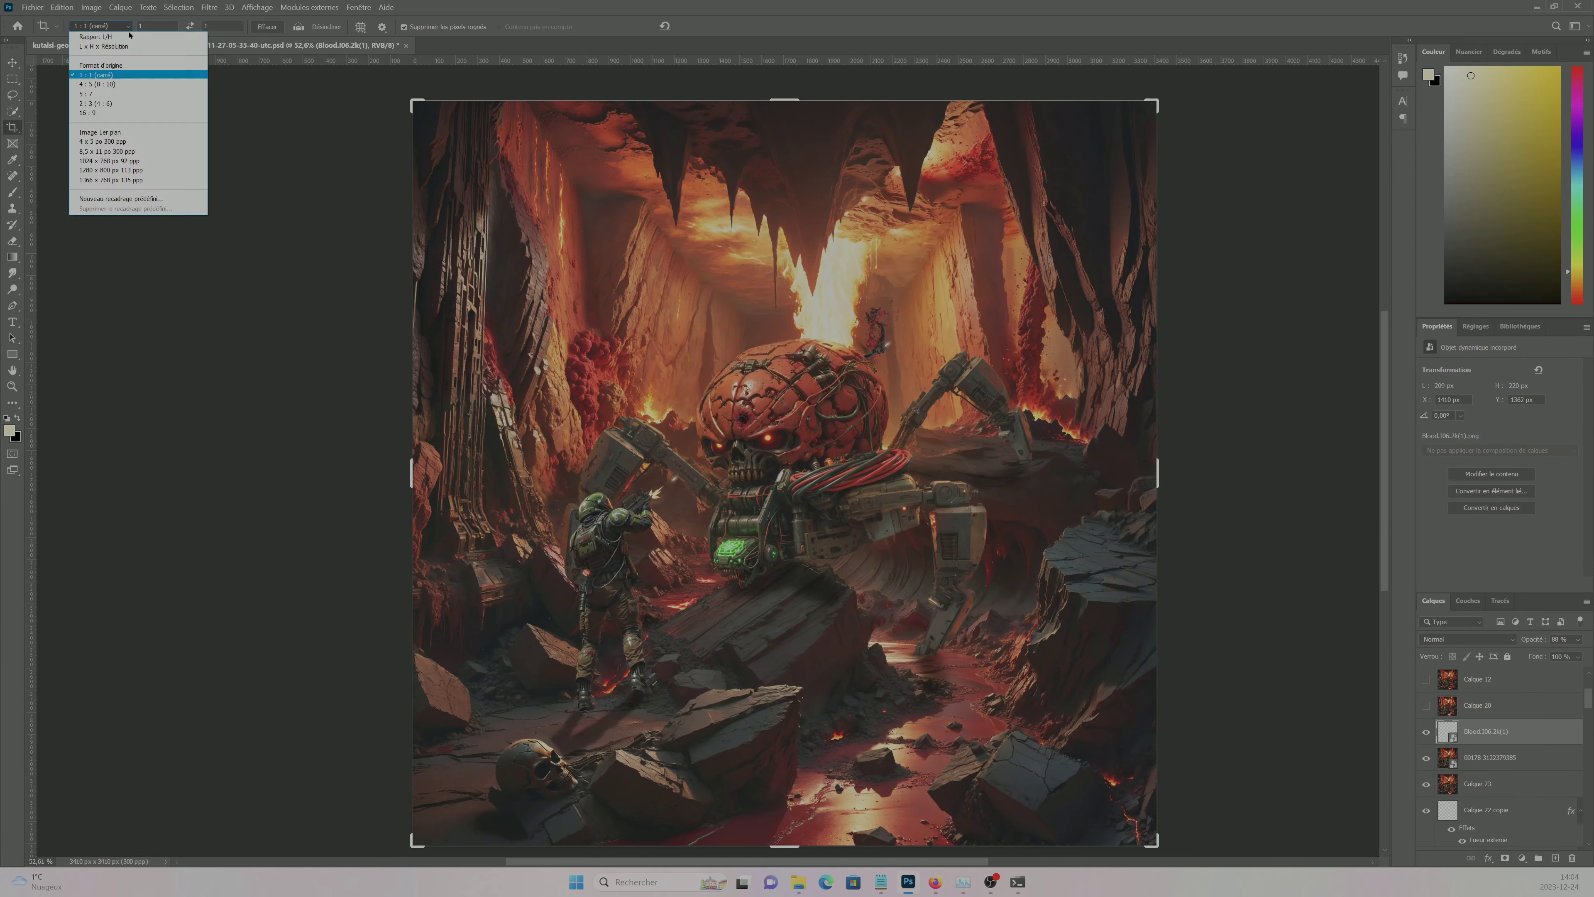
mouse_move(785, 845)
left_mouse_down()
mouse_move(796, 853)
mouse_move(787, 686)
left_mouse_up()
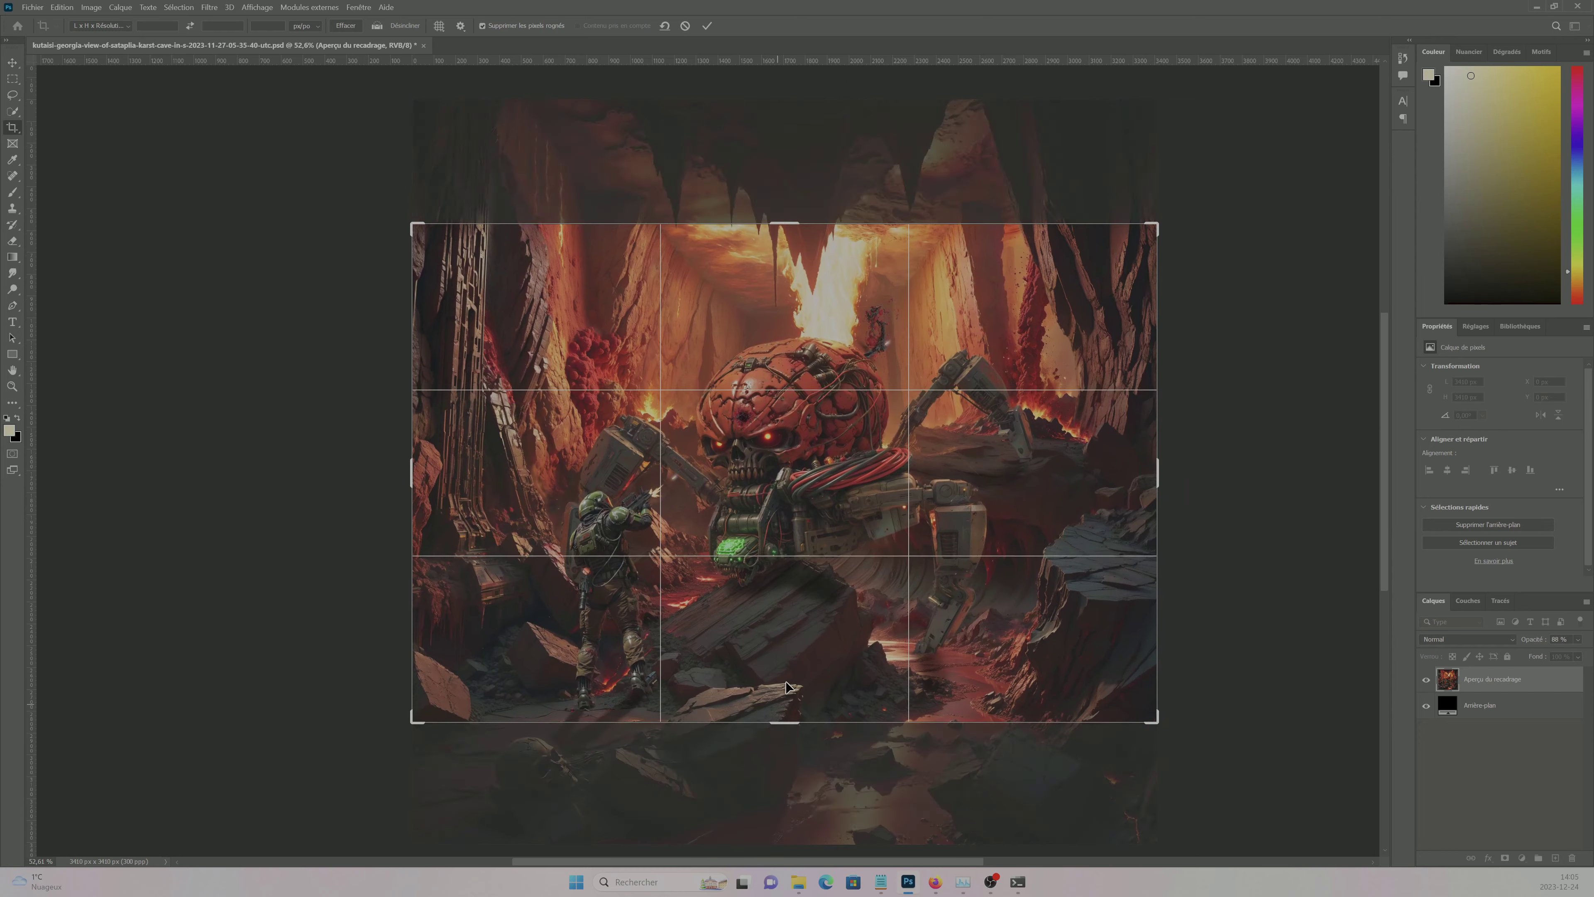
left_click_drag(785, 224, 788, 238)
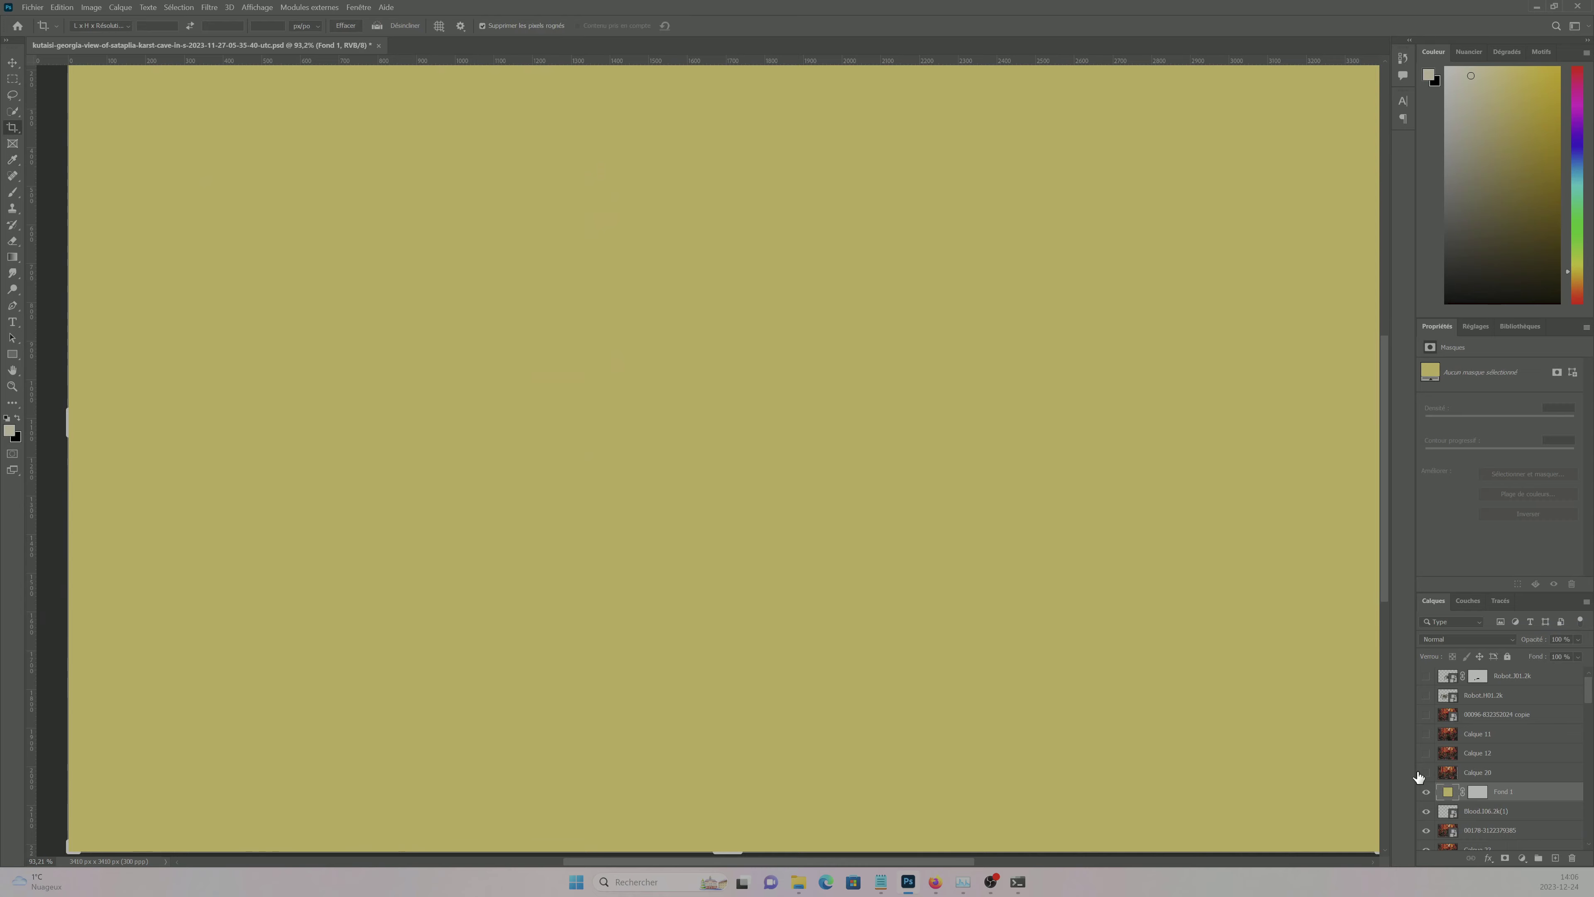
- Set Fond 1 to Linear Dodge (Add), hide its mask, and brush a soft glow at the gun muzzle
left_click(1467, 638)
key("ctrl+i")
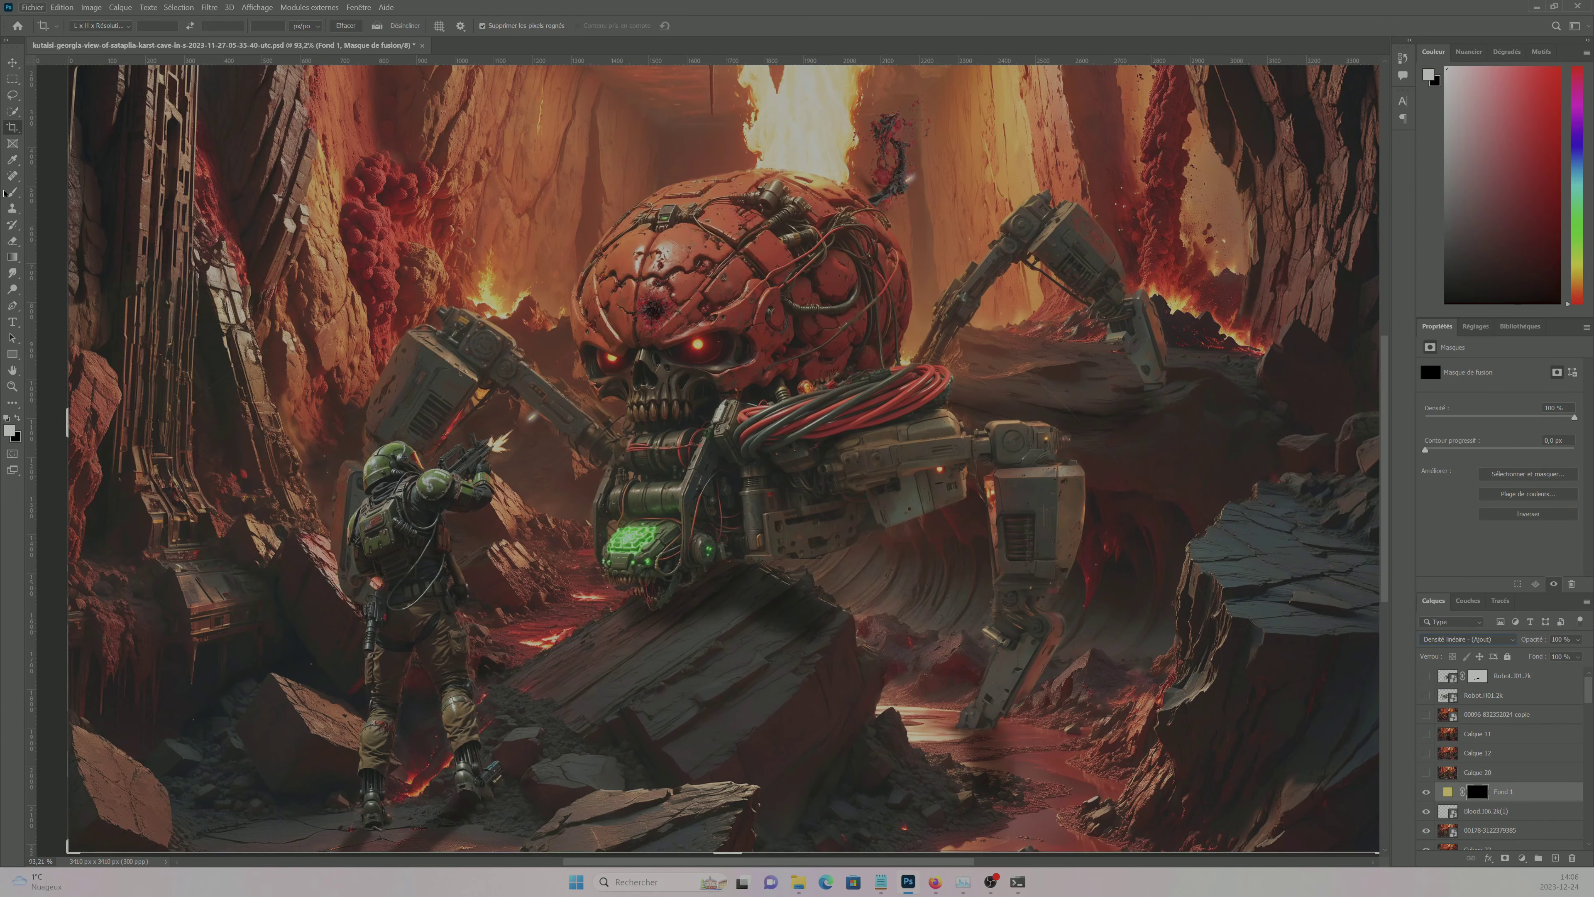
key("b")
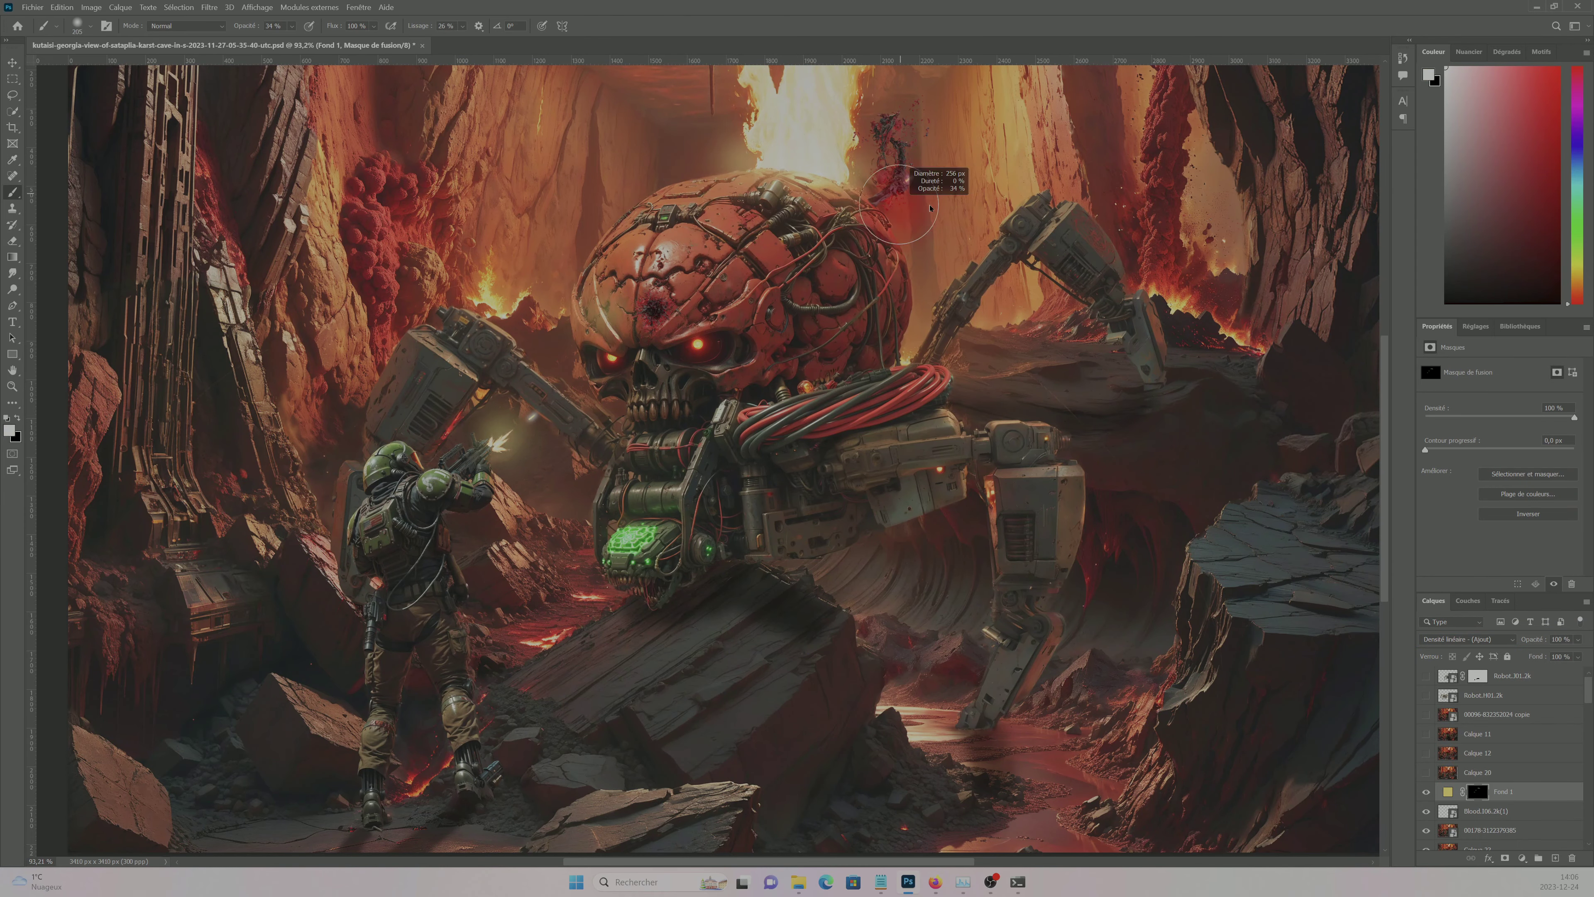
left_click(498, 443)
scroll(782, 462, "up", 3)
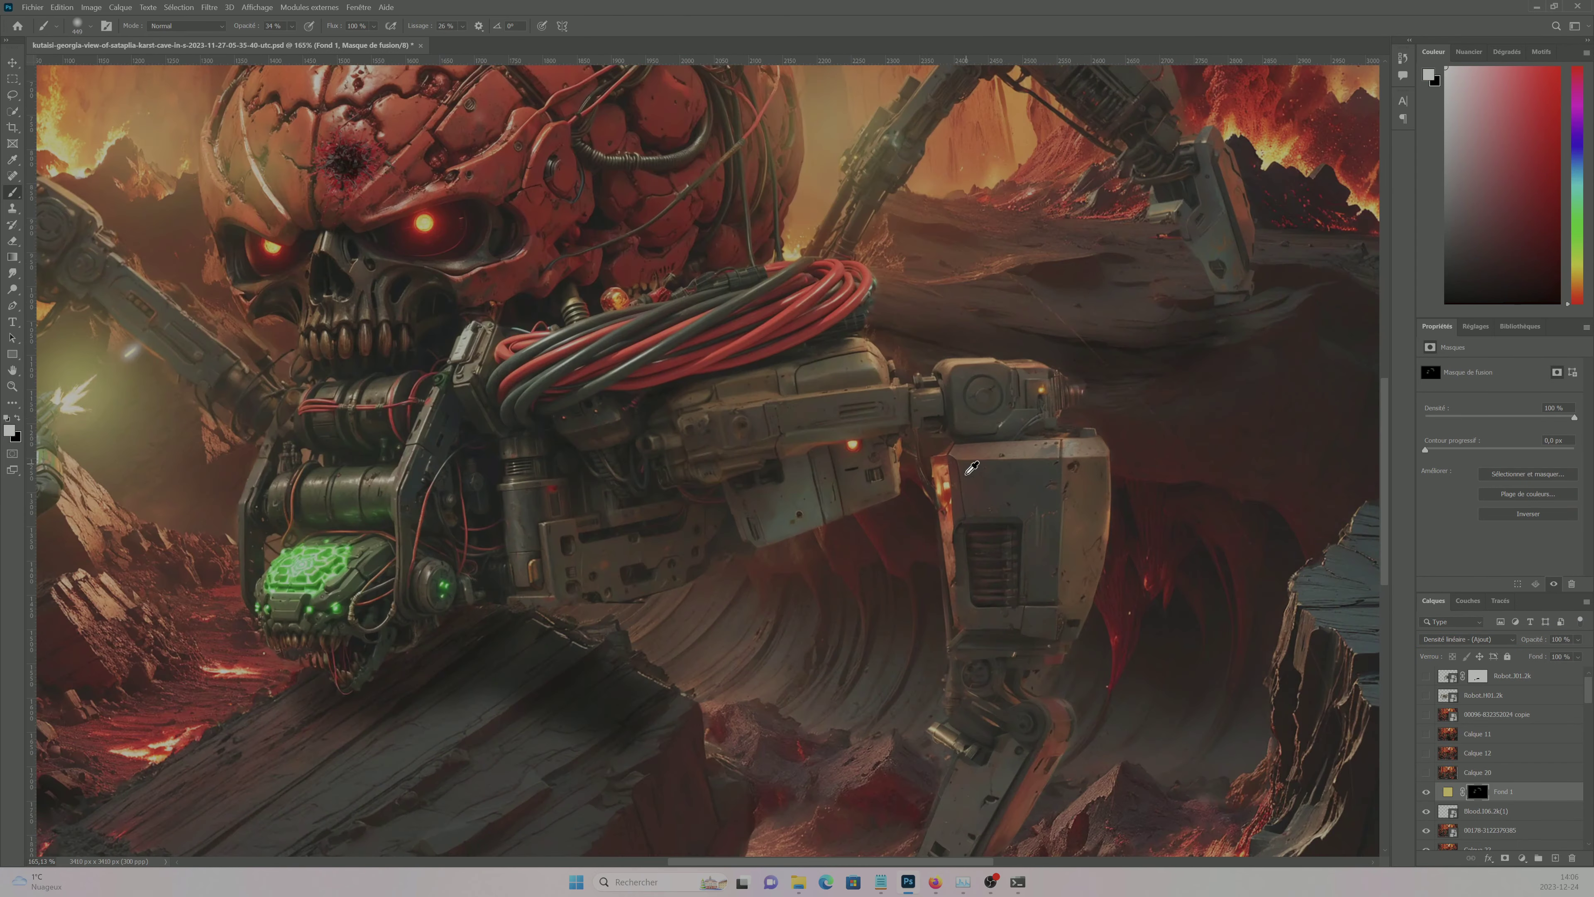
scroll(782, 463, "down", 5)
scroll(1441, 794, "down", 1)
left_click(1442, 794)
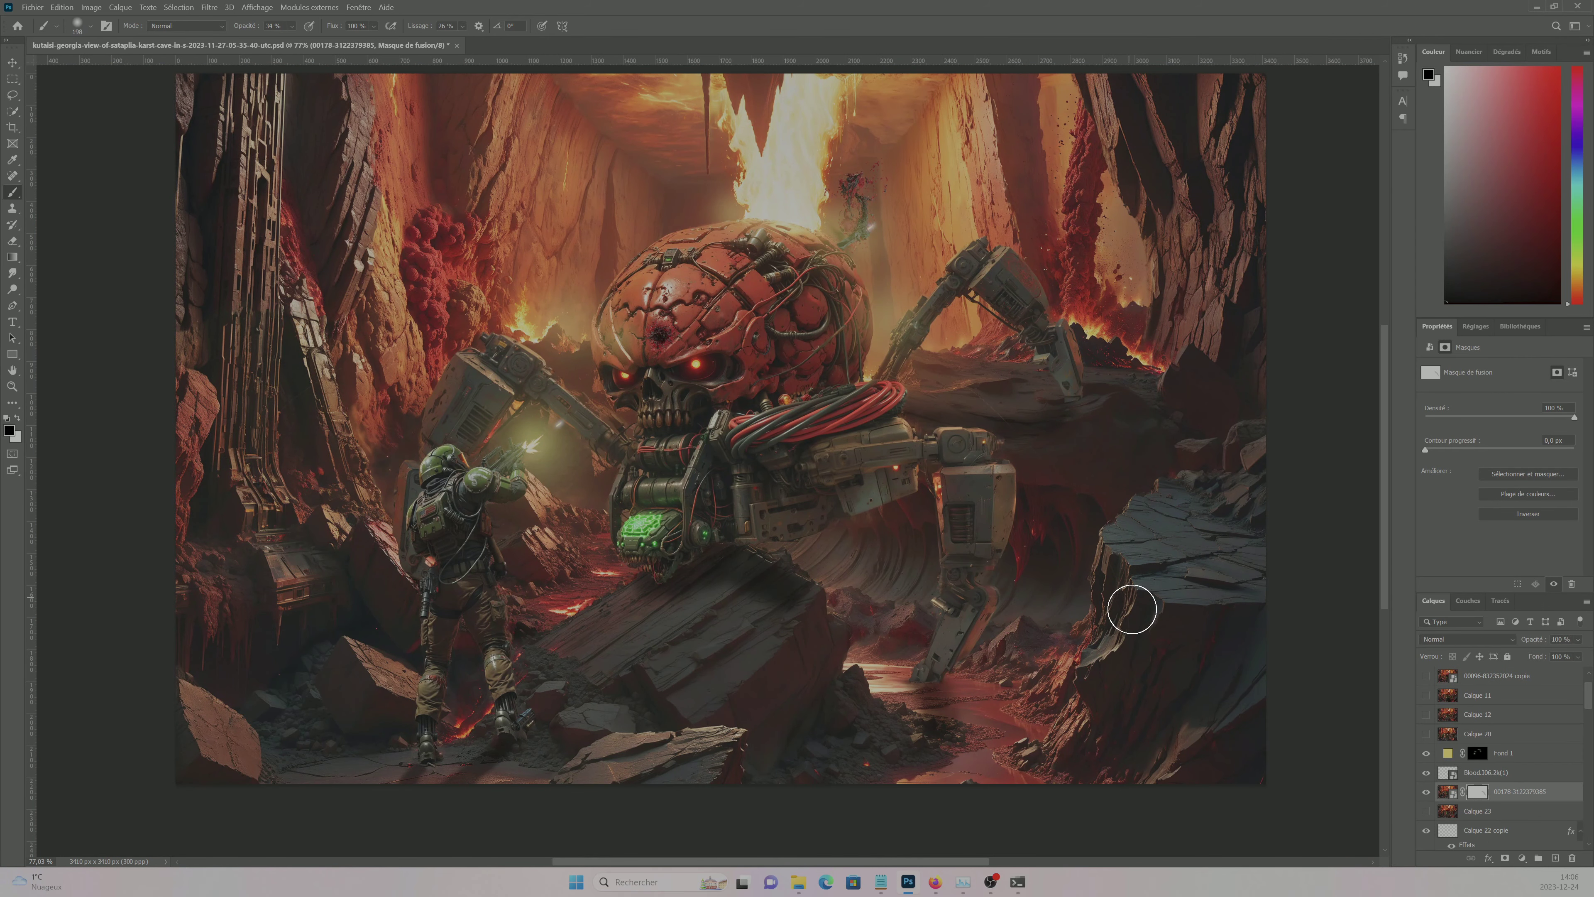
scroll(1436, 765, "down", 2)
scroll(1436, 765, "down", 2)
scroll(1436, 765, "down", 2)
scroll(1436, 764, "down", 2)
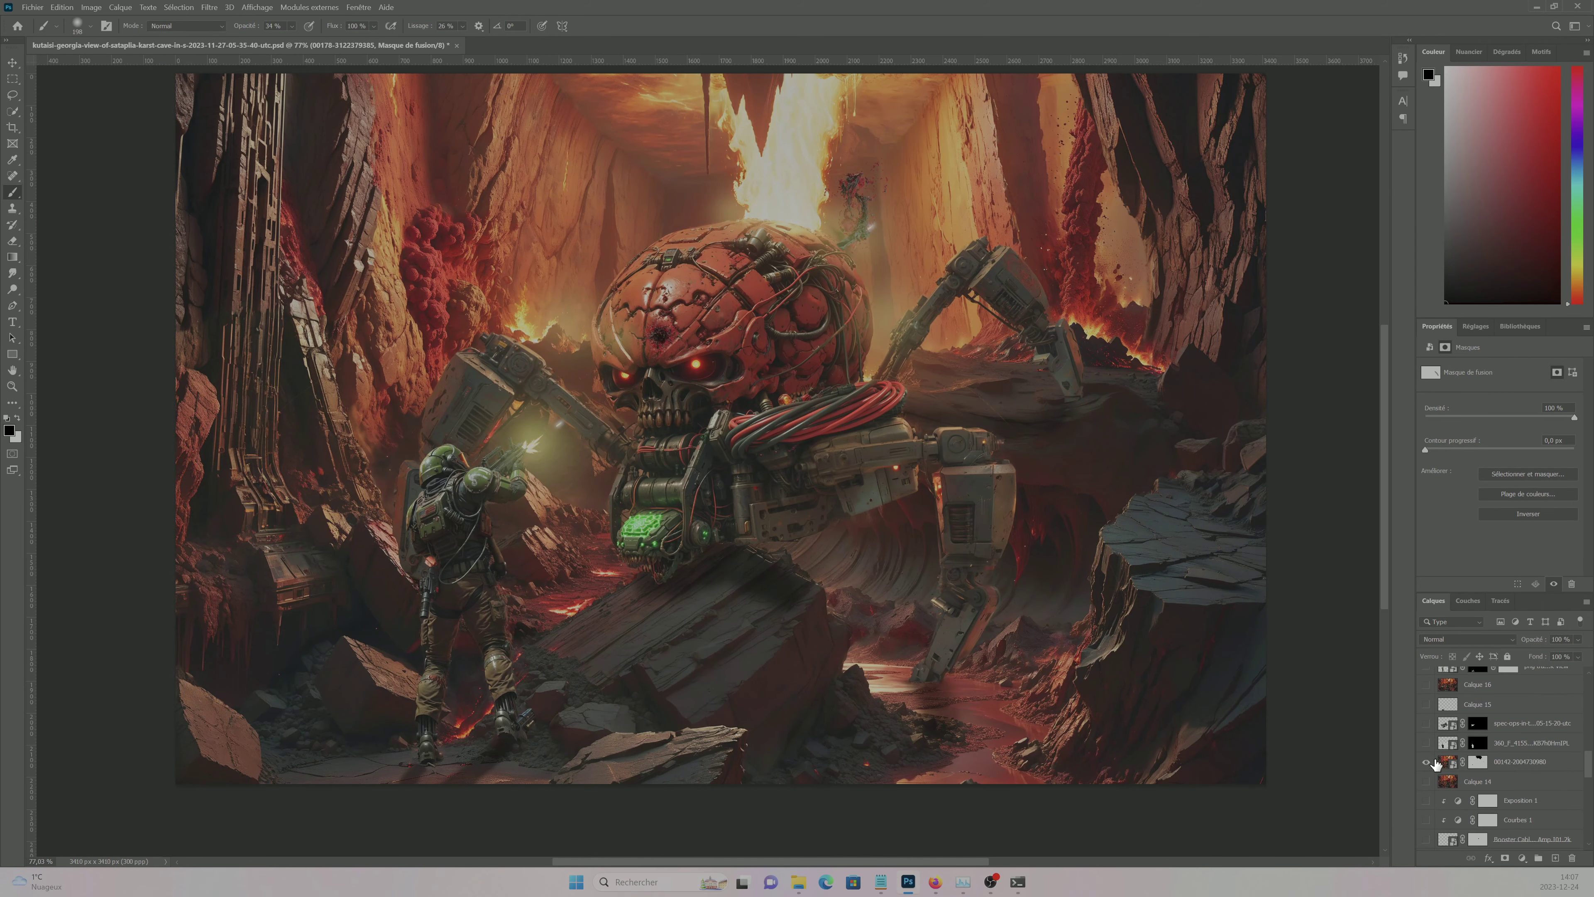
scroll(1482, 738, "up", 5)
scroll(978, 433, "up", 3)
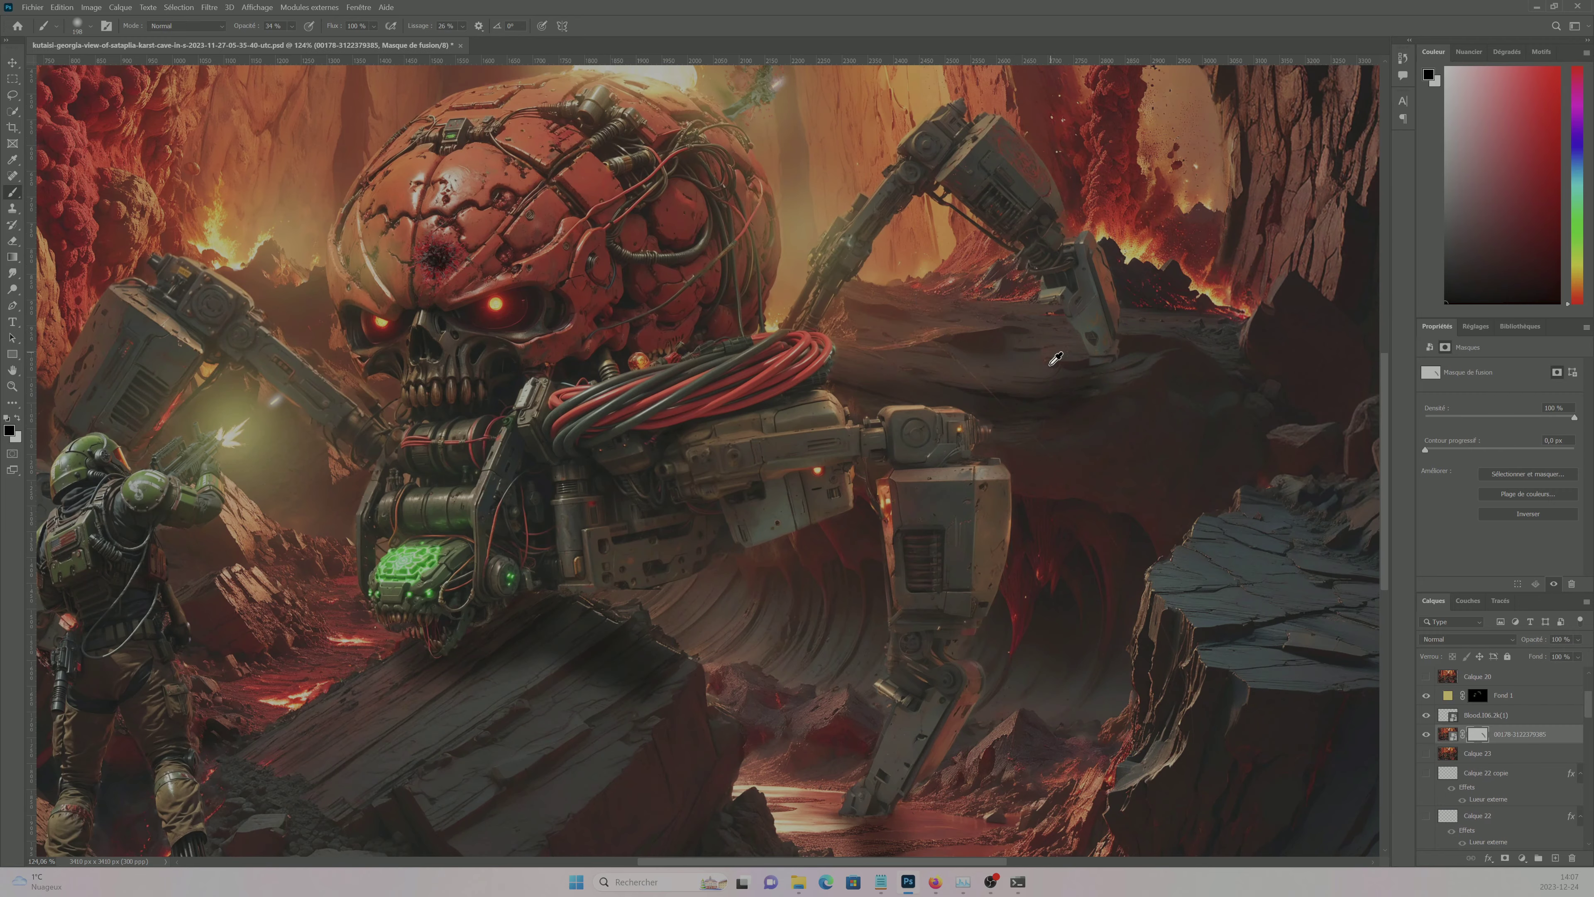
scroll(1487, 743, "down", 3)
scroll(1488, 742, "down", 3)
key("x")
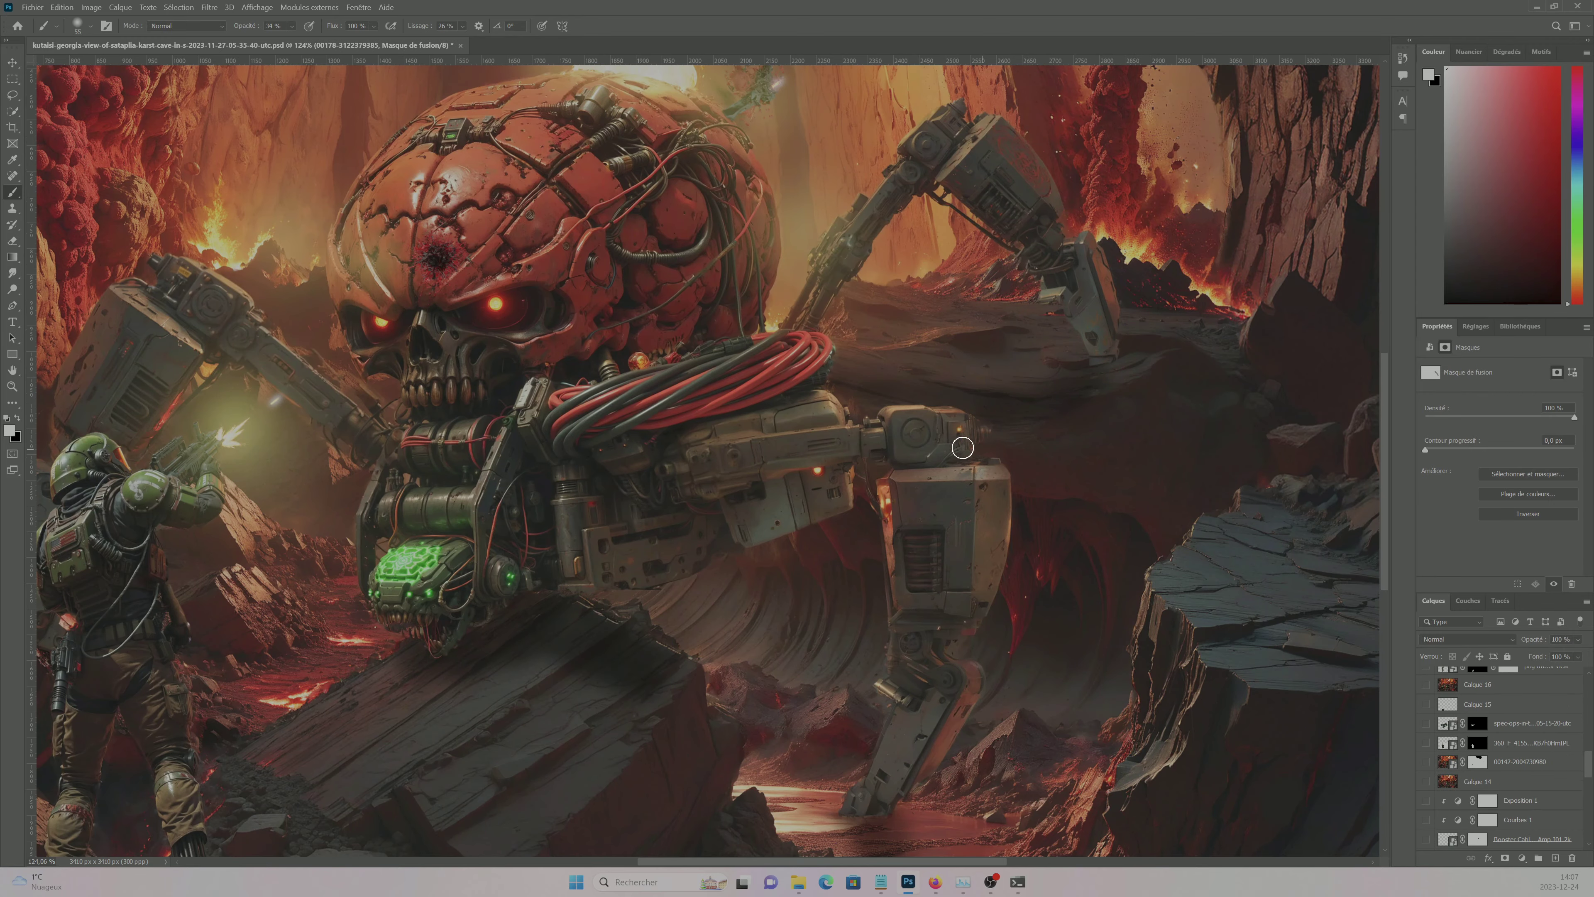
scroll(1304, 490, "down", 3)
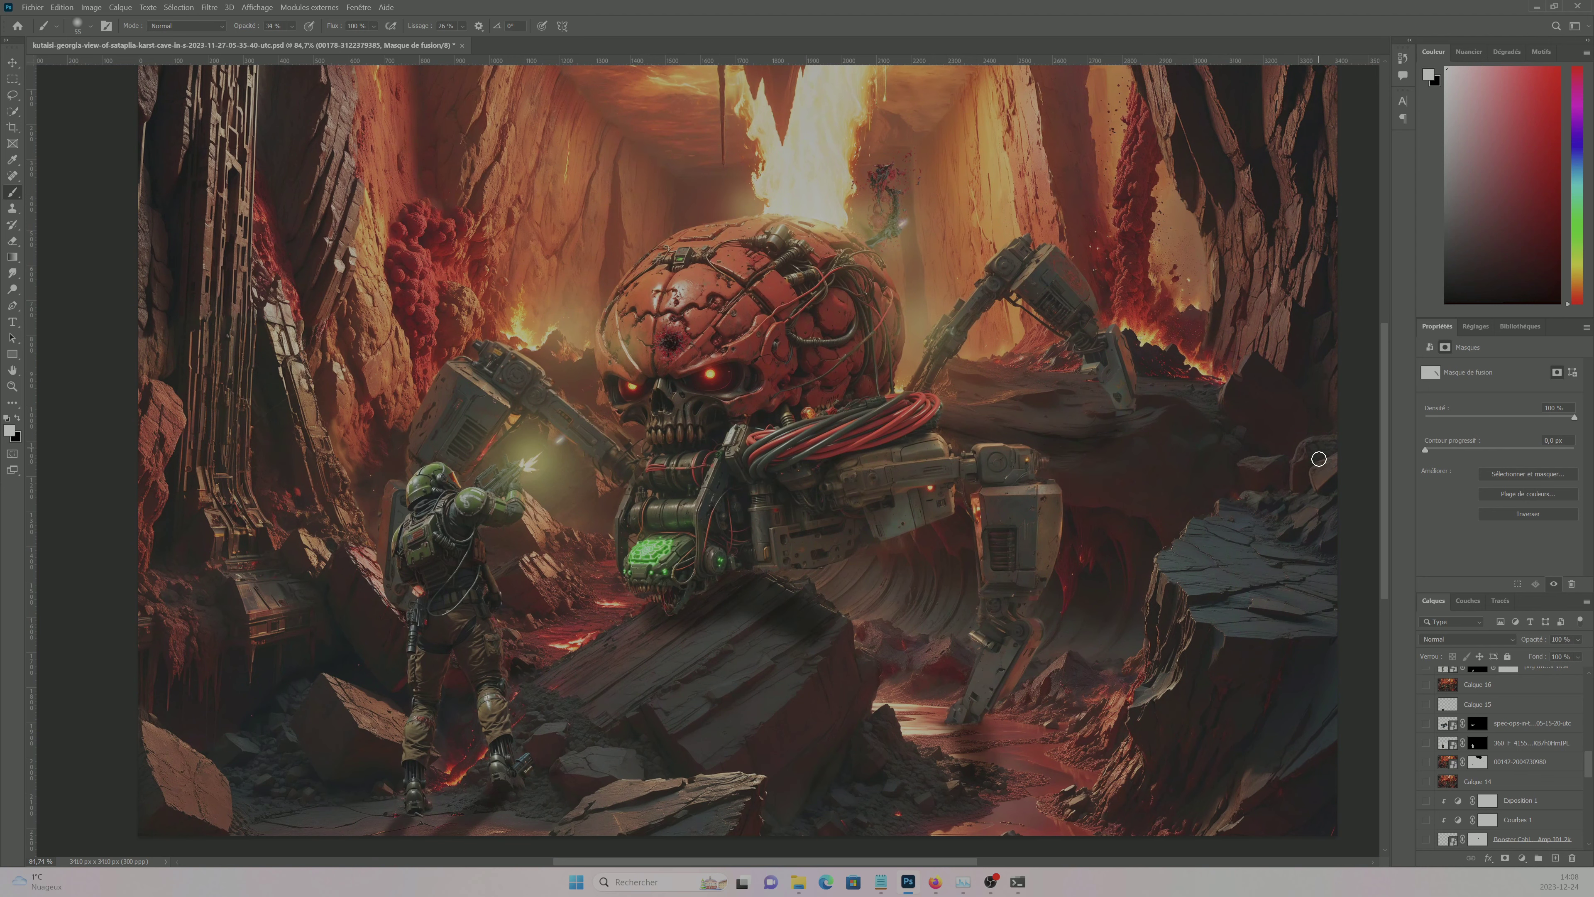
- Add solid colour fill layer Fond 2 in Linear Dodge (Add) with its mask inverted to black
left_click(1521, 858)
left_click(1538, 496)
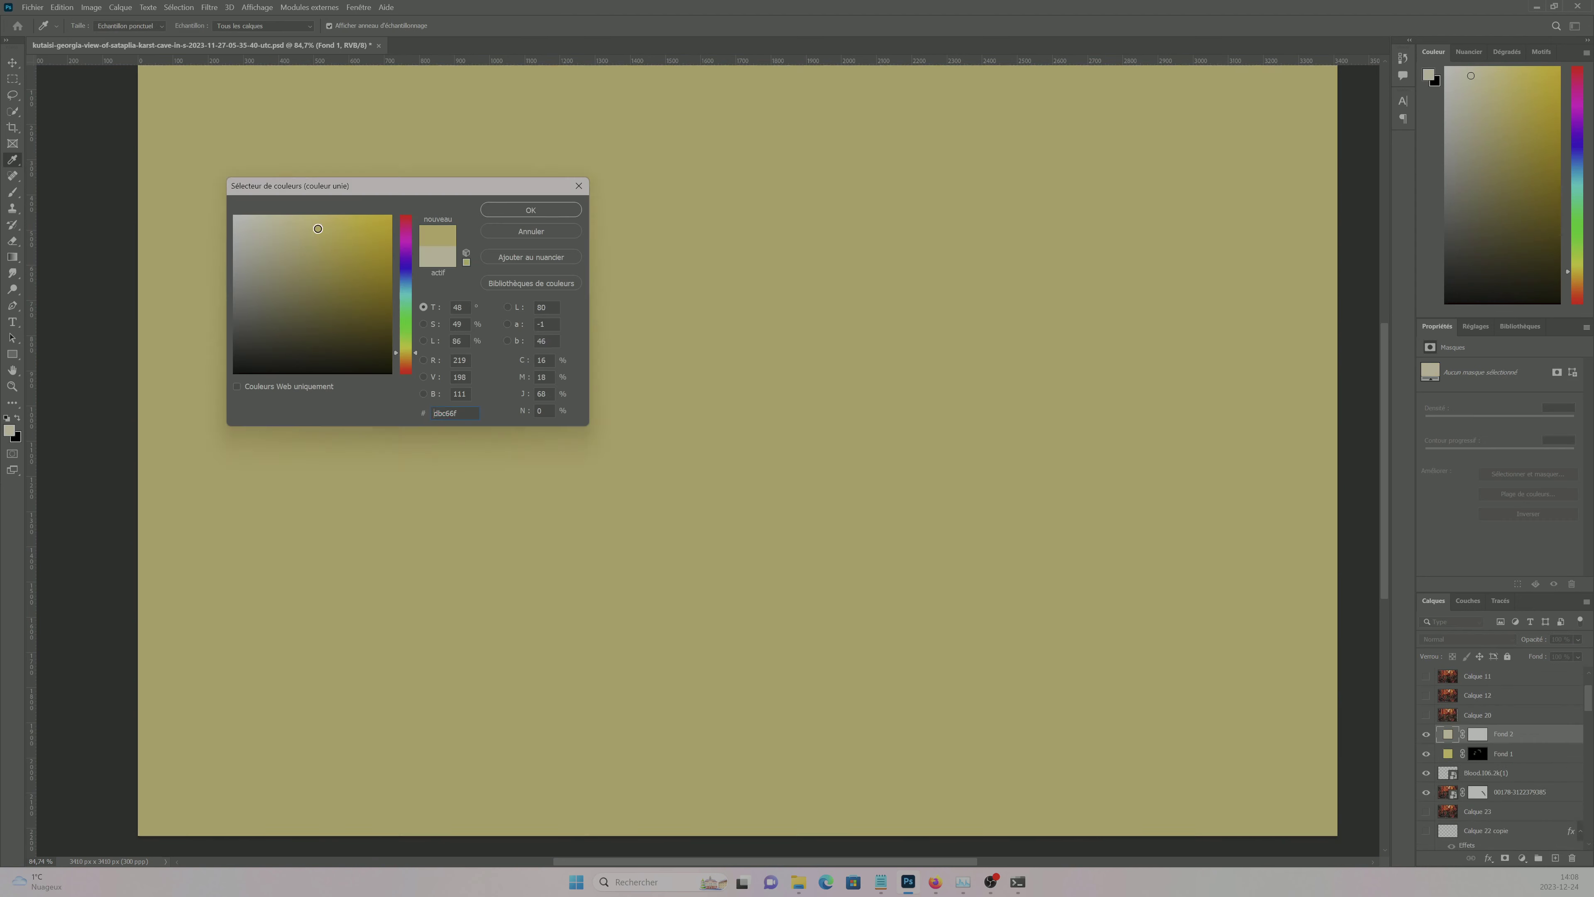
left_click(302, 251)
left_click(533, 214)
left_click(1466, 639)
left_click(1451, 673)
key("ctrl+i")
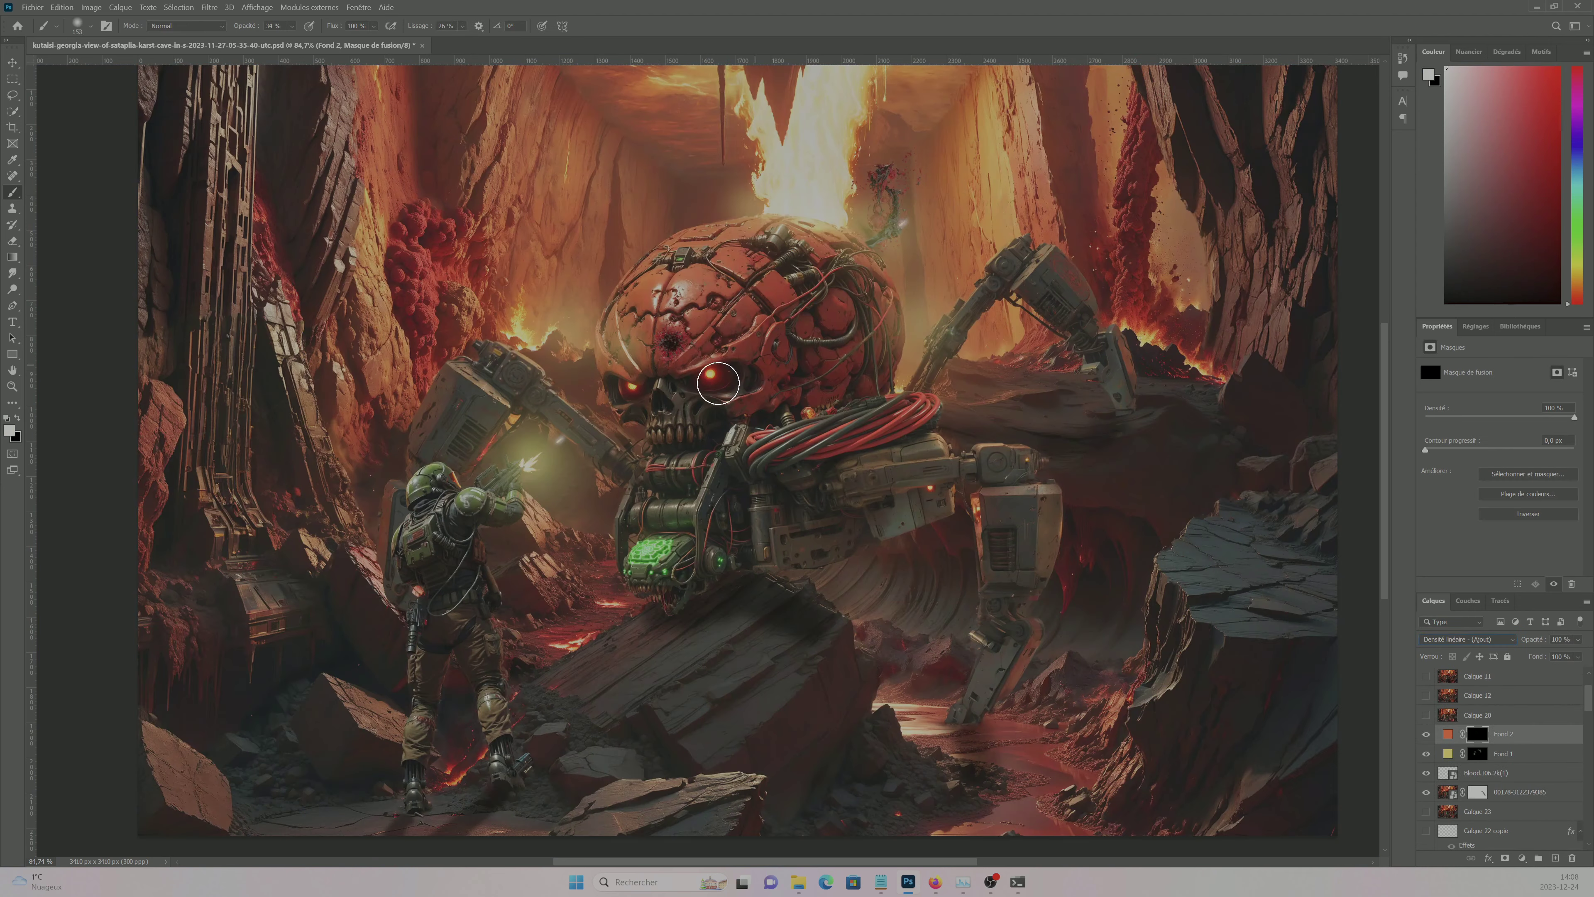
scroll(790, 503, "down", 2)
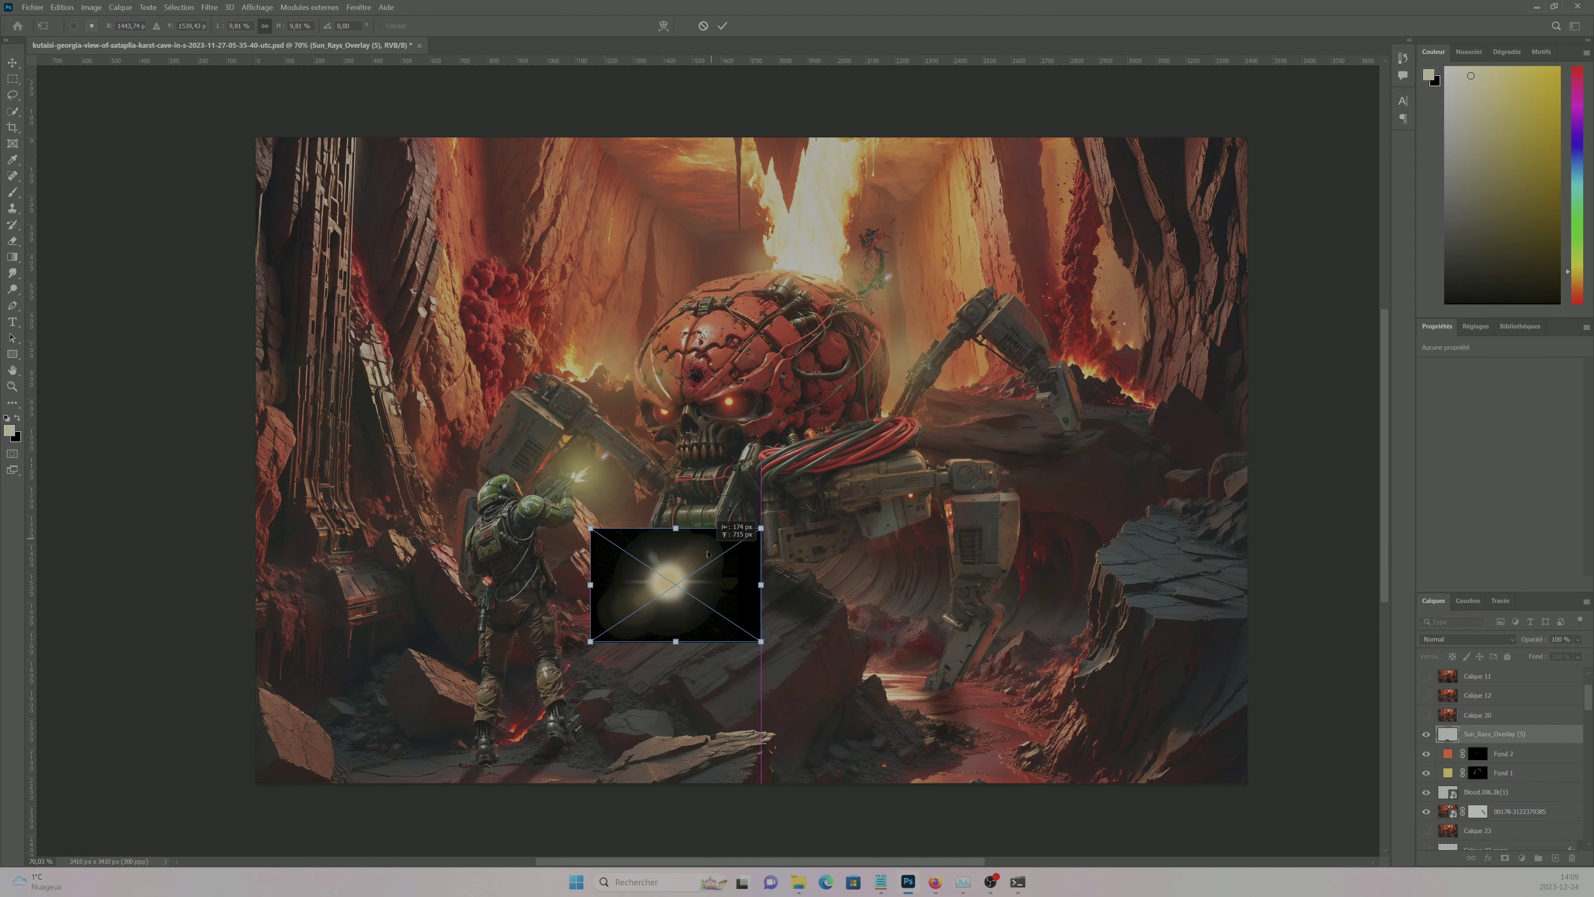
- Position the Sun_Rays_Overlay over the spider's core and blend it in Superposition mode
left_click_drag(598, 545, 696, 591)
key("Return")
key("b")
left_click(1468, 638)
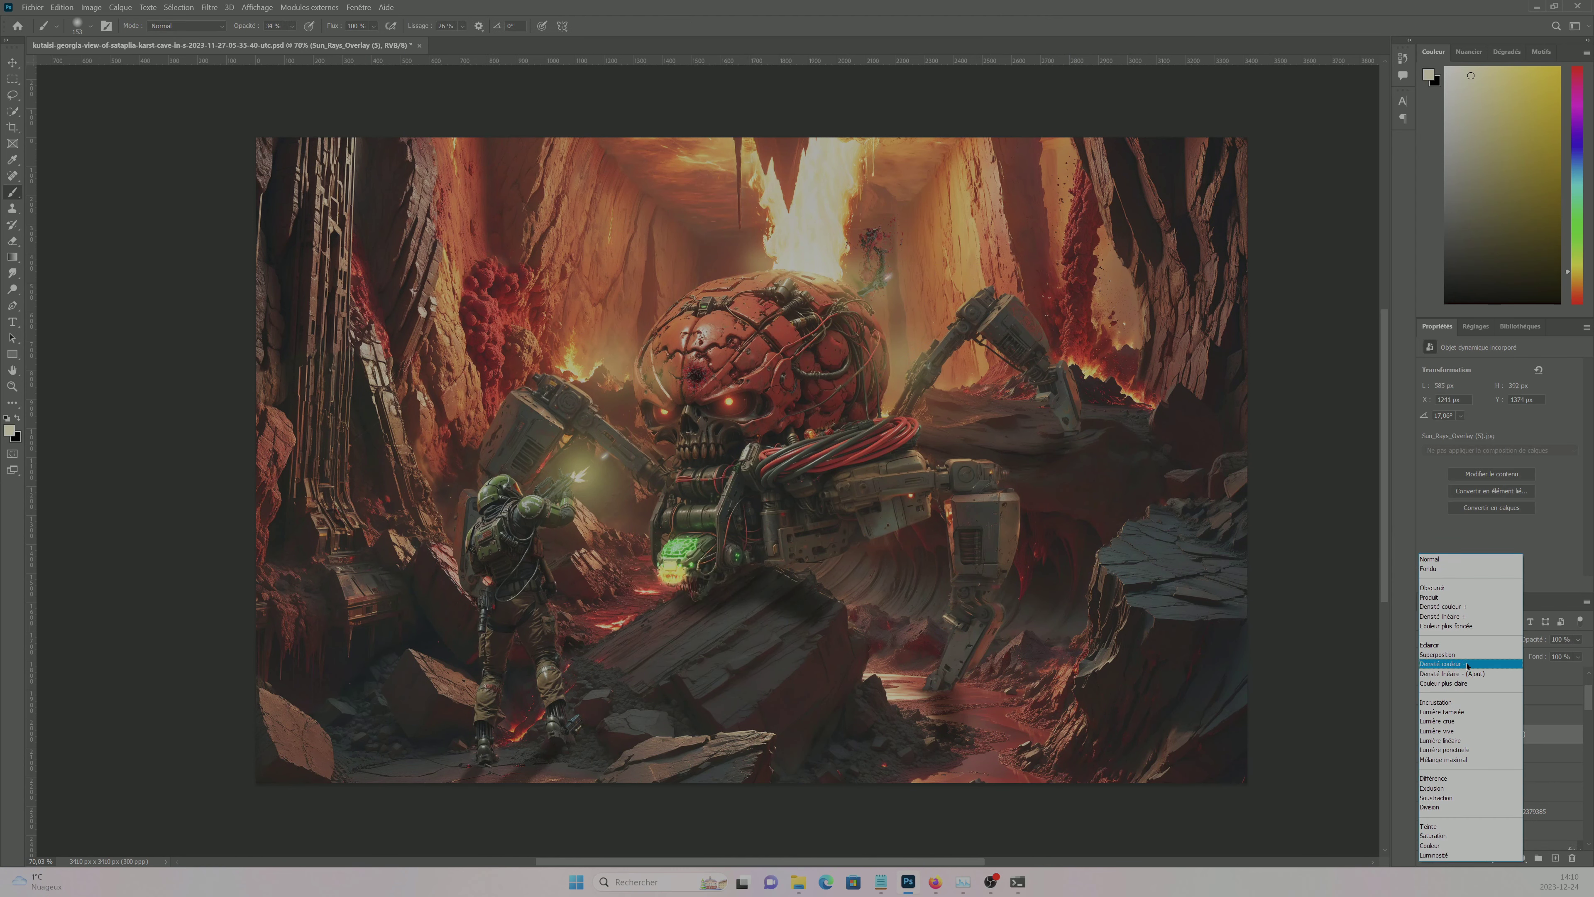
left_click(1437, 654)
scroll(739, 502, "up", 3)
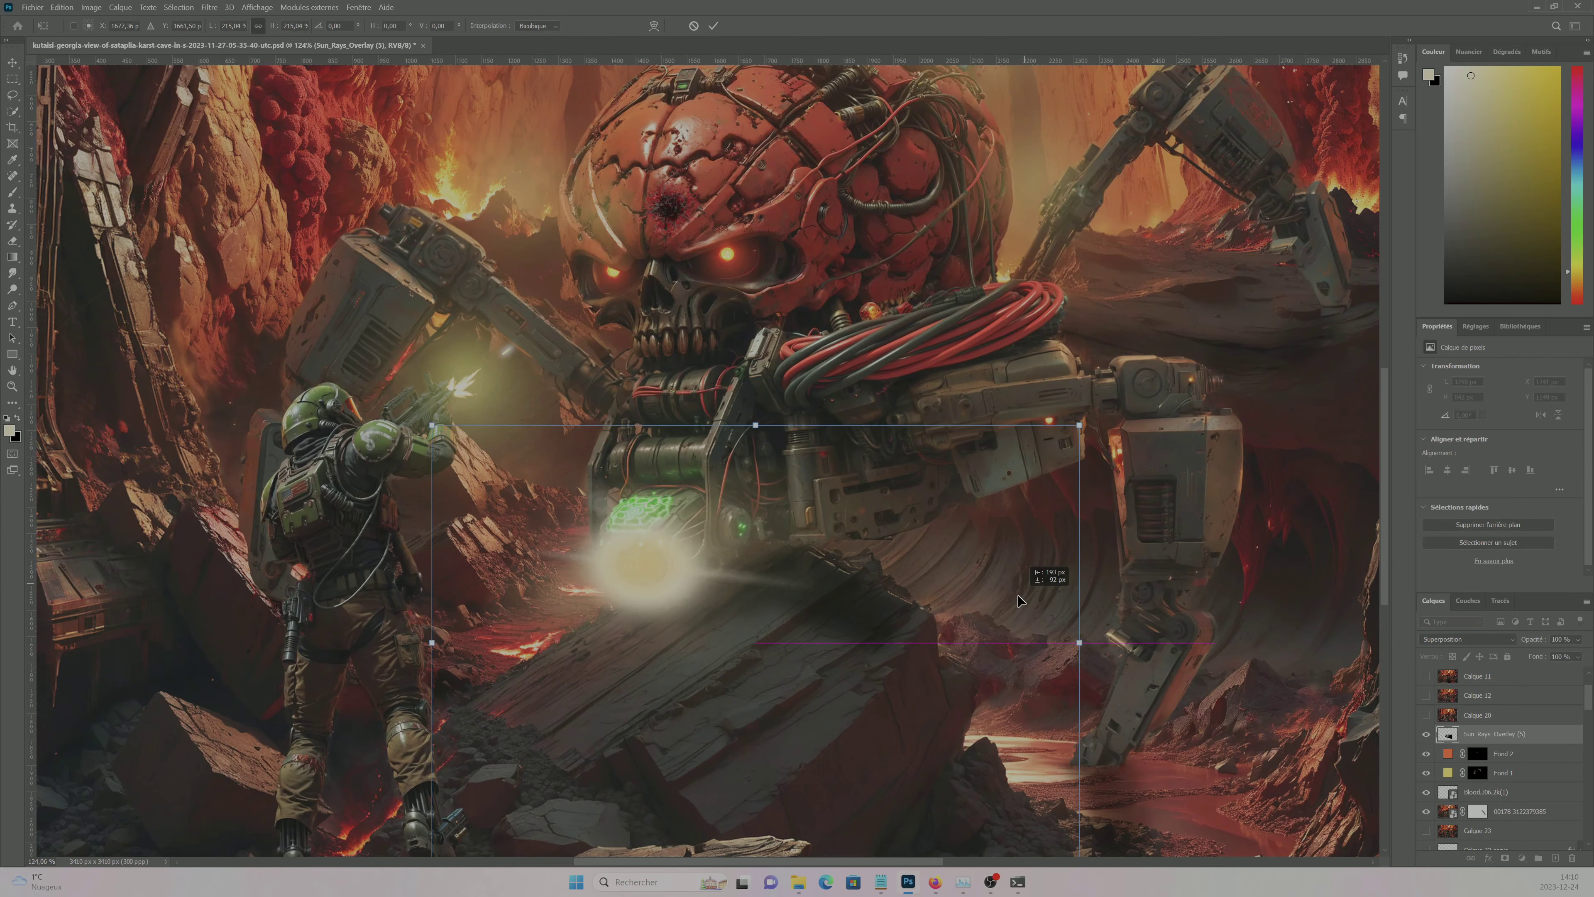
- Add a Teinte/Saturation adjustment turning the glow green, then select the sun-rays layer
left_click(1524, 857)
left_click(1521, 736)
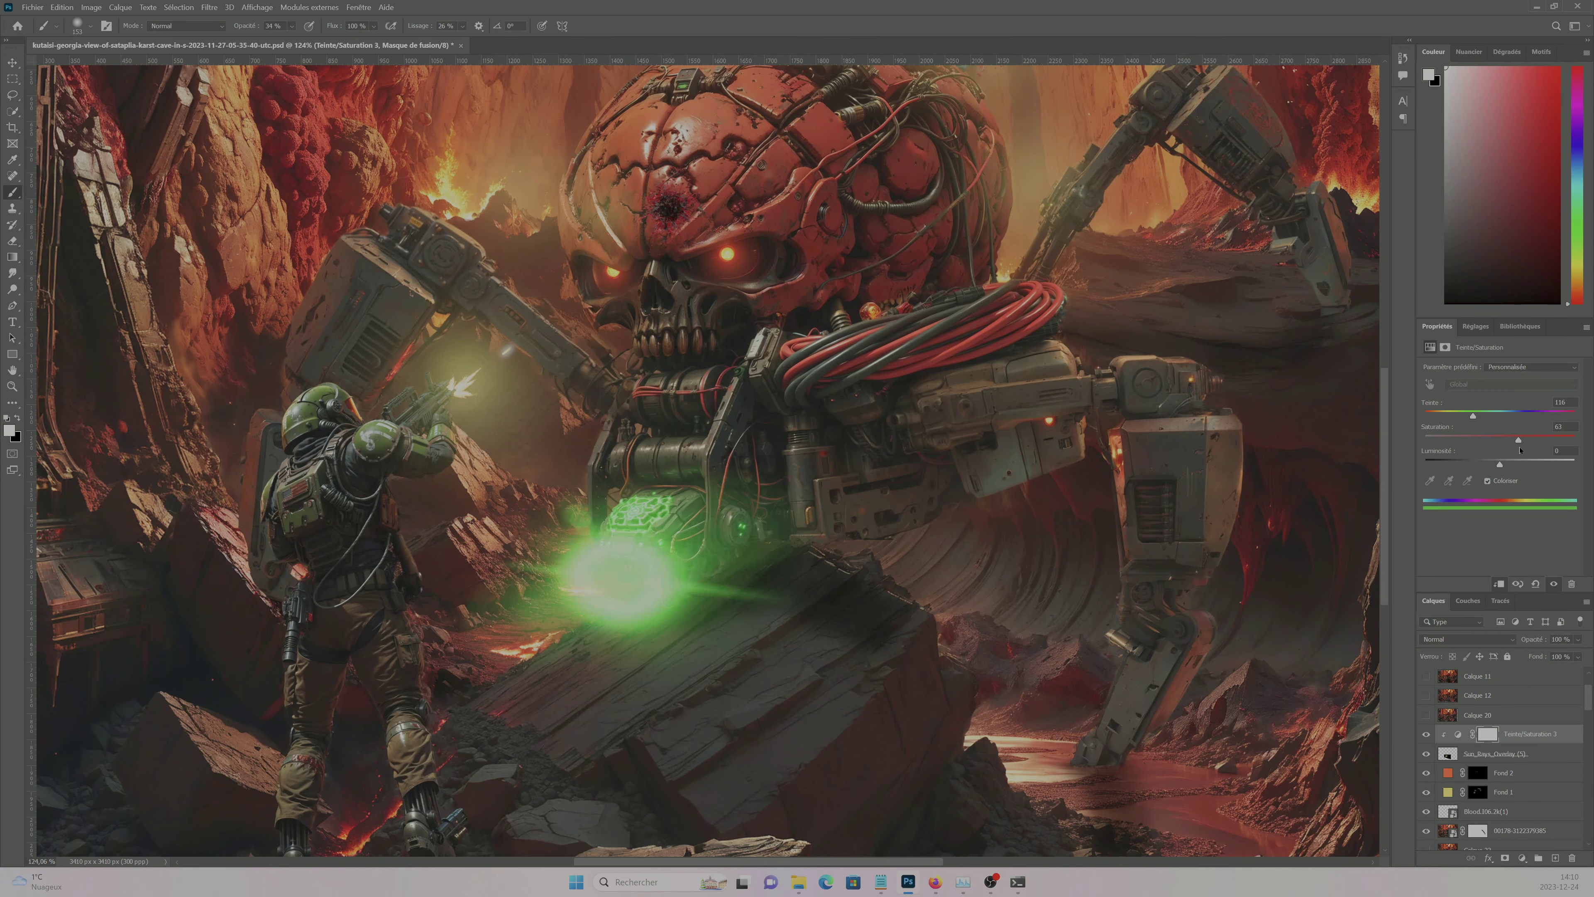
scroll(966, 620, "down", 3)
left_click(966, 620, "ctrl")
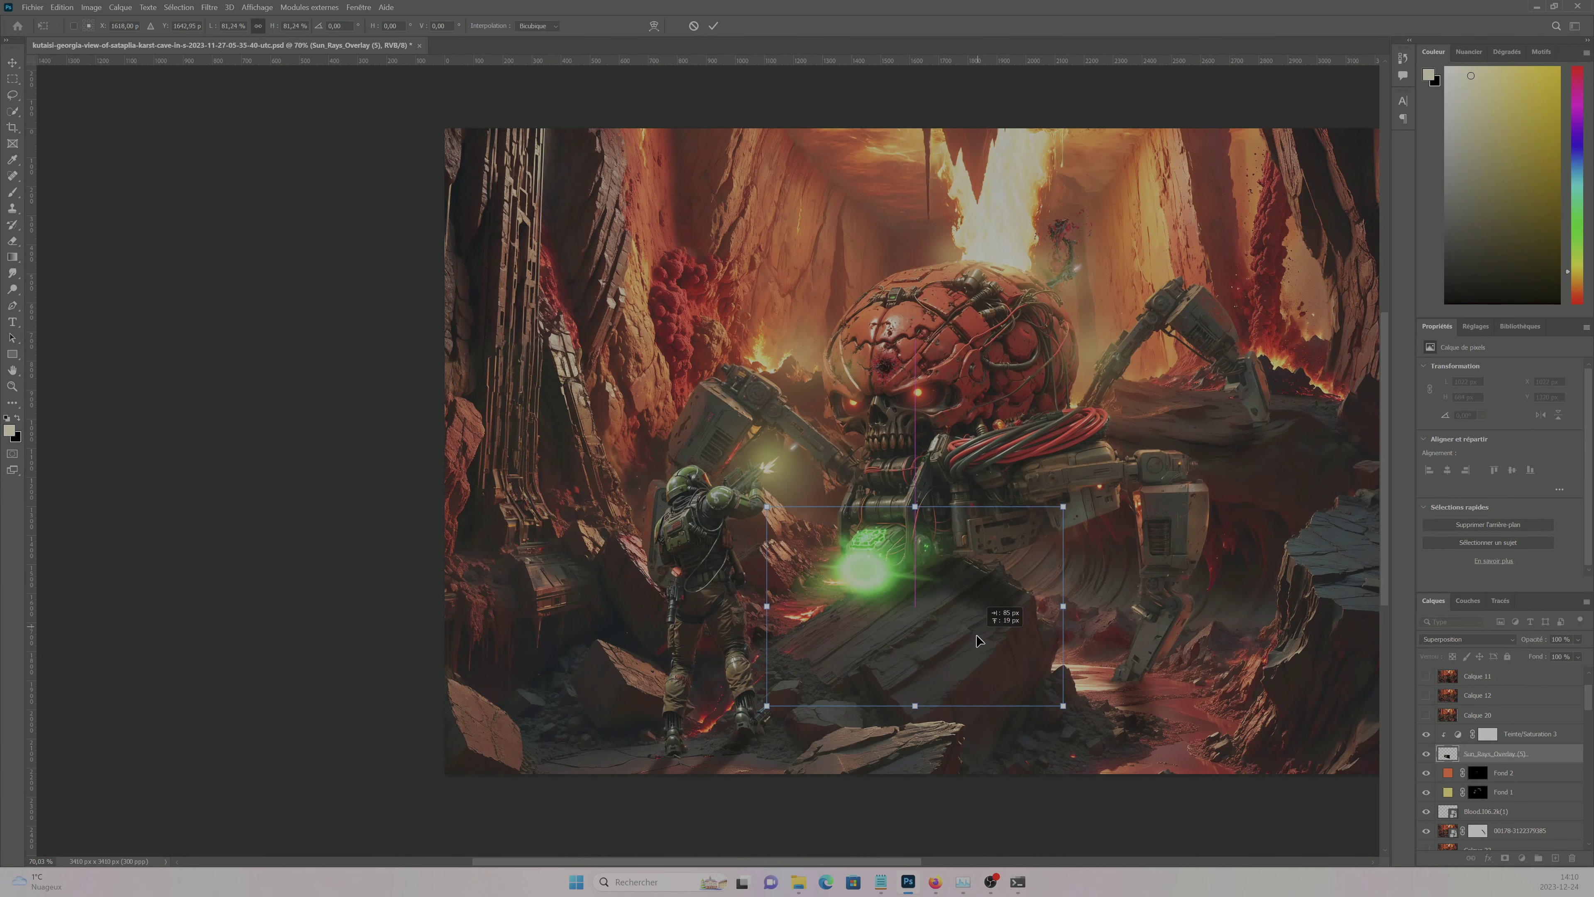
- Stamp visible layers into a new layer and pinch an elliptical selection around the green glow
key("m")
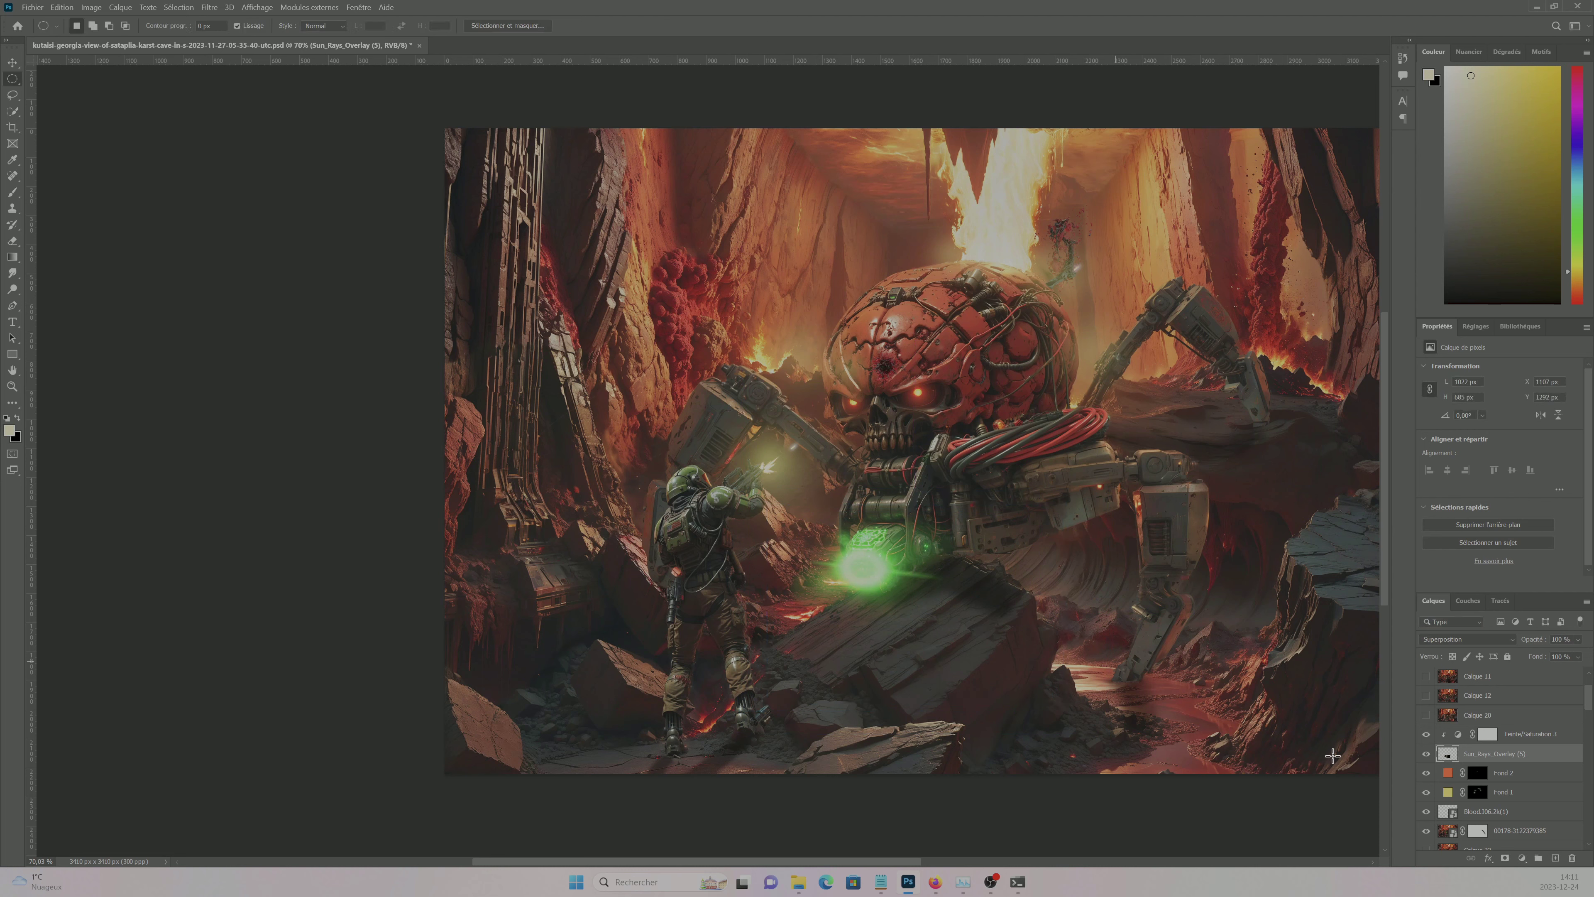
key("ctrl+shift+alt+e")
left_click_drag(808, 526, 889, 576)
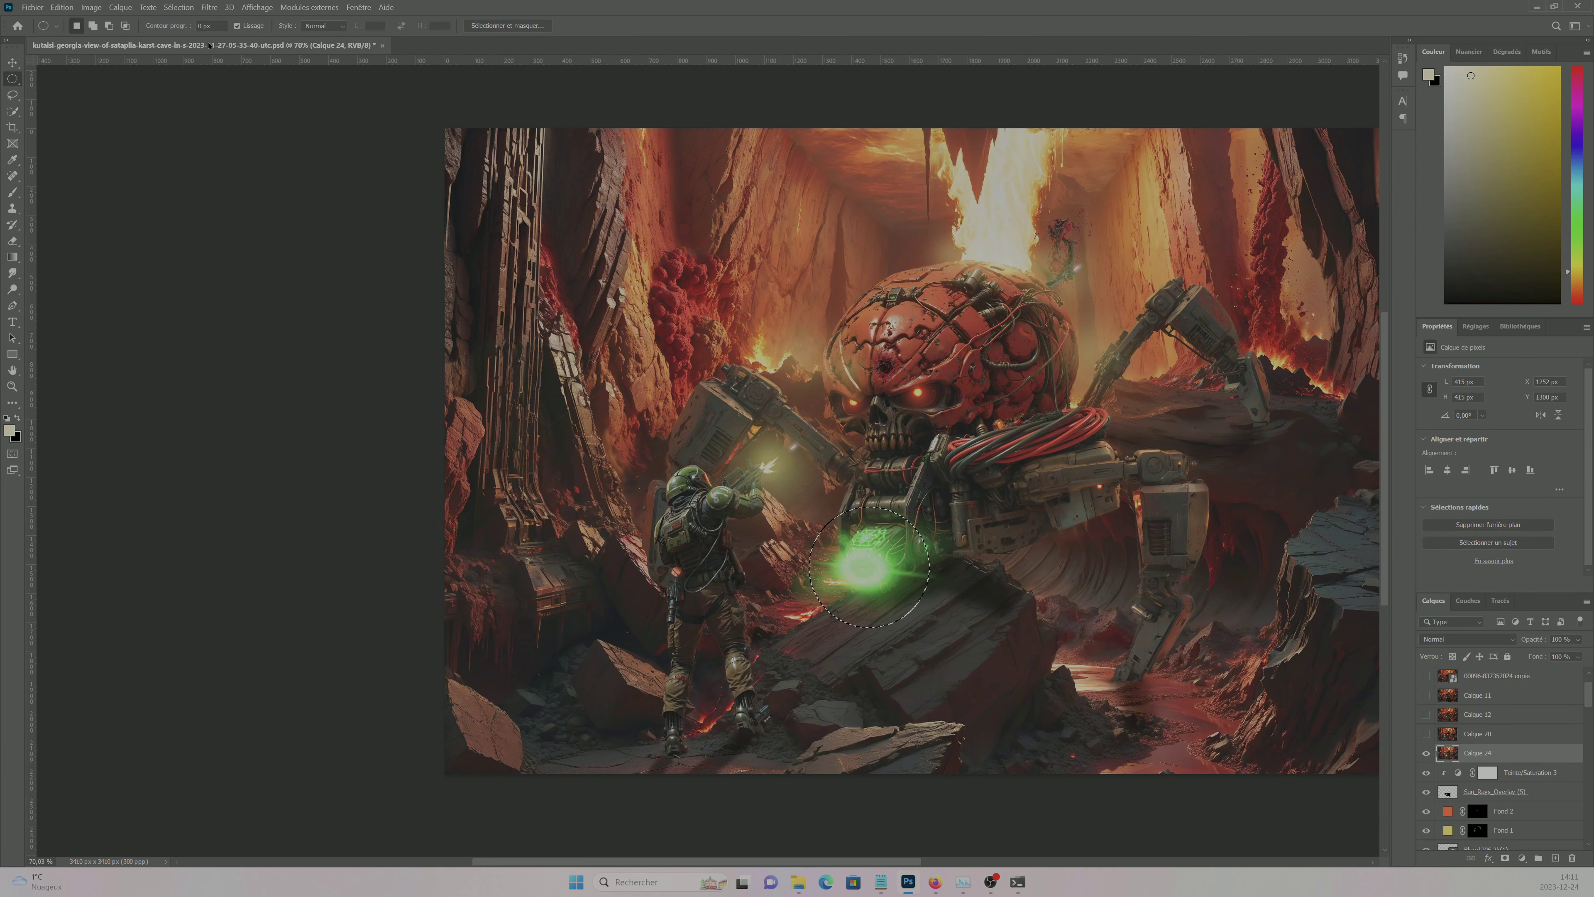
left_click(209, 7)
left_click(408, 223)
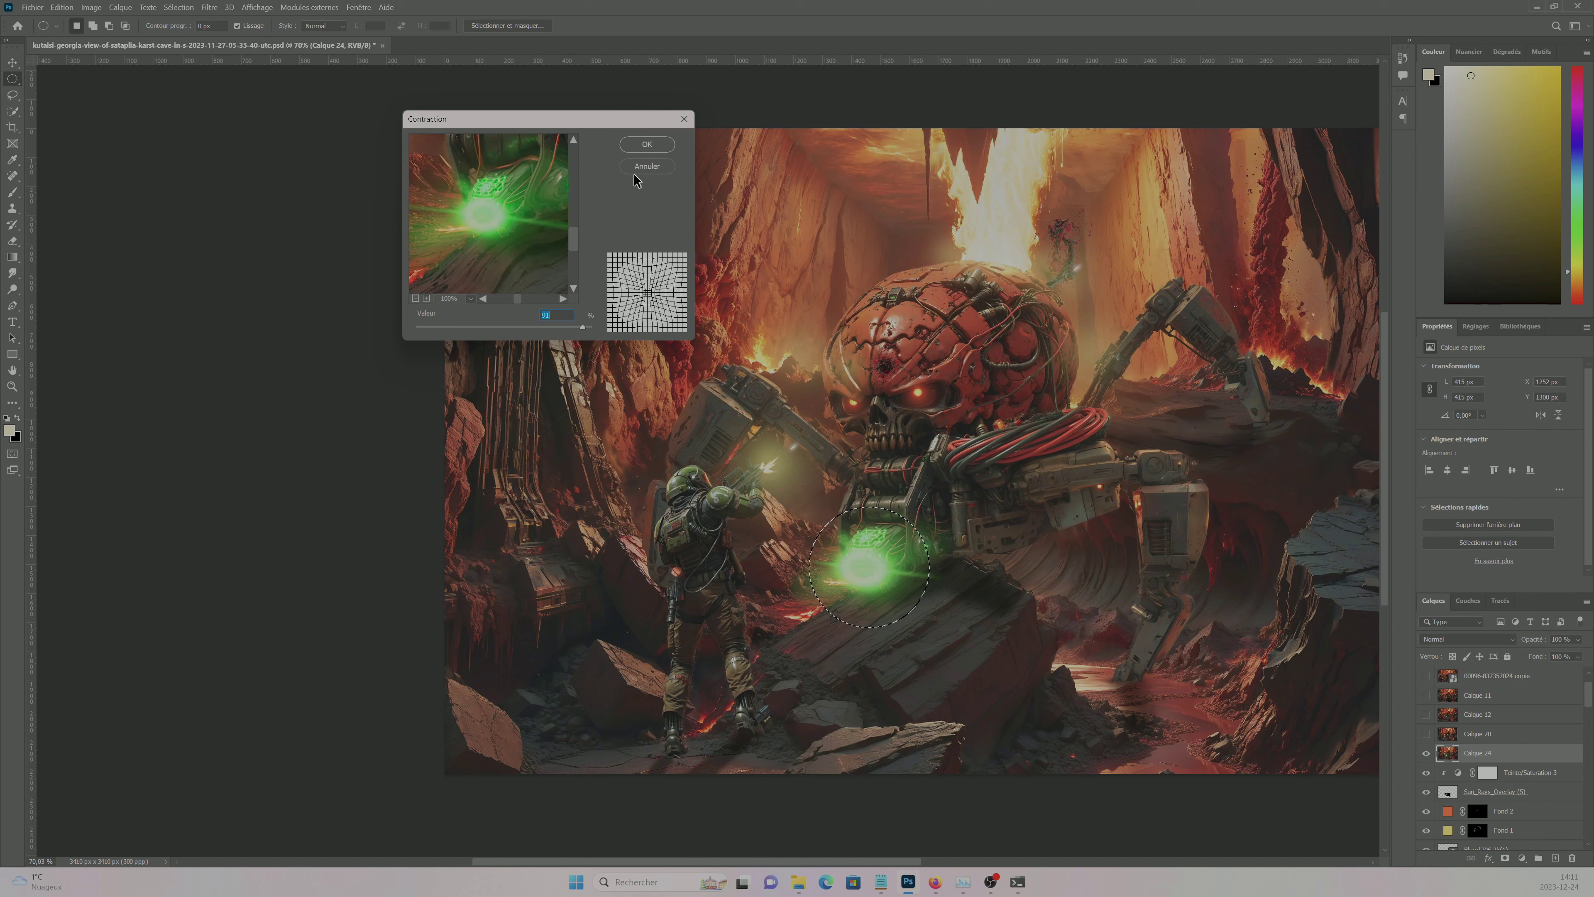
key("Return")
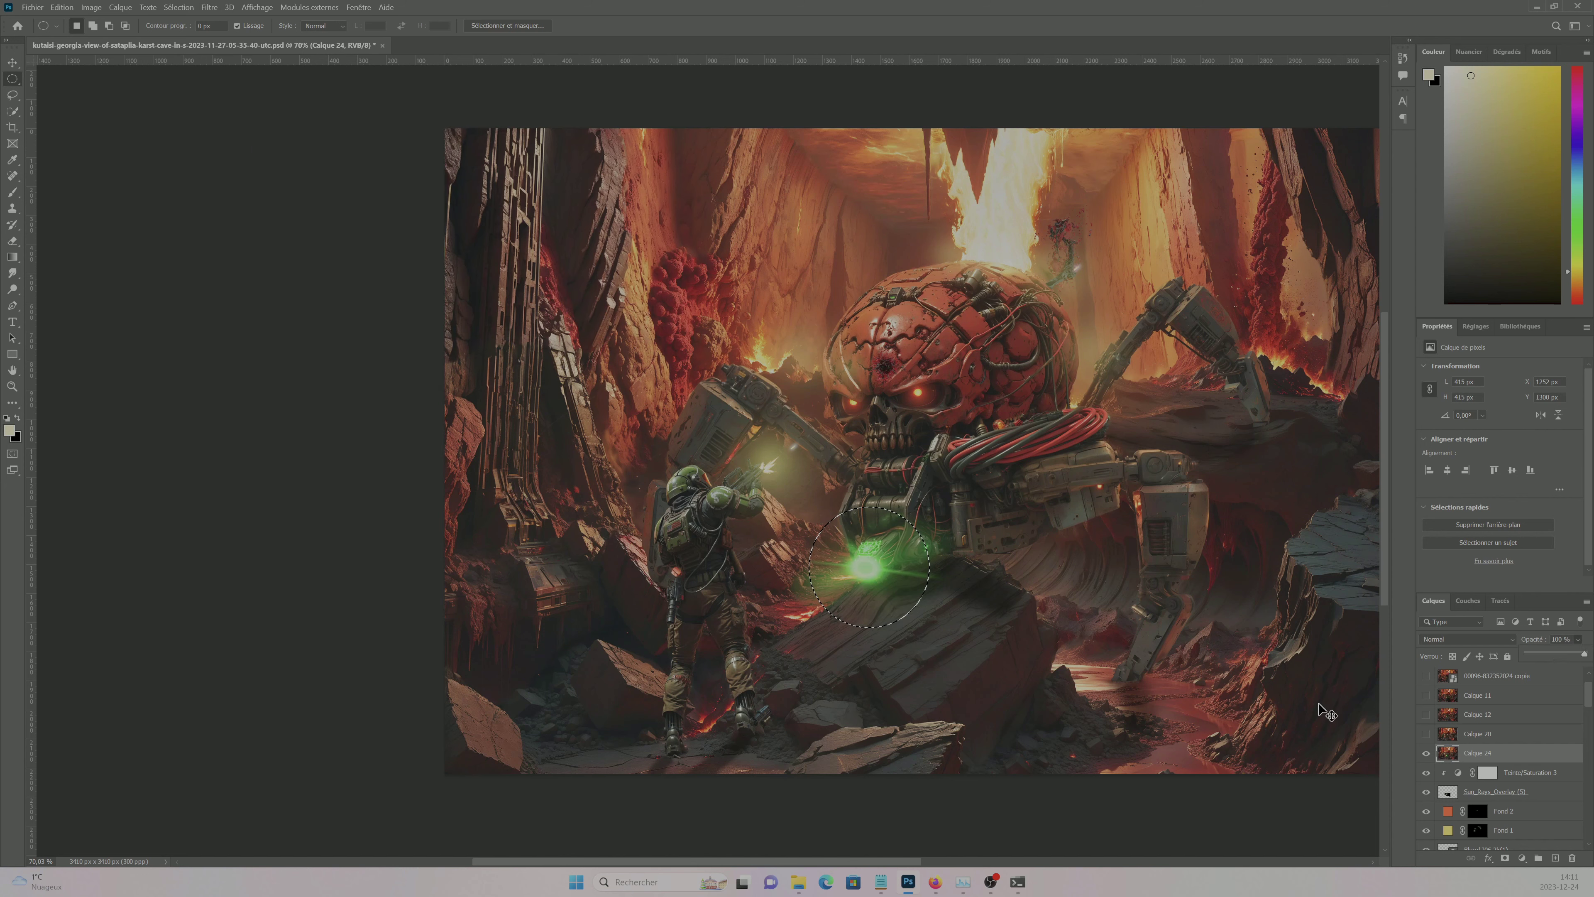
- Reapply the Contraction pinch with an adjusted amount to the circular selection
left_click(209, 7)
left_click(323, 494)
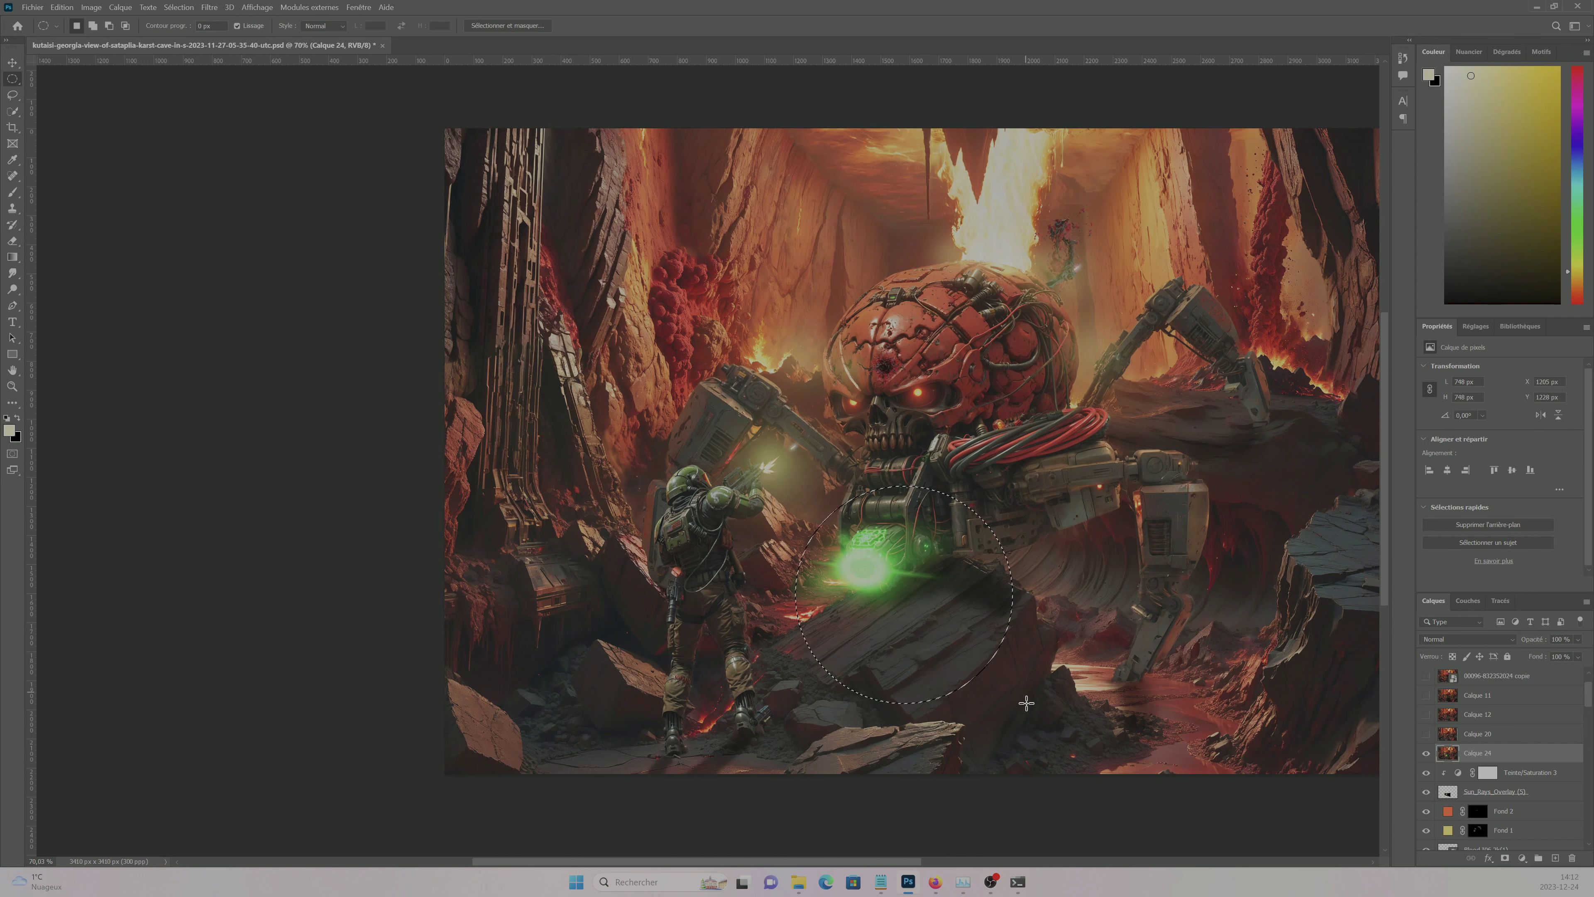
left_click(208, 7)
mouse_move(276, 174)
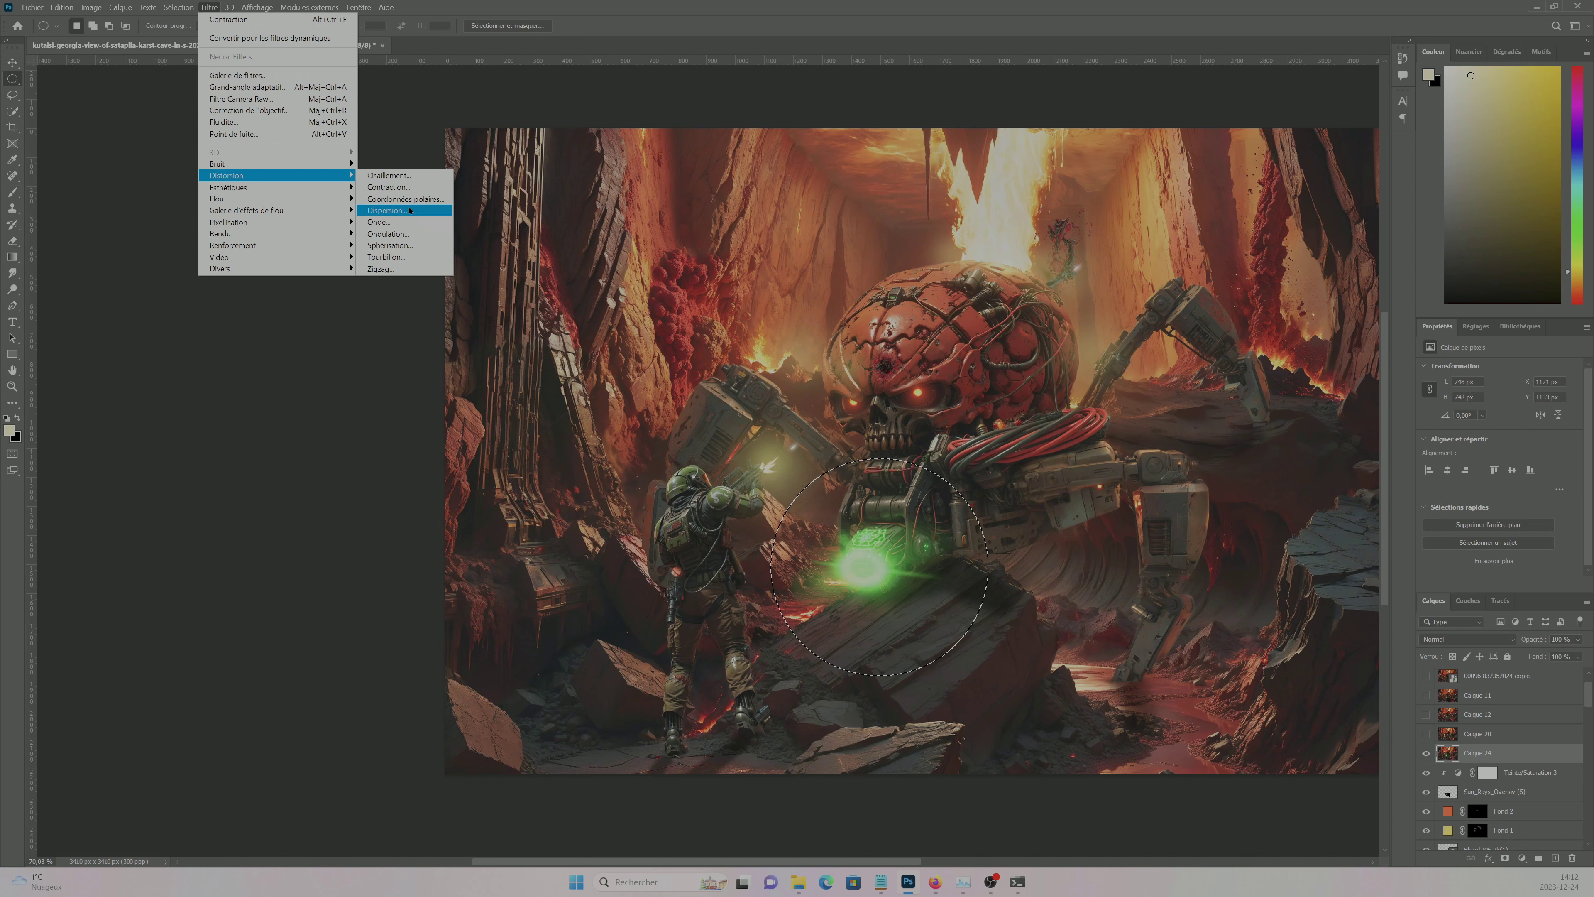
left_click(409, 210)
key("Escape")
left_click(209, 7)
left_click(389, 186)
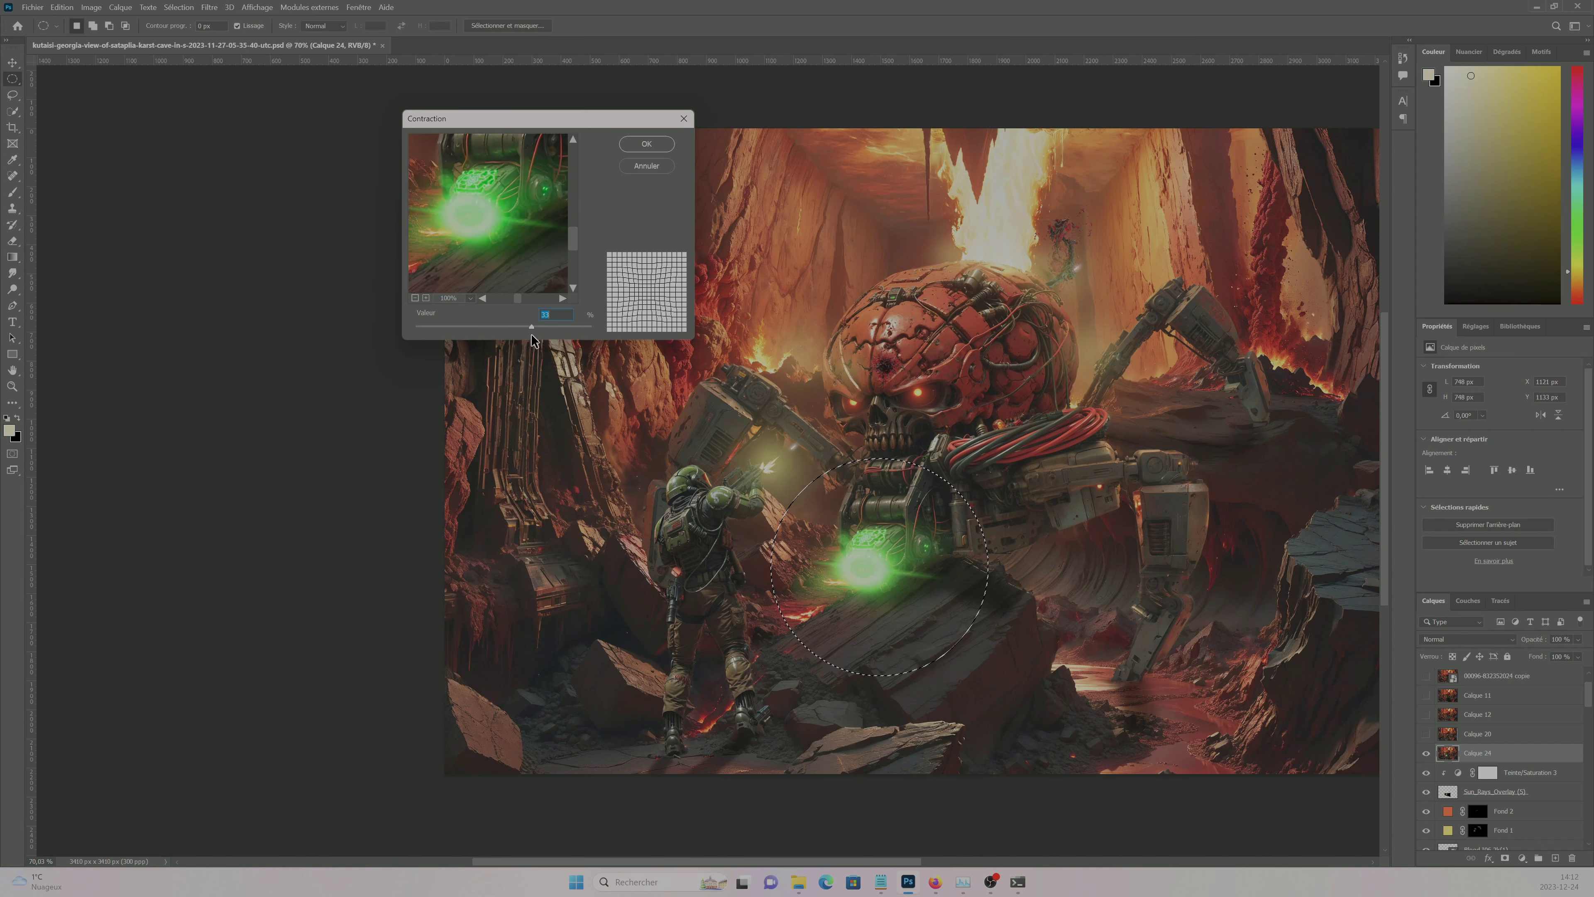
key("Return")
- Try and undo a Tourbillon twirl, then apply a Flou radial spin blur inside the circle
left_click(208, 7)
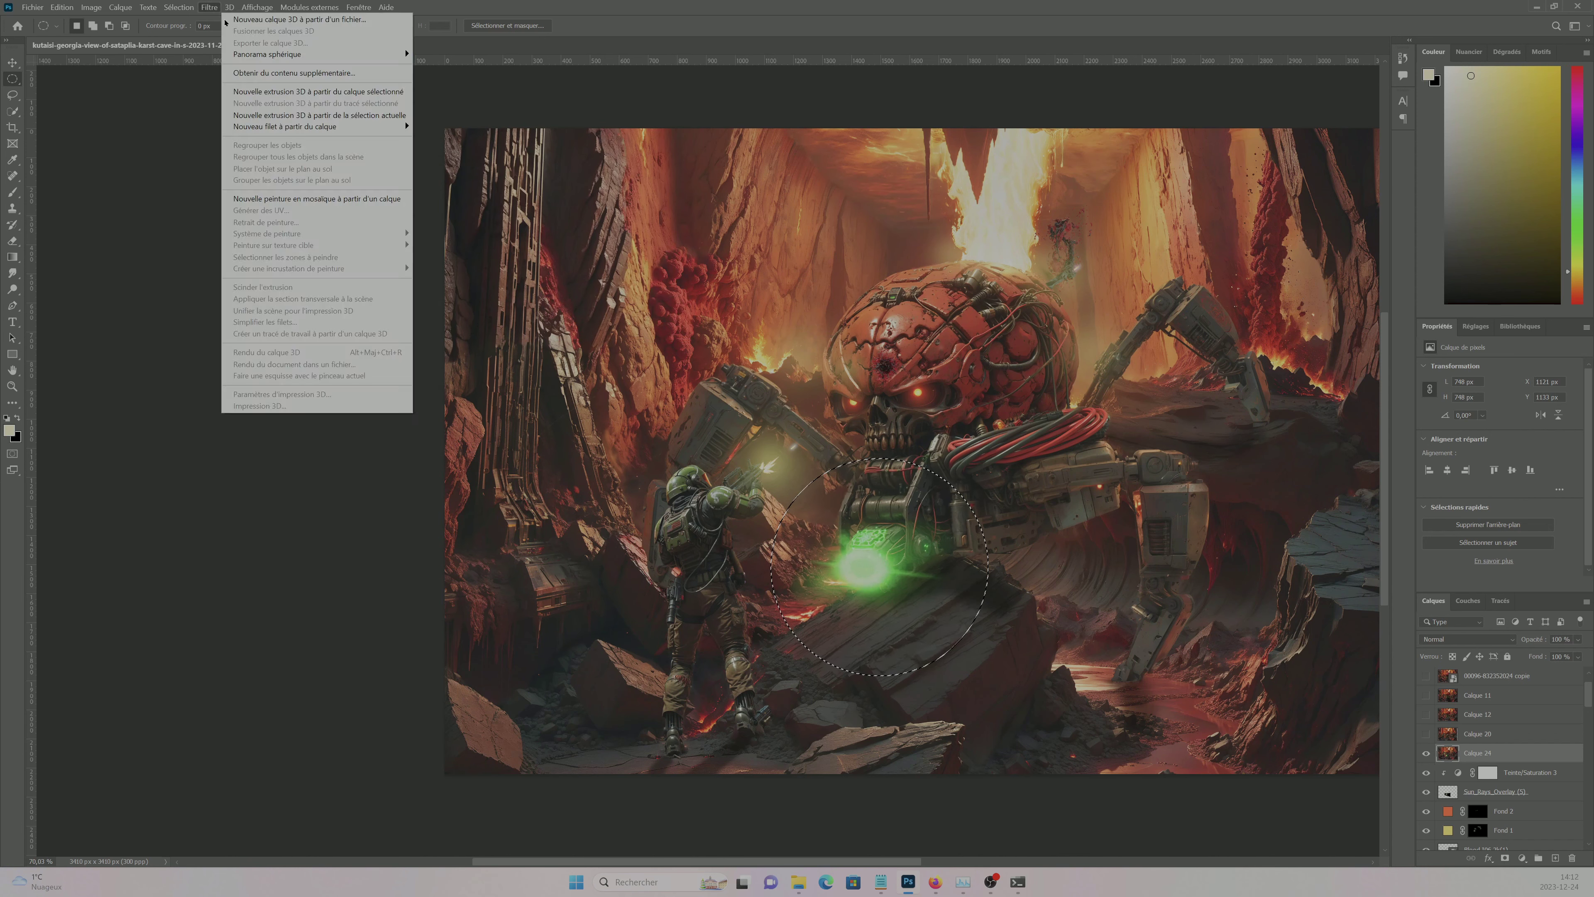
left_click(388, 257)
left_click(395, 349)
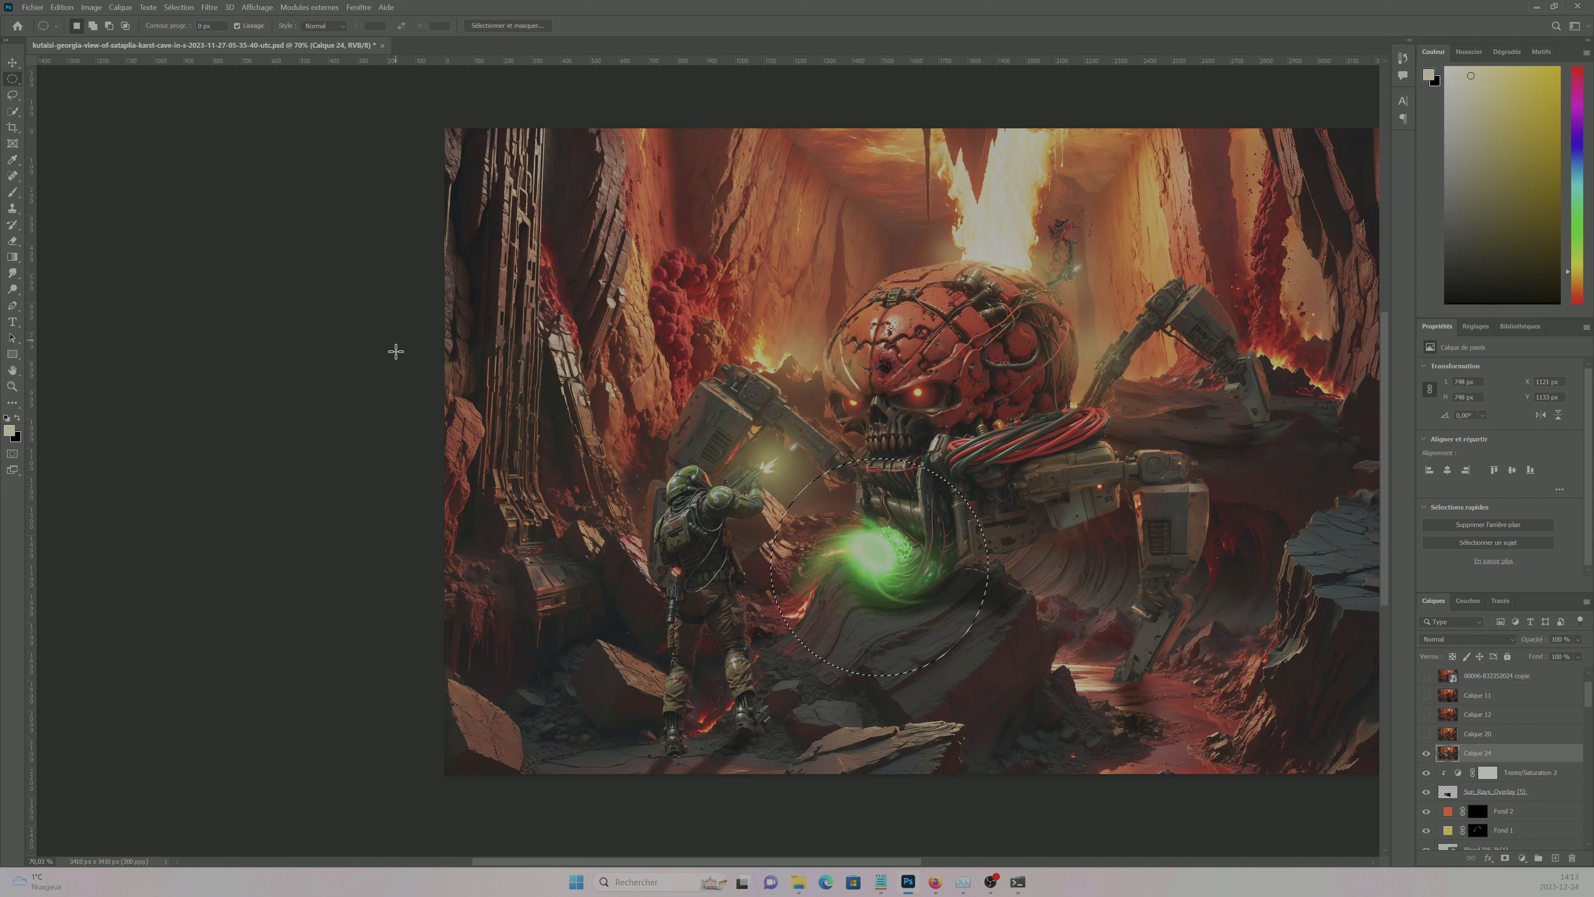
key("ctrl+z")
left_click(209, 7)
mouse_move(276, 175)
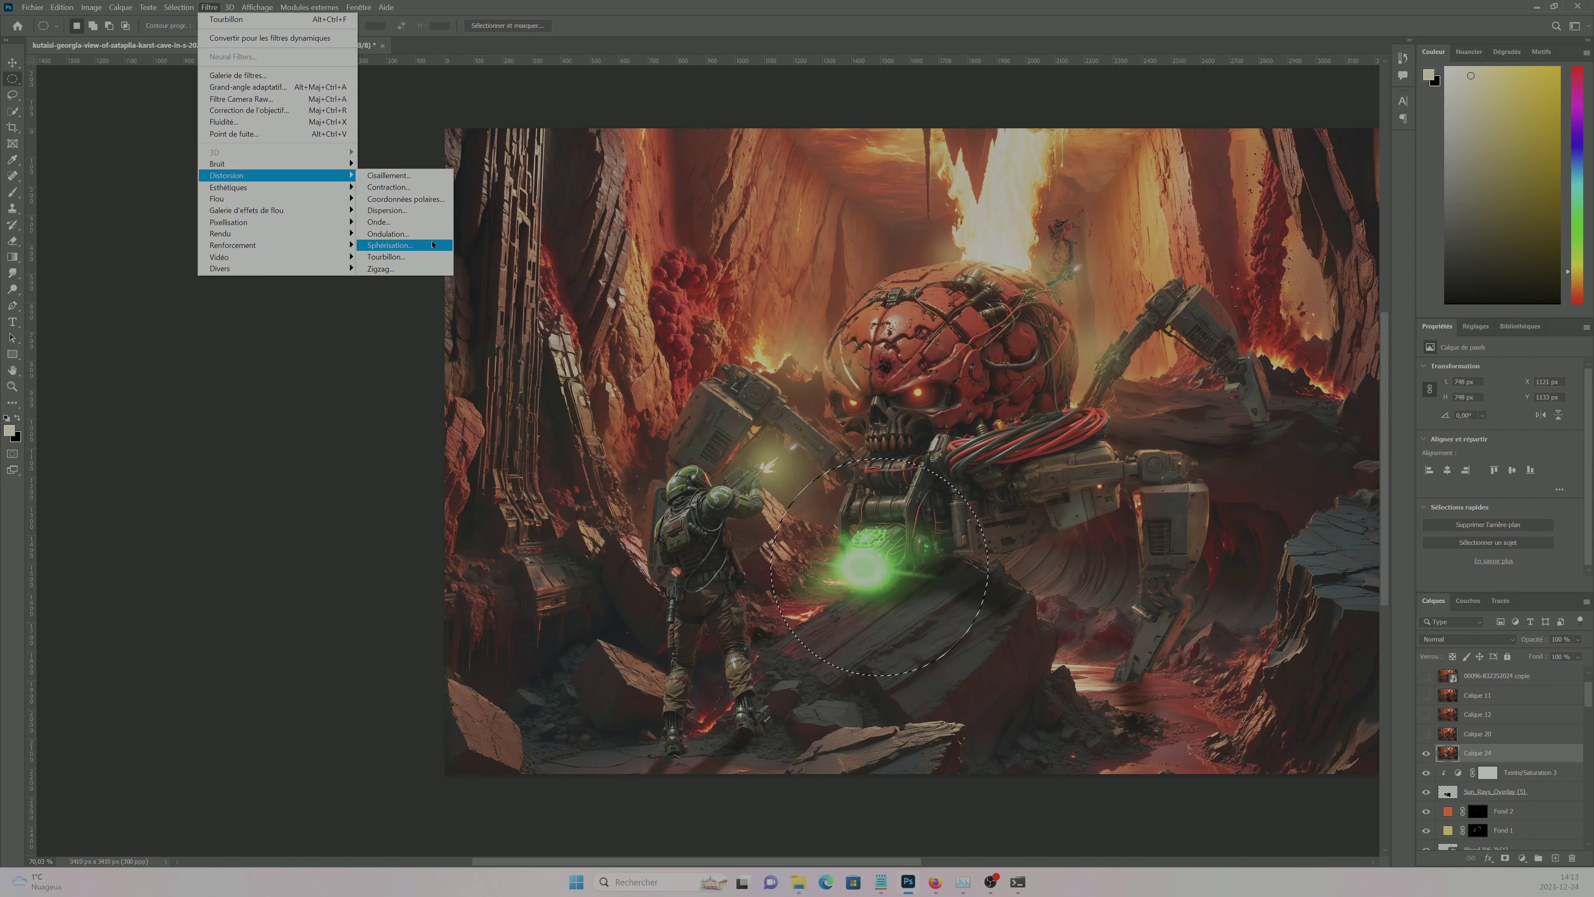
left_click(395, 256)
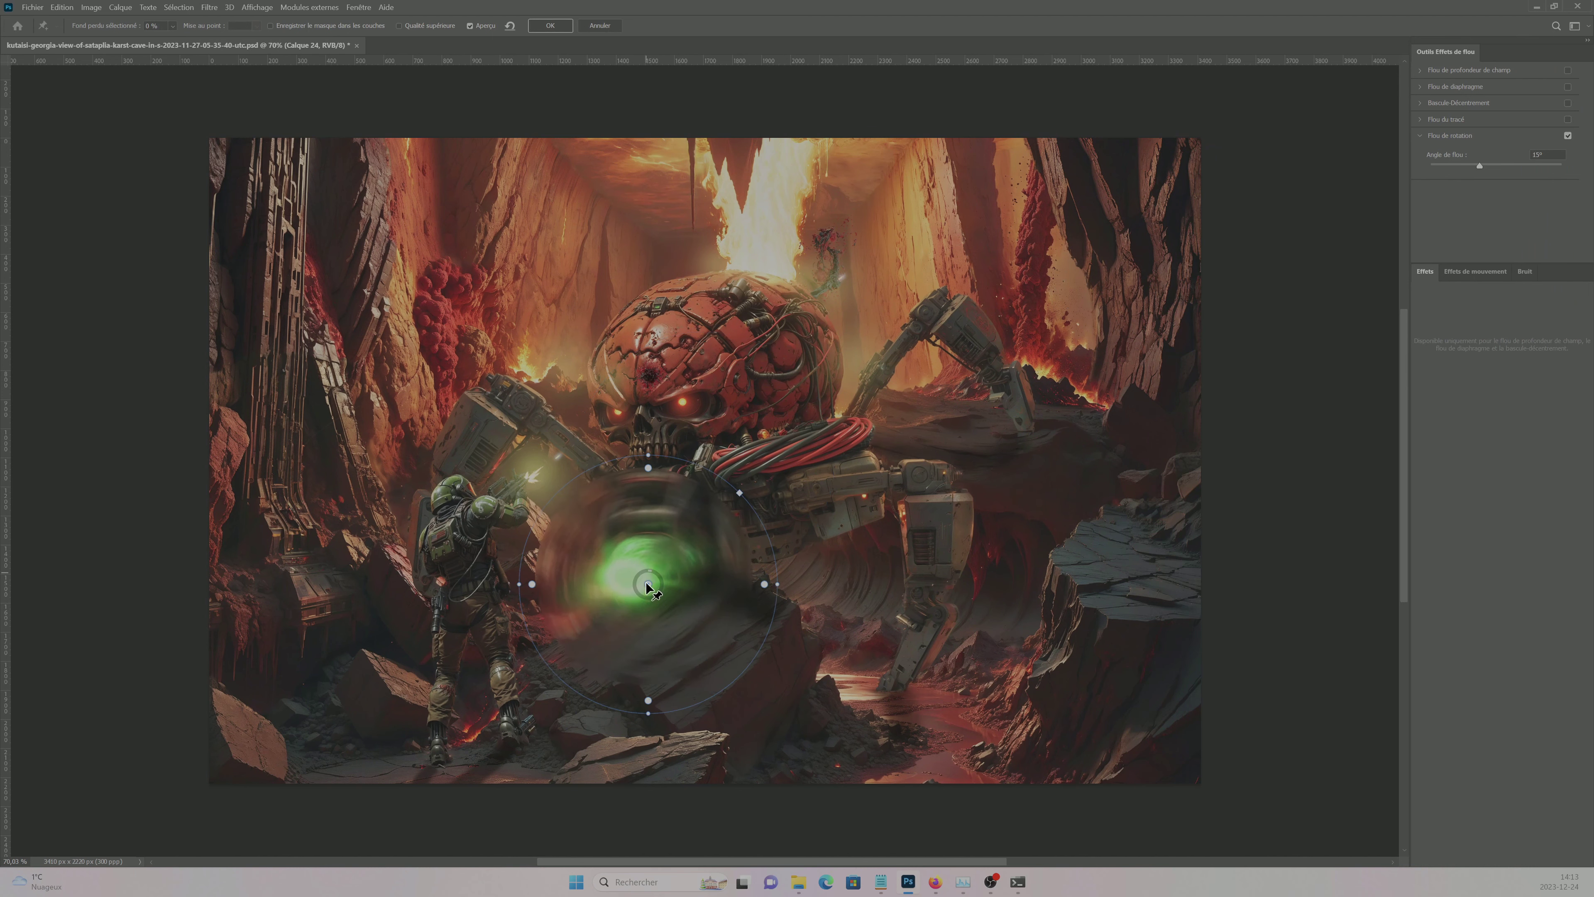
mouse_move(735, 588)
left_mouse_down()
mouse_move(750, 587)
mouse_move(650, 573)
left_mouse_up()
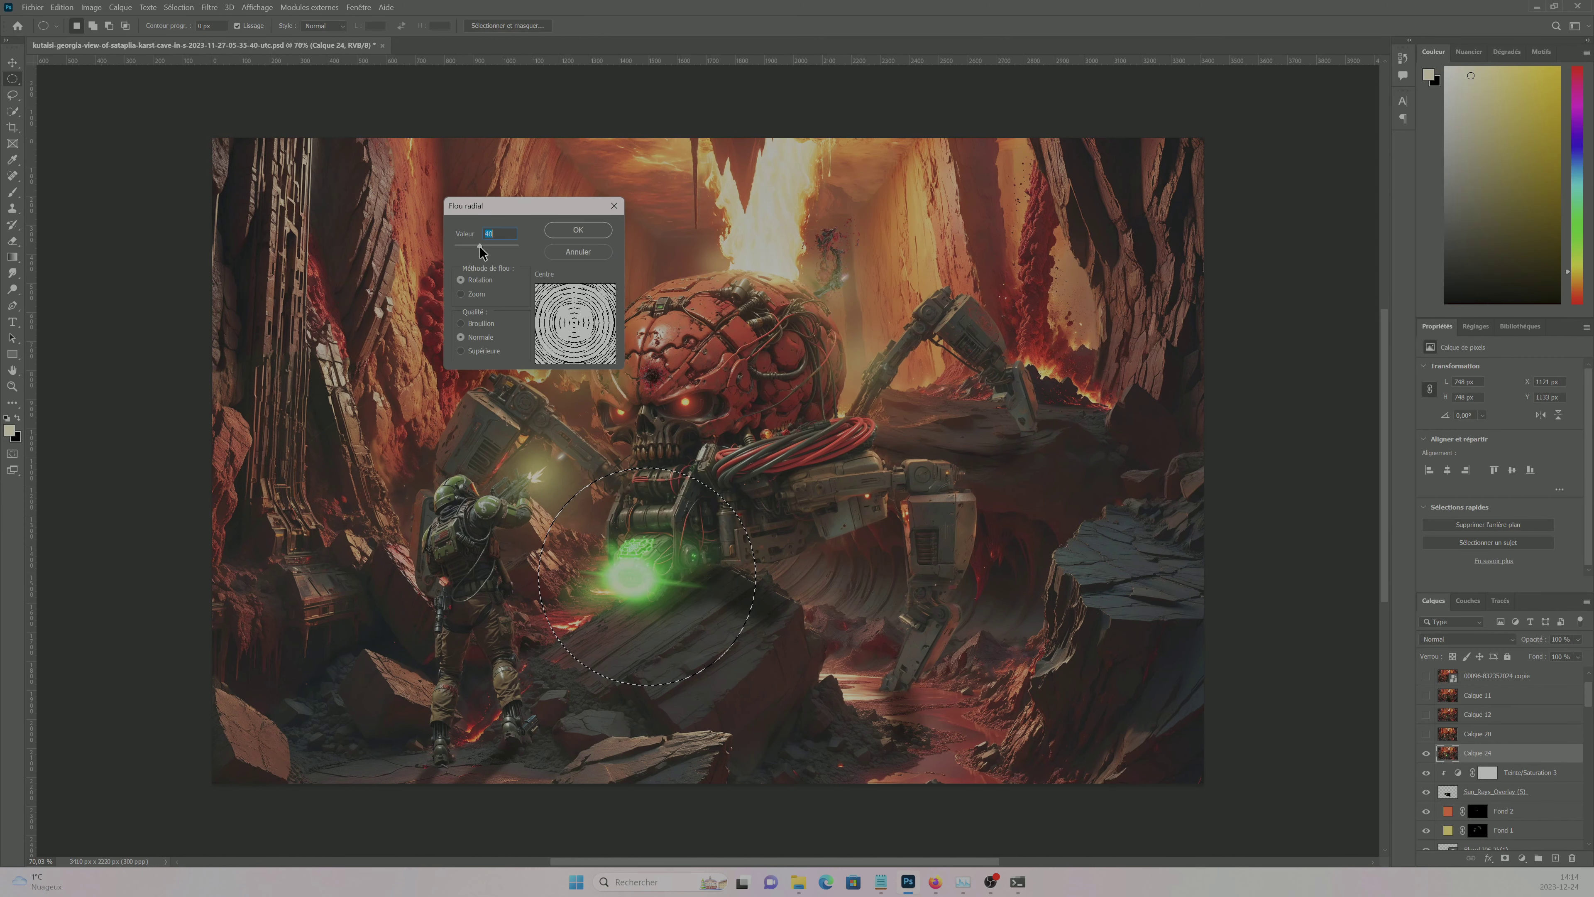
left_click(590, 230)
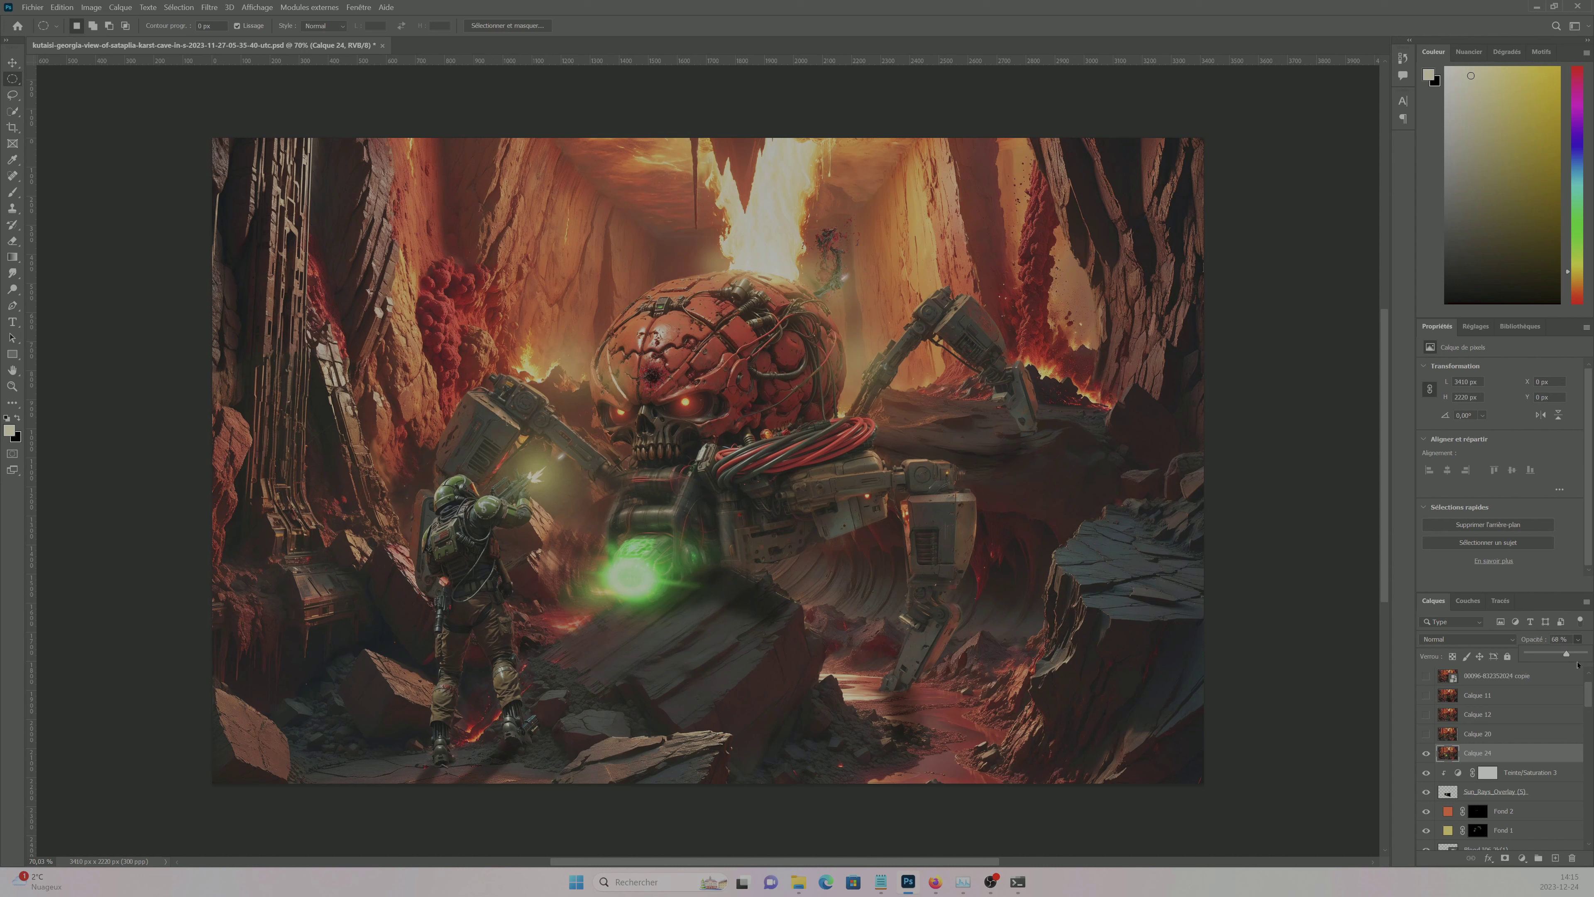
- Copy the blurred circle to a new layer, Gaussian-blur it and adjust its opacity
key("ctrl+j")
left_click(209, 7)
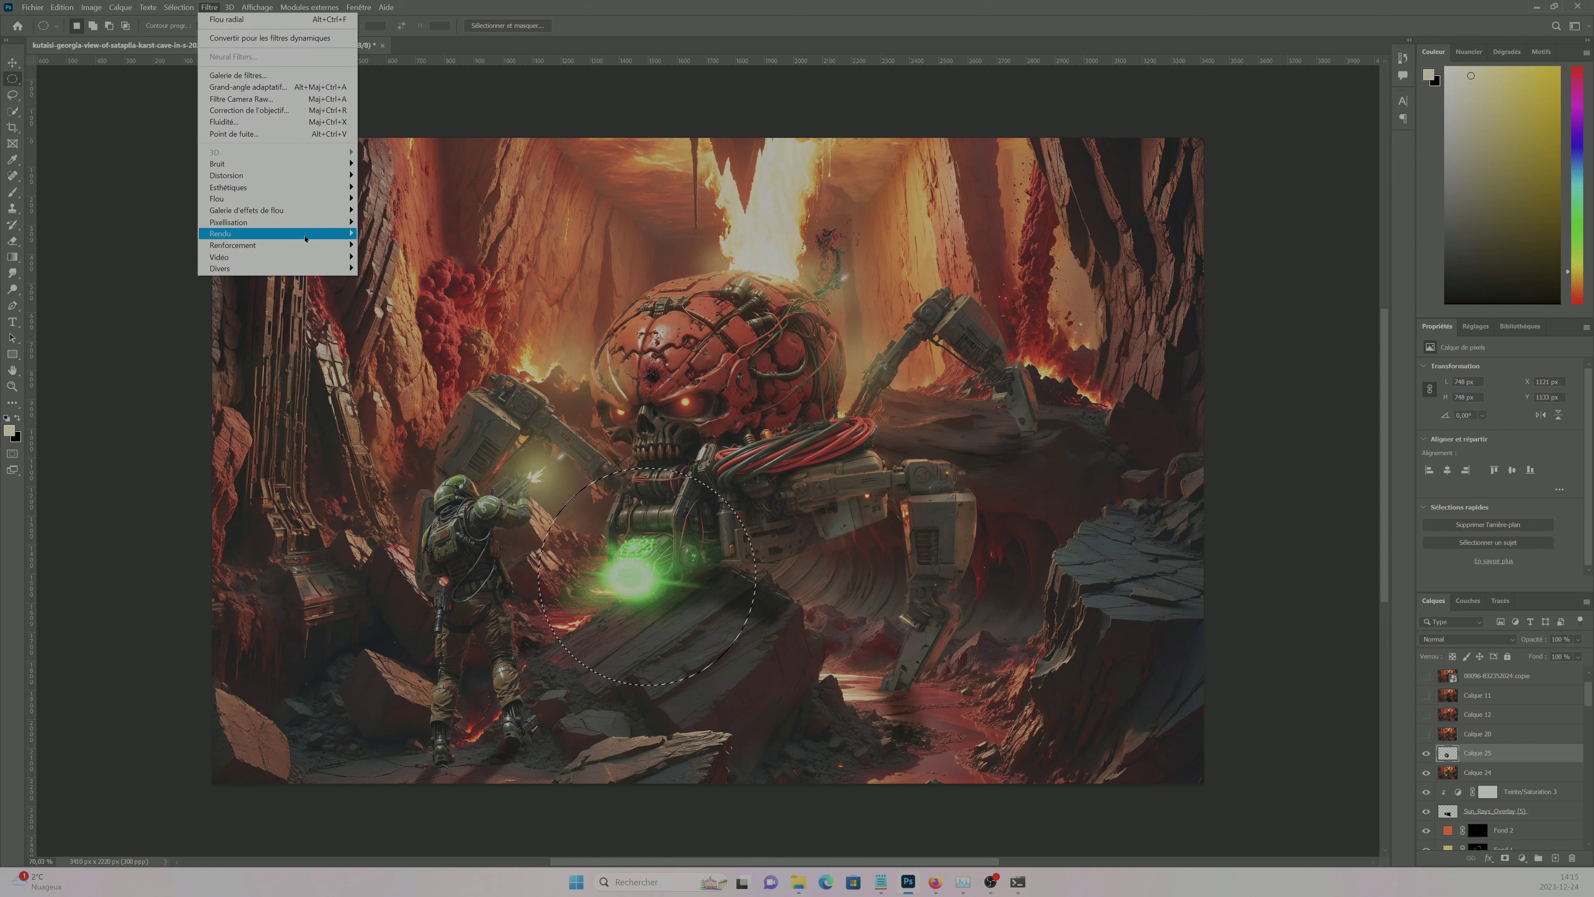
left_click(391, 257)
key("Return")
scroll(1280, 541, "up", 3)
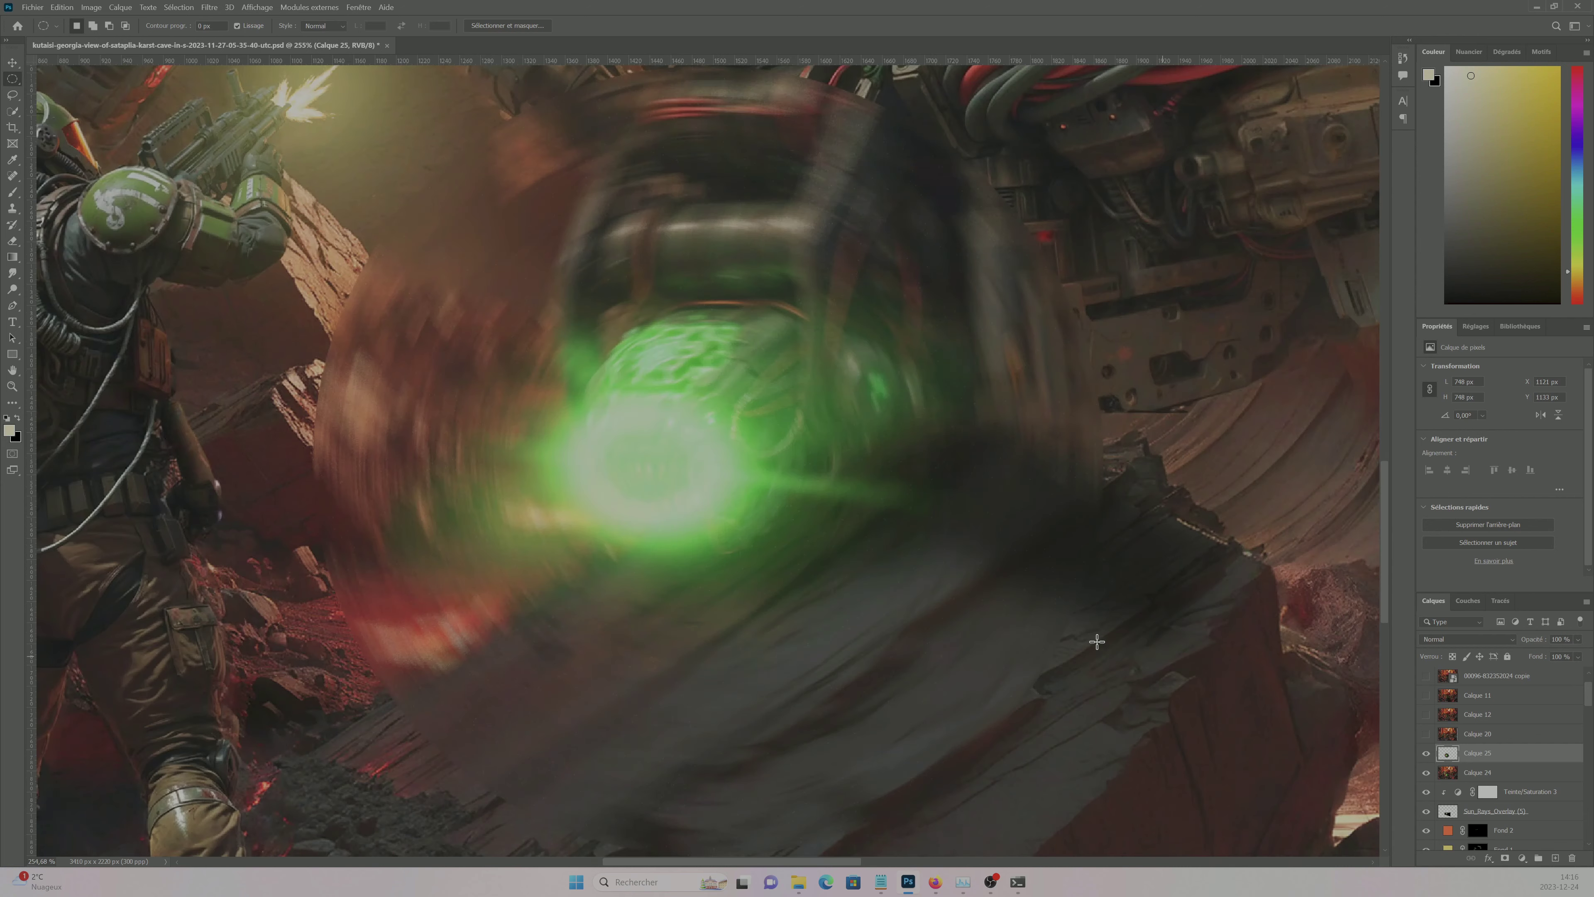
scroll(1095, 640, "down", 3)
left_click(208, 7)
left_click(402, 171)
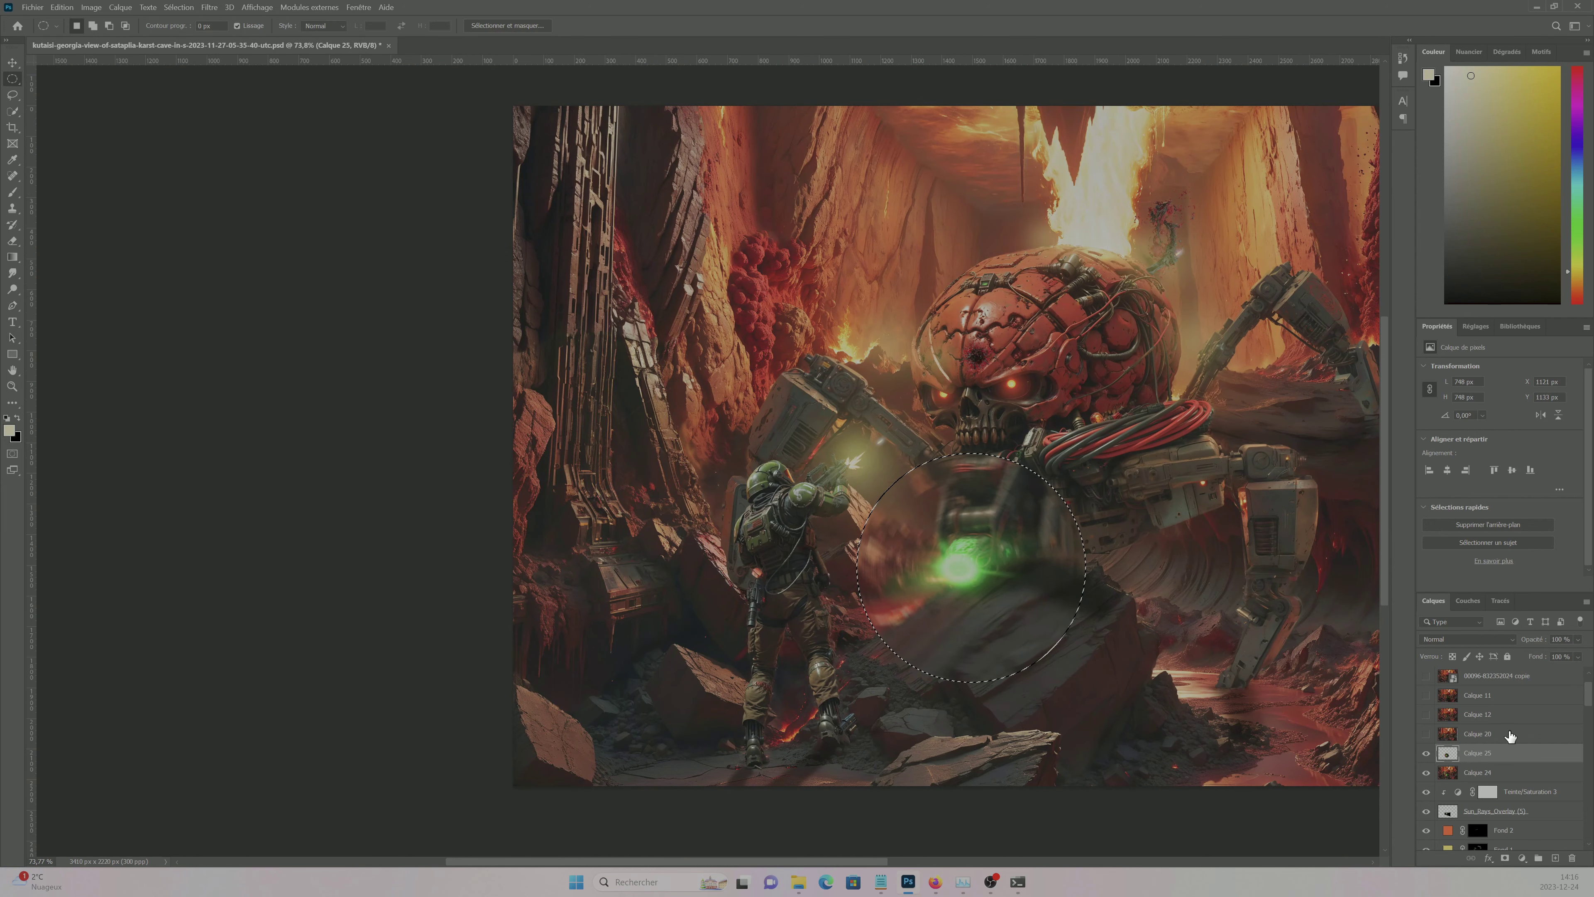
left_click(1578, 638)
left_click_drag(1585, 655, 1566, 655)
scroll(1290, 668, "right", 3)
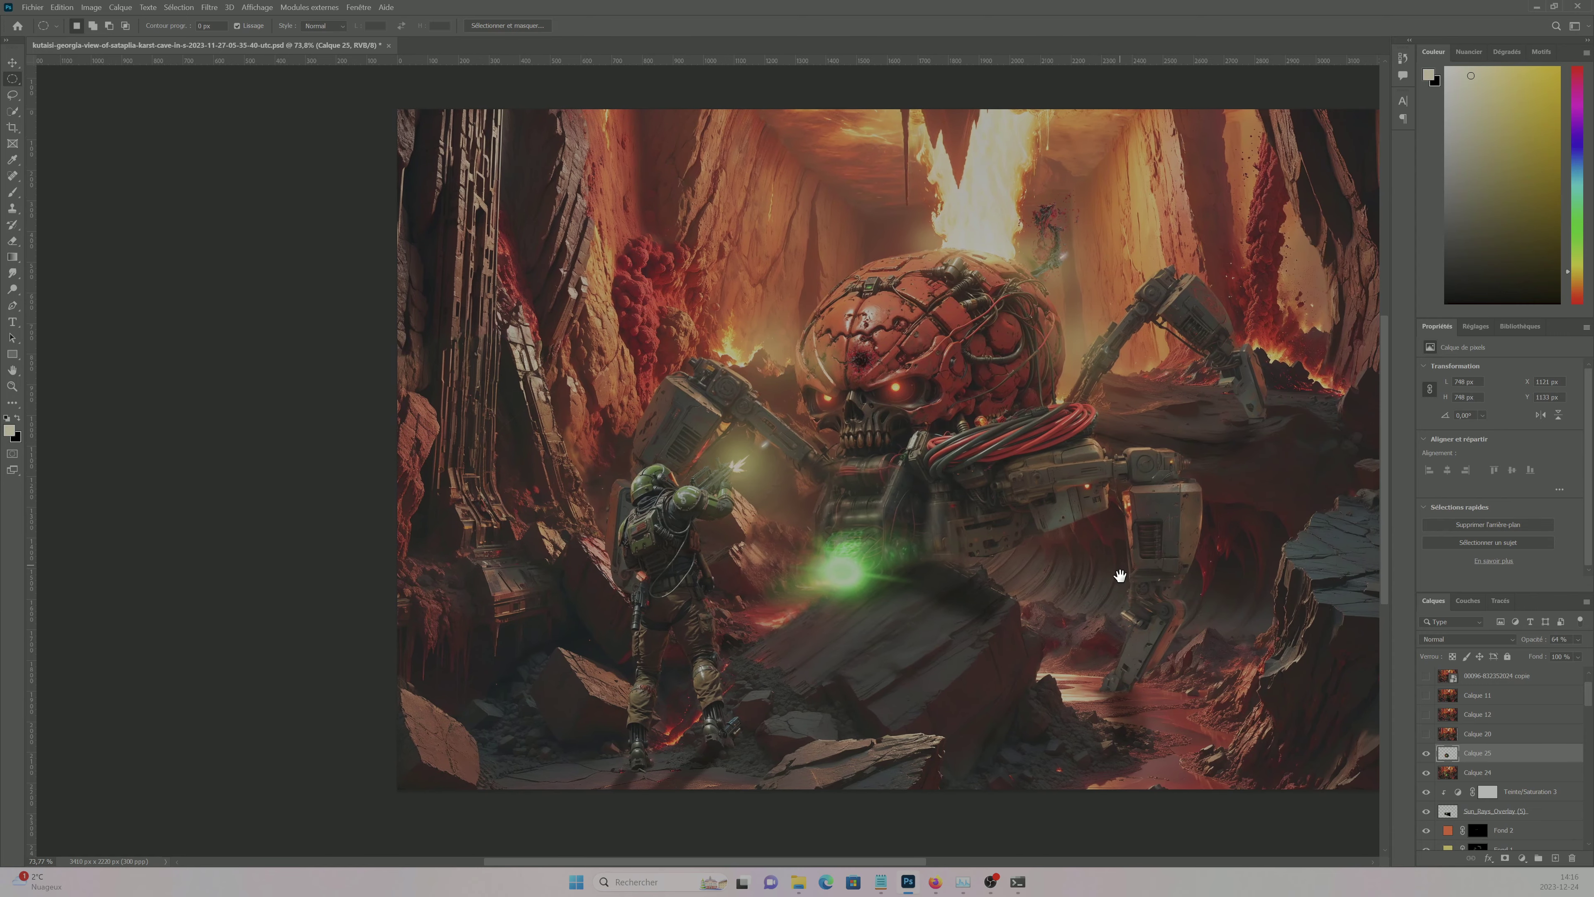
key("0")
scroll(1050, 625, "up", 2)
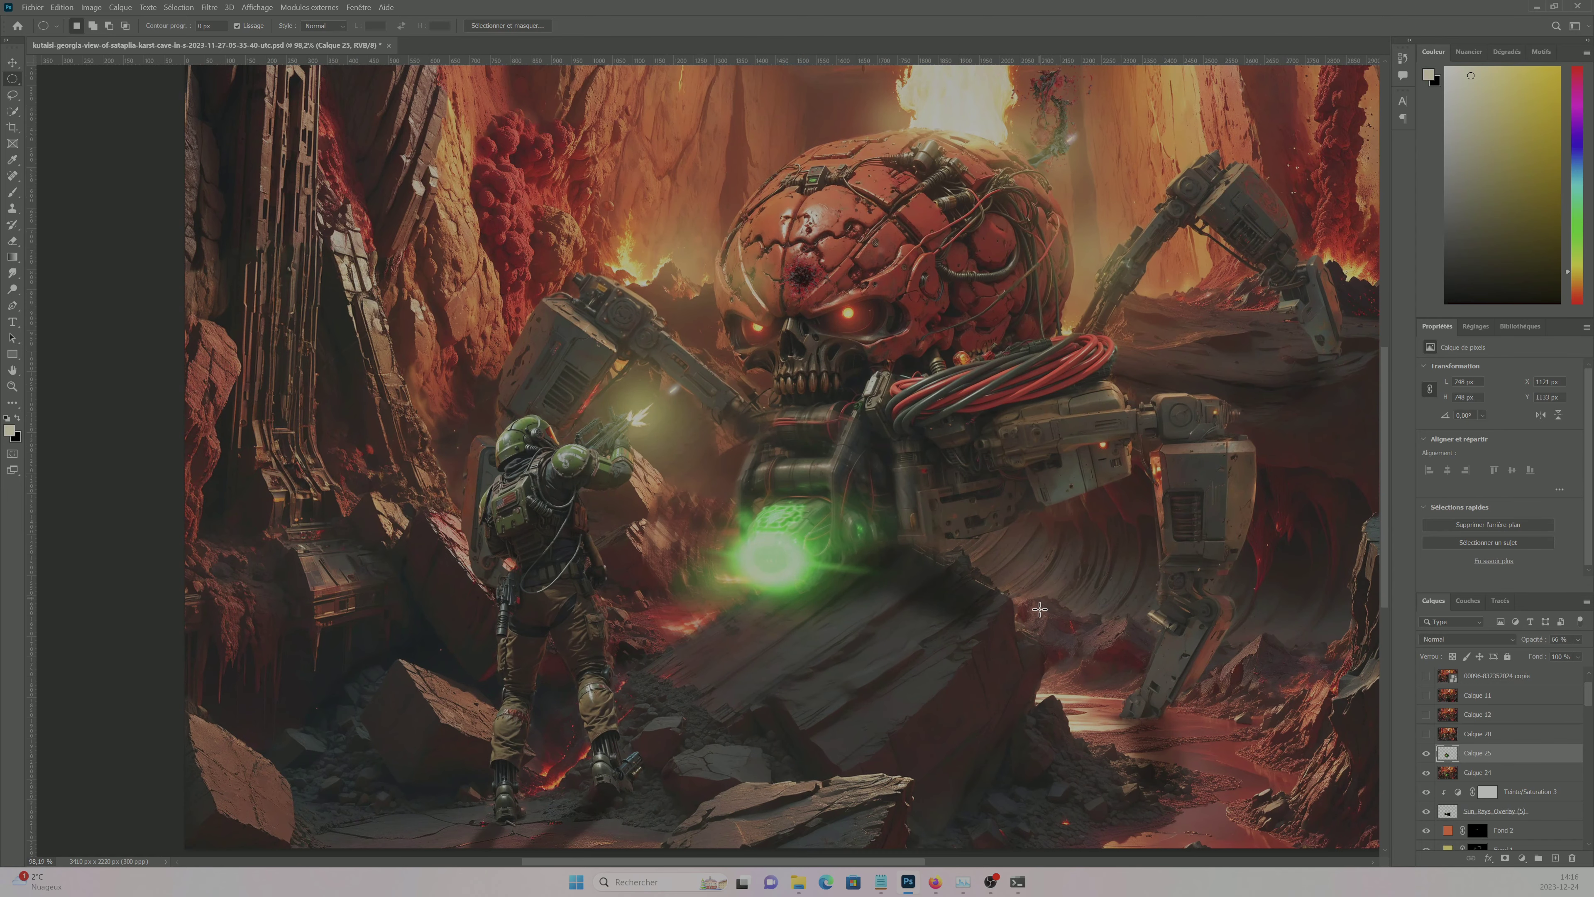
scroll(1004, 565, "up", 2)
scroll(497, 524, "down", 4)
- On a new layer, paint low fog across the cave floor with a scattered brush at 9%
key("ctrl+shift+alt+n")
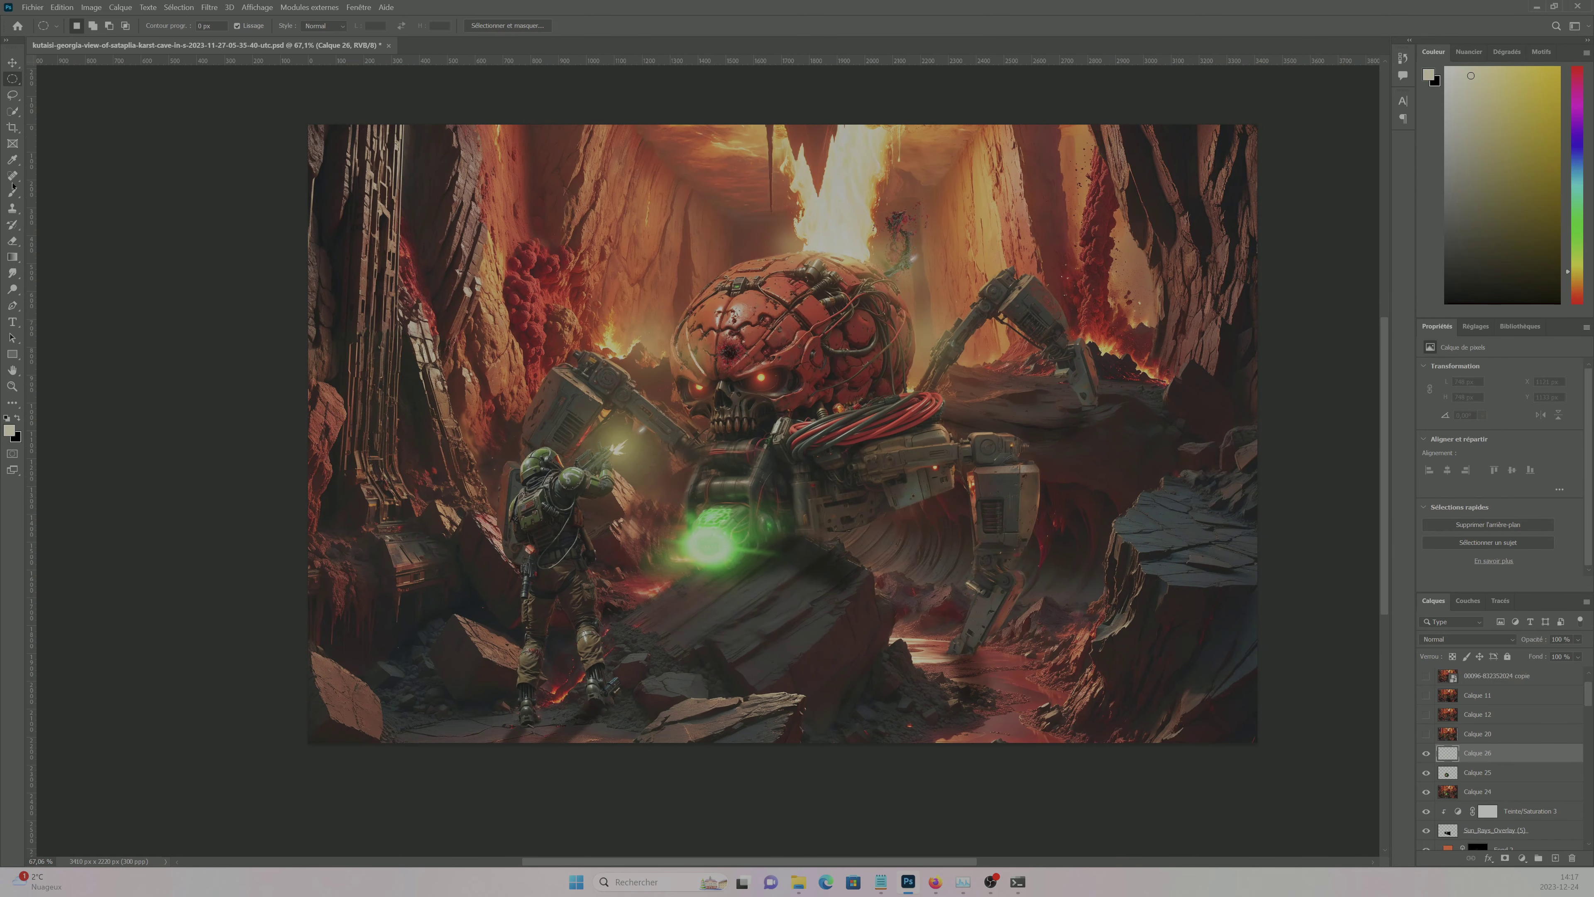
left_click(13, 189)
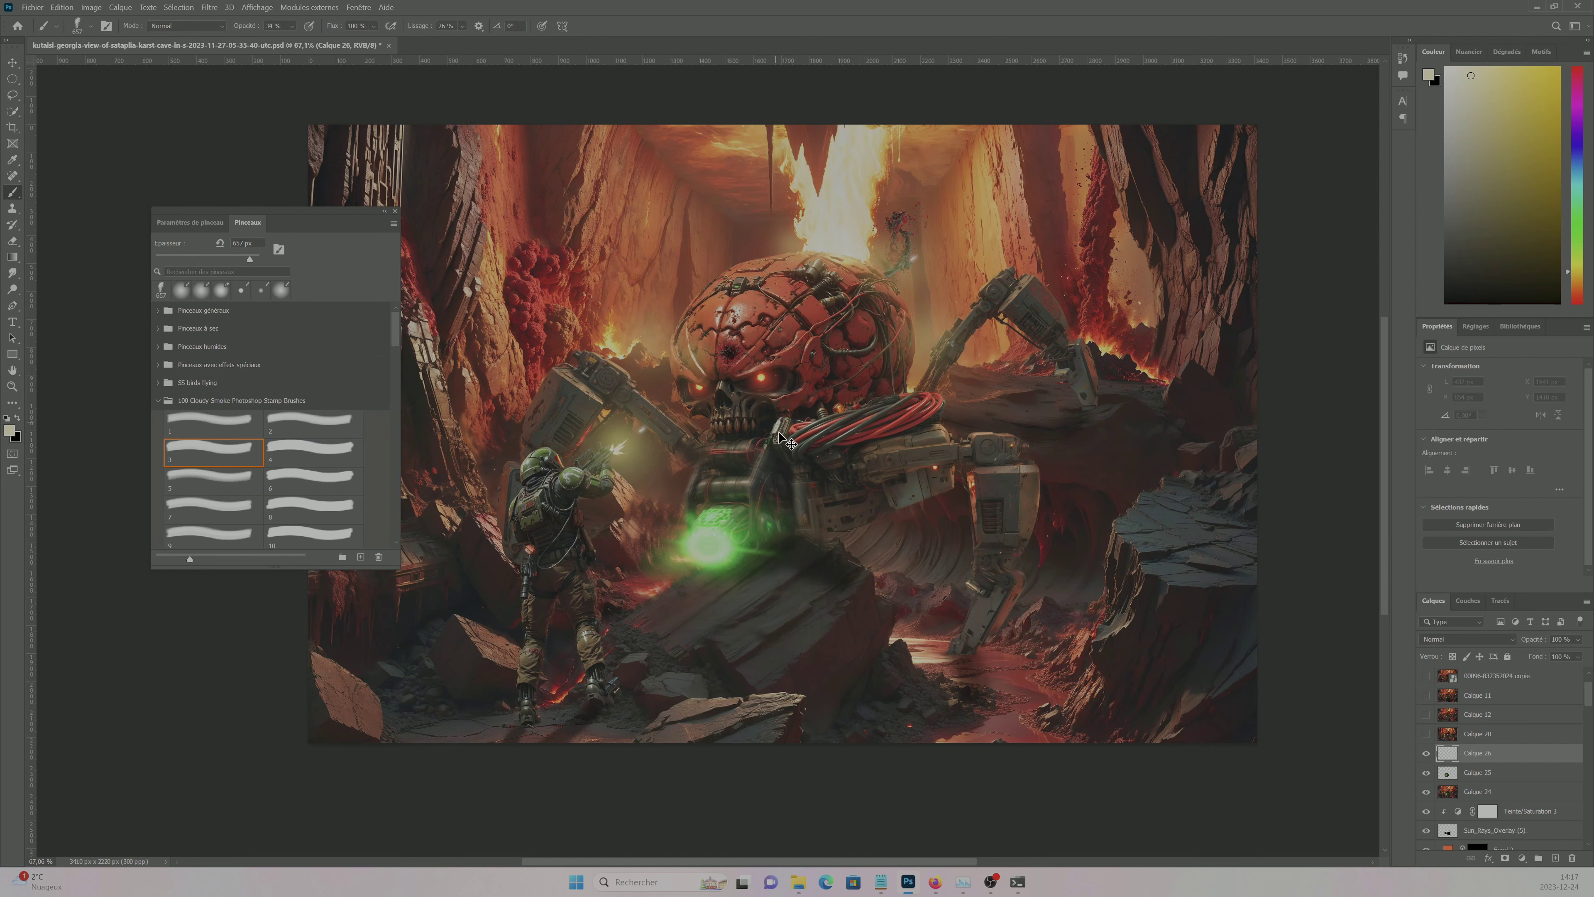
left_click(190, 222)
left_click(200, 277)
left_click(183, 288)
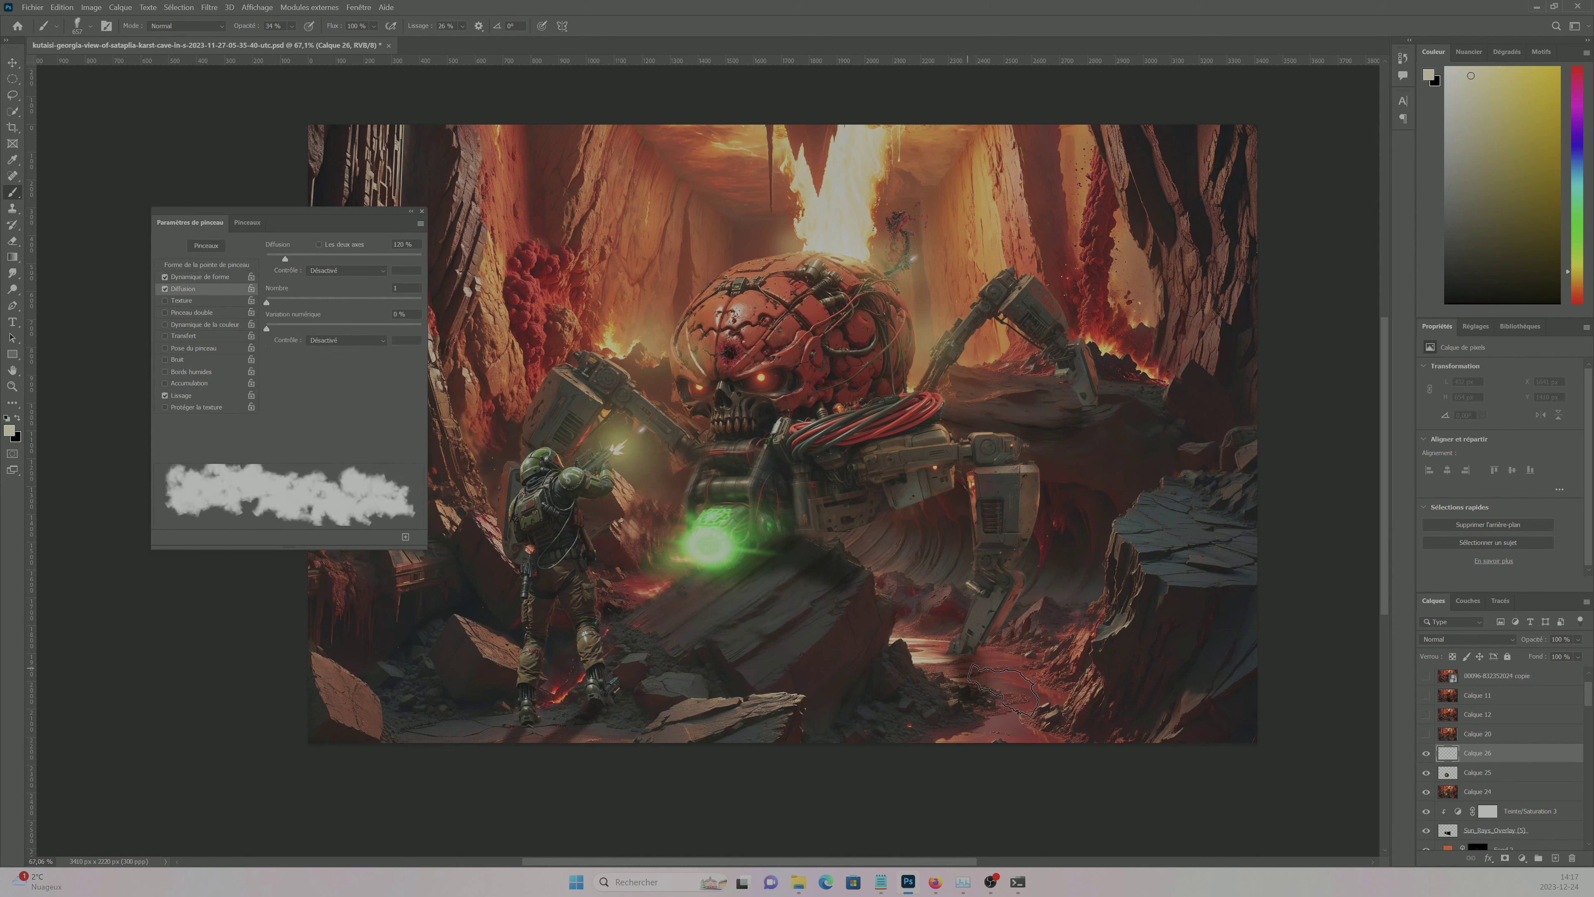
key("F5")
key("0")
key("9")
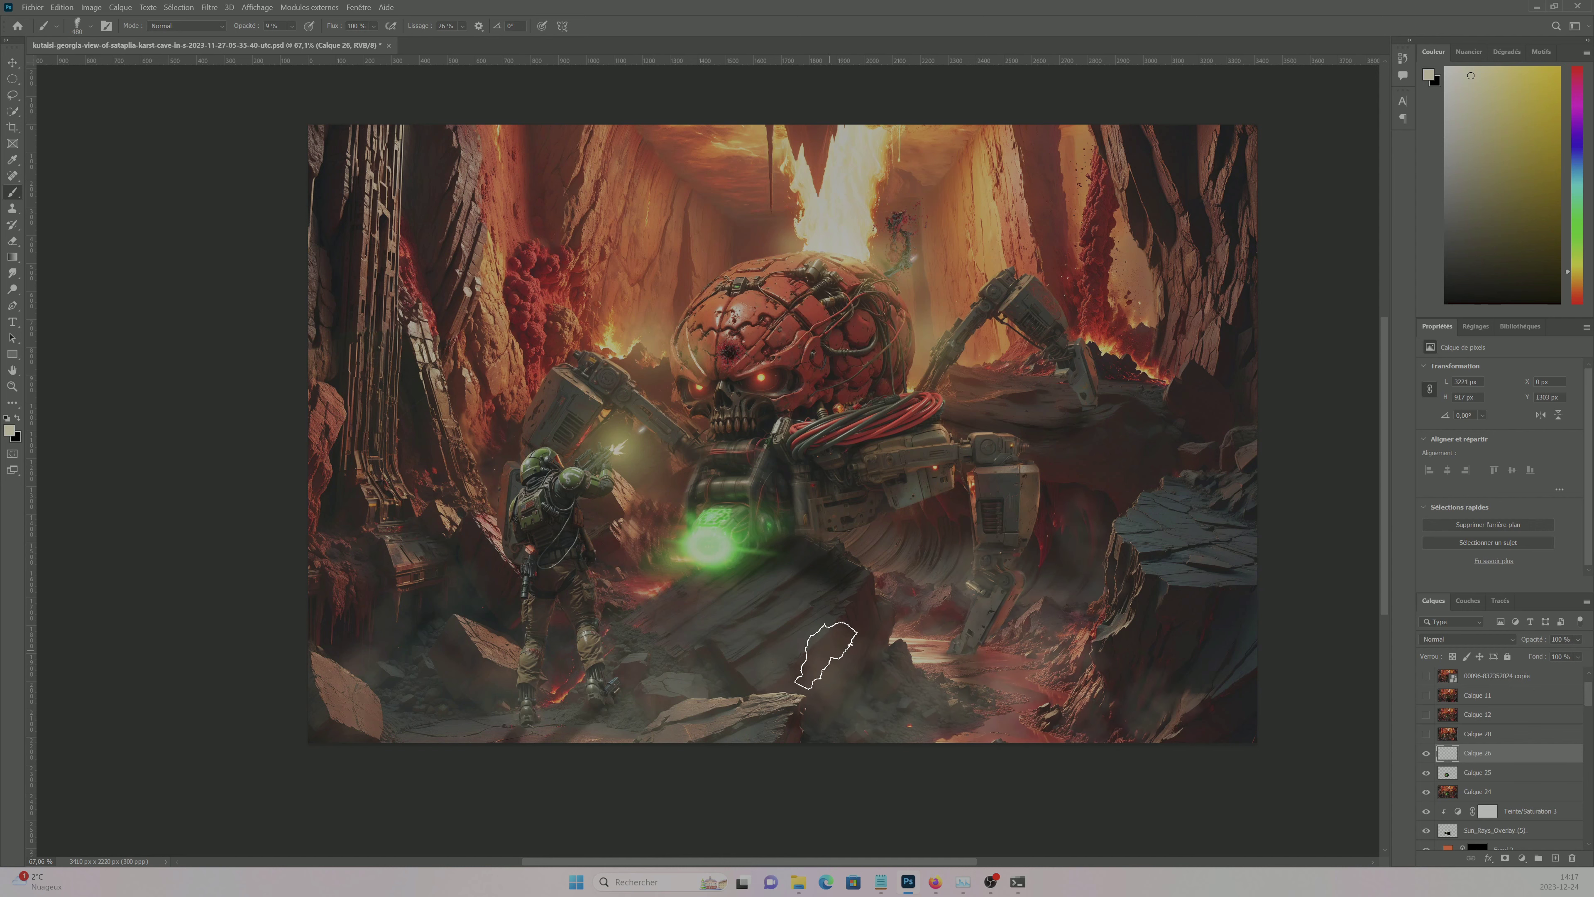
mouse_move(825, 656)
left_mouse_down()
mouse_move(569, 739)
mouse_move(1263, 641)
left_mouse_up()
- Add a layer mask to the fog layer and select the mask for editing
left_click(1505, 858)
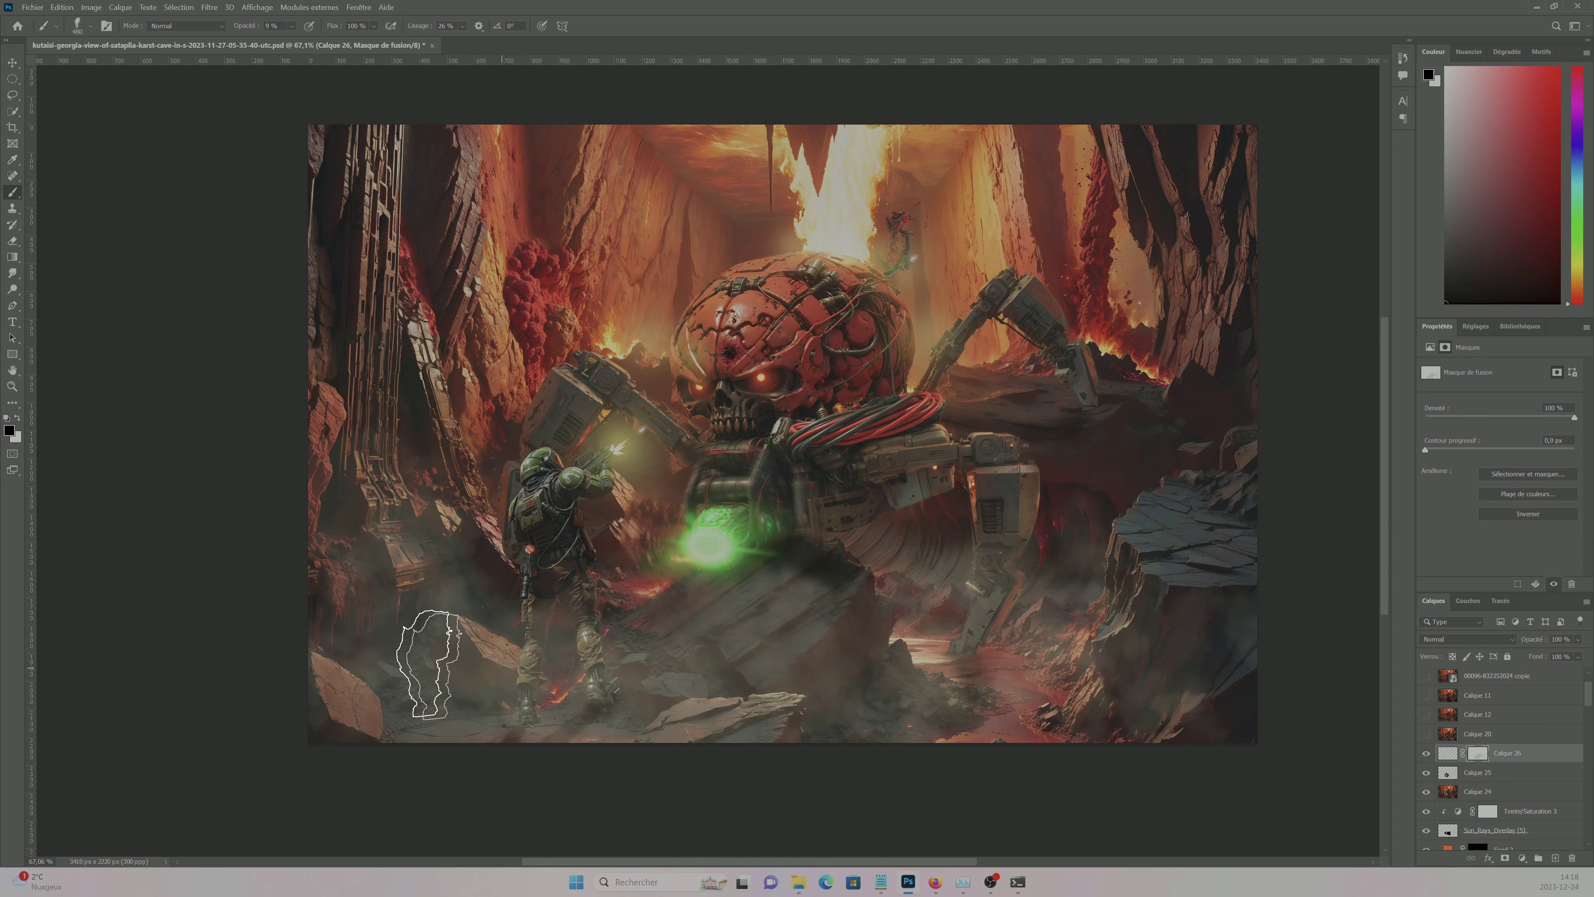
left_click(1447, 752)
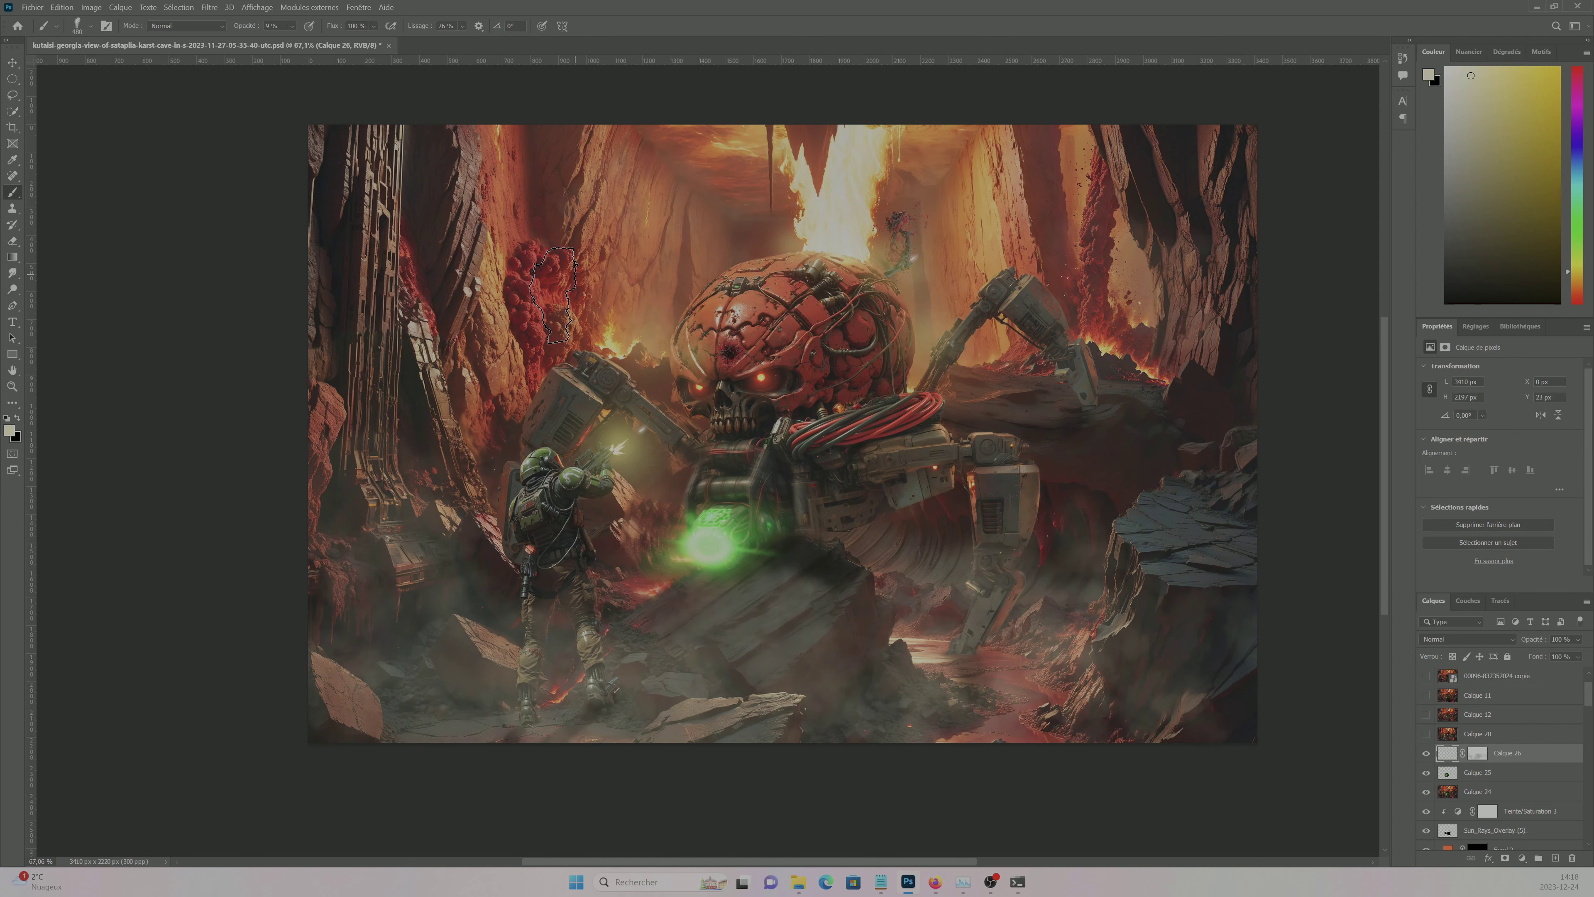
scroll(1027, 481, "up", 3, "alt")
mouse_move(932, 461)
left_mouse_down()
mouse_move(948, 475)
mouse_move(986, 467)
left_mouse_up()
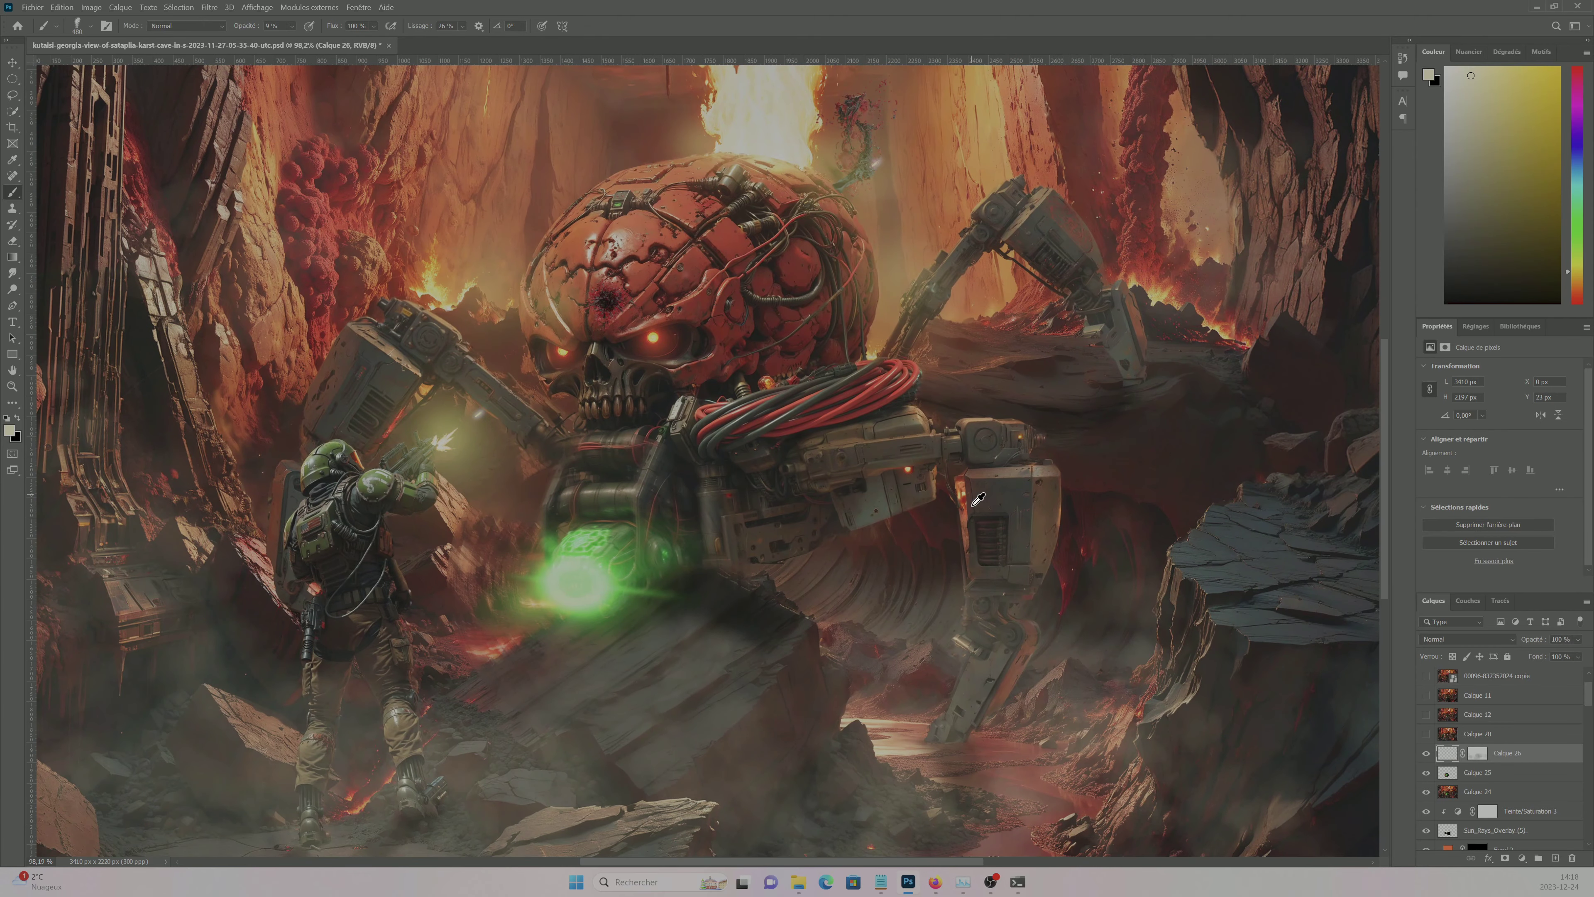
scroll(1002, 449, "down", 3, "alt")
left_click(1478, 753)
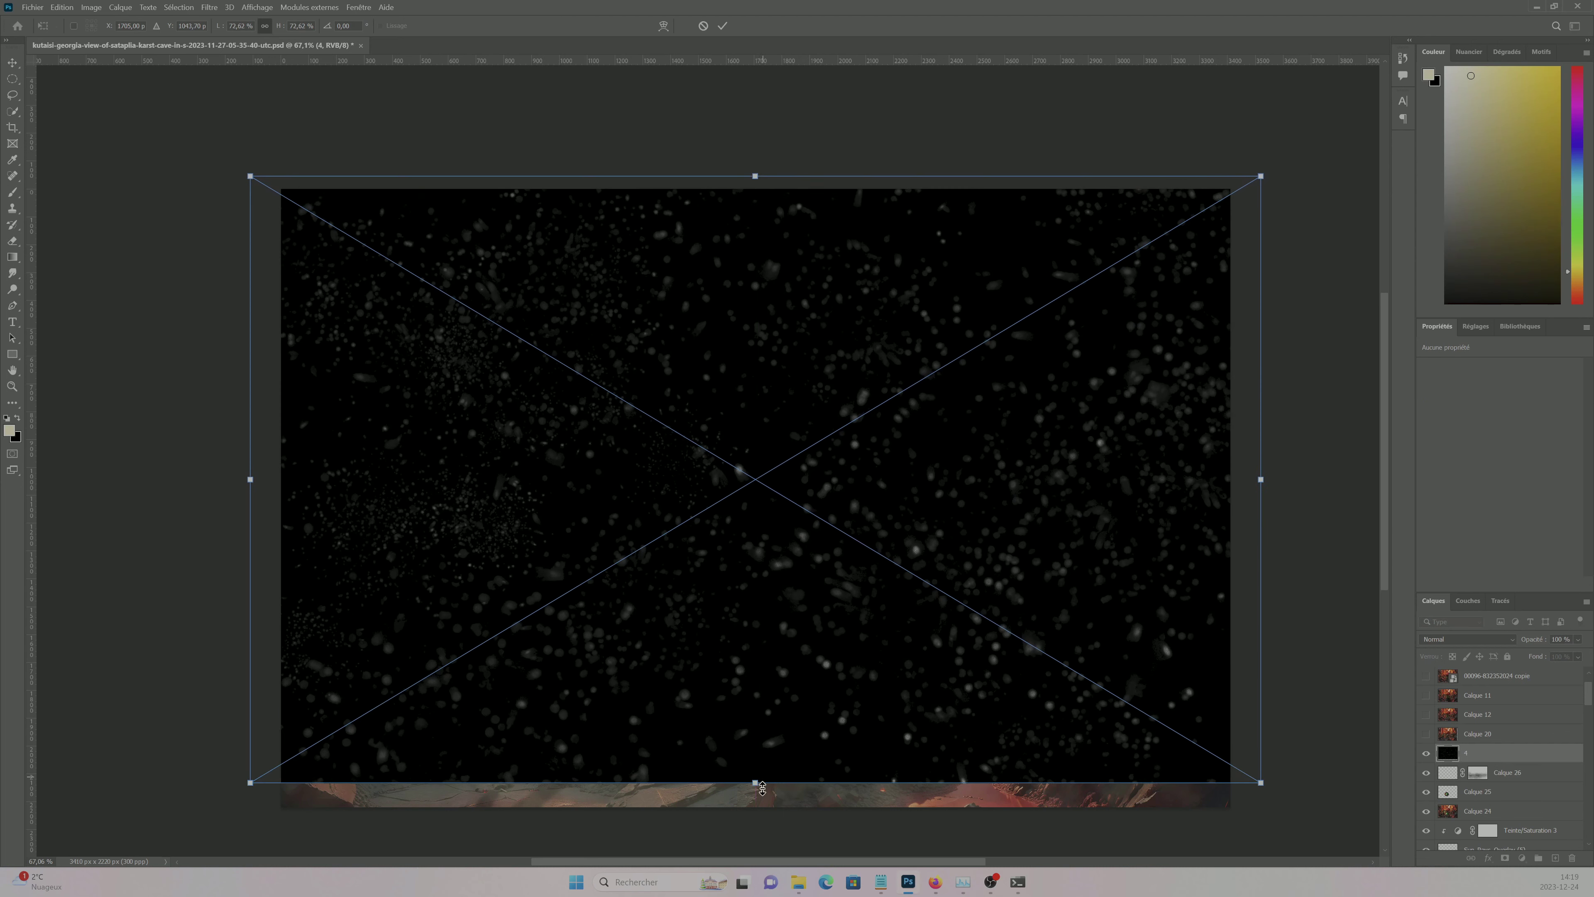
- Commit the placed particle image and blend it with Linear Dodge (Add)
key("Return")
left_click(1467, 638)
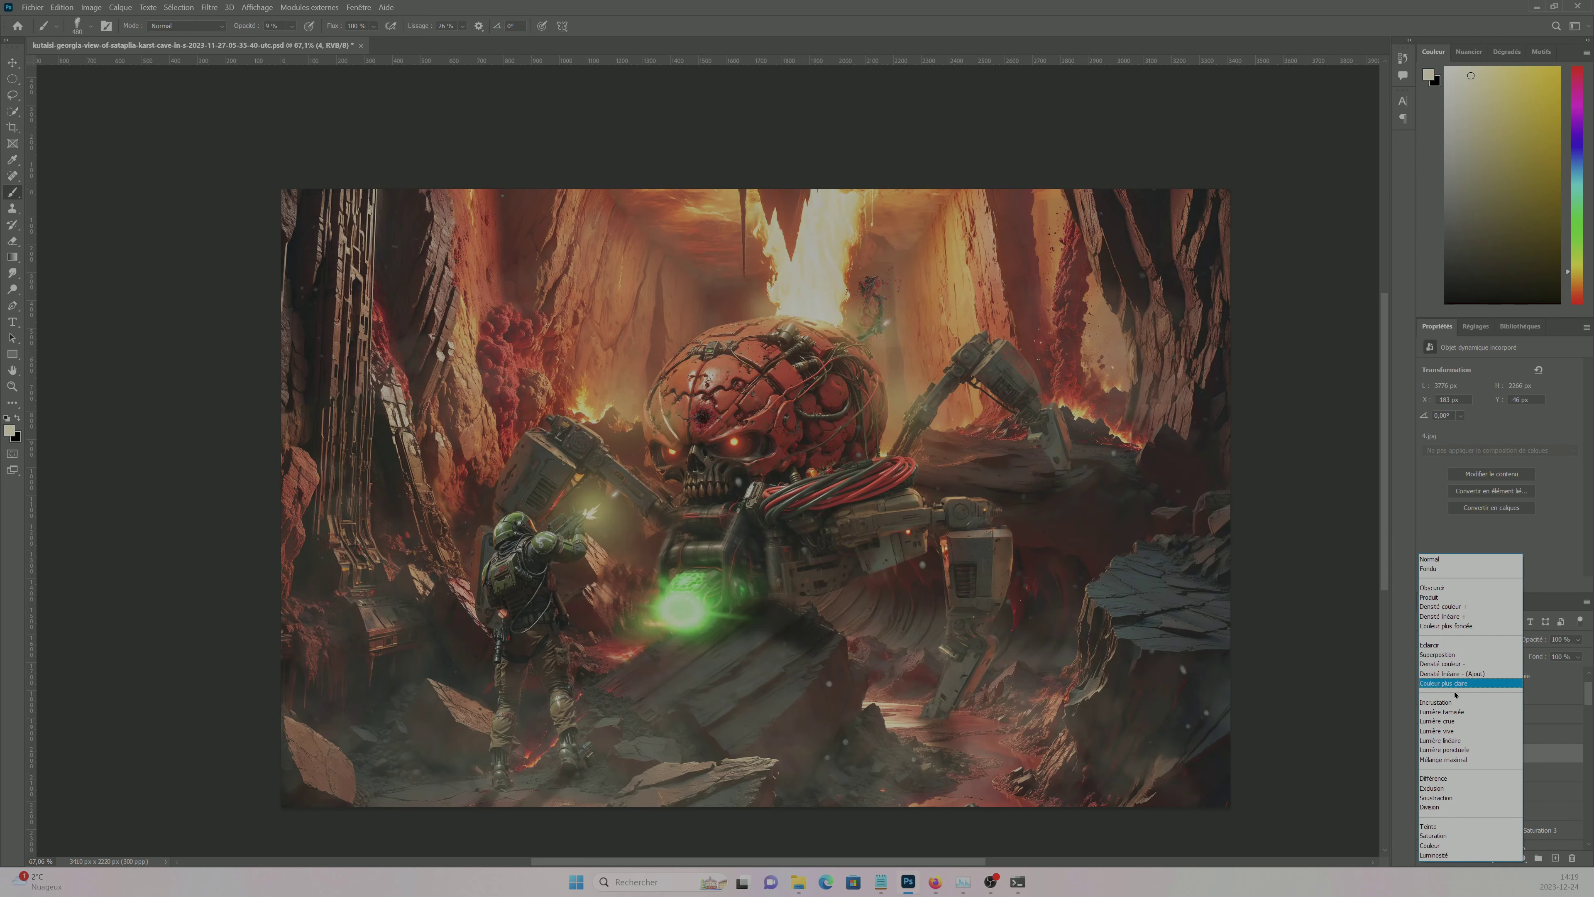
left_click(1465, 673)
left_click(1506, 859, "alt")
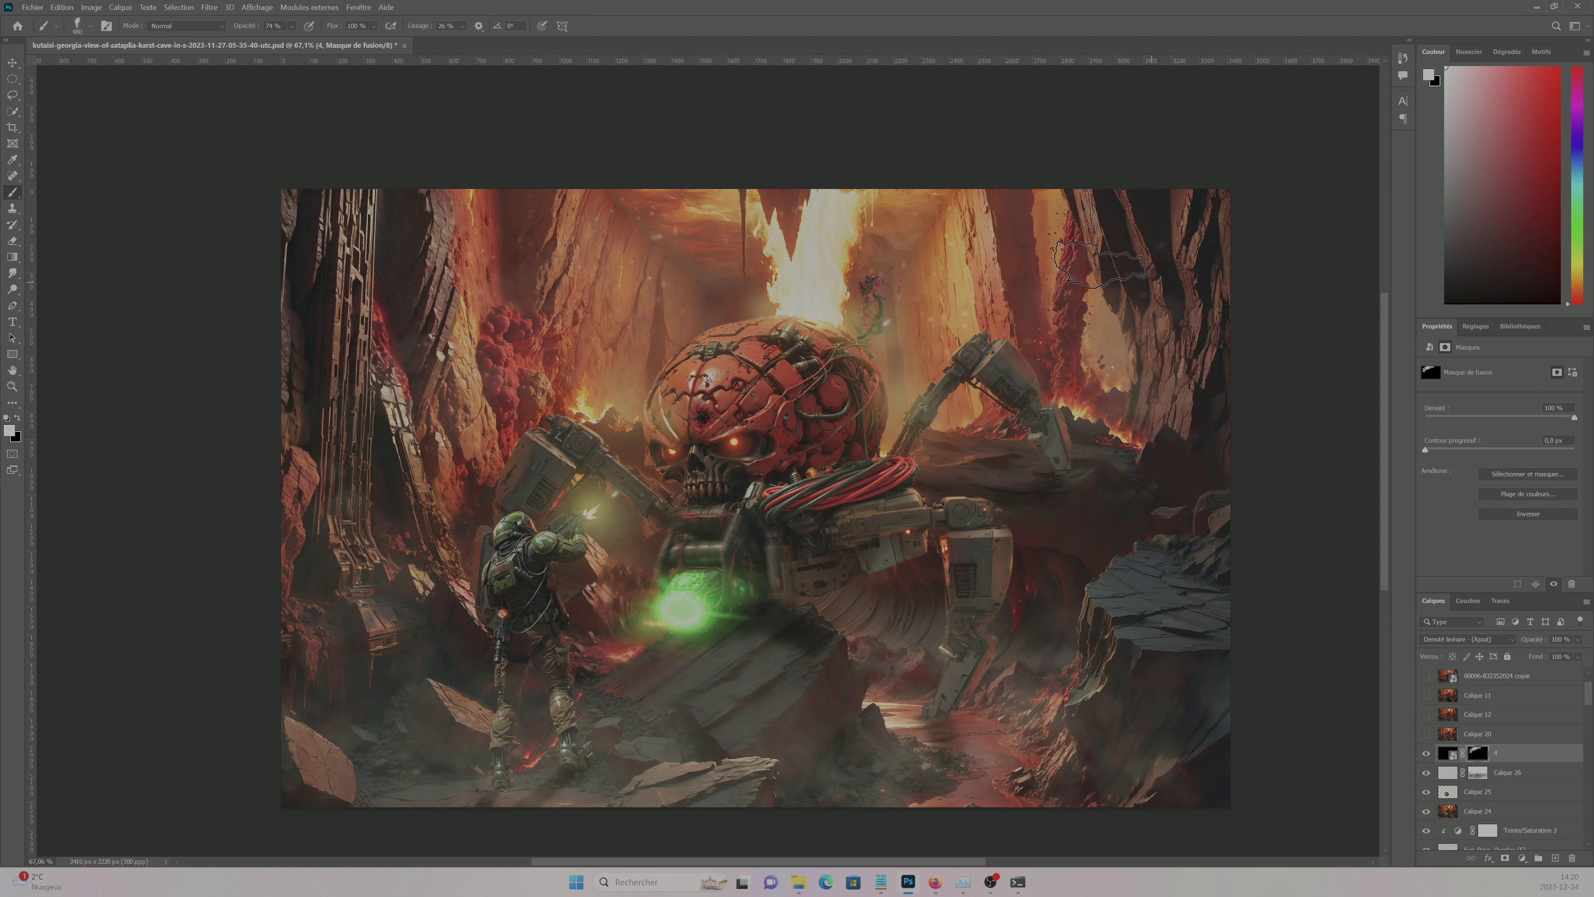
scroll(852, 283, "up", 3)
scroll(904, 380, "down", 3)
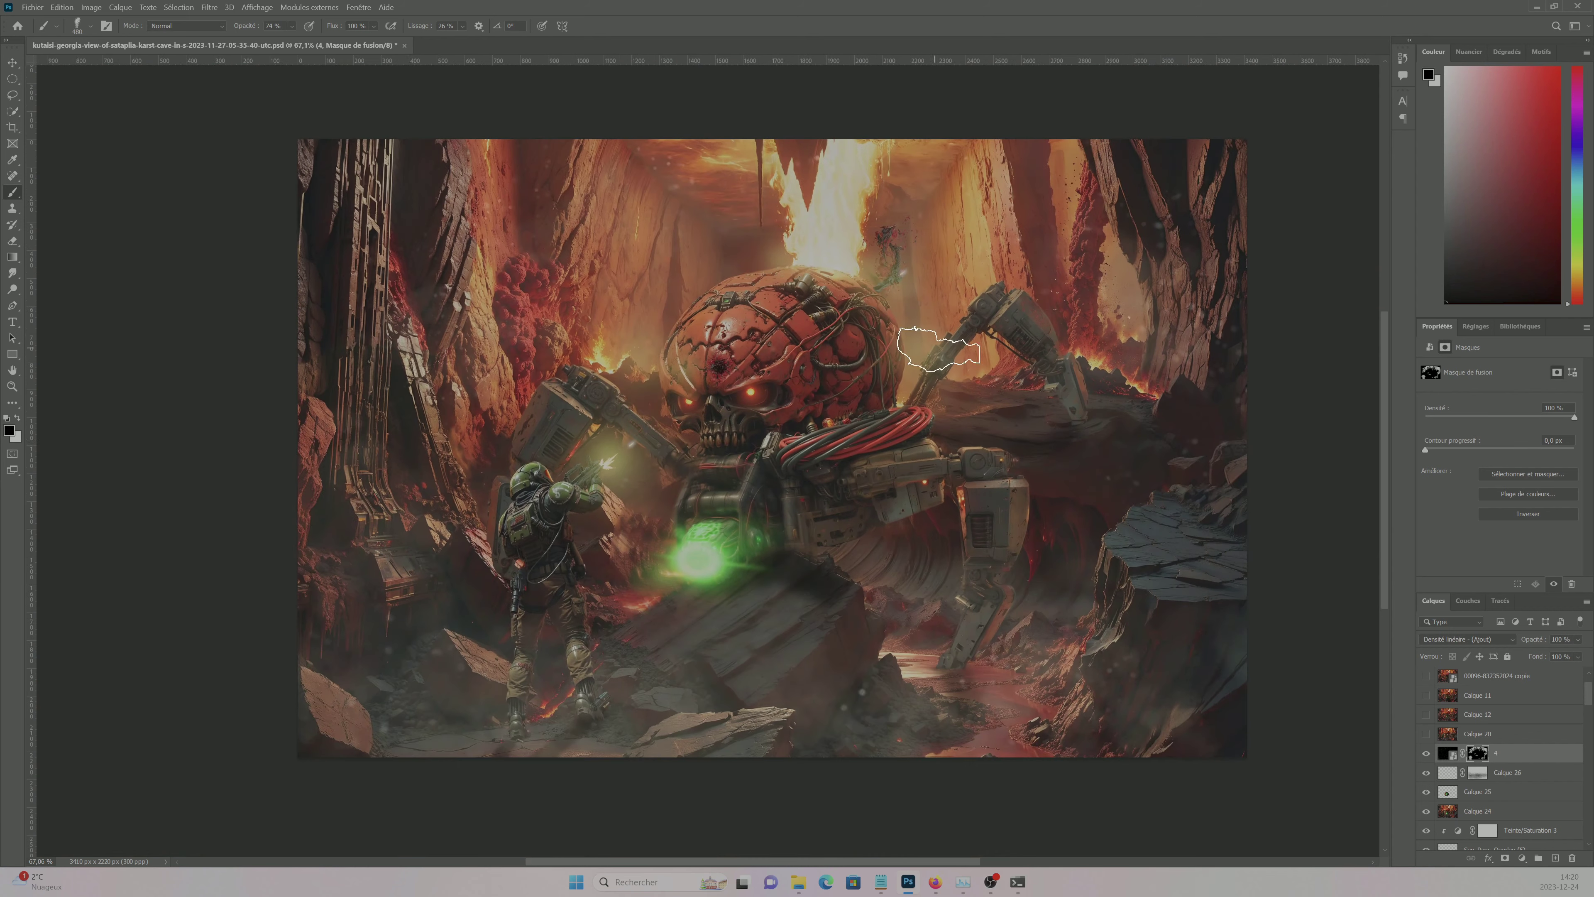
- Crop the image to a 2287×2854 portrait frame
right_click(1396, 523)
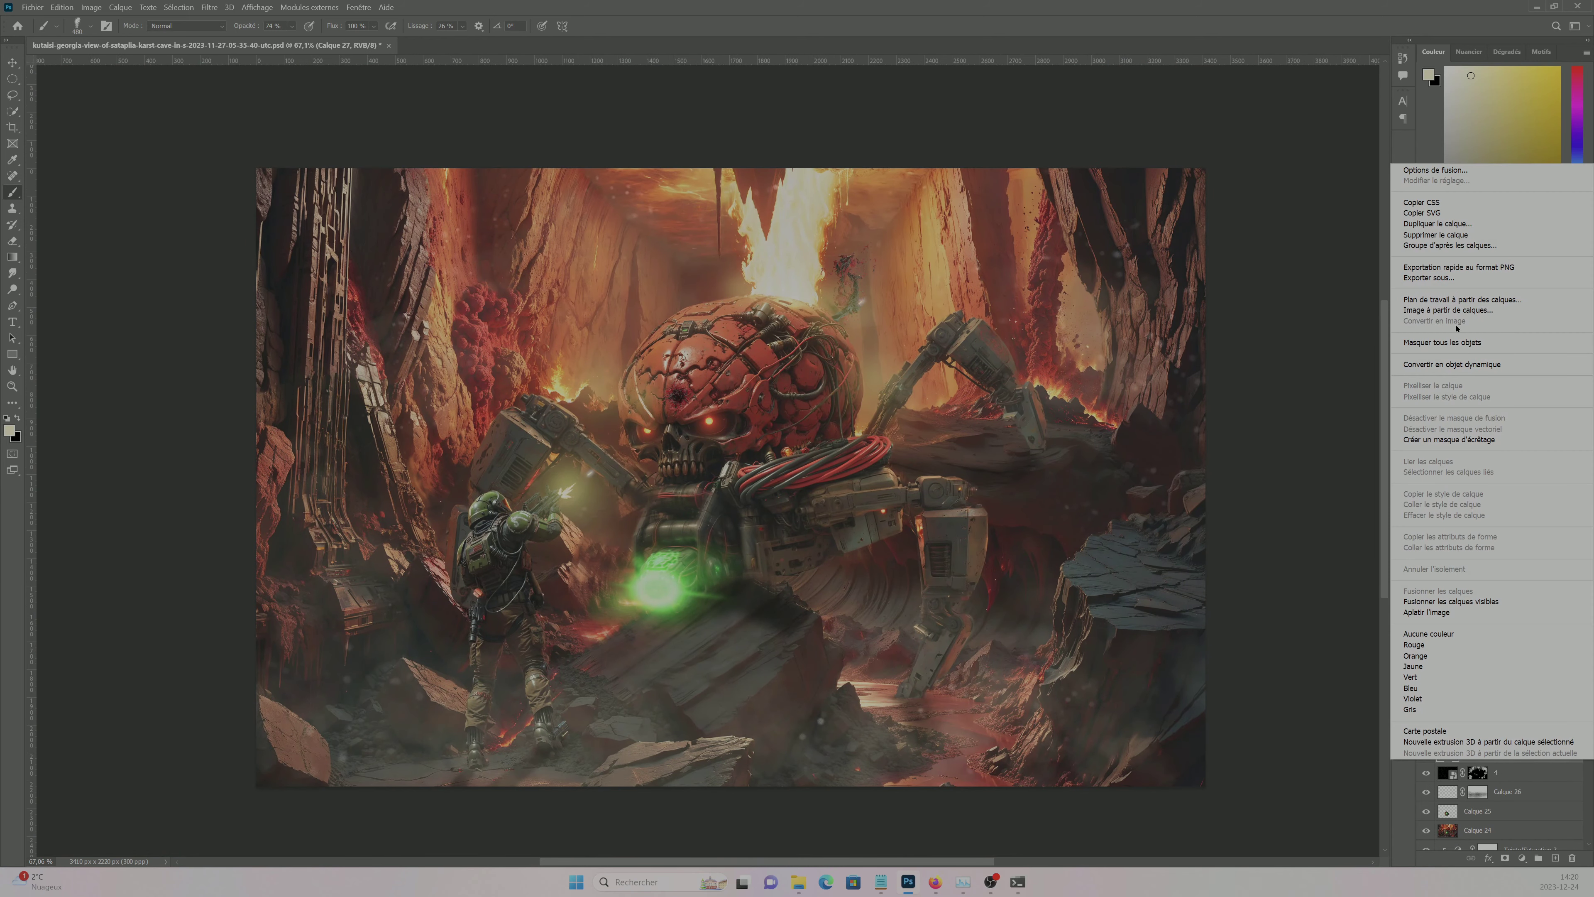
key("Escape")
key("c")
left_click_drag(748, 207, 764, 129)
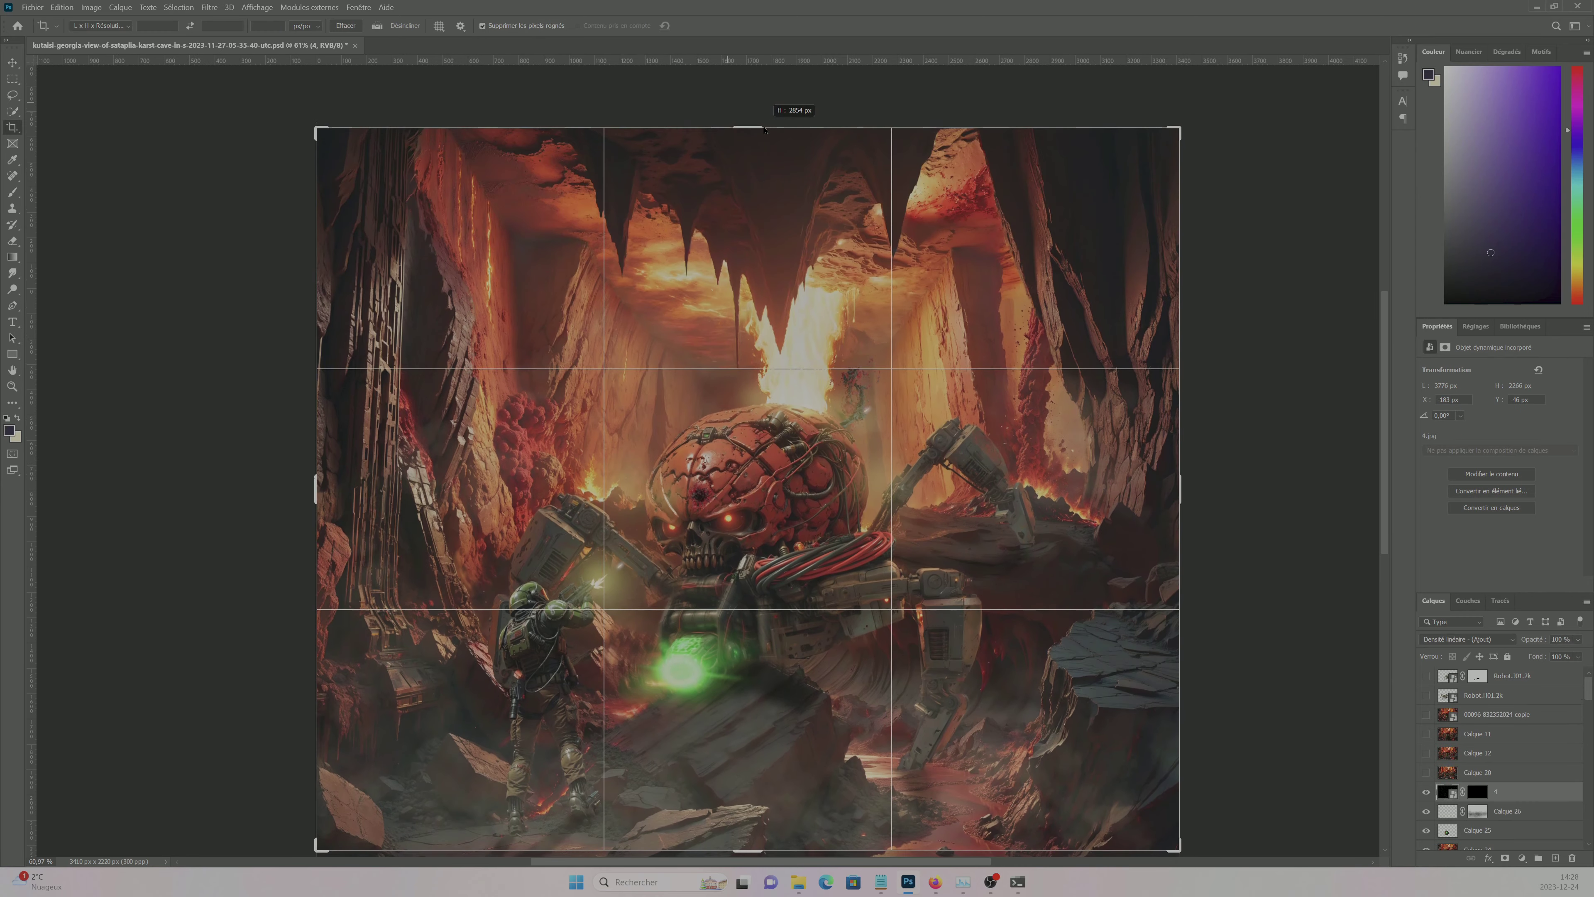
left_click_drag(1180, 490, 986, 490)
key("Return")
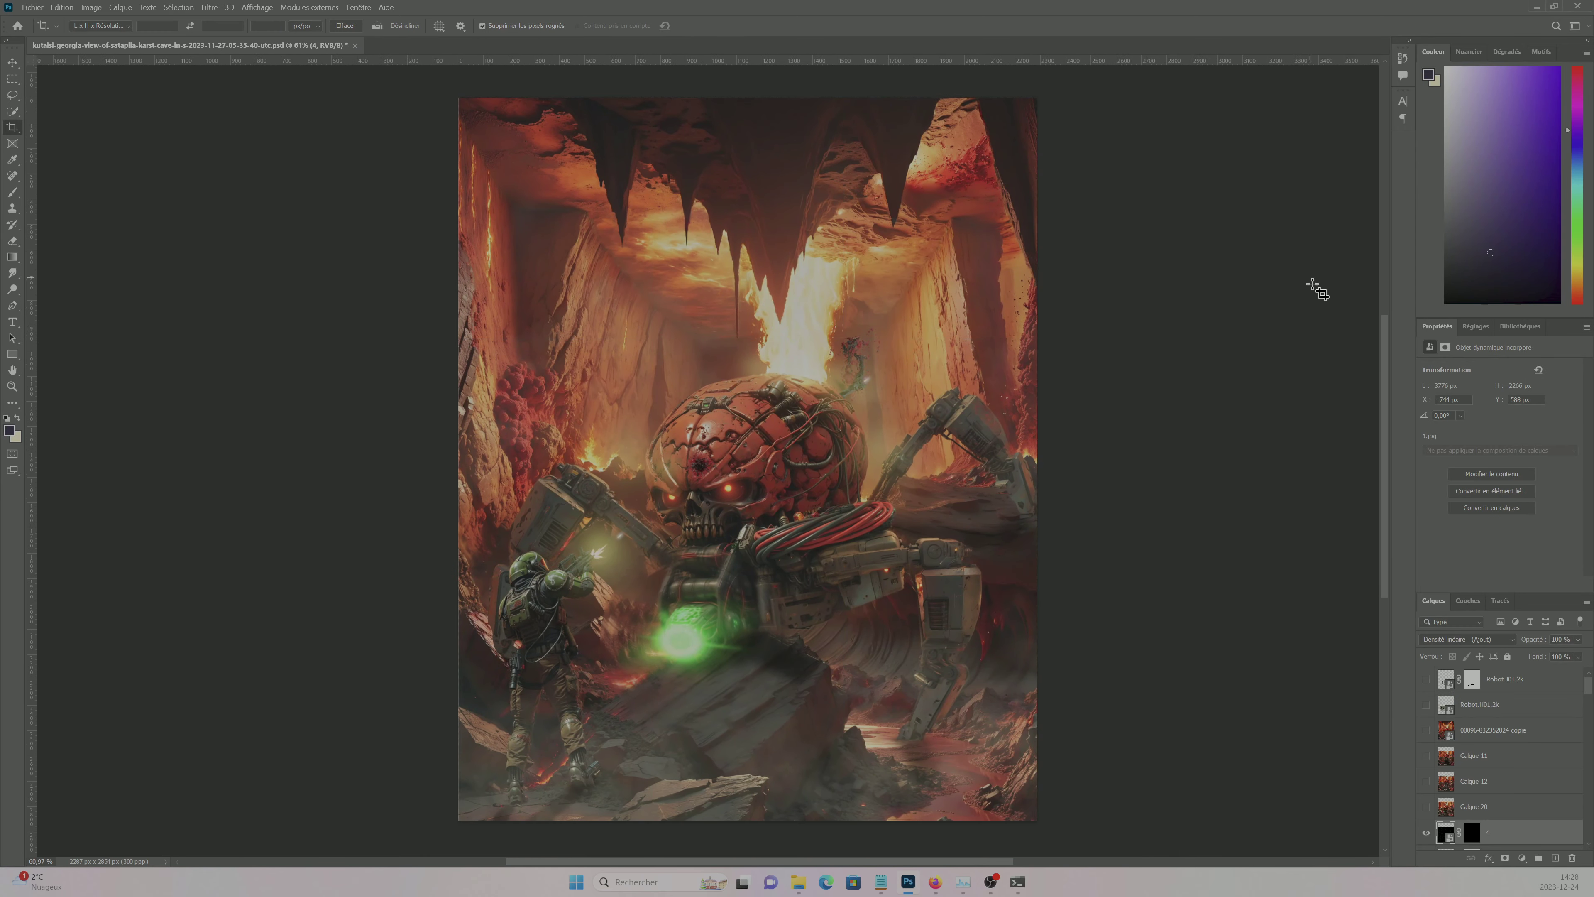
- Position the DOOM logo near the poster's top and confirm its placement
left_click_drag(786, 346, 785, 360)
key("Return")
key("m")
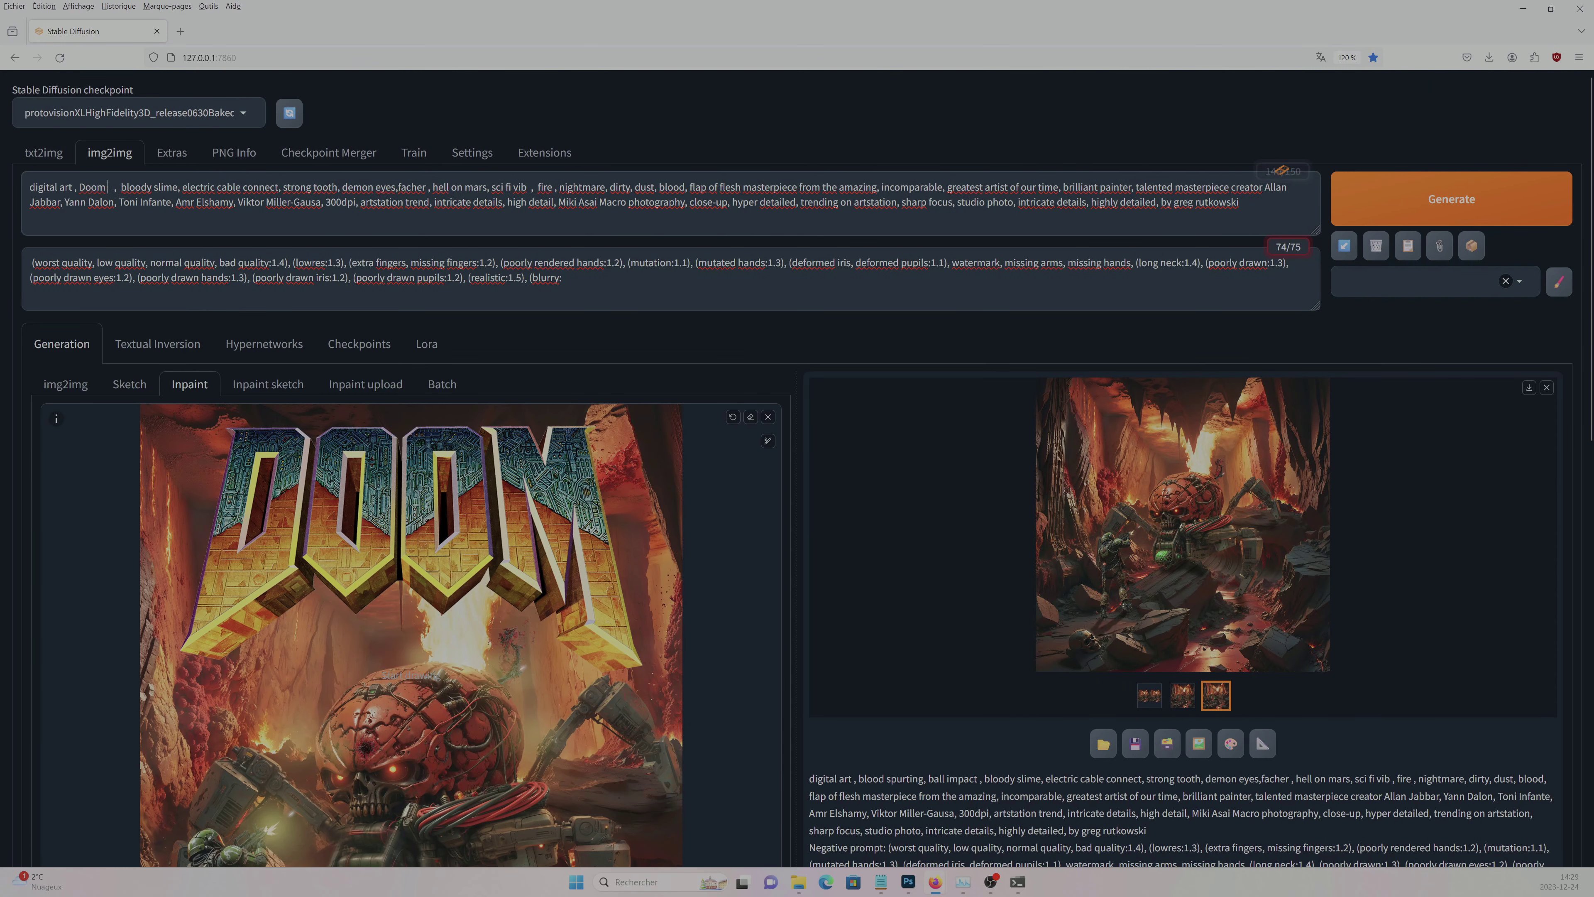
- Mask the DOOM logo's left letters in img2img Inpaint and generate at 1024×1024
scroll(360, 647, "down", 10)
scroll(360, 648, "down", 5)
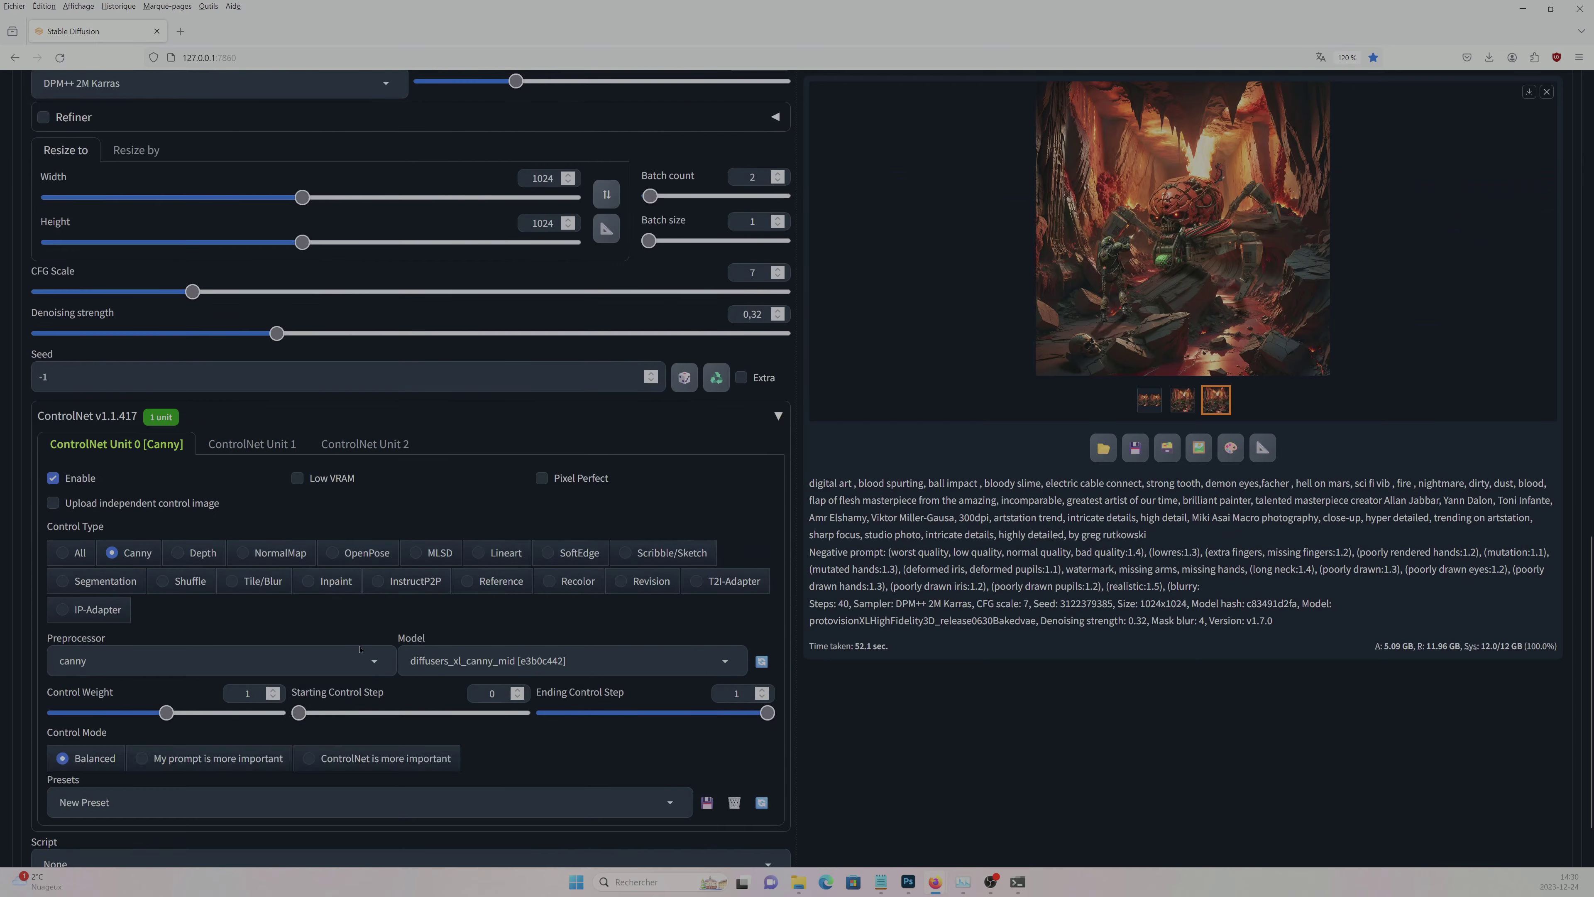
scroll(360, 648, "down", 3)
scroll(359, 648, "up", 15)
mouse_move(213, 375)
left_mouse_down()
mouse_move(799, 479)
mouse_move(701, 531)
left_mouse_up()
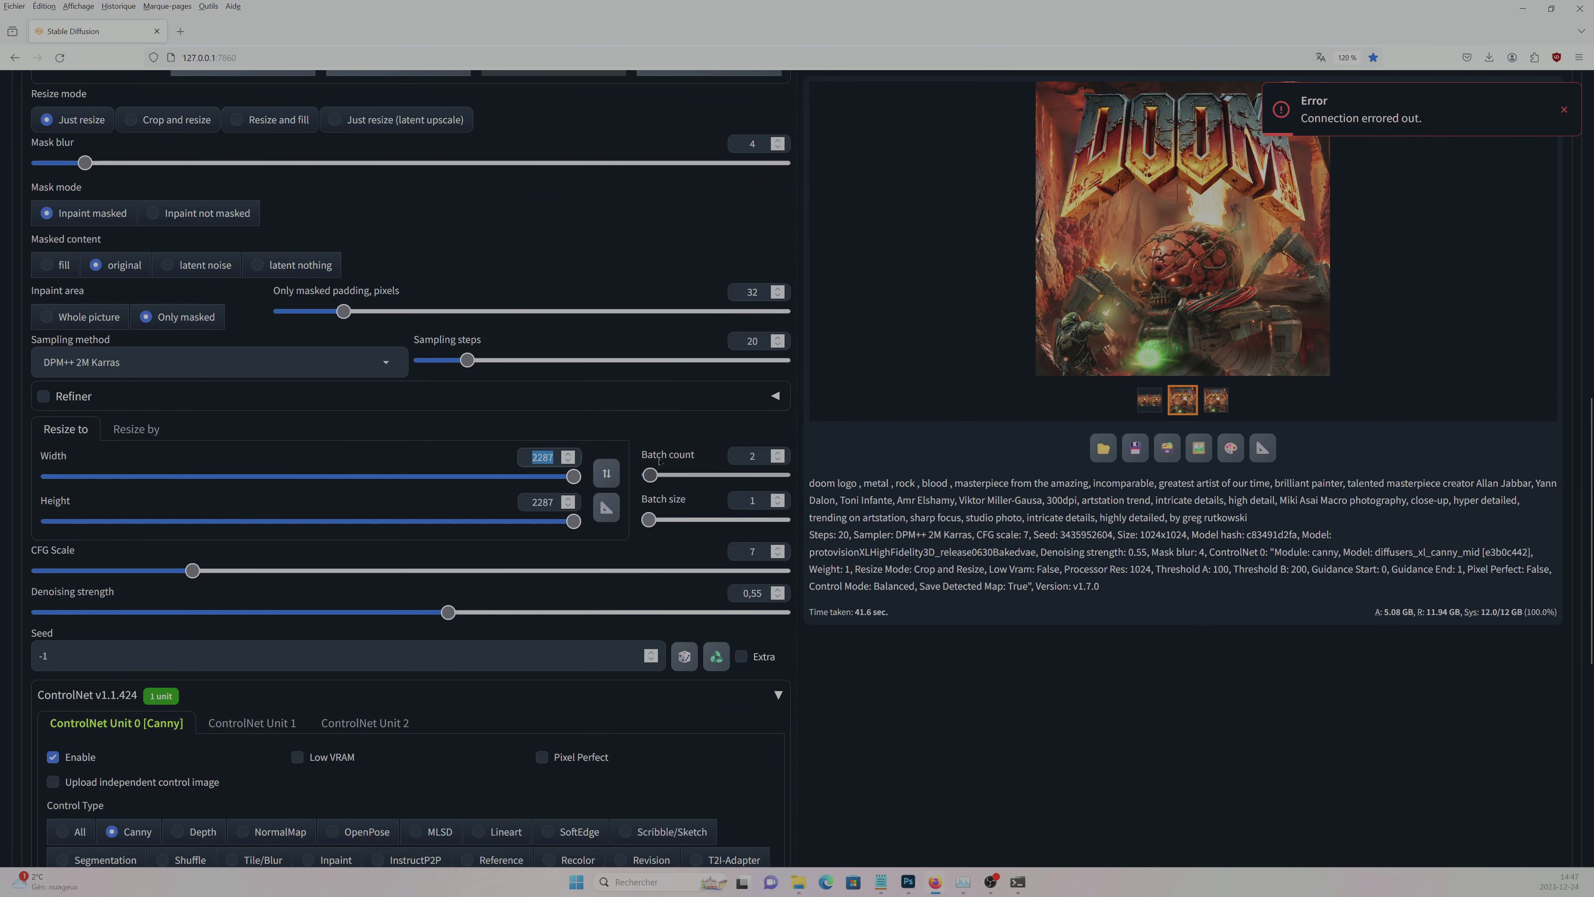
scroll(853, 500, "down", 2)
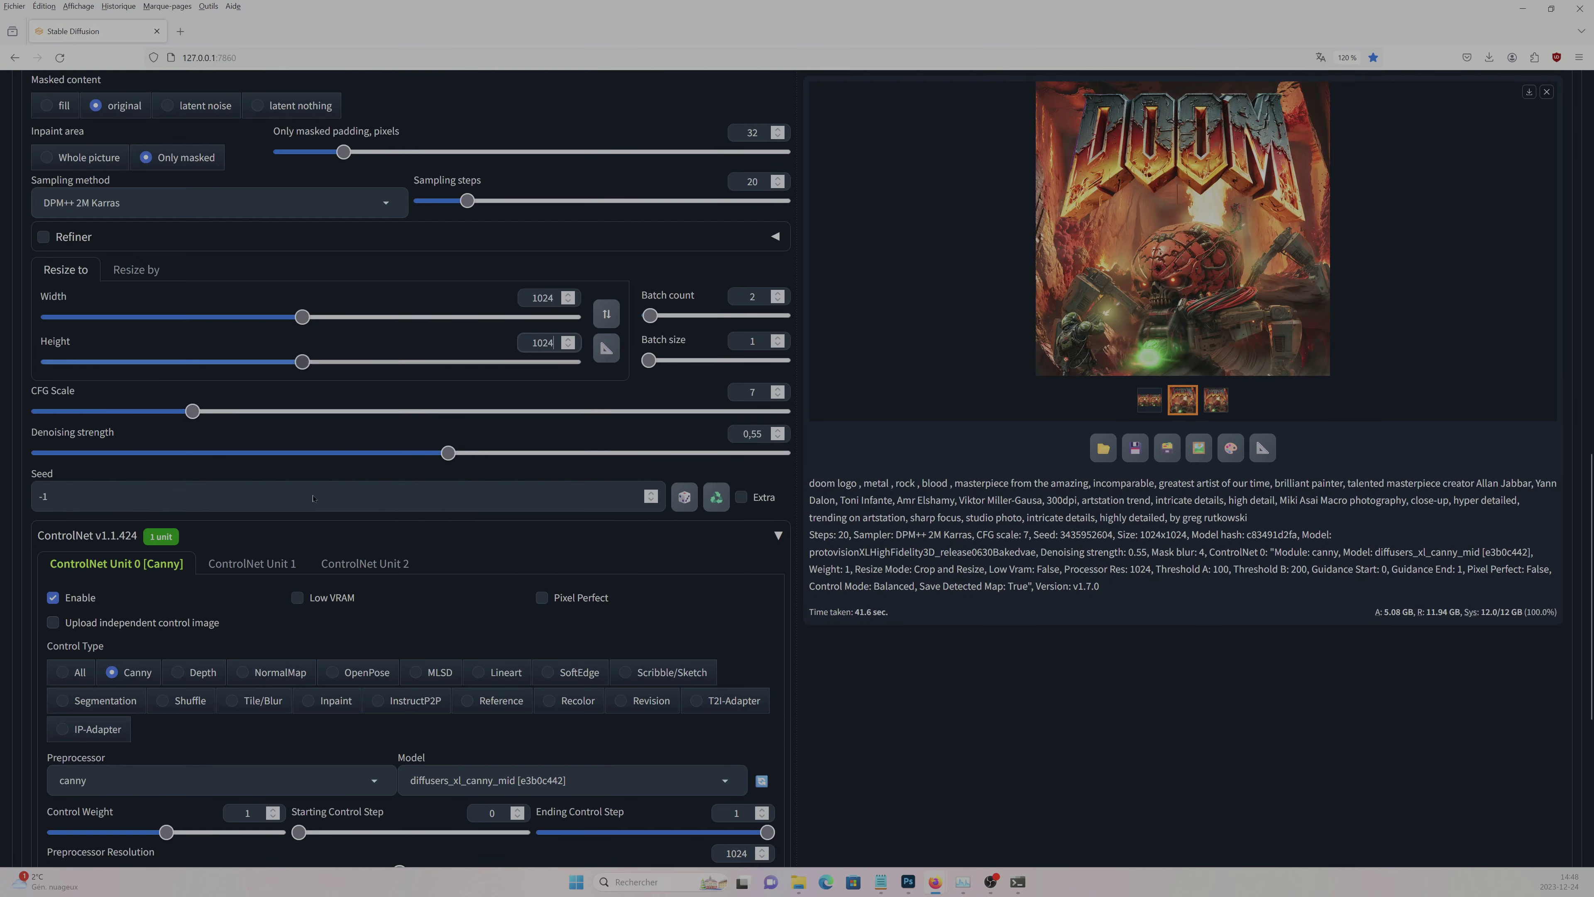
scroll(200, 633, "down", 2)
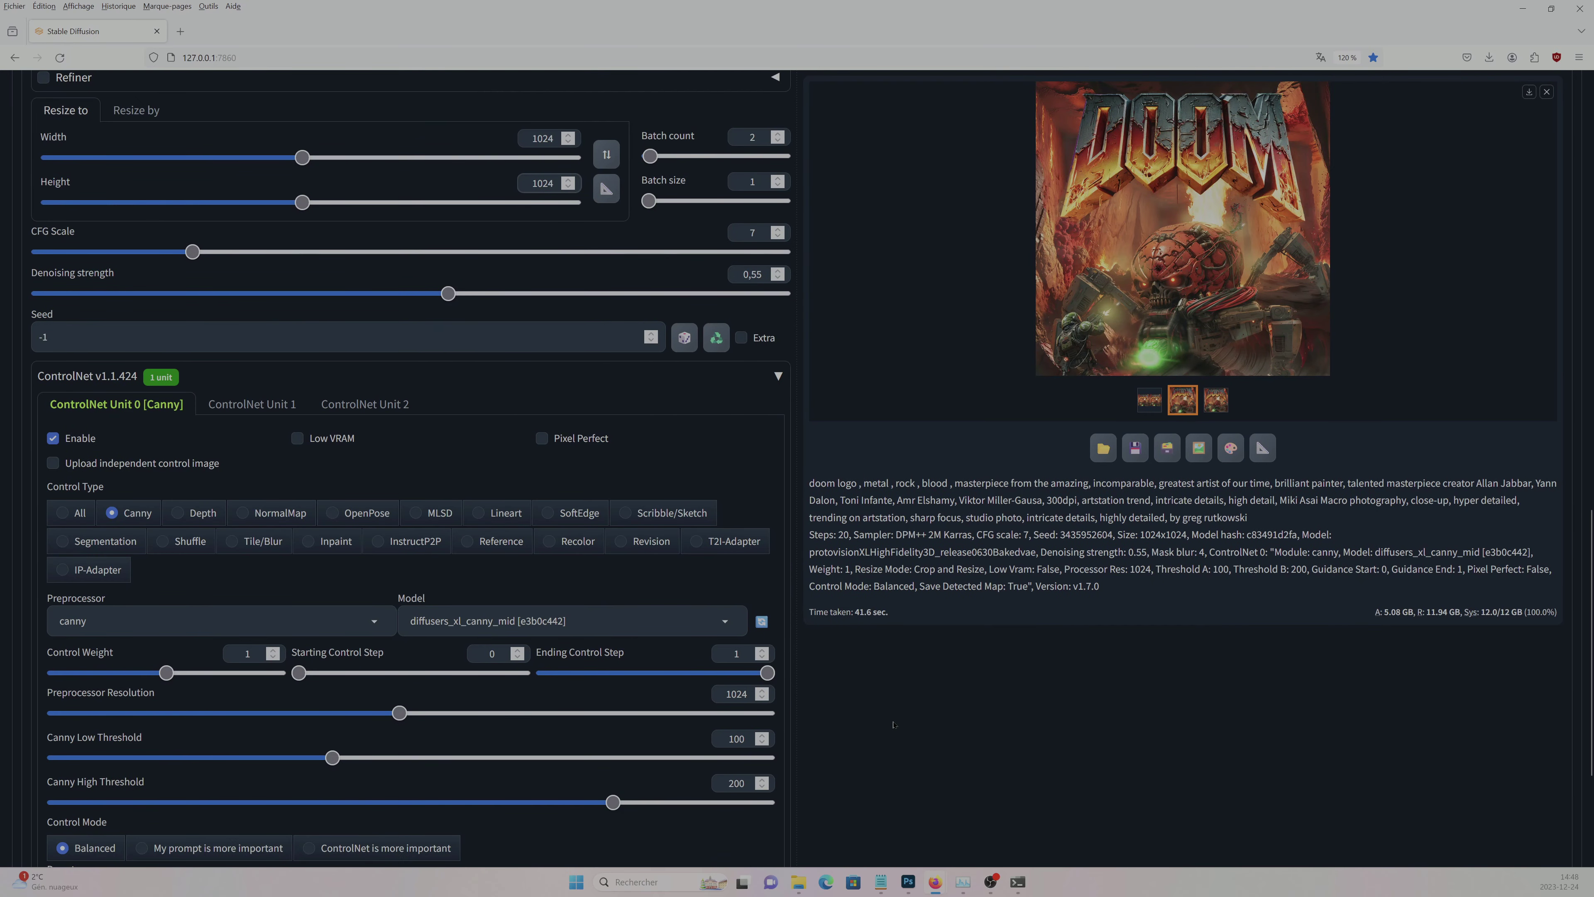
scroll(1017, 728, "up", 15)
left_click(1405, 207)
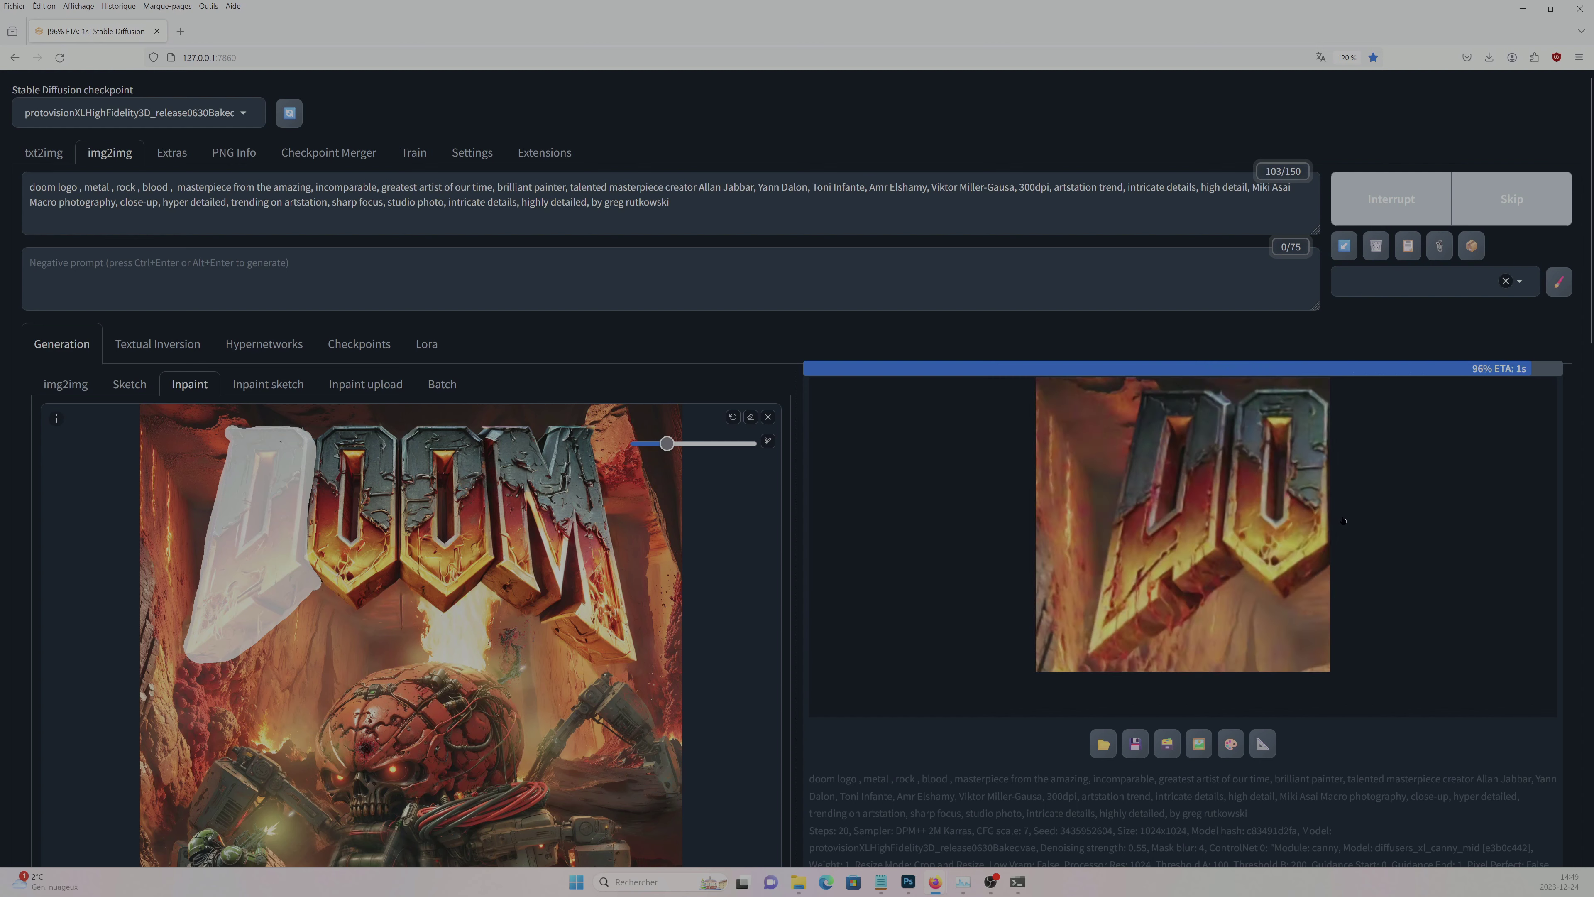
- Mask the first O of the DOOM logo on the Inpaint canvas and generate a new inpaint
left_click(1200, 535)
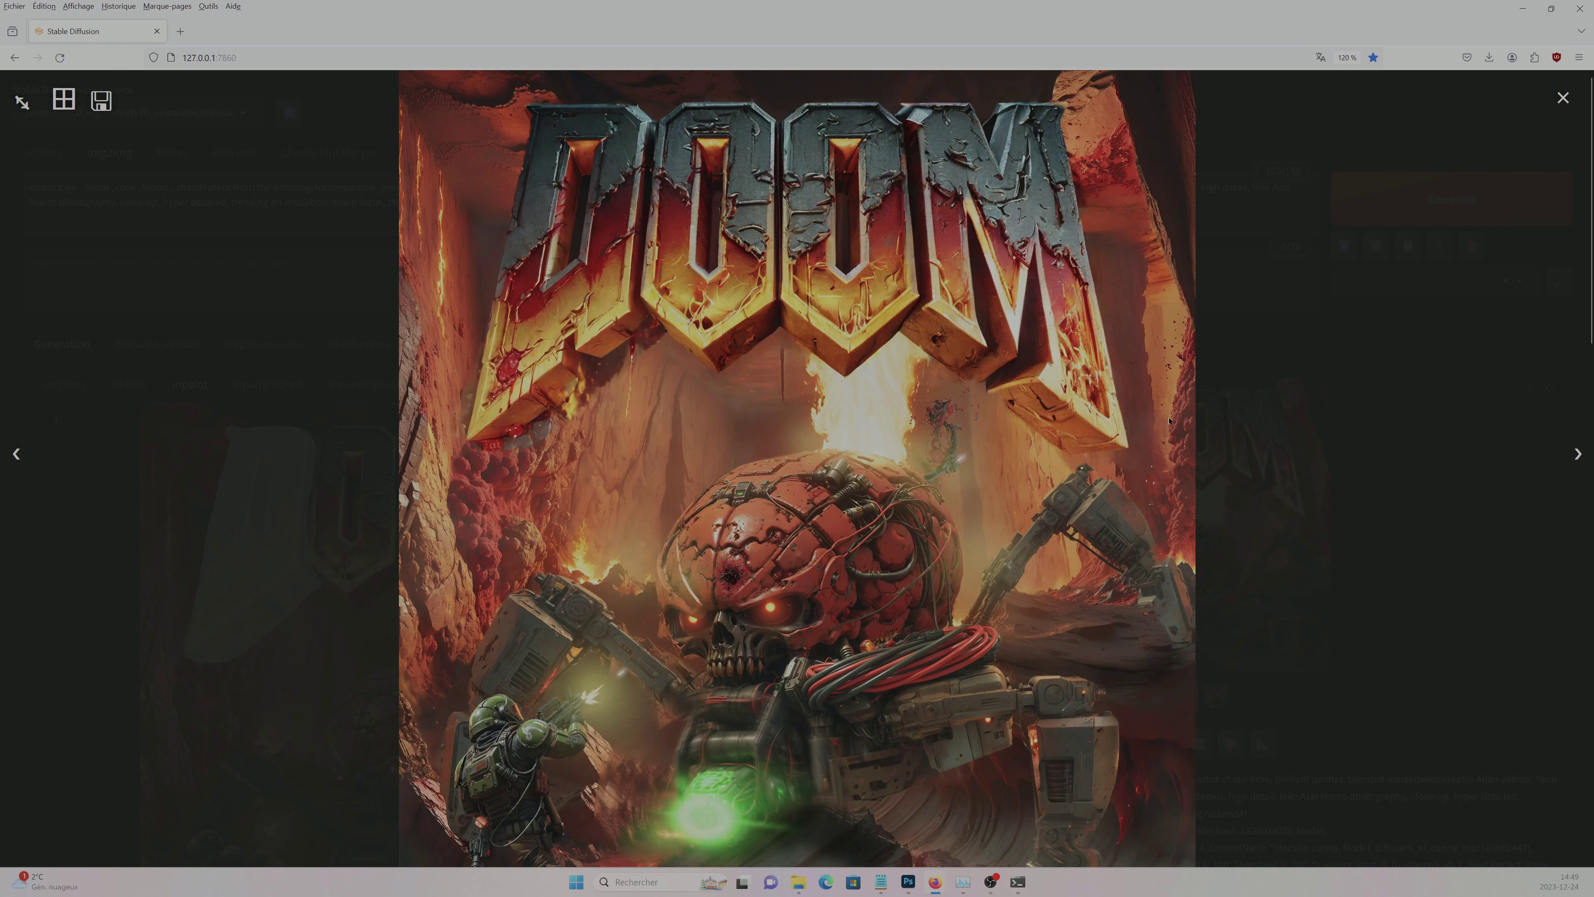
left_click(17, 453)
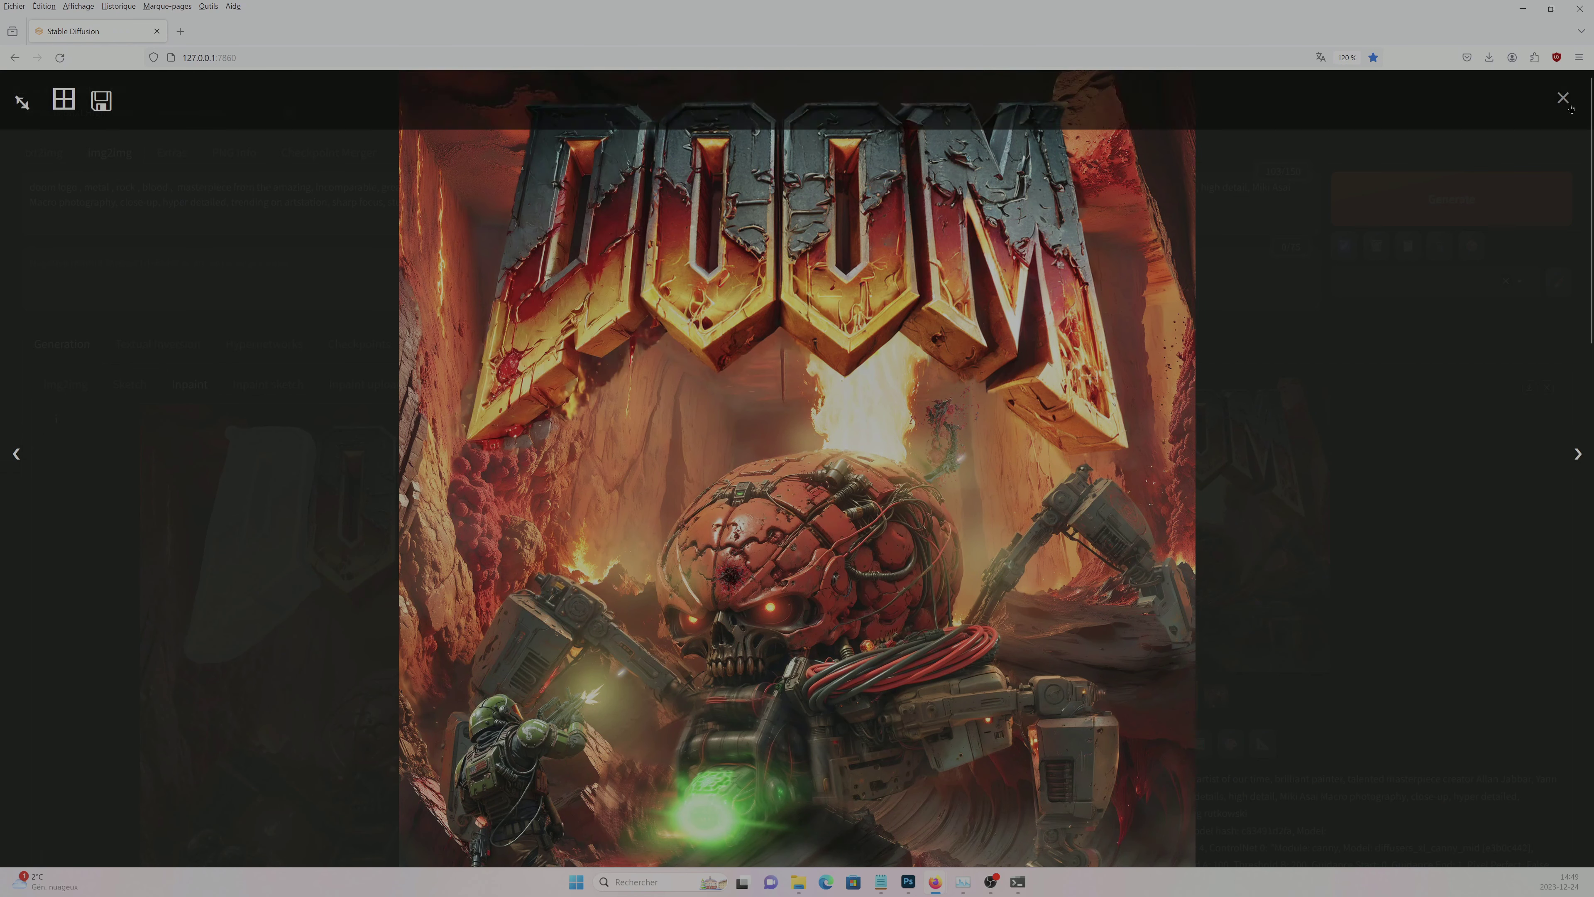
key("Escape")
scroll(530, 702, "down", 10)
double_click(541, 698)
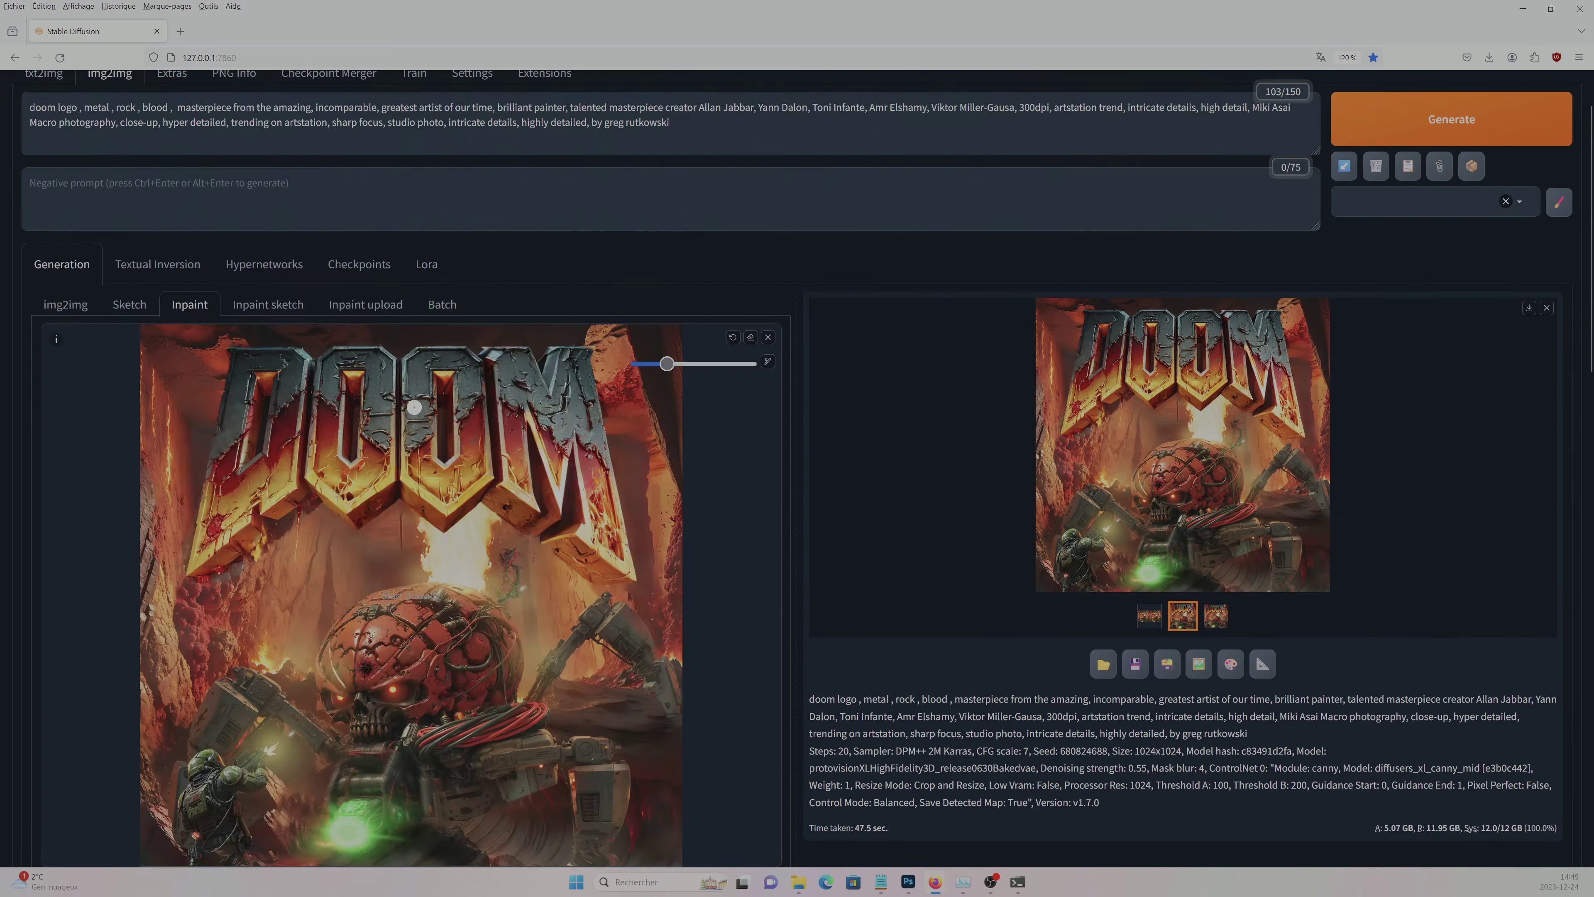
mouse_move(176, 461)
left_mouse_down()
mouse_move(416, 532)
mouse_move(195, 373)
left_mouse_up()
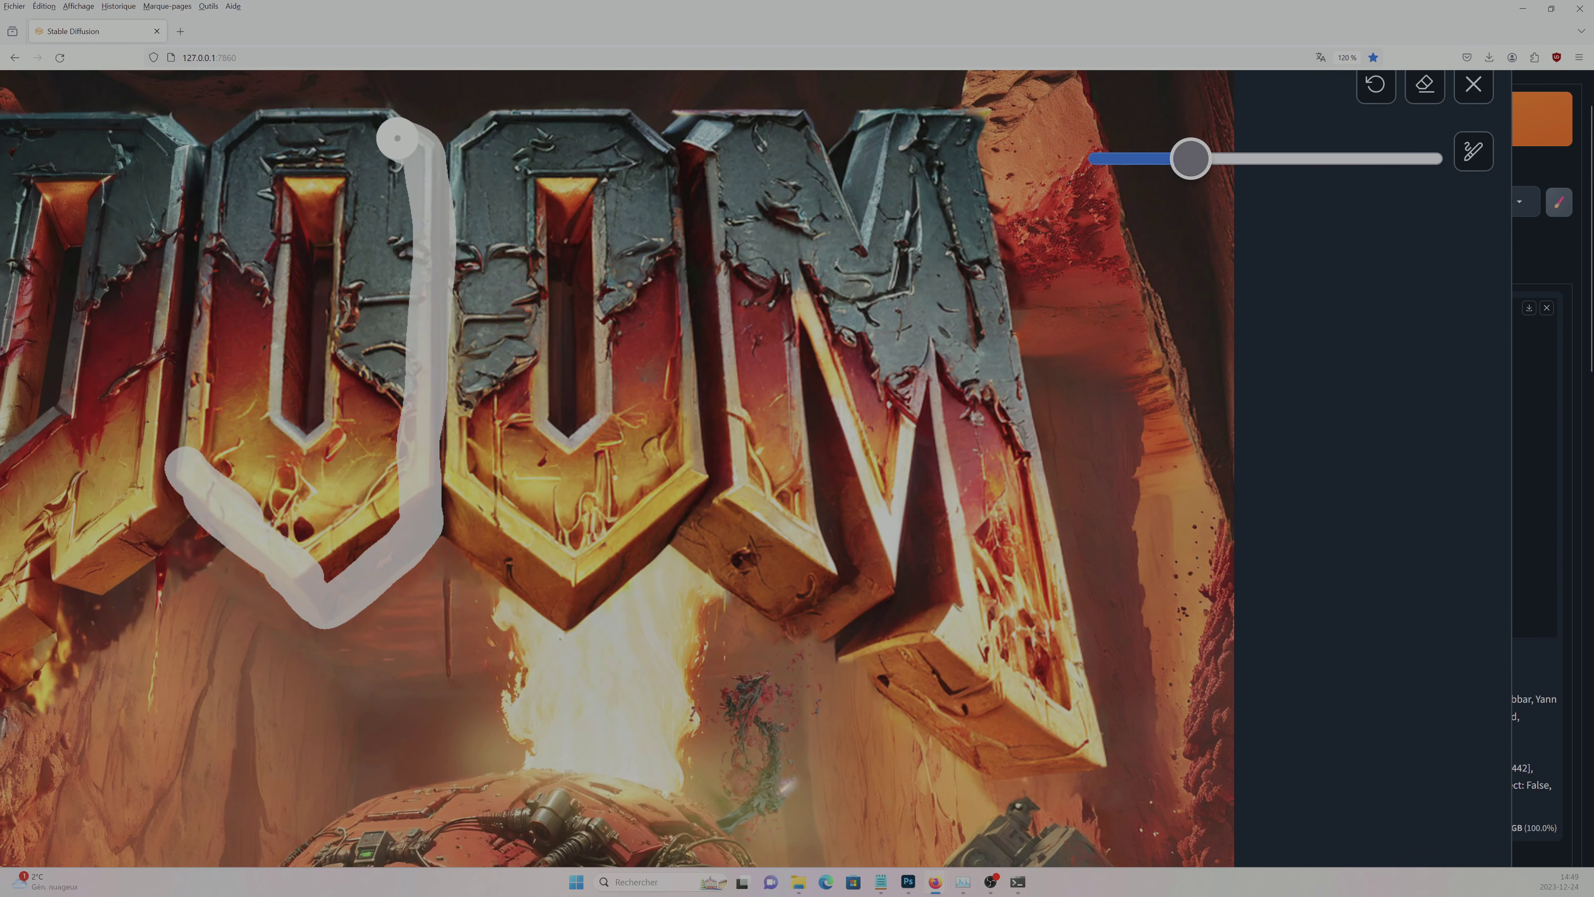
key("s")
mouse_move(251, 263)
left_mouse_down()
mouse_move(307, 496)
mouse_move(302, 427)
left_mouse_up()
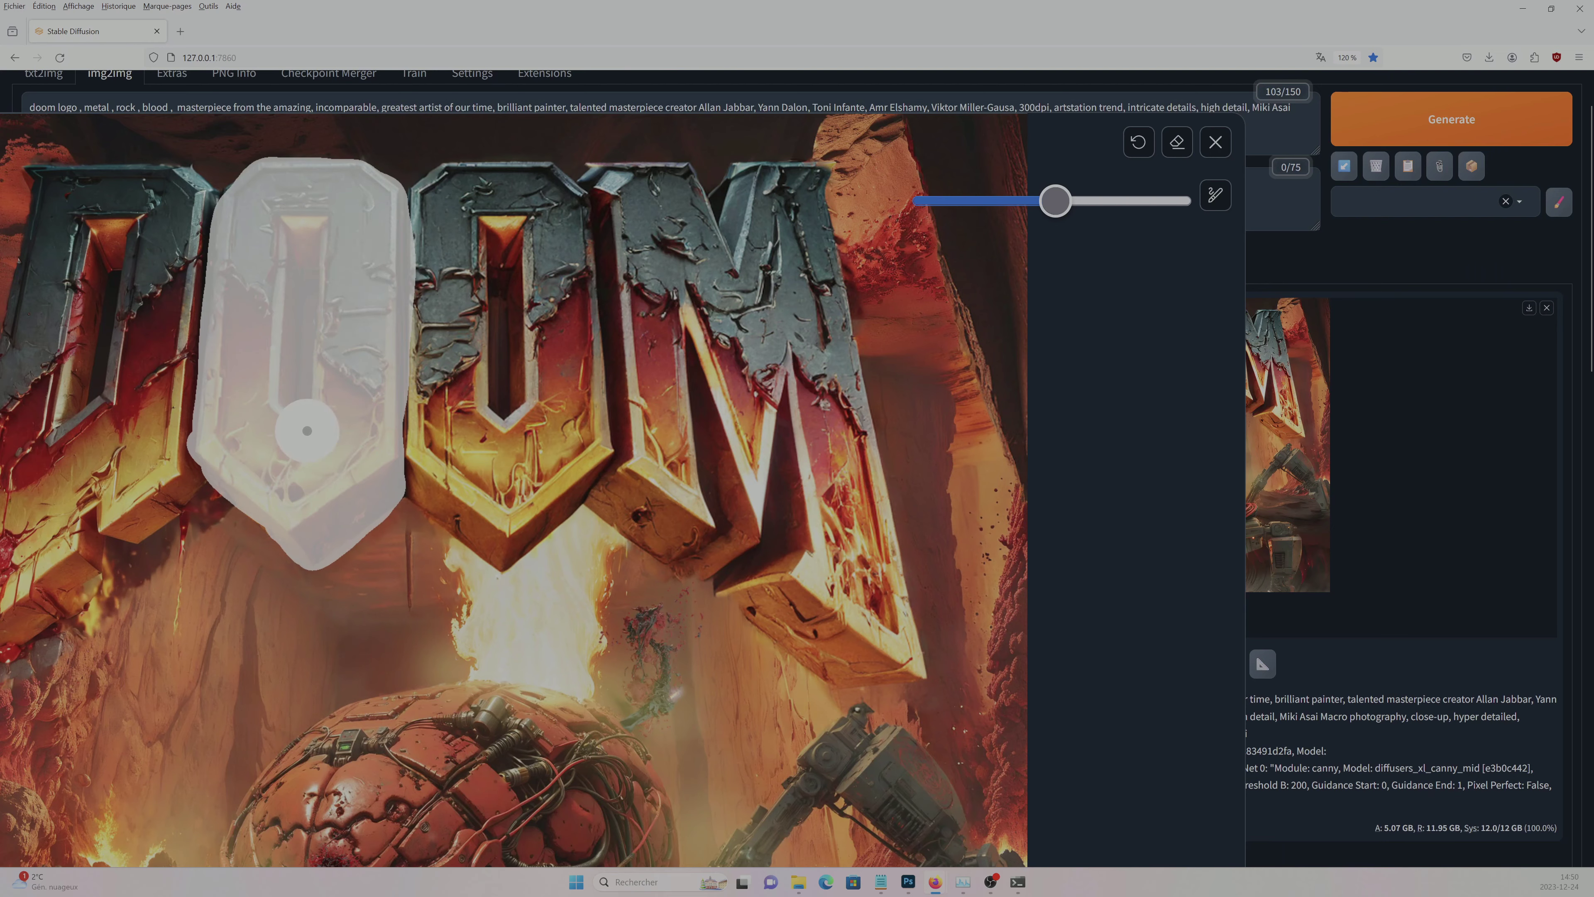
key("ctrl+Return")
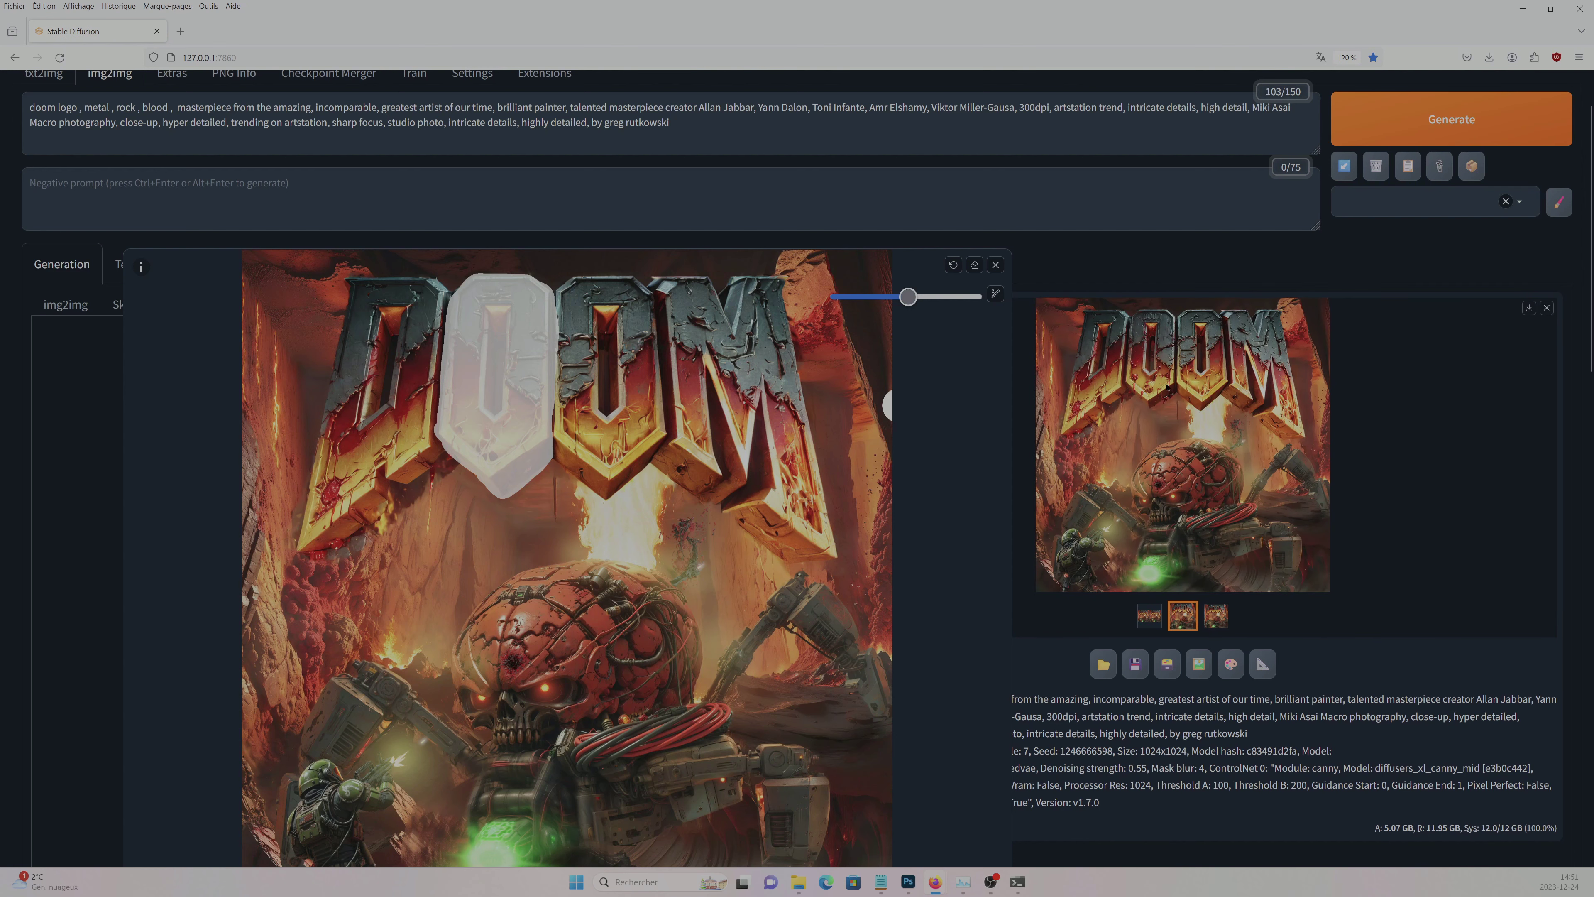
- Mask the second O of DOOM, regenerate it, and preview the result full-size
left_click(1086, 485)
scroll(1086, 485, "down", 10)
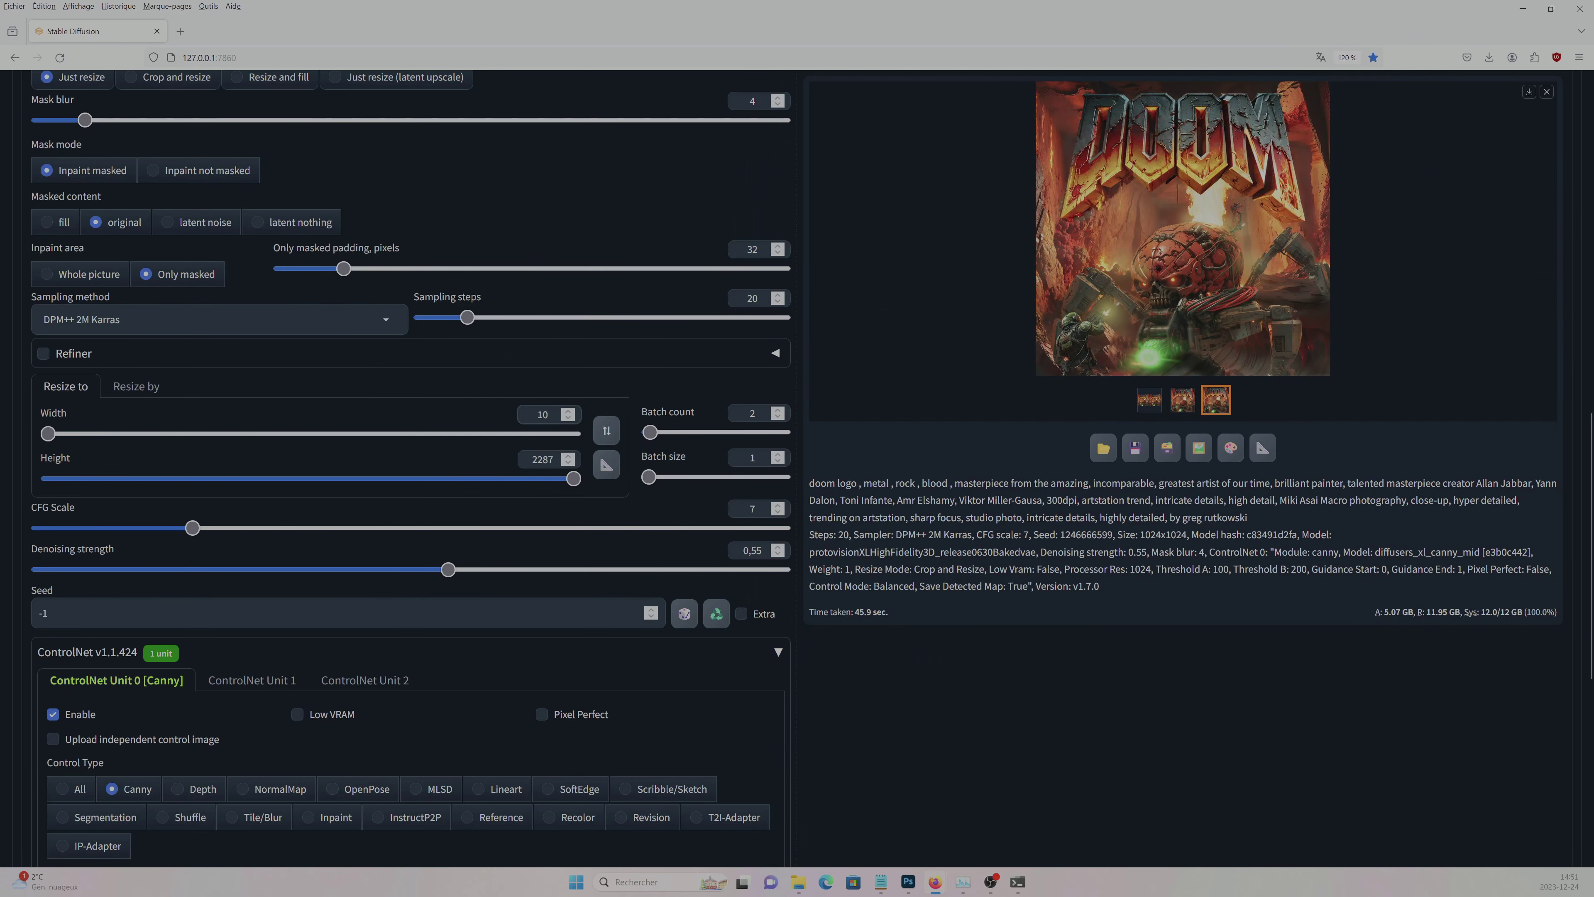
scroll(439, 440, "up", 10)
scroll(373, 312, "up", 3)
mouse_move(373, 312)
left_mouse_down()
mouse_move(370, 562)
mouse_move(536, 520)
mouse_move(455, 256)
mouse_move(455, 555)
mouse_move(442, 333)
left_mouse_up()
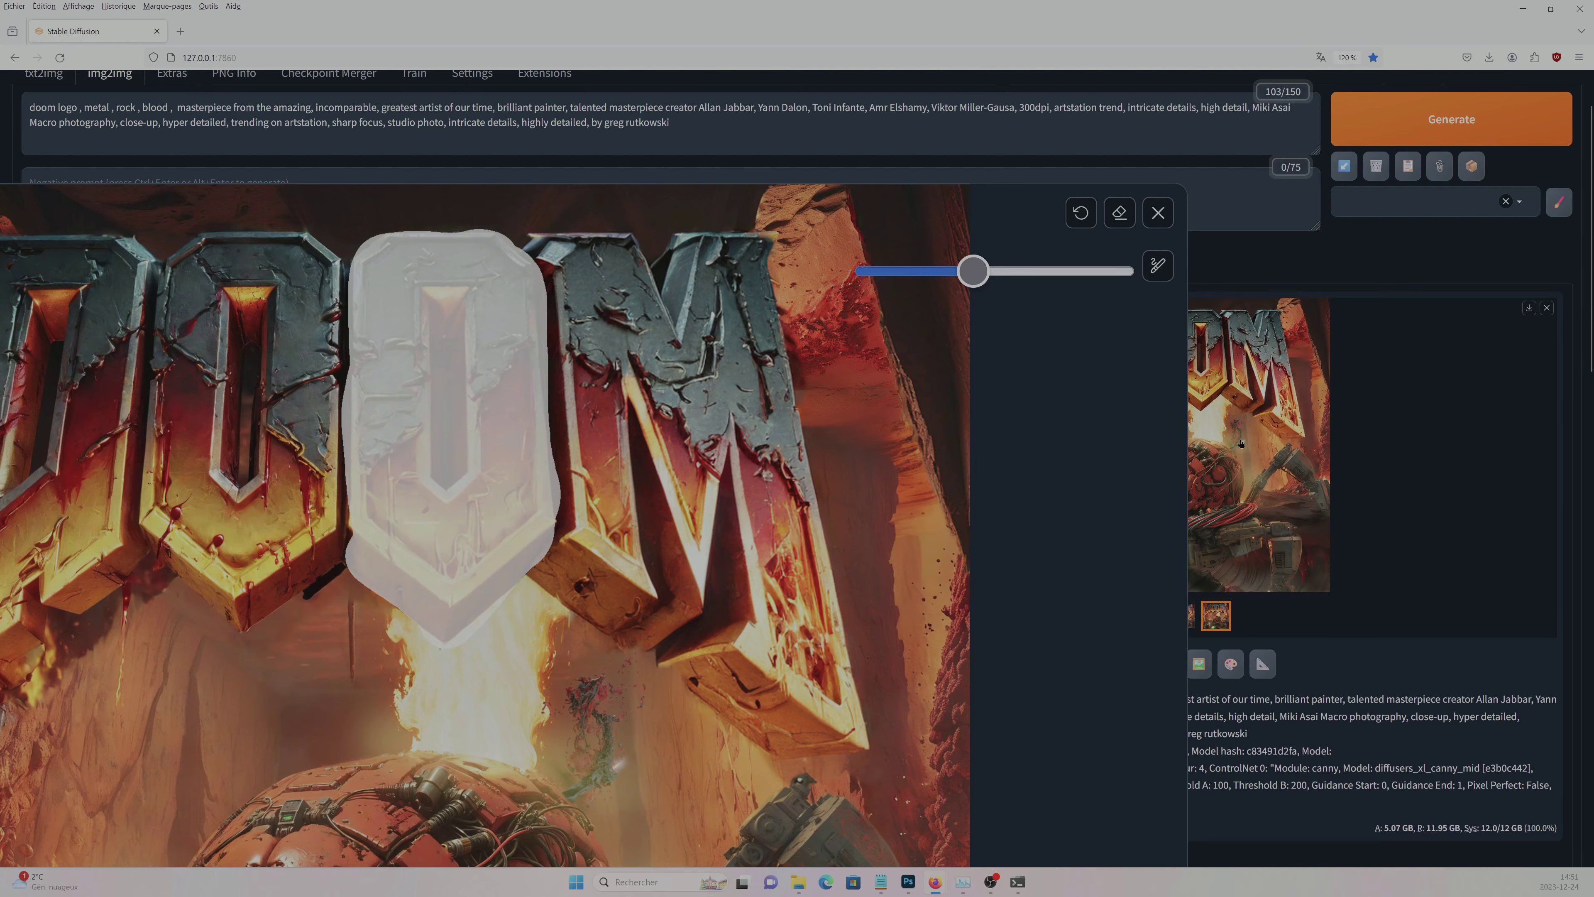
left_click(1451, 118)
scroll(1133, 597, "down", 3)
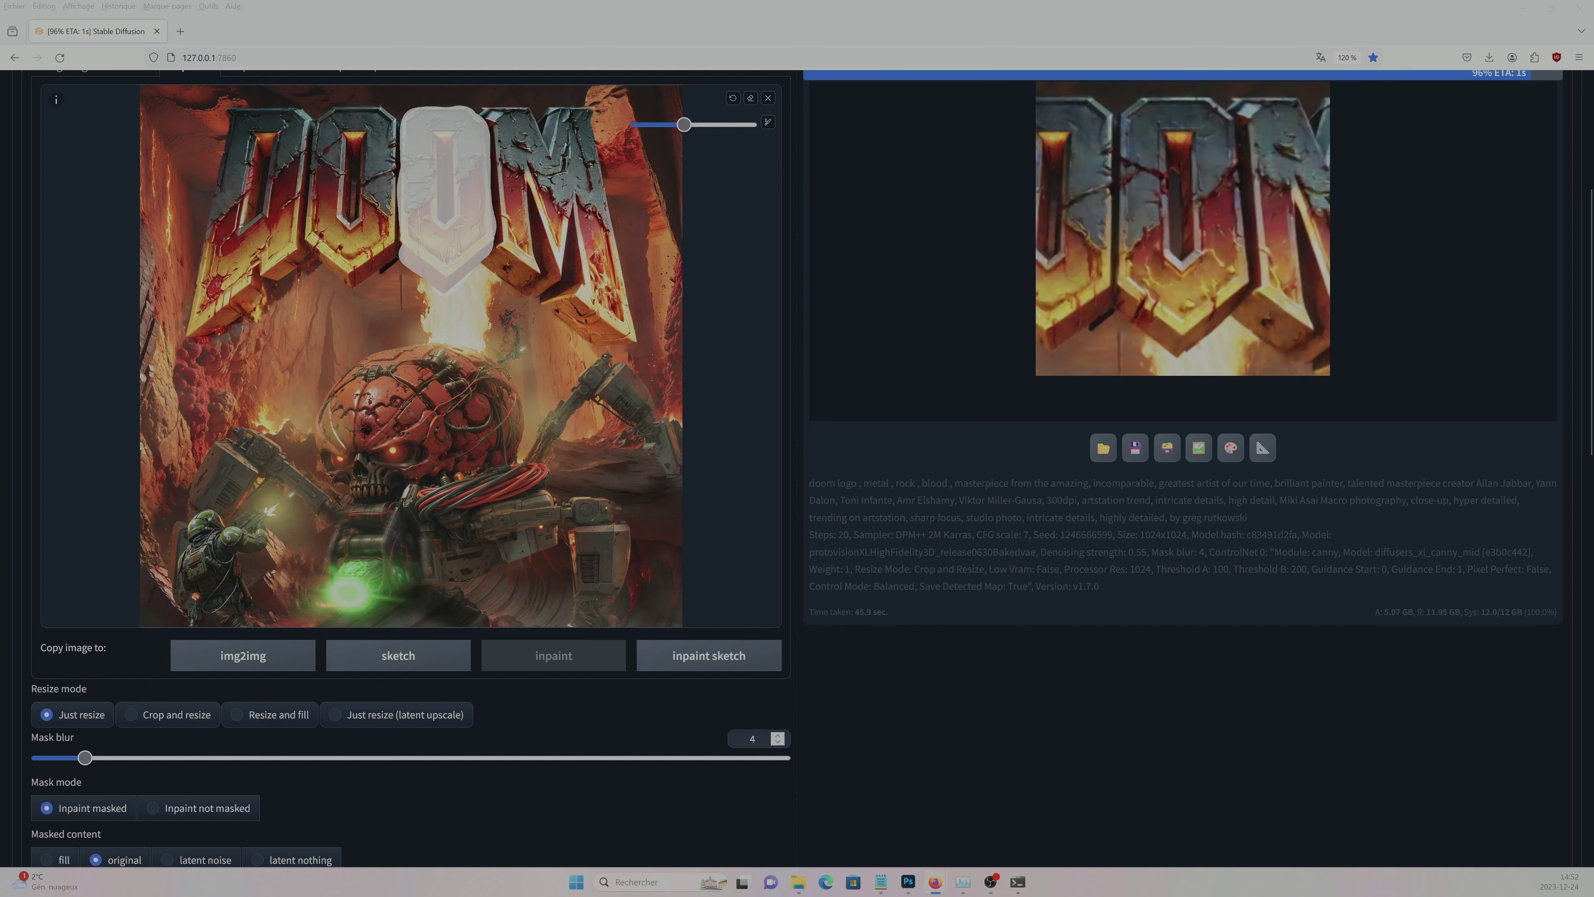
left_click(1182, 418)
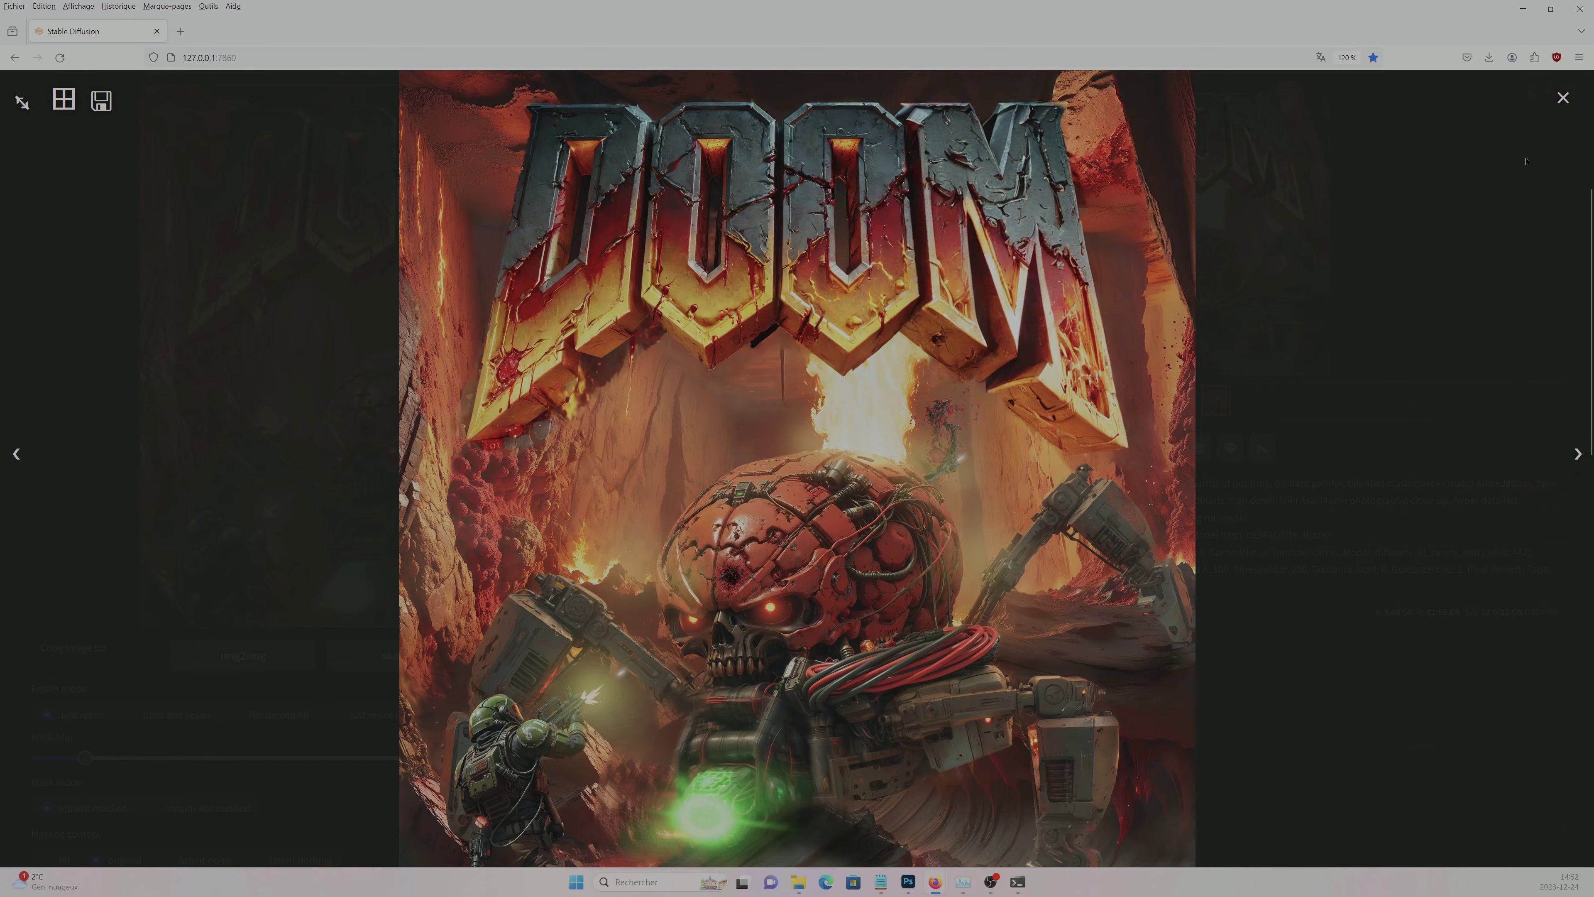
left_click(1562, 97)
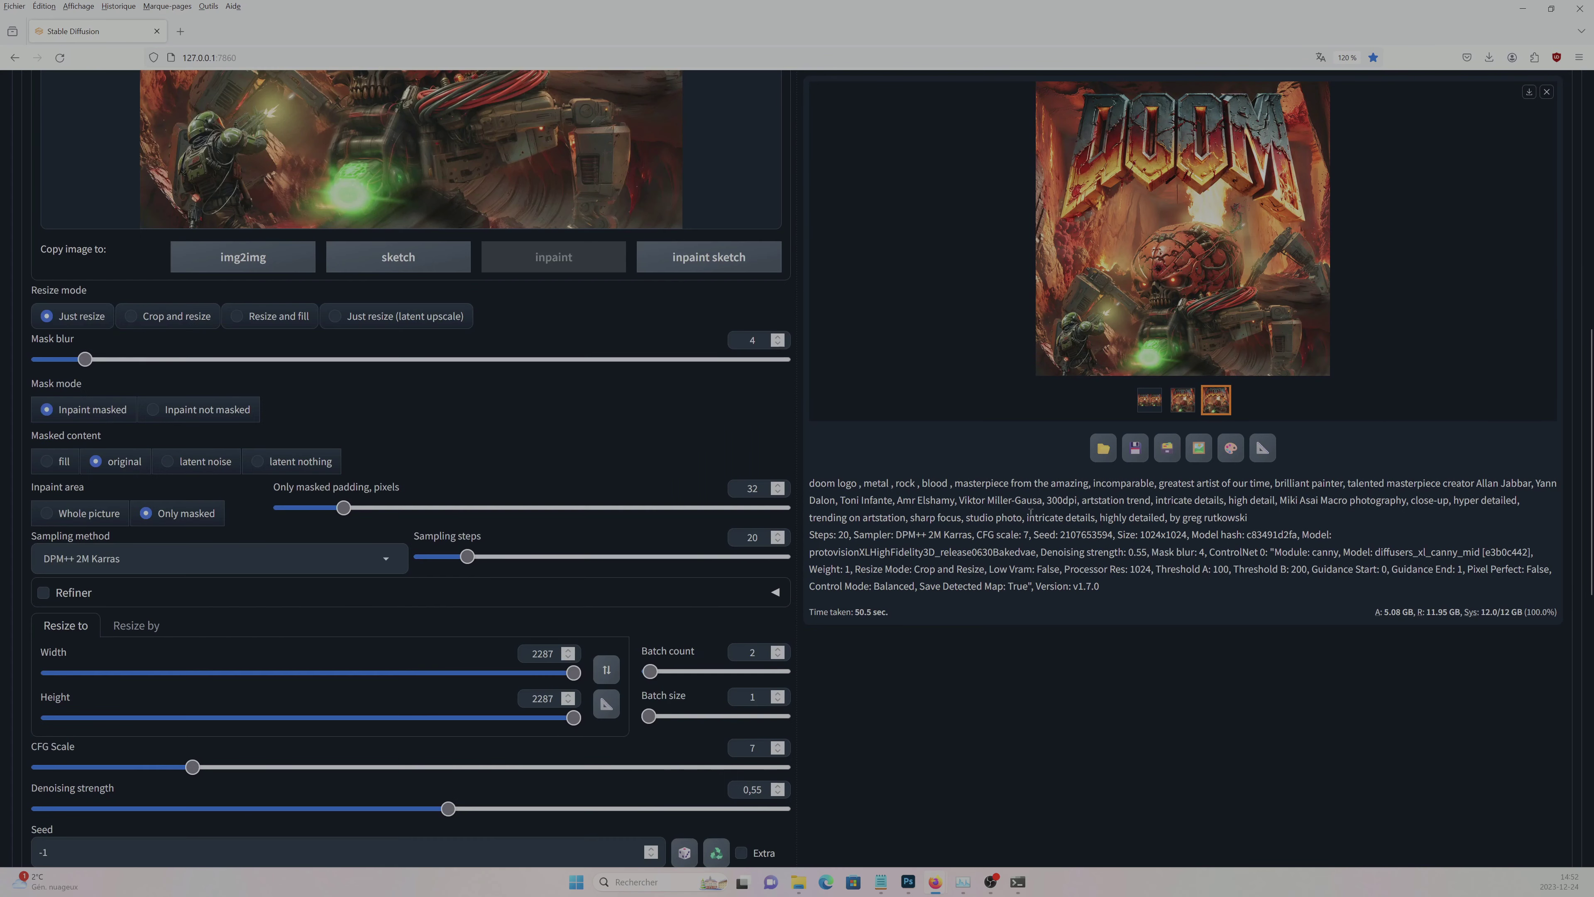
- Enlarge the mask brush, mask the whole M of DOOM, generate, and compare results full-size
scroll(552, 665, "up", 10)
mouse_move(496, 502)
left_mouse_down()
mouse_move(541, 529)
mouse_move(501, 496)
left_mouse_up()
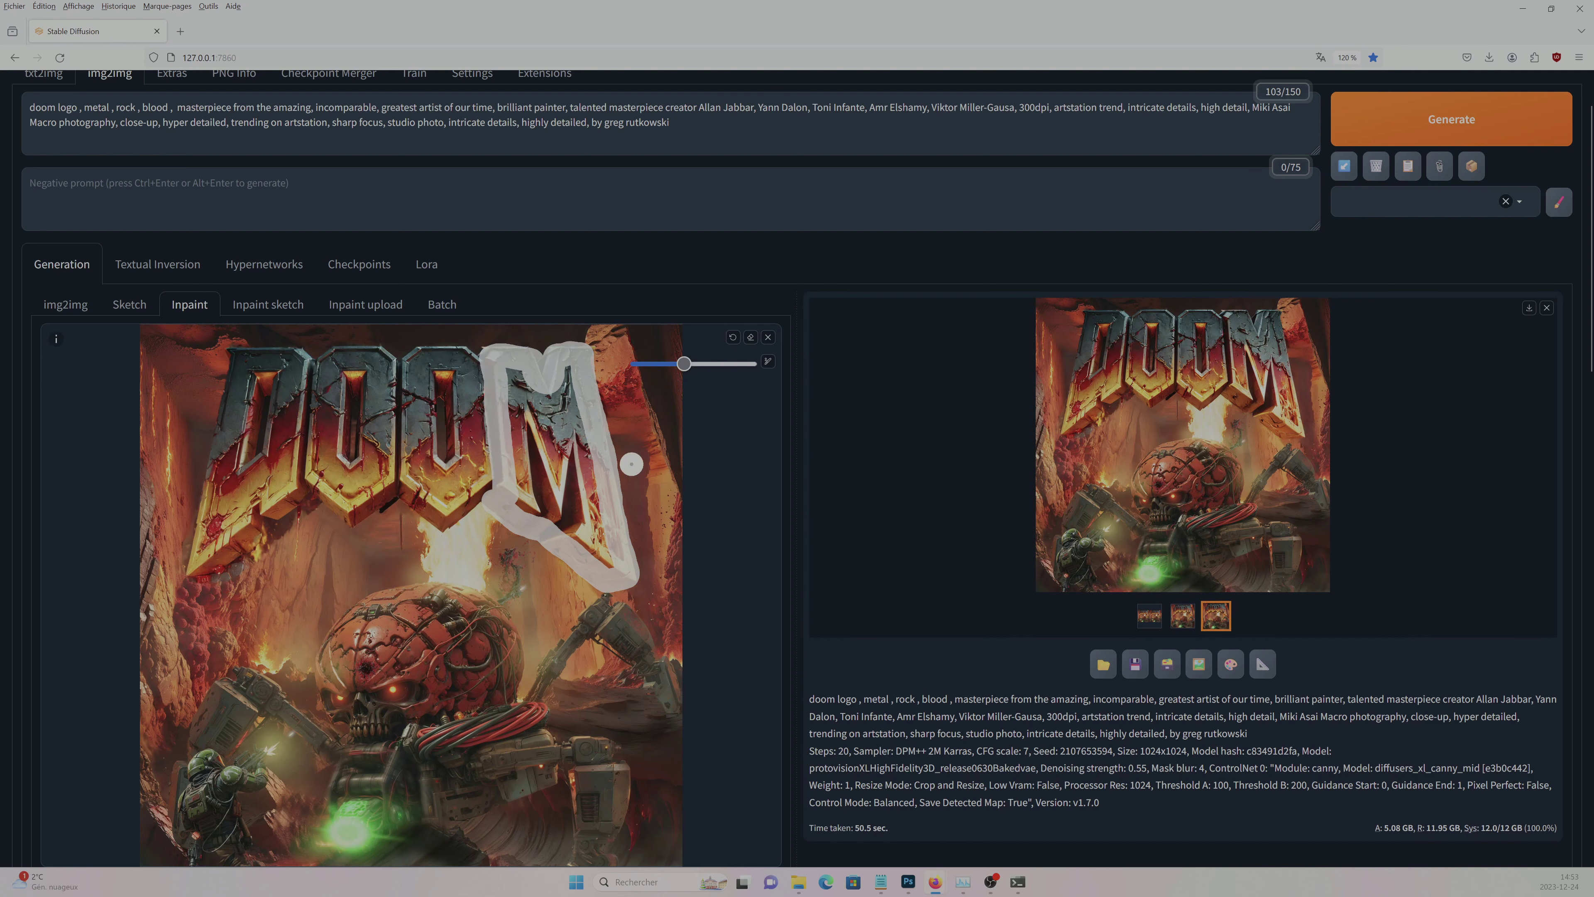
left_click_drag(684, 364, 706, 363)
mouse_move(540, 364)
left_mouse_down()
mouse_move(565, 552)
mouse_move(549, 452)
left_mouse_up()
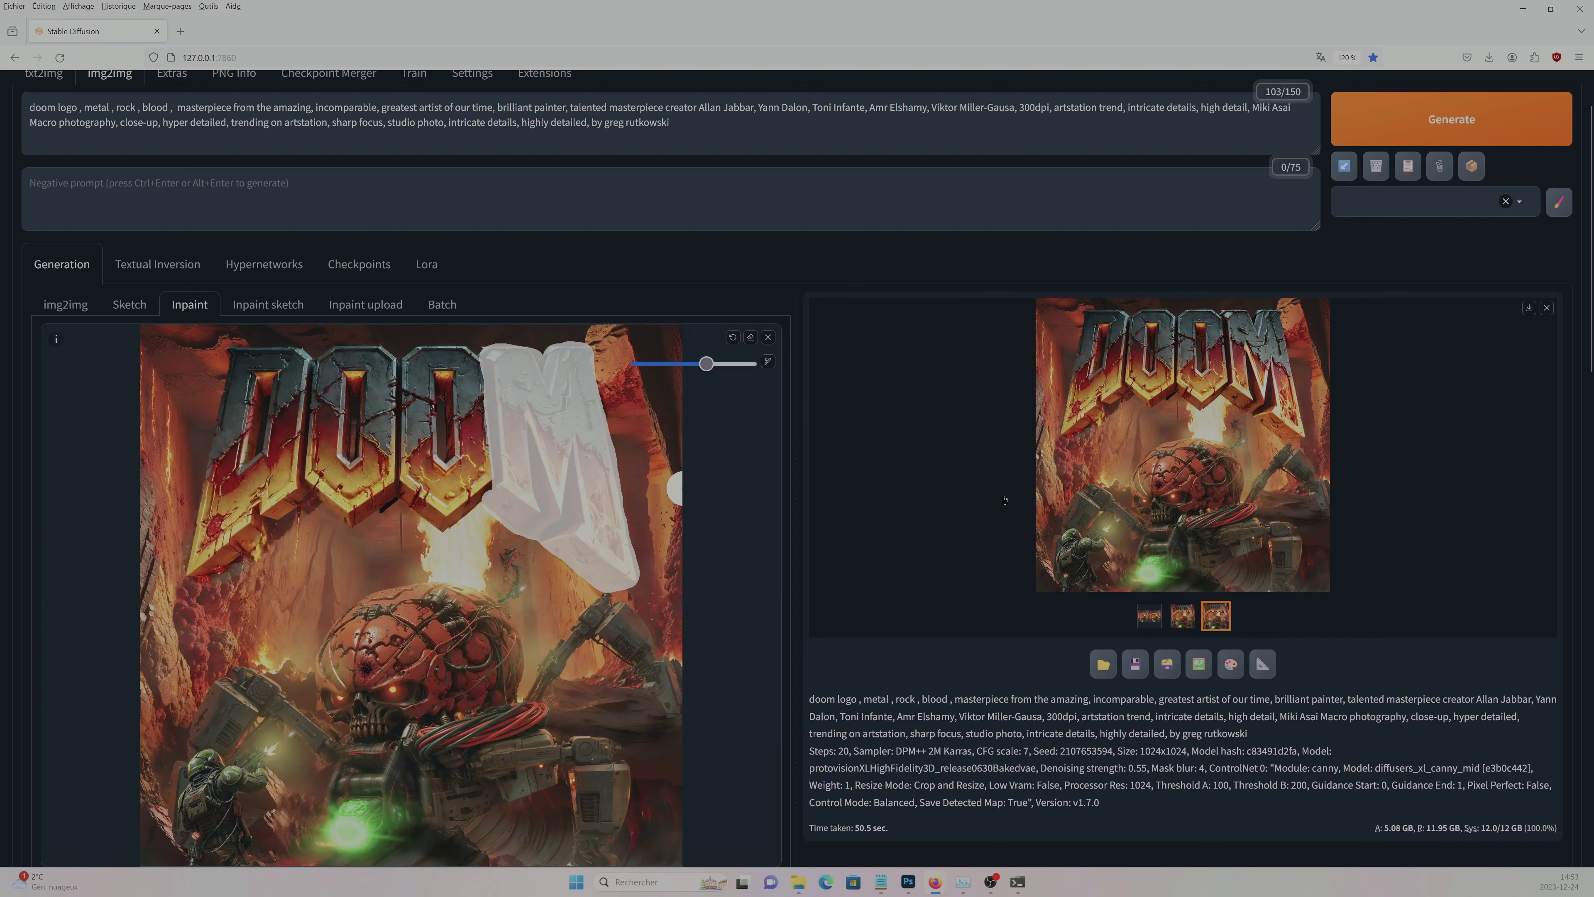
key("ctrl+Return")
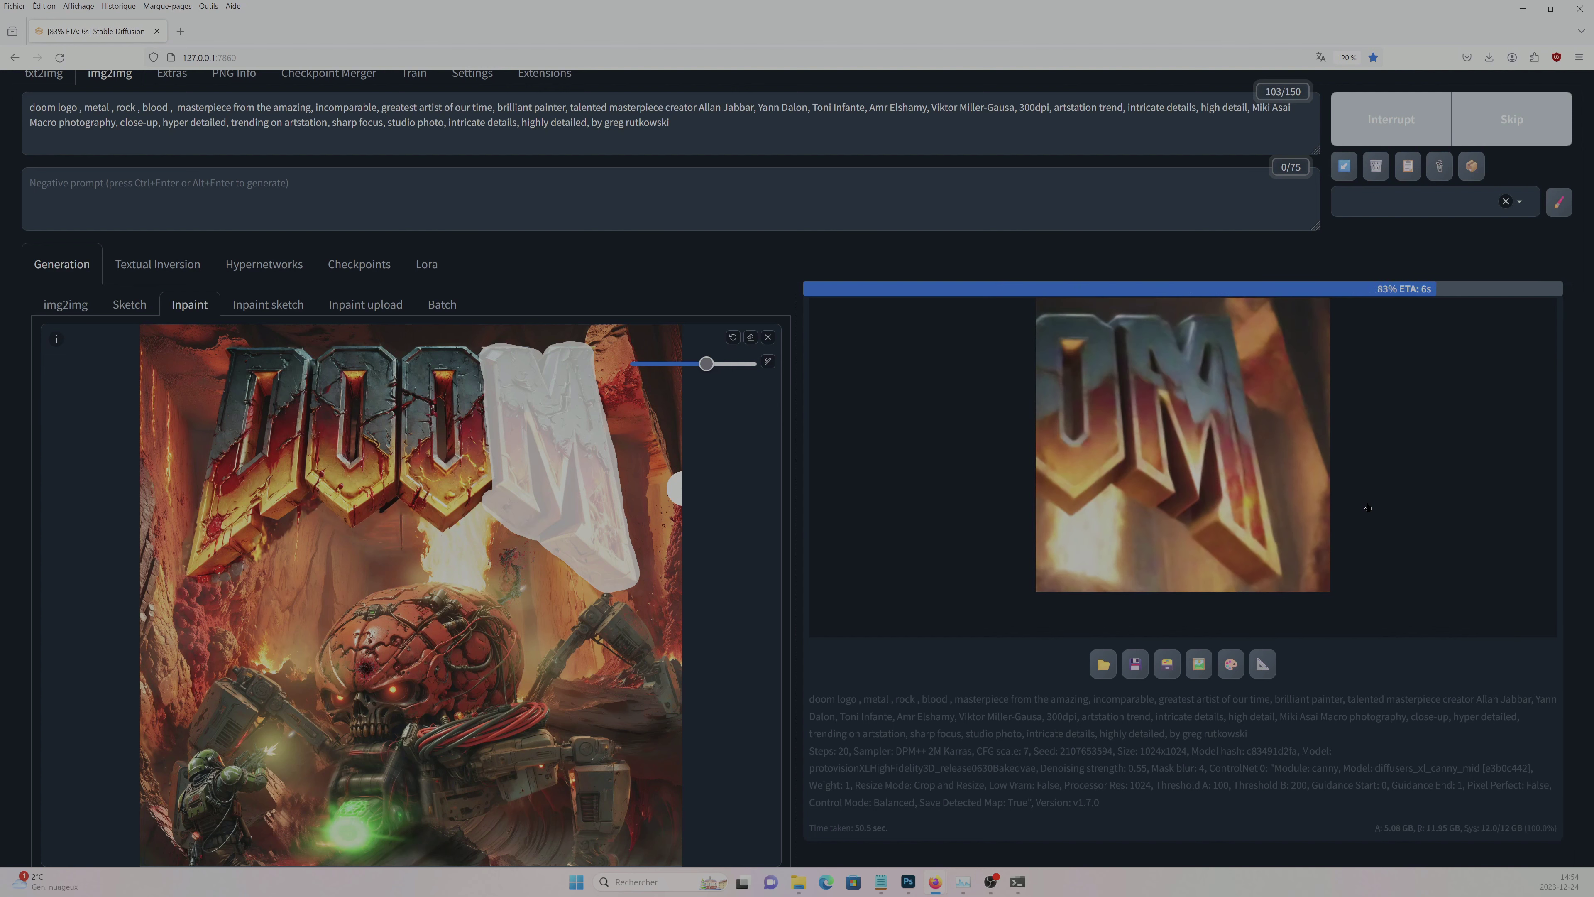
left_click(1368, 507)
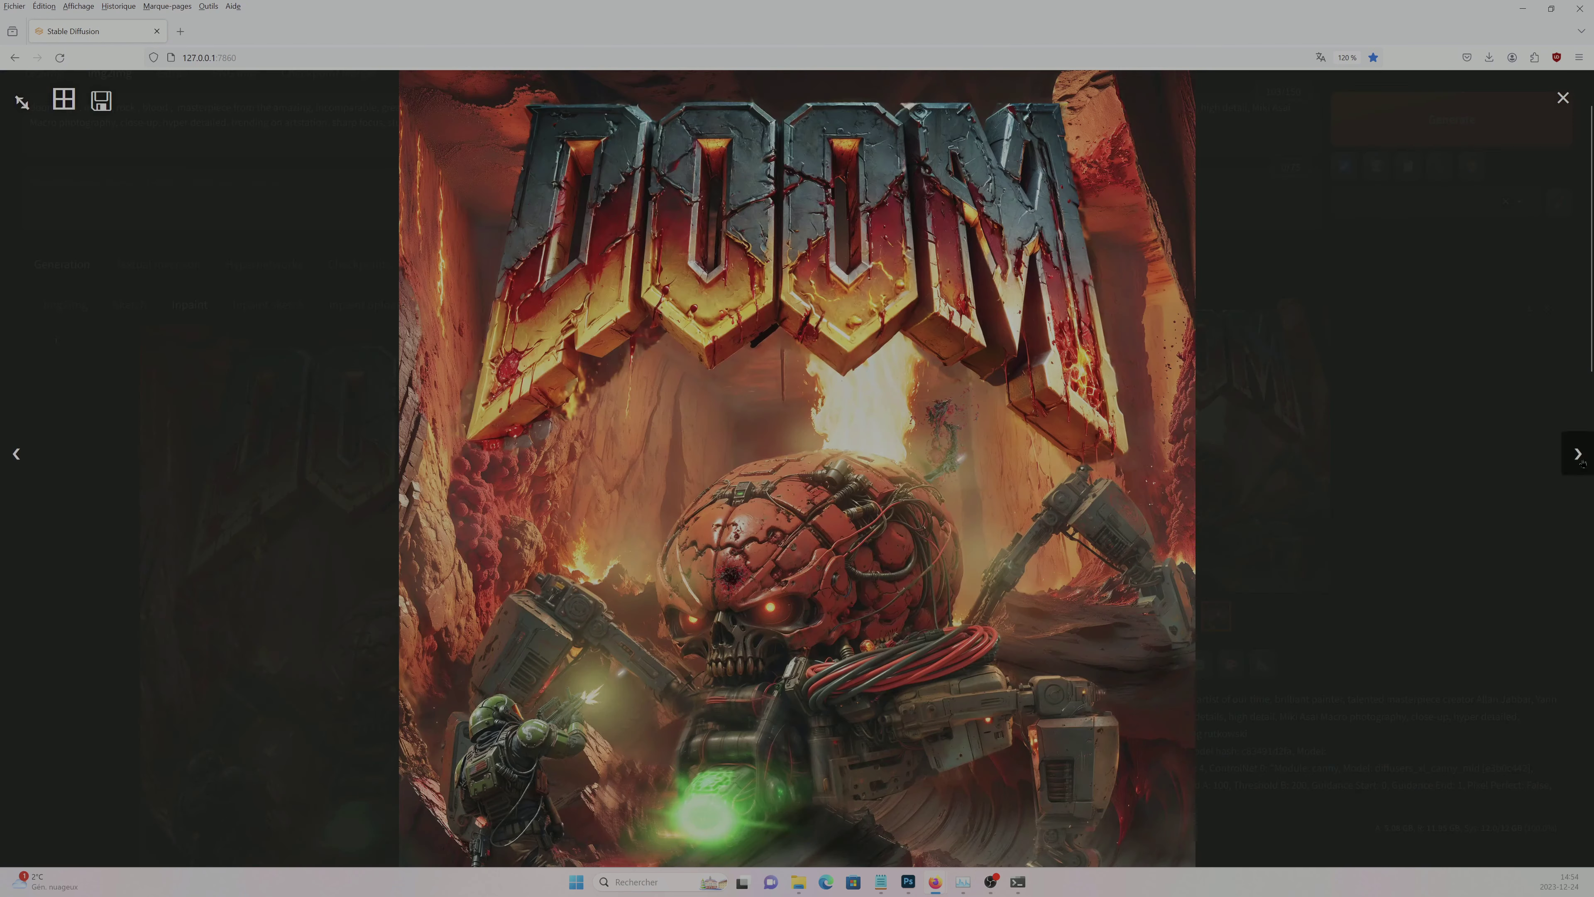
left_click(1579, 458)
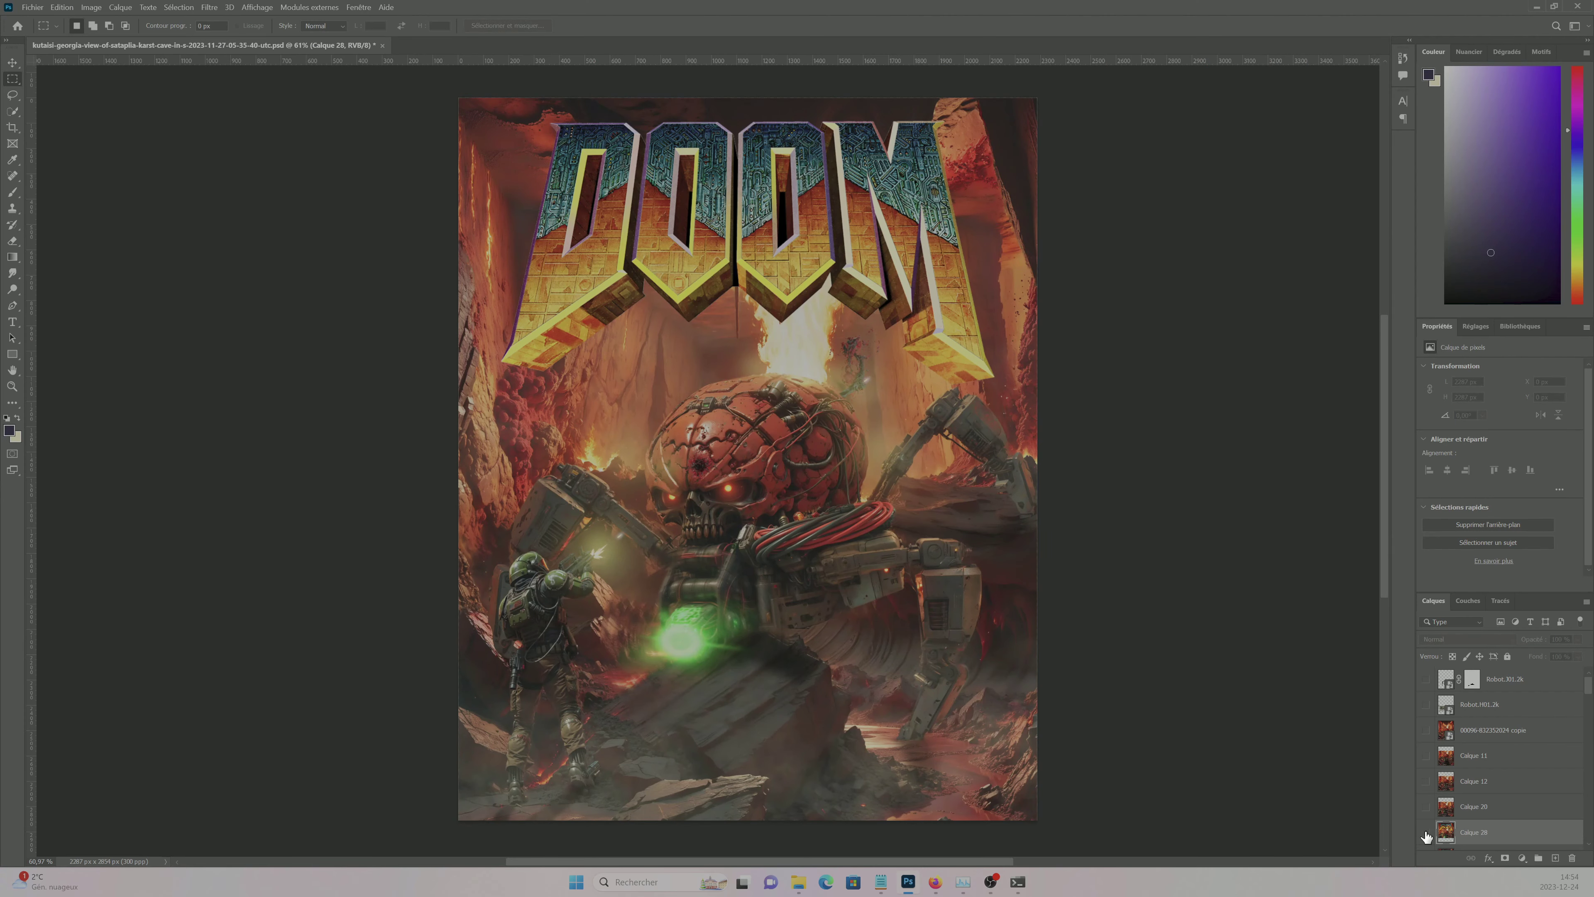
- Hide the original DOOM logo layer and pan along the new logo's outline
scroll(1426, 836, "down", 2)
left_click(1420, 781)
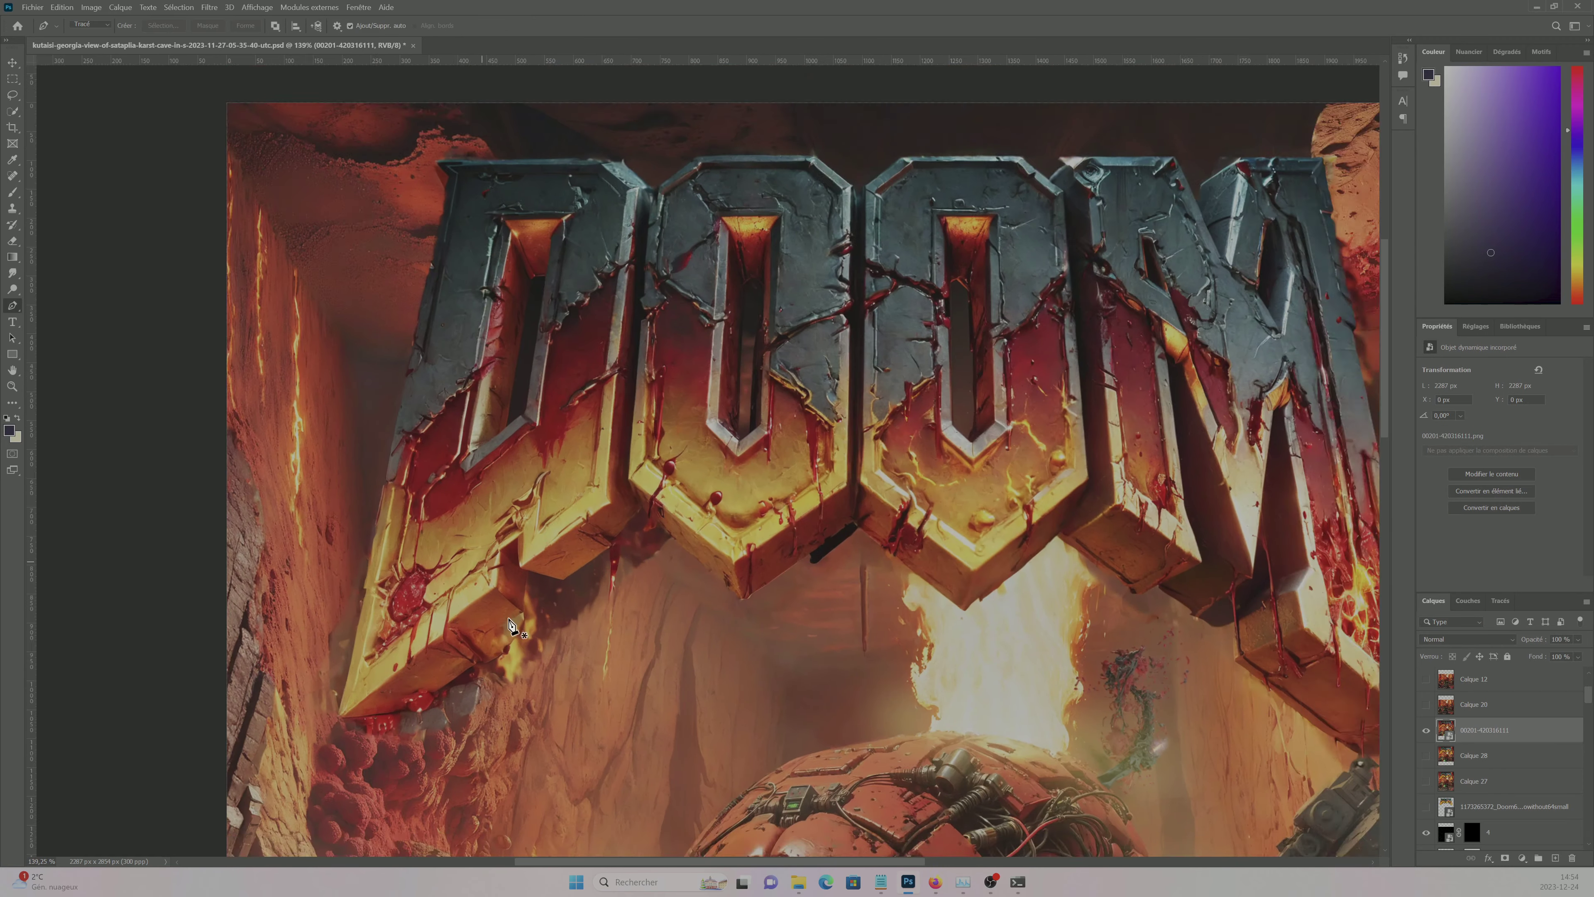
scroll(510, 625, "up", 1)
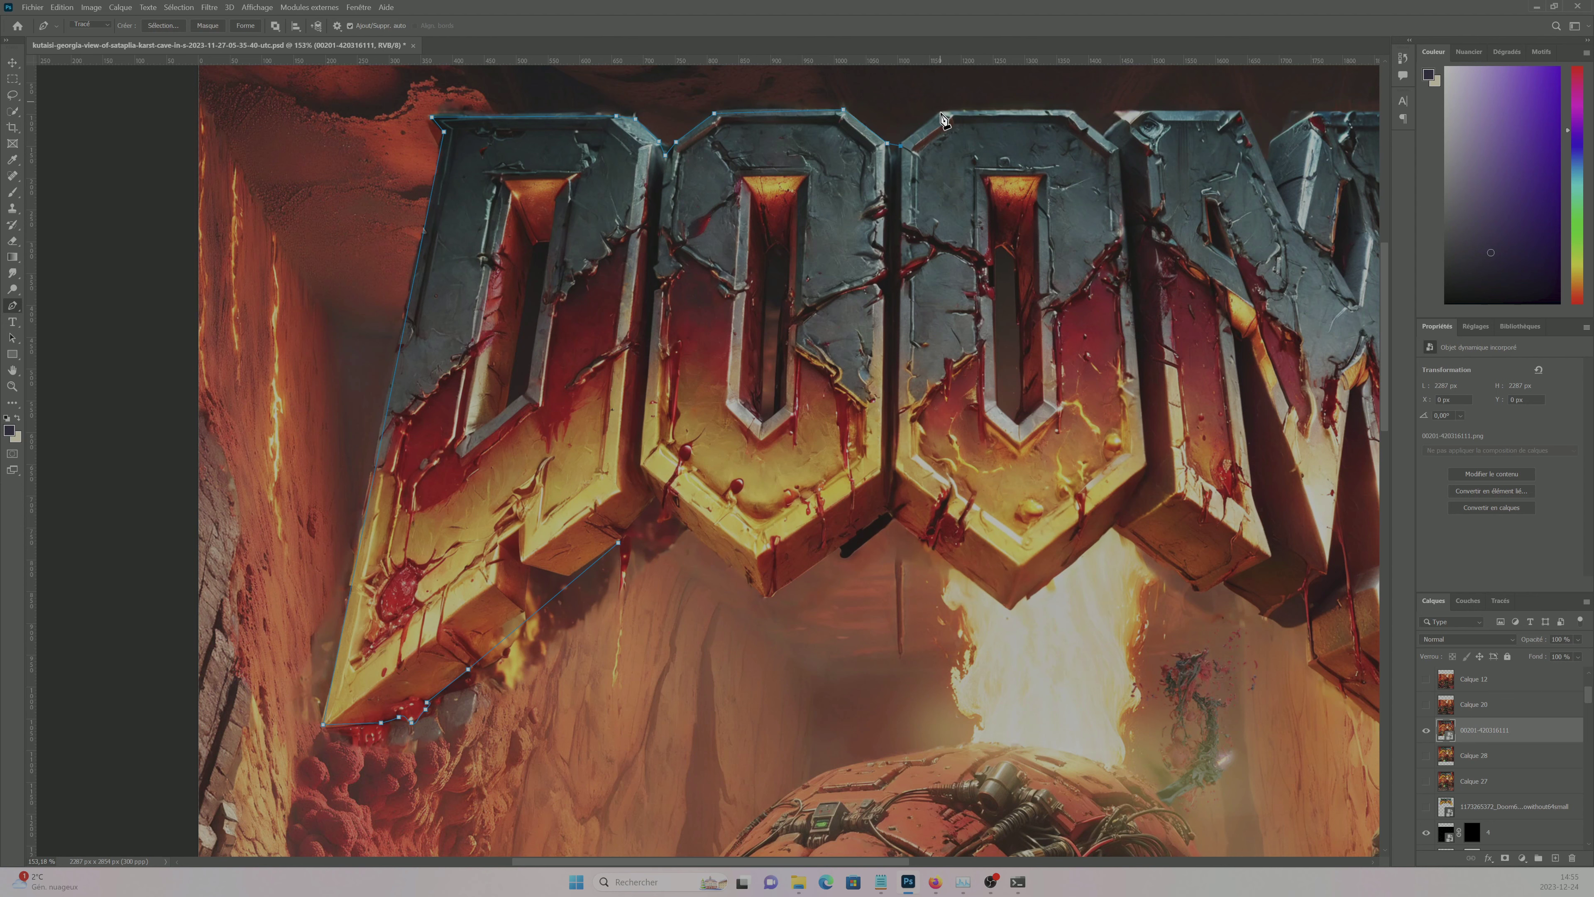
left_click_drag(1281, 134, 943, 201)
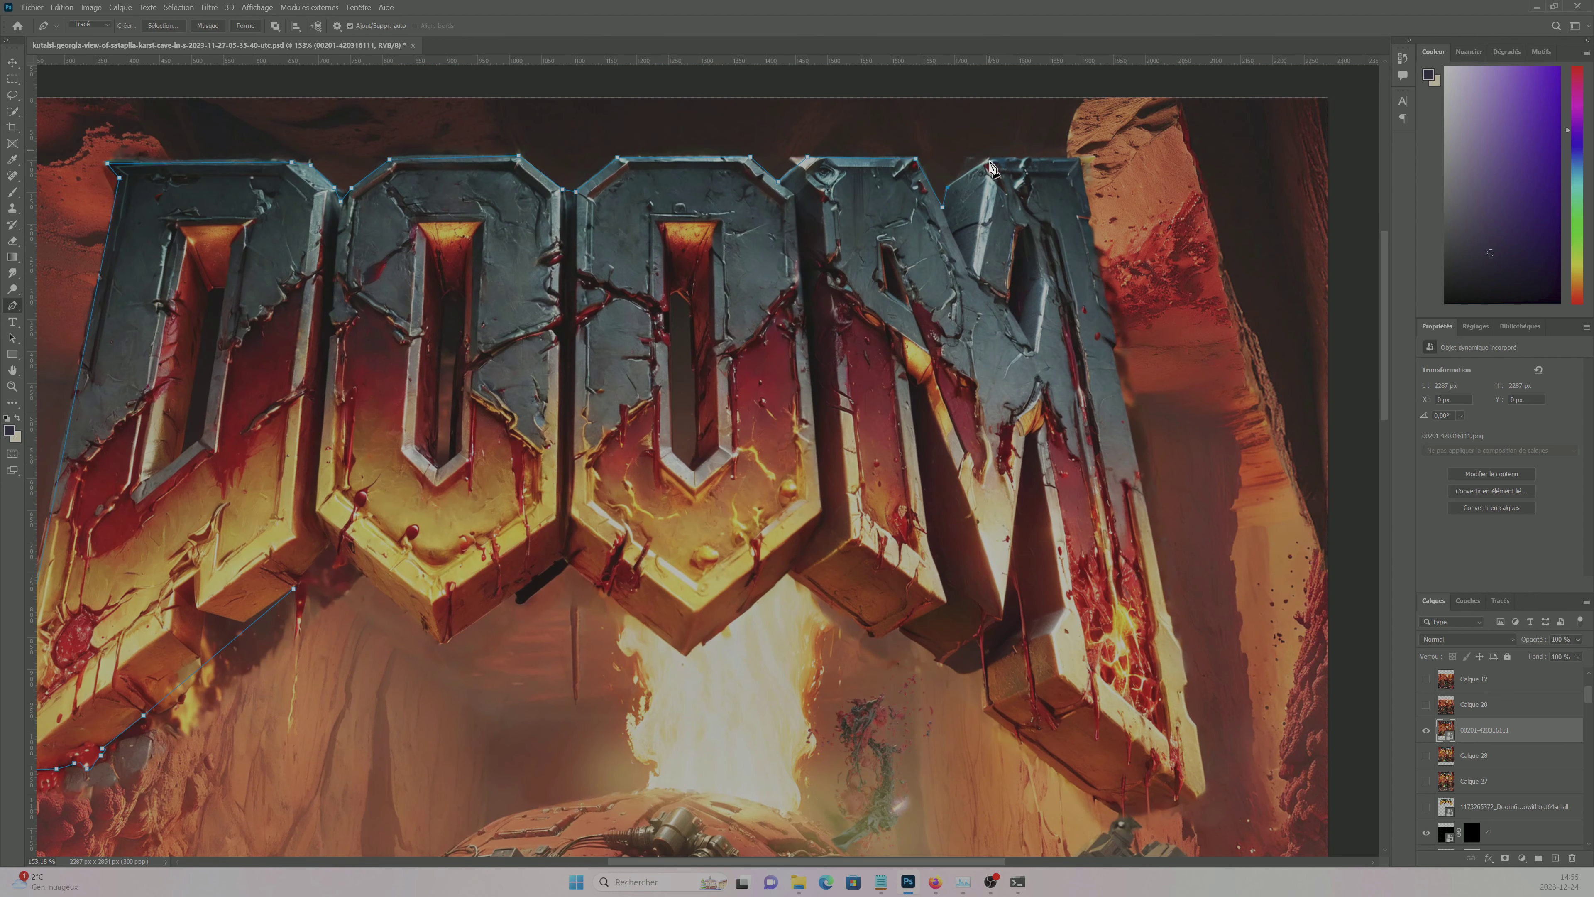
scroll(1157, 231, "down", 3)
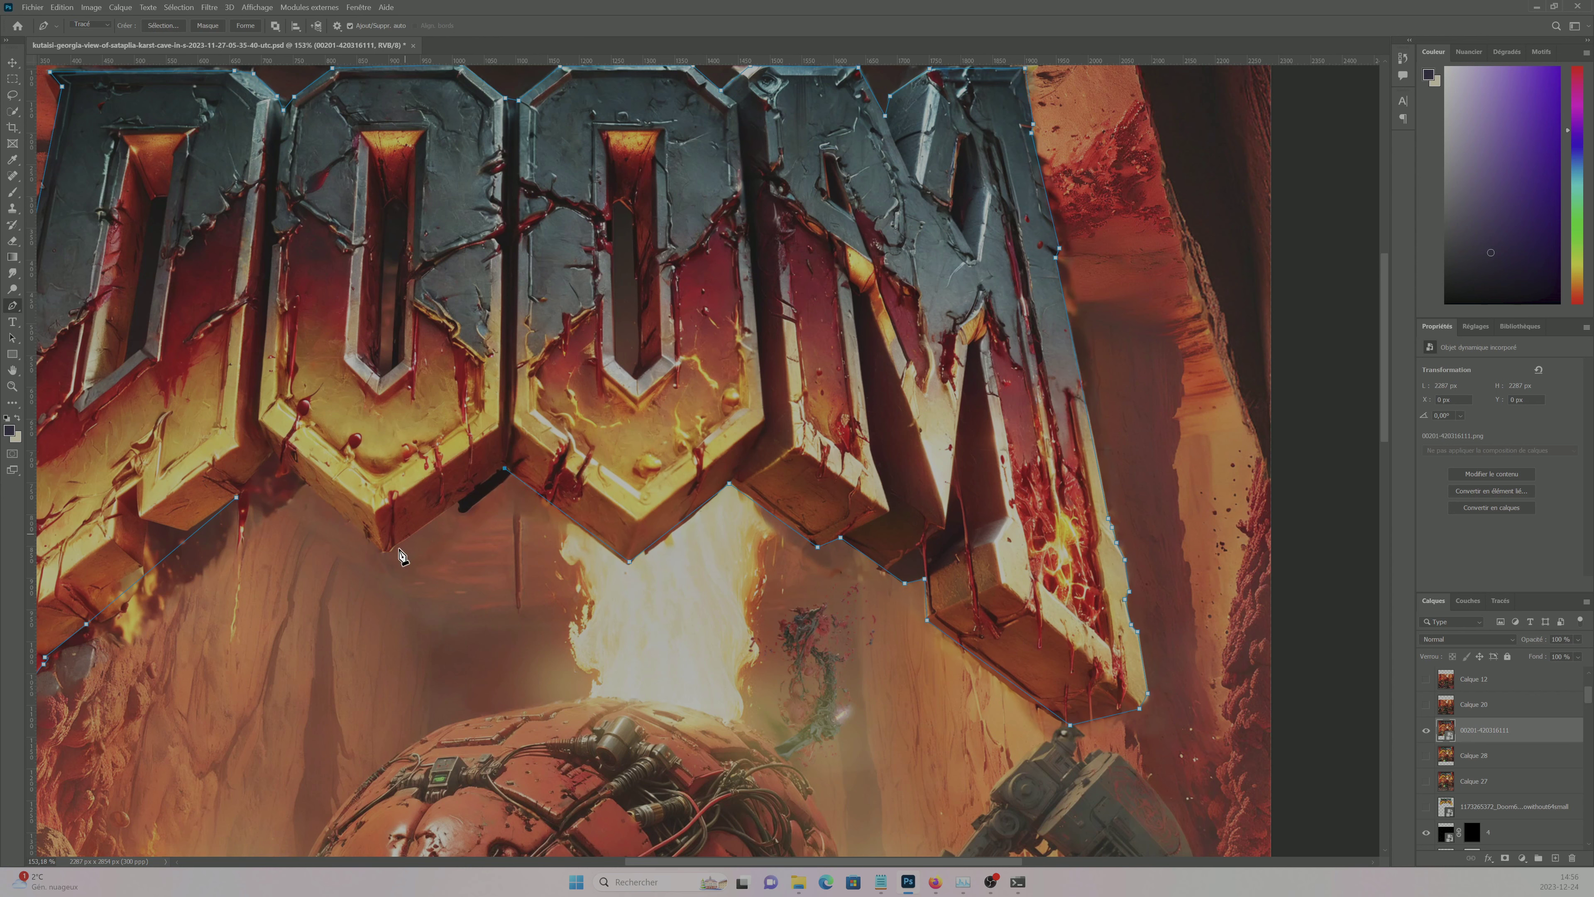
scroll(594, 512, "left", 5)
scroll(878, 552, "down", 5)
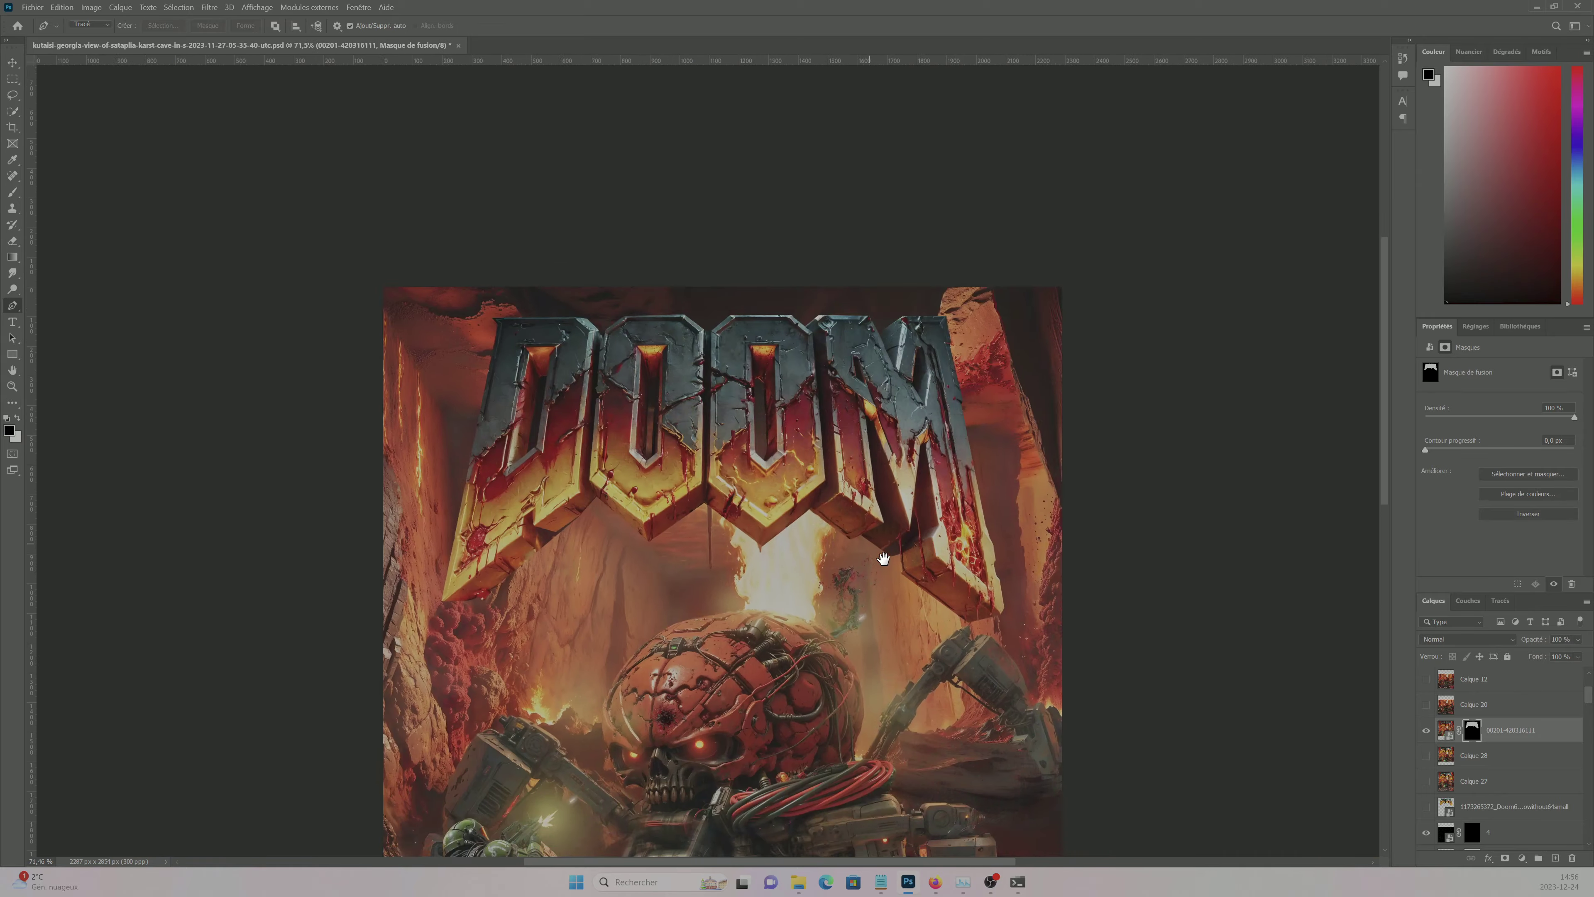
scroll(462, 534, "up", 8)
- Paint the layer mask to blend the logo's lower edges into the lava cave
left_click(17, 194)
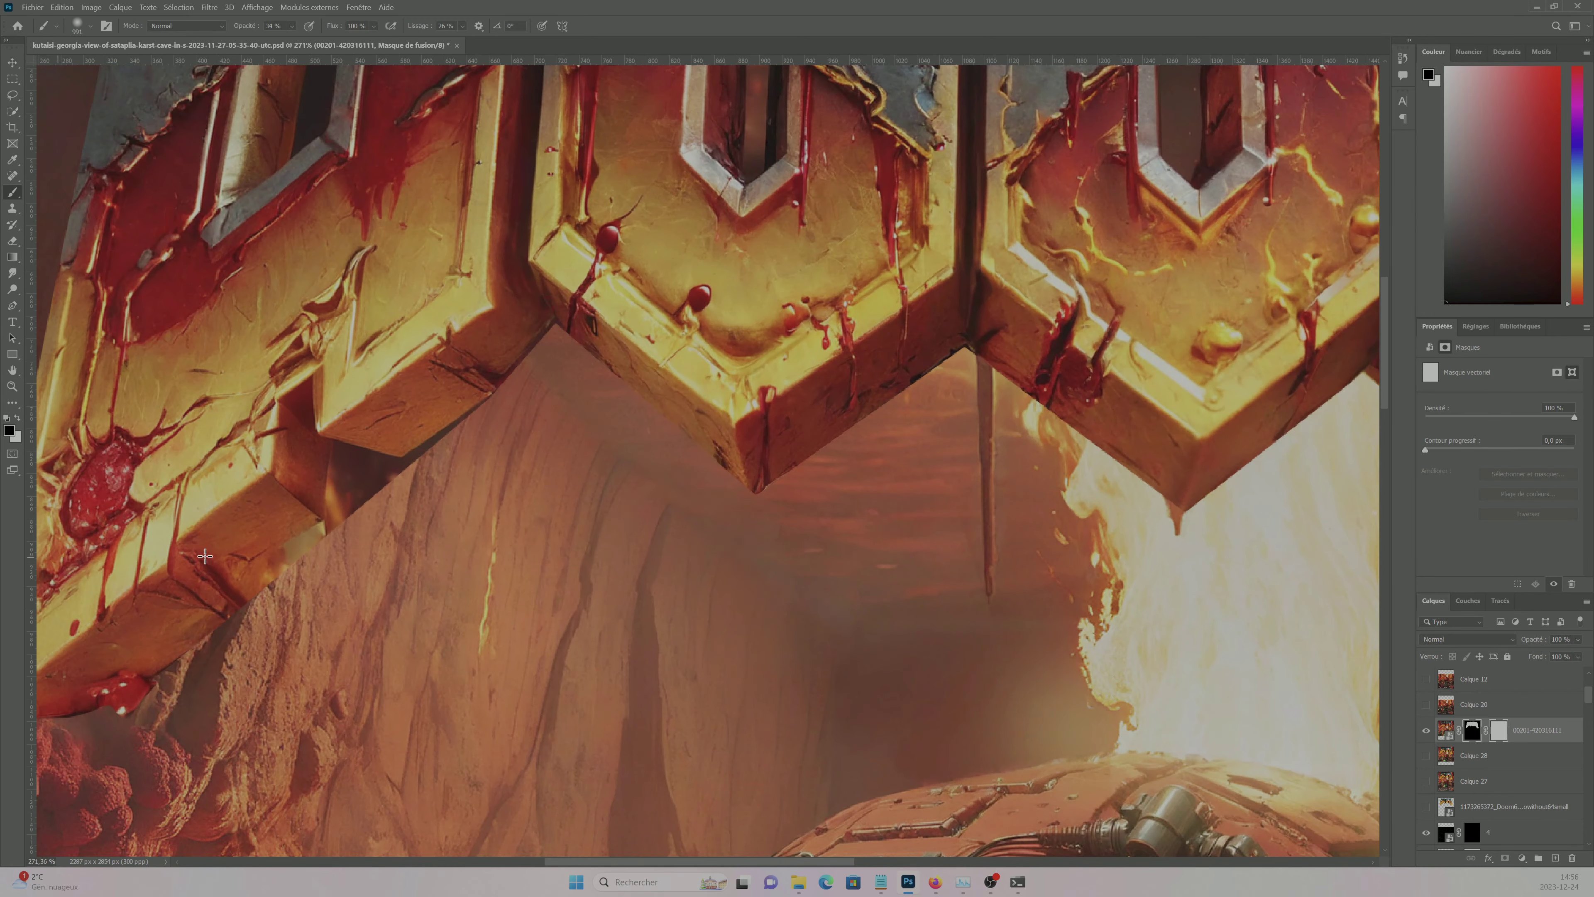
left_click_drag(296, 29, 349, 43)
left_click_drag(260, 581, 295, 545)
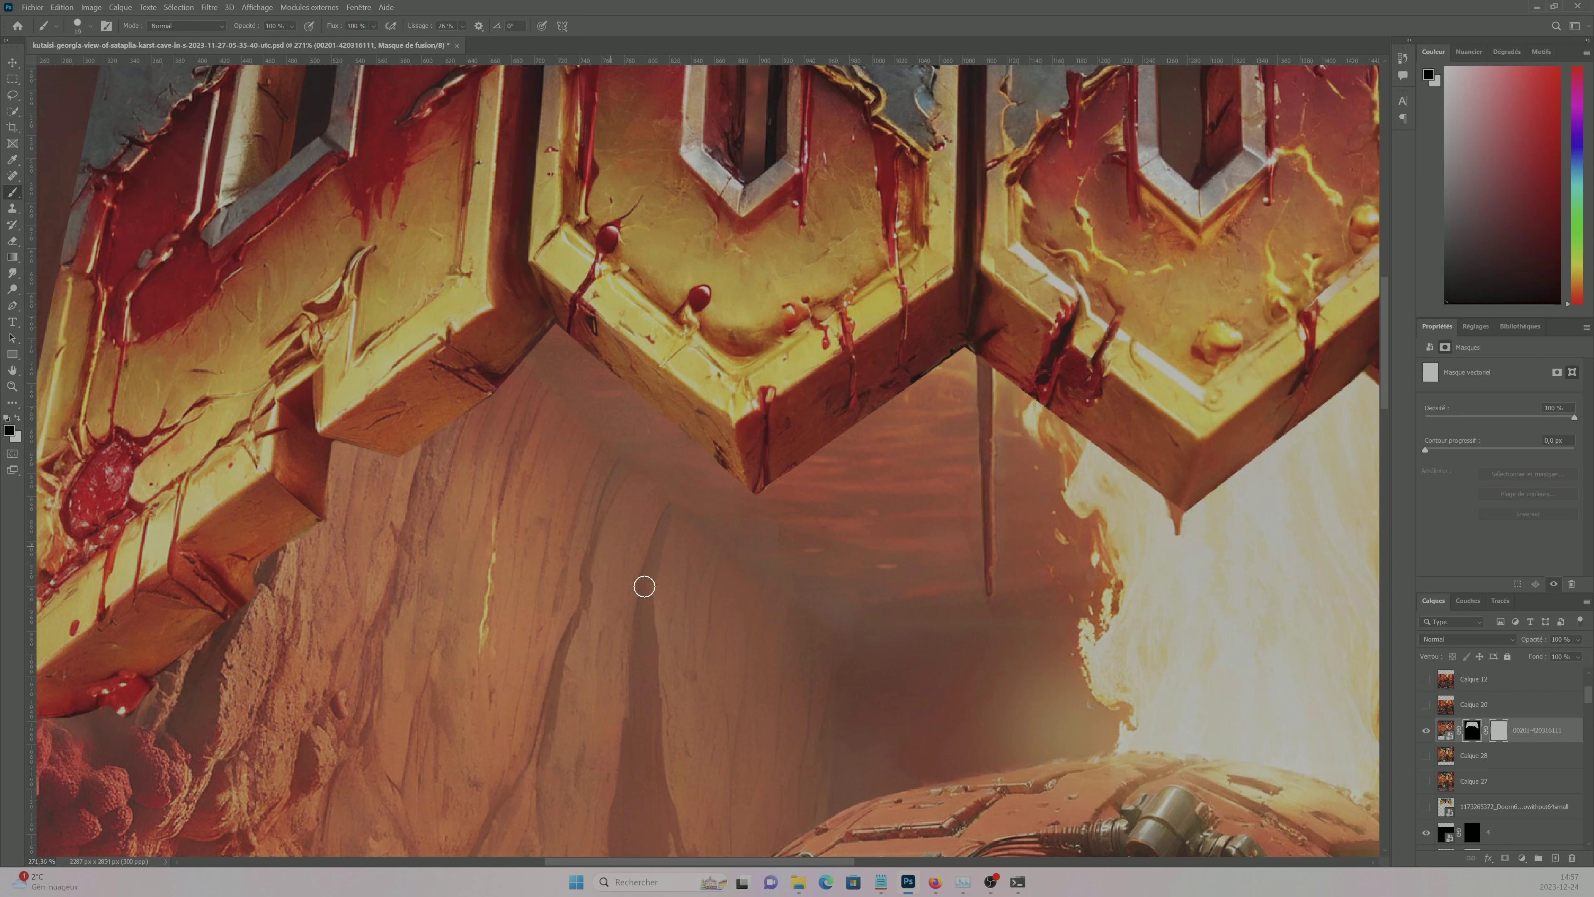
scroll(644, 583, "down", 10)
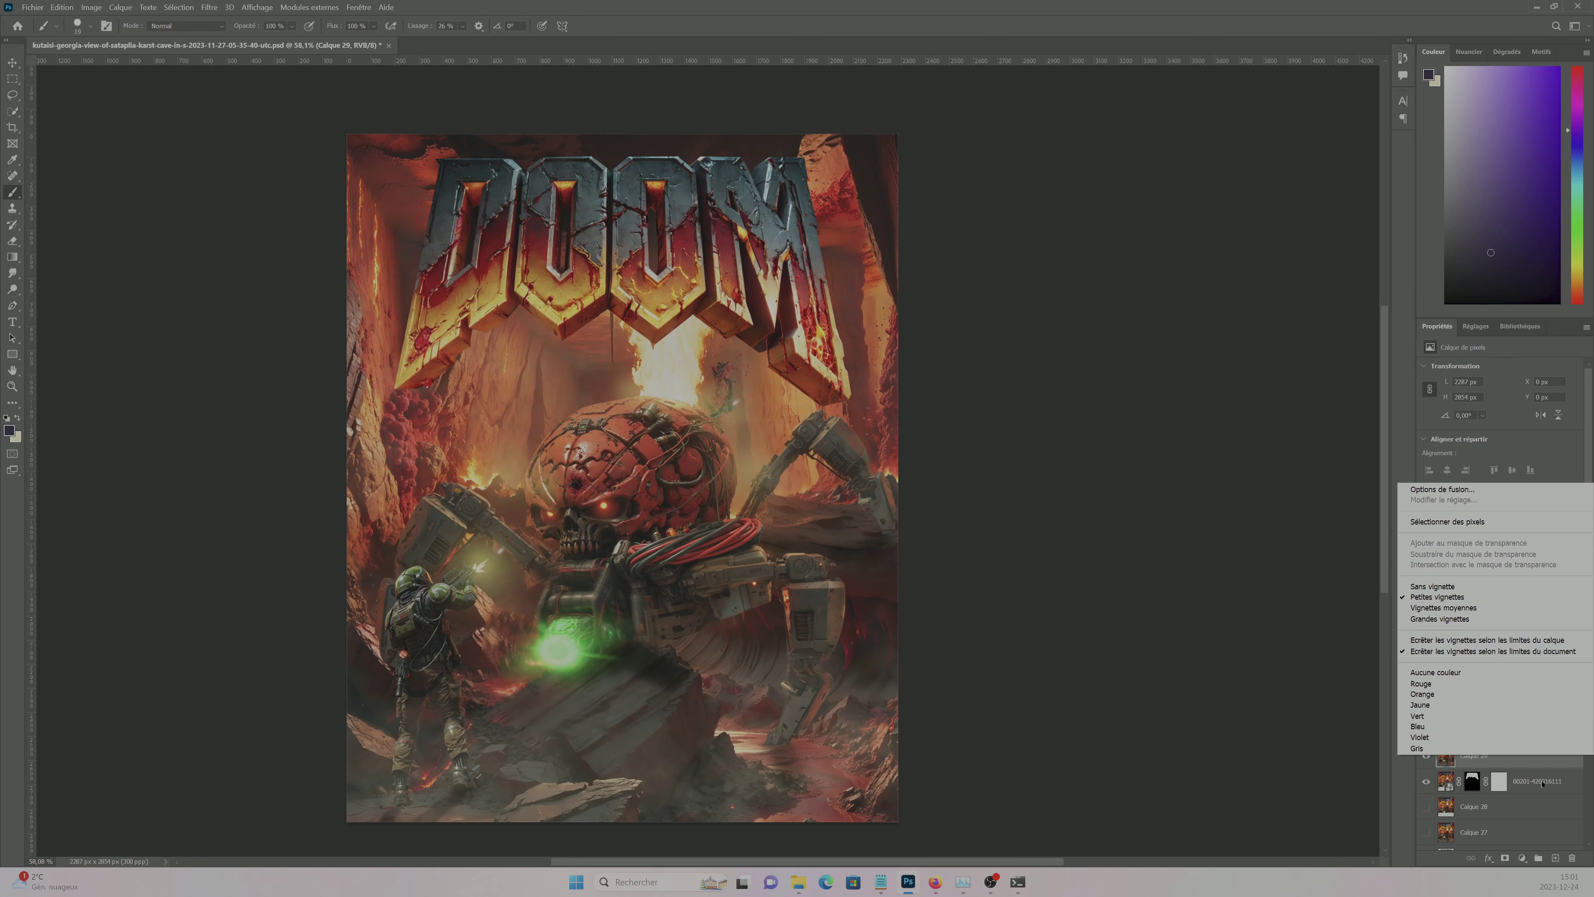
right_click(1506, 760)
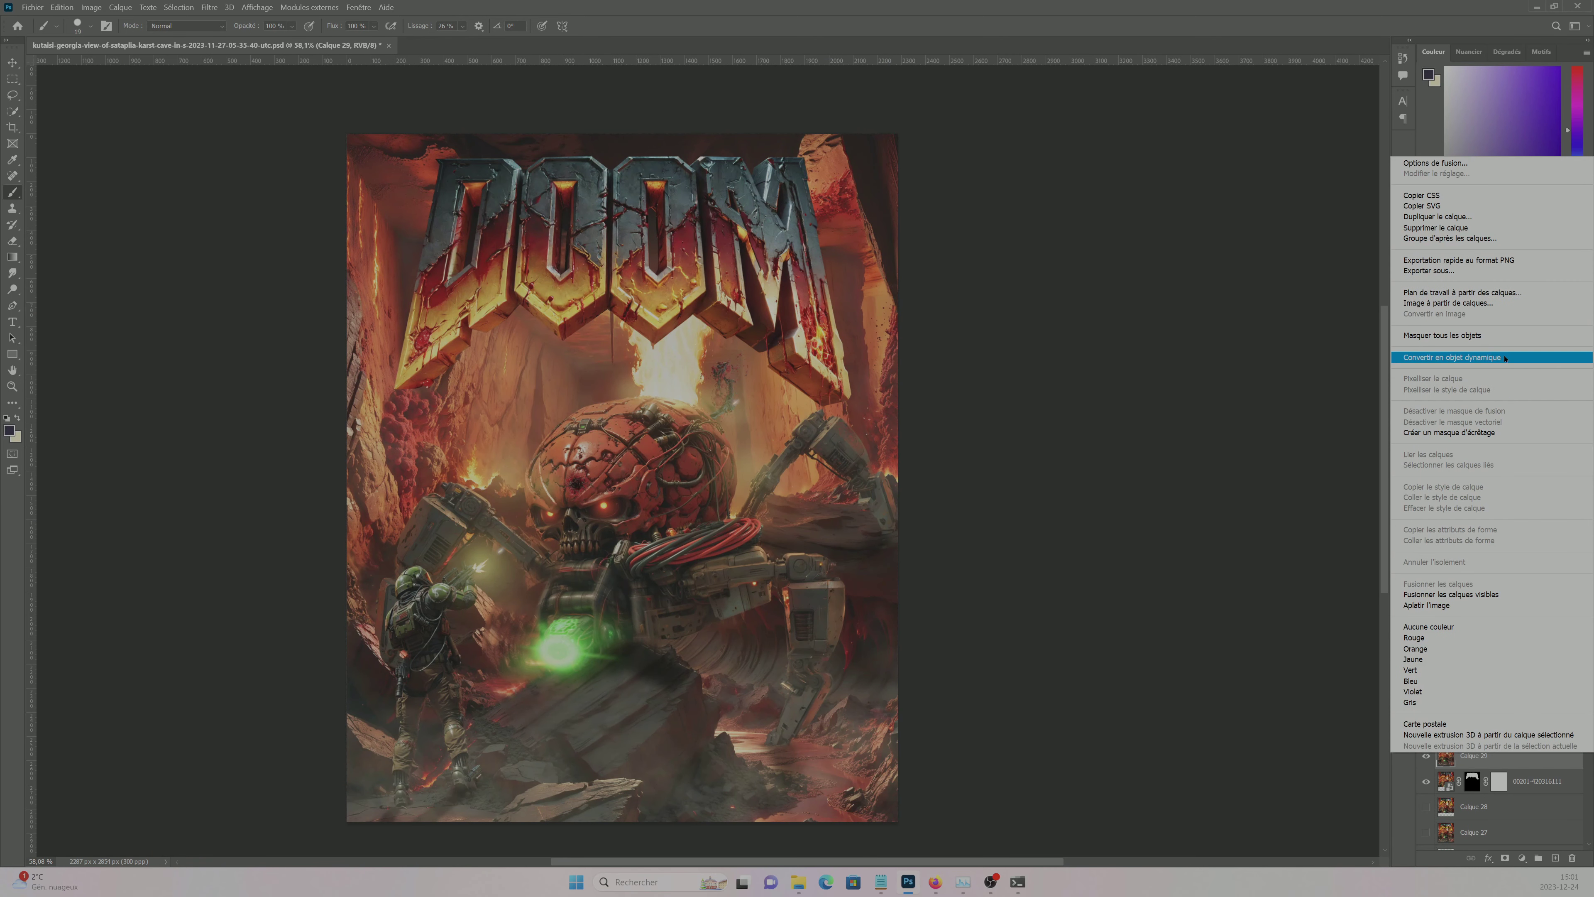
- Convert Calque 29 to a smart object and open it in the Camera Raw Filter
left_click(1455, 357)
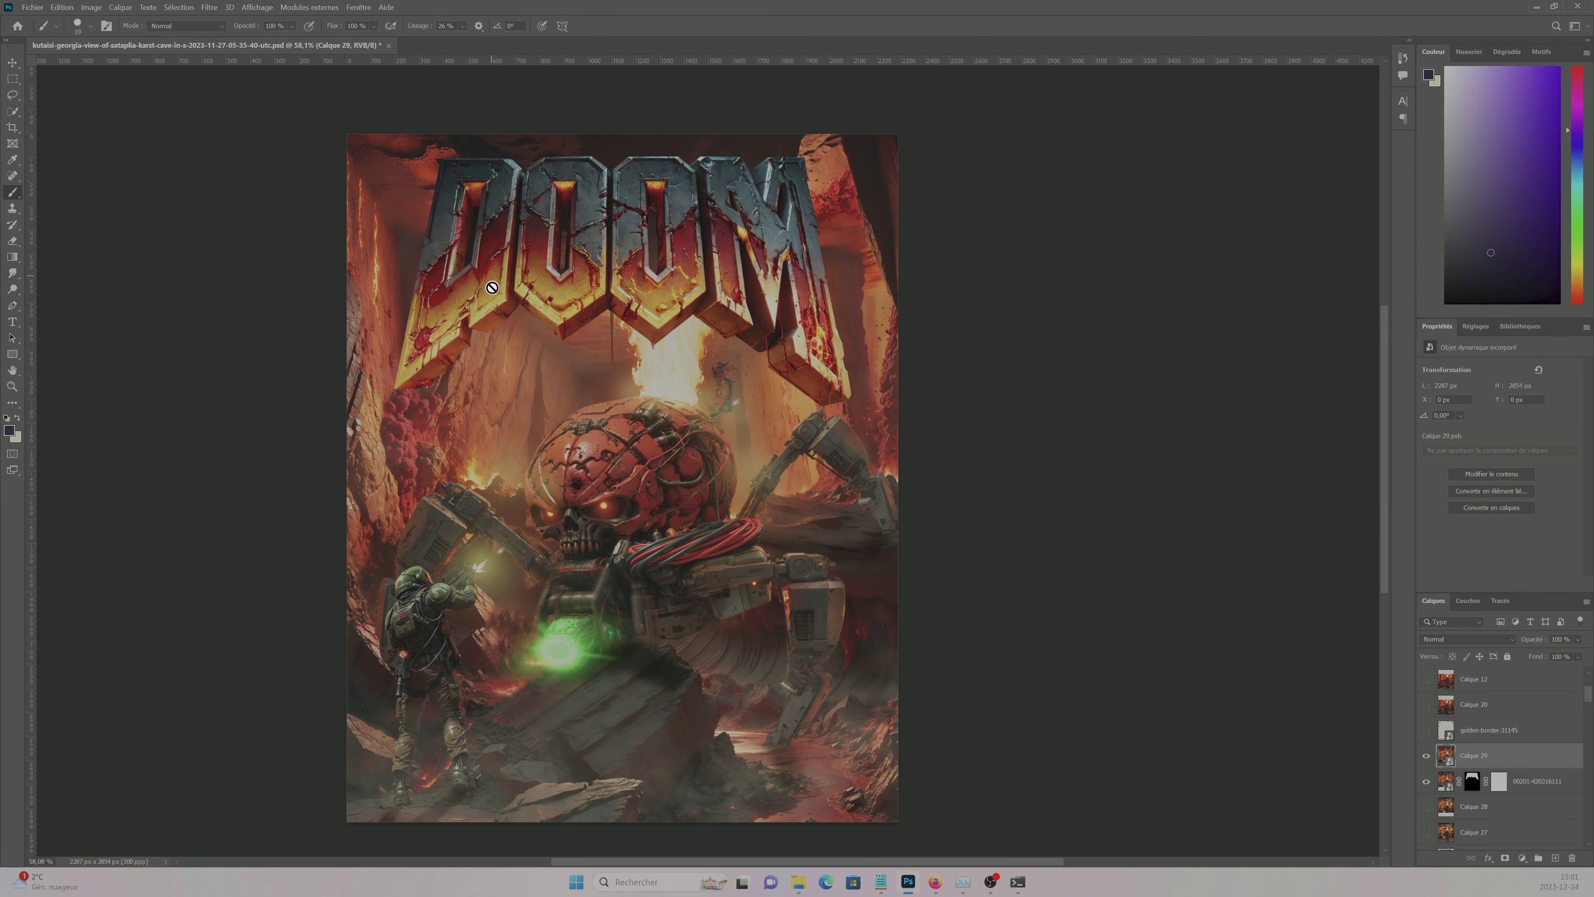
left_click(208, 7)
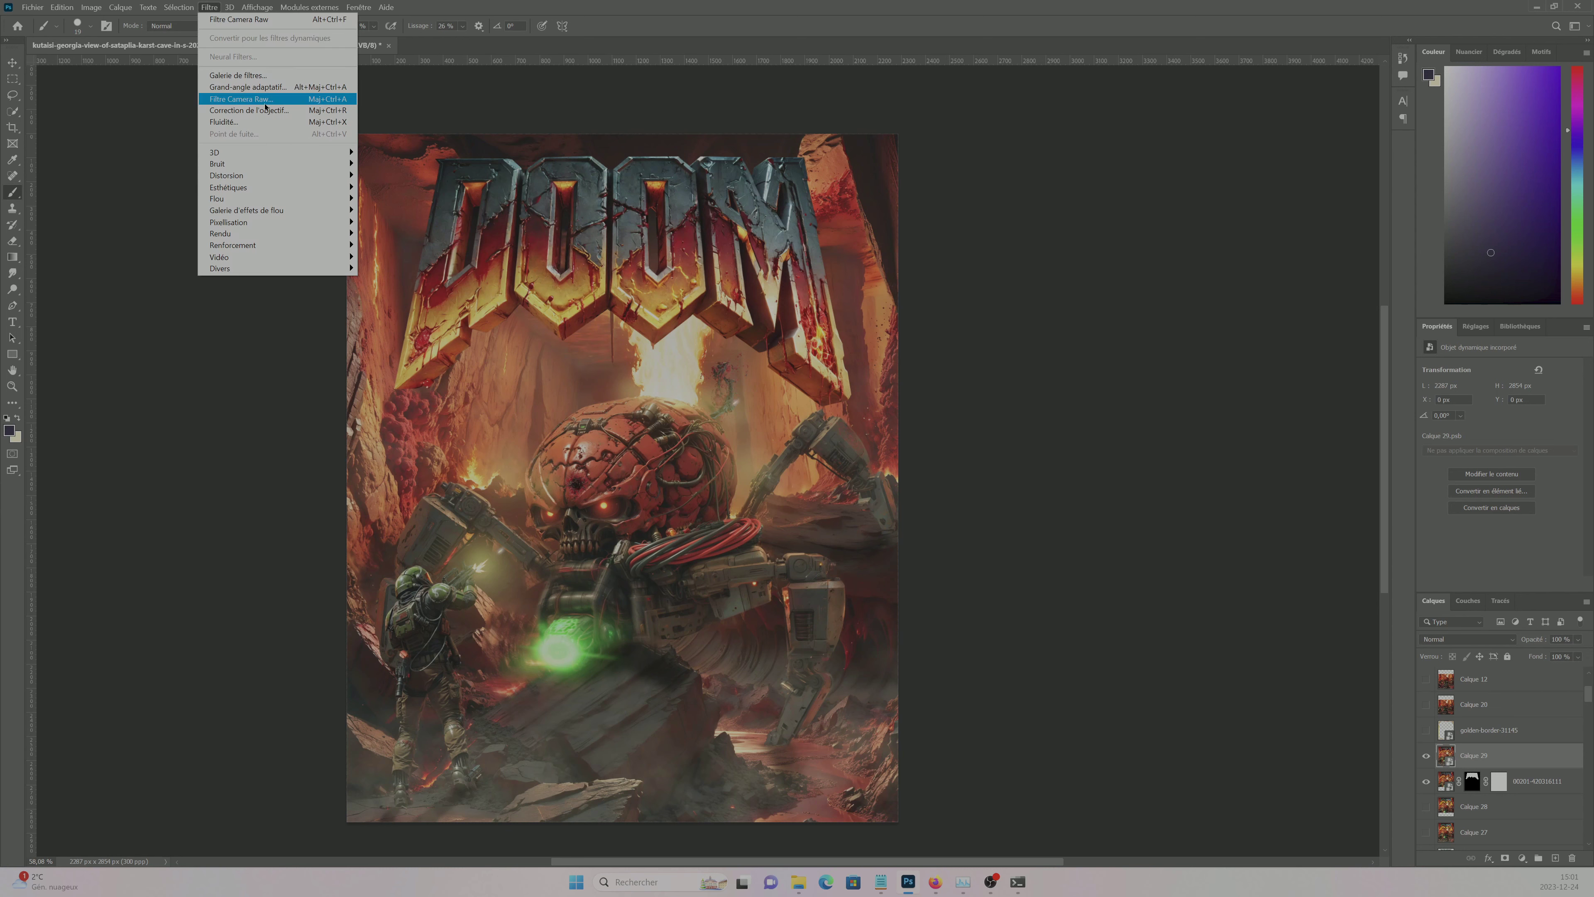
left_click(263, 102)
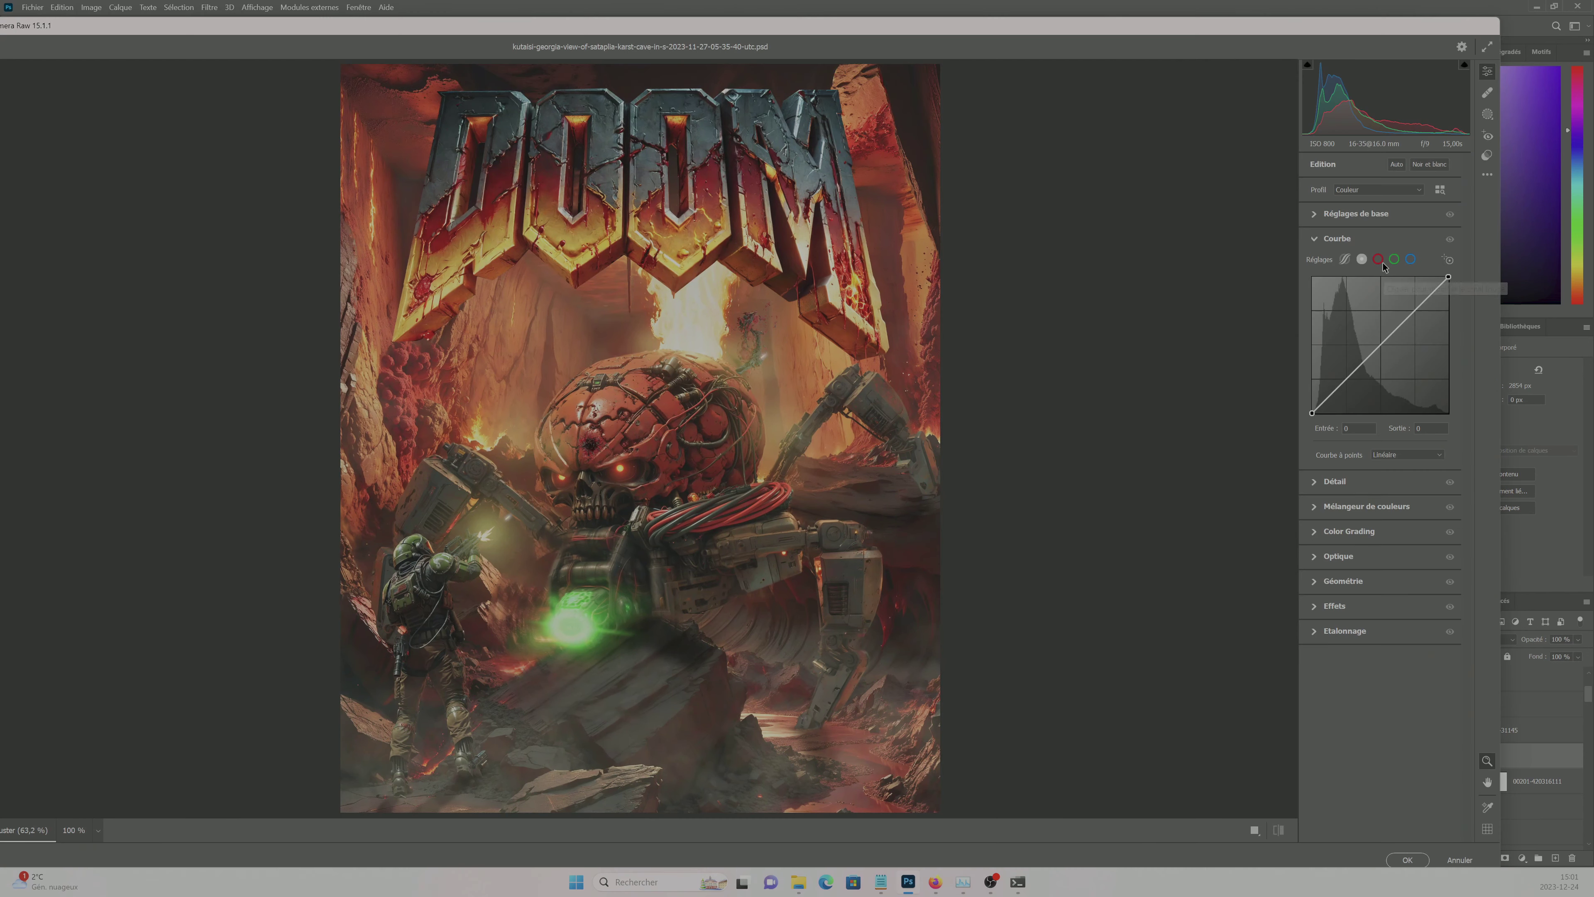
- Cool Temperature to -17, darken exposure, and add Clarity +42 and Dehaze +22
mouse_move(1375, 263)
left_mouse_down()
mouse_move(1400, 282)
mouse_move(1397, 331)
left_mouse_up()
left_click_drag(1378, 313, 1402, 350)
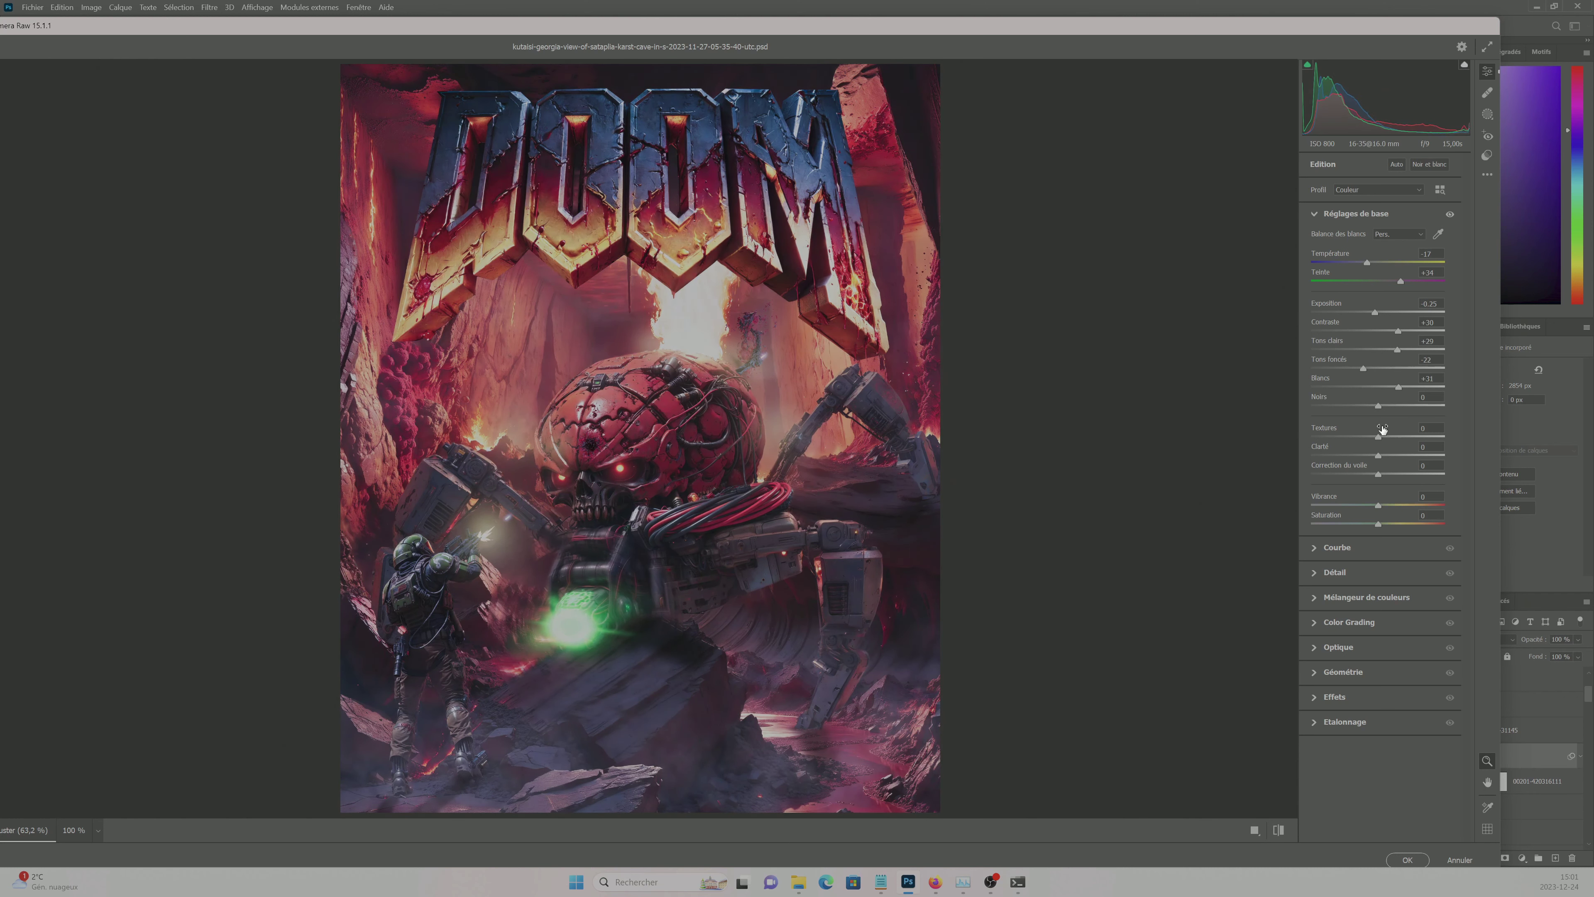
mouse_move(1380, 459)
left_mouse_down()
mouse_move(1421, 462)
mouse_move(1405, 457)
left_mouse_up()
left_click_drag(1378, 474, 1387, 482)
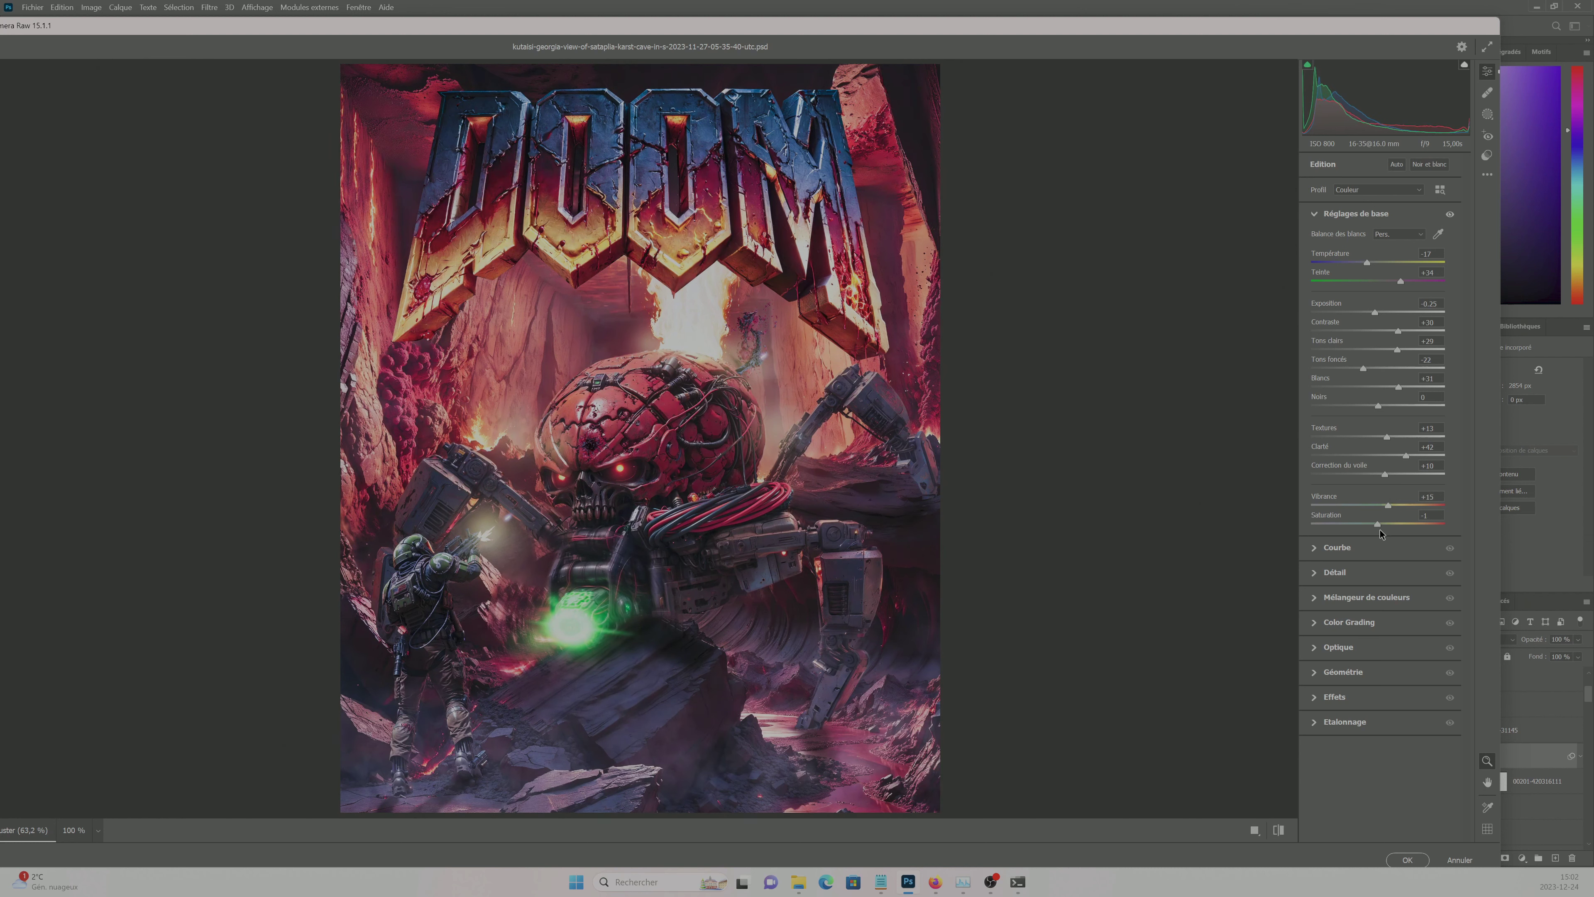
- Add shadow and highlight points on the red, green and blue curves, lowering blue highlights
left_click(1336, 547)
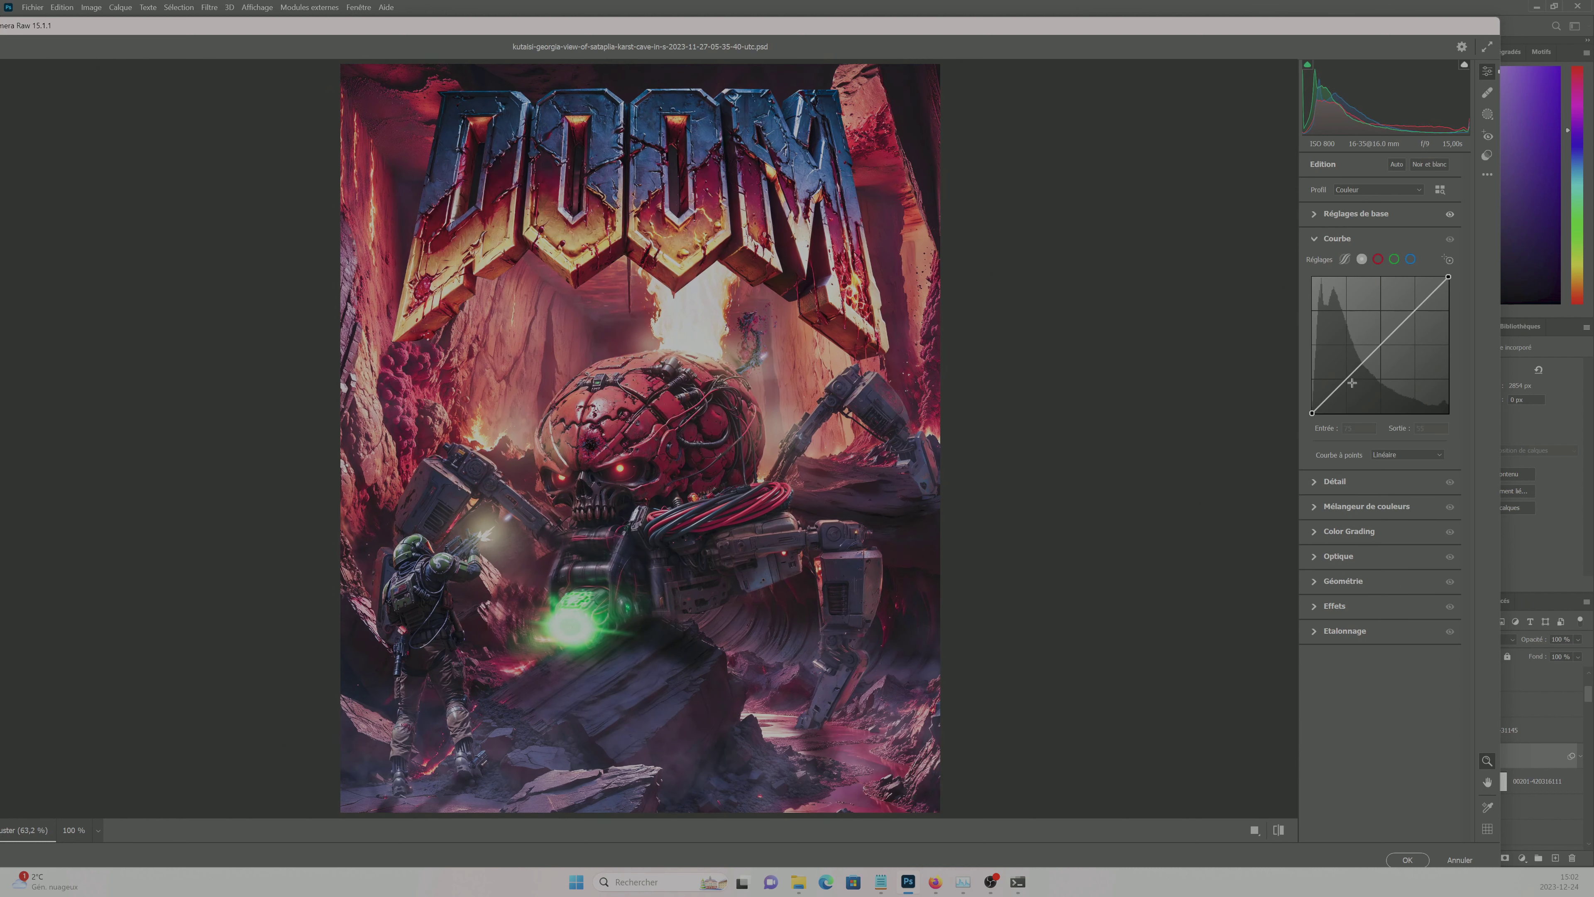
left_click(1378, 260)
left_click(1347, 379)
left_click_drag(1411, 313, 1411, 317)
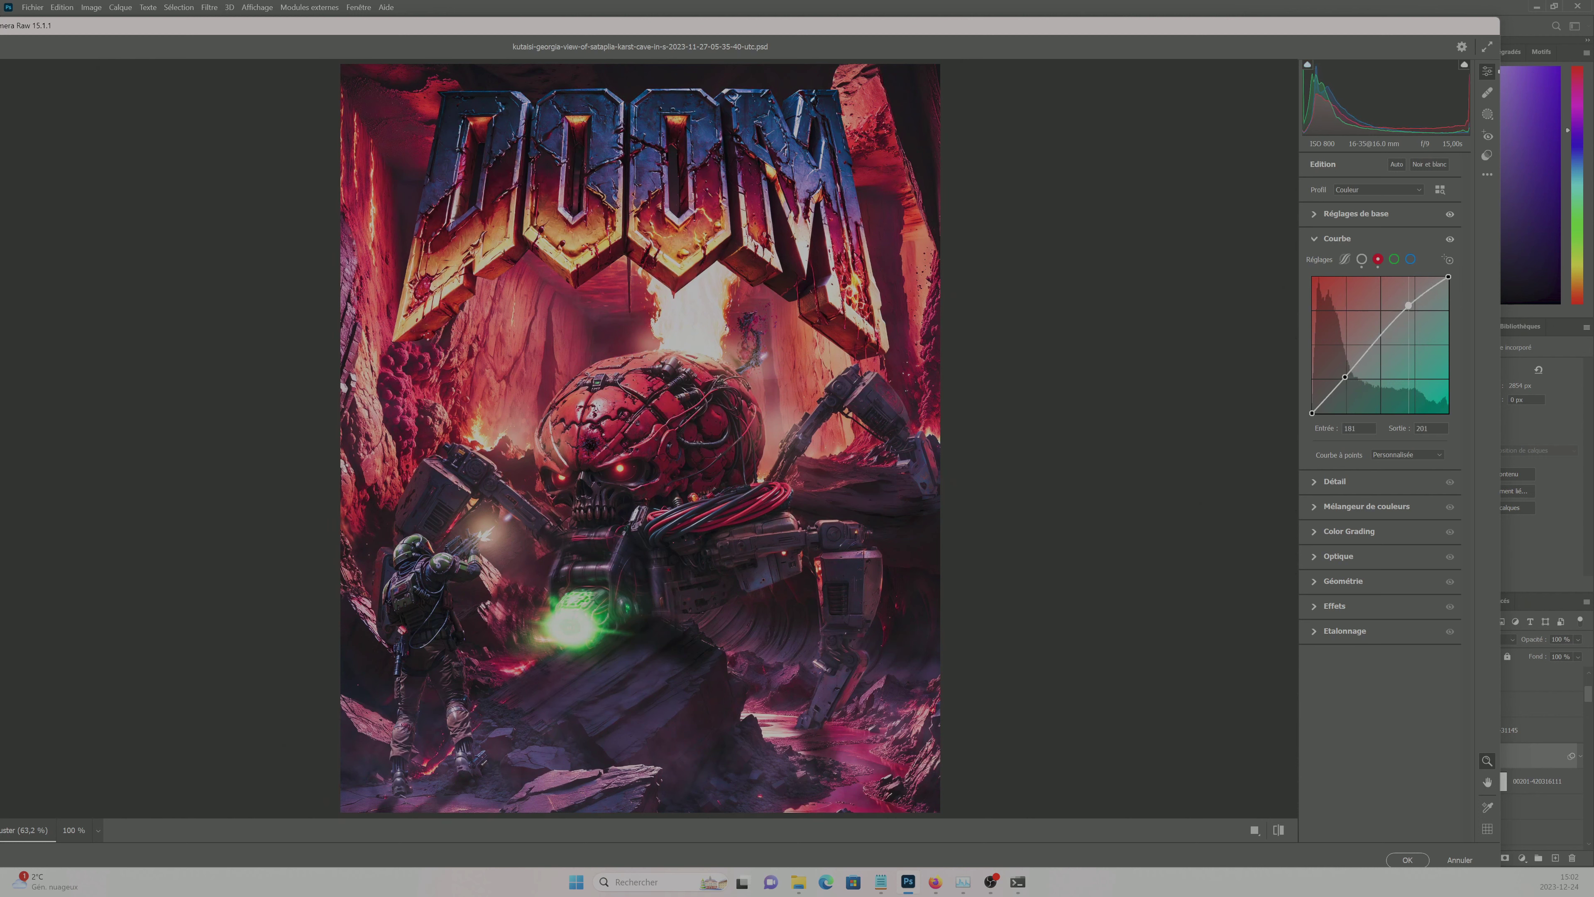
left_click(1394, 259)
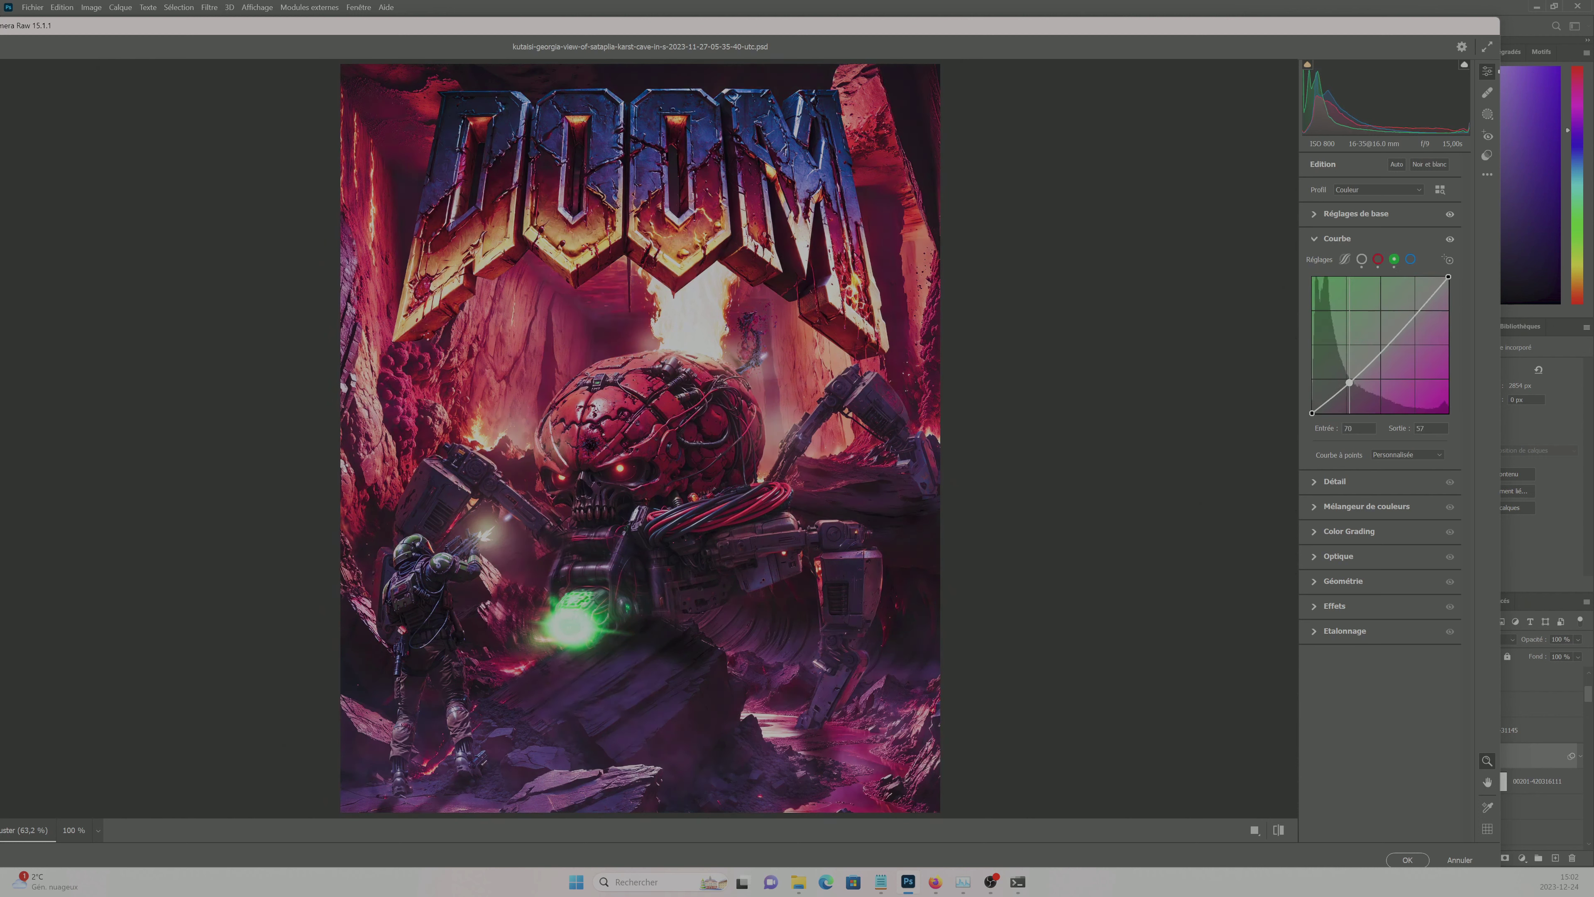
left_click(1347, 381)
left_click(1413, 311)
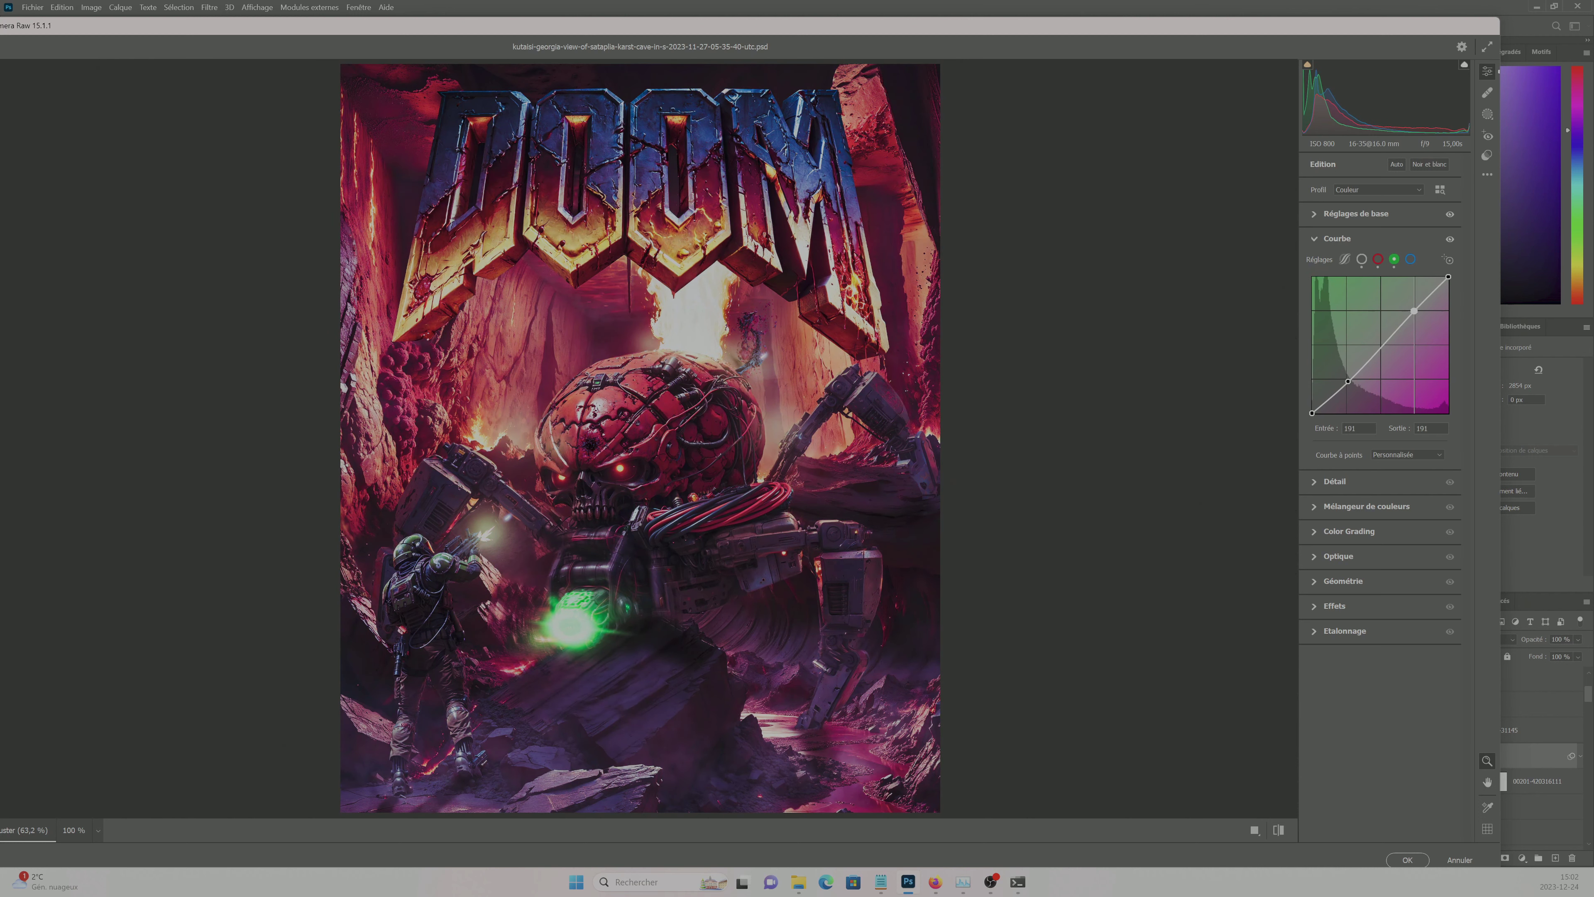
left_click(1410, 259)
left_click(1352, 382)
left_click(1411, 311)
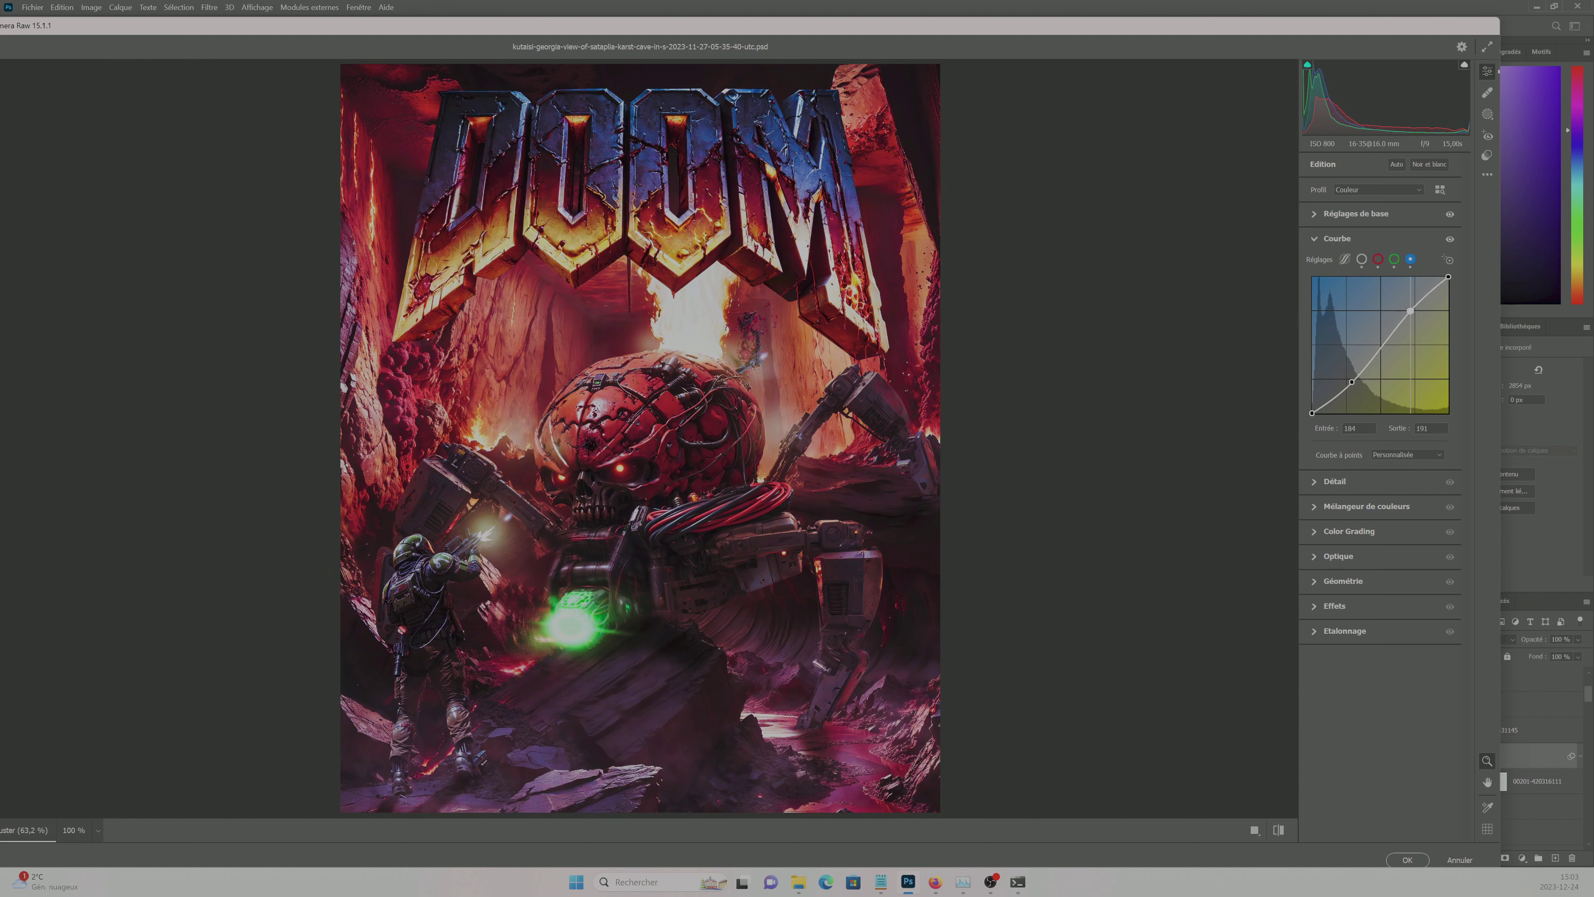
left_click_drag(1411, 310, 1419, 322)
left_click_drag(1351, 381, 1349, 380)
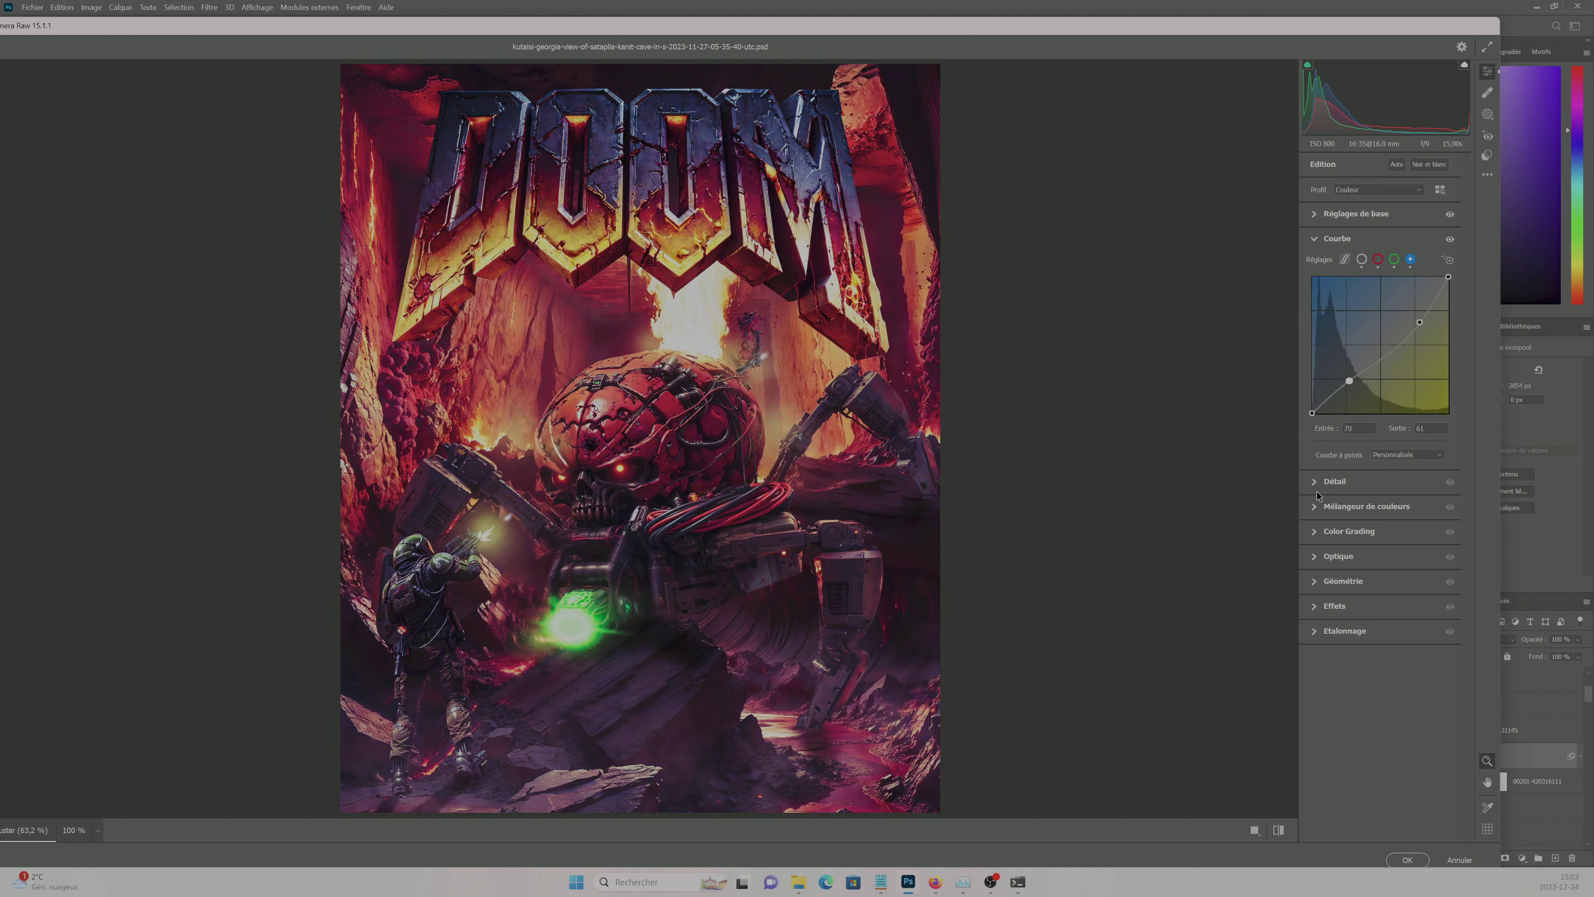
- Darken the image edges with the Optics lens vignette
left_click(1319, 533)
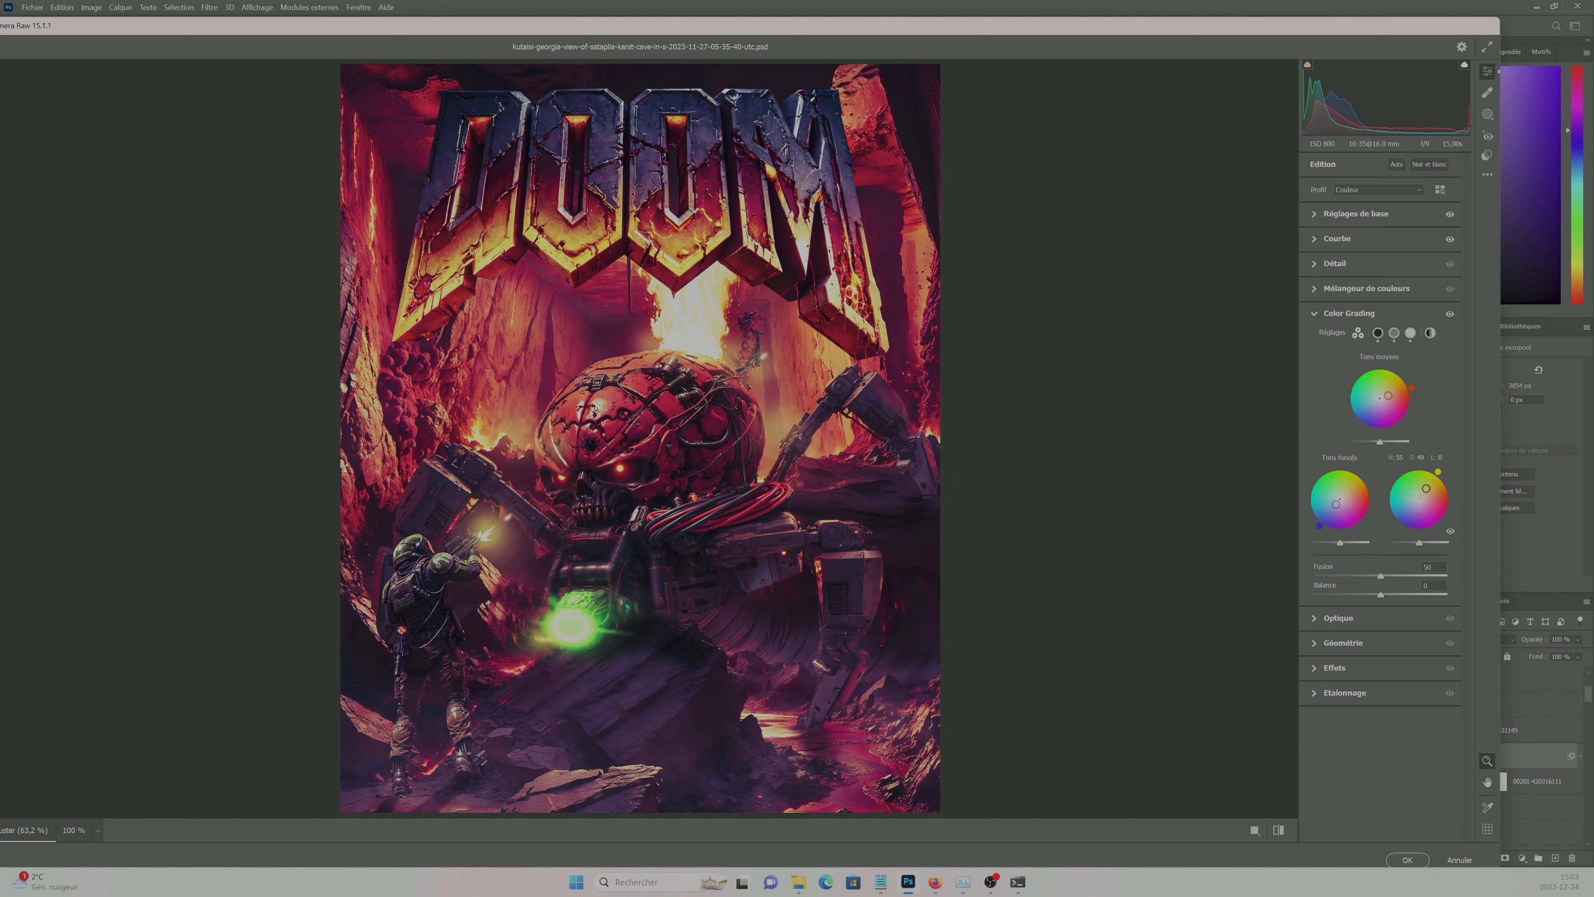
left_click(1383, 617)
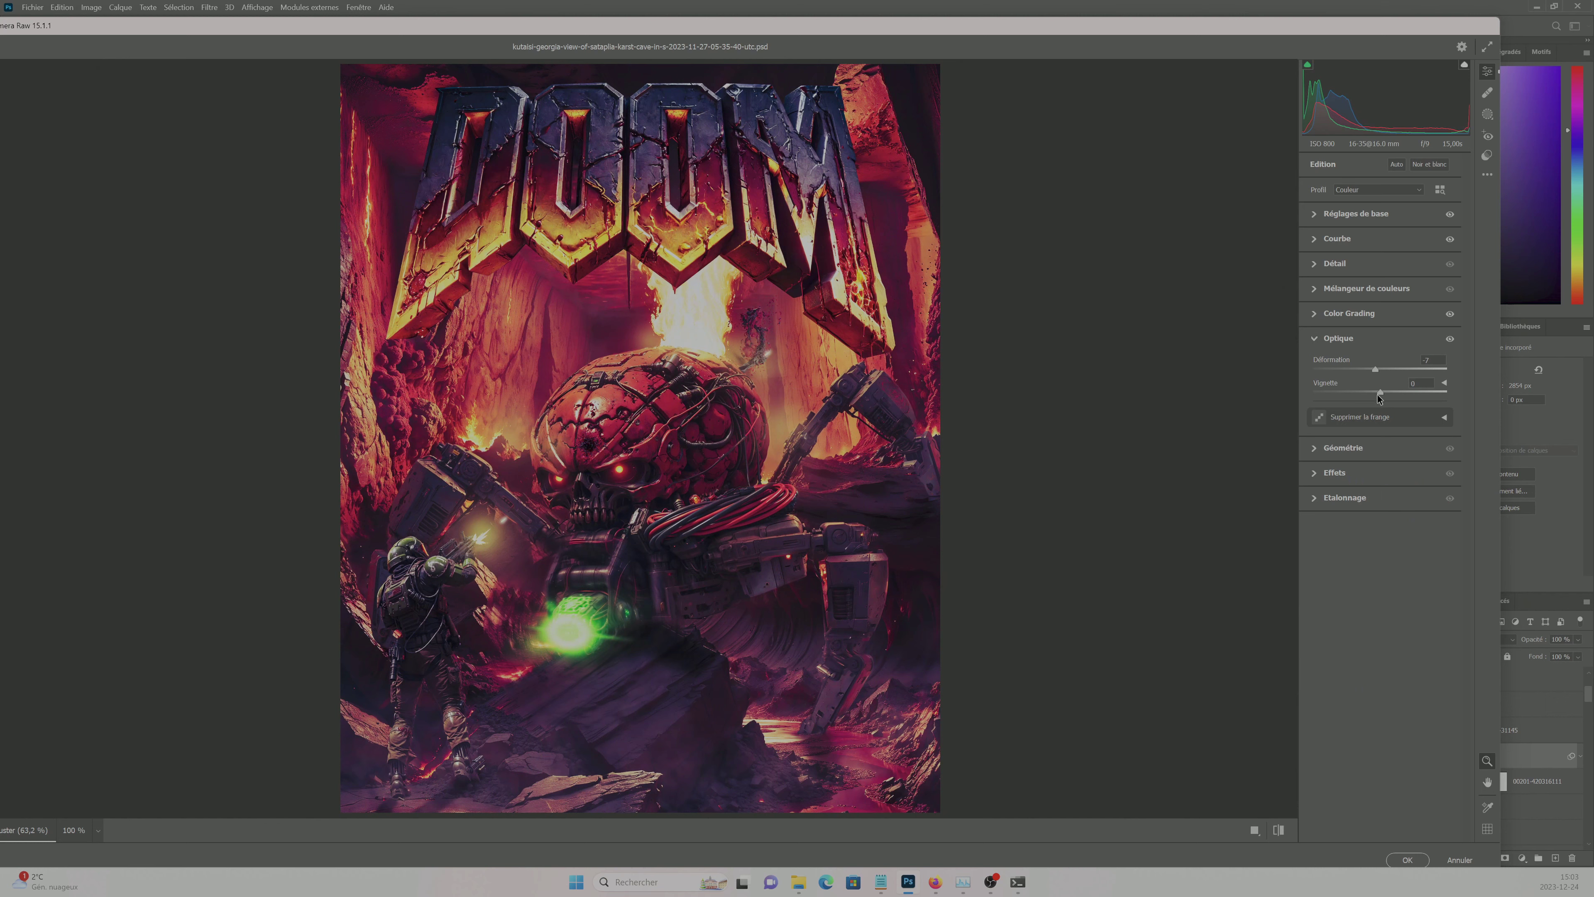
left_click_drag(1379, 392, 1318, 393)
left_click(1320, 418)
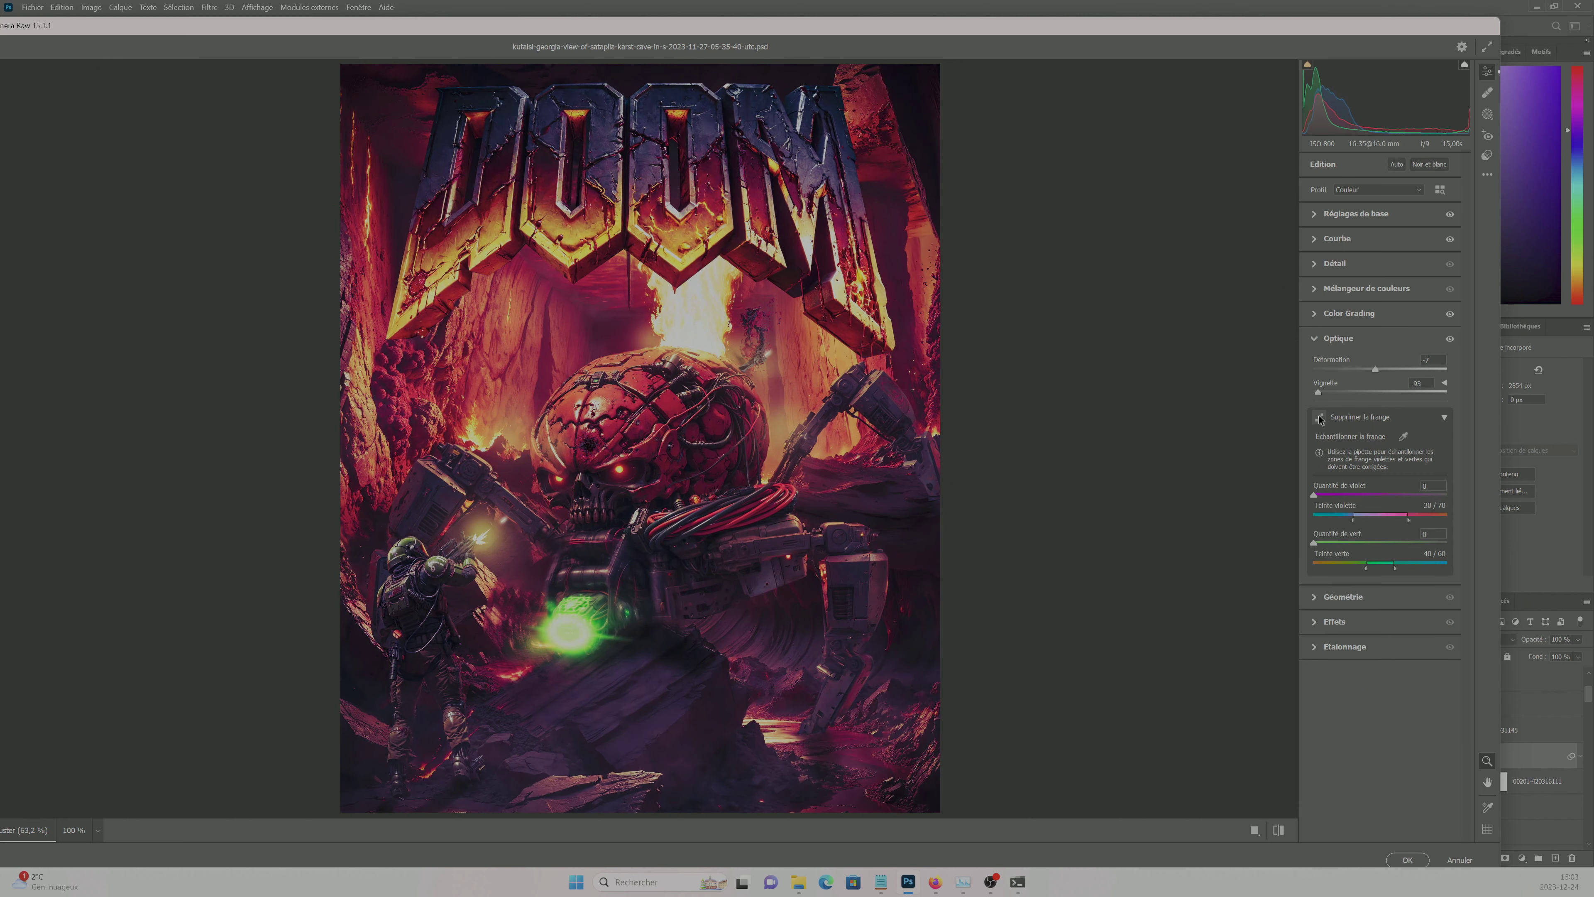
- Add Effects grain and vignetting, then cool temperature, reduce texture and raise clarity
left_click(1335, 621)
left_click_drag(1379, 443, 1369, 443)
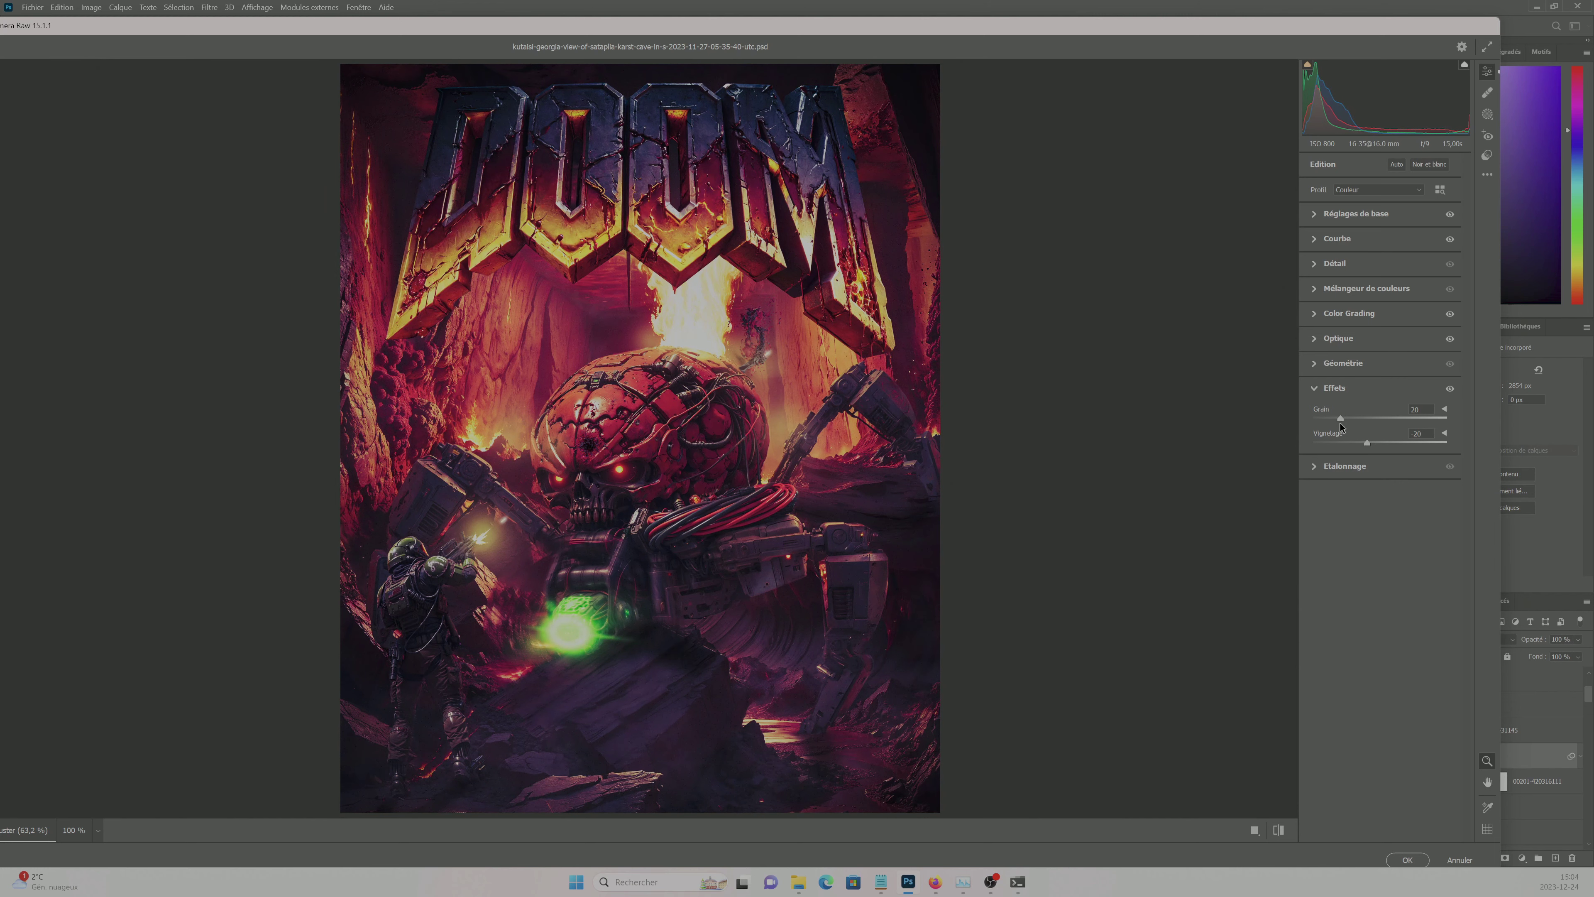
left_click(1315, 214)
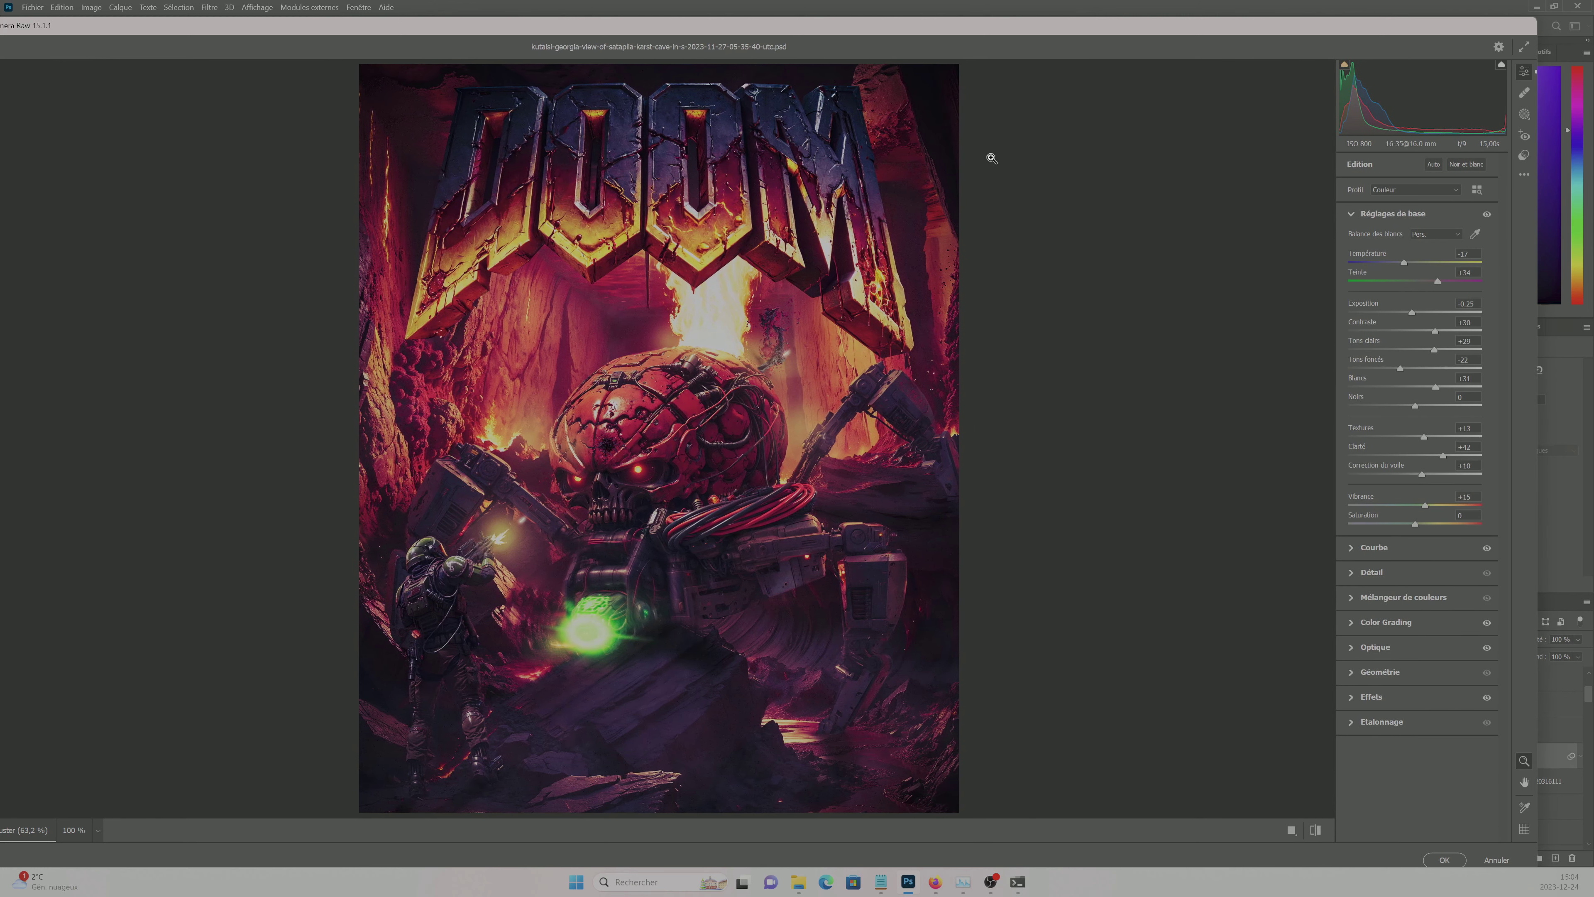
mouse_move(1405, 266)
left_mouse_down()
mouse_move(1435, 283)
mouse_move(1419, 317)
left_mouse_up()
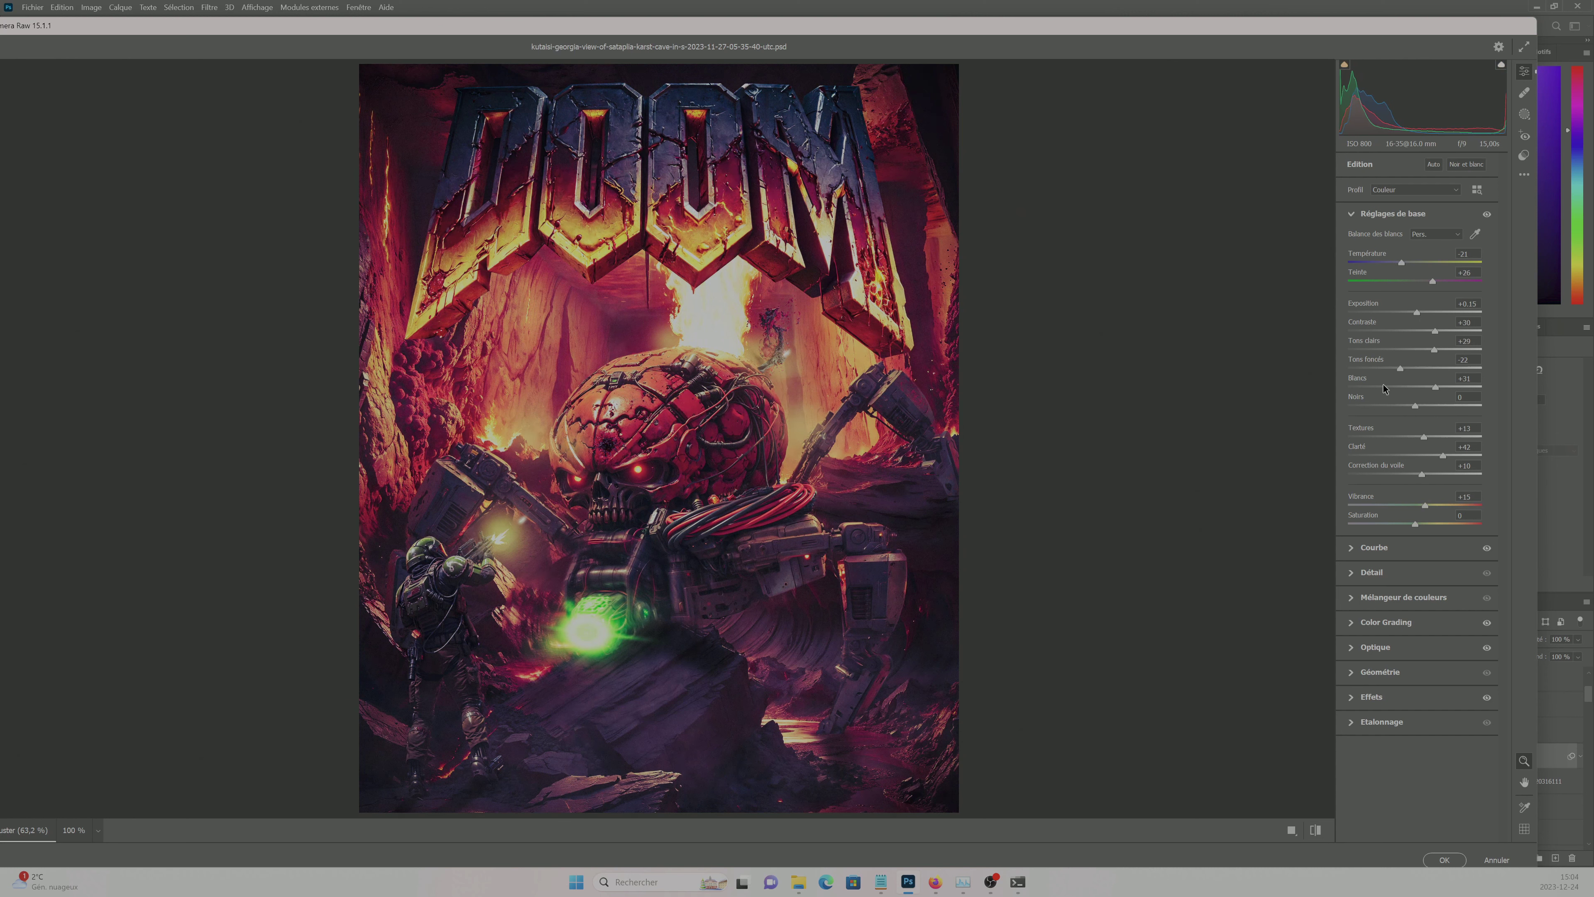
left_click_drag(1435, 436, 1426, 437)
mouse_move(1442, 455)
left_mouse_down()
mouse_move(1503, 458)
mouse_move(1442, 469)
left_mouse_up()
- Revisit the tone curve, zoom in on the graded poster, and select the whole canvas
left_click(1373, 547)
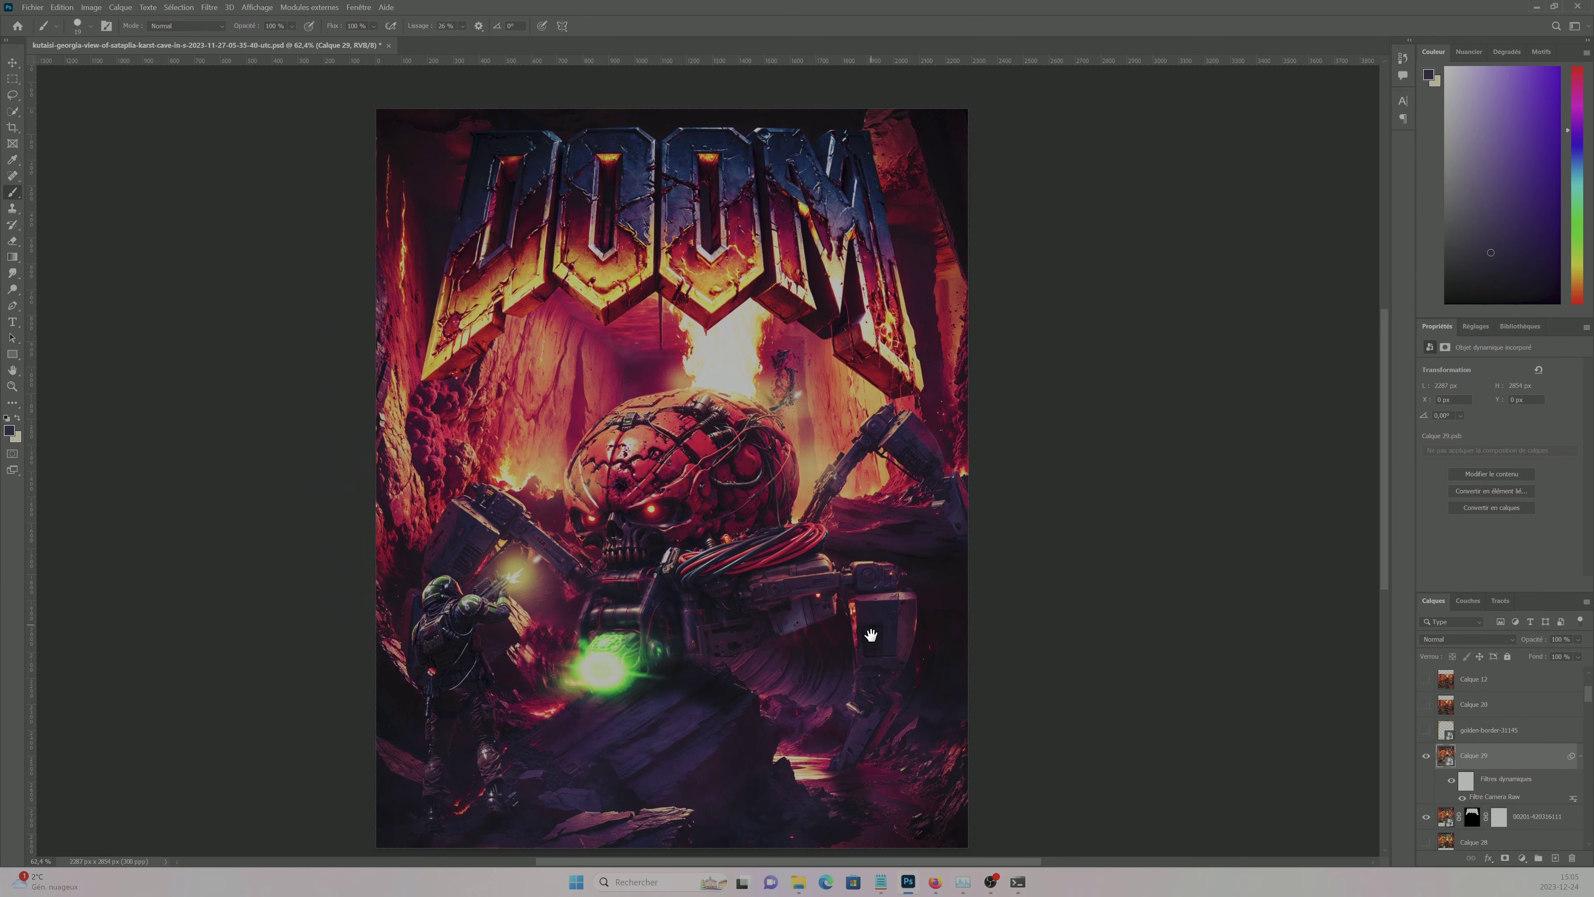
scroll(717, 656, "up", 3)
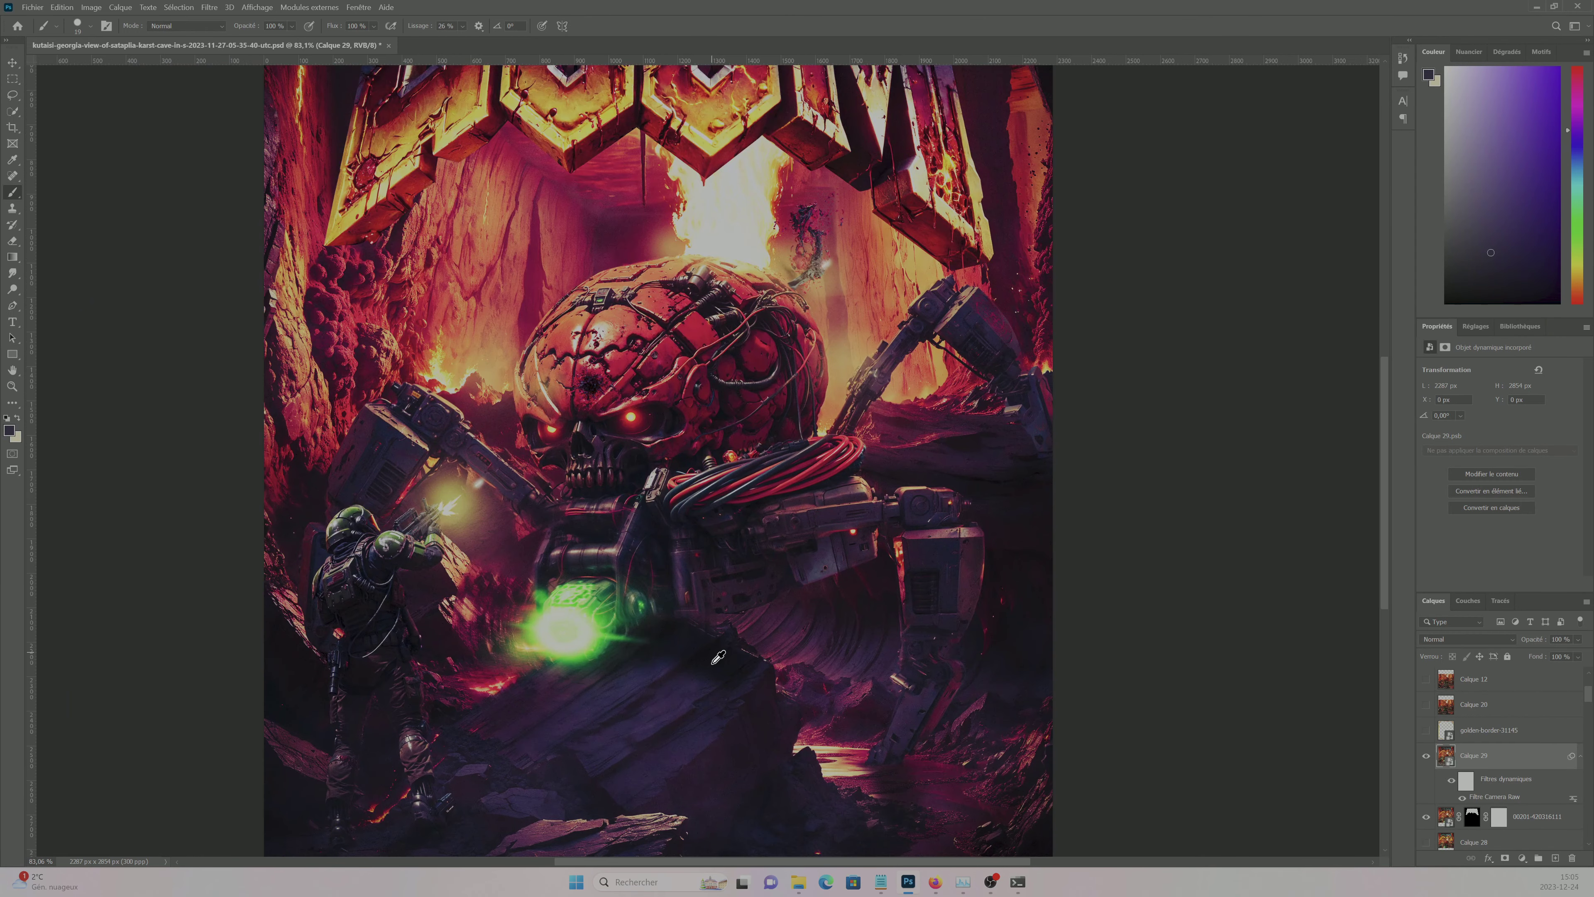
scroll(717, 657, "down", 3)
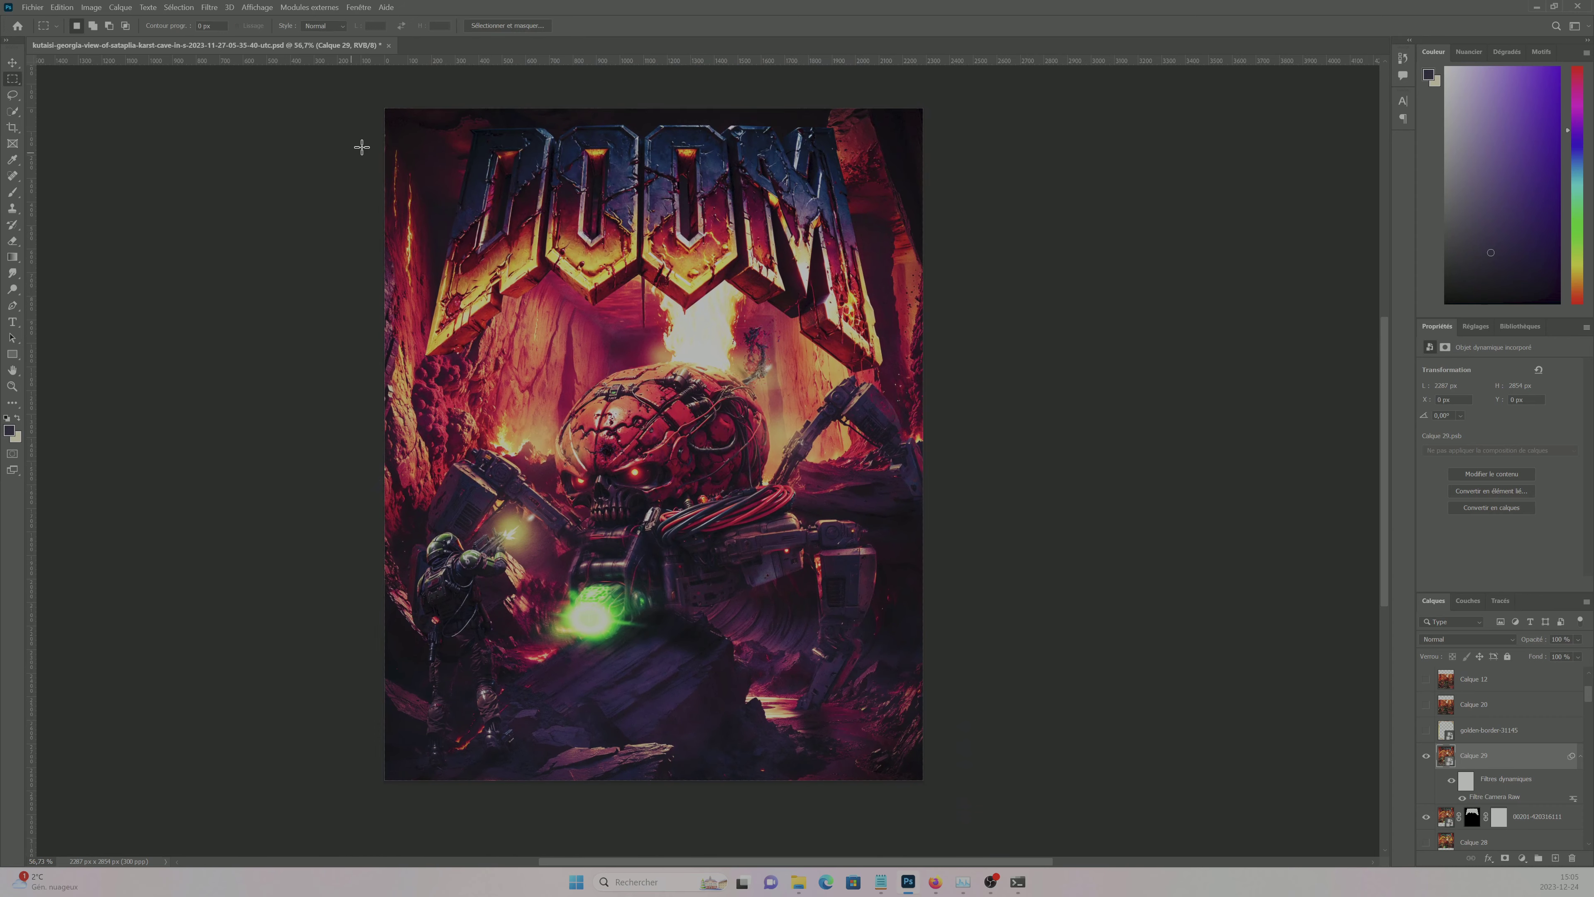
scroll(359, 145, "down", 1)
key("ctrl+a")
right_click(803, 327)
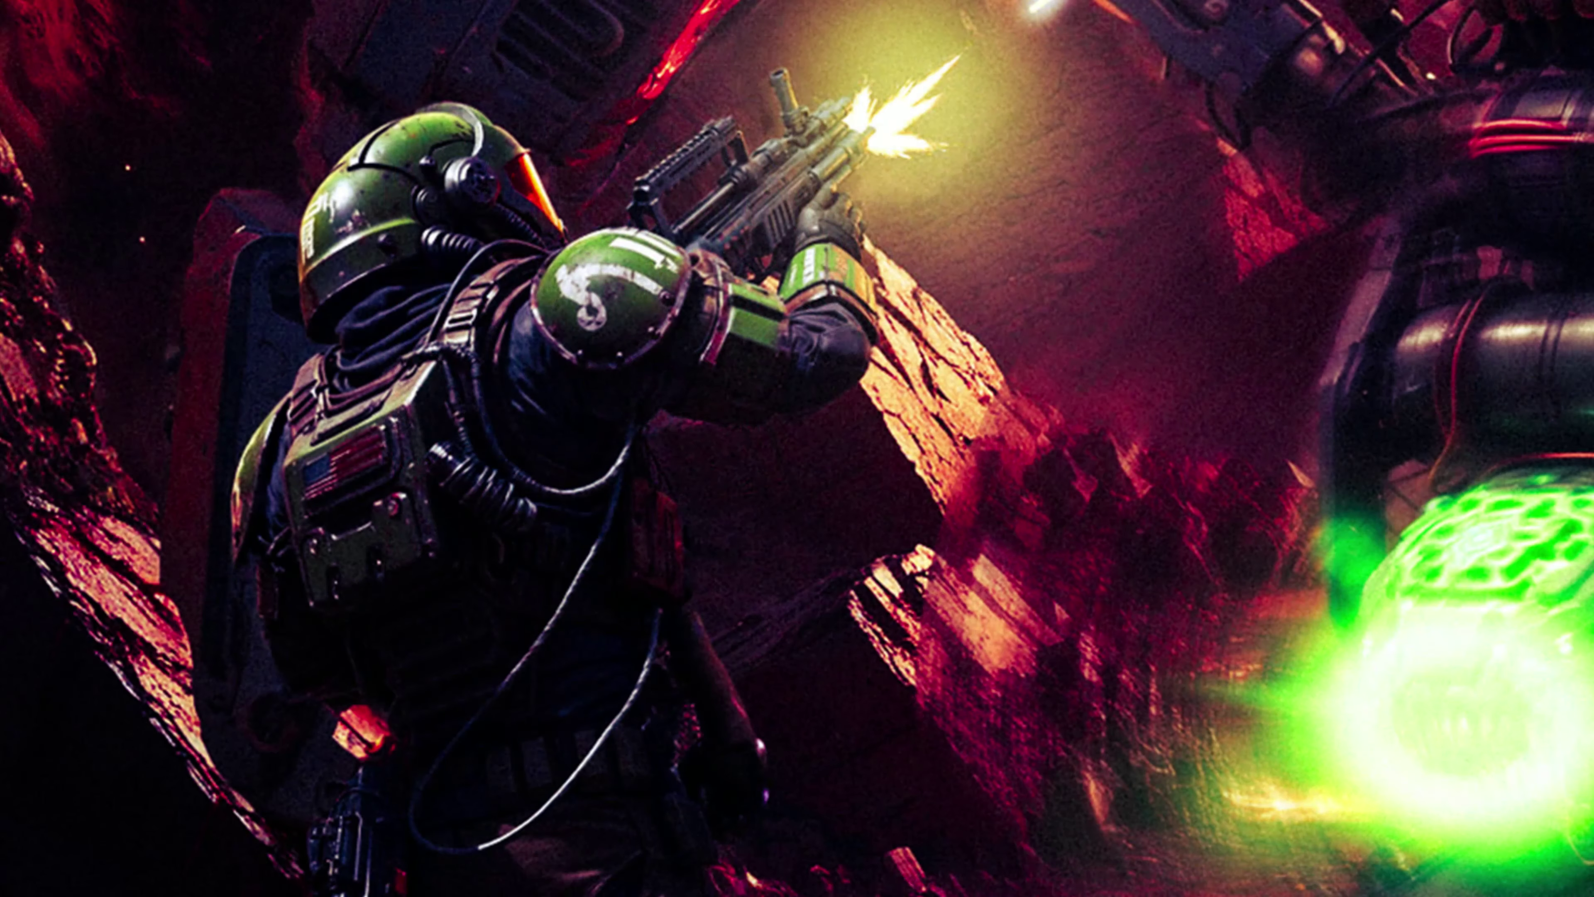